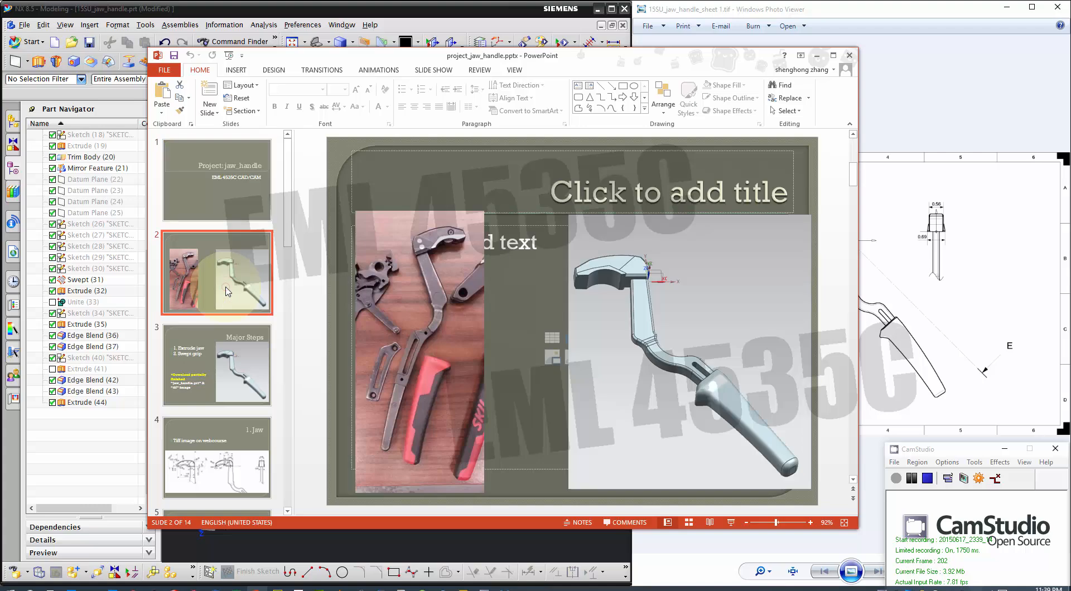
Show the Major Steps slide of the jaw handle project presentation.
click(402, 9)
click(644, 114)
click(238, 382)
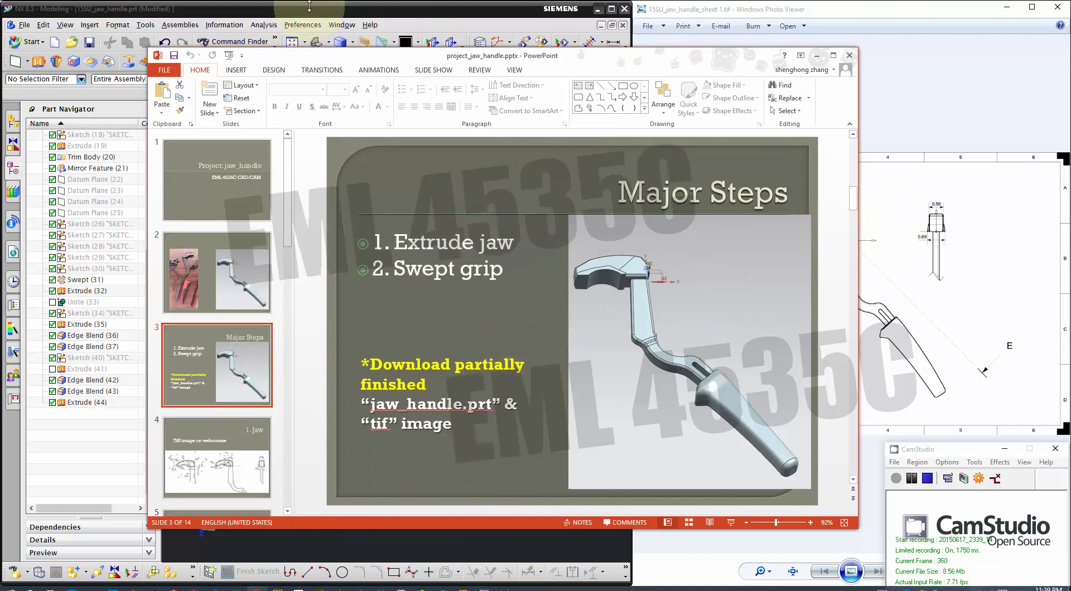
Switch to NX and make 15SU_jaw_handle_start.prt the displayed part.
click(341, 25)
click(357, 109)
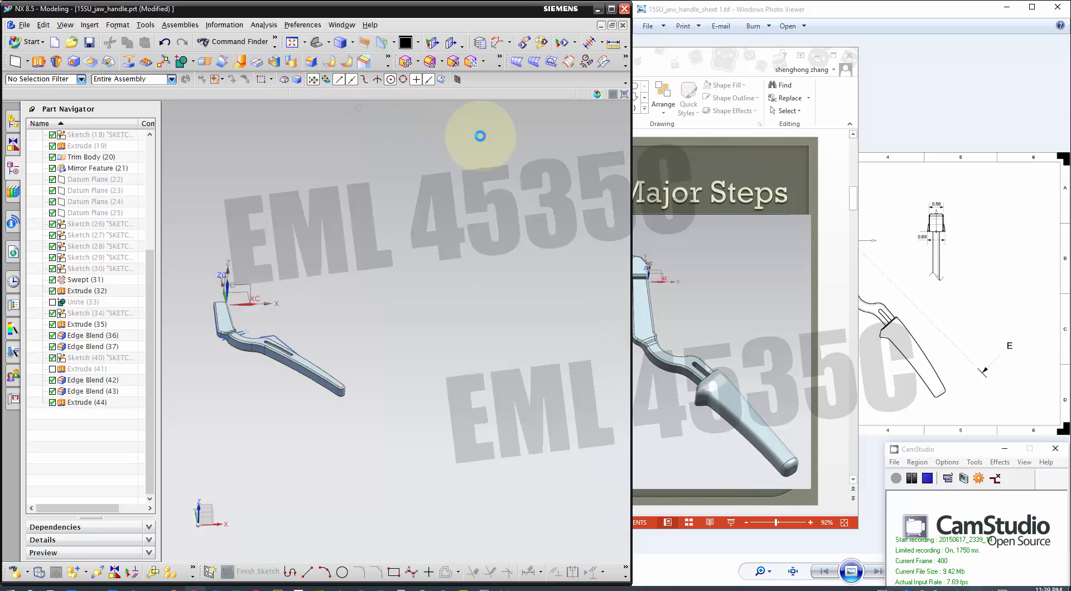
scroll(208, 340, up, 5)
middle_drag(358, 294, 366, 340)
scroll(398, 239, down, 2)
Switch to PowerPoint, review the Major Steps, Jaw and Grip slides, and minimize the presentation.
click(710, 51)
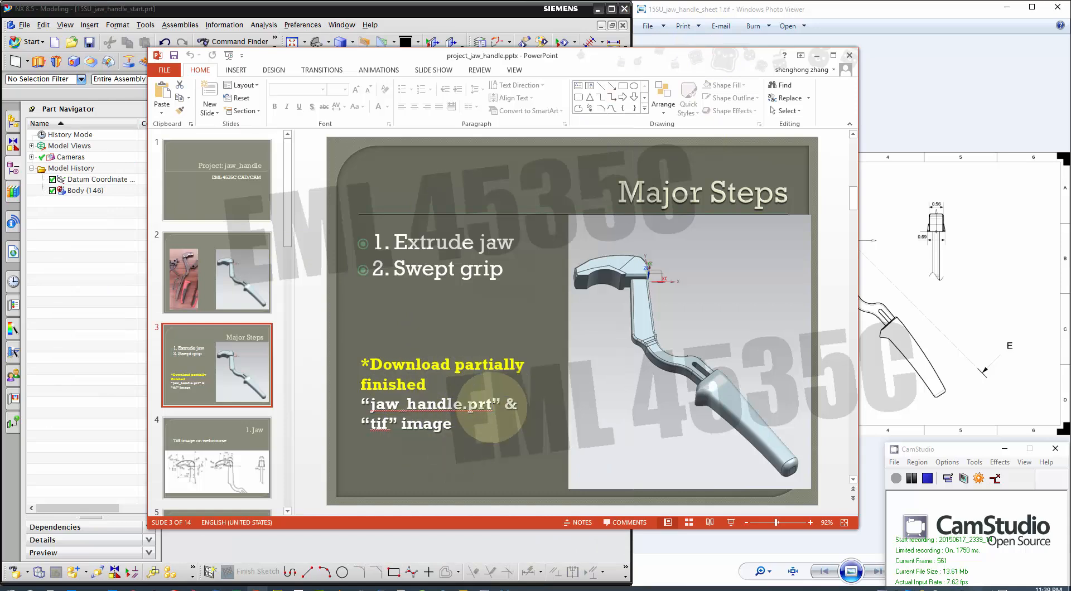
click(937, 198)
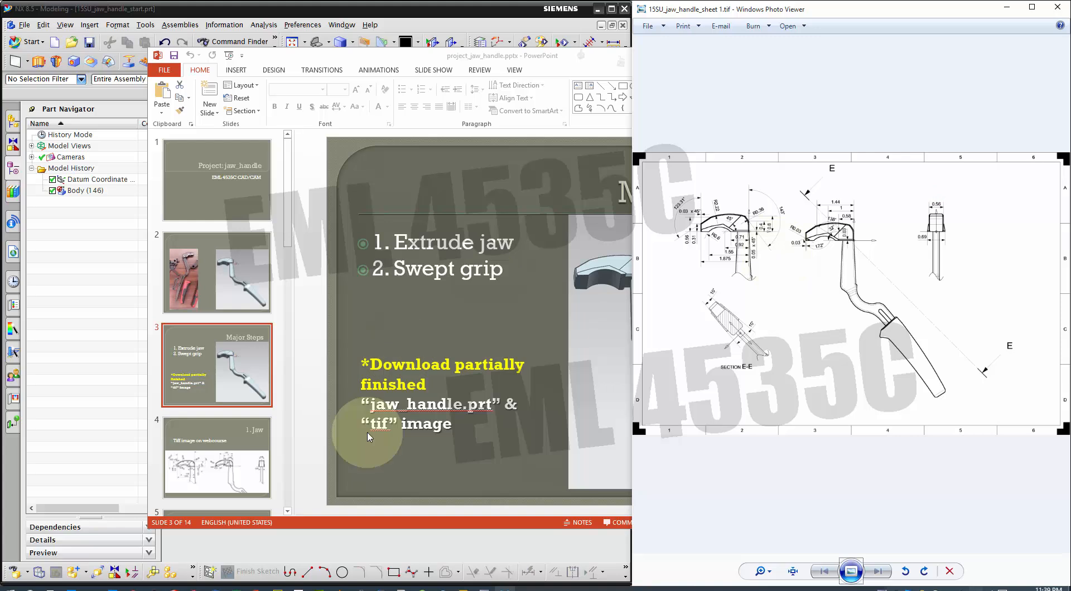
click(232, 438)
scroll(347, 400, down, 1)
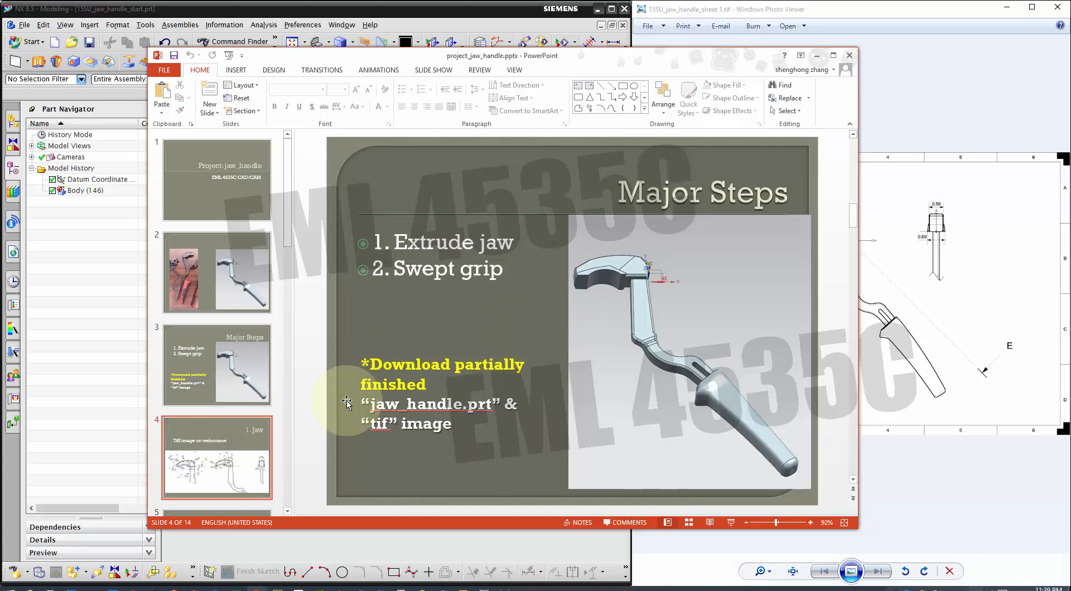
scroll(392, 398, down, 2)
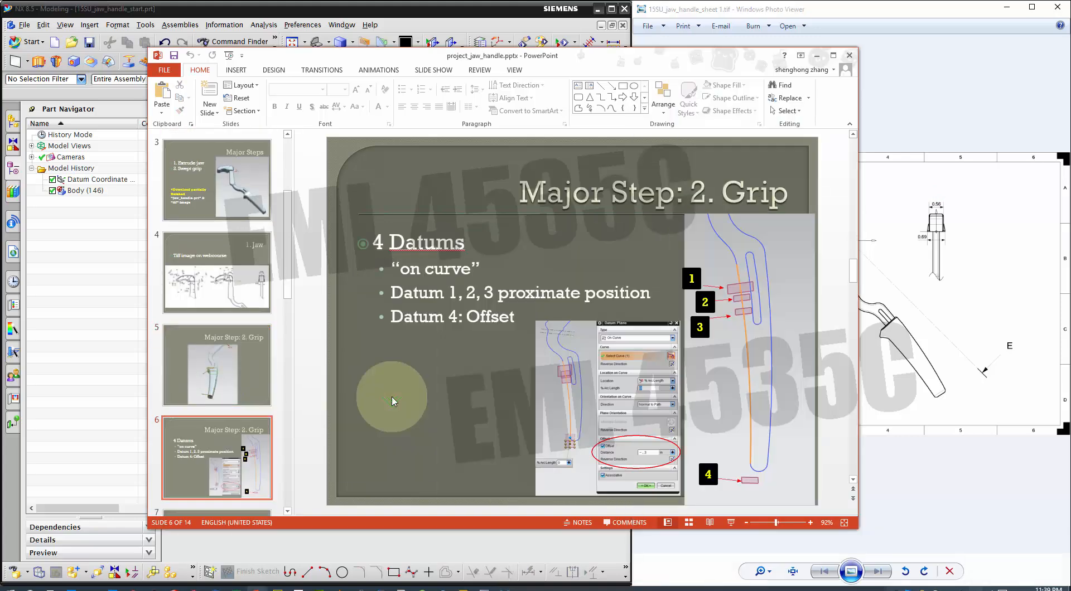
scroll(392, 400, up, 1)
scroll(392, 400, up, 1)
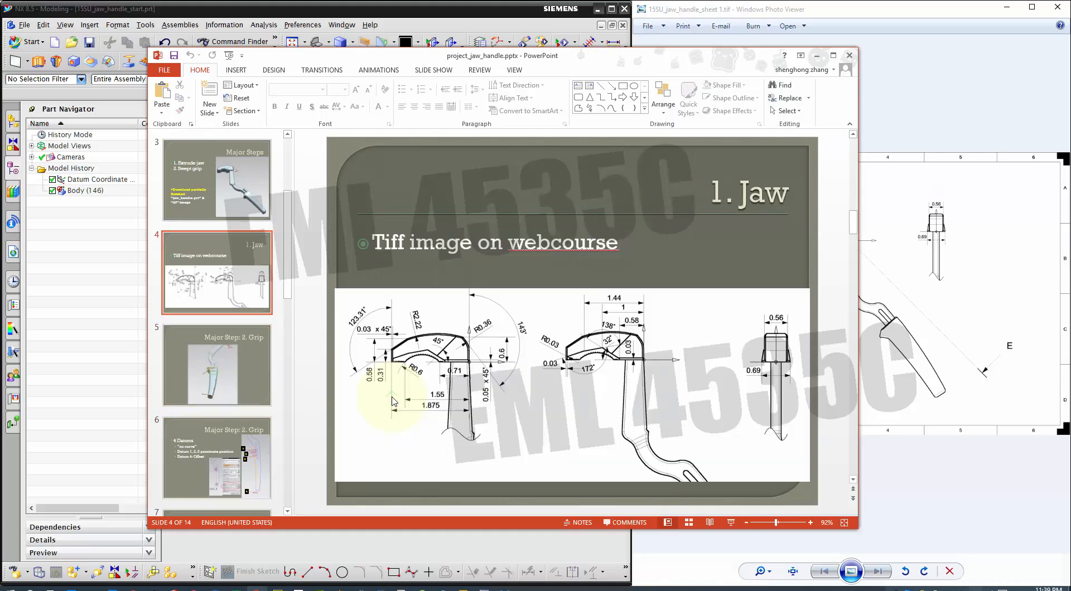
click(237, 178)
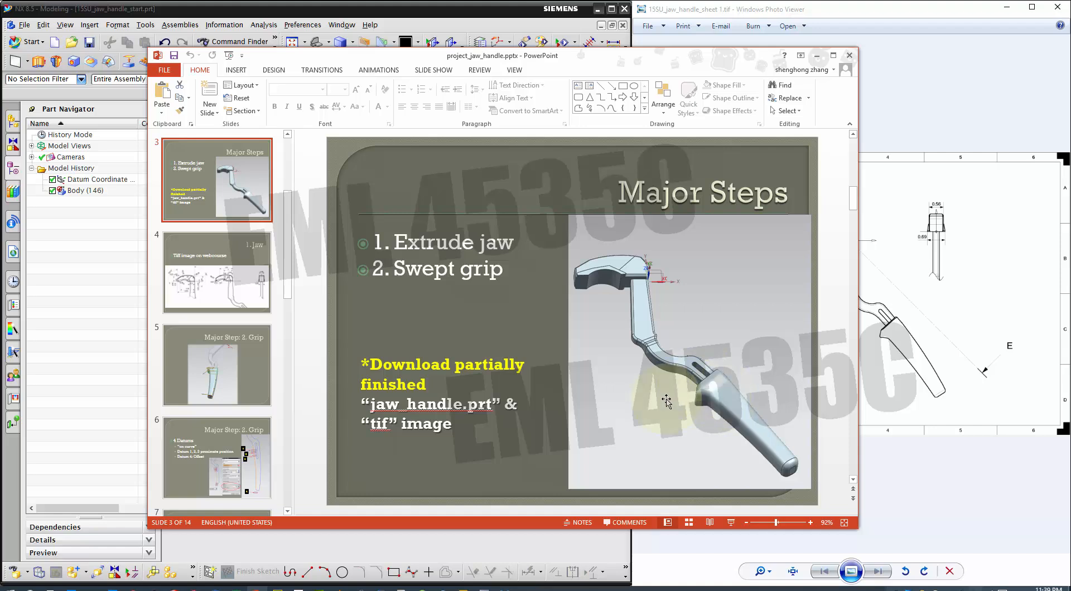
scroll(666, 400, down, 6)
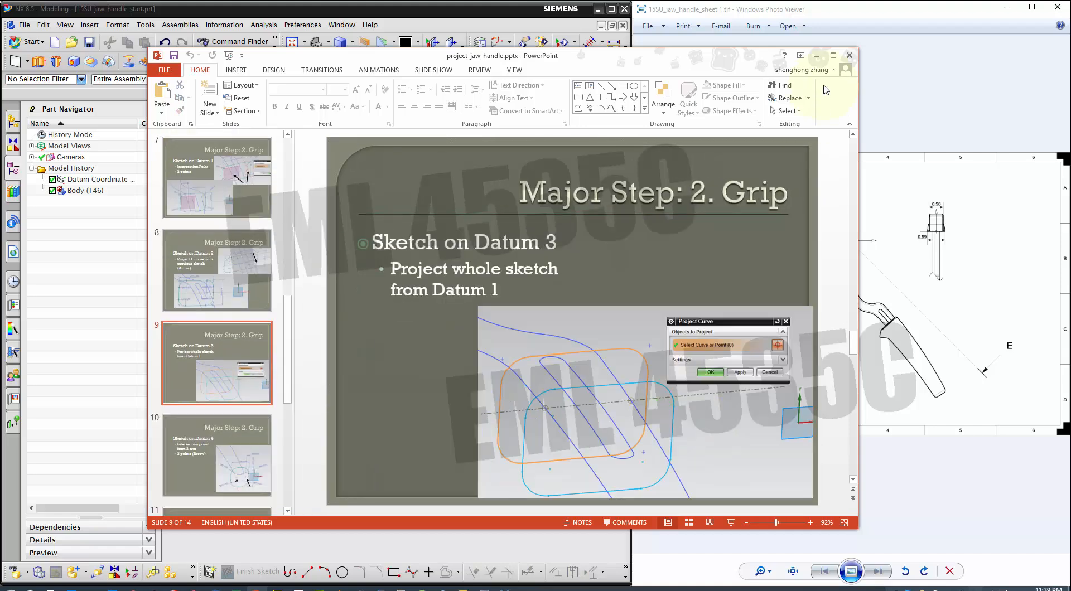
scroll(629, 359, up, 2)
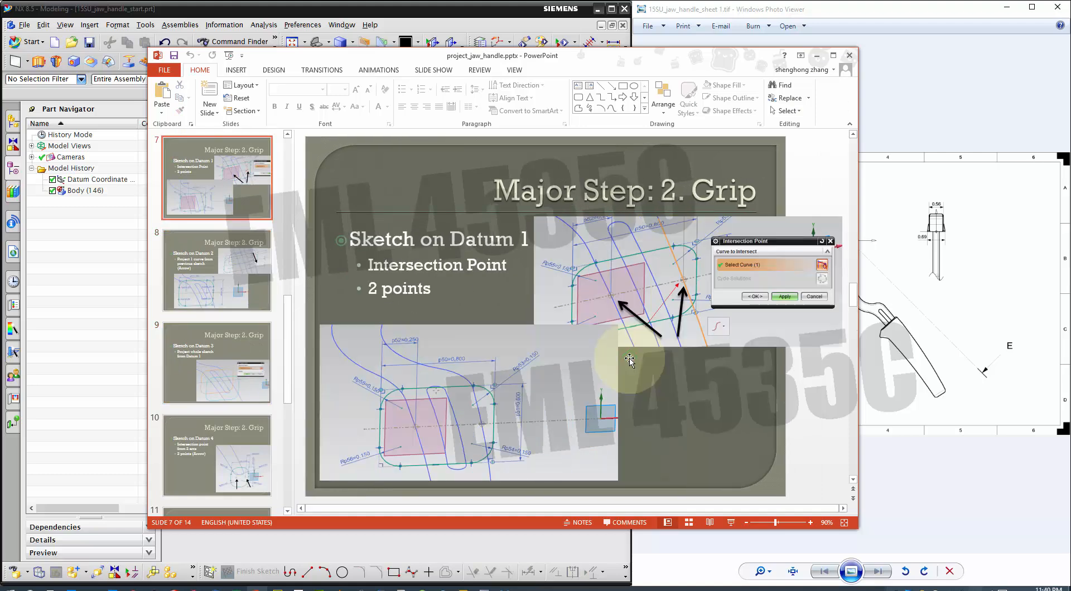
scroll(629, 359, up, 1)
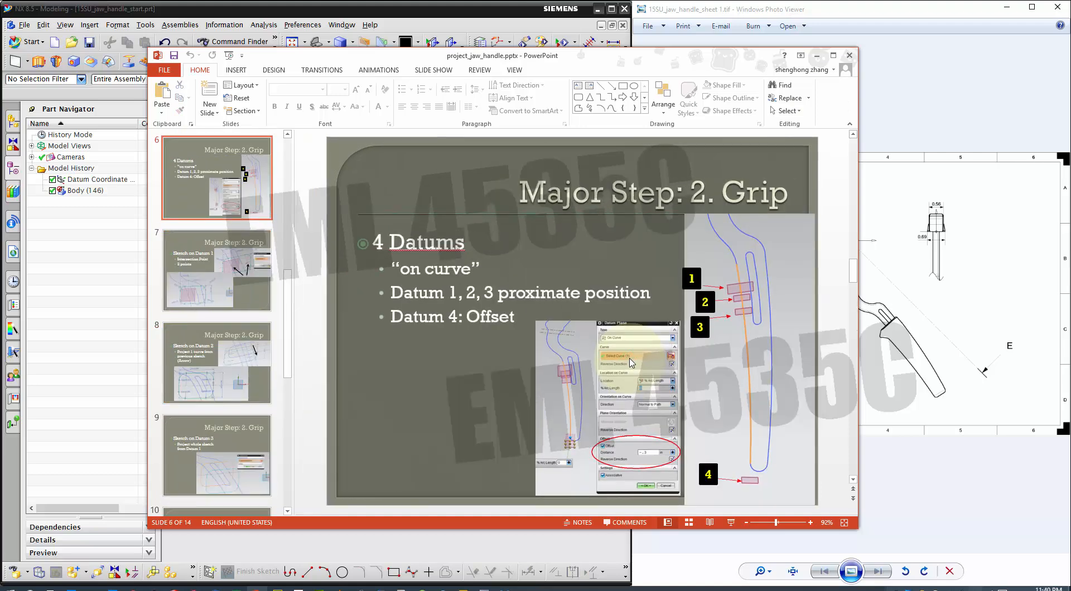
scroll(629, 359, up, 1)
scroll(629, 359, down, 1)
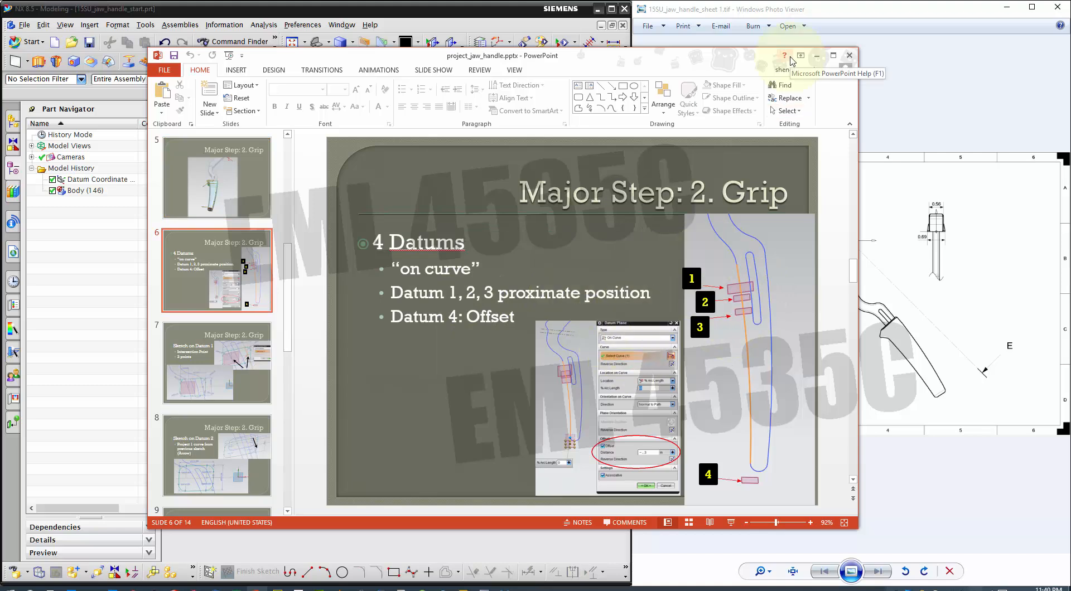
click(816, 57)
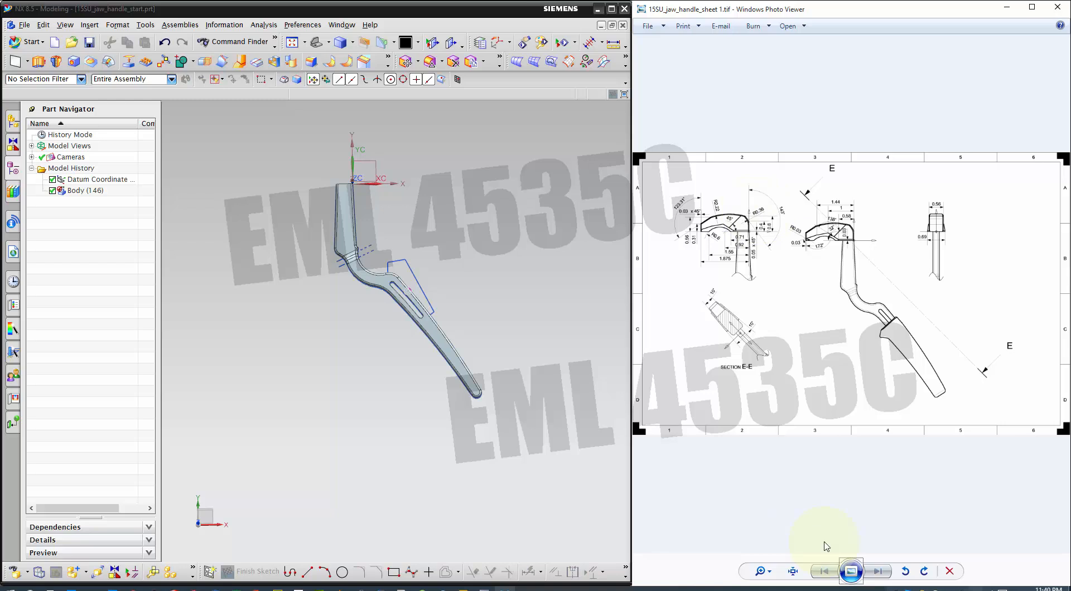
In Windows Photo Viewer, enlarge the drawing's dimensioned jaw side view with the R2.22 and R0.36 arcs.
click(792, 571)
drag(744, 365, 890, 428)
mouse_move(787, 236)
mouse_down()
mouse_move(869, 317)
mouse_move(957, 328)
mouse_up()
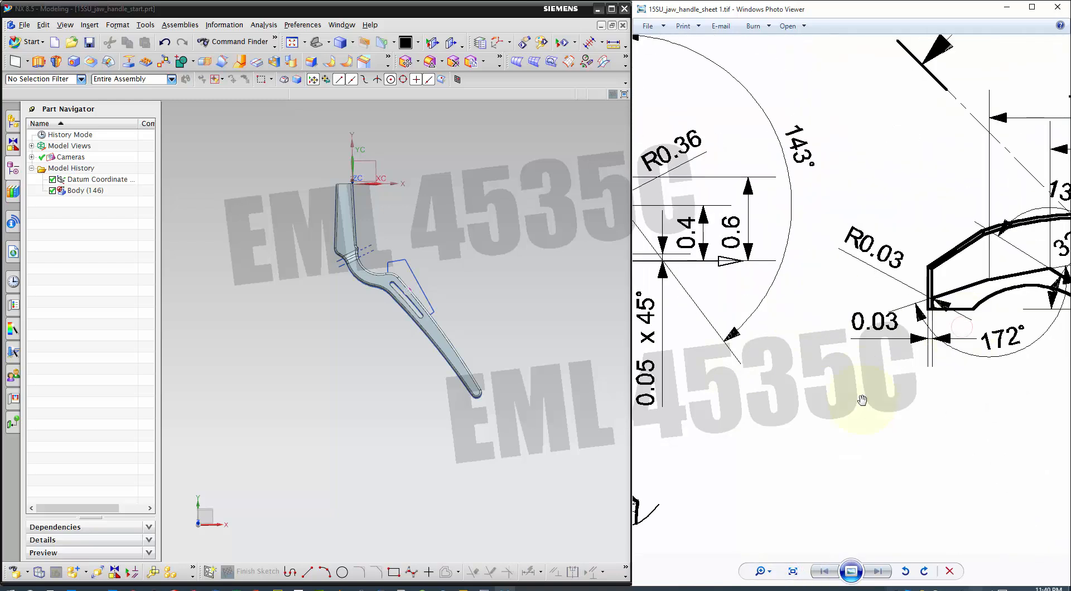
scroll(862, 401, down, 1)
drag(790, 379, 940, 358)
scroll(880, 363, down, 1)
mouse_move(803, 341)
mouse_down()
mouse_move(935, 345)
mouse_move(684, 335)
mouse_up()
mouse_move(938, 330)
mouse_down()
mouse_move(781, 321)
mouse_move(954, 312)
mouse_up()
drag(821, 335, 987, 336)
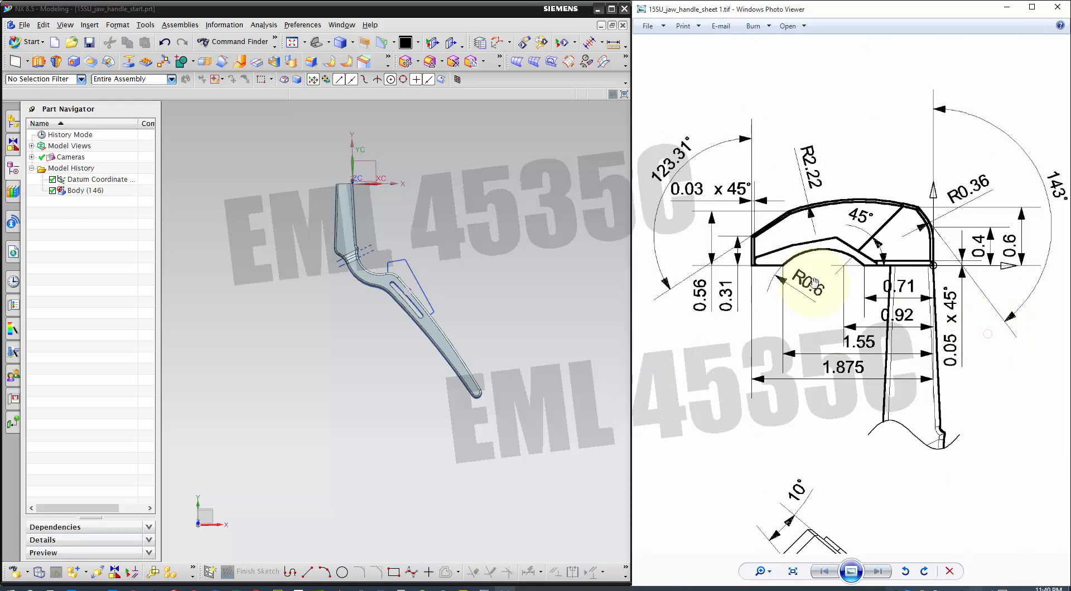
In NX, create a sketch on the XY plane at the handle's upper end and start the Profile tool.
click(255, 419)
click(212, 571)
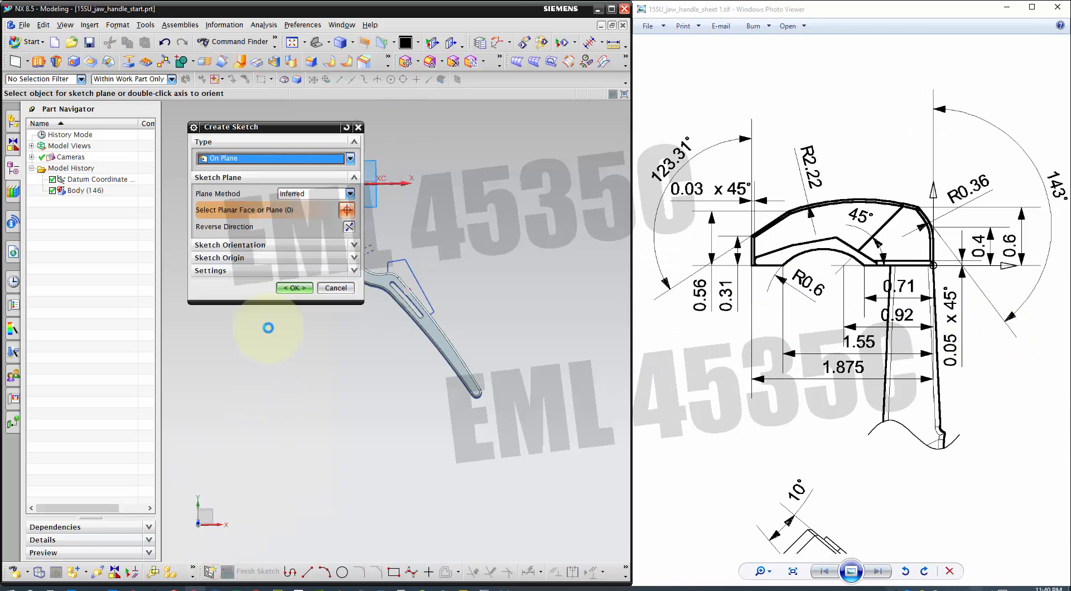
scroll(601, 277, down, 2)
scroll(440, 212, up, 3)
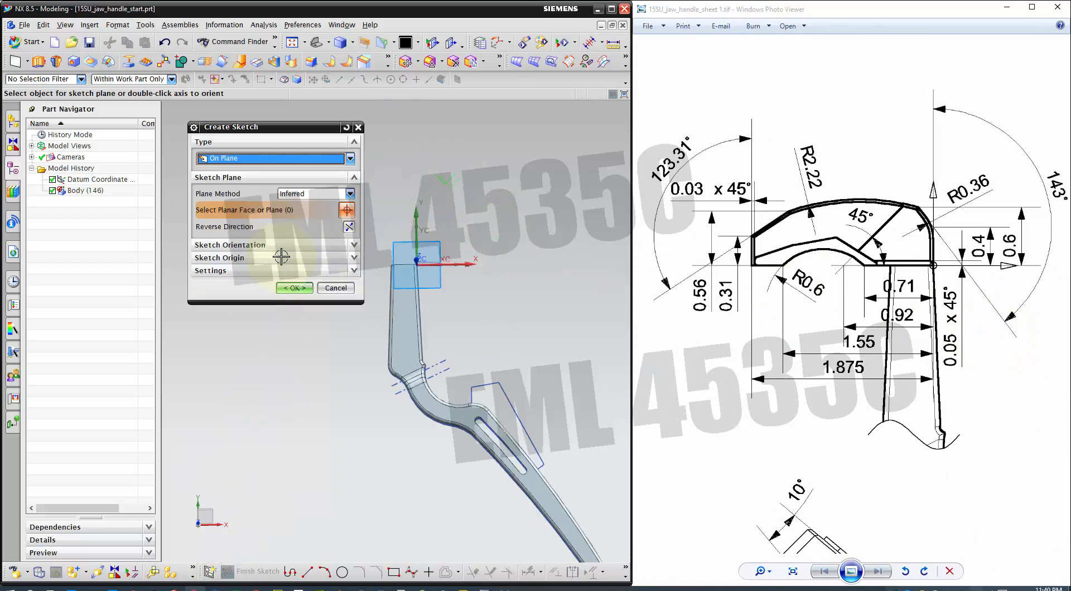
click(295, 287)
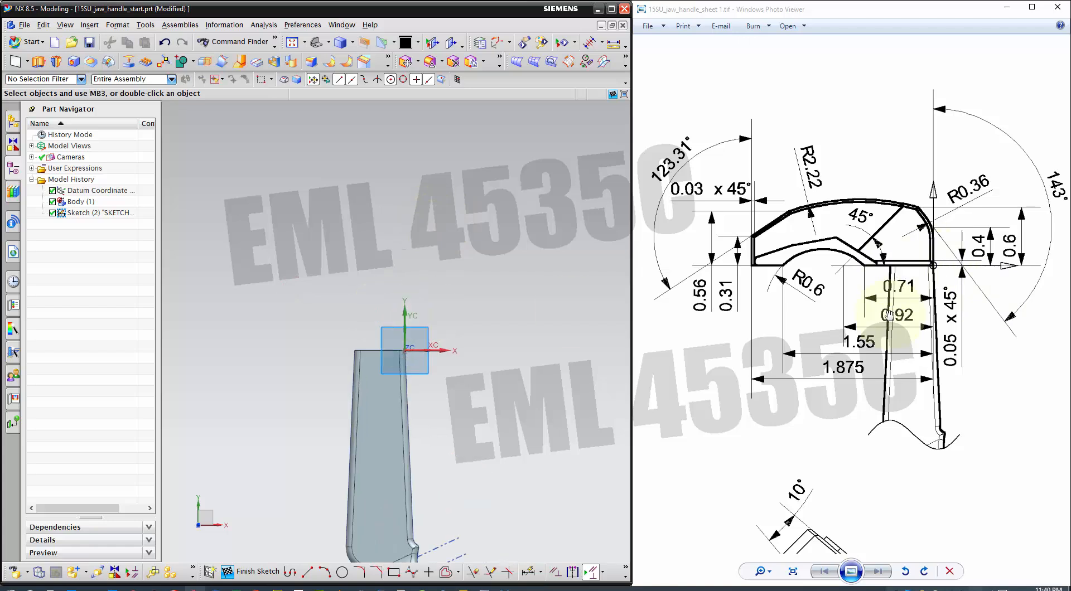
scroll(434, 223, down, 1)
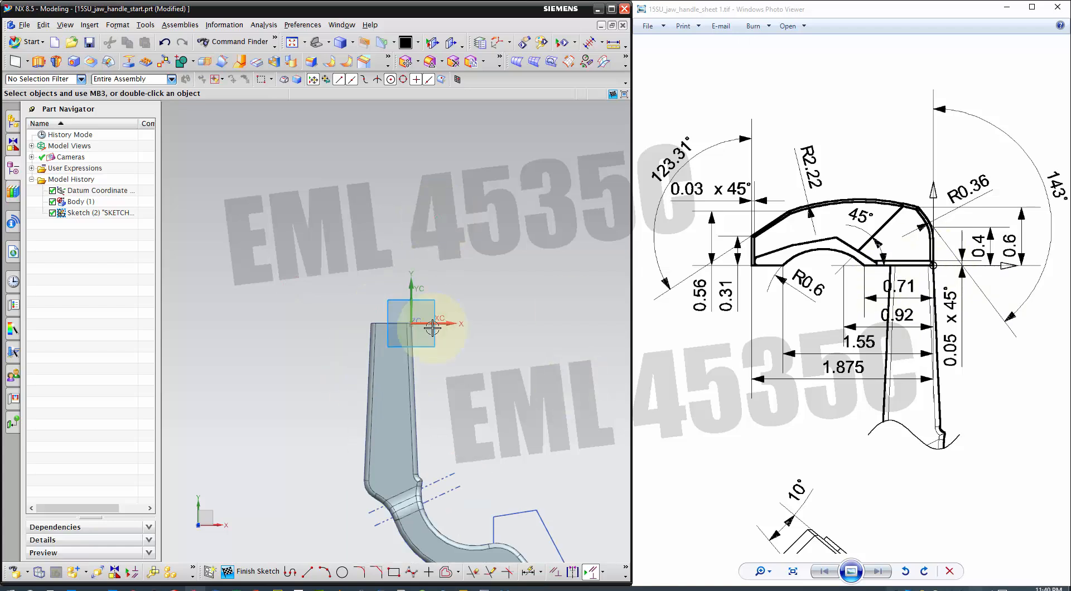
scroll(432, 329, up, 3)
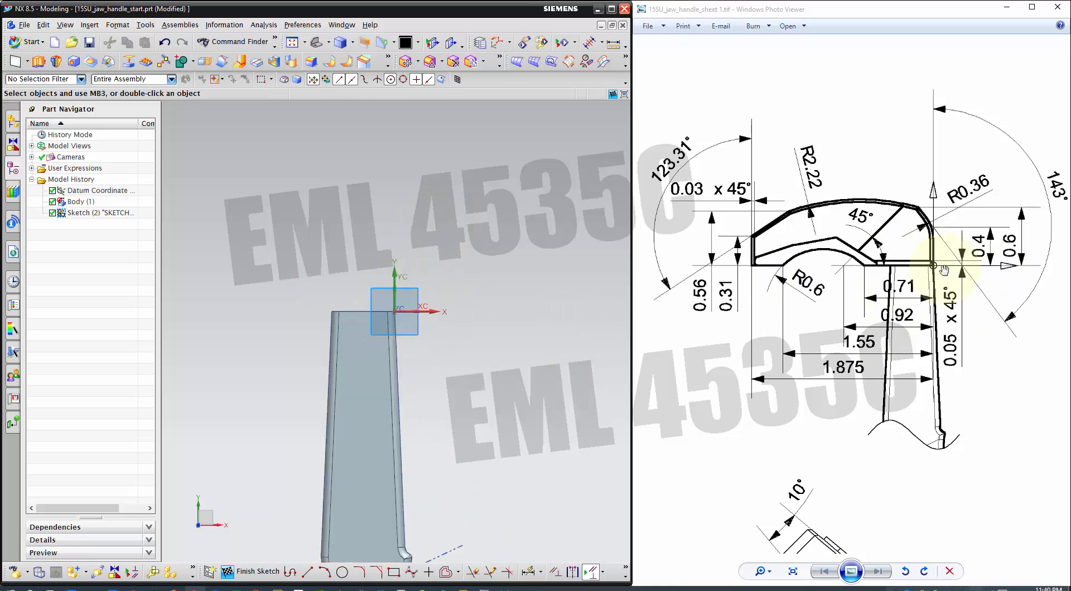
click(291, 572)
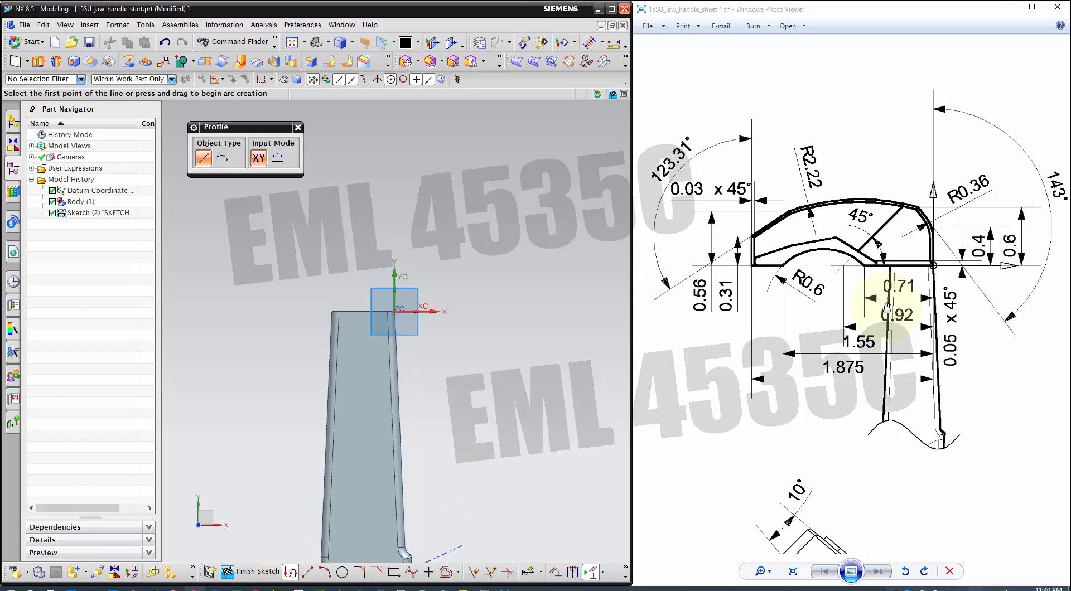
Examine the drawing's jaw outline dimensions around the origin, the rear corner radius and the upper arc.
scroll(934, 204, up, 3)
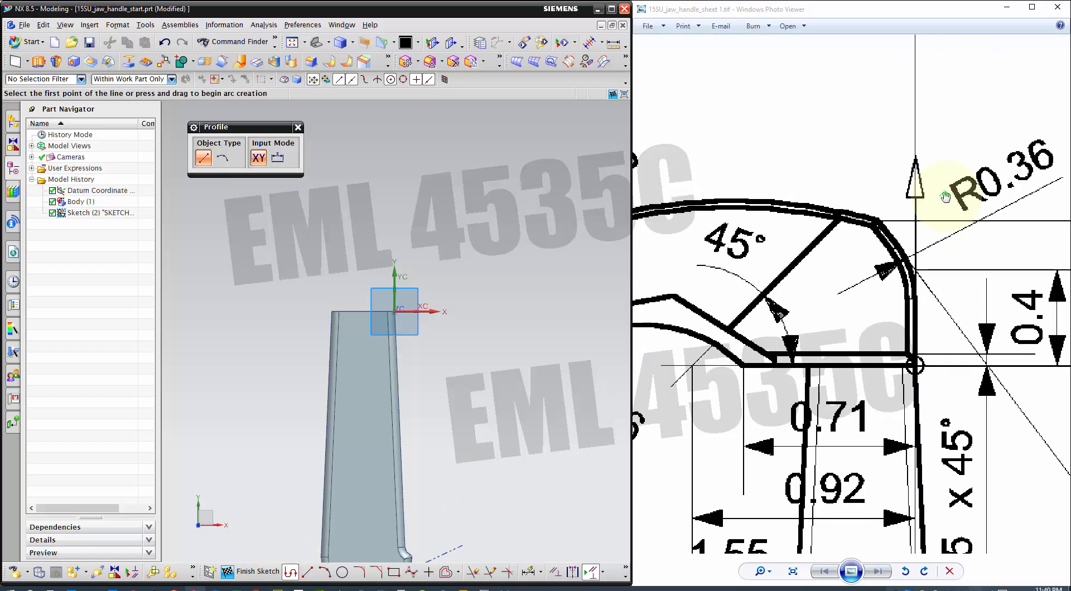
scroll(736, 255, down, 1)
scroll(736, 255, down, 1)
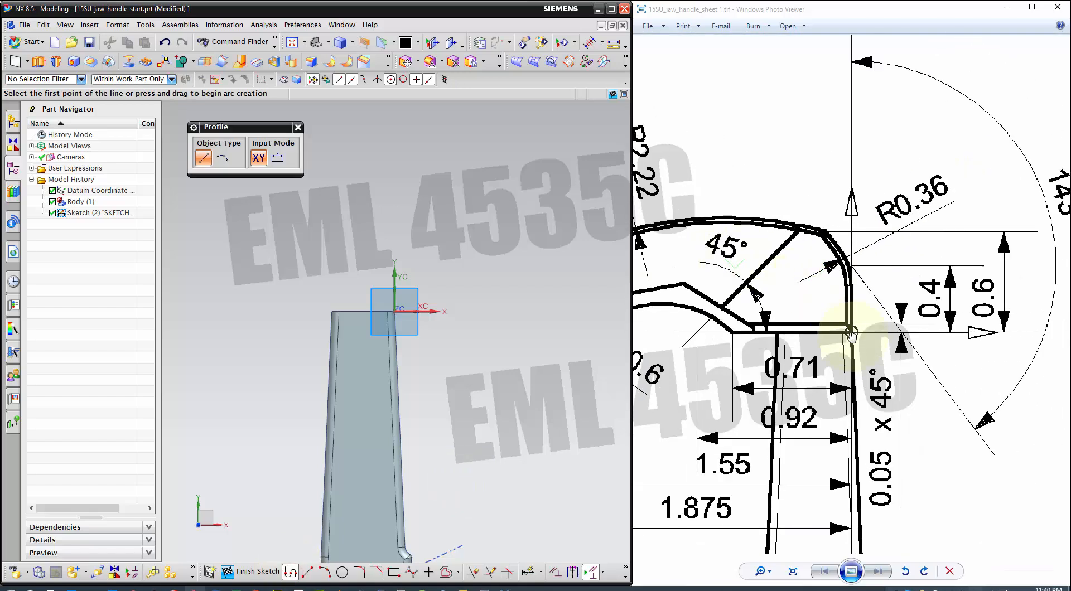
scroll(842, 262, up, 2)
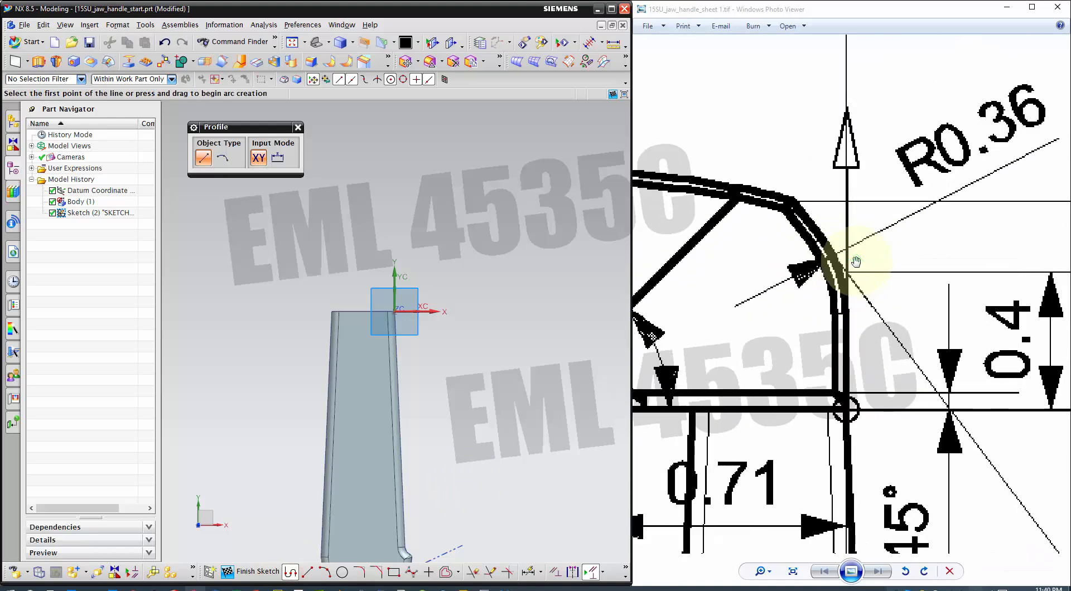
scroll(711, 232, down, 2)
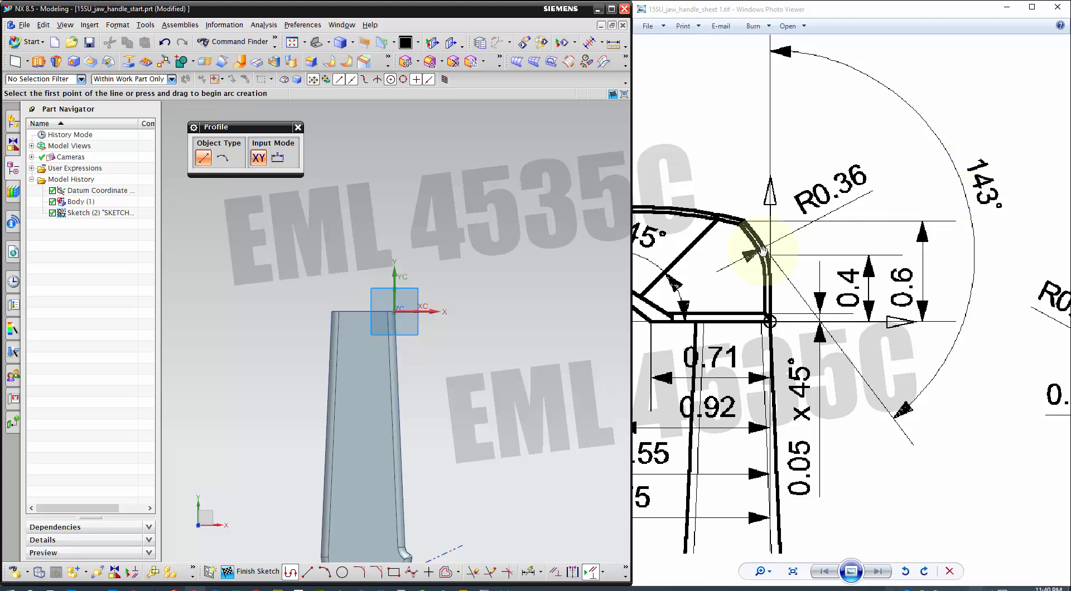
scroll(894, 218, down, 2)
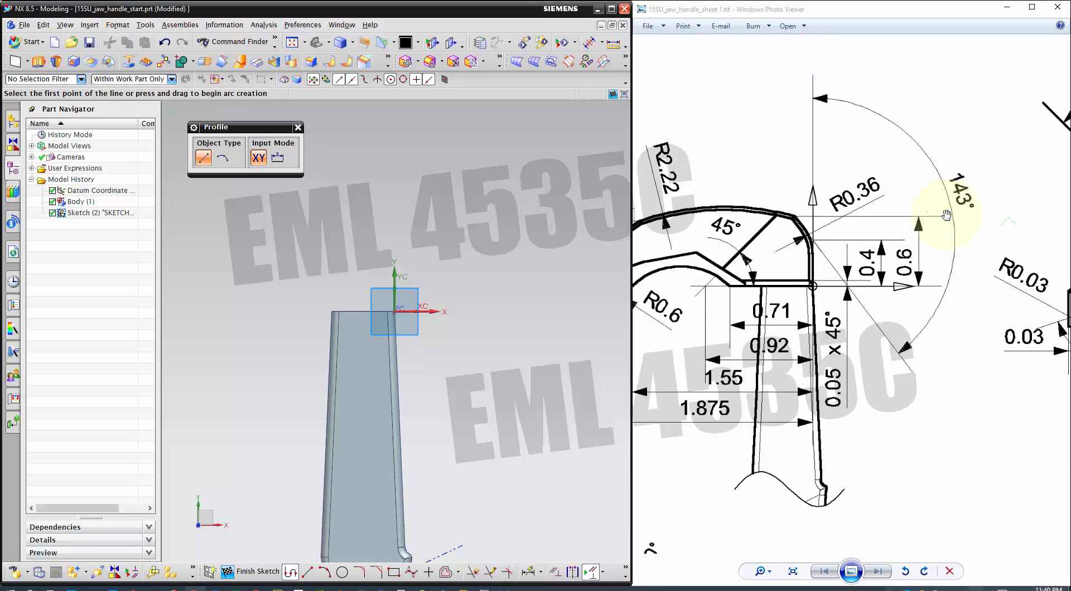
scroll(989, 219, down, 1)
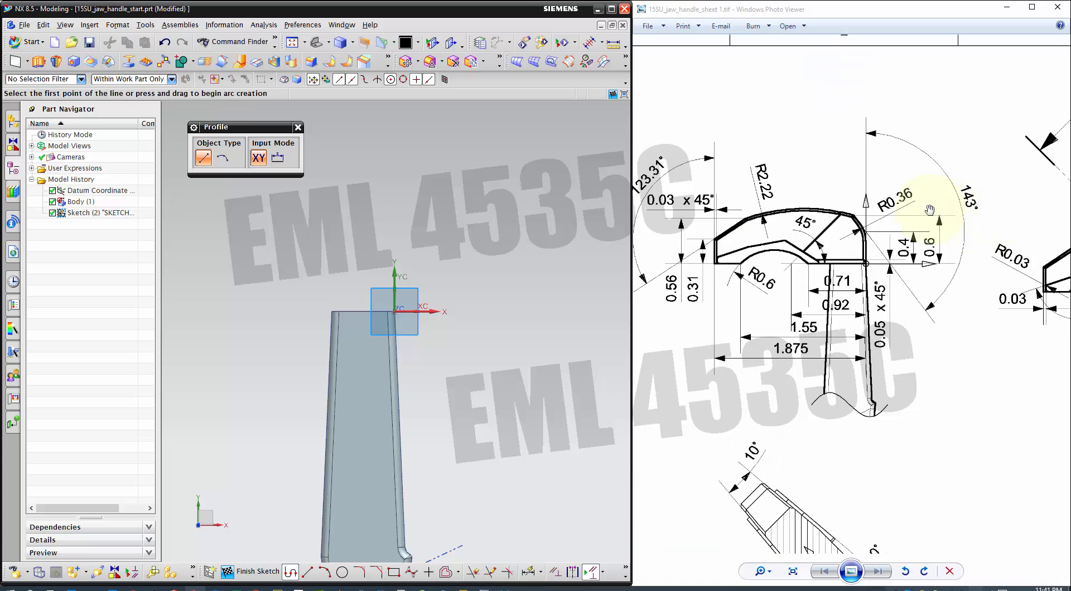
scroll(801, 192, up, 1)
scroll(800, 203, up, 1)
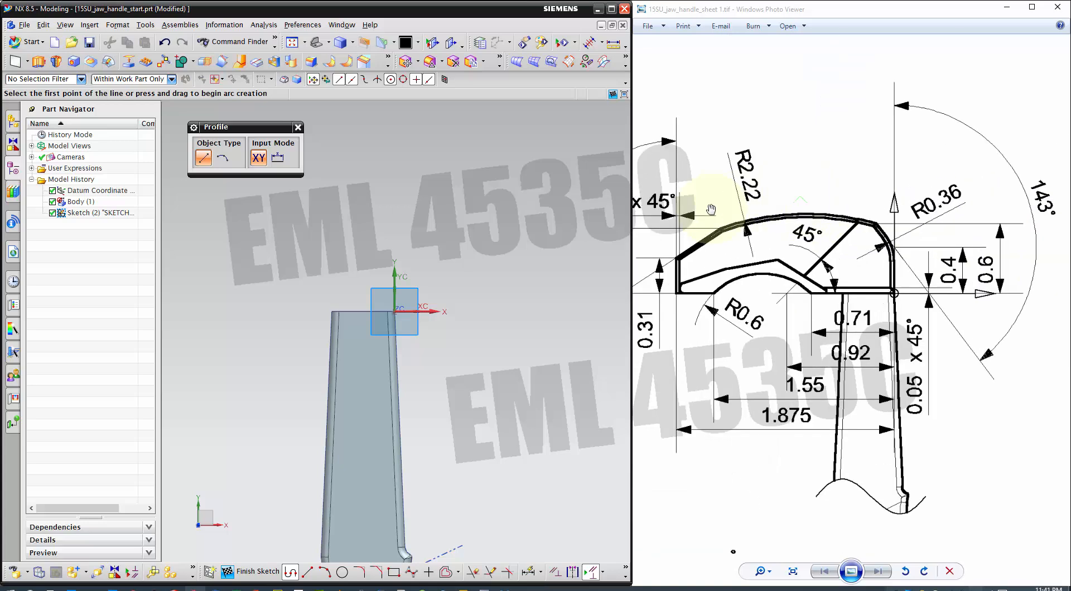
scroll(908, 218, down, 1)
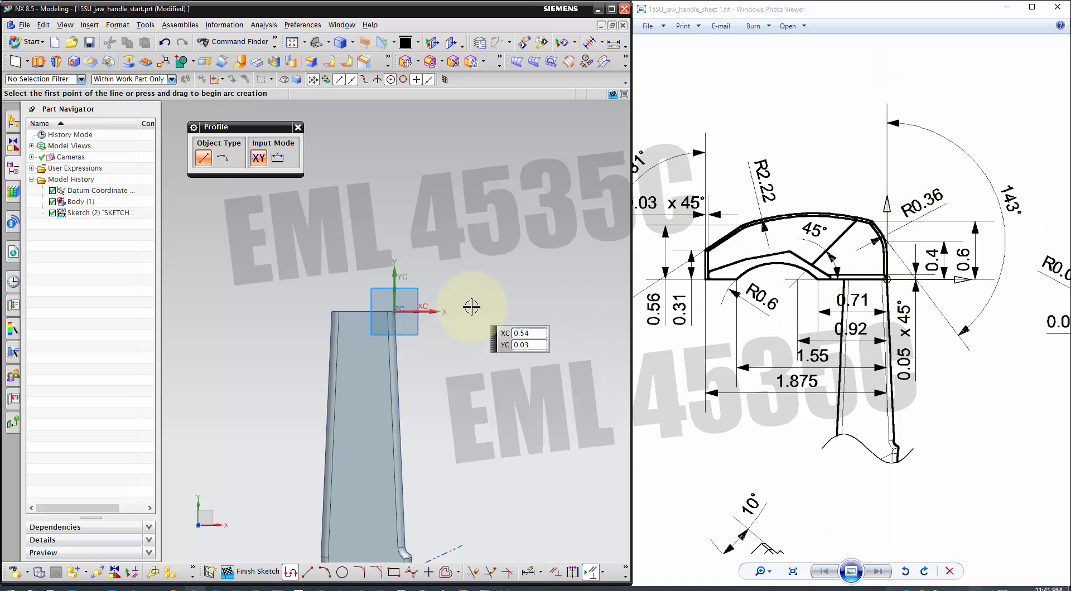
Draw the jaw outline from the origin: 1.875 along negative X, 0.31 up, and a slanted line to about X -1.35, Y 0.6.
click(393, 309)
scroll(566, 292, down, 3)
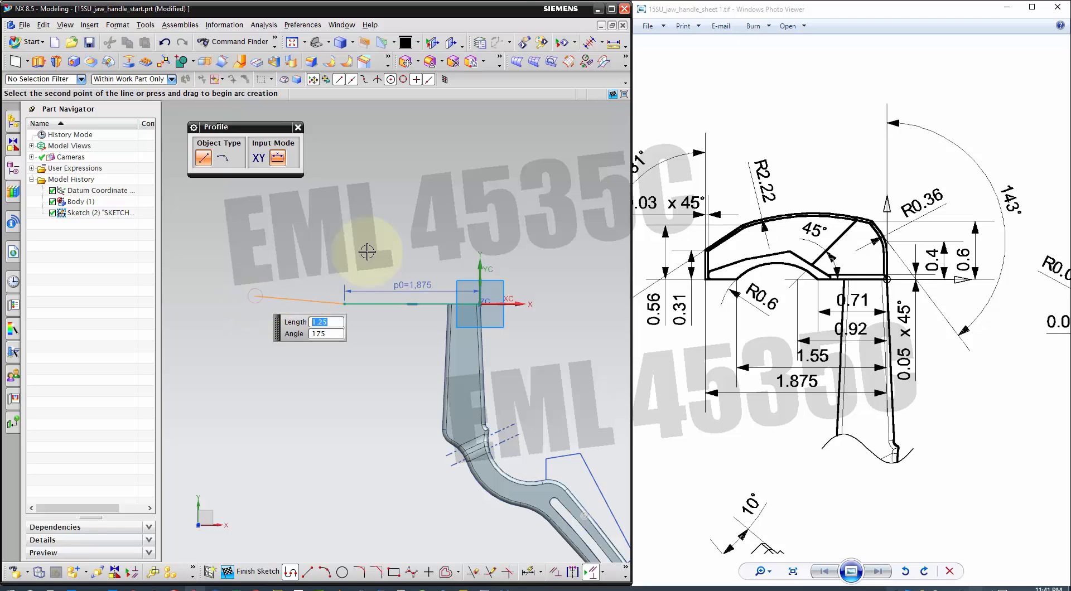
scroll(364, 252, up, 1)
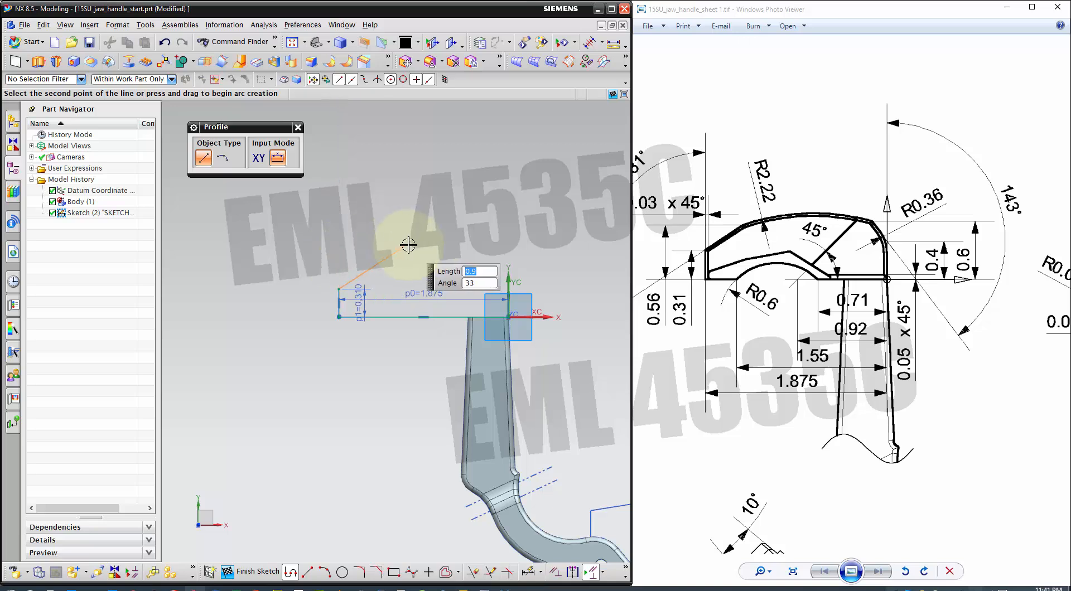
drag(735, 234, 804, 237)
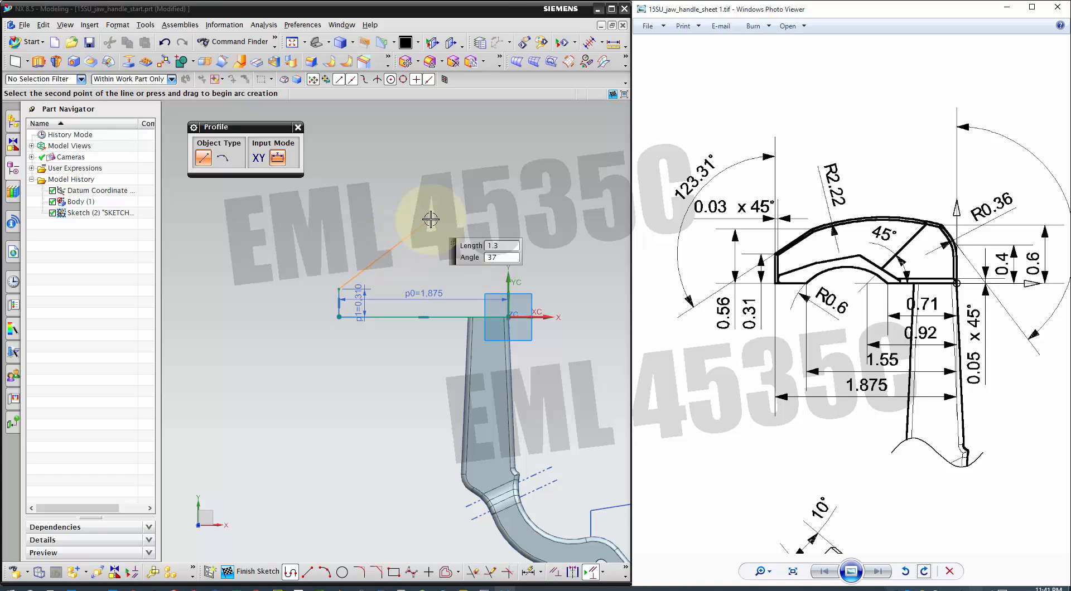
scroll(396, 248, up, 1)
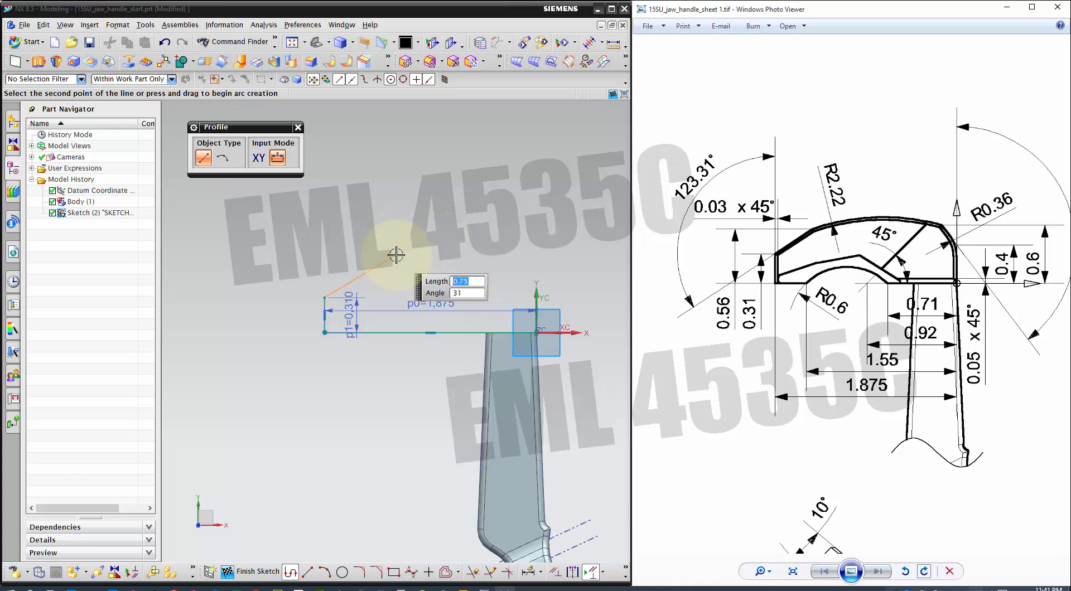
click(383, 260)
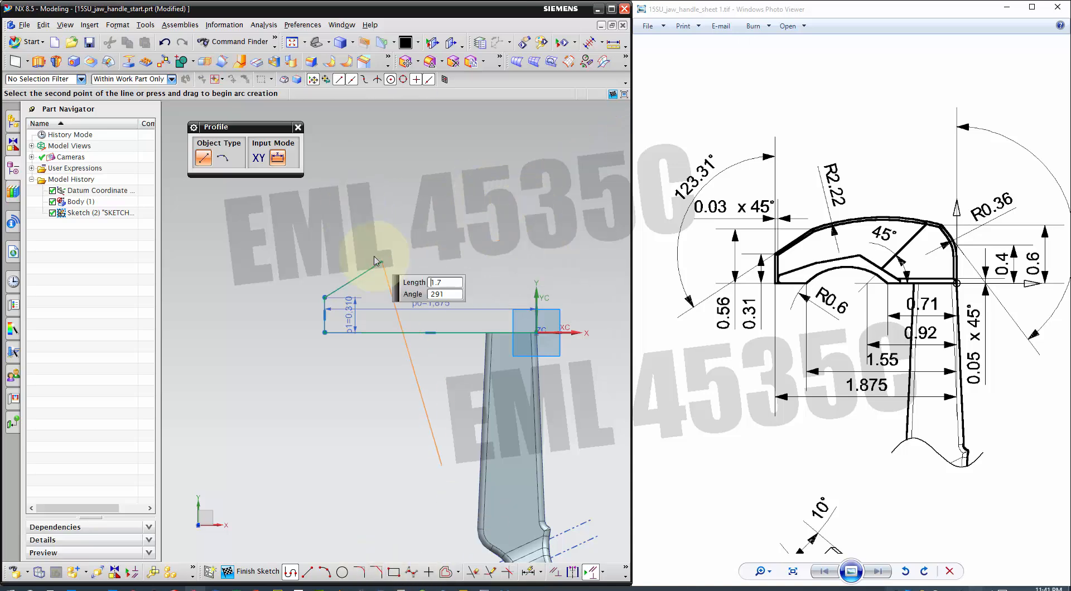
Draw a shallow three-point arc from the slanted line's upper end, bulging upward and ending just short of the Y axis.
click(324, 572)
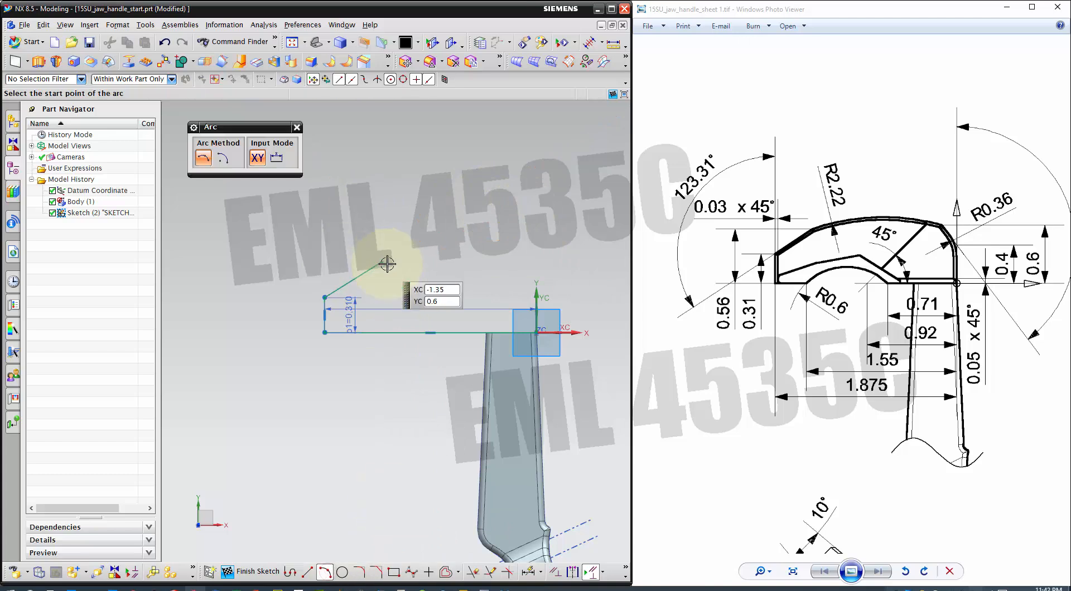
click(383, 261)
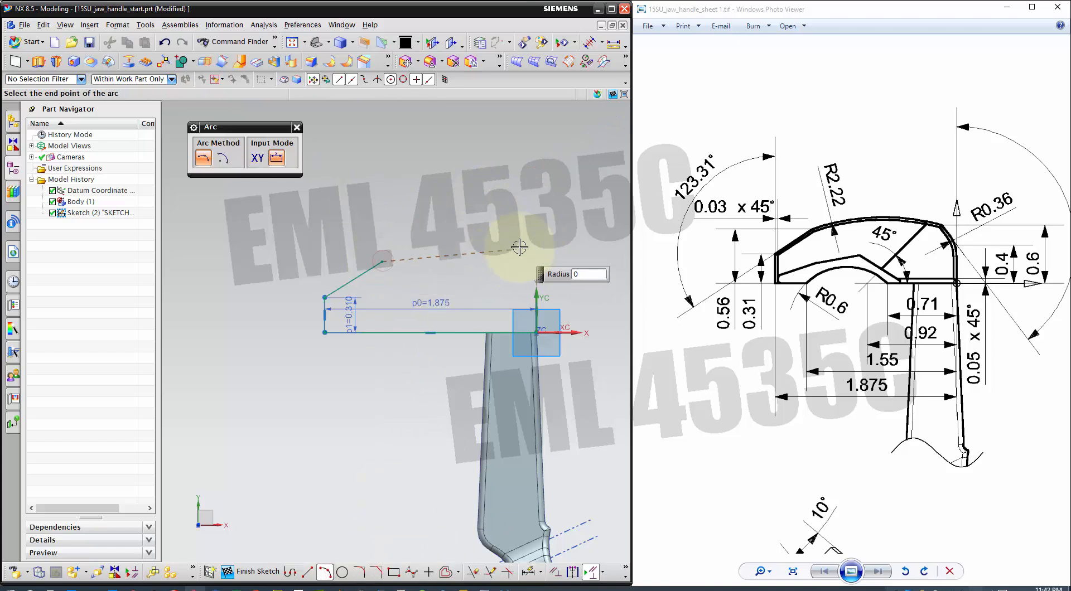
click(482, 244)
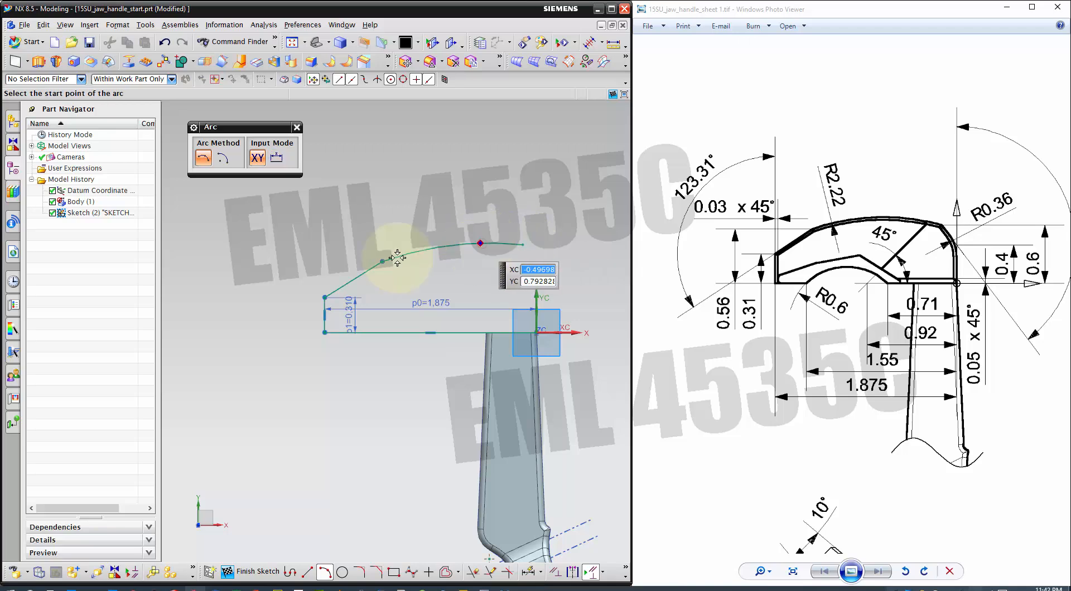
scroll(334, 253, down, 2)
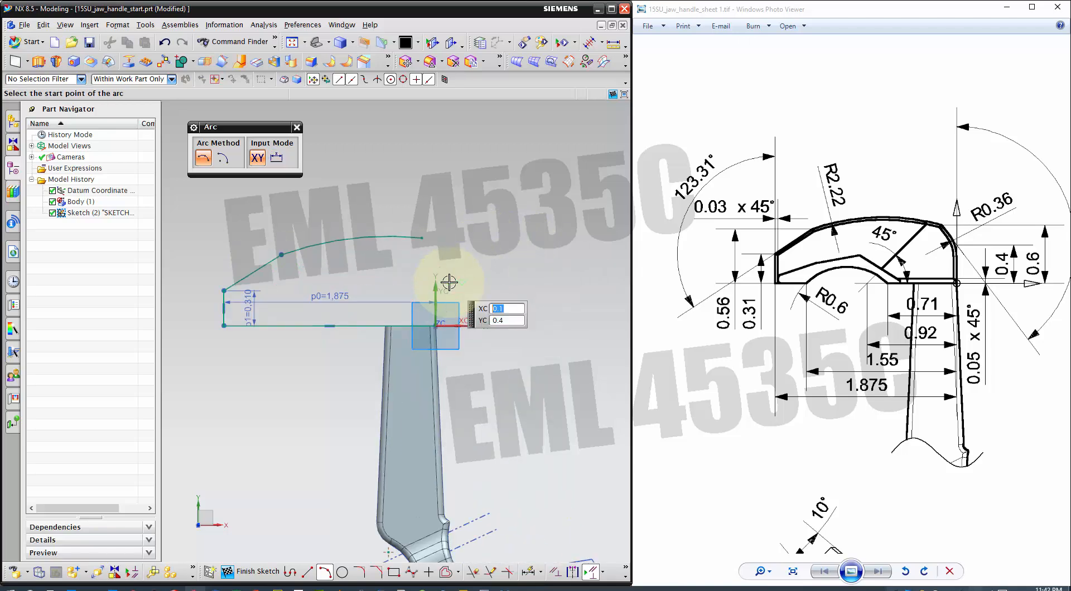
scroll(449, 283, up, 2)
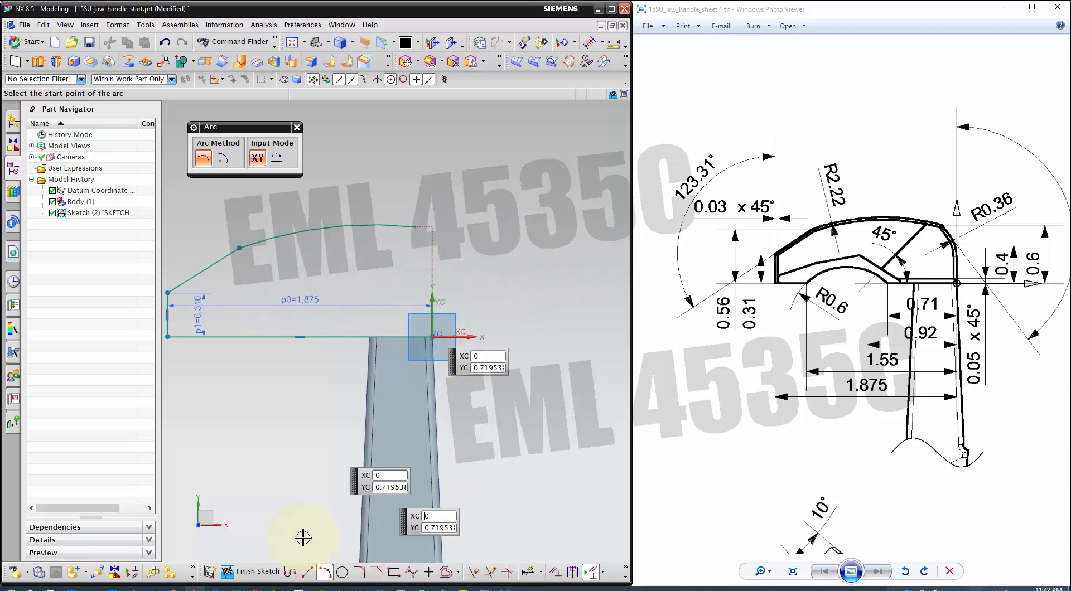
Close the jaw outline with a vertical line about 0.5 up from the origin and a short slanted line to the arc's end.
click(290, 572)
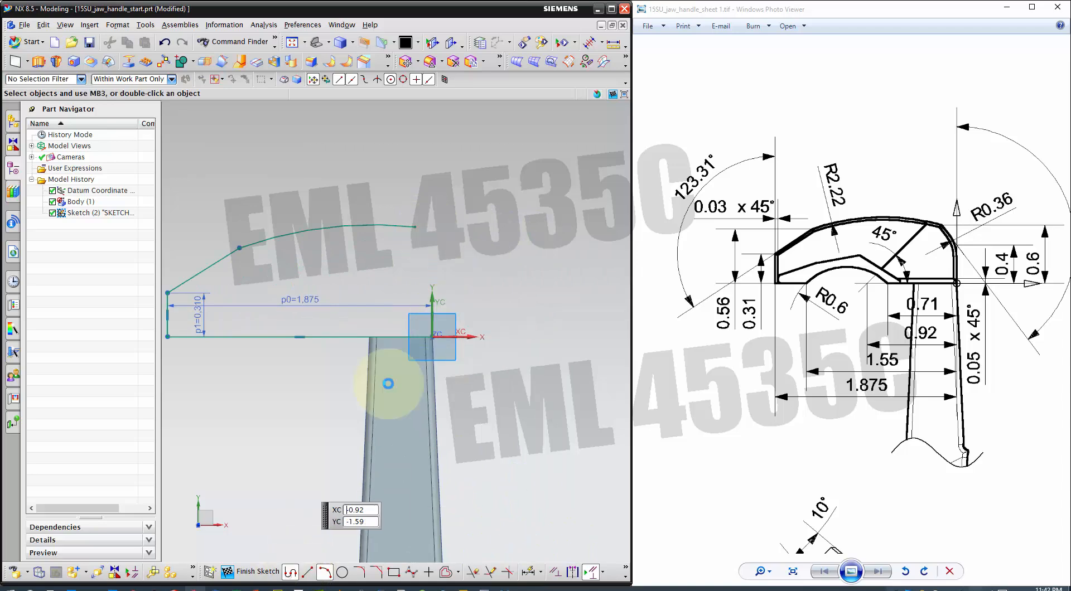
click(433, 336)
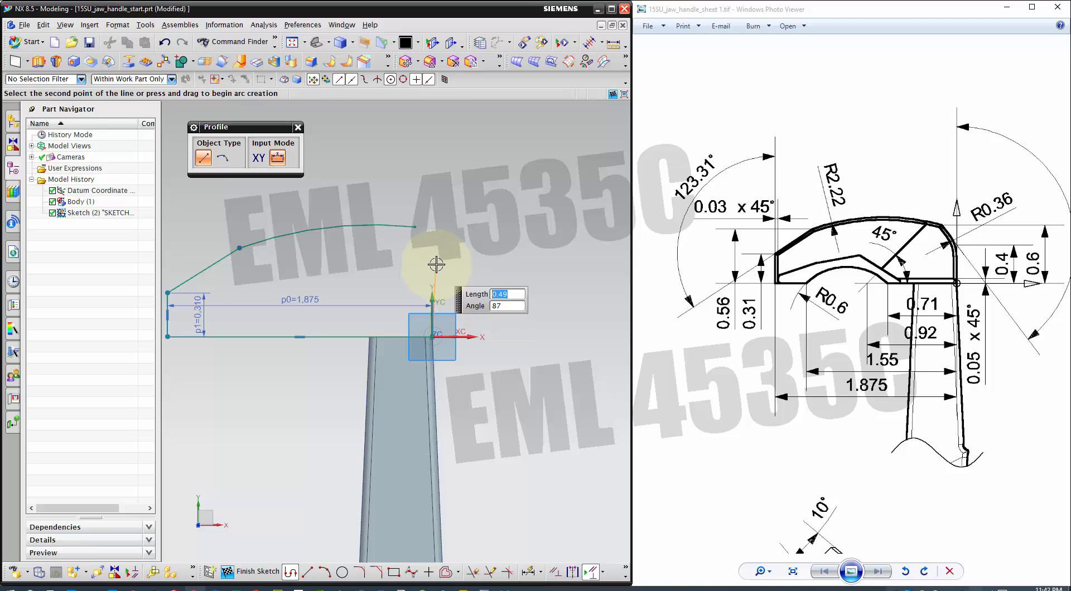
click(431, 263)
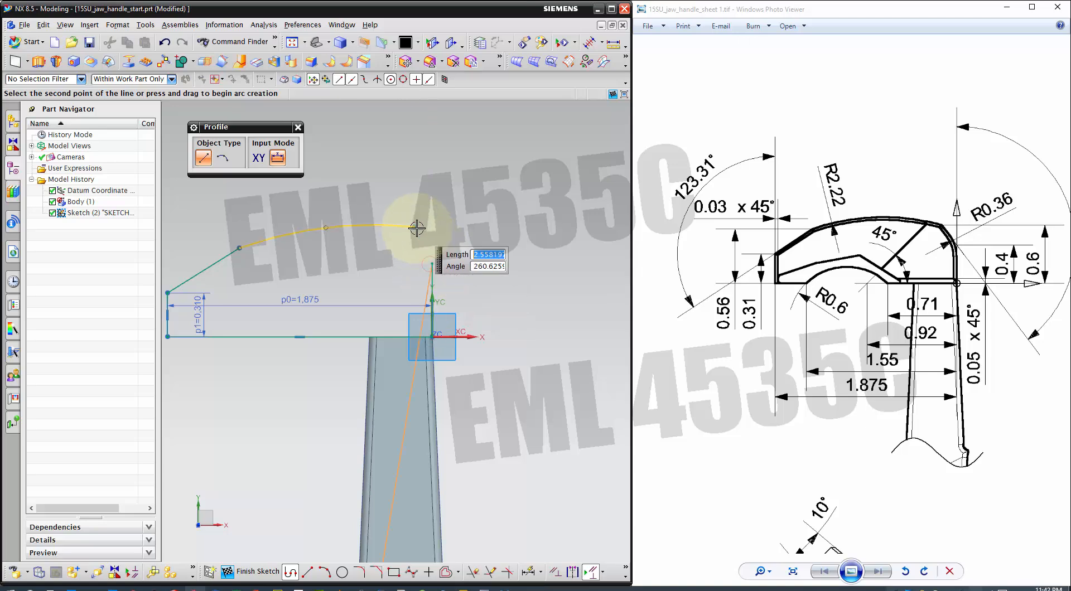
click(416, 227)
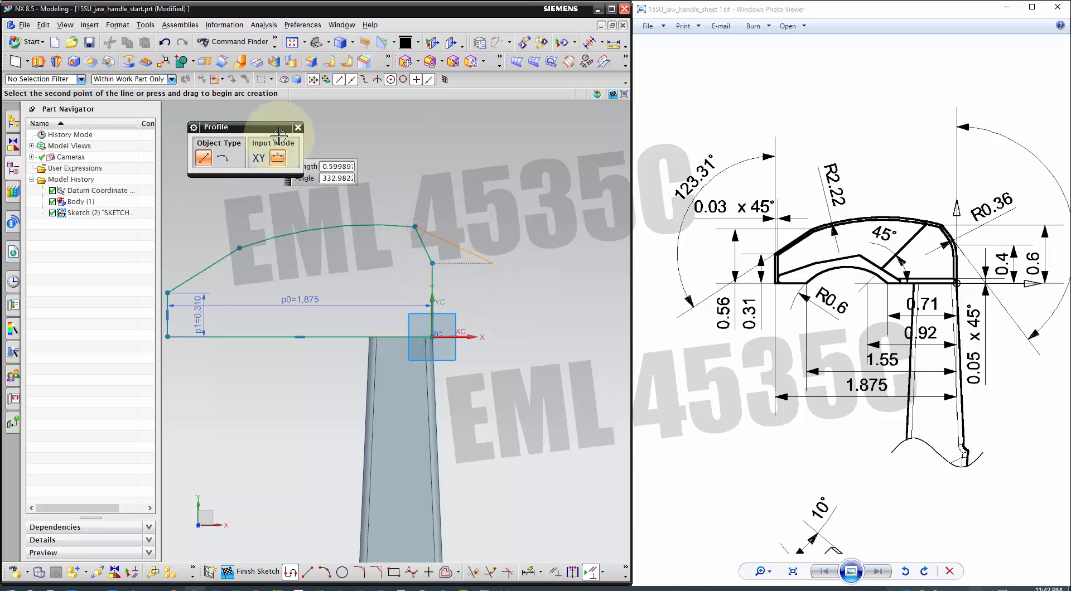
click(298, 128)
scroll(554, 285, down, 2)
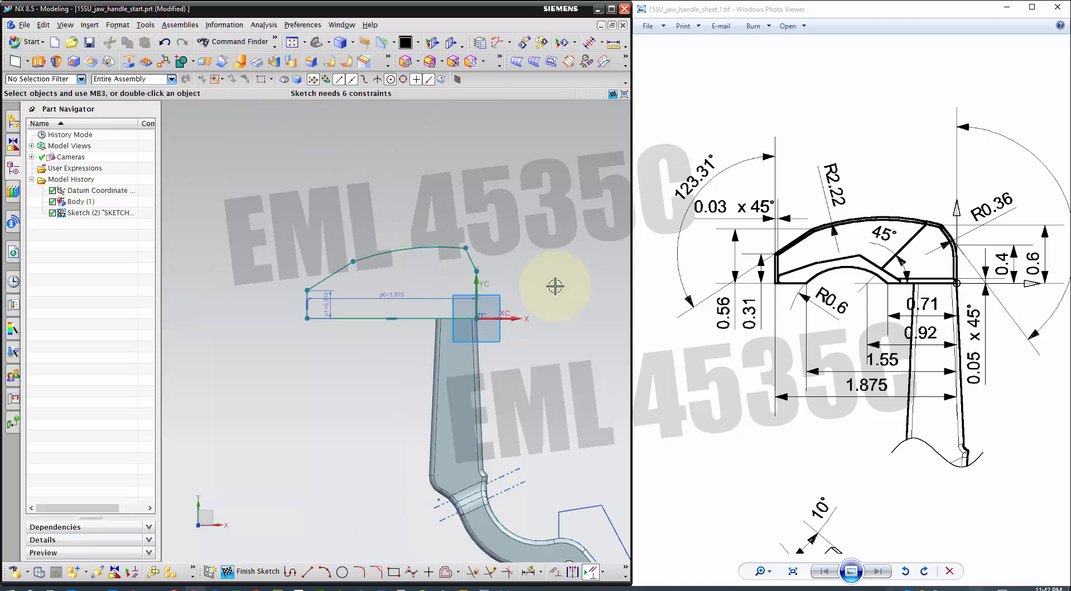
scroll(387, 383, up, 2)
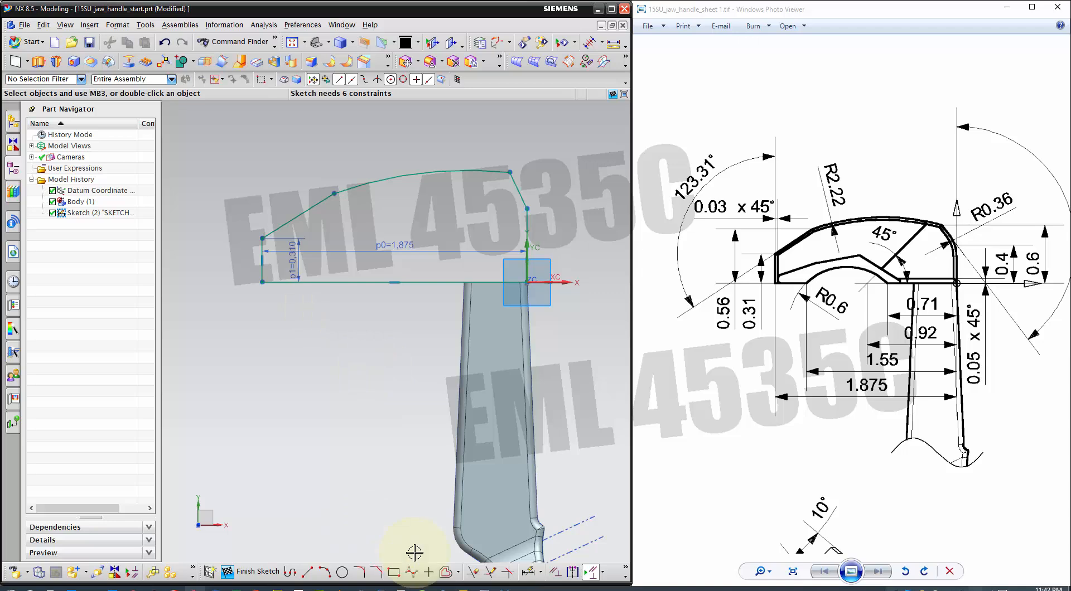
click(527, 571)
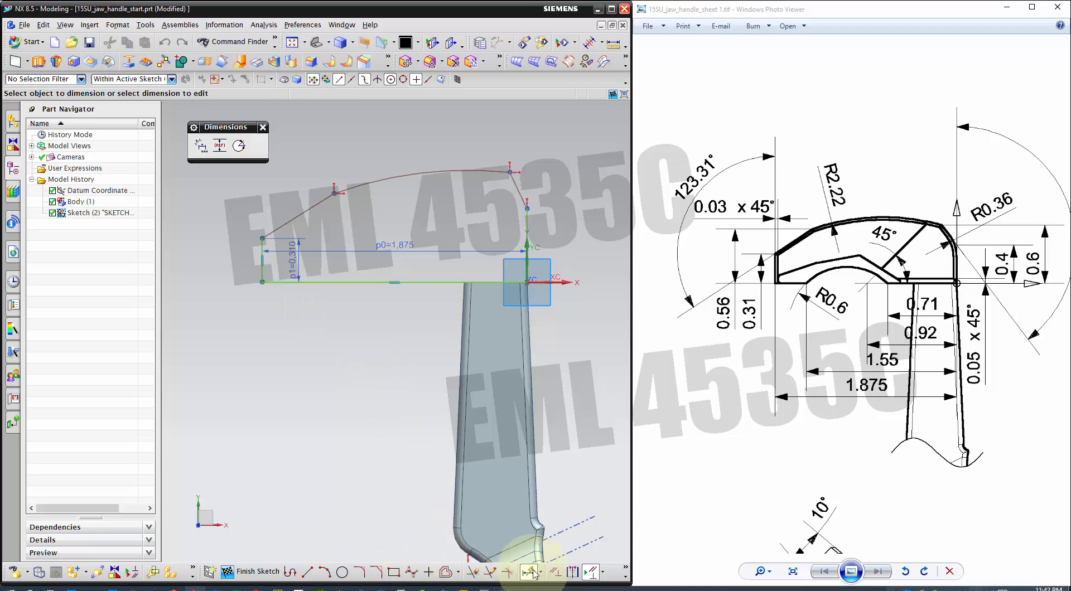
click(342, 281)
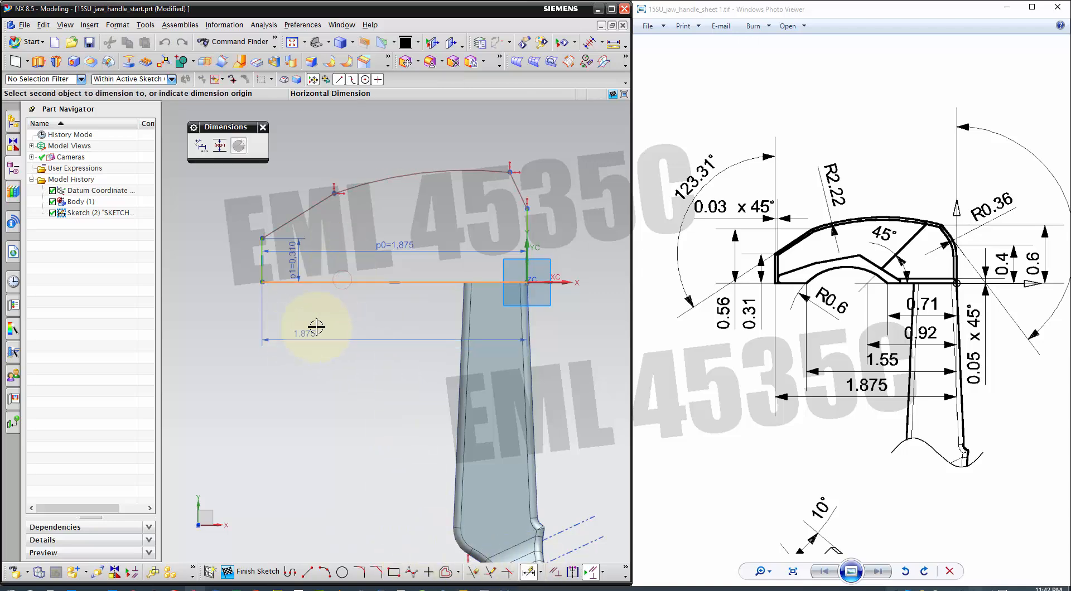
key(Escape)
Move the 1.875 dimension below the base line and the 0.310 dimension outside the outline's front edge.
drag(404, 243, 376, 347)
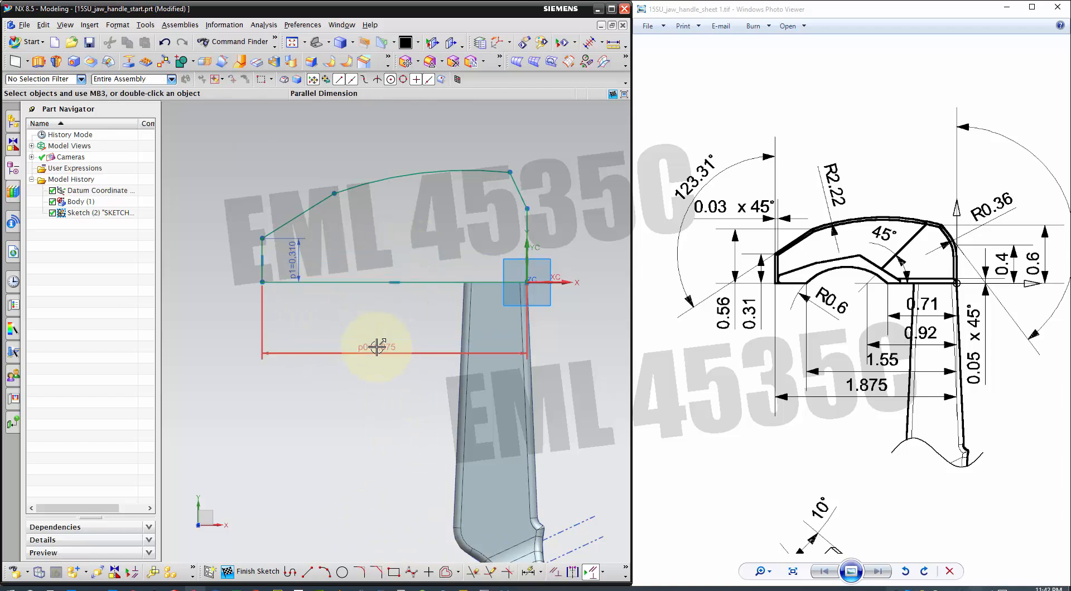
key(Escape)
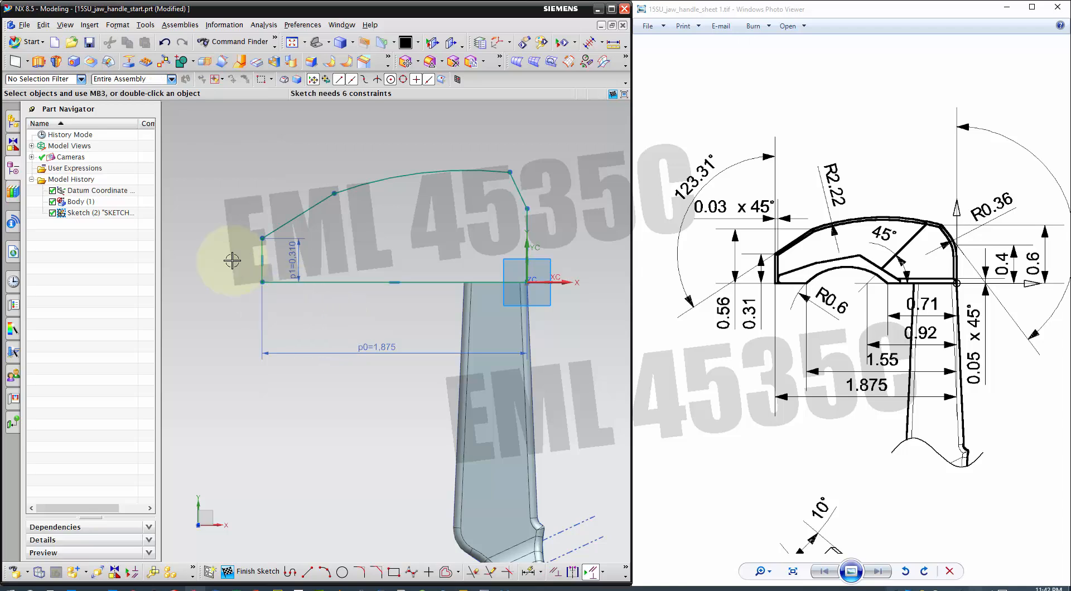
scroll(232, 256, up, 1)
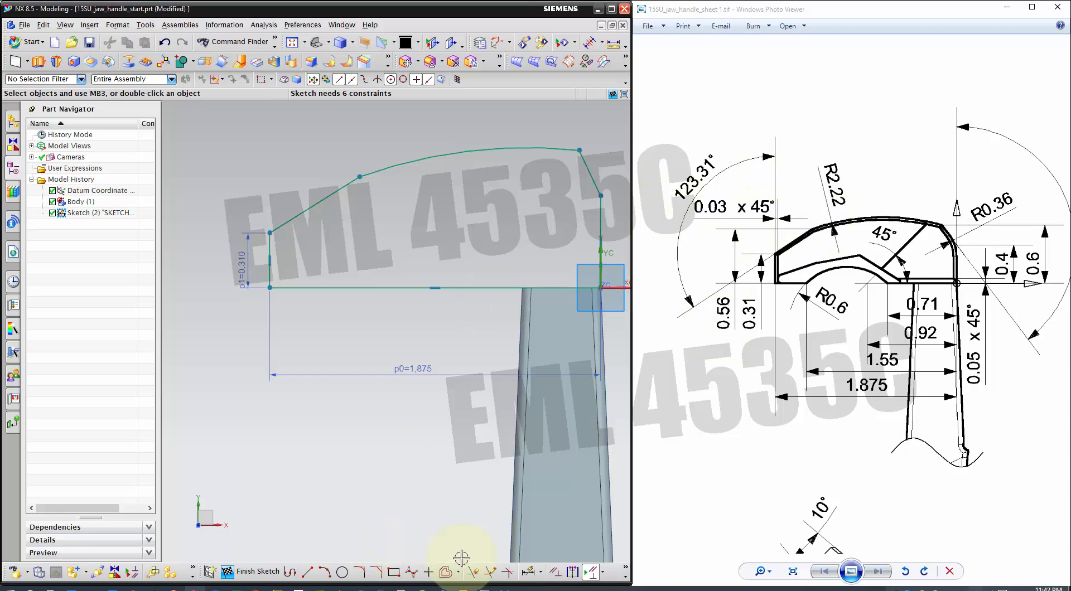
Add an angular dimension of 123.31 degrees between the slanted front line and the short vertical front edge.
click(528, 571)
click(316, 206)
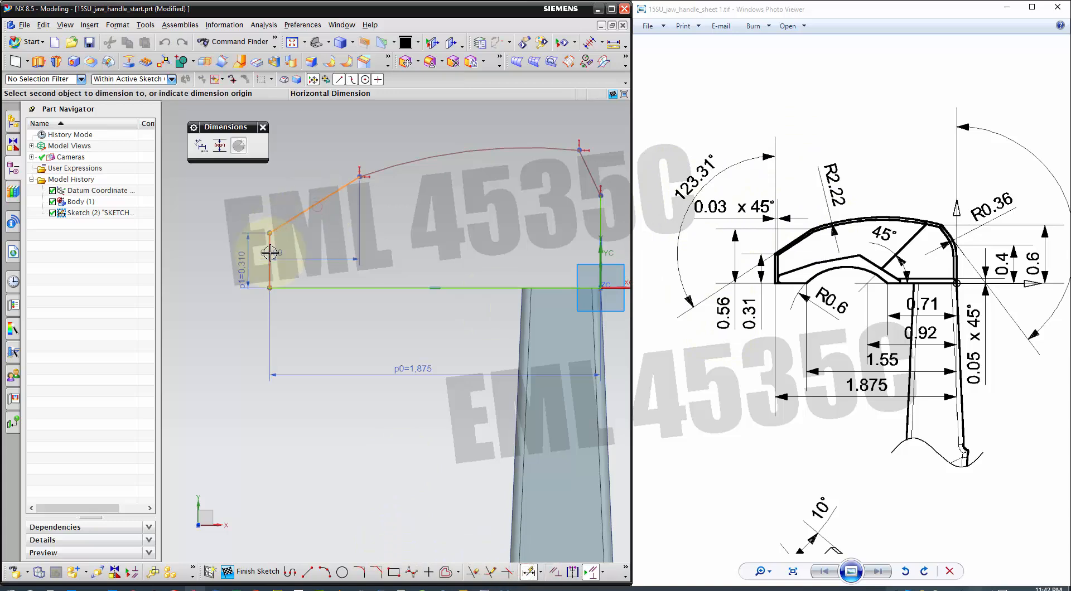
click(270, 250)
click(211, 202)
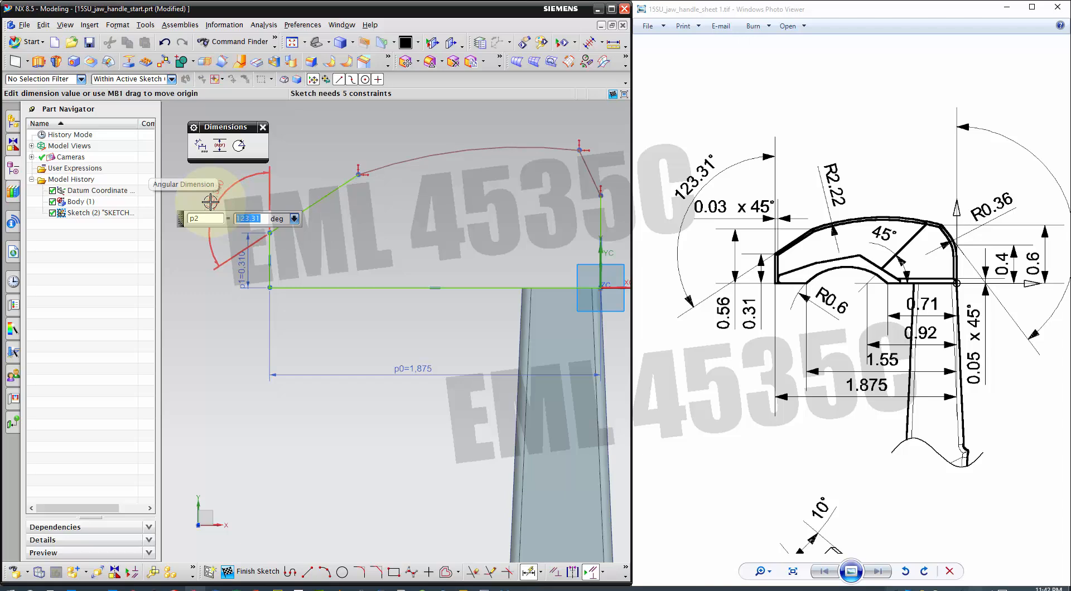
Dimension the slanted front line's upper end at 0.56 in above the base line.
click(358, 173)
click(337, 286)
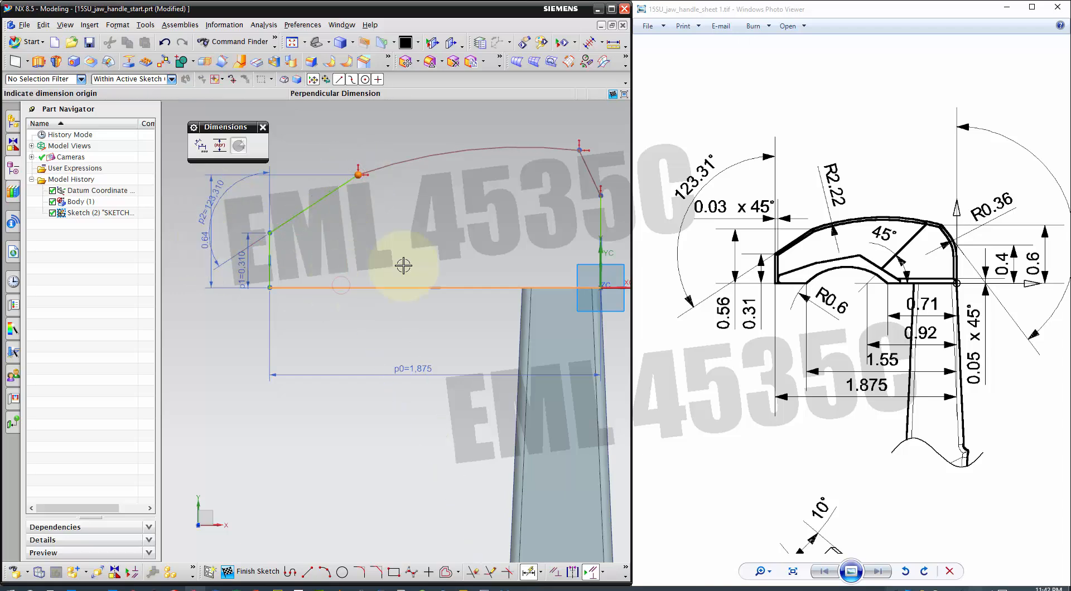
scroll(403, 266, down, 2)
click(299, 252)
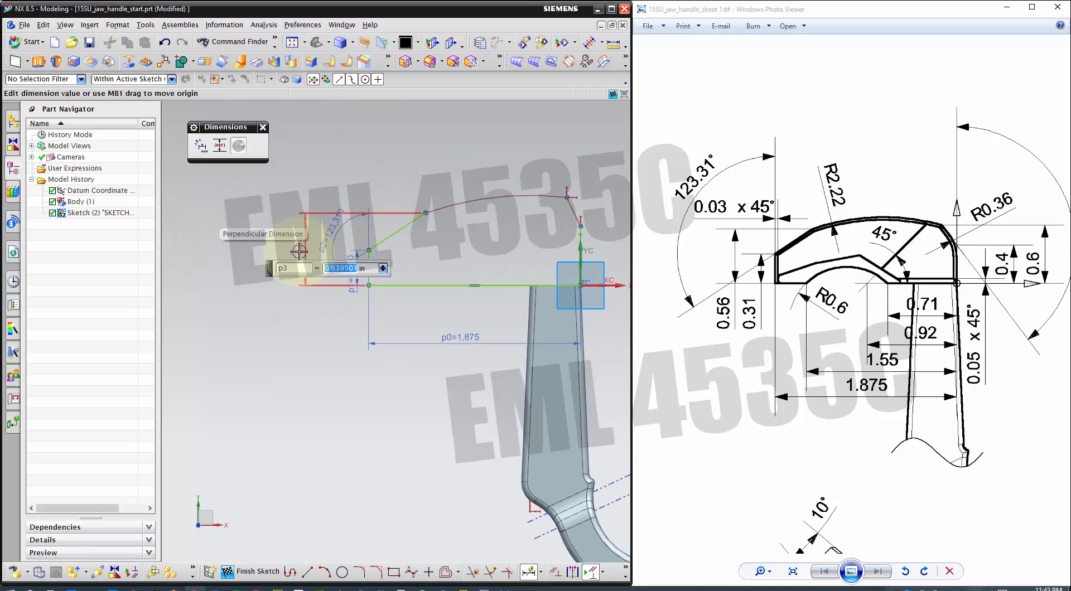
text(.56)
key(Return)
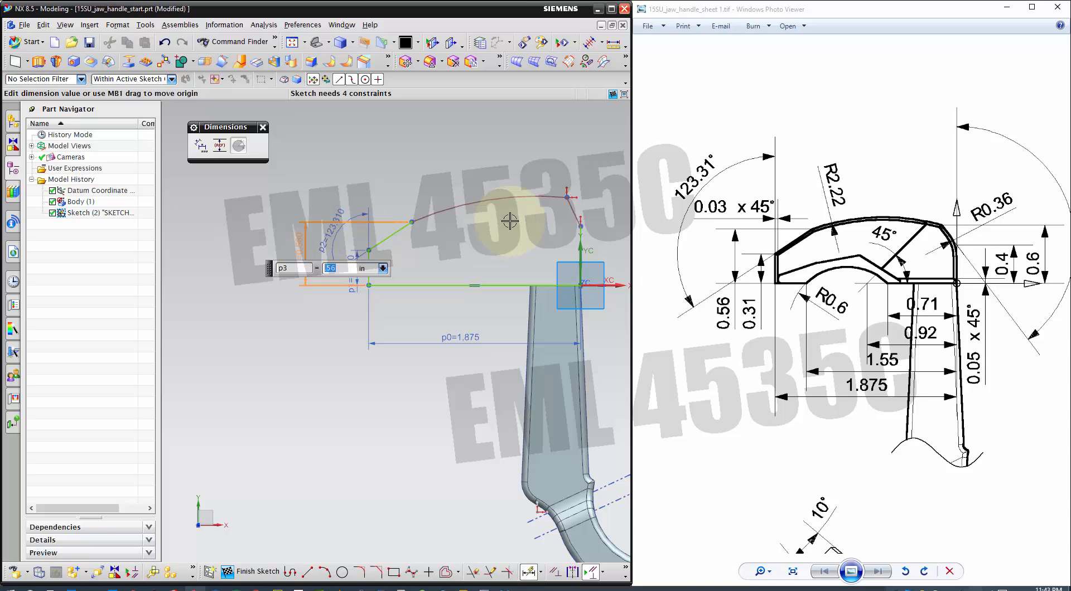
Dimension the rear vertical line above the origin with a length of 0.6 in.
scroll(546, 219, up, 1)
scroll(581, 217, up, 1)
scroll(318, 215, down, 2)
scroll(564, 252, up, 1)
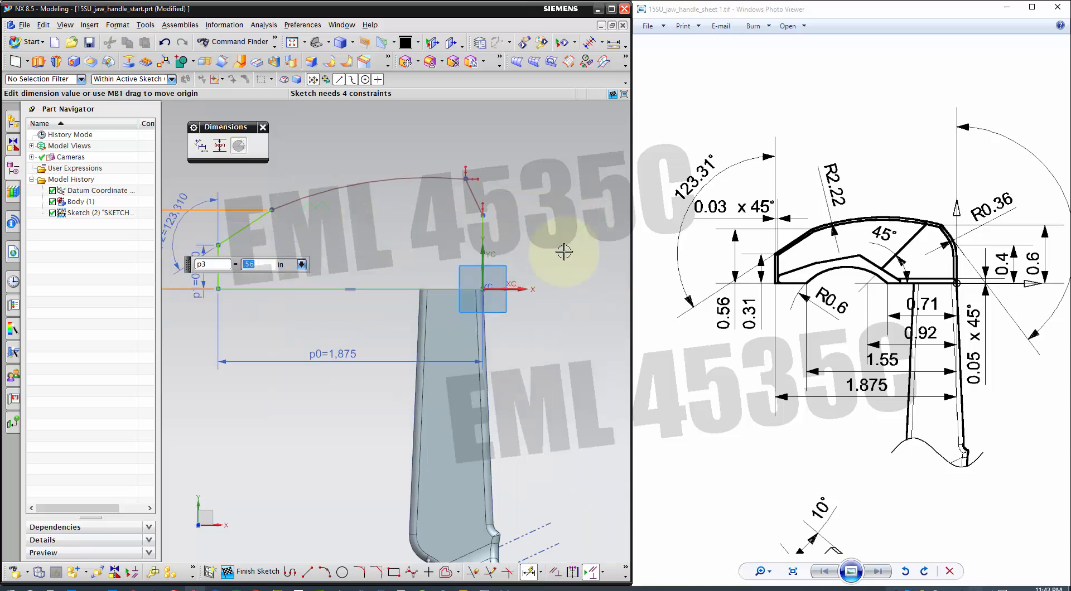
scroll(481, 167, up, 1)
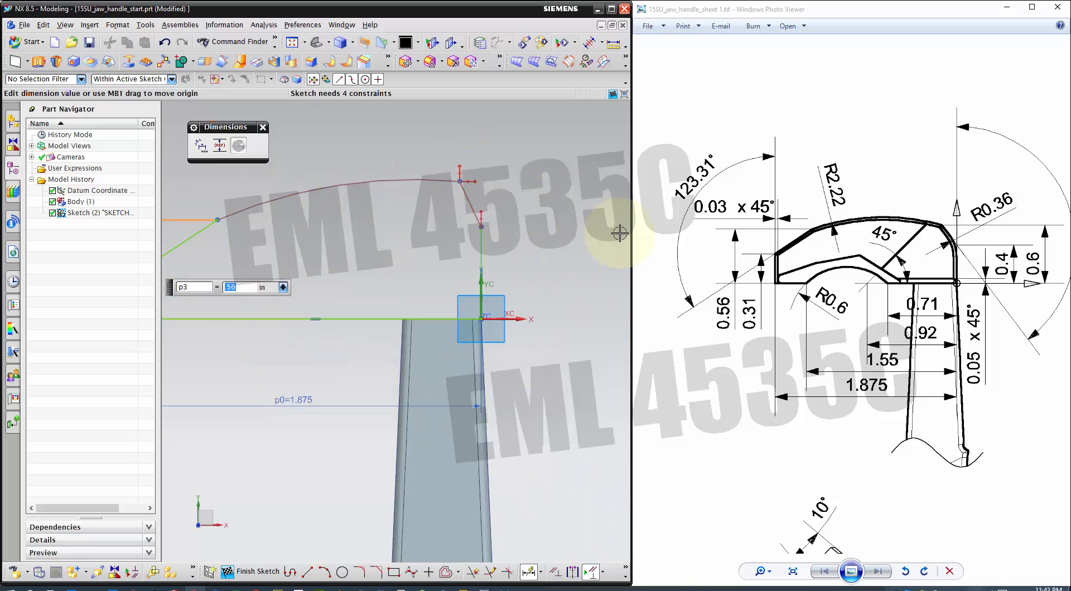
scroll(622, 260, up, 1)
click(446, 251)
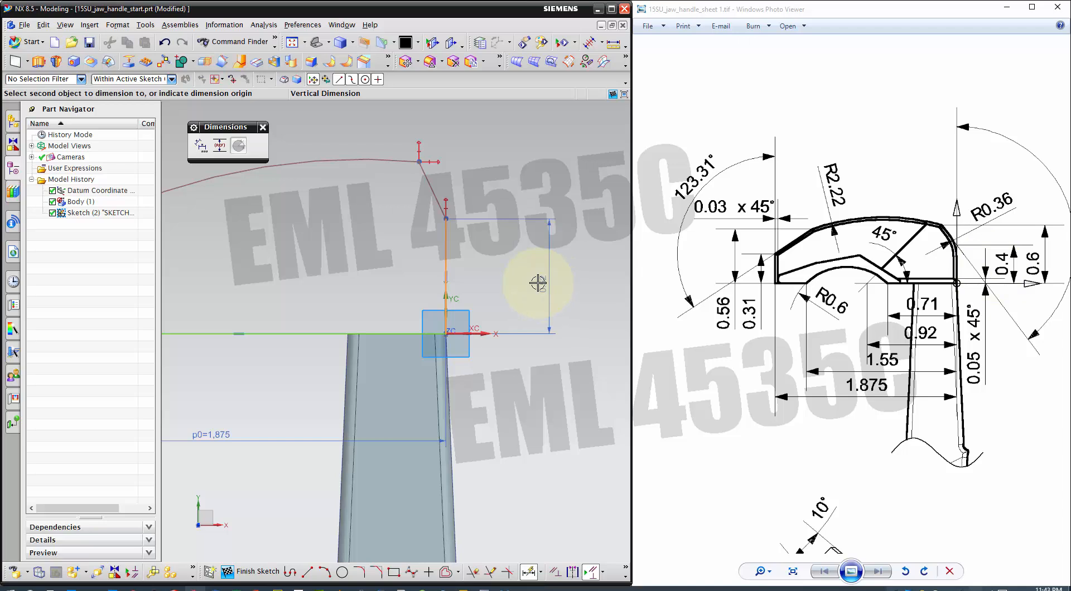
click(498, 289)
key(Return)
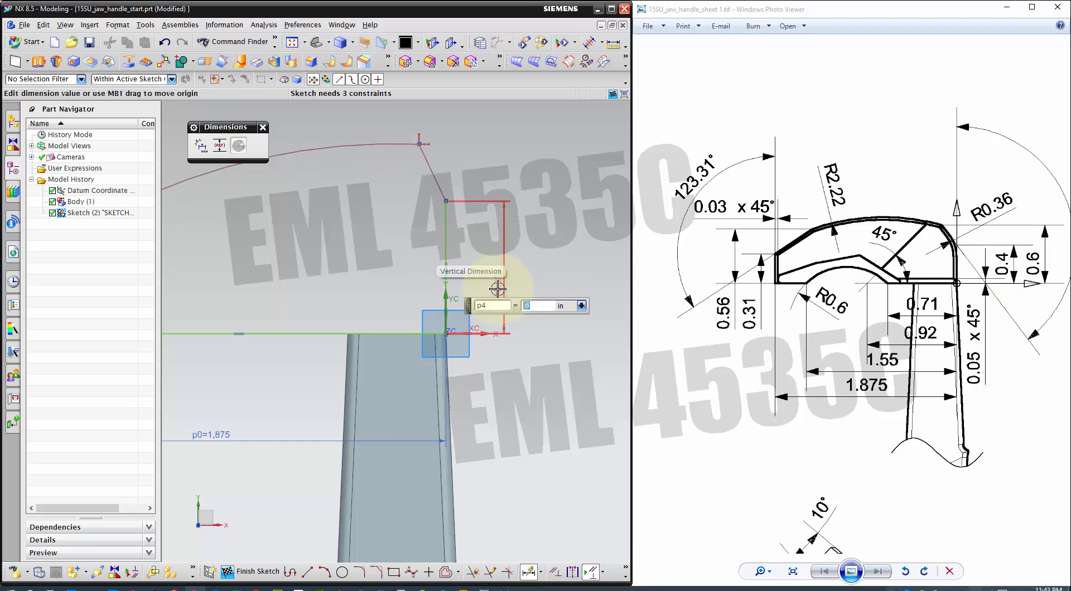
Dimension the arc's rear end at 0.6 in above the X axis and finish dimensioning.
click(418, 143)
click(477, 332)
click(580, 253)
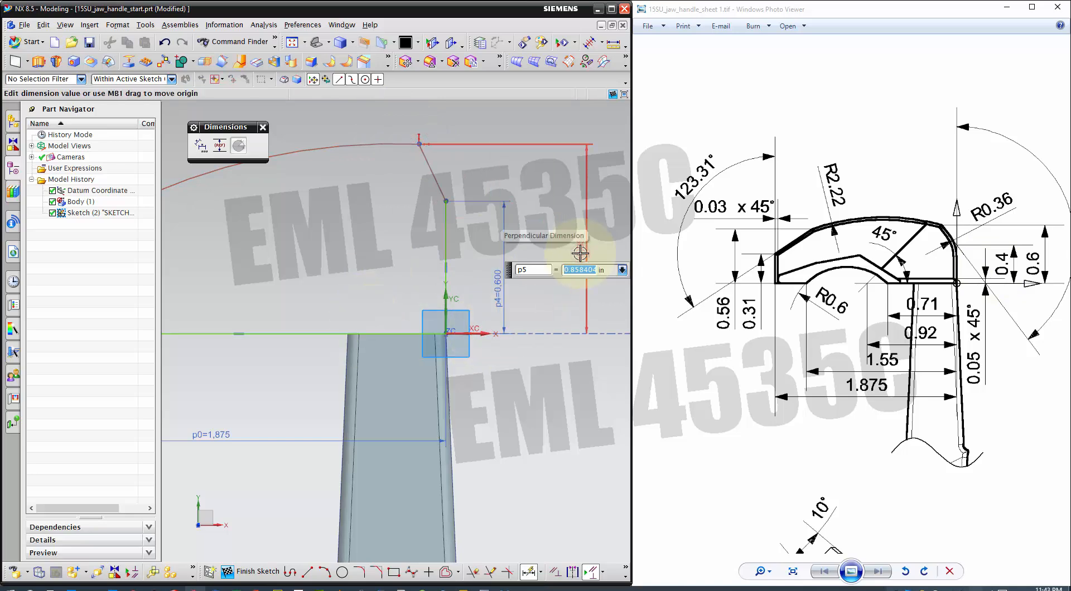
text(.6)
key(Return)
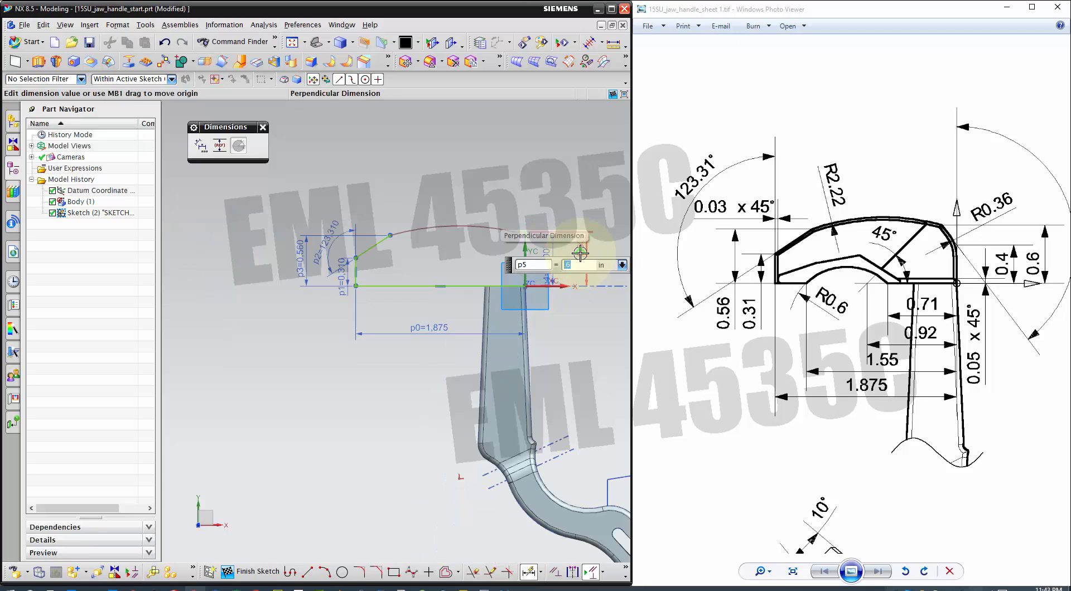
key(Escape)
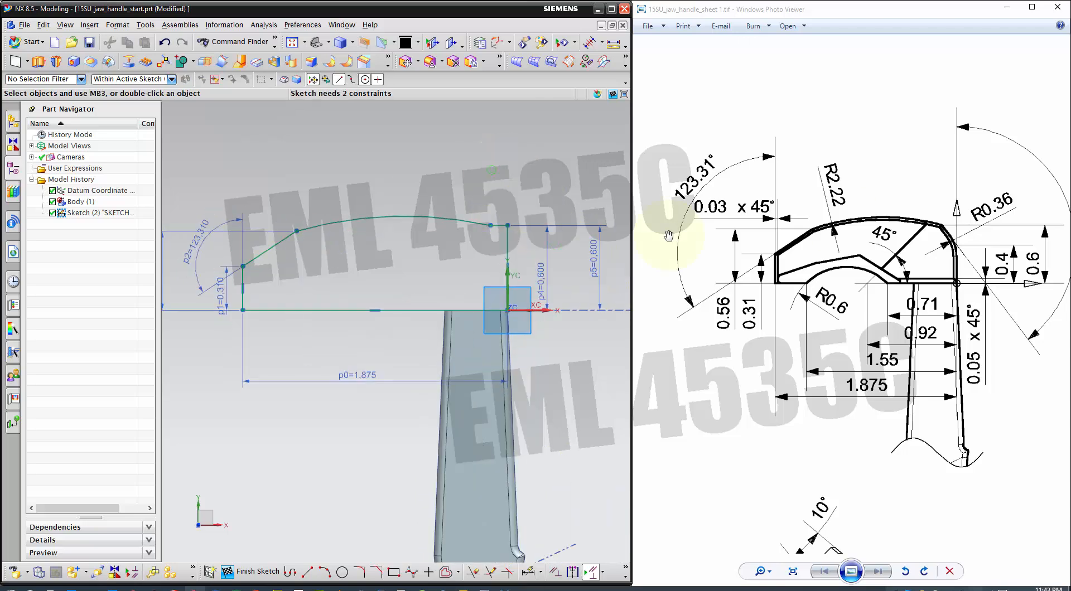
Check the drawing's rear corner angle, and dimension the angle between the short rear line and the vertical line as 143 degrees.
scroll(697, 220, up, 2)
mouse_move(1030, 248)
mouse_down()
mouse_move(782, 256)
mouse_move(978, 262)
mouse_up()
click(505, 11)
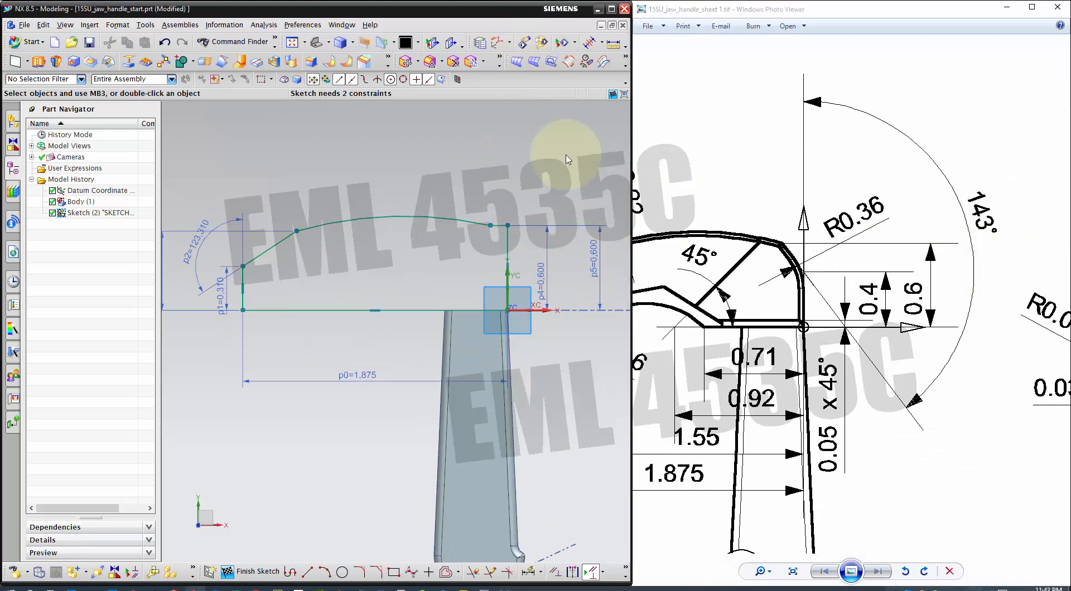
scroll(549, 217, down, 4)
key(d)
click(429, 239)
click(446, 262)
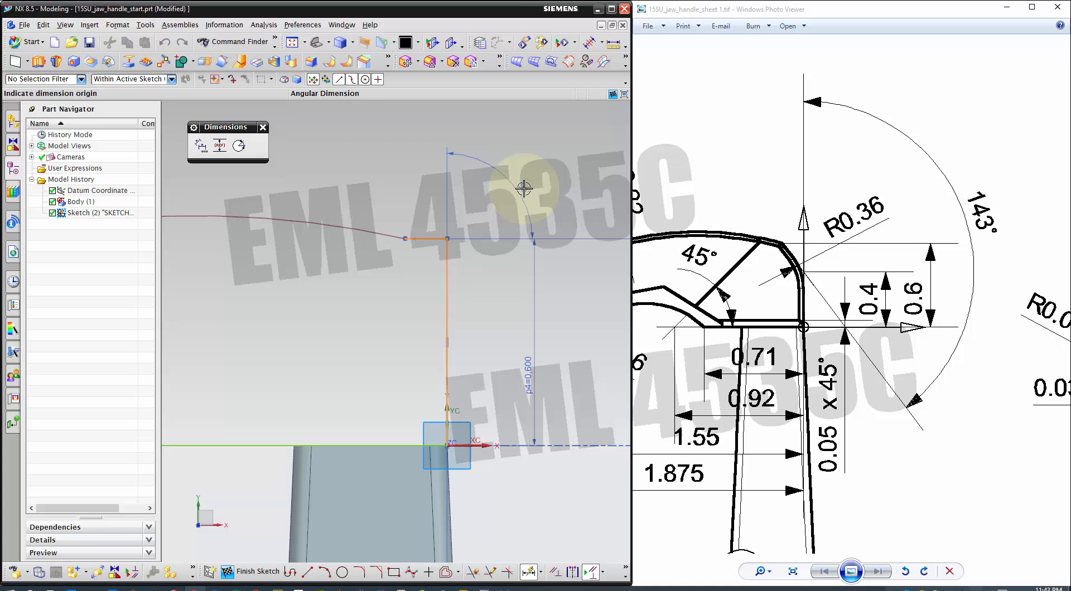
click(523, 189)
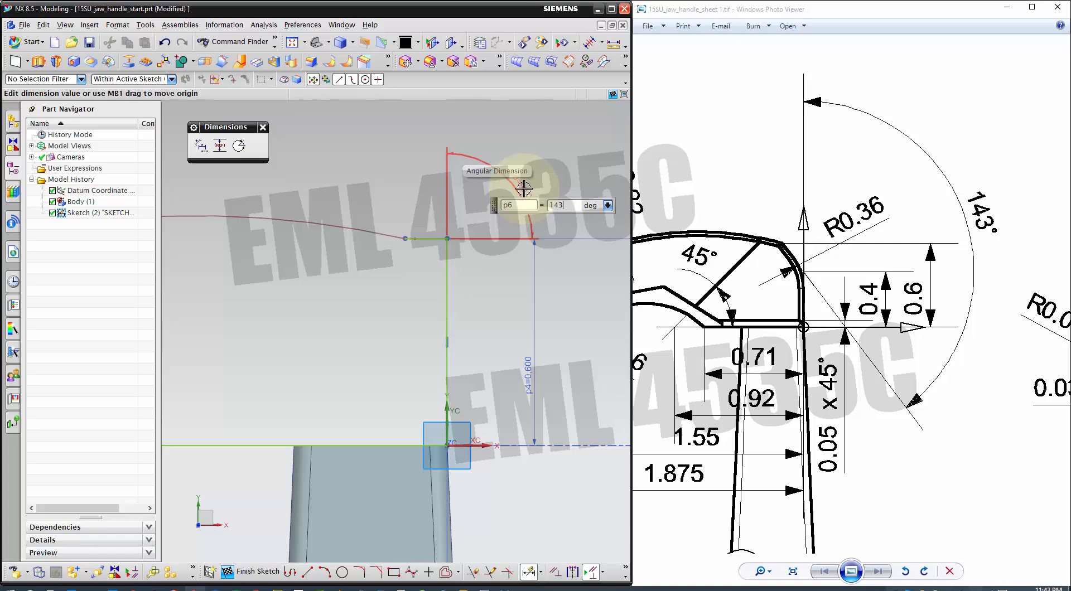
text(143)
key(Return)
Examine the upper rear corner of the outline where the arc, the short slanted line and the vertical line meet.
scroll(440, 239, down, 4)
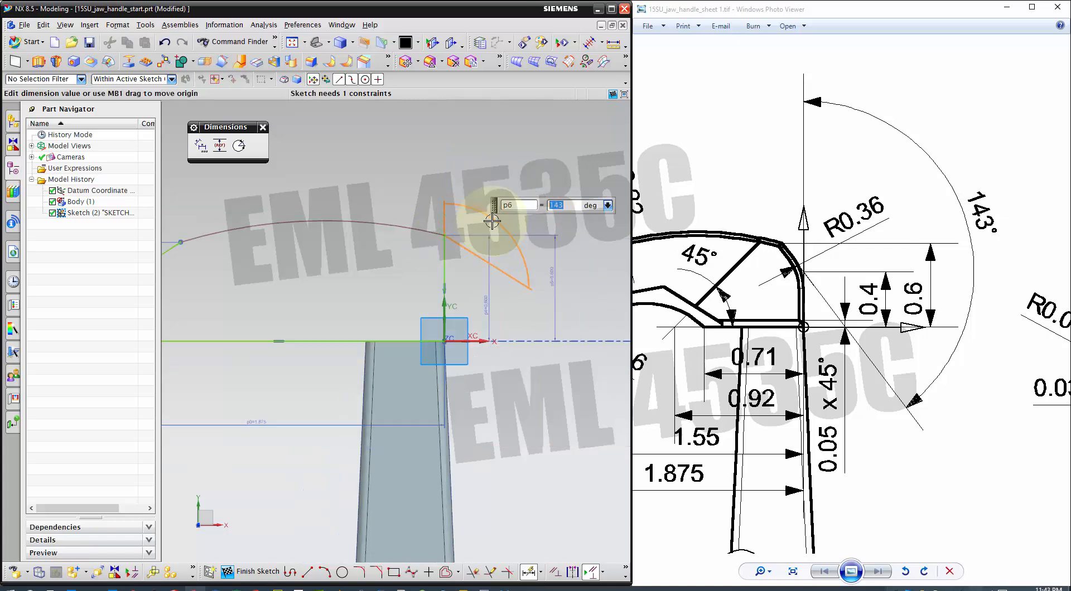
scroll(473, 205, up, 2)
scroll(411, 208, down, 2)
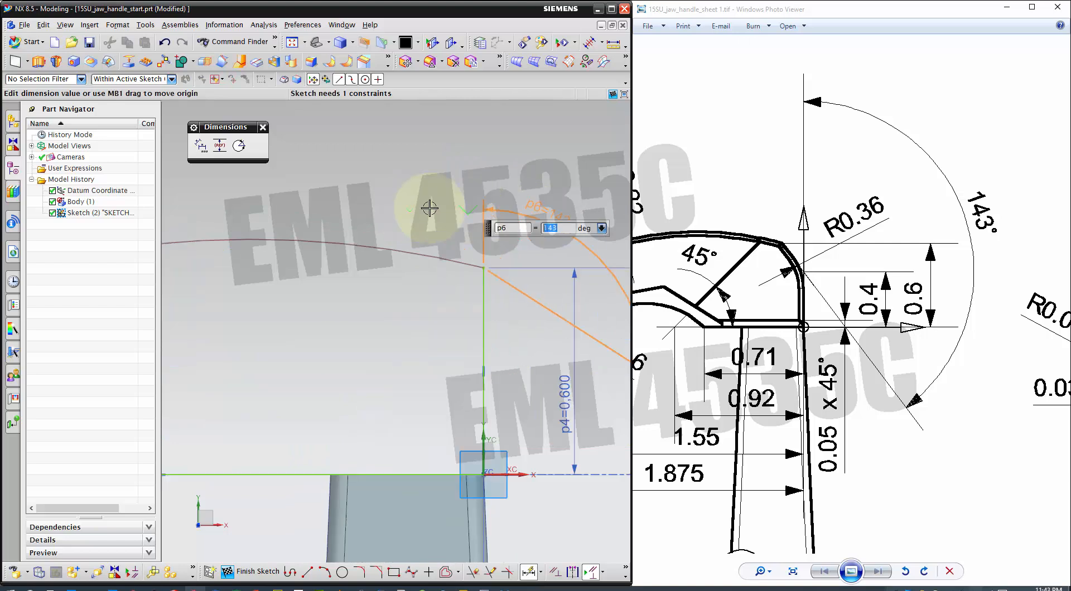
middle_click(545, 201)
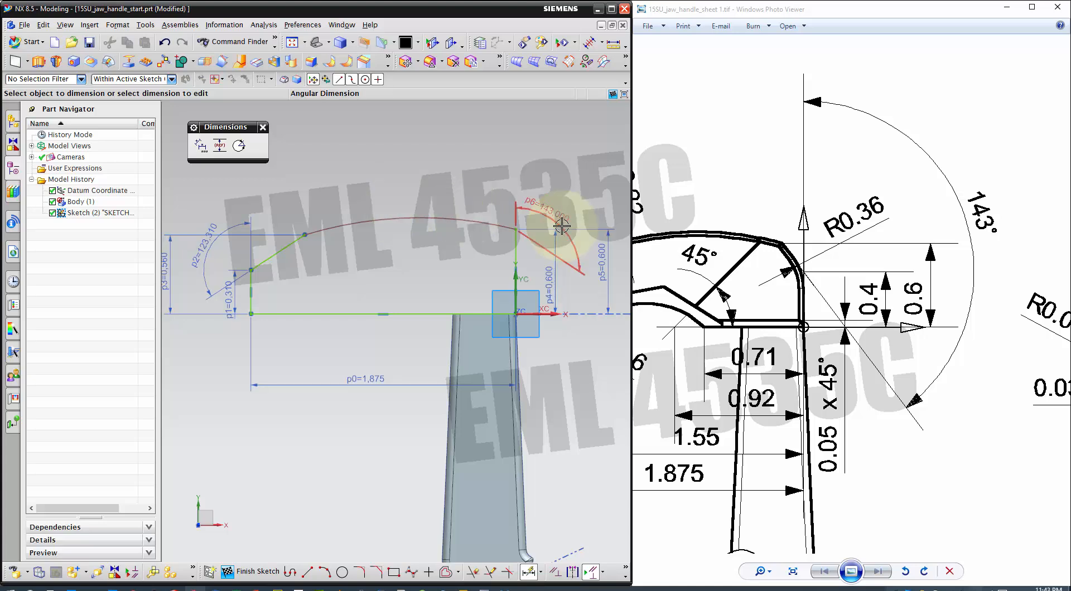
scroll(502, 211, up, 5)
scroll(475, 229, up, 4)
scroll(437, 278, up, 3)
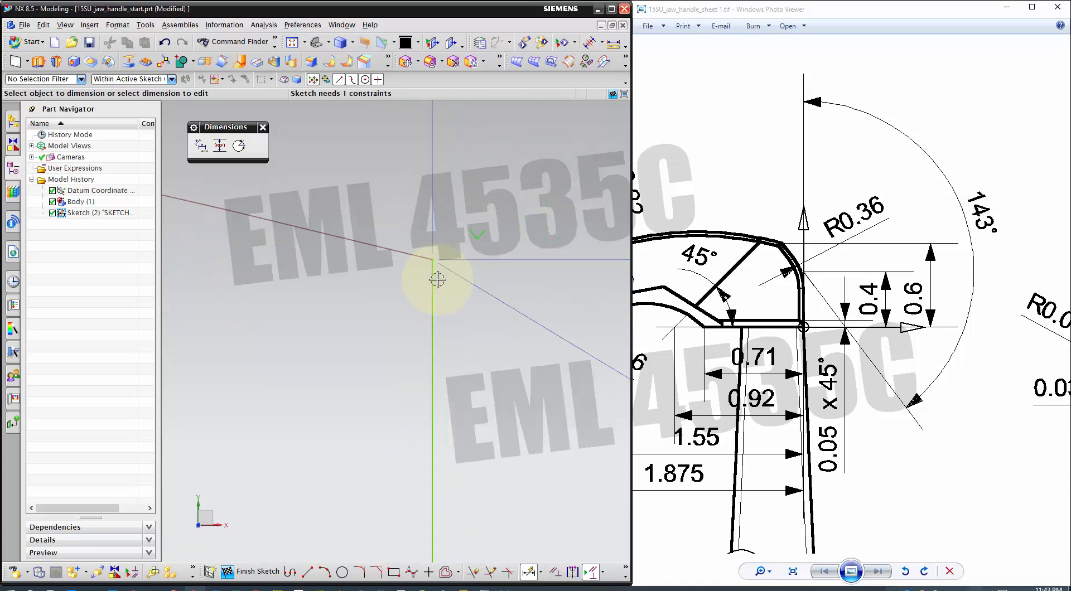
Undo the 143-degree corner angle dimension and the 0.6 in value on the arc's rear-end height.
scroll(433, 237, down, 5)
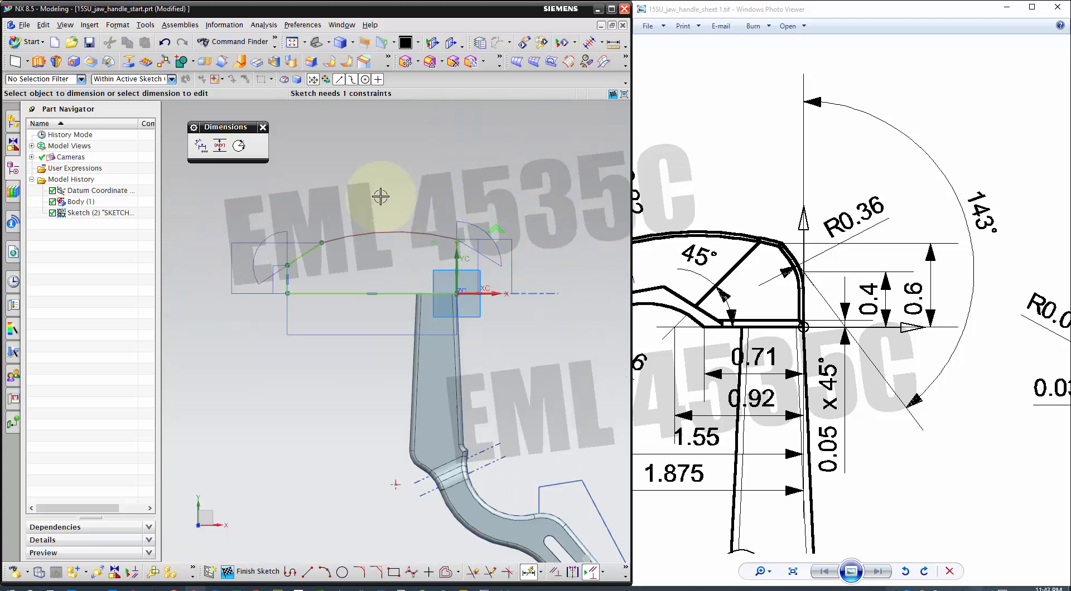
click(725, 209)
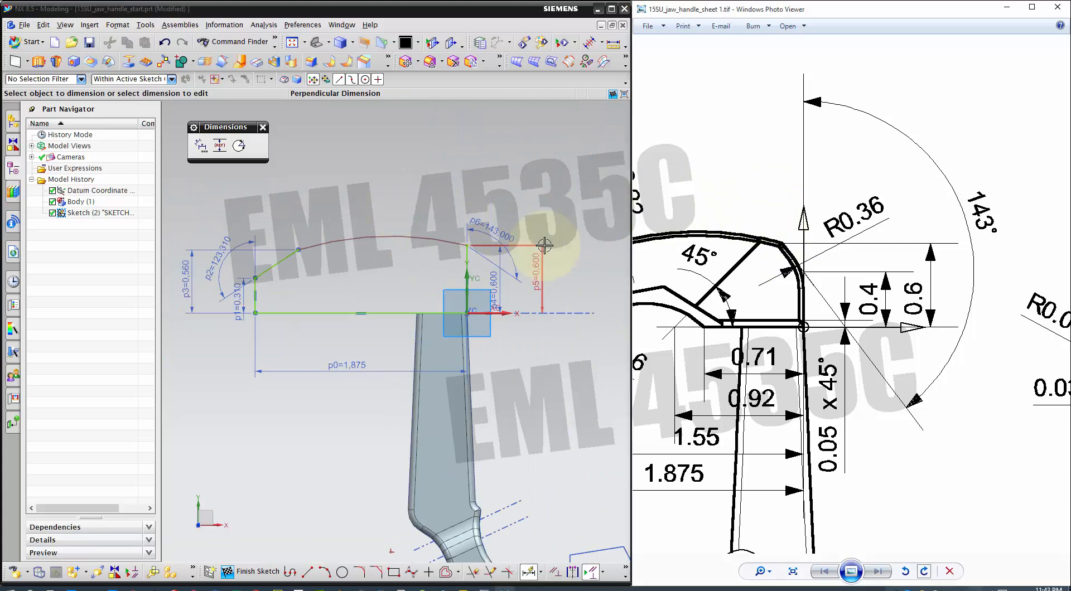
scroll(508, 259, up, 3)
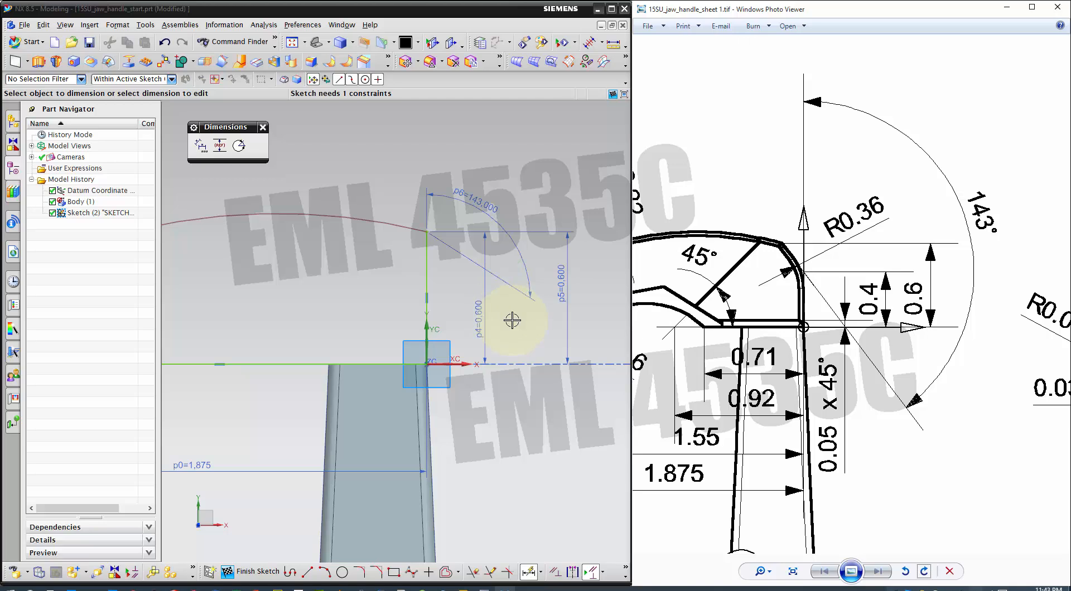
click(164, 43)
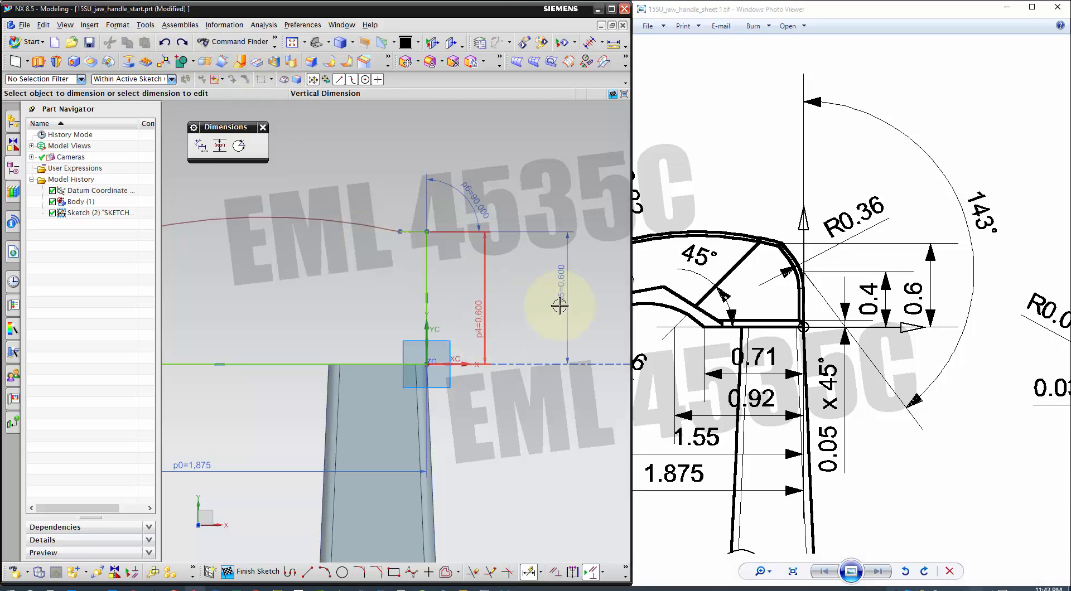
key(Escape)
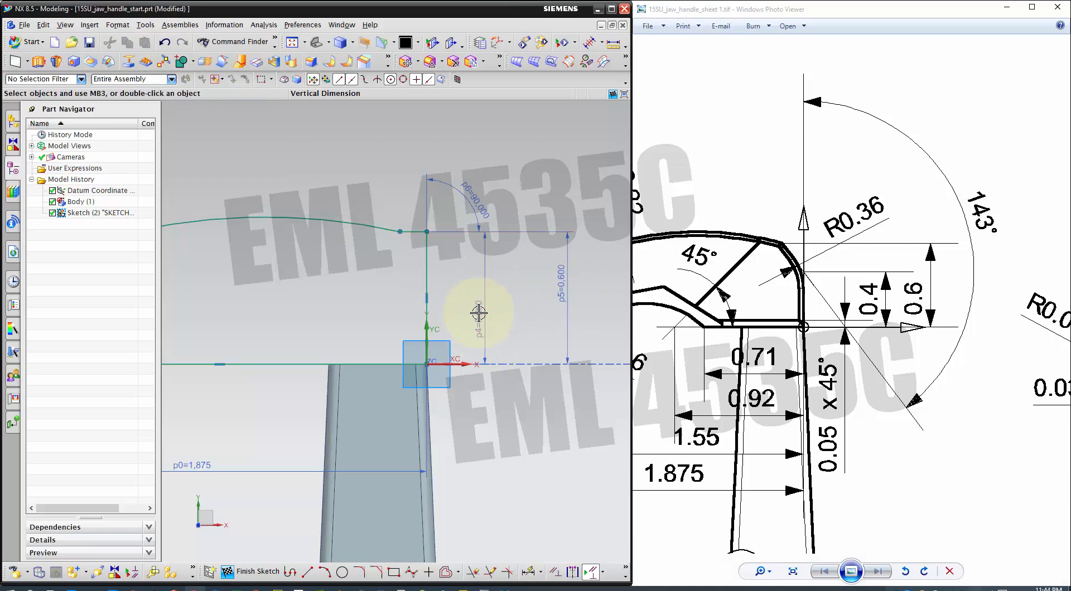
click(163, 46)
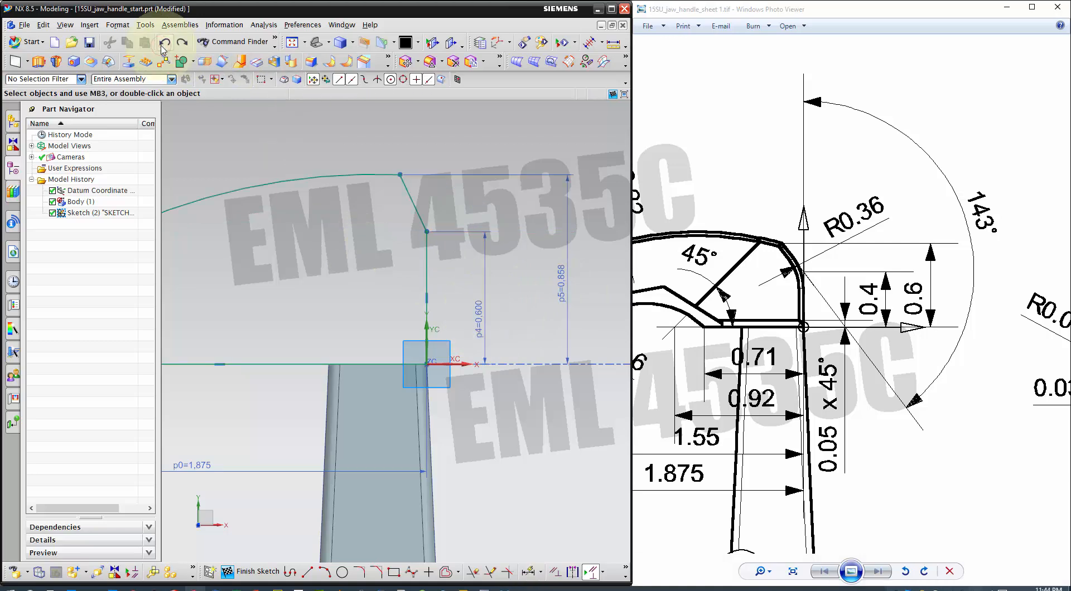
Set the rear vertical line's length to 0.4 in and the arc's rear end height above the X axis to 0.6 in.
double_click(481, 312)
text(.4)
key(Return)
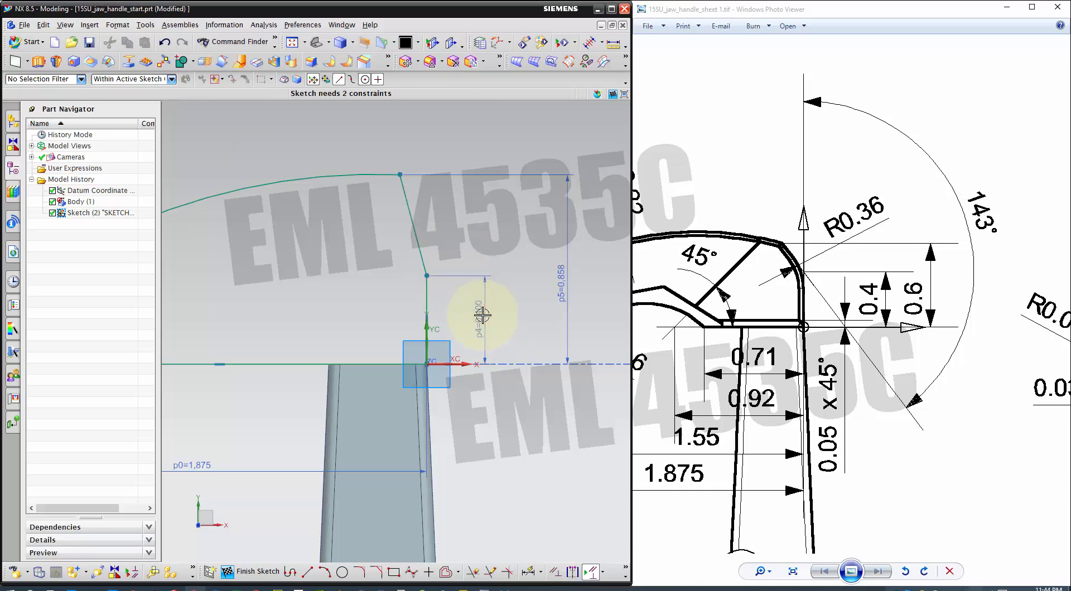
double_click(559, 275)
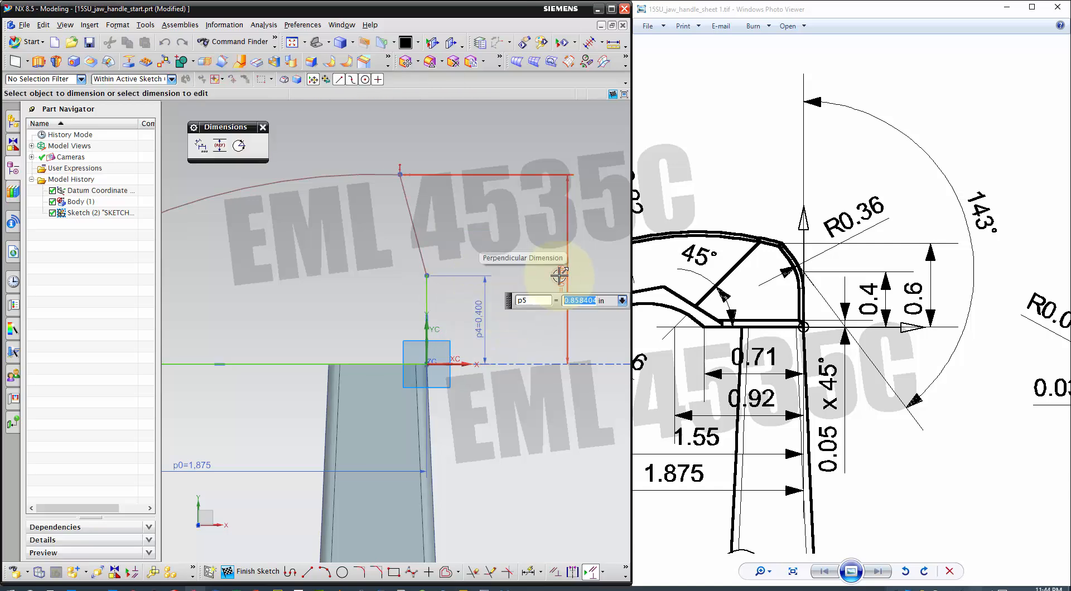
text(.6)
key(Return)
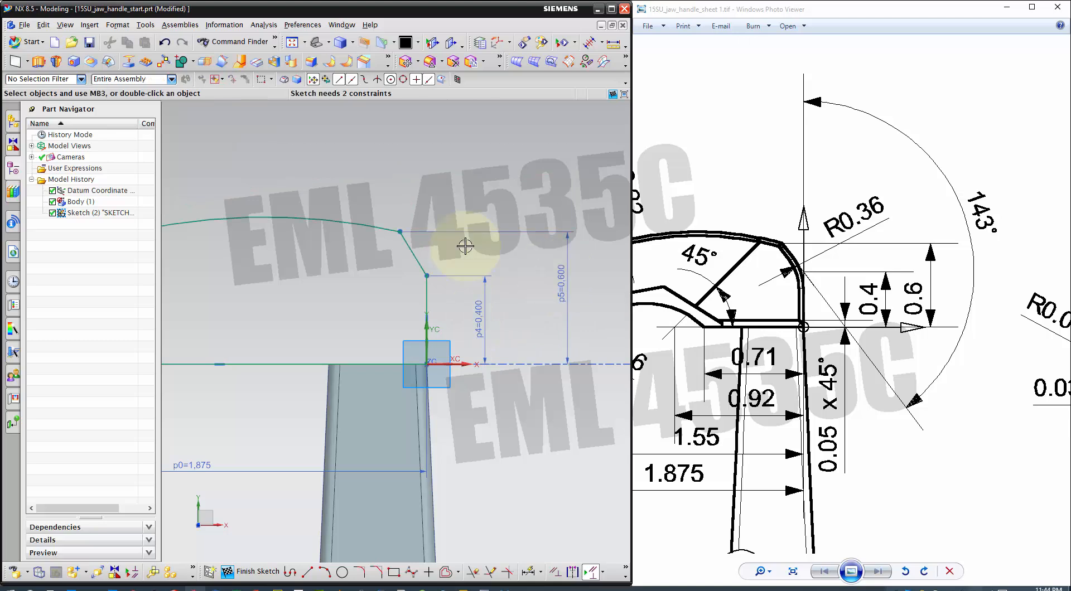
Dimension the angle between the short slanted rear line and the rear vertical line as 143 degrees.
click(409, 247)
click(422, 302)
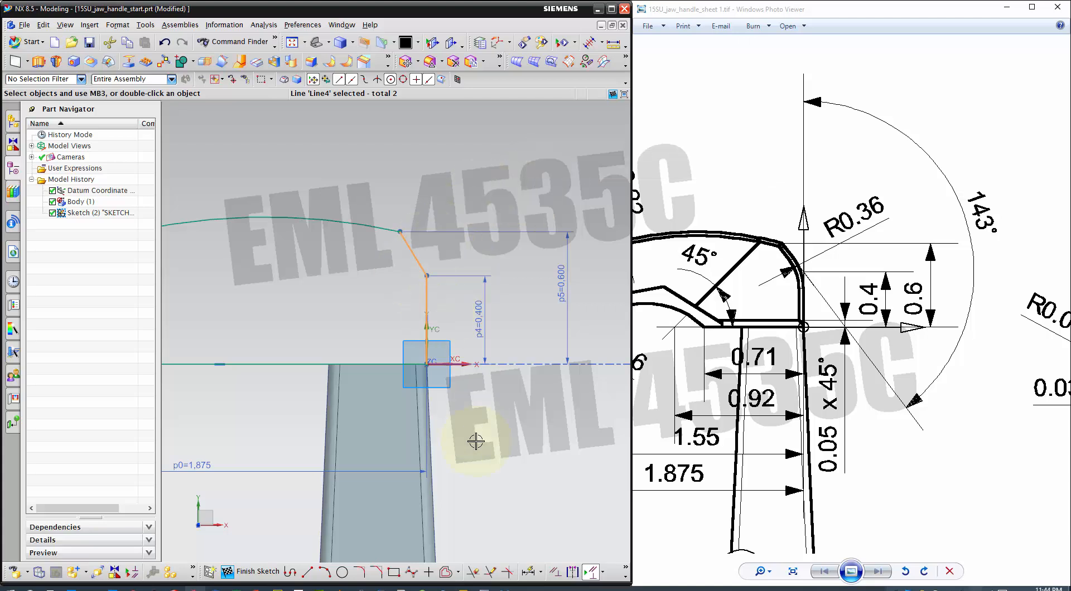
key(d)
key(Escape)
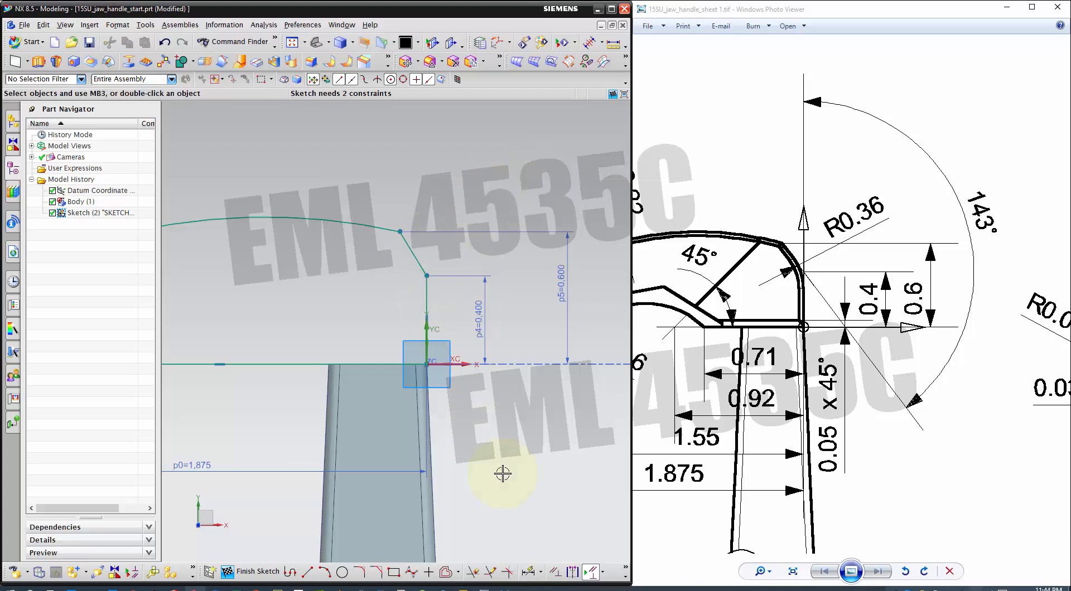
click(527, 572)
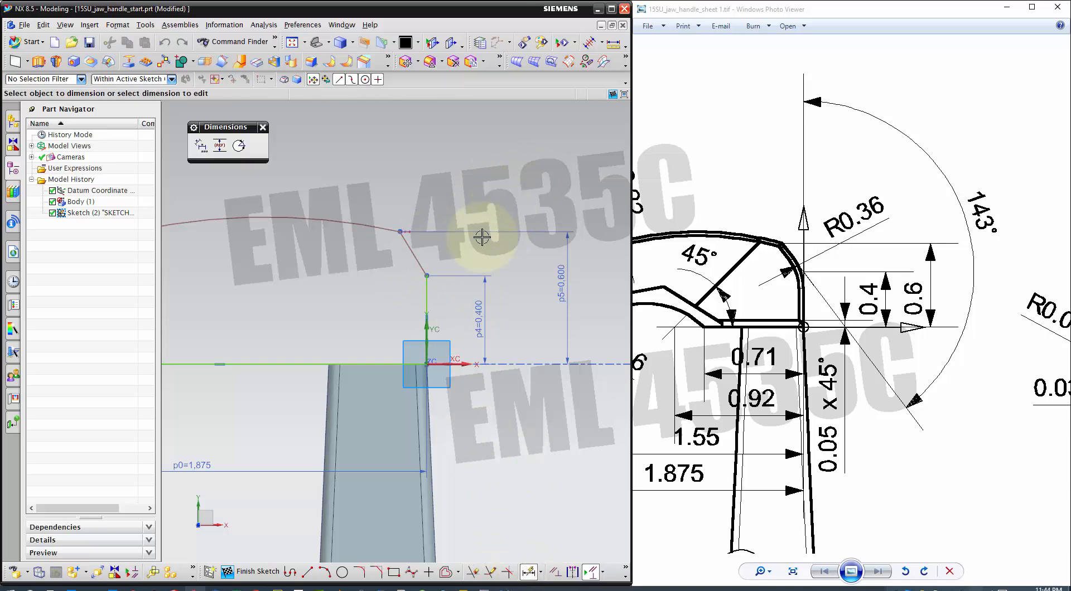
click(417, 263)
click(426, 293)
click(512, 200)
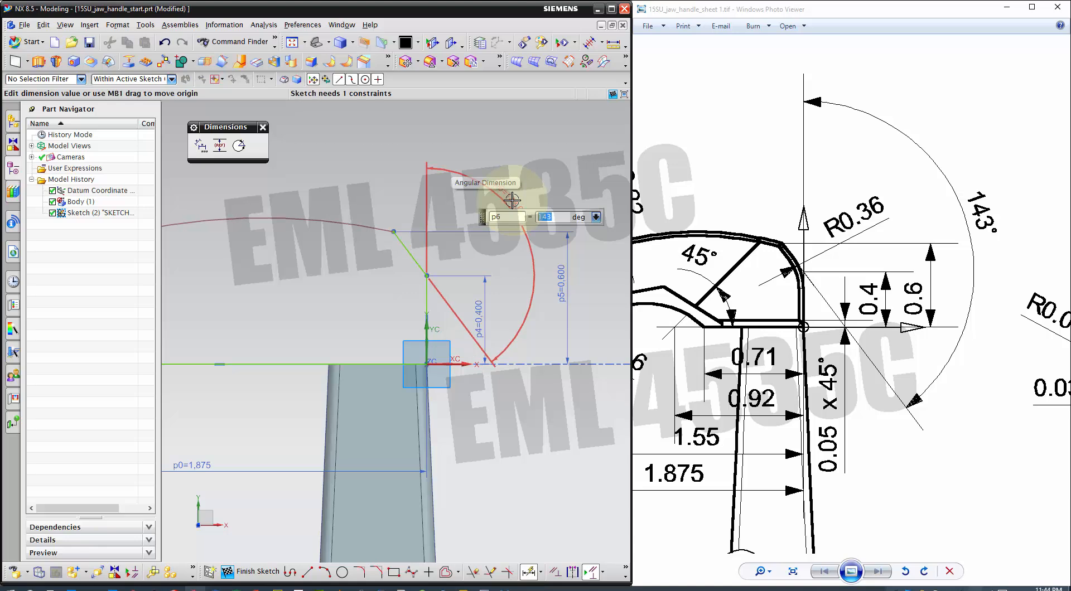
key(Return)
Check the drawing's upper arc radius and dimension the outline's upper arc with a radius of 2.22 in.
scroll(569, 242, down, 3)
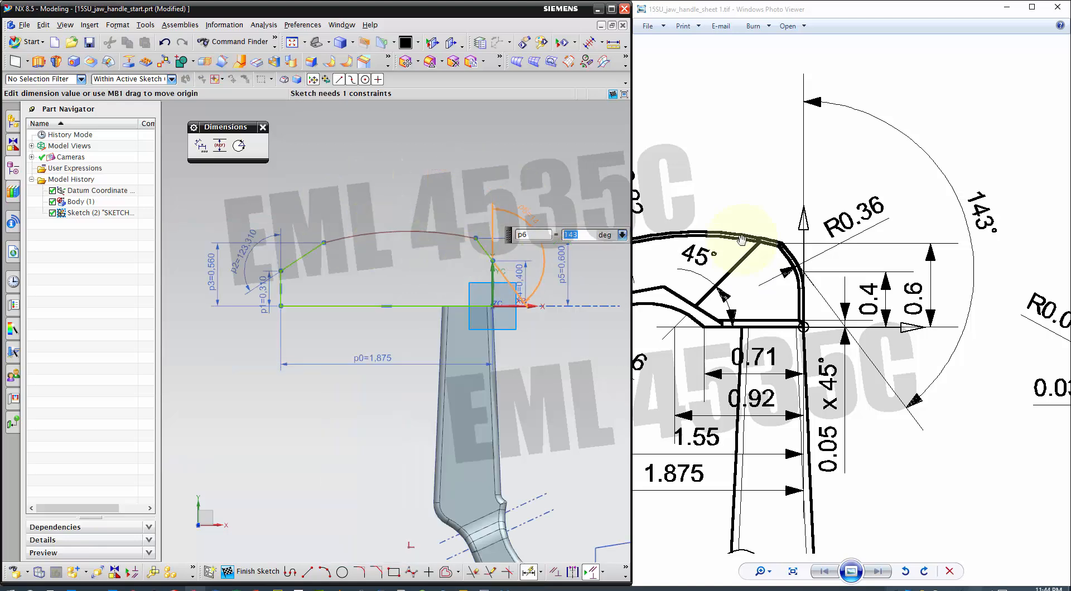
drag(741, 240, 901, 256)
click(364, 235)
click(342, 179)
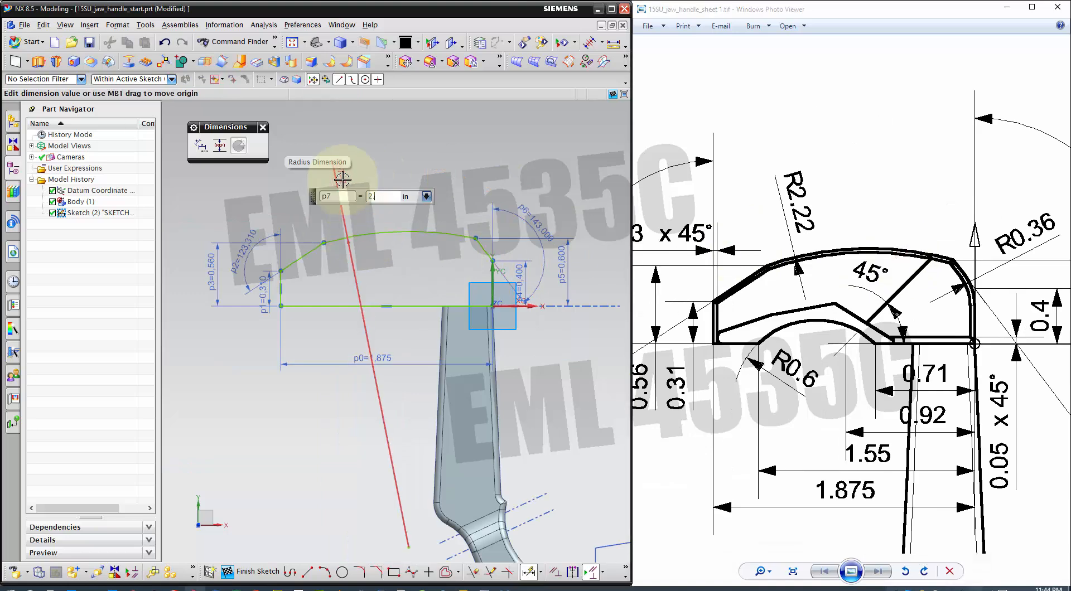
text(2.22)
key(Return)
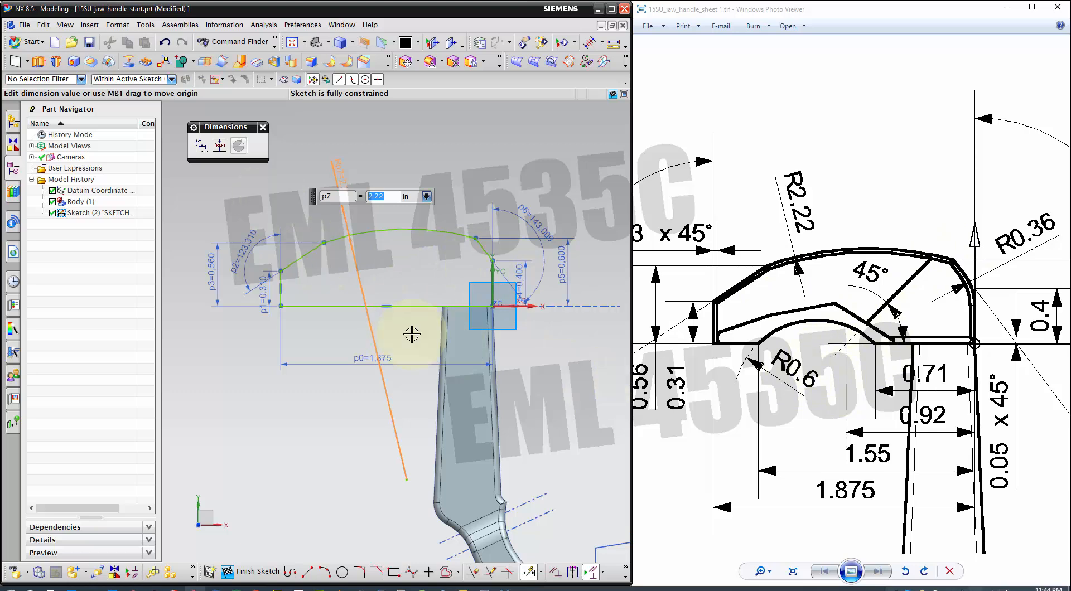
Sketch a slanted line about 1.6 in long across the outline, from above the arc down past the base line.
scroll(416, 329, up, 2)
click(290, 571)
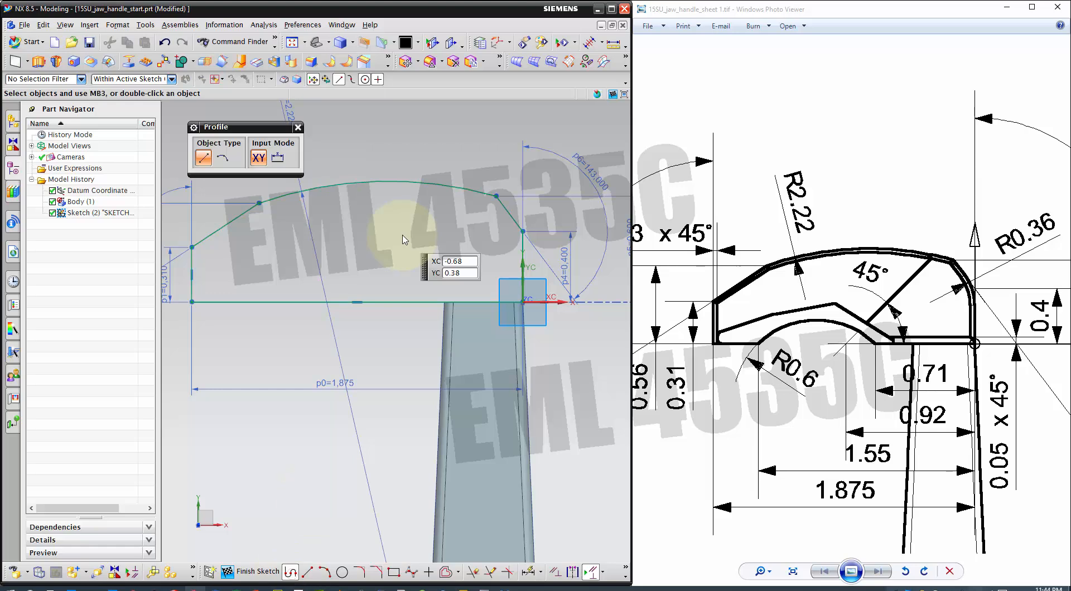
click(476, 139)
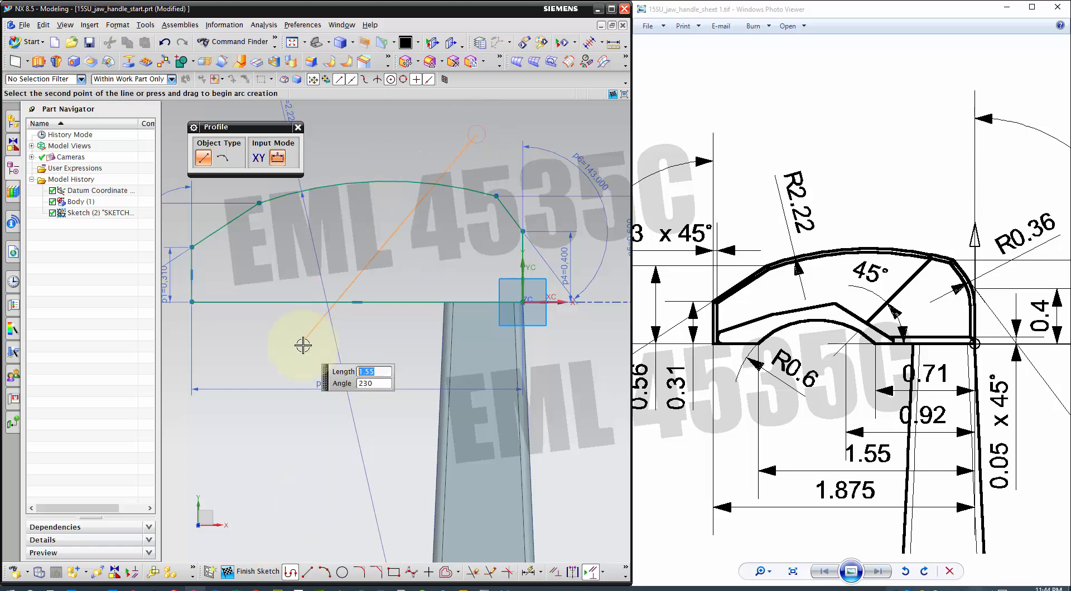
click(289, 350)
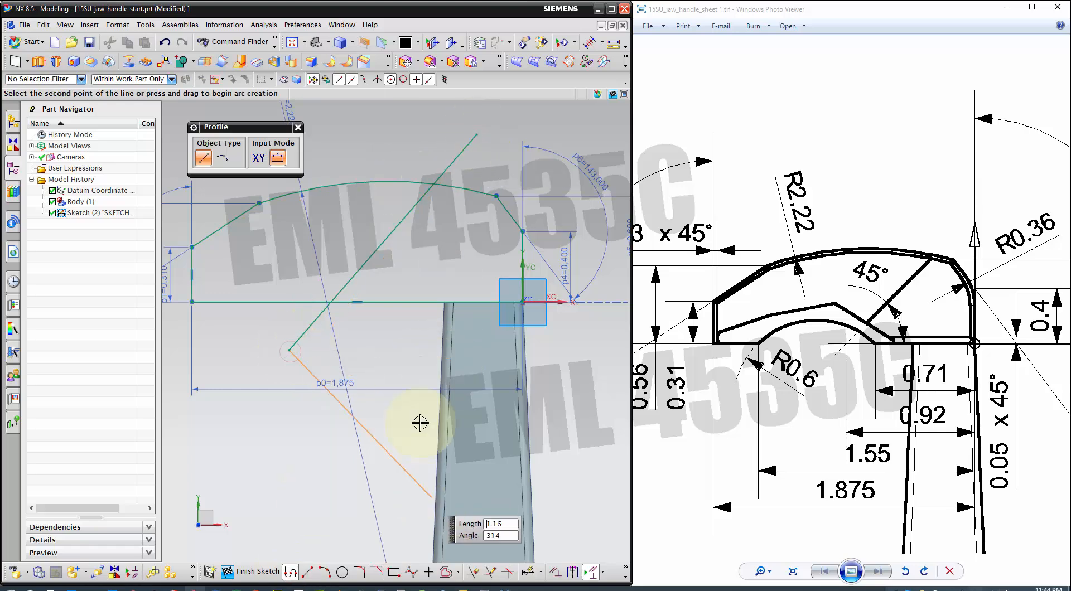
Dimension the angle between the new slanted line and the base line as 45 degrees.
click(524, 565)
click(365, 267)
click(380, 294)
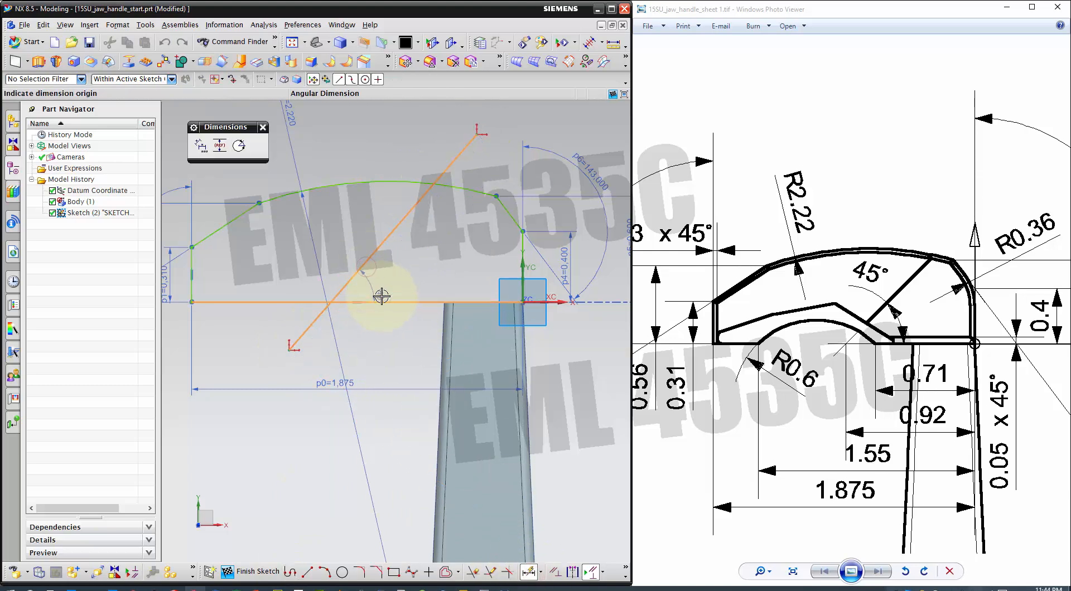
click(403, 275)
text(45)
key(Return)
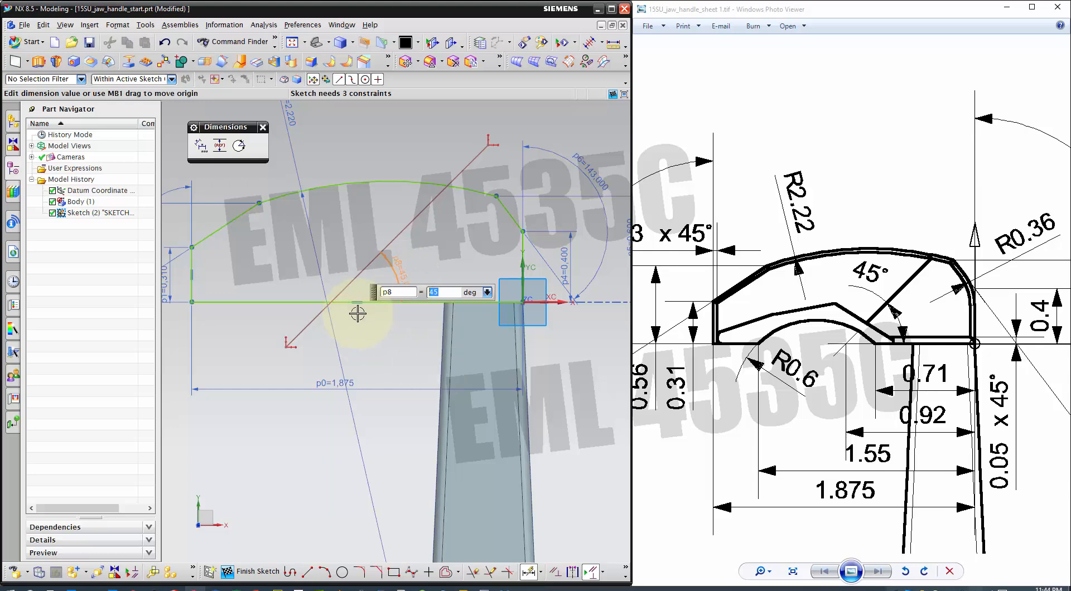
key(Escape)
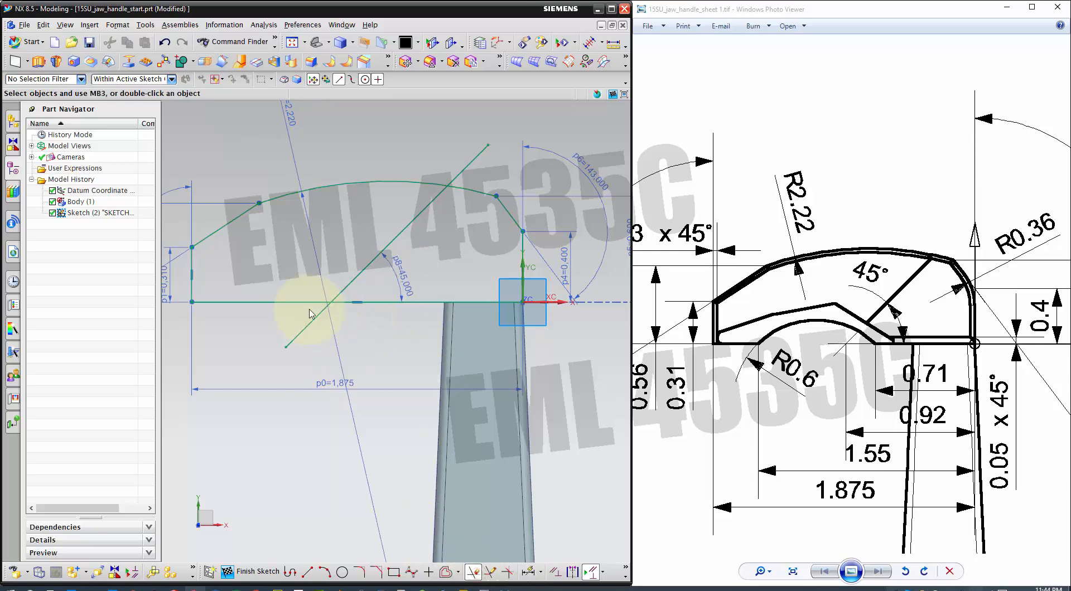
Trim the slanted line's two ends that extend beyond the upper arc and the base line.
key(t)
click(467, 165)
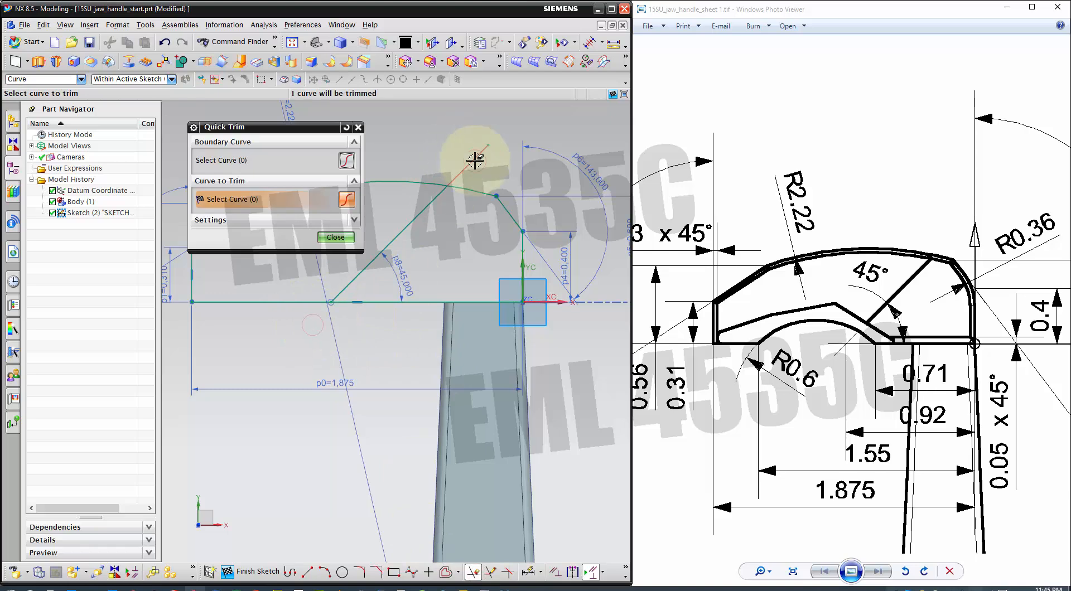
click(335, 237)
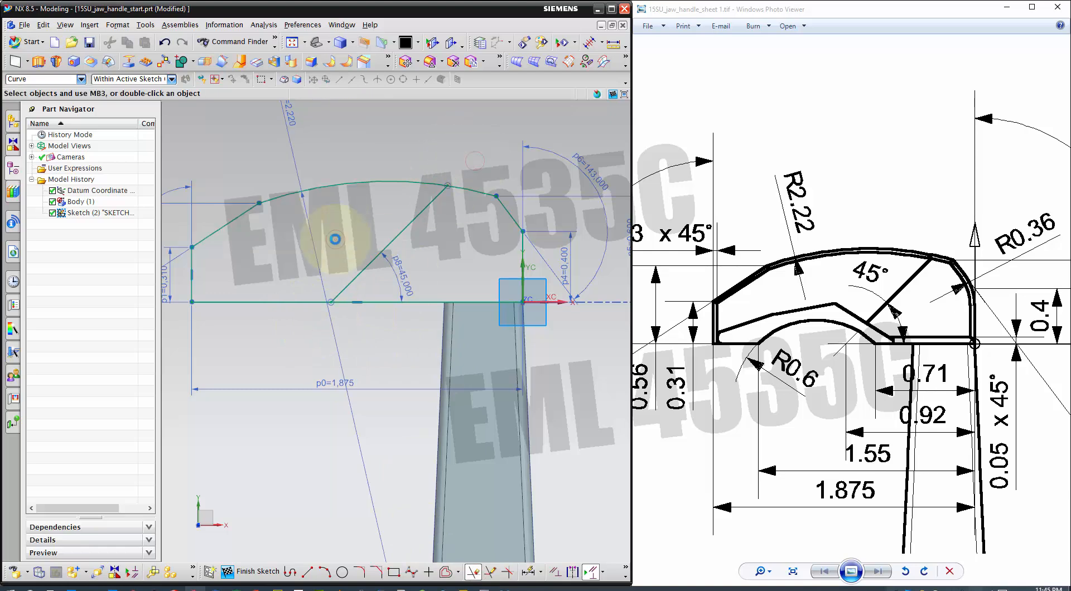
Dimension the slanted line's lower end at 0.92 in from the rear vertical line.
click(528, 574)
click(331, 299)
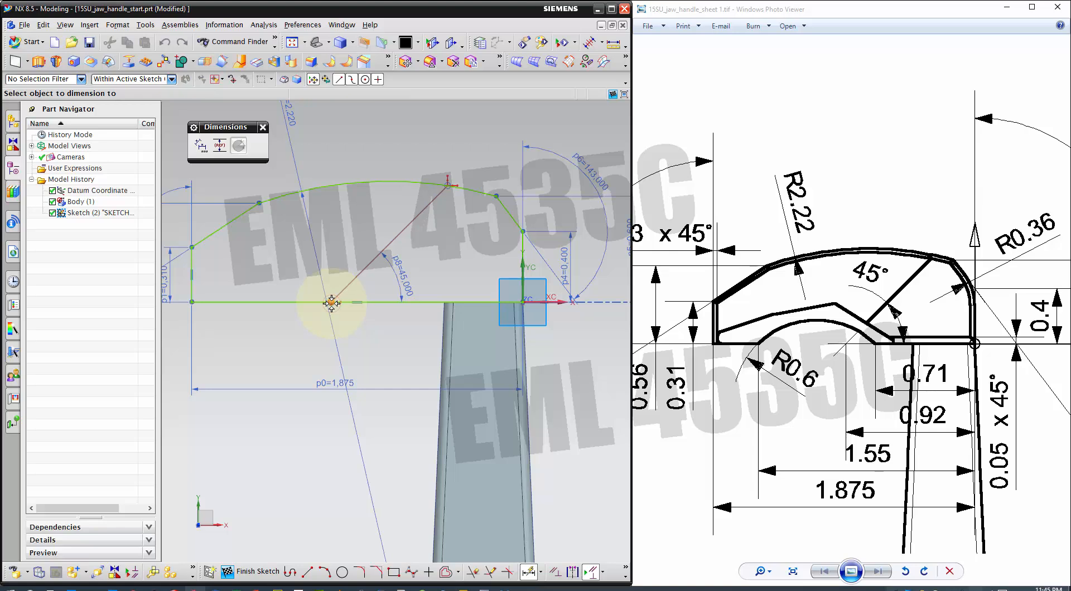
click(476, 325)
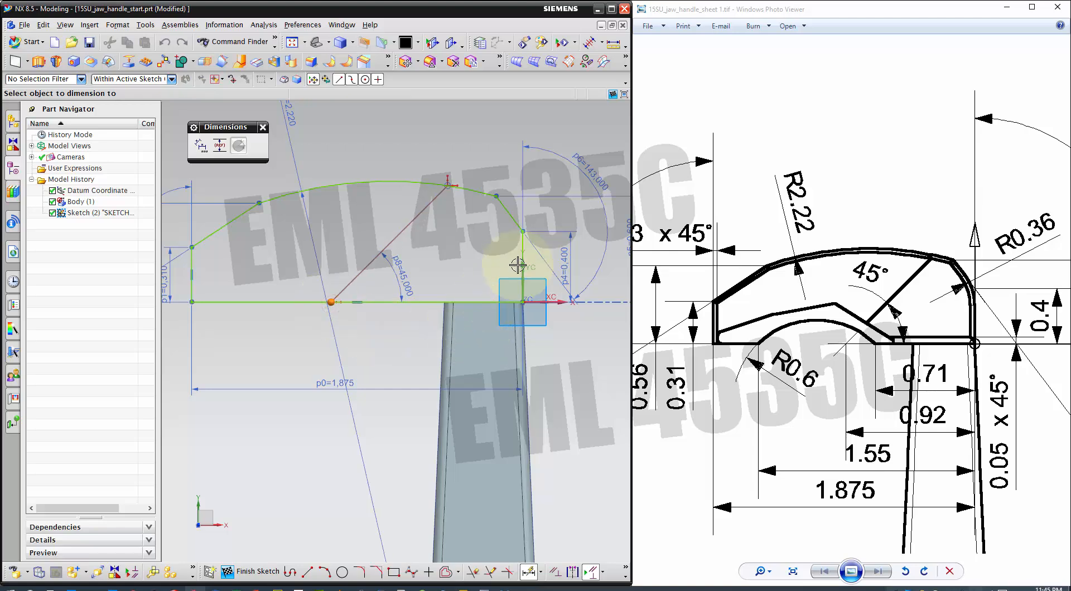
click(518, 265)
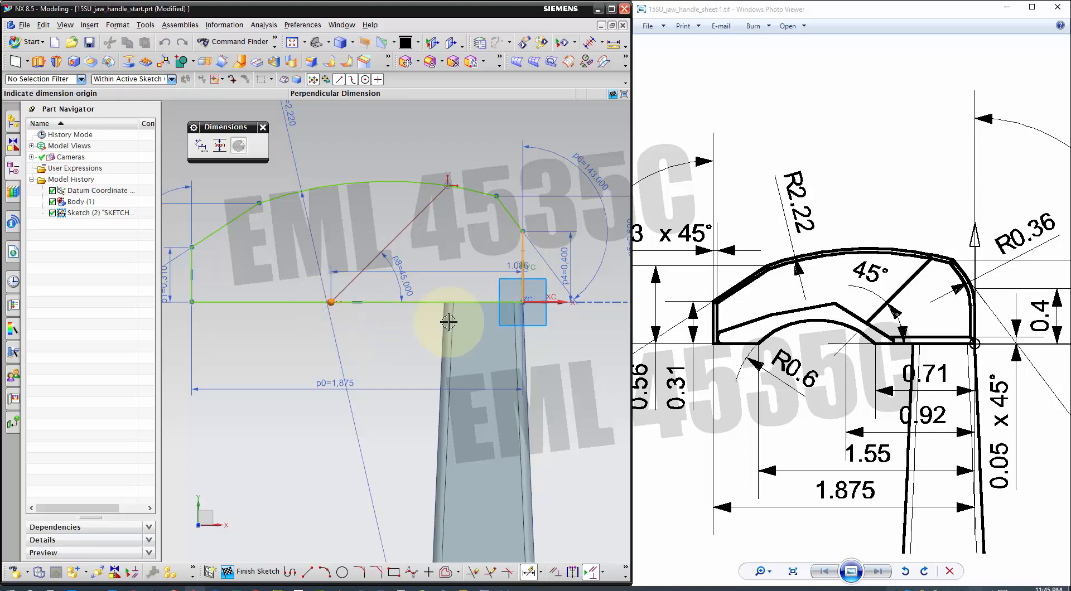
click(413, 363)
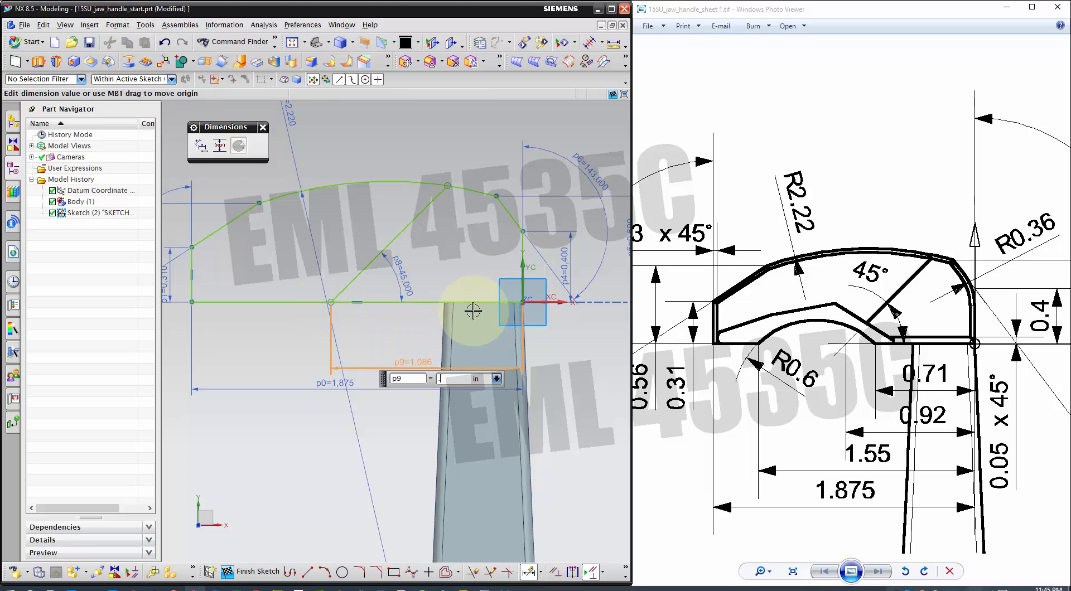
key(Return)
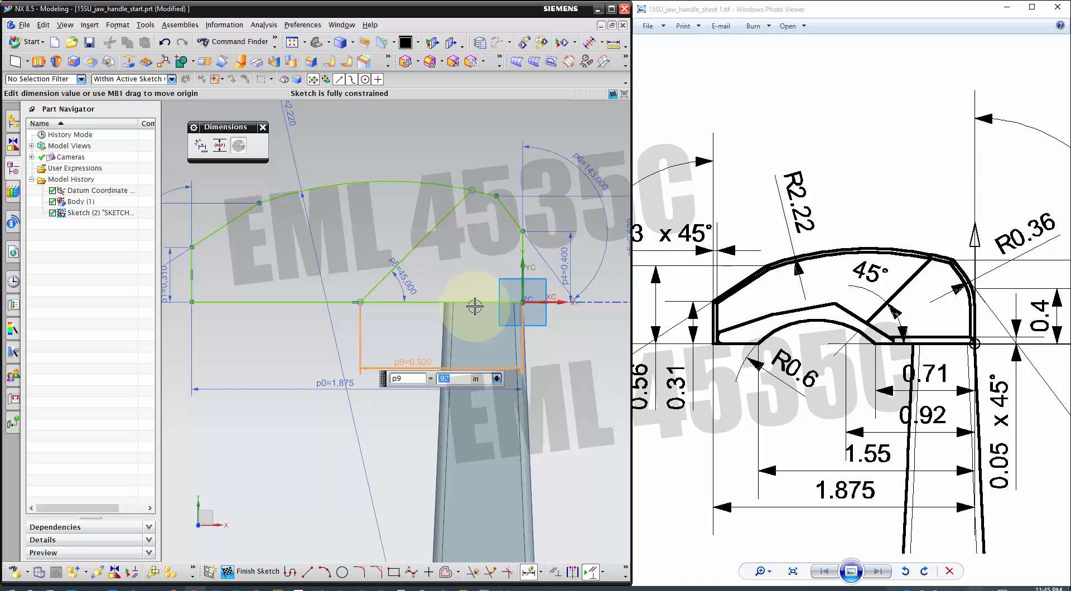
Finish dimensioning and convert the 45-degree slanted line to a reference line.
scroll(564, 306, down, 1)
middle_click(446, 256)
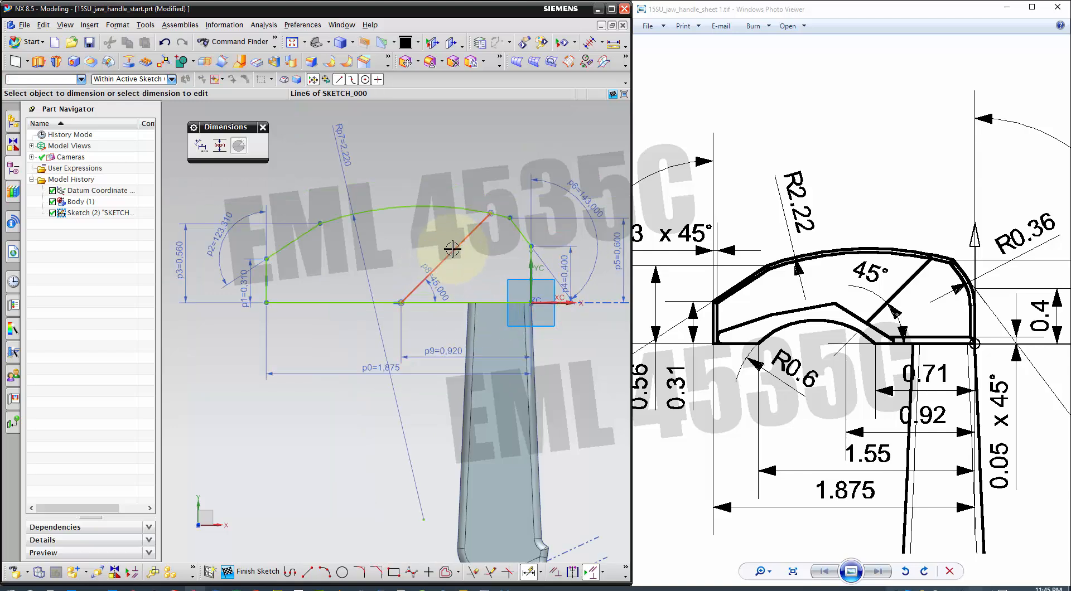
right_click(454, 250)
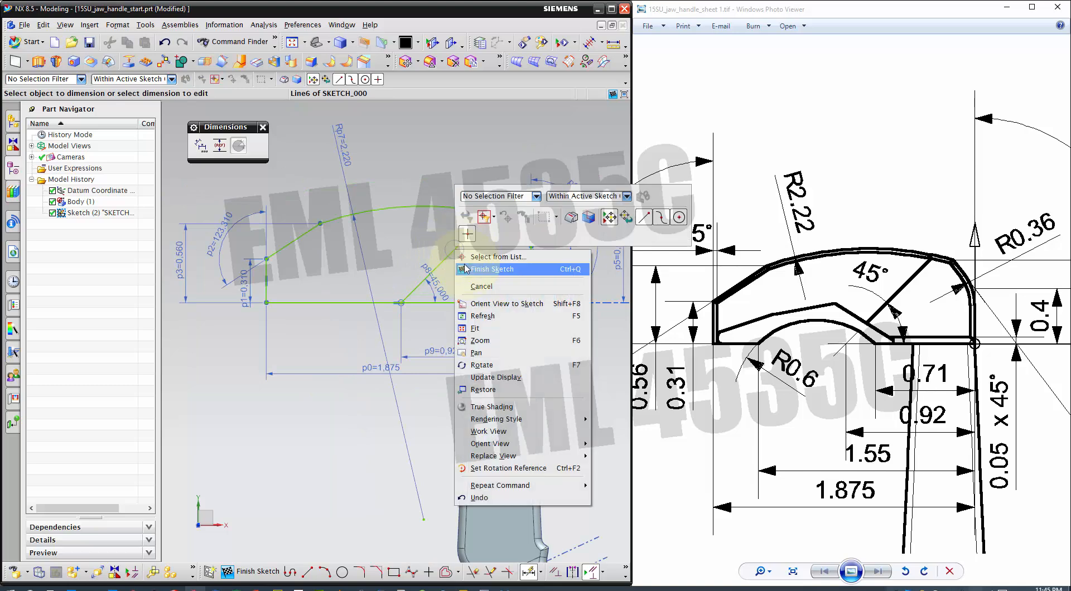
click(264, 128)
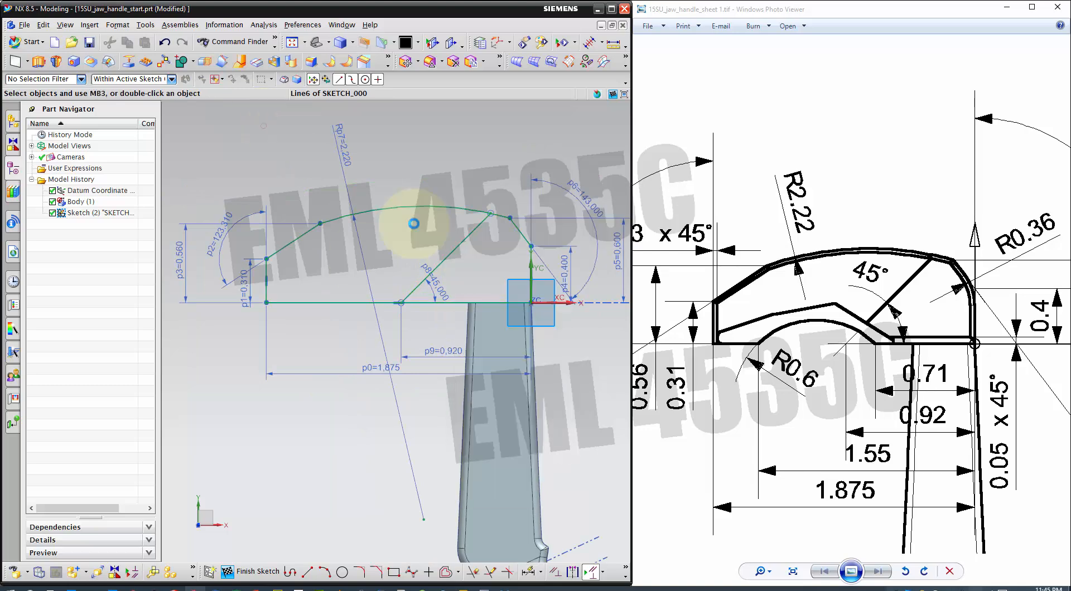
right_click(465, 242)
click(522, 230)
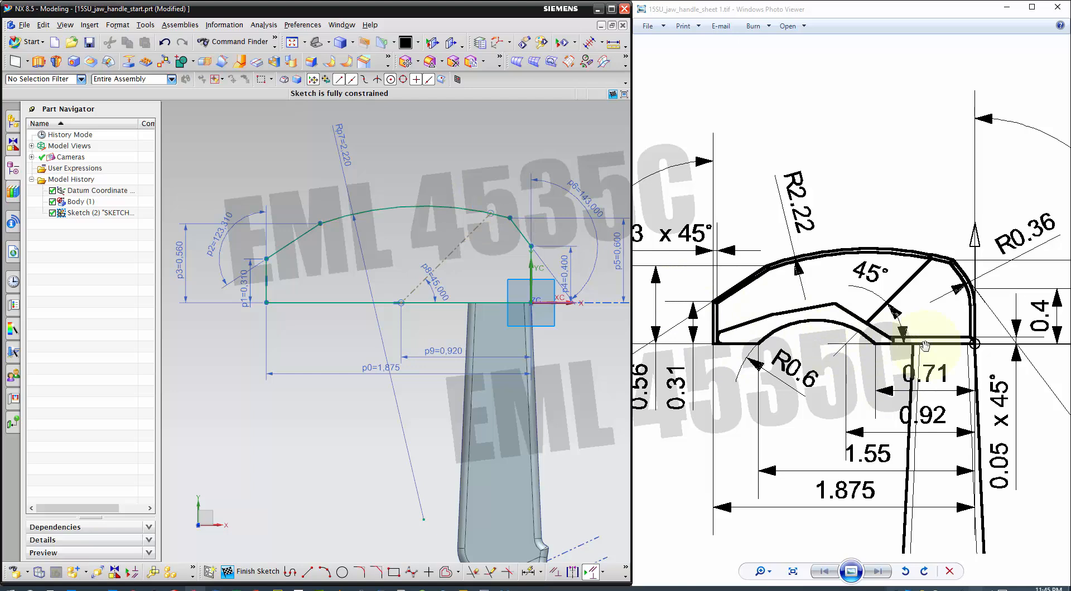
Examine both jaw views in the drawing for the dimensions of the inner profile and the lower arc.
drag(908, 344, 753, 340)
drag(947, 344, 635, 312)
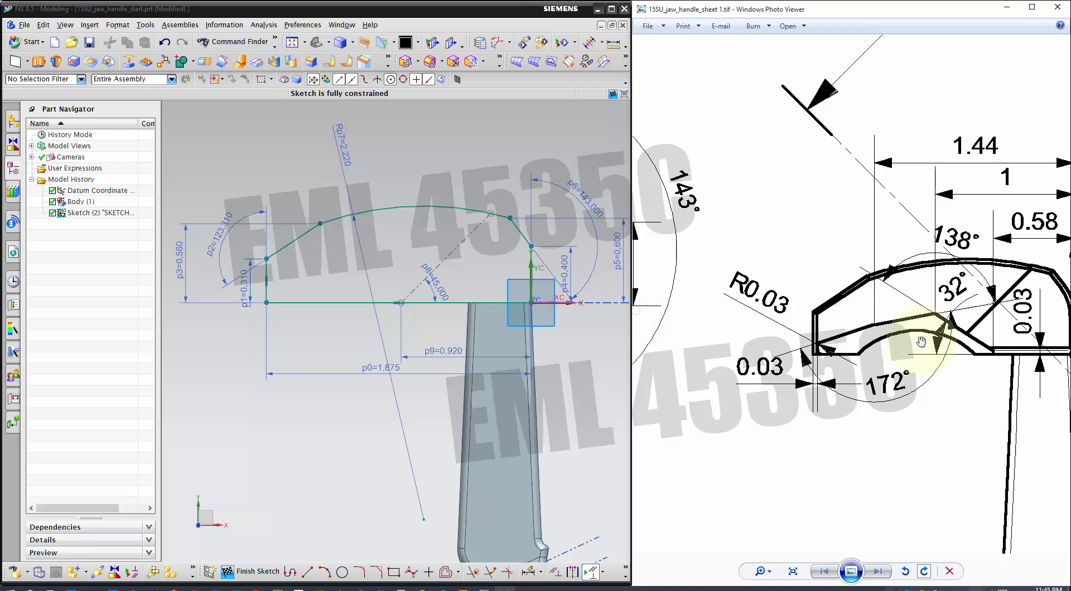
drag(978, 363, 944, 354)
drag(795, 343, 1004, 363)
drag(721, 349, 980, 371)
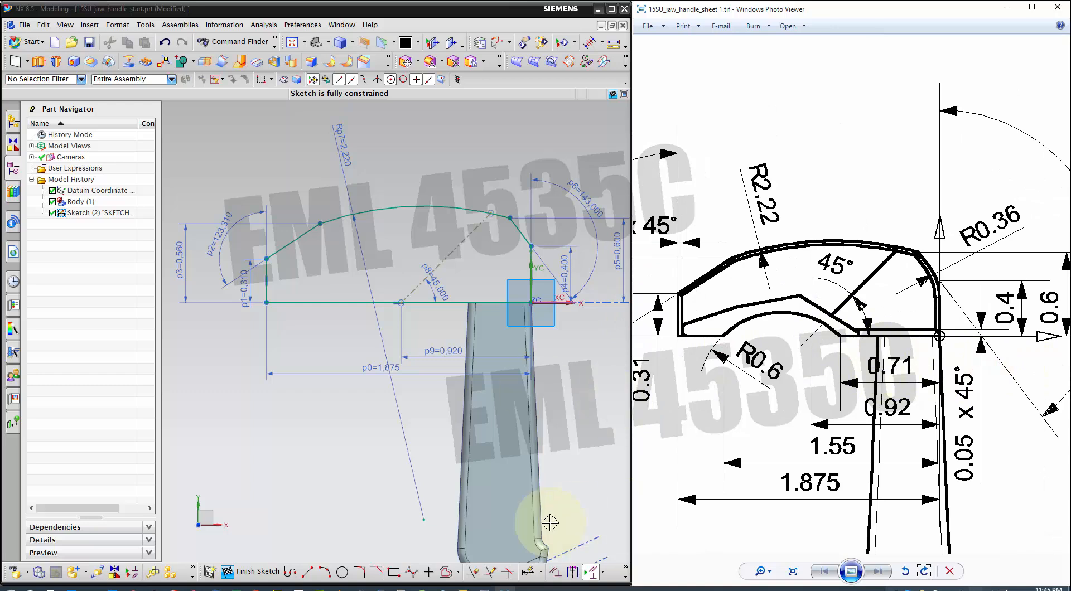
Draw a three-point arc bulging above the base line, with both ends on that line and its front end about 1.61 in from the rear vertical line.
click(325, 571)
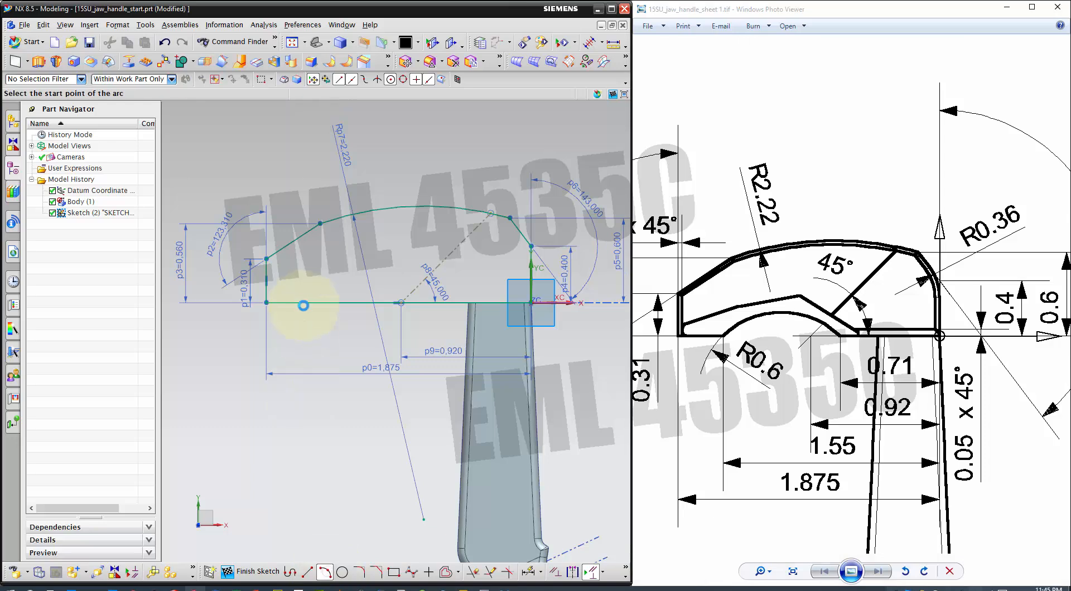
click(303, 303)
click(428, 302)
click(383, 282)
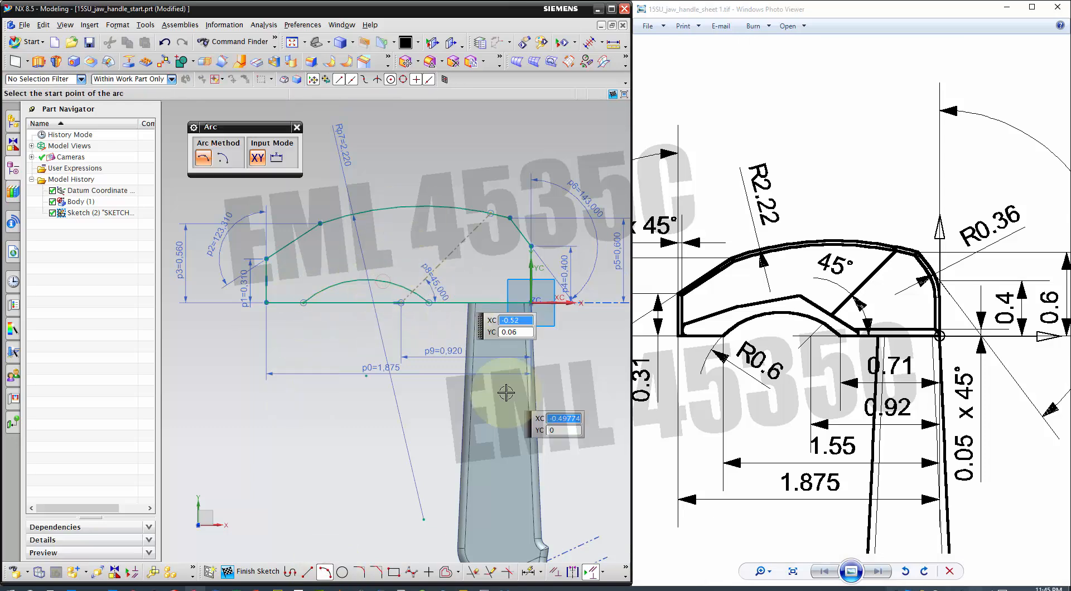
Dimension the lower arc's rear end at 0.71 in from the rear vertical line.
click(528, 572)
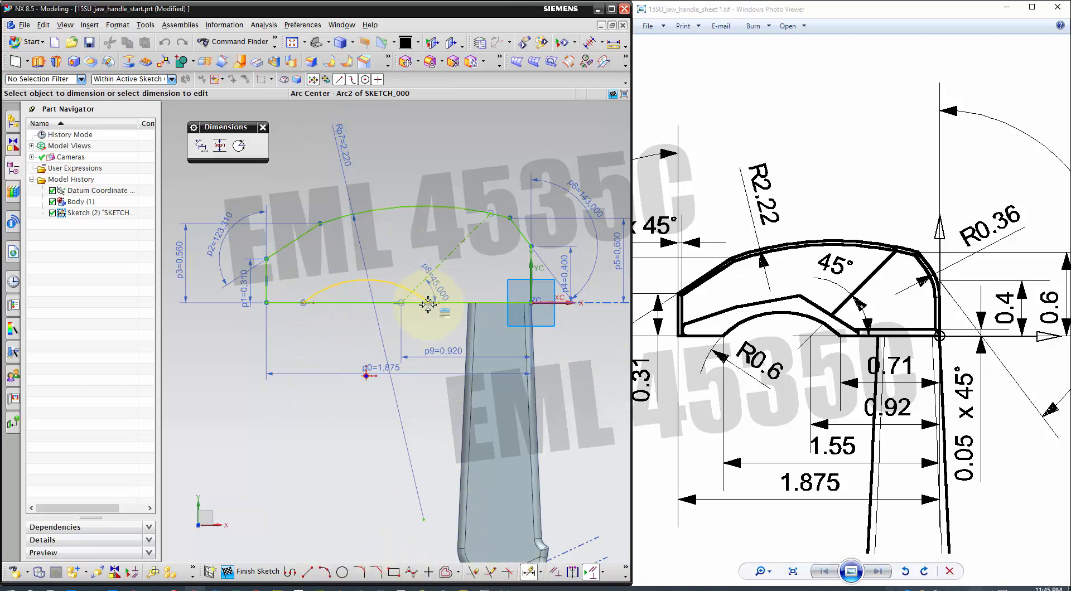
click(427, 304)
click(530, 279)
click(480, 330)
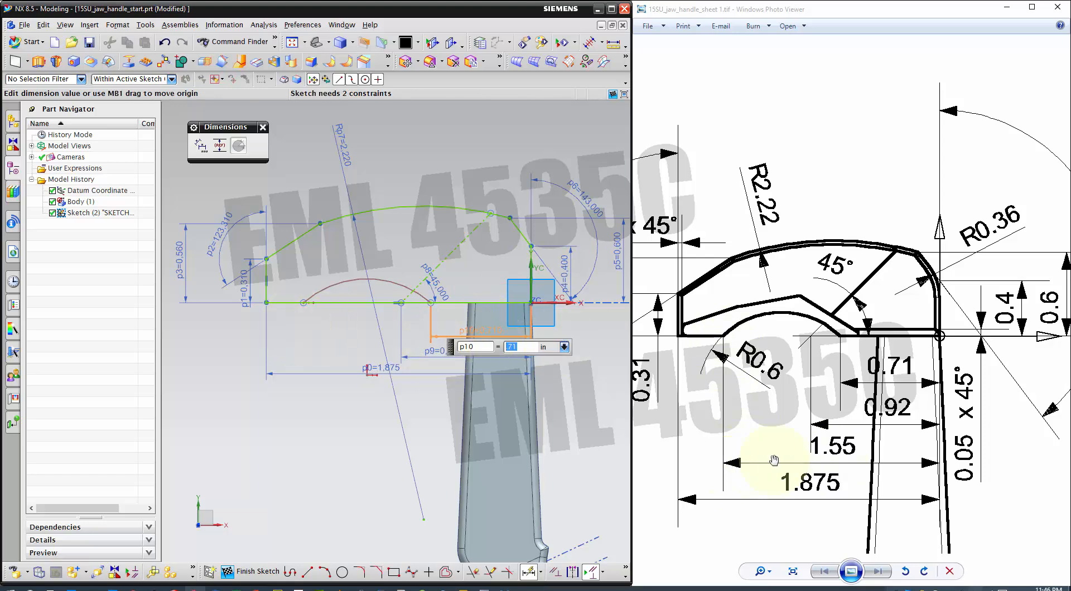
Dimension the lower arc's front end at 1.55 in from the rear vertical line and move the overall length dimension below it.
click(305, 301)
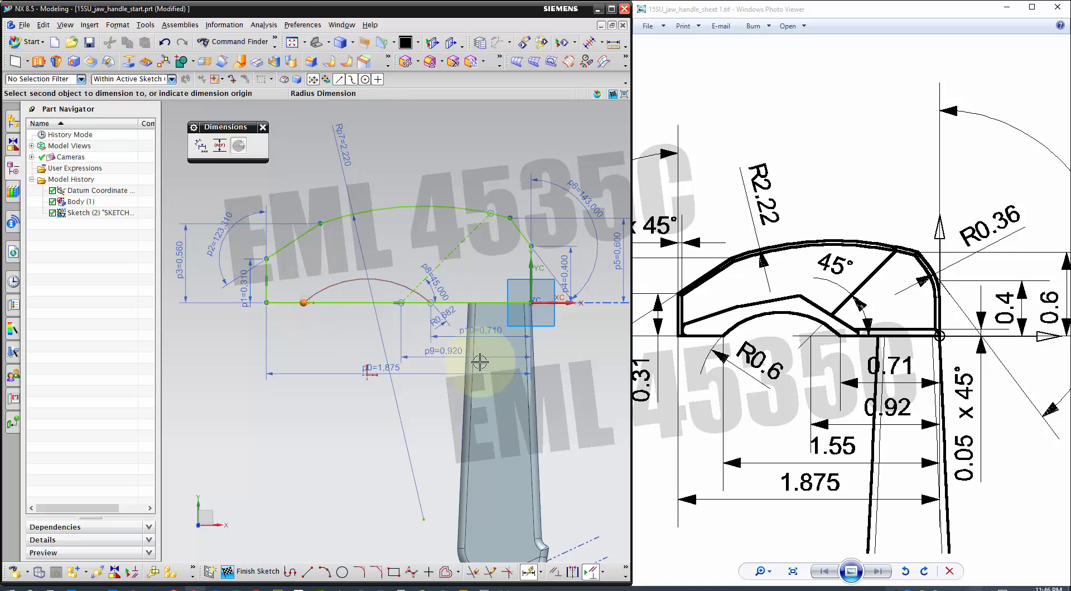
click(531, 291)
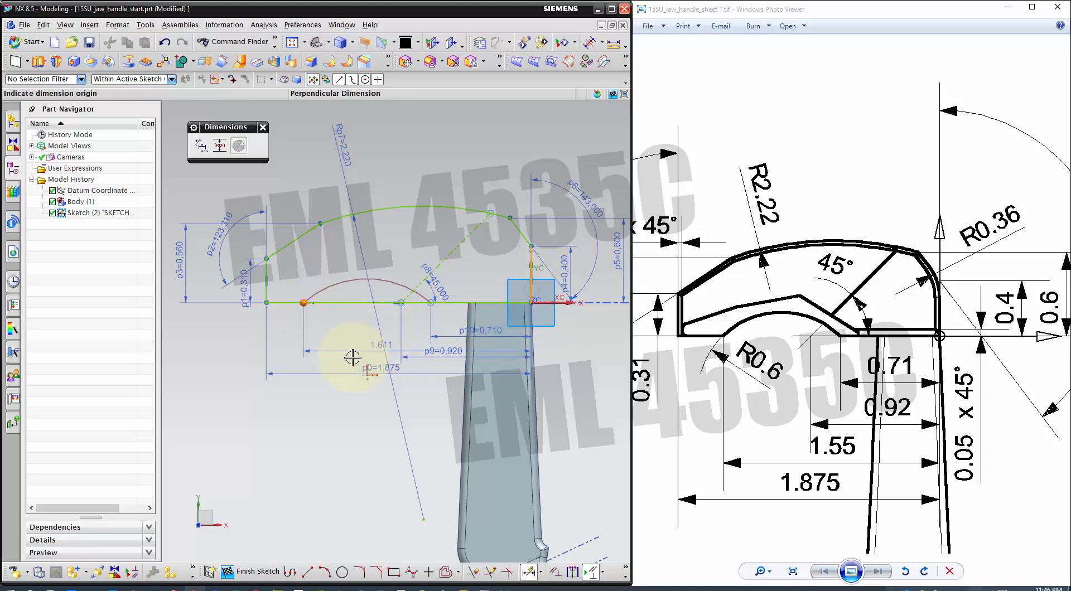
click(363, 390)
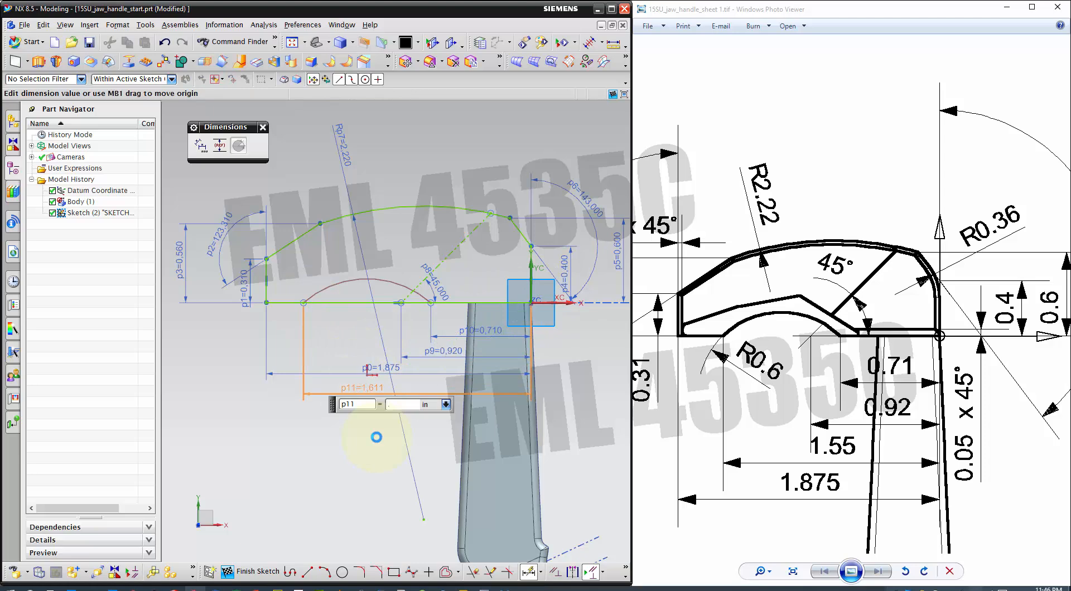
text(1.55)
key(Return)
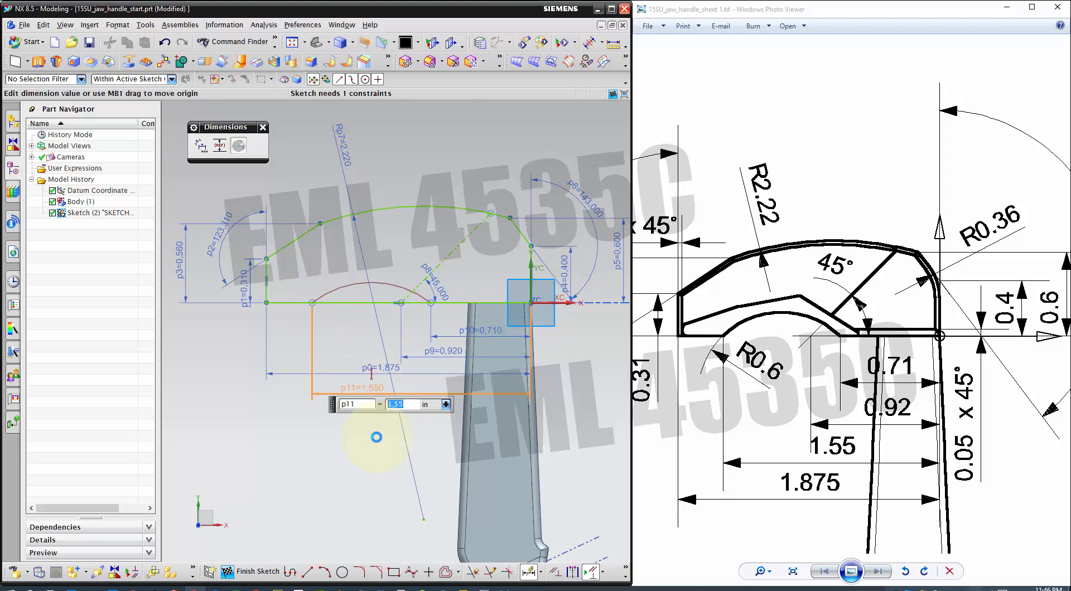
drag(292, 375, 288, 420)
key(Escape)
key(Escape)
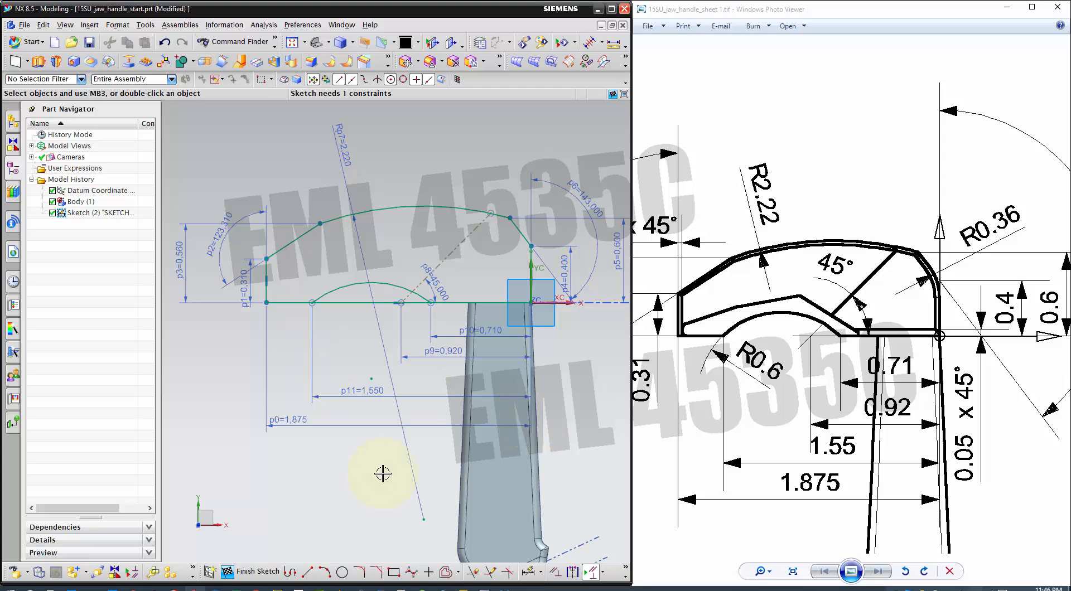
Add a 0.6 in radius dimension to the lower arc.
click(541, 578)
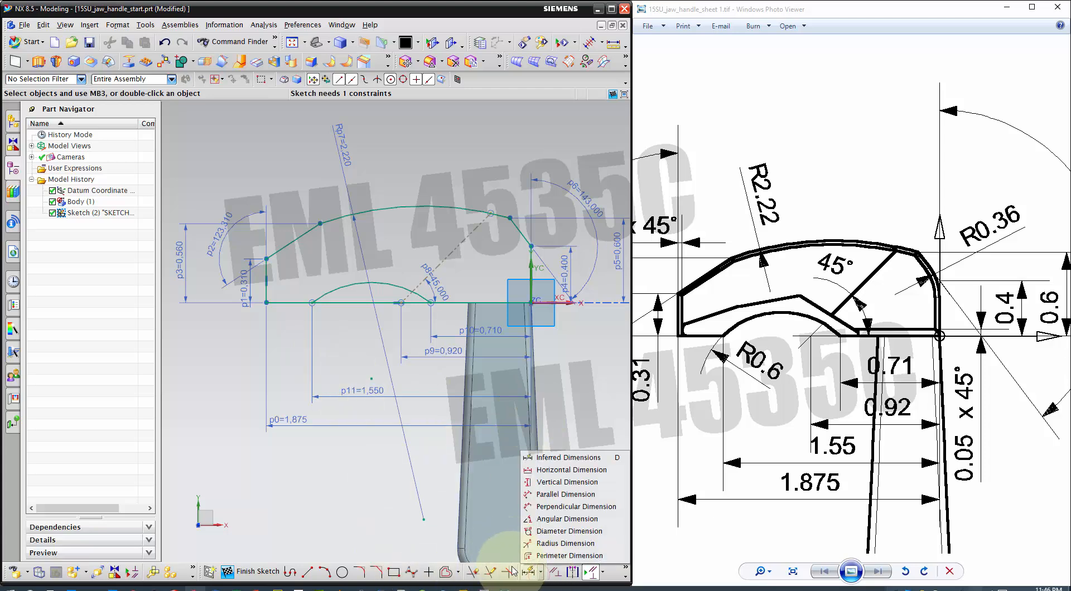
click(558, 538)
click(343, 288)
click(346, 325)
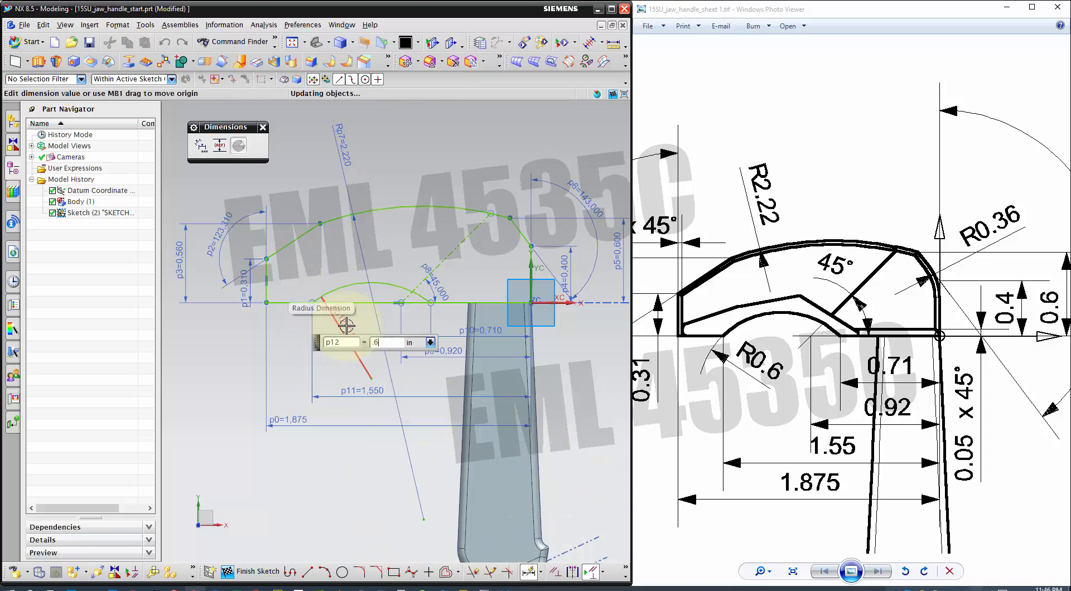
text(.6)
key(Return)
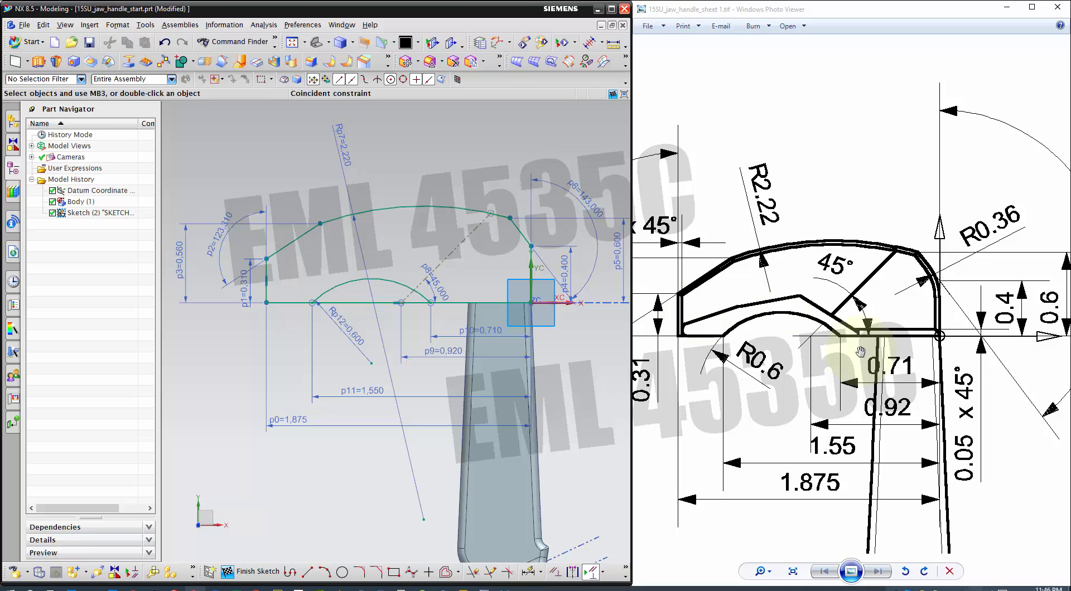
Consult the drawing's second jaw view and draw a short vertical line up from the base line, just behind the lower arc.
drag(895, 354, 674, 348)
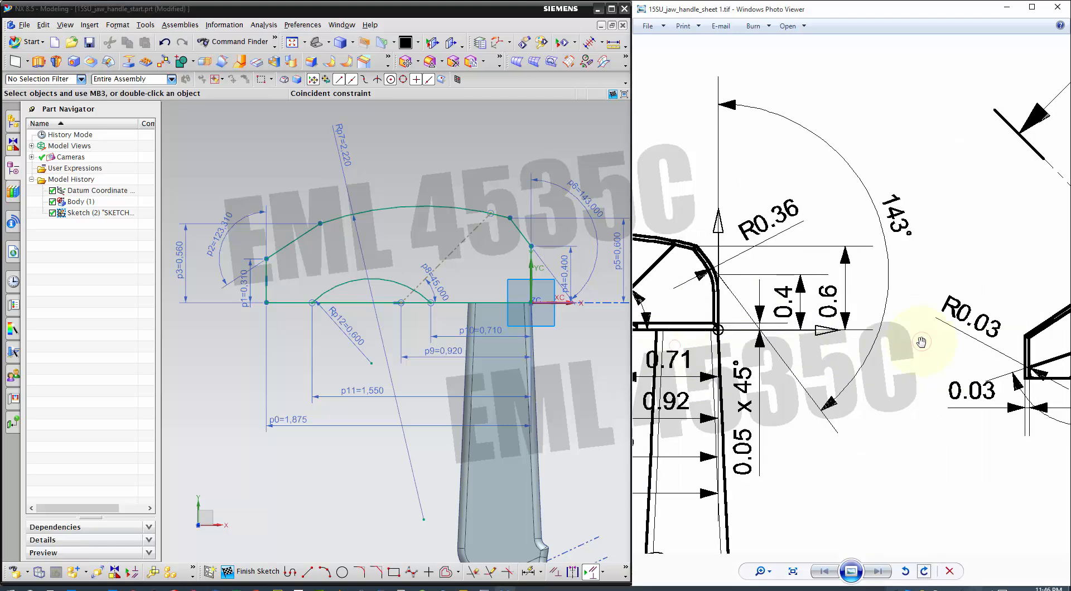
drag(920, 343, 652, 325)
mouse_move(885, 386)
mouse_down()
mouse_move(842, 335)
mouse_move(877, 334)
mouse_up()
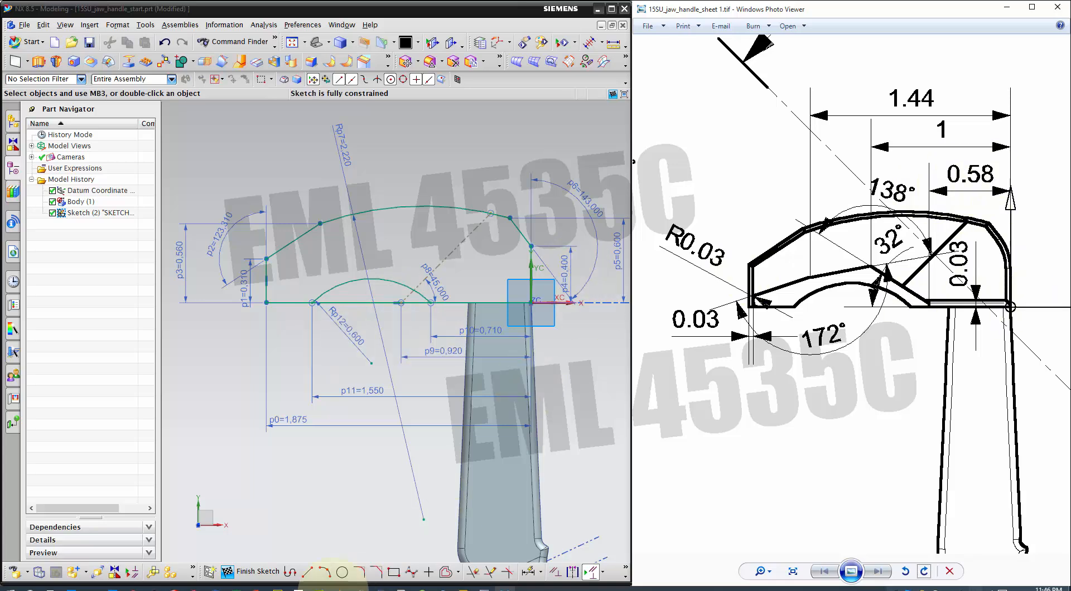
click(307, 571)
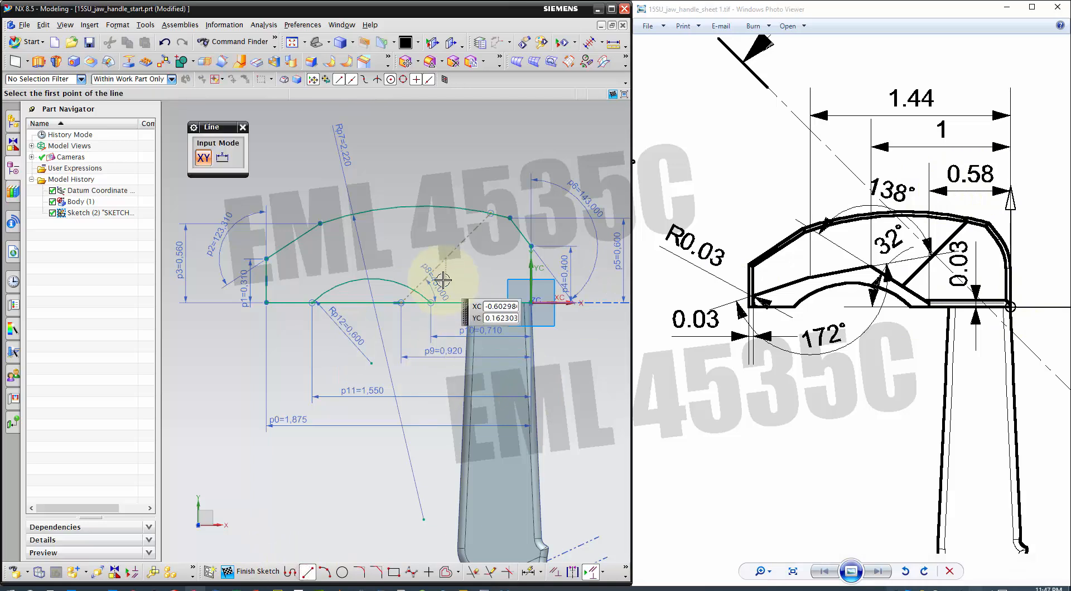
scroll(429, 279, up, 2)
click(456, 311)
click(457, 296)
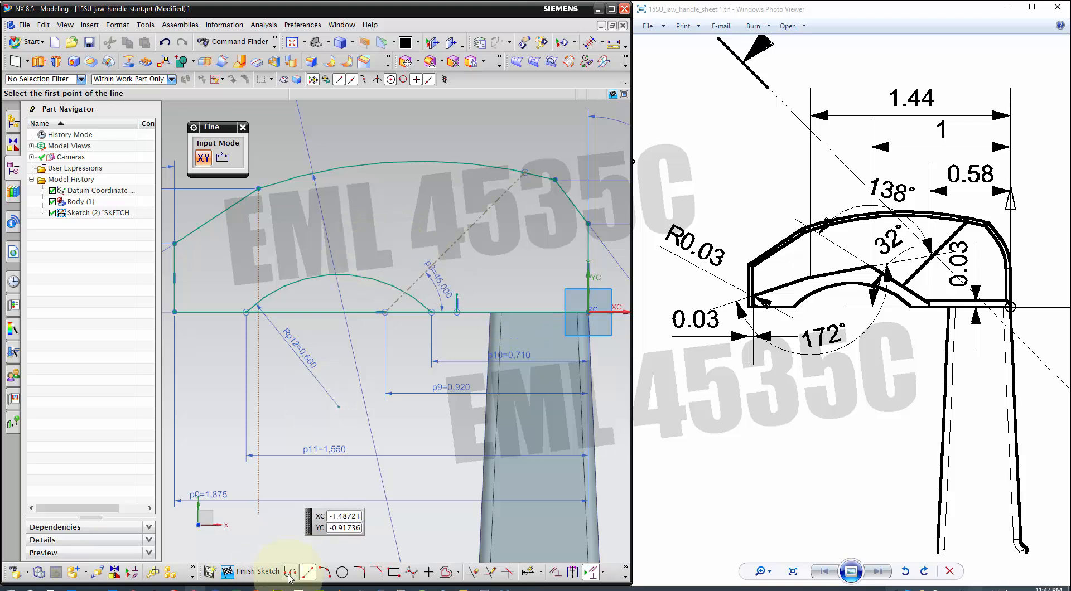
Draw the rest of the inner profile as connected lines over the lower arc, ending vertically on the base line near the jaw's front edge.
click(307, 571)
key(z)
click(456, 296)
click(395, 248)
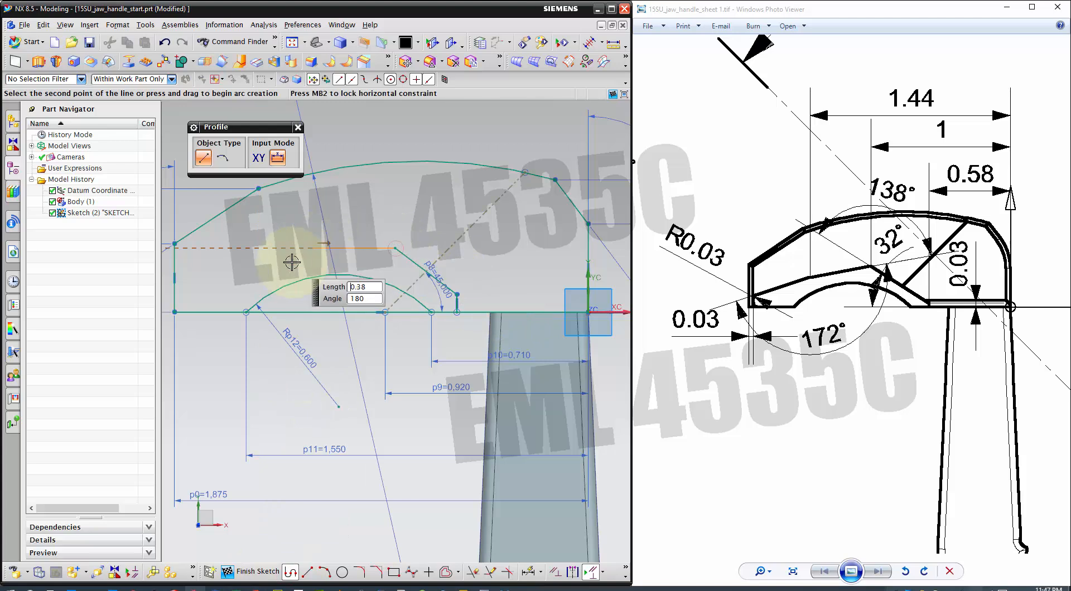
click(250, 266)
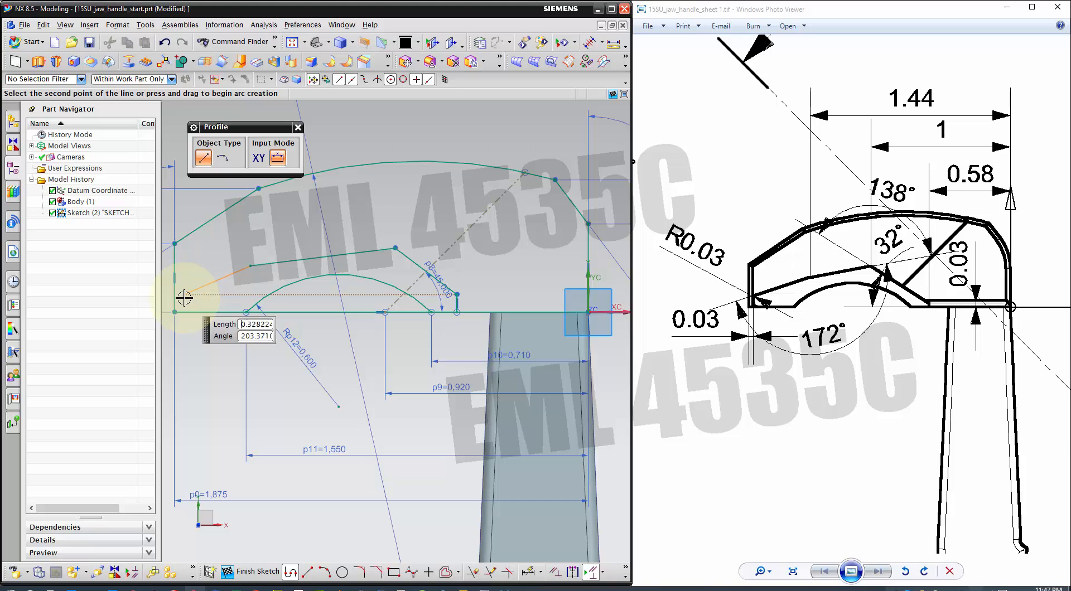
click(184, 294)
scroll(184, 297, up, 2)
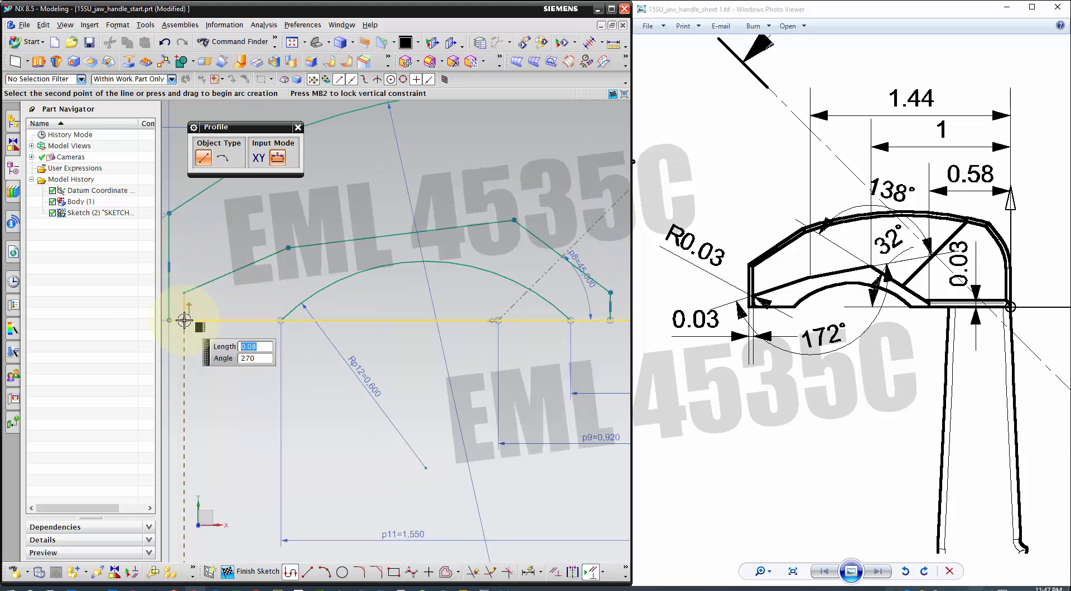
click(184, 321)
scroll(212, 345, down, 2)
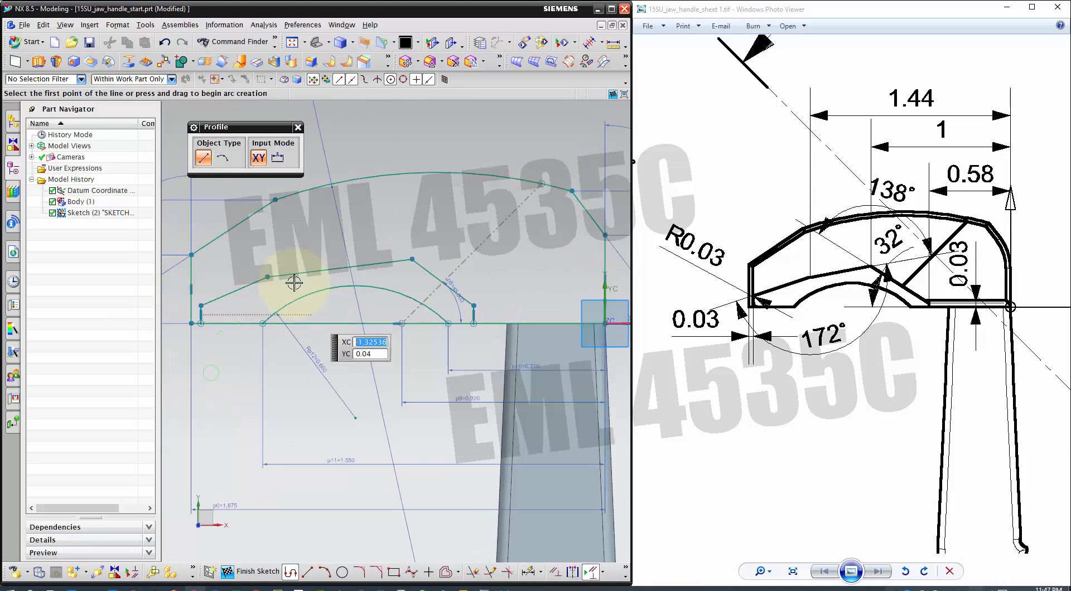
Dimension the height of the inner profile's short rear vertical line at 0.03 in.
click(528, 571)
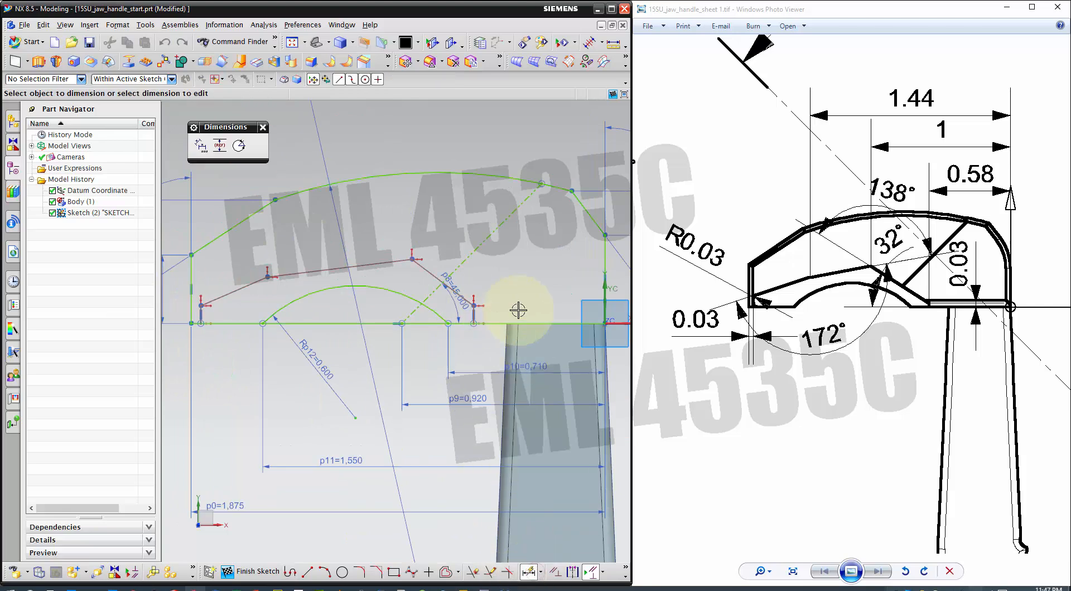
scroll(518, 310, up, 3)
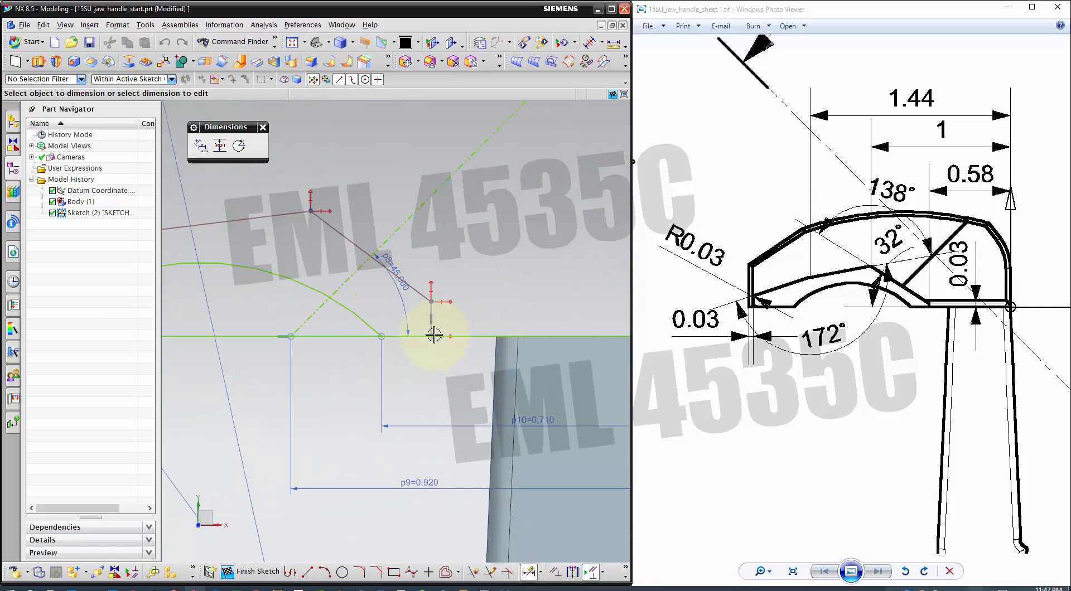
scroll(431, 310, up, 4)
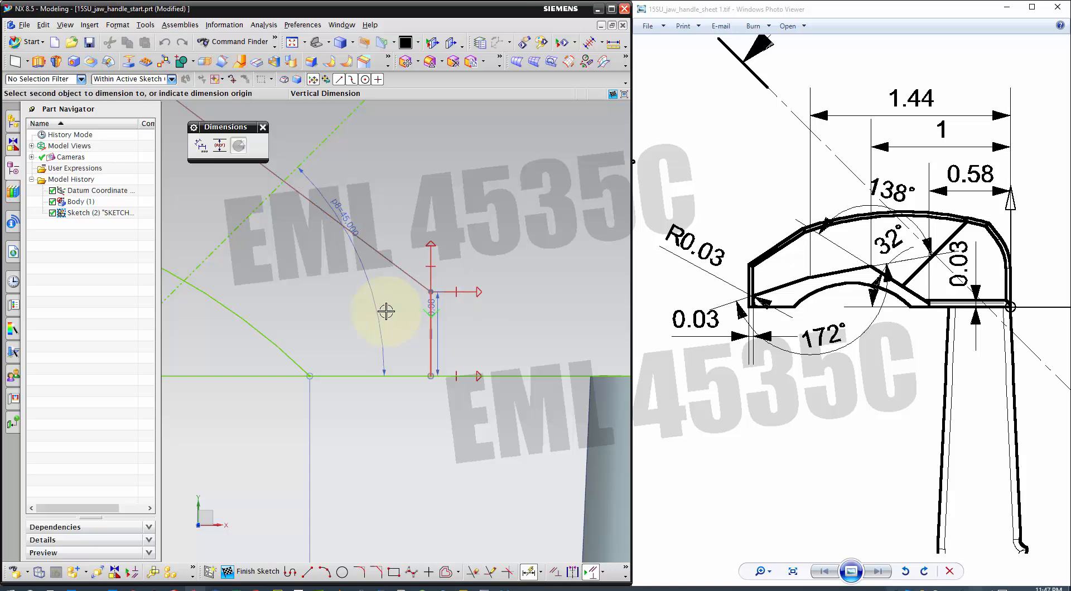
click(431, 308)
scroll(363, 308, down, 4)
click(363, 308)
click(521, 300)
text(0.03)
key(Return)
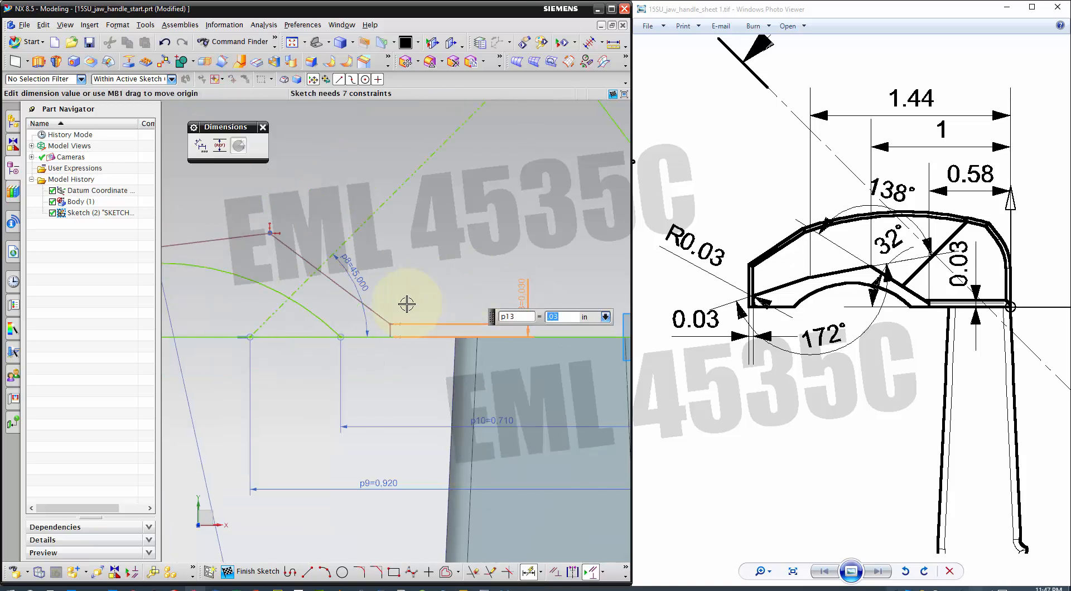
Dimension the inner profile's short rear vertical line at 0.58 in from the jaw's rear vertical line.
scroll(390, 321, up, 5)
click(386, 356)
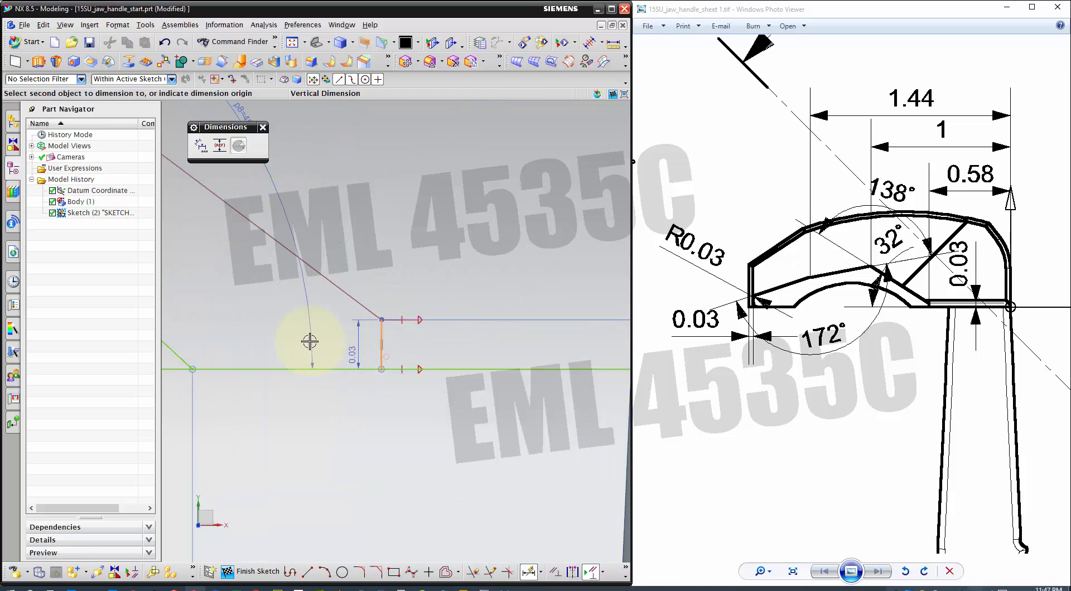
scroll(311, 339, down, 4)
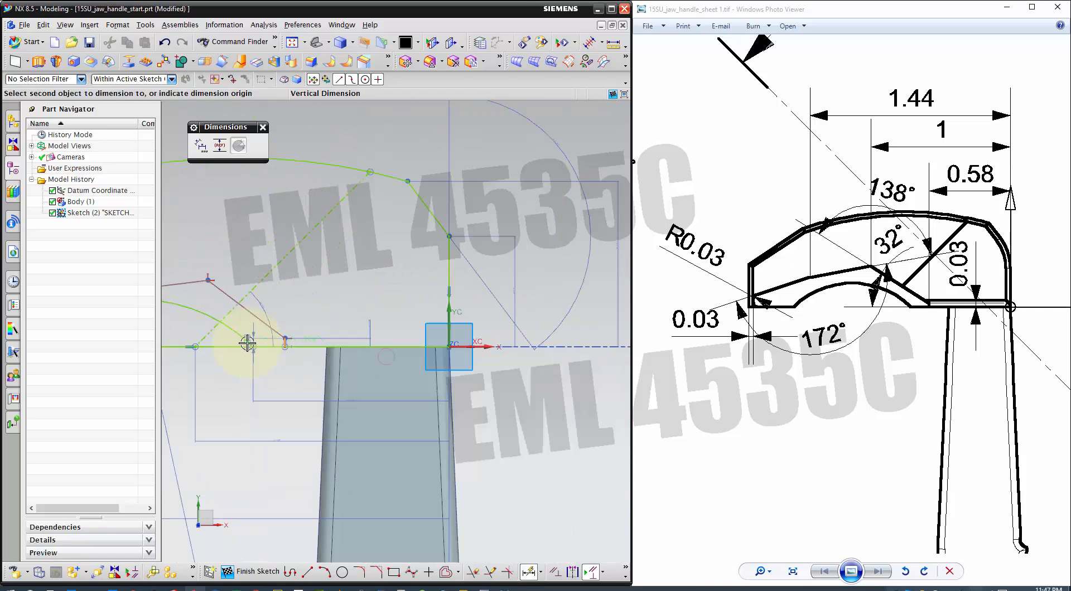
click(447, 314)
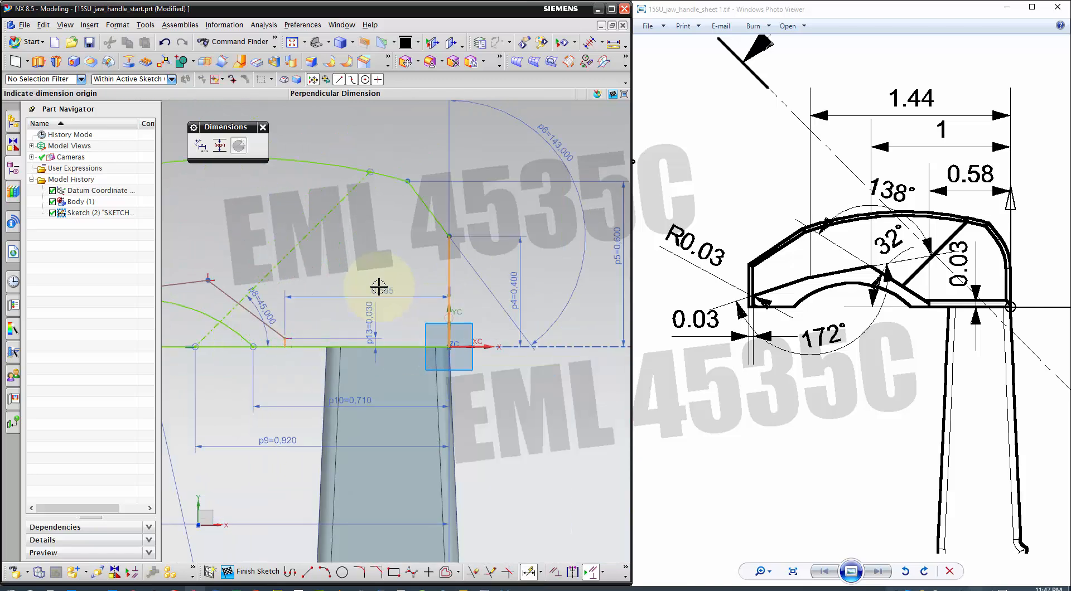
click(382, 248)
text(.5)
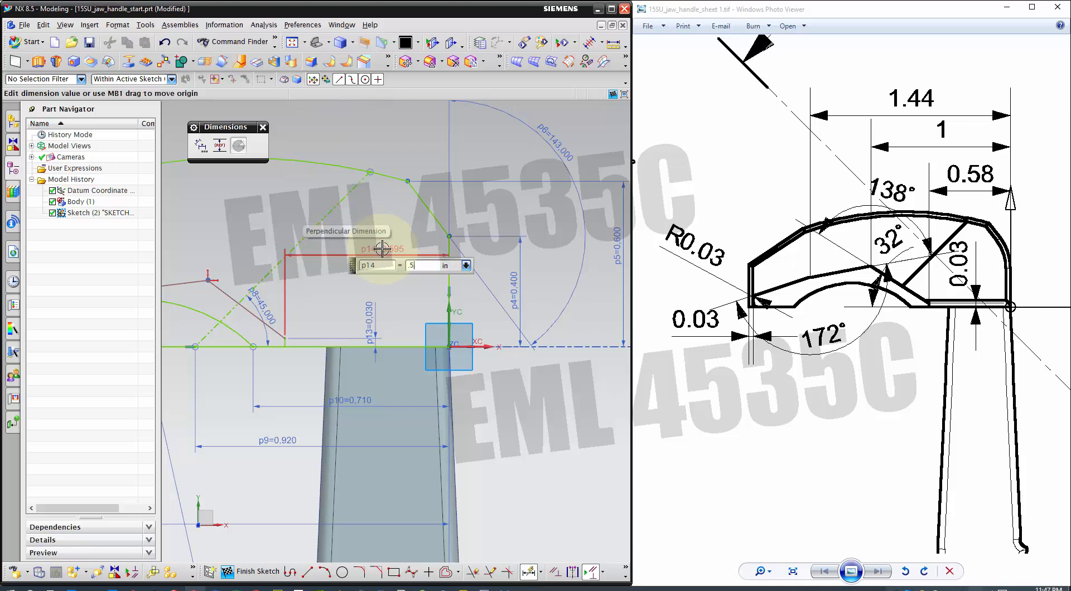
text(8)
key(Return)
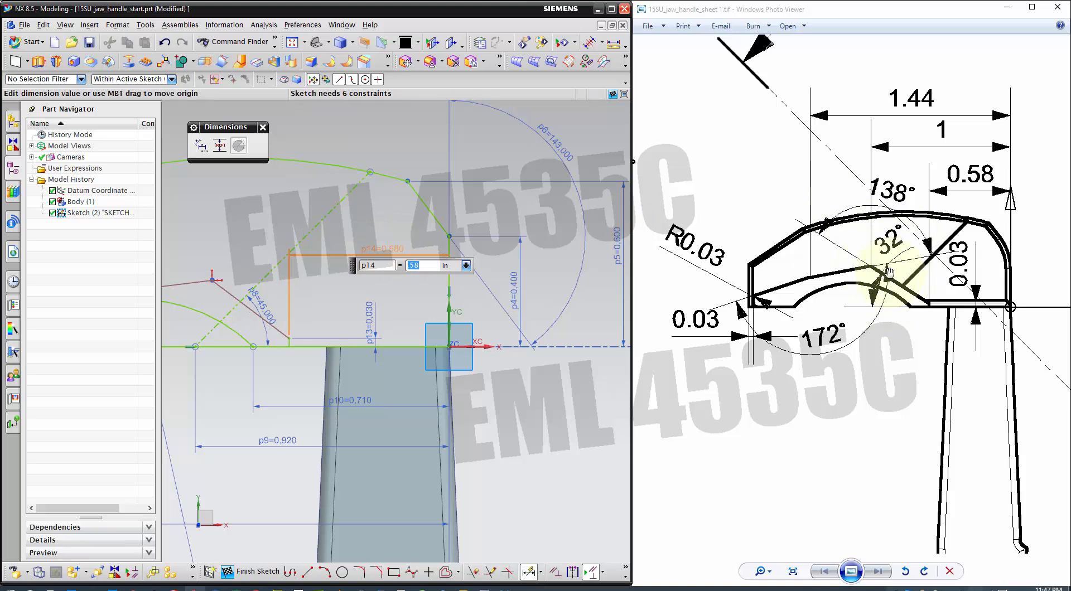
Add an angular dimension between the inner profile's rear sloping line and the base line.
click(237, 300)
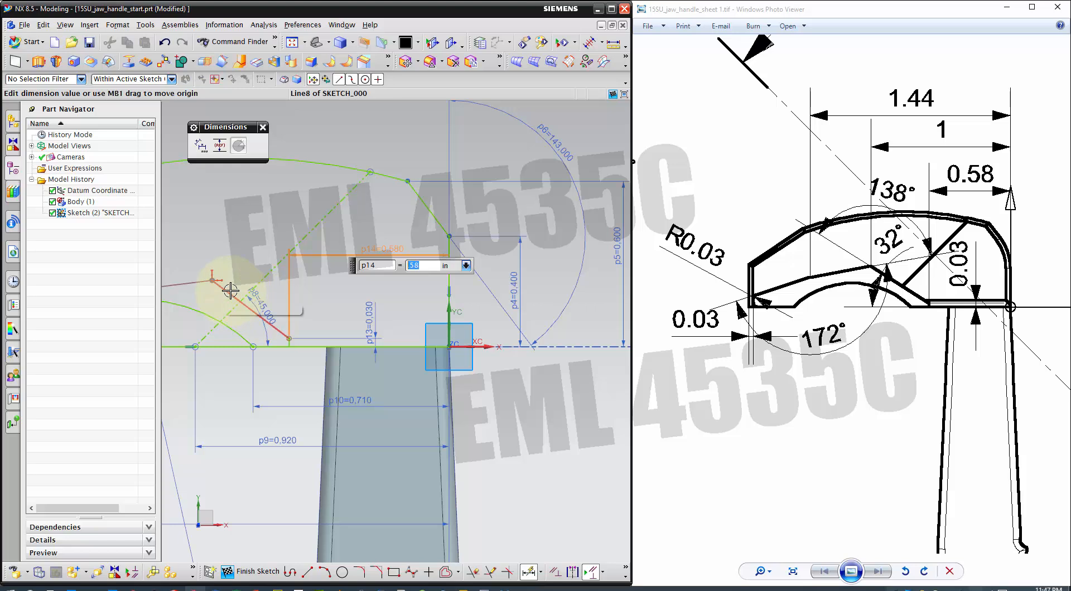
click(268, 347)
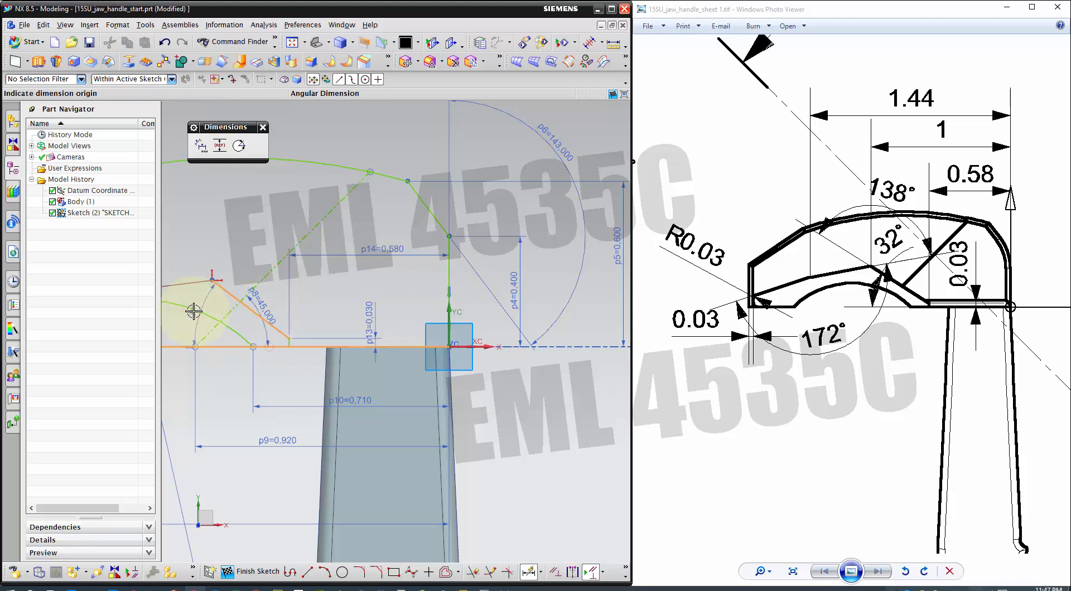
scroll(457, 310, down, 3)
scroll(364, 320, up, 3)
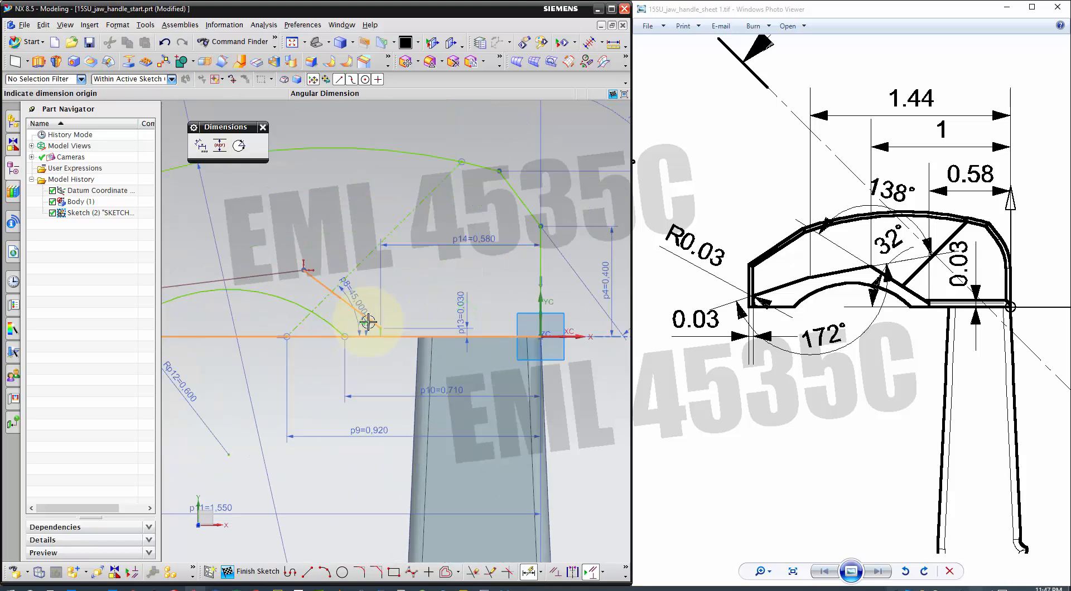
click(479, 374)
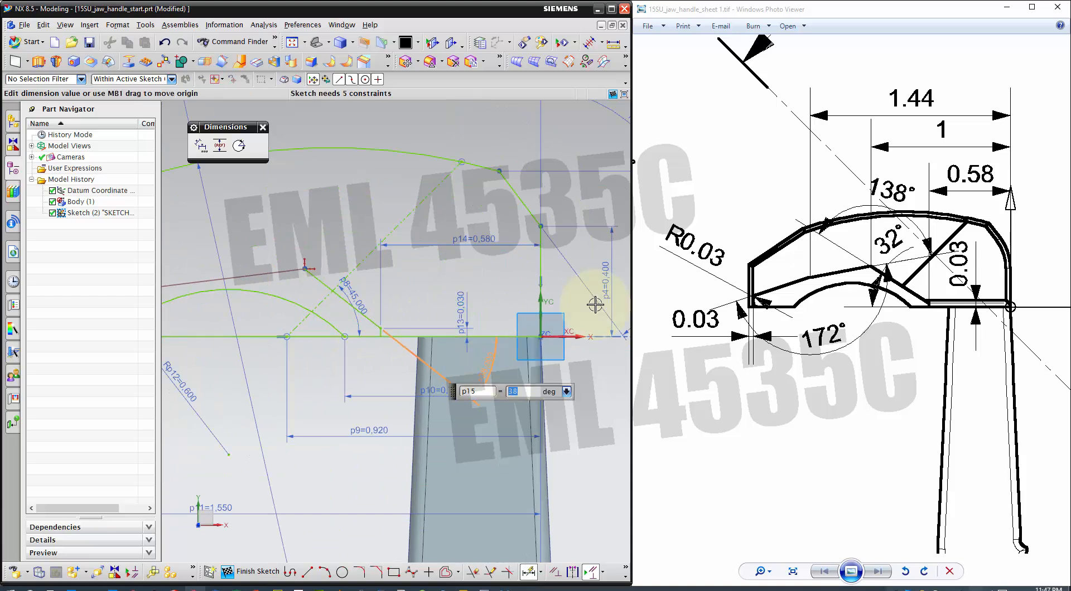
scroll(593, 303, down, 1)
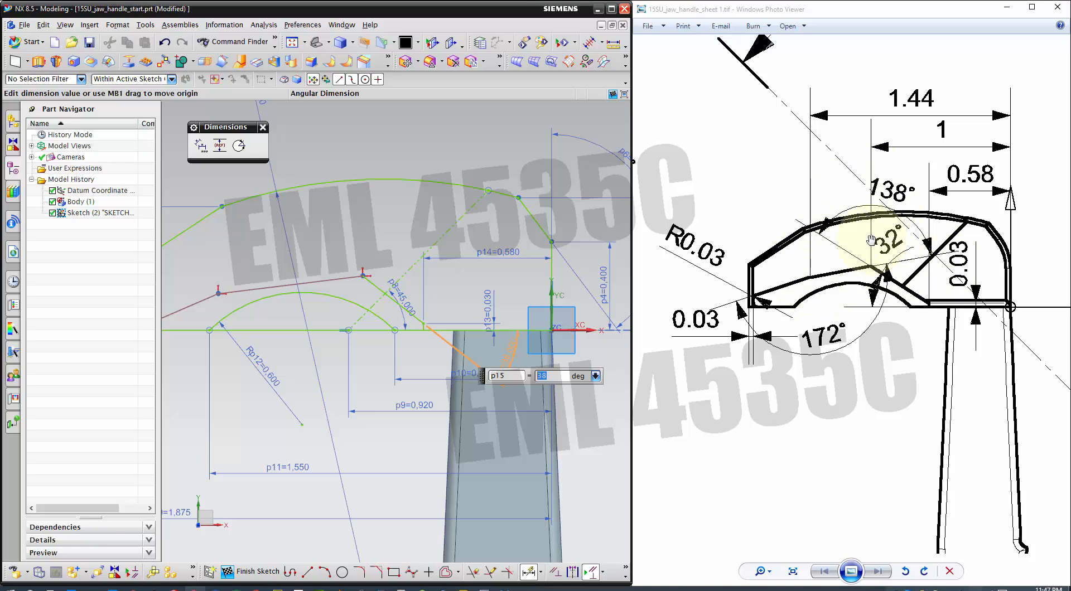
scroll(312, 255, up, 2)
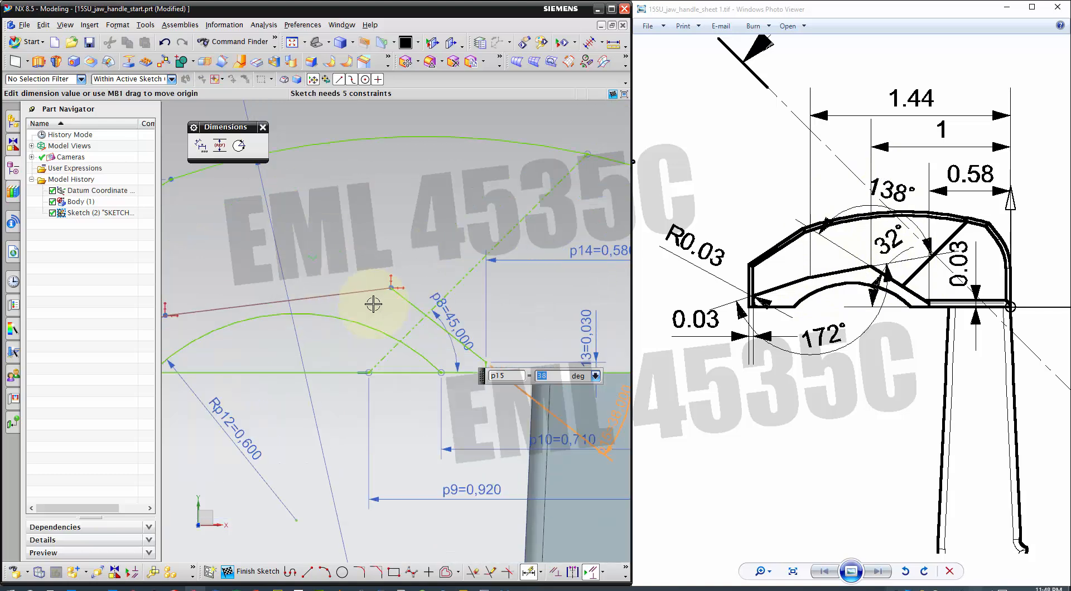
Add a 138° angular dimension between the inner profile's rear sloping line and its middle line.
click(404, 302)
click(371, 288)
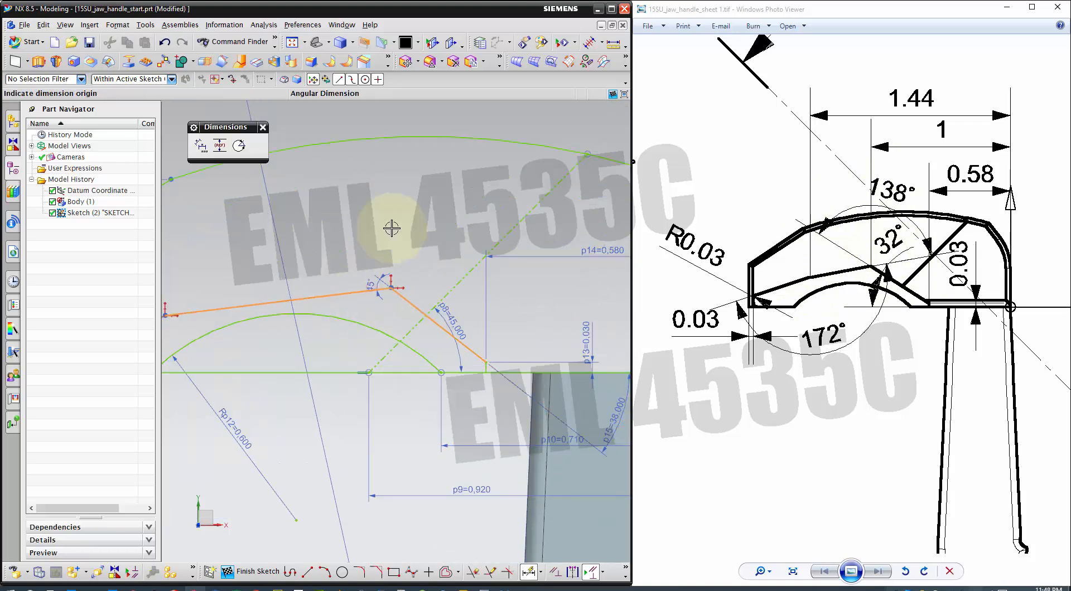
click(408, 213)
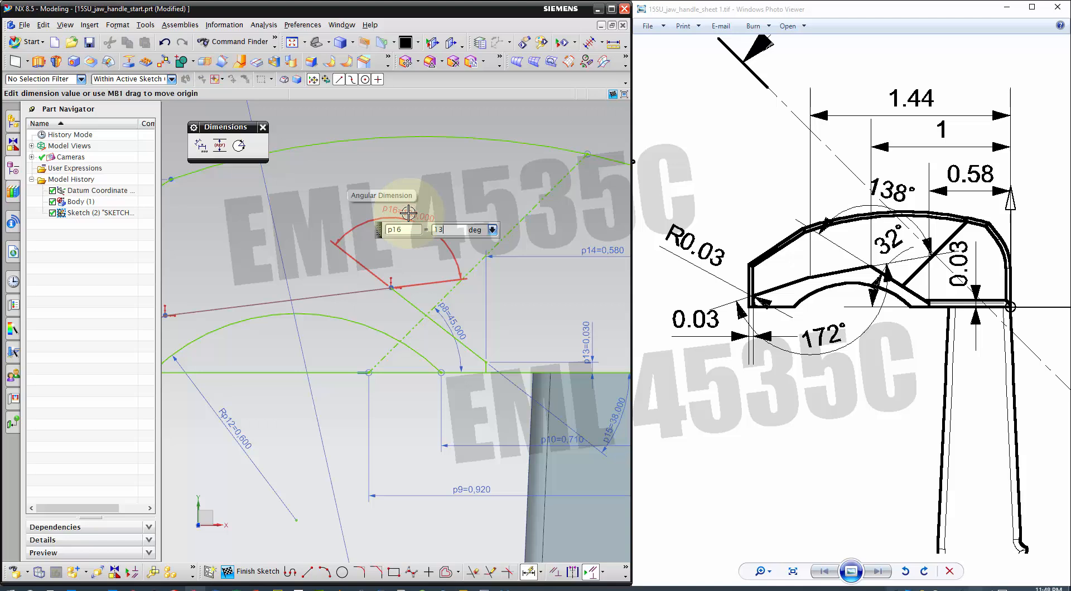
text(138)
key(Return)
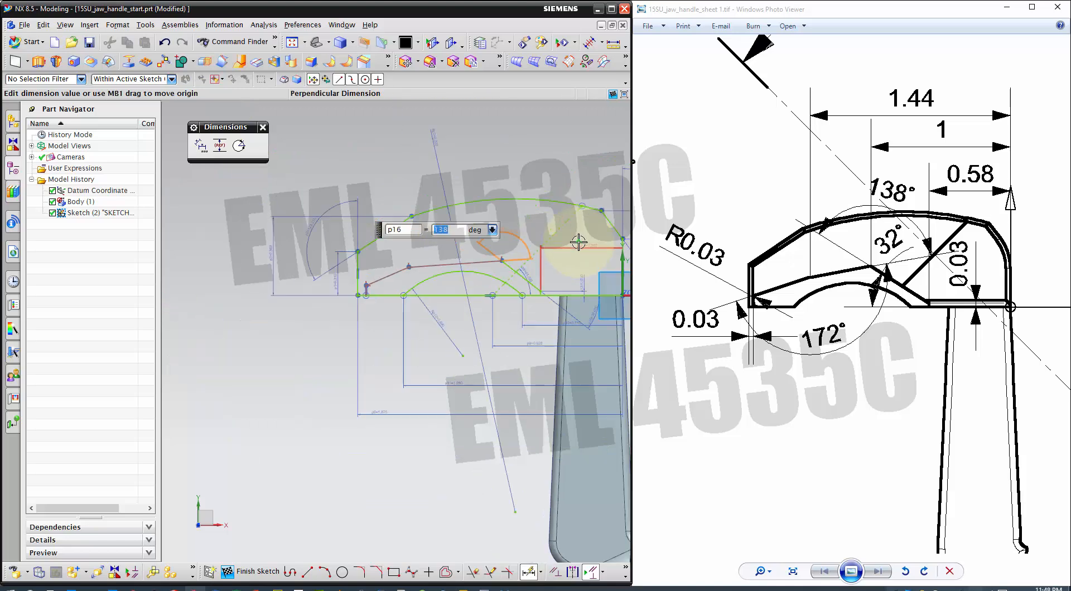
Add a 172° angular dimension between the inner profile's front sloping line and its middle line.
scroll(509, 249, up, 3)
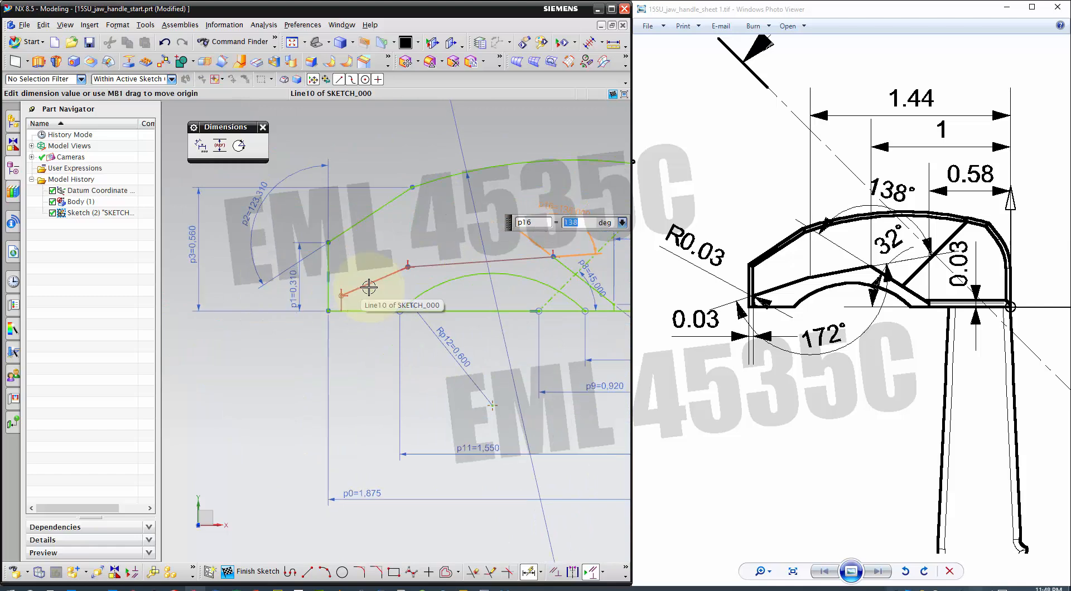
click(369, 287)
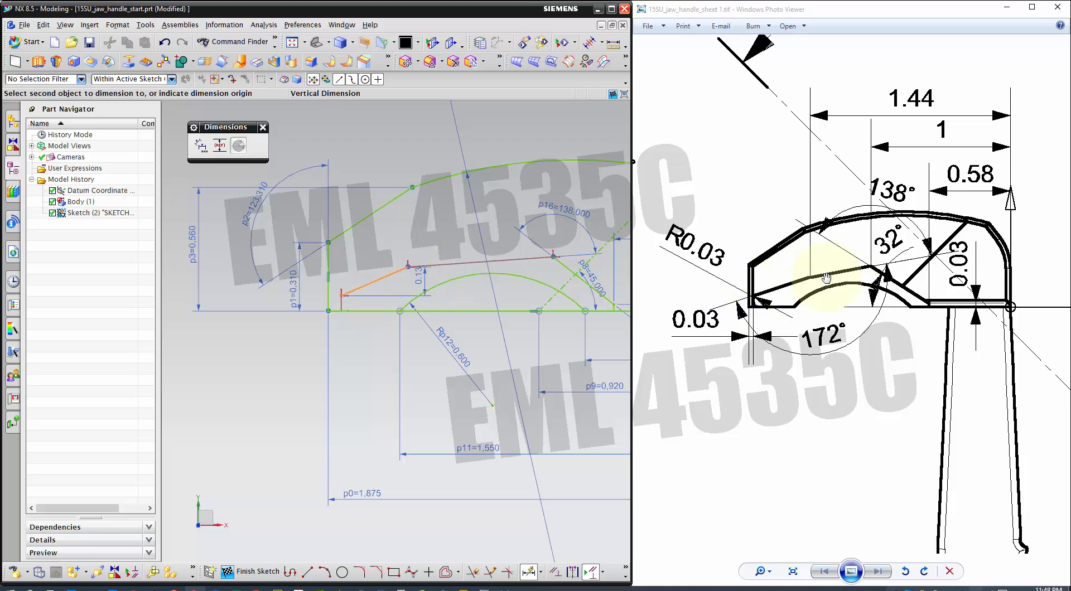
click(442, 265)
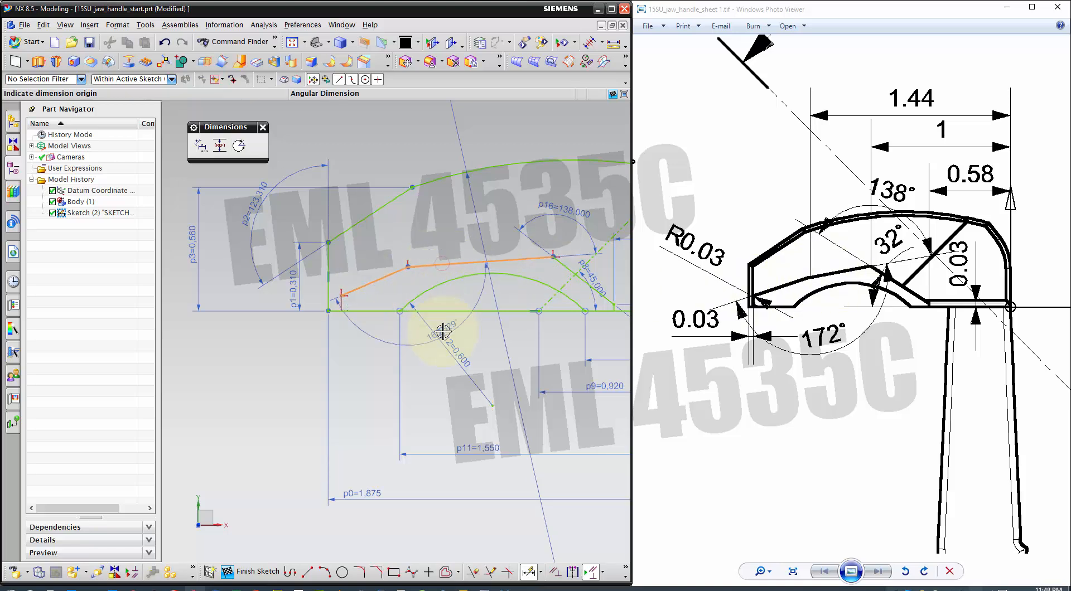
click(447, 382)
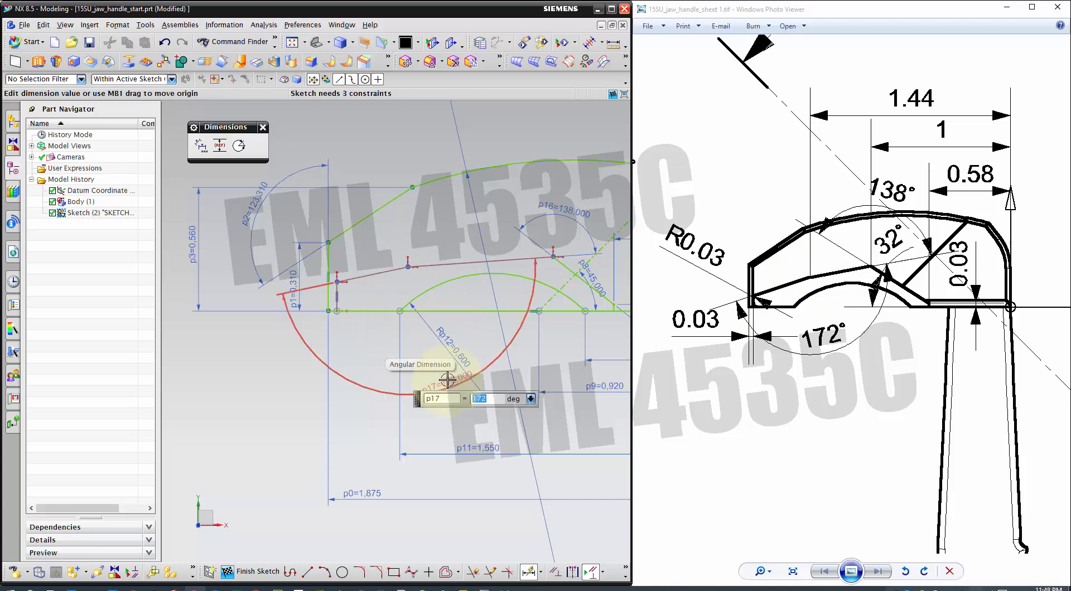
Dimension the inner profile's front vertical line at 0.03 in from the jaw's front vertical edge.
scroll(314, 300, up, 2)
click(335, 304)
click(349, 307)
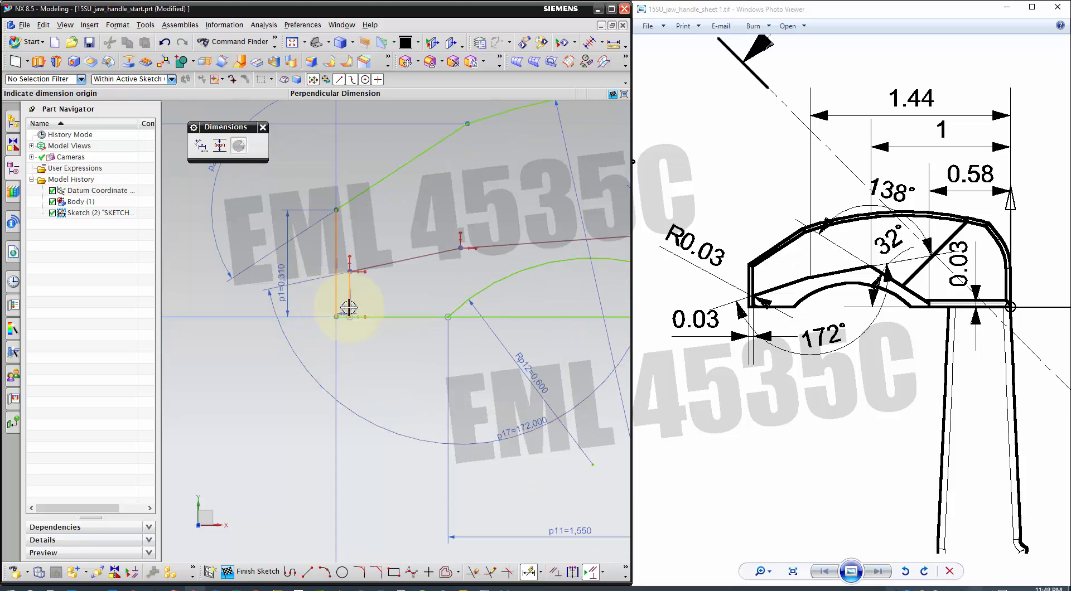
scroll(348, 307, up, 3)
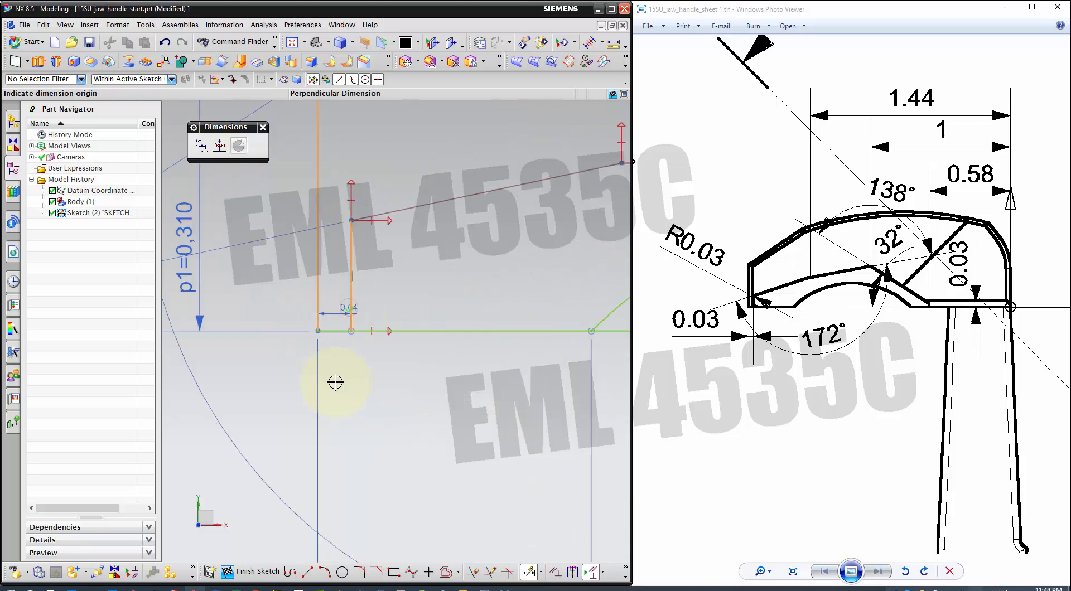
click(271, 408)
text(.03)
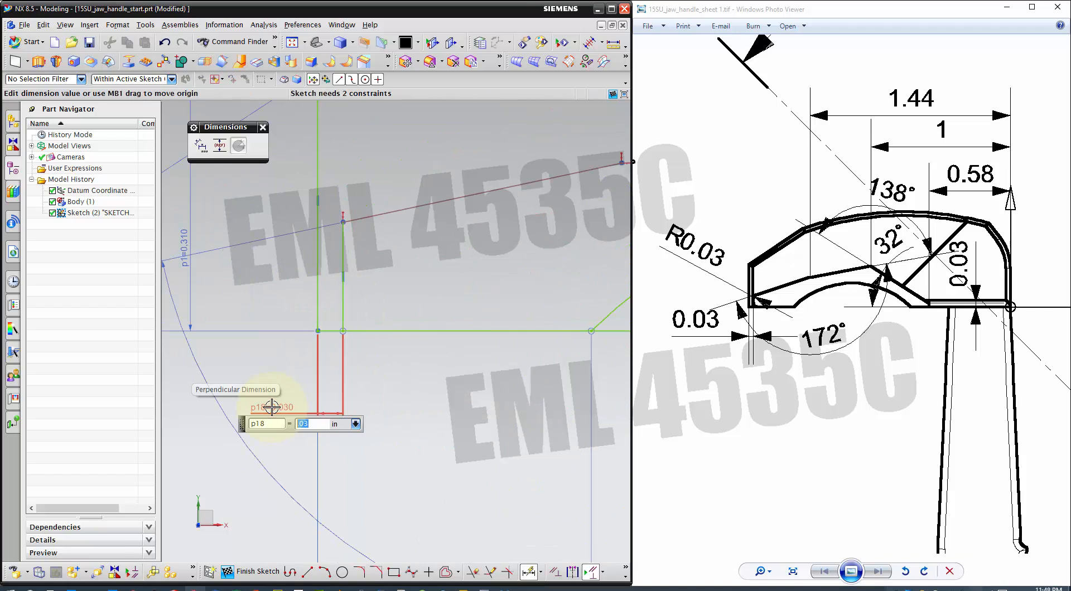
Dimension the inner profile's peak point at 1 in from the jaw's rear vertical line.
scroll(313, 390, down, 5)
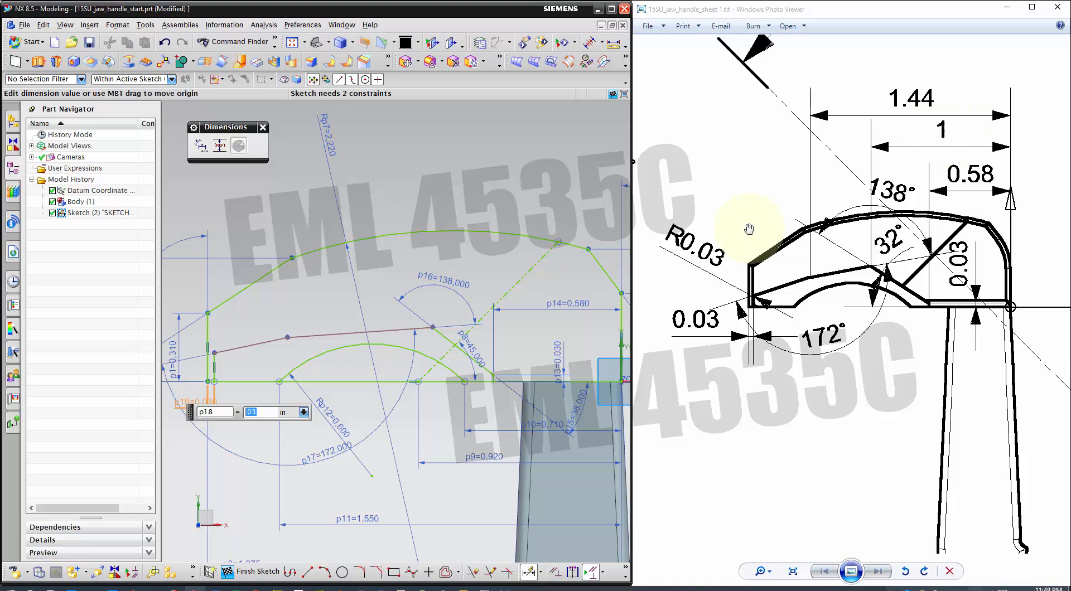
click(432, 326)
scroll(375, 324, down, 2)
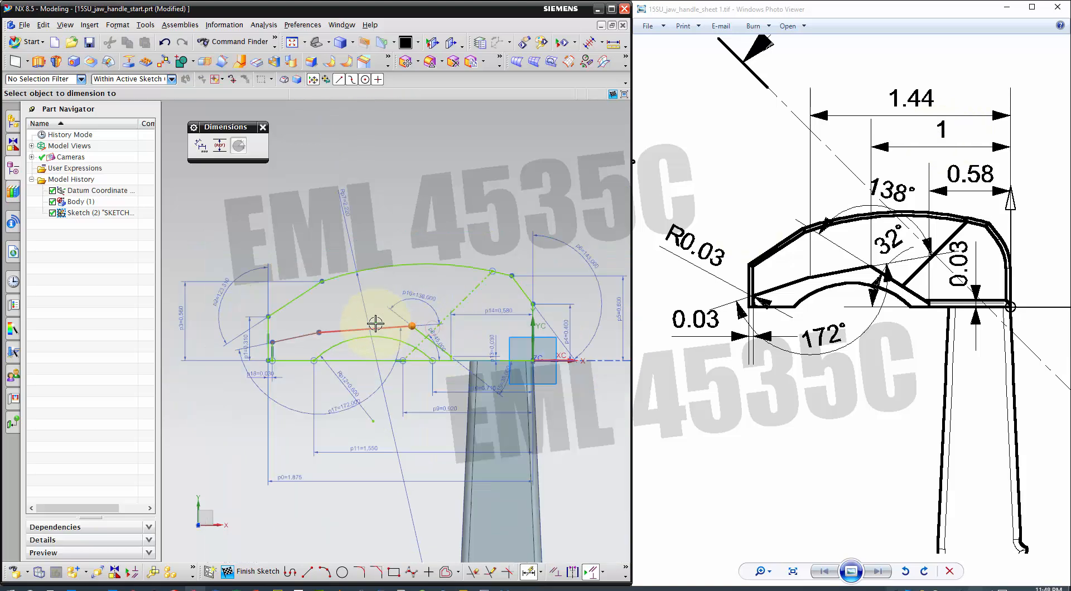
click(533, 321)
click(476, 223)
key(Return)
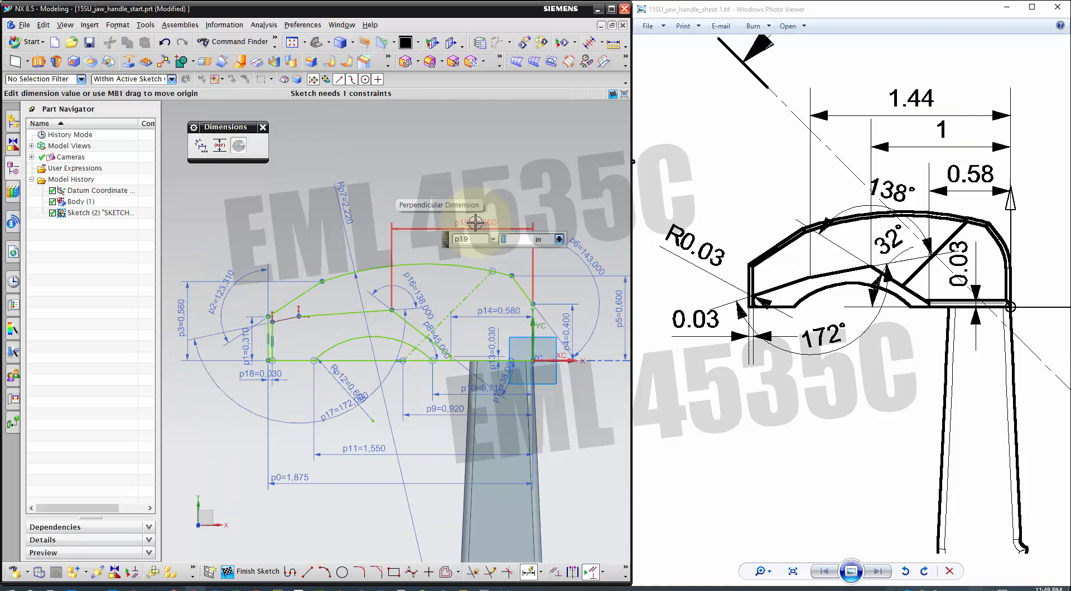
Dimension the point joining the inner profile's front sloping and middle lines at 1.44 in from the jaw's rear vertical line.
click(298, 315)
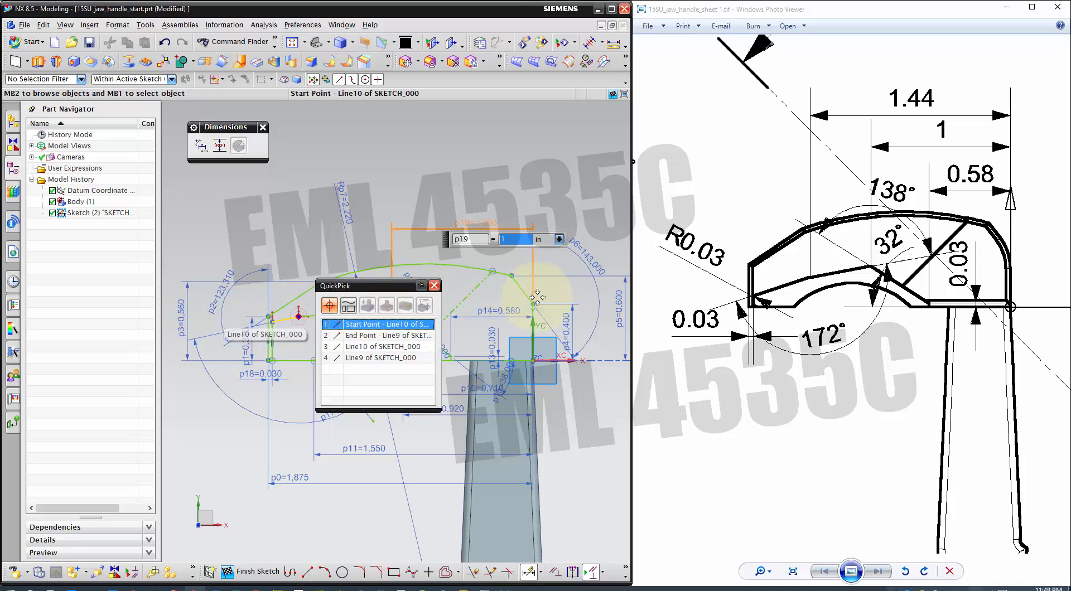
click(405, 328)
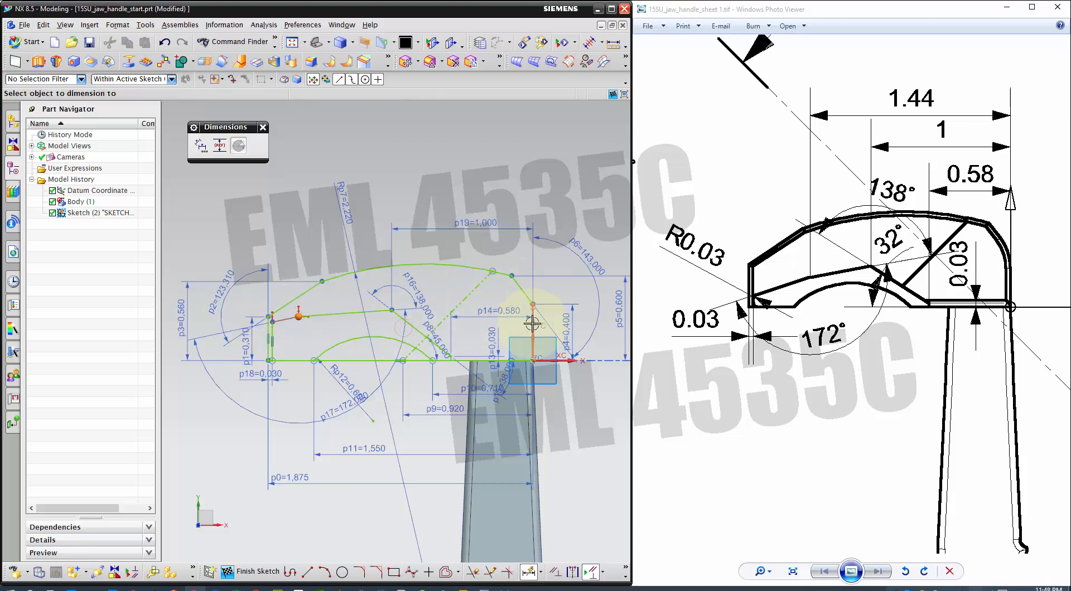
click(533, 327)
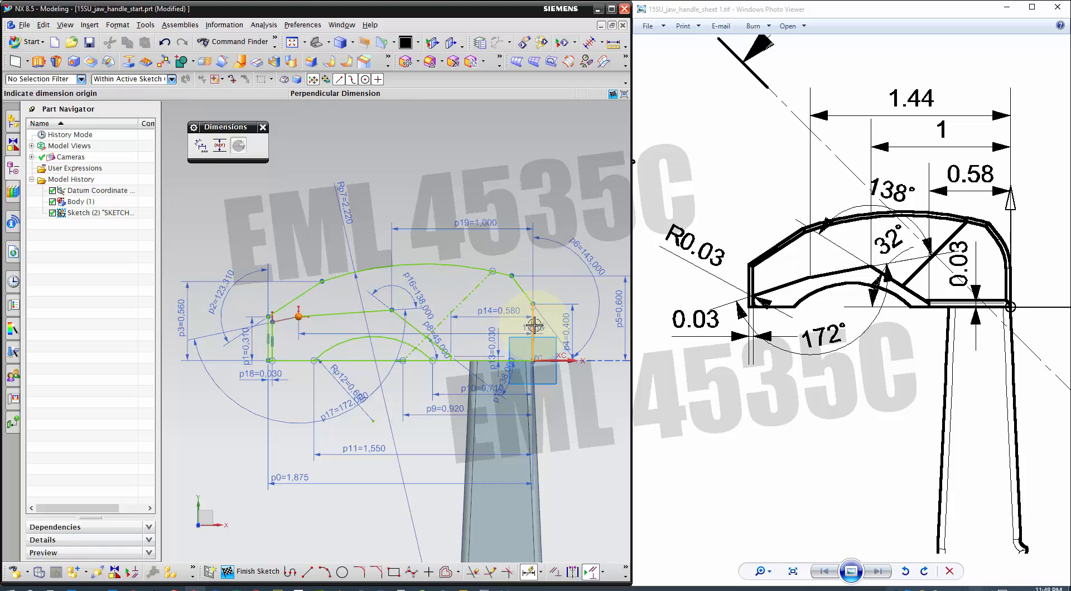
click(478, 186)
key(Return)
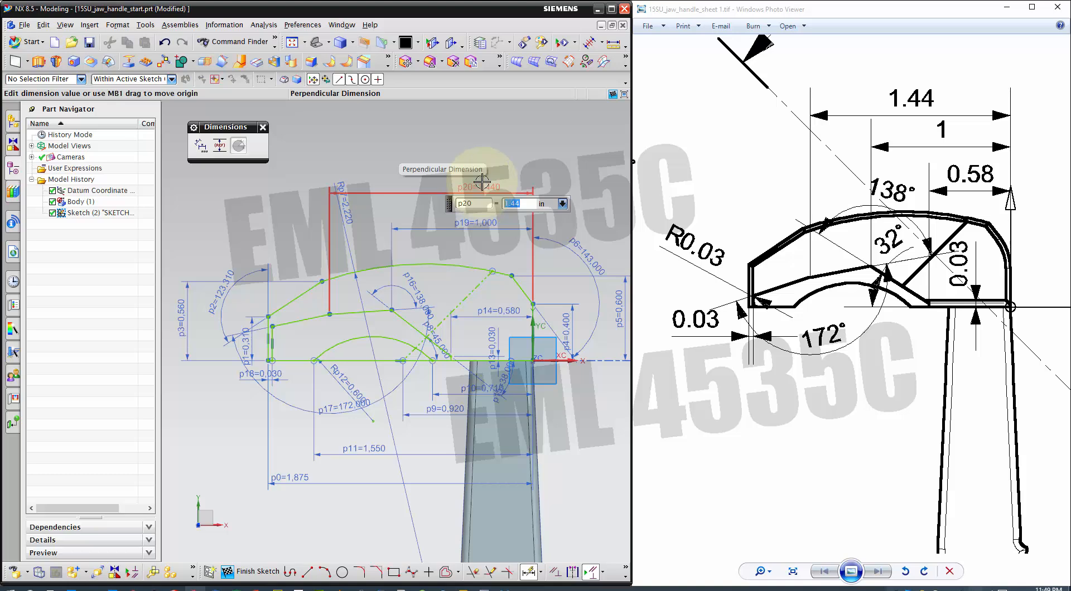
click(482, 182)
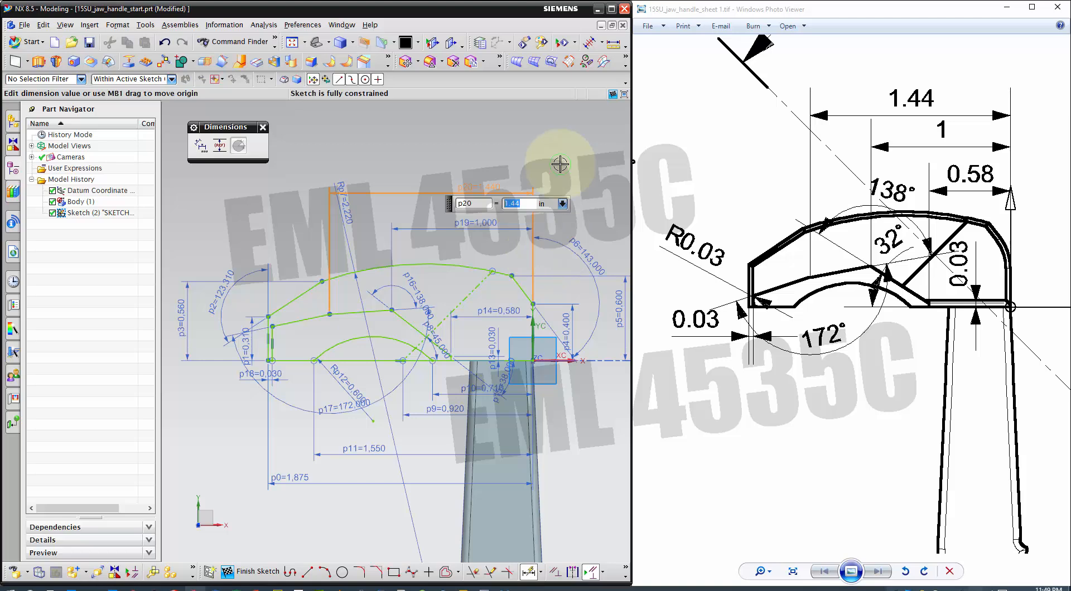
key(Escape)
Reposition the construction line's 45° dimension and the inner profile's rear angle dimension above the jaw outline.
scroll(578, 259, down, 1)
scroll(325, 351, up, 4)
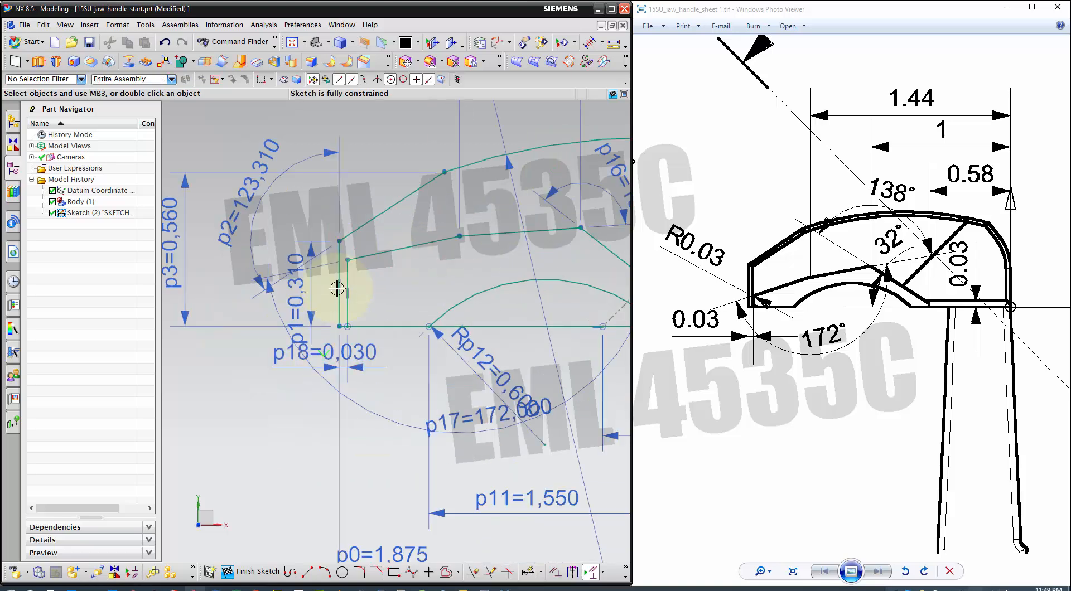
drag(349, 259, 349, 277)
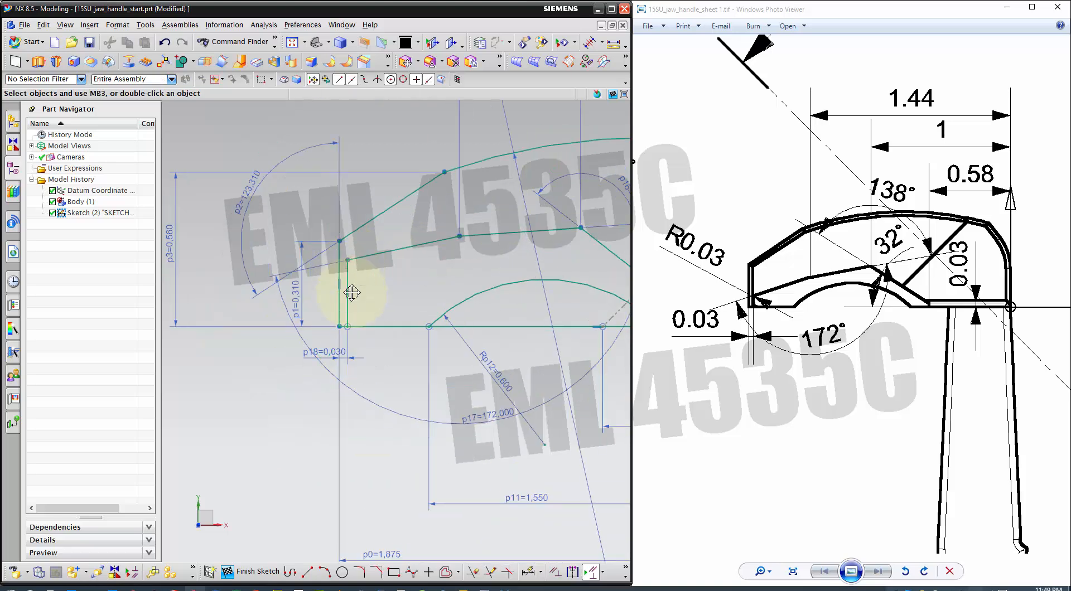
scroll(352, 292, down, 3)
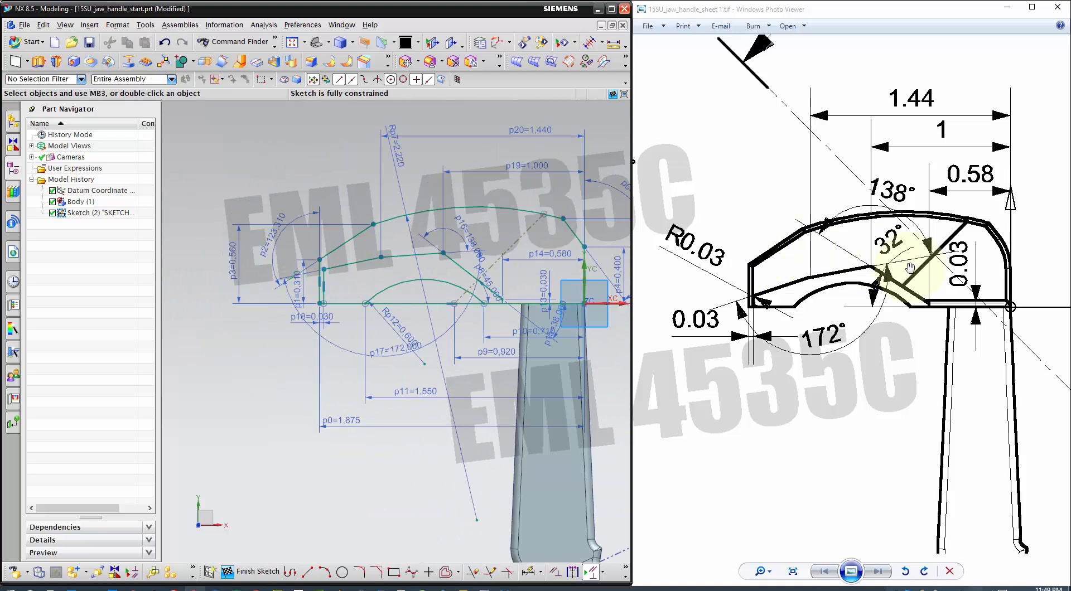
click(472, 222)
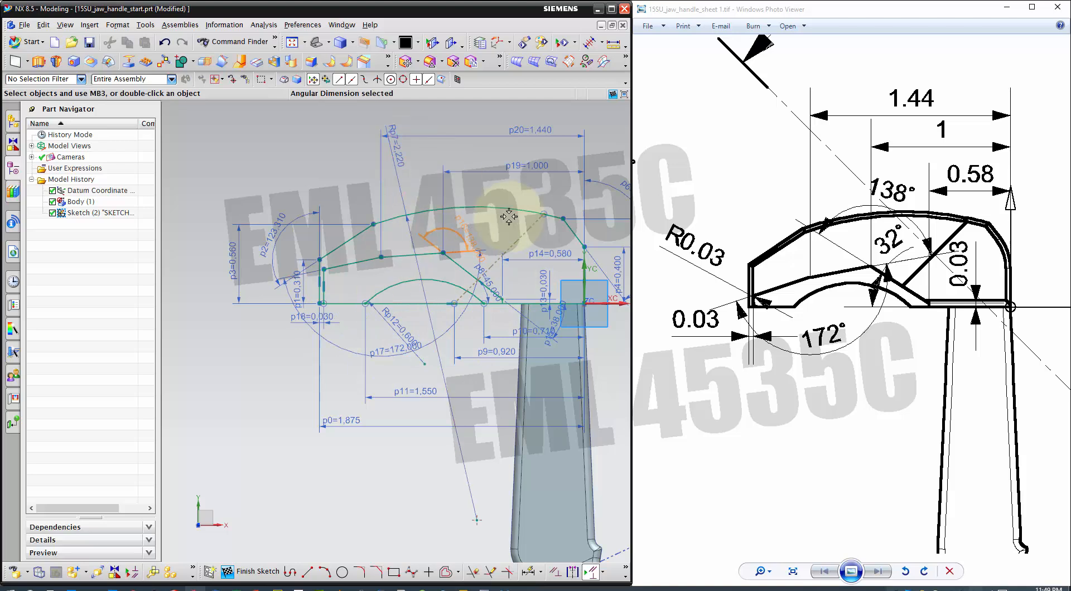
scroll(504, 248, up, 2)
drag(482, 292, 529, 220)
drag(541, 180, 512, 178)
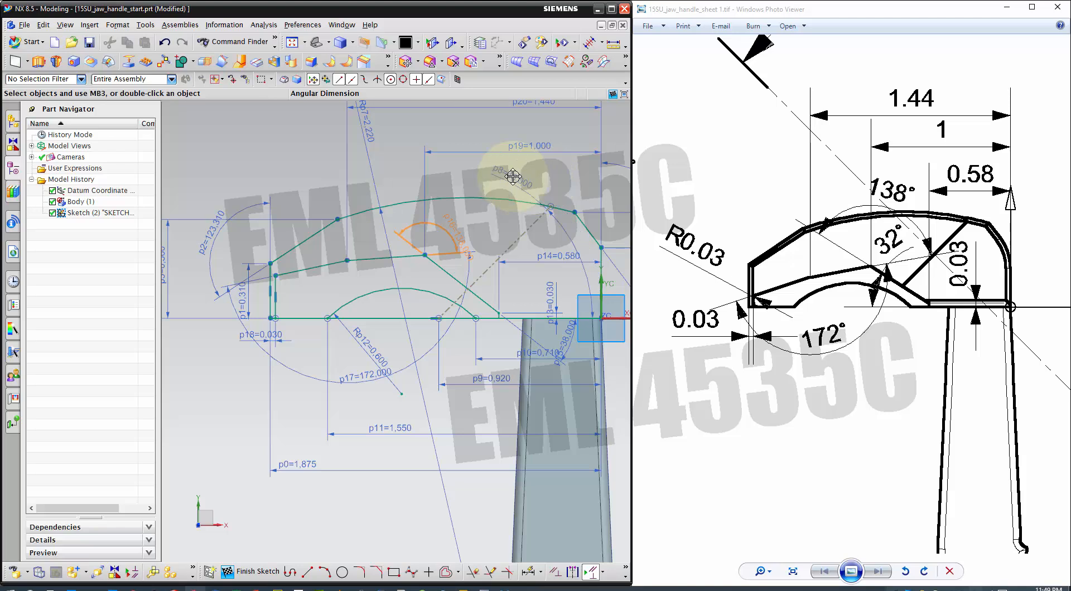
drag(563, 341, 412, 304)
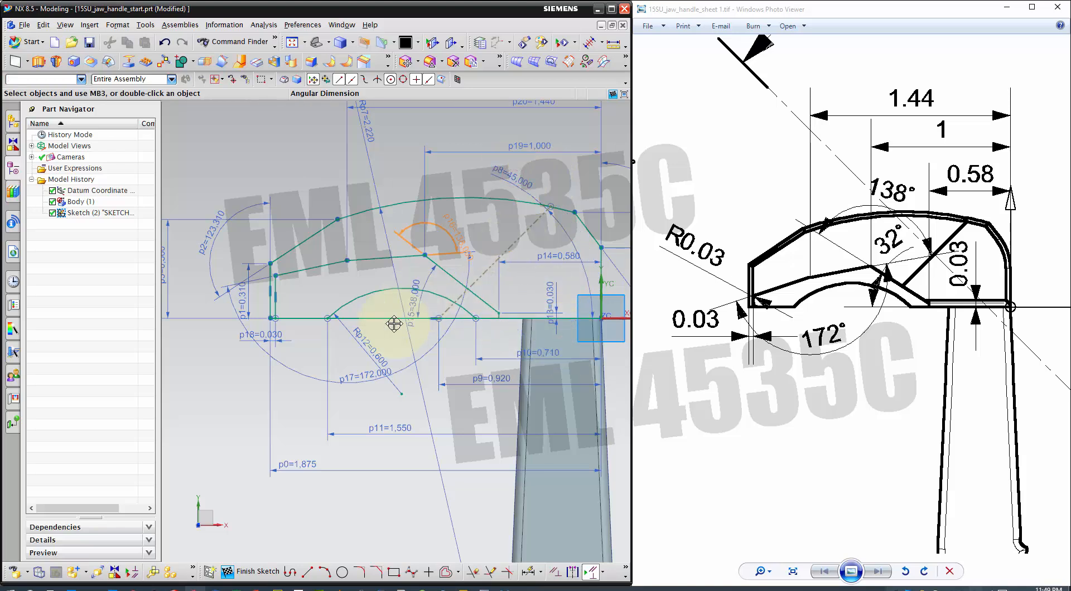
drag(379, 338, 319, 168)
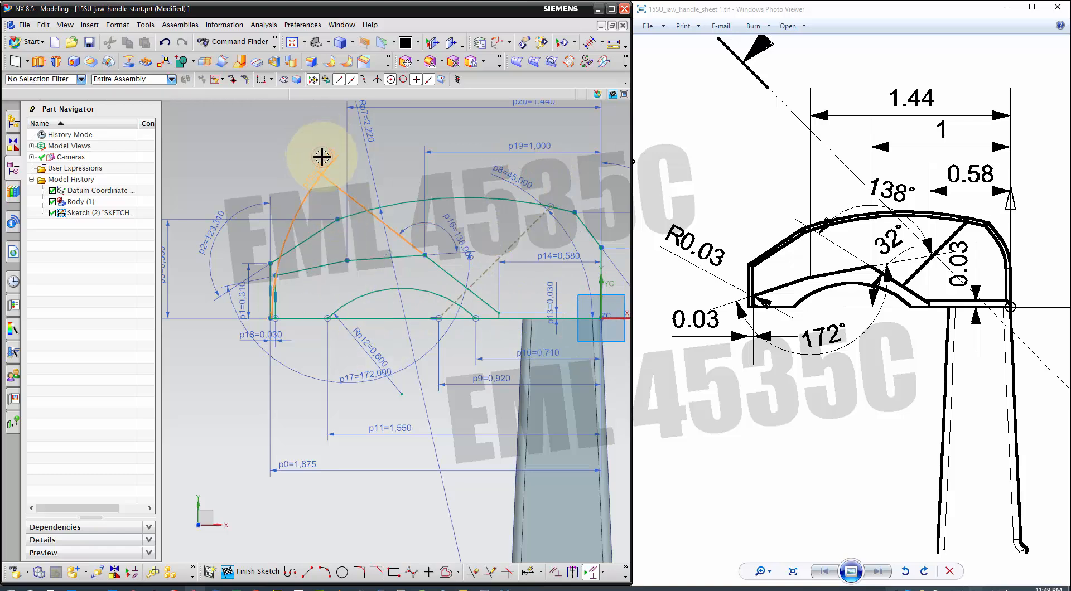
Set the angle between the inner profile's rear sloping line and the base line to 32° and finish the sketch.
double_click(321, 157)
key(Return)
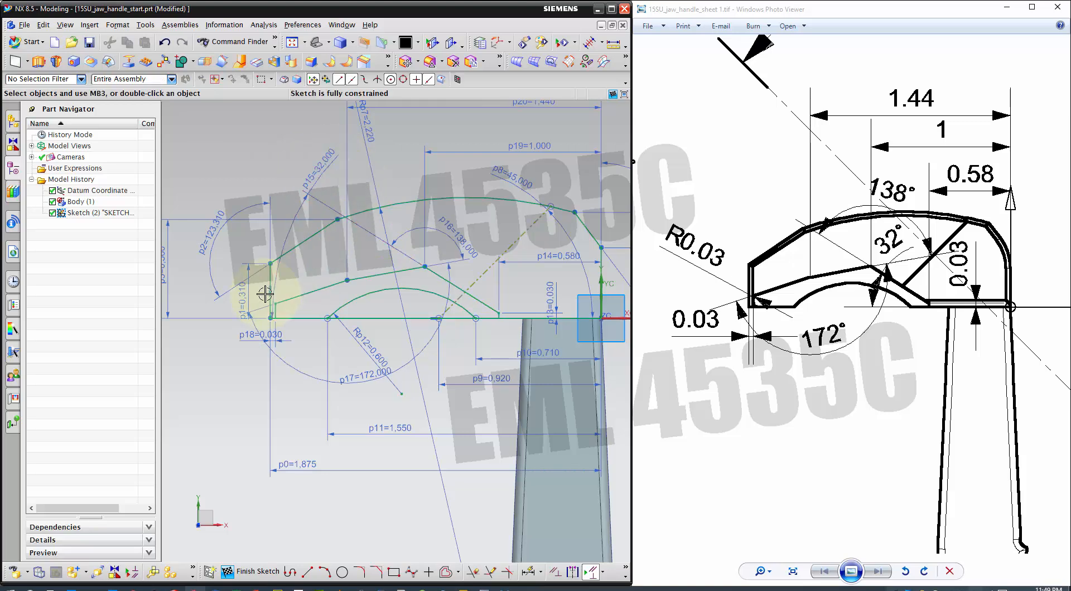
drag(325, 177, 390, 180)
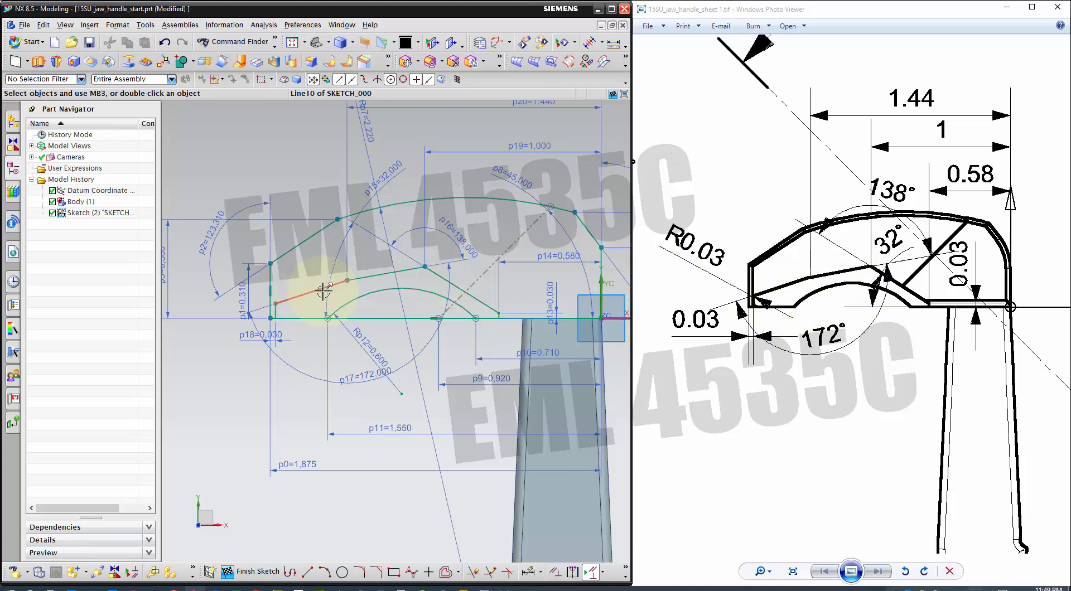
scroll(363, 236, down, 1)
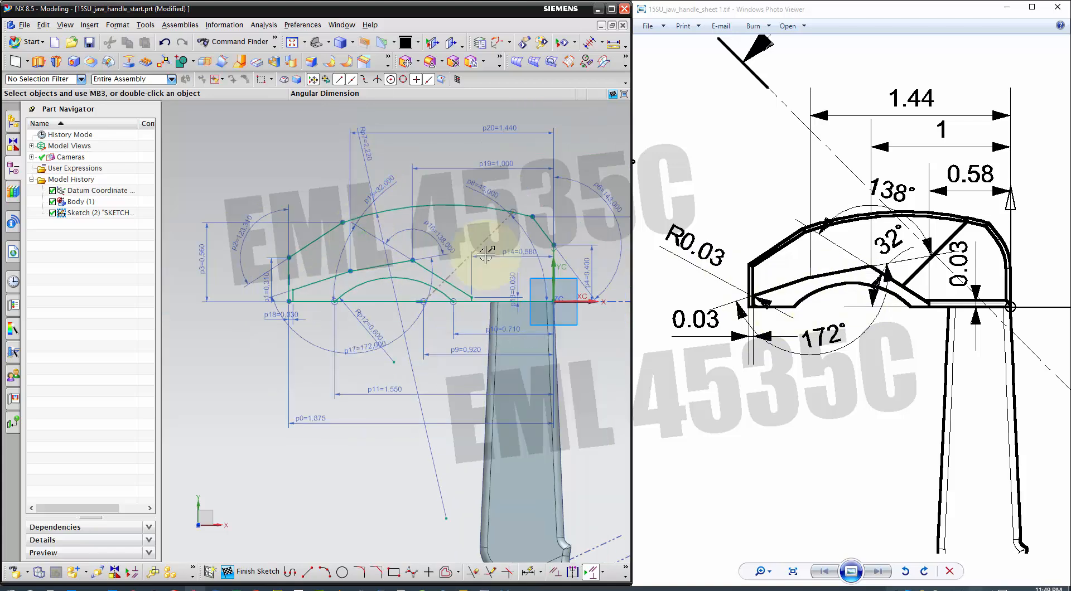
click(249, 571)
Examine the jaw's width dimensions in the end view of the reference drawing.
scroll(756, 298, up, 4)
scroll(760, 298, down, 7)
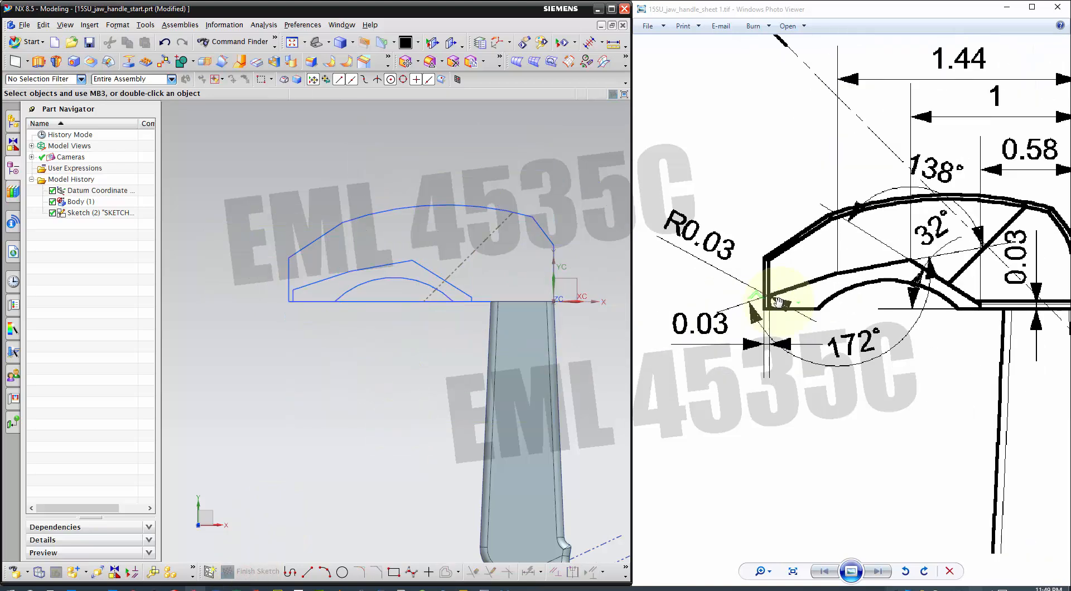
drag(908, 306, 791, 297)
drag(871, 316, 759, 293)
drag(902, 303, 773, 353)
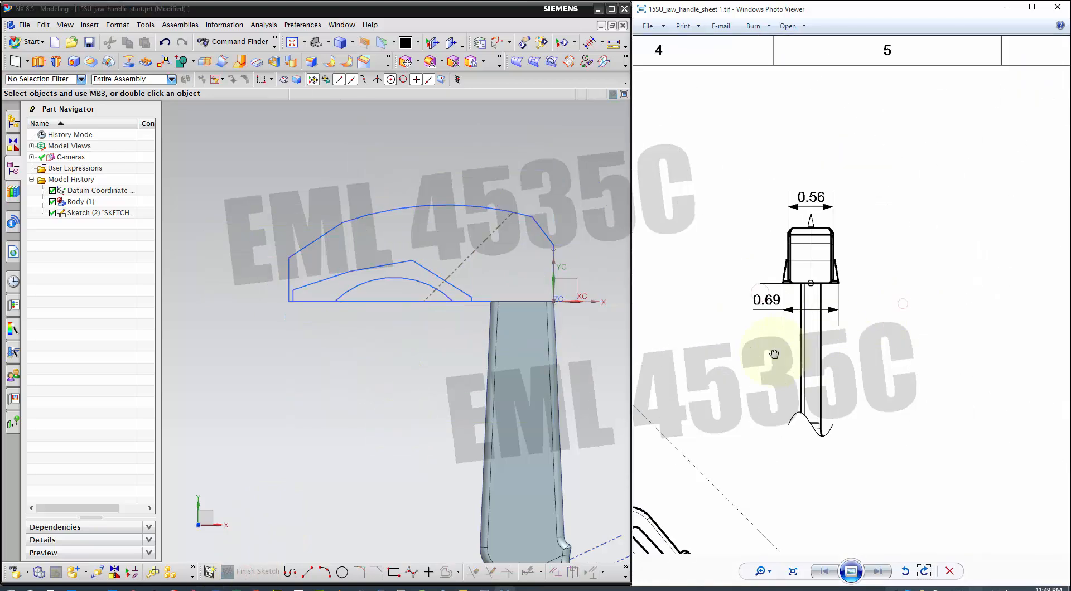
drag(827, 281, 837, 239)
scroll(809, 168, up, 3)
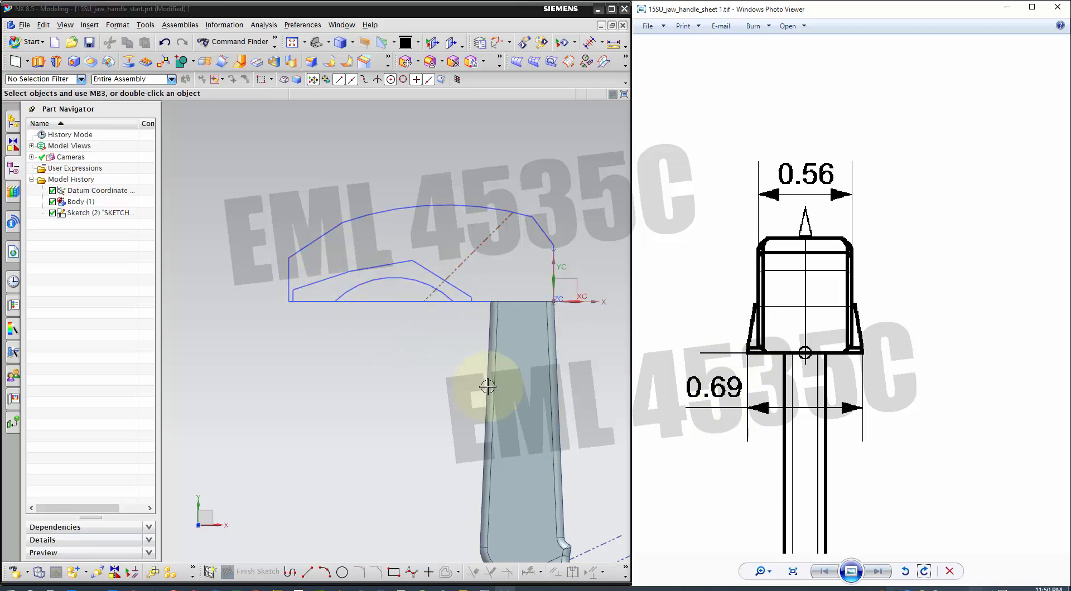
Extrude the jaw sketch's outer region, selected by region boundary curves, with a symmetric distance of 0.28 in and no Boolean.
scroll(450, 243, down, 1)
click(38, 61)
scroll(633, 251, up, 1)
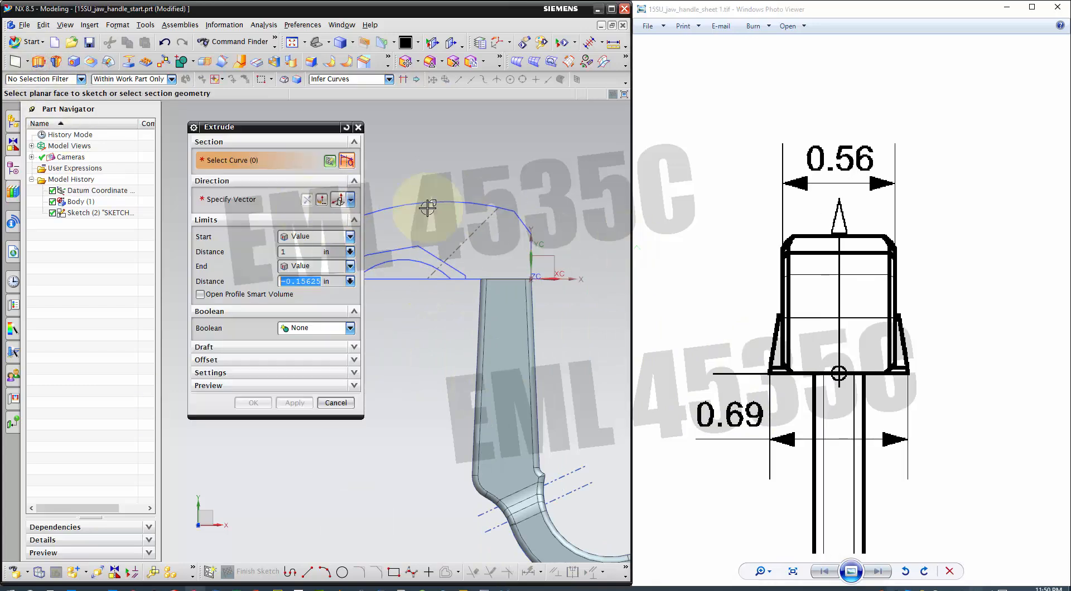
scroll(534, 234, down, 1)
scroll(534, 234, up, 2)
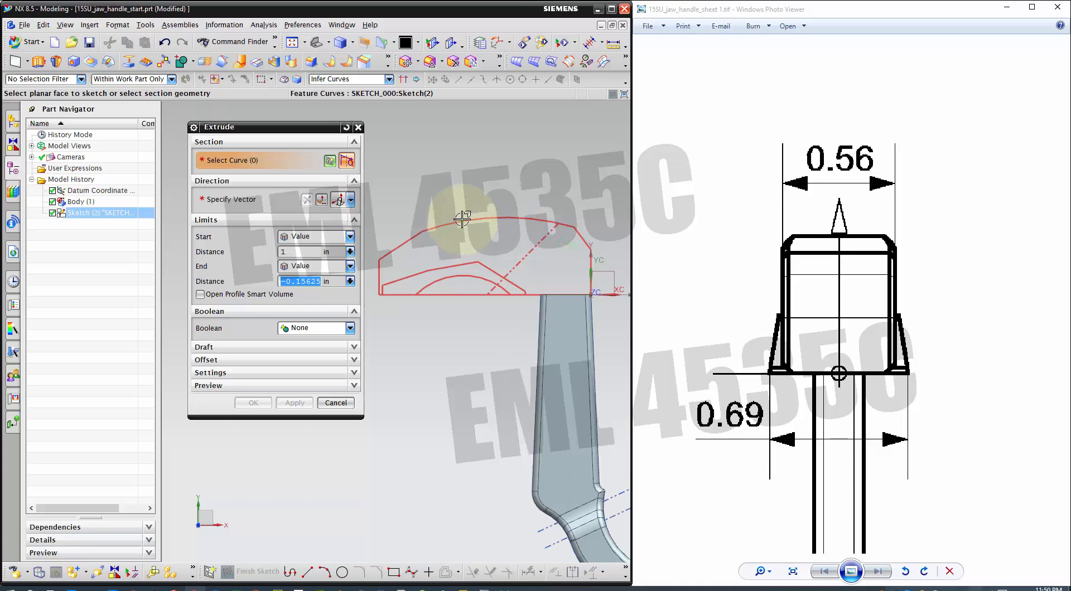
click(332, 80)
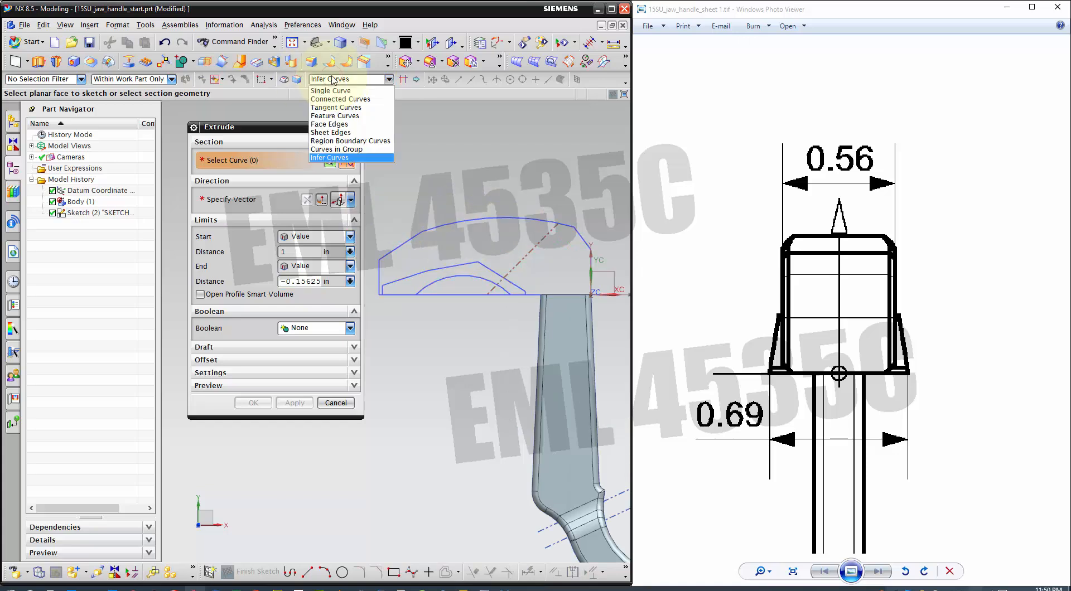
click(350, 141)
click(493, 228)
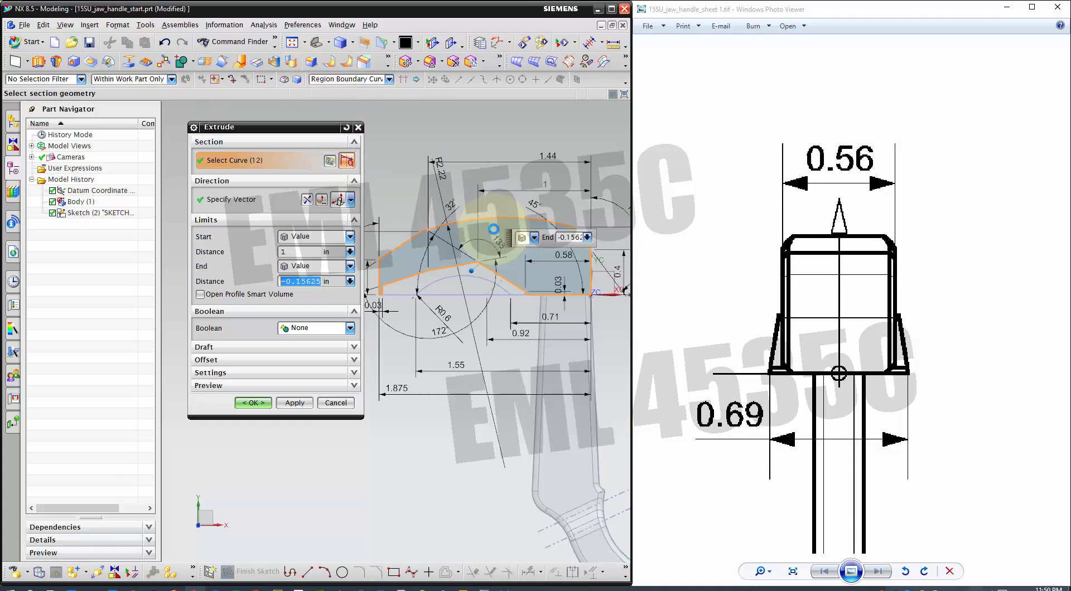
click(319, 222)
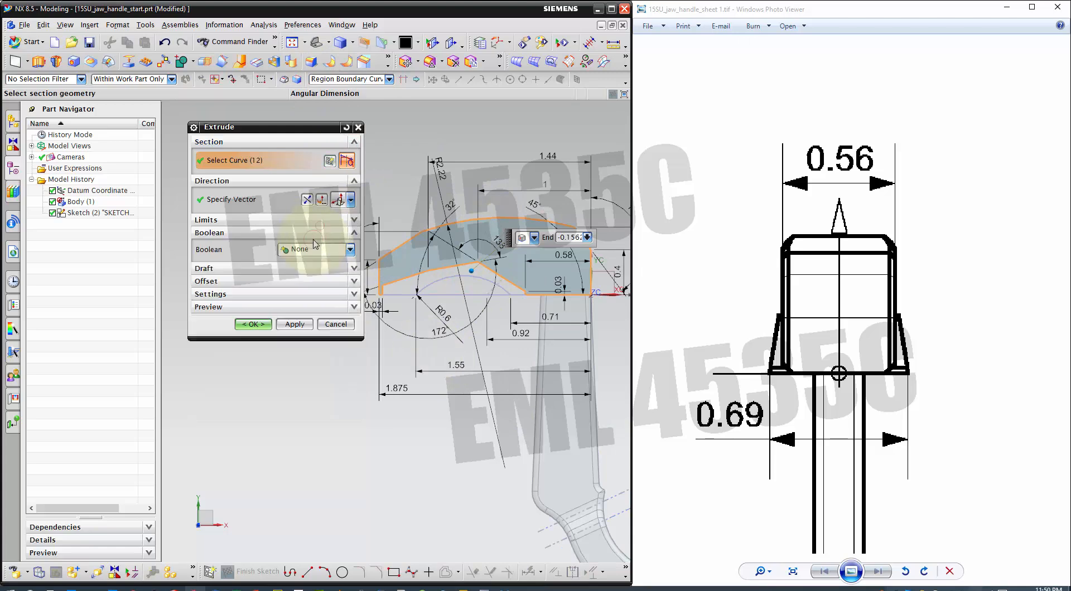
click(319, 220)
click(315, 236)
click(306, 258)
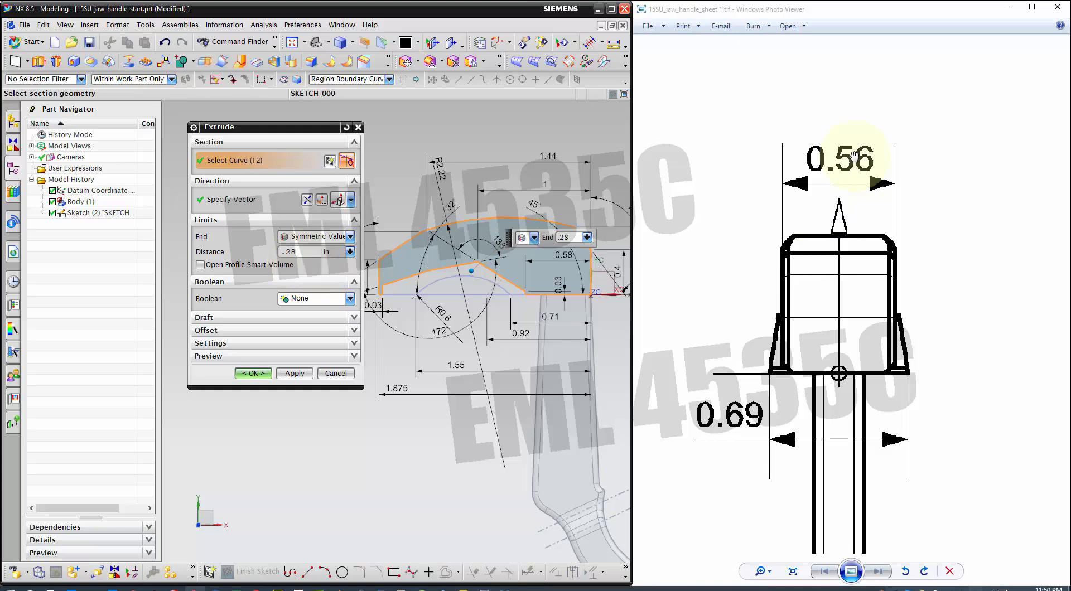
click(295, 373)
Extrude the inner profile region bordering the R0.6 arc with a symmetric distance of .69/2 in and no Boolean.
middle_drag(458, 372, 420, 280)
click(467, 293)
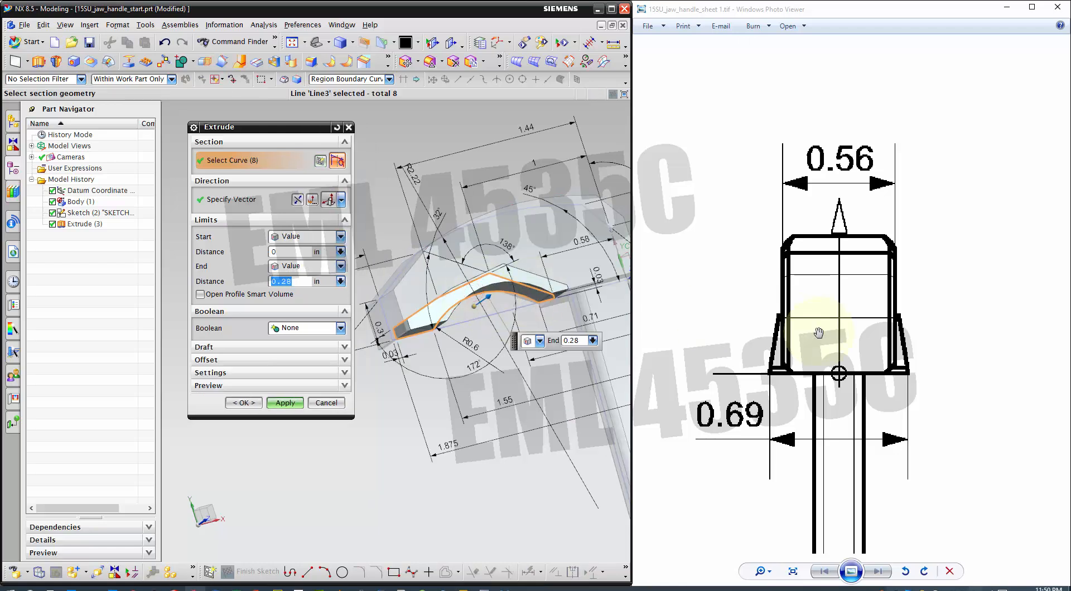
click(299, 239)
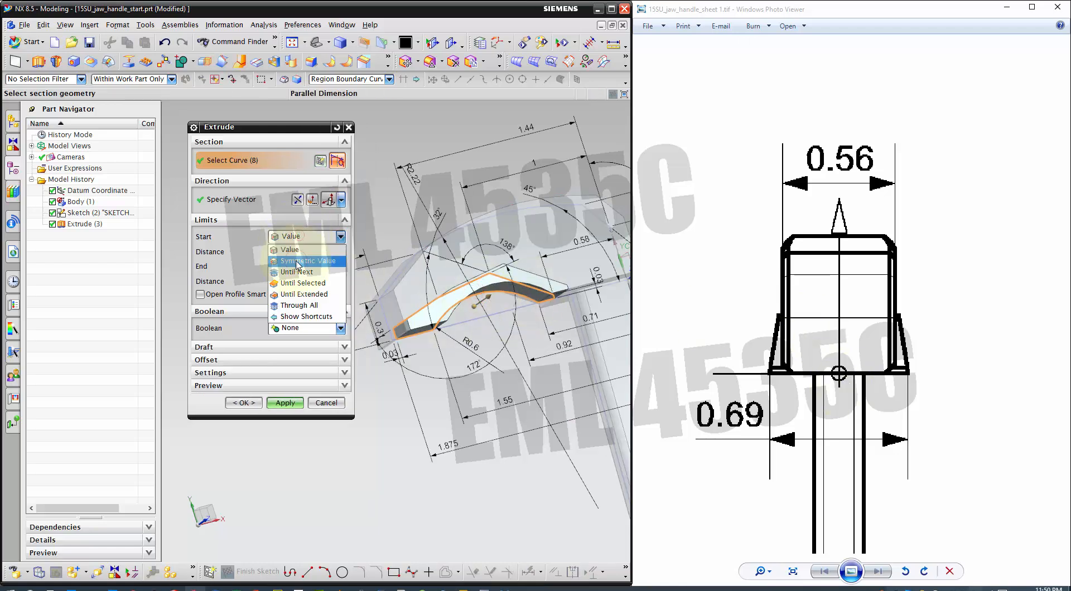
click(297, 262)
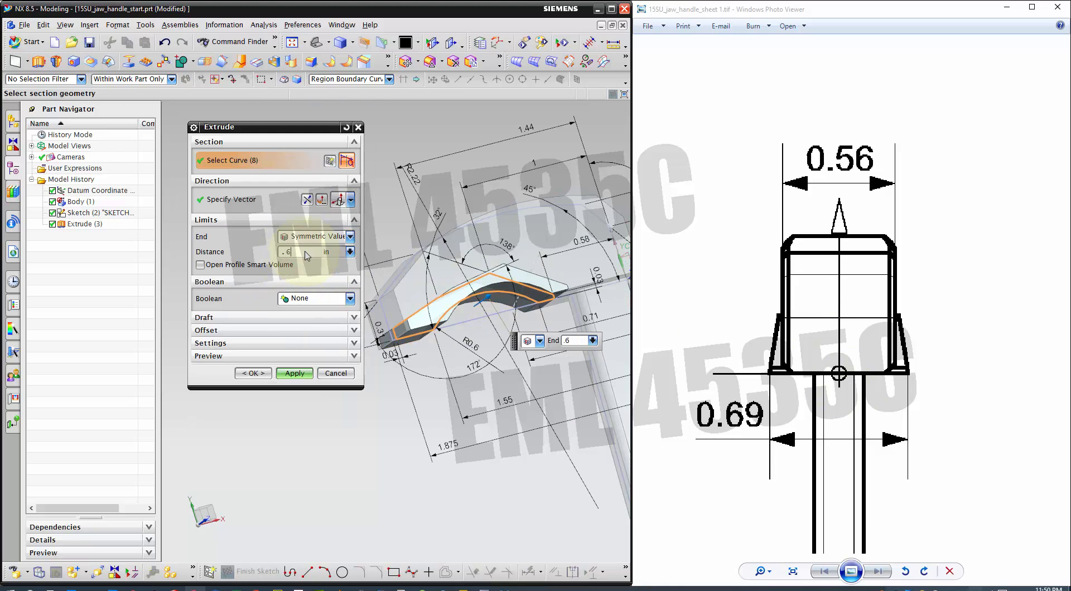
text(.69/2)
key(Return)
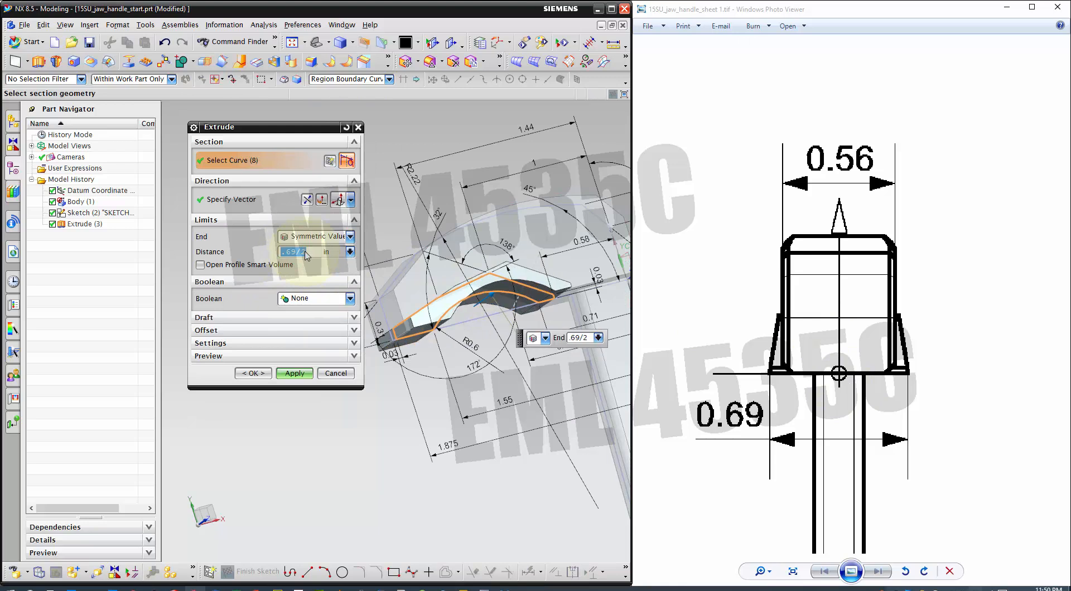
click(254, 373)
Switch the model display from shaded to wireframe.
middle_drag(256, 370, 430, 296)
click(455, 368)
middle_drag(455, 368, 458, 261)
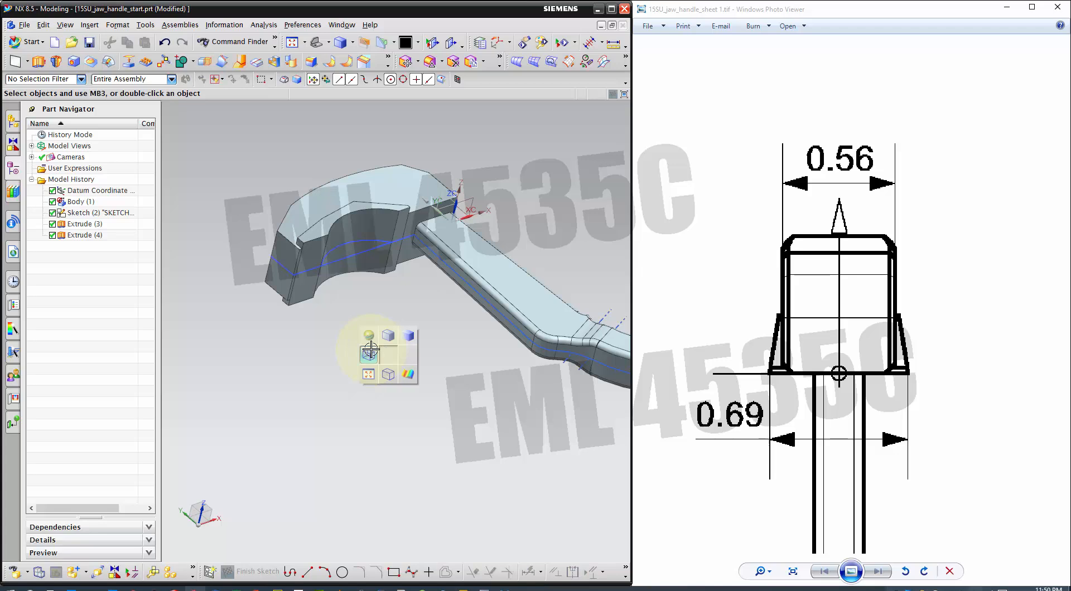
right_drag(370, 350, 368, 352)
mouse_move(406, 332)
middle_down()
mouse_move(432, 331)
mouse_move(438, 313)
middle_up()
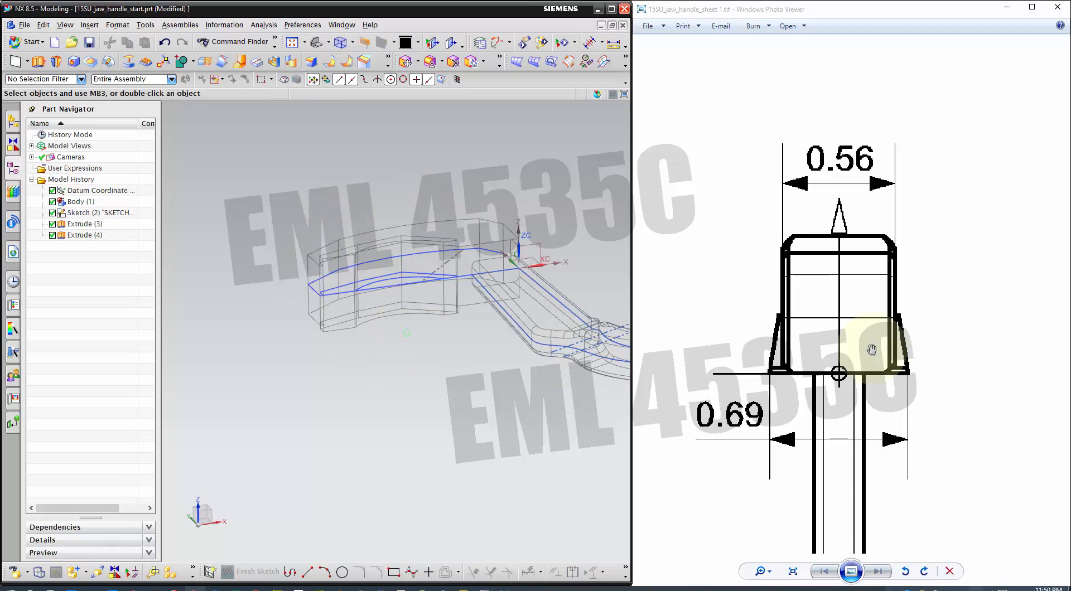
Create an inferred datum plane normal to the jaw sketch's 45° construction line at that line's lower endpoint.
scroll(890, 338, down, 5)
scroll(680, 156, up, 4)
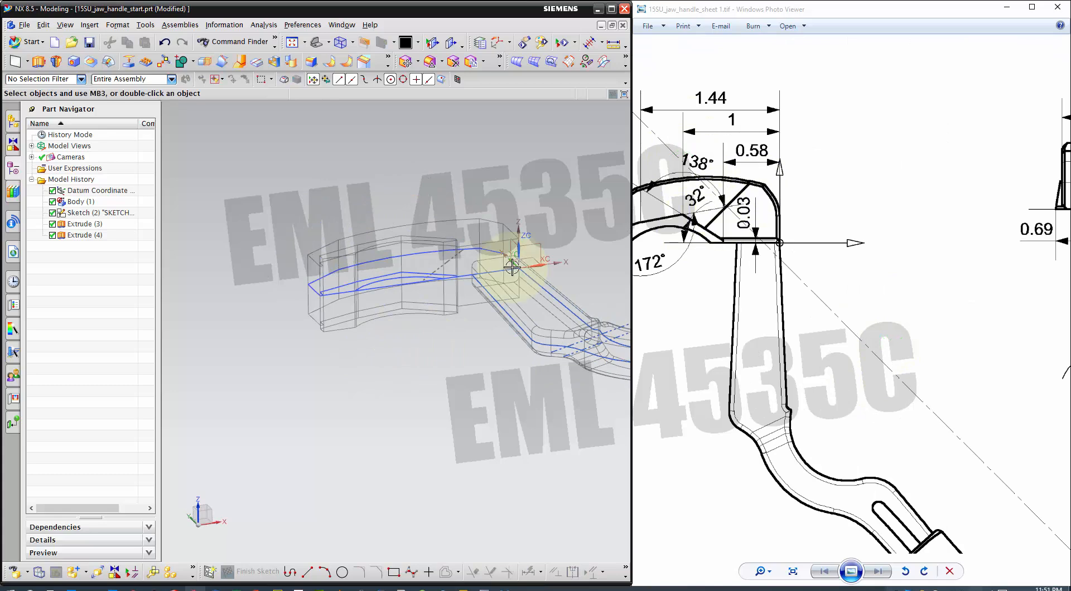
mouse_move(5, 62)
mouse_down()
mouse_move(16, 71)
mouse_move(5, 58)
mouse_up()
click(15, 63)
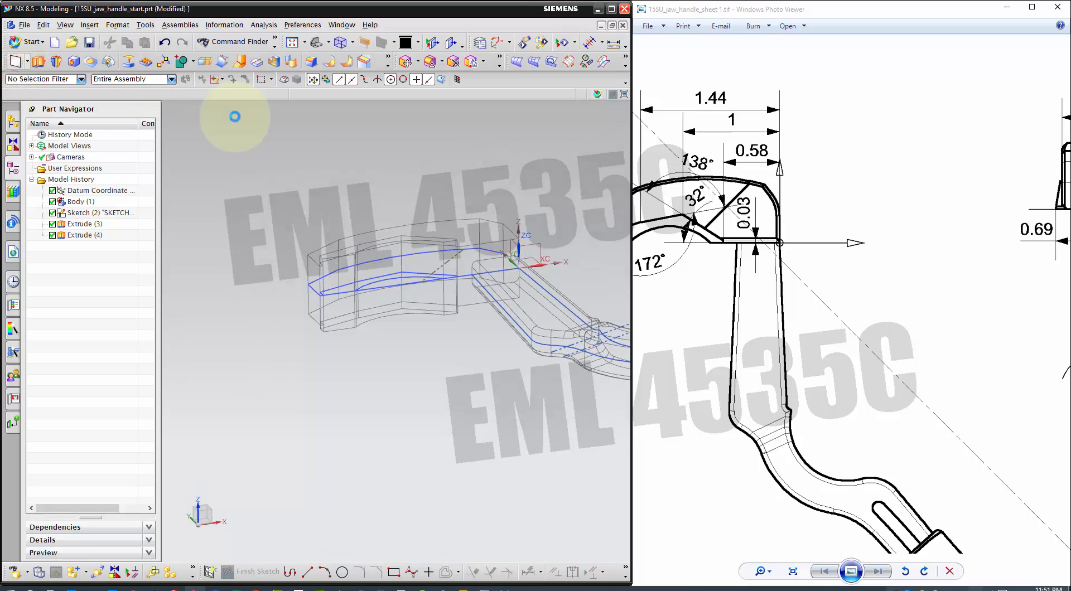
drag(209, 123, 155, 119)
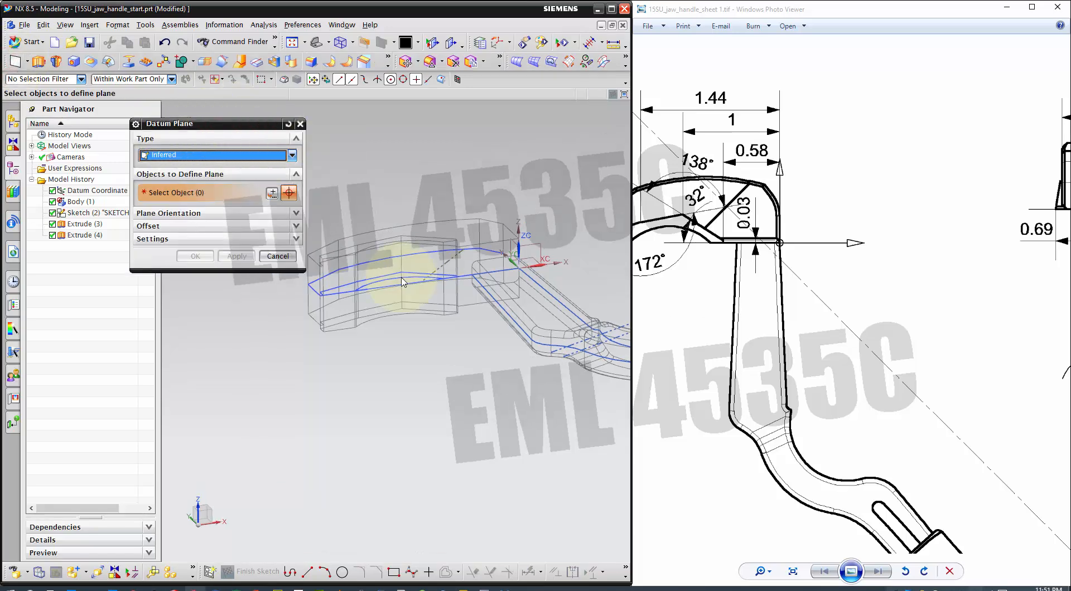
scroll(435, 287, down, 3)
scroll(404, 271, down, 3)
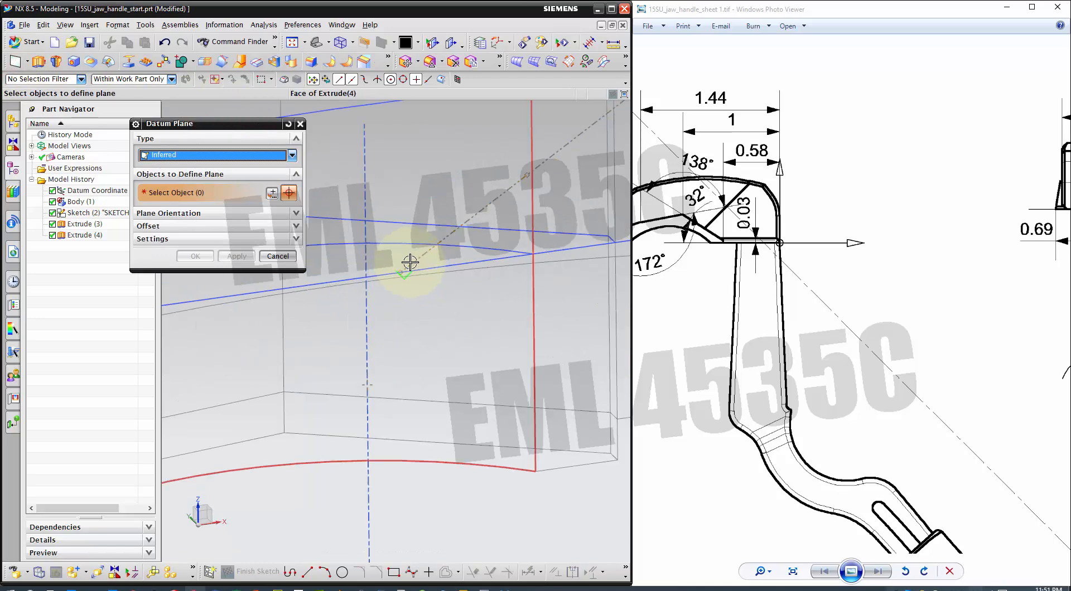
click(401, 271)
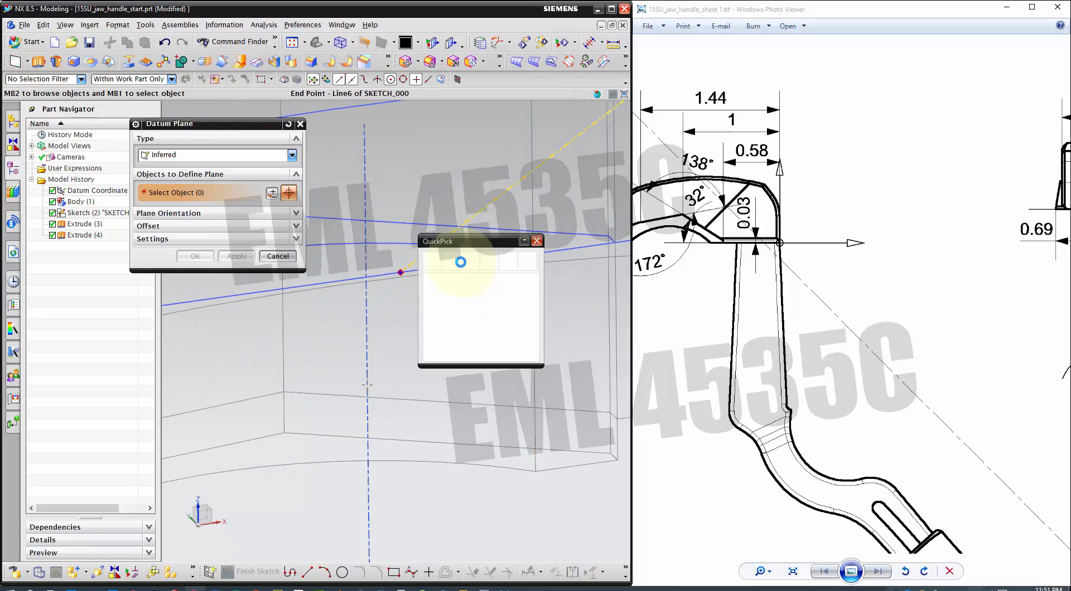
click(467, 280)
scroll(483, 318, up, 5)
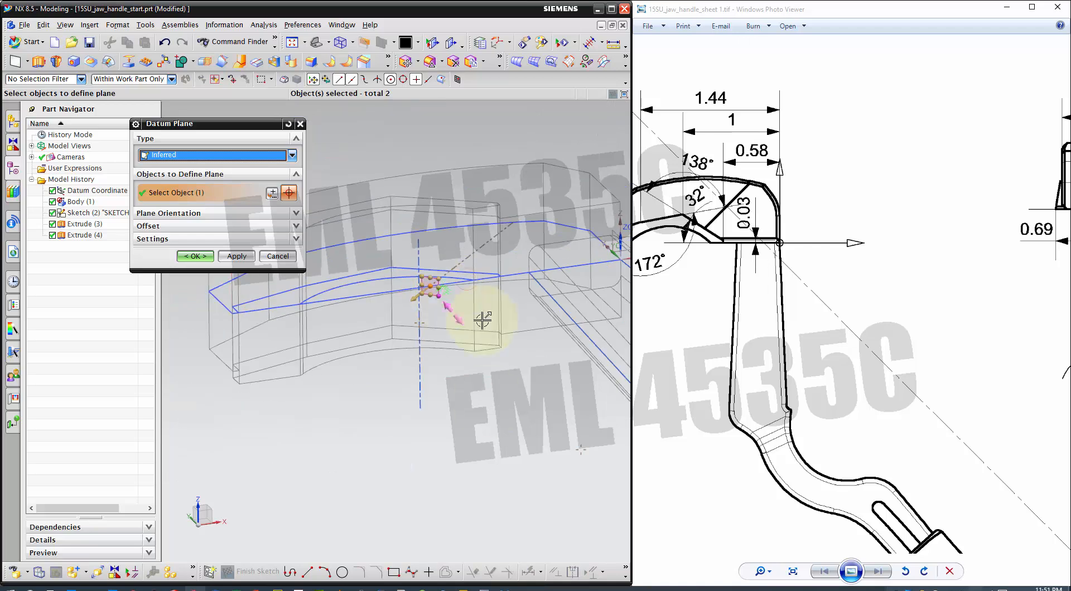
scroll(476, 384, down, 2)
scroll(471, 382, up, 2)
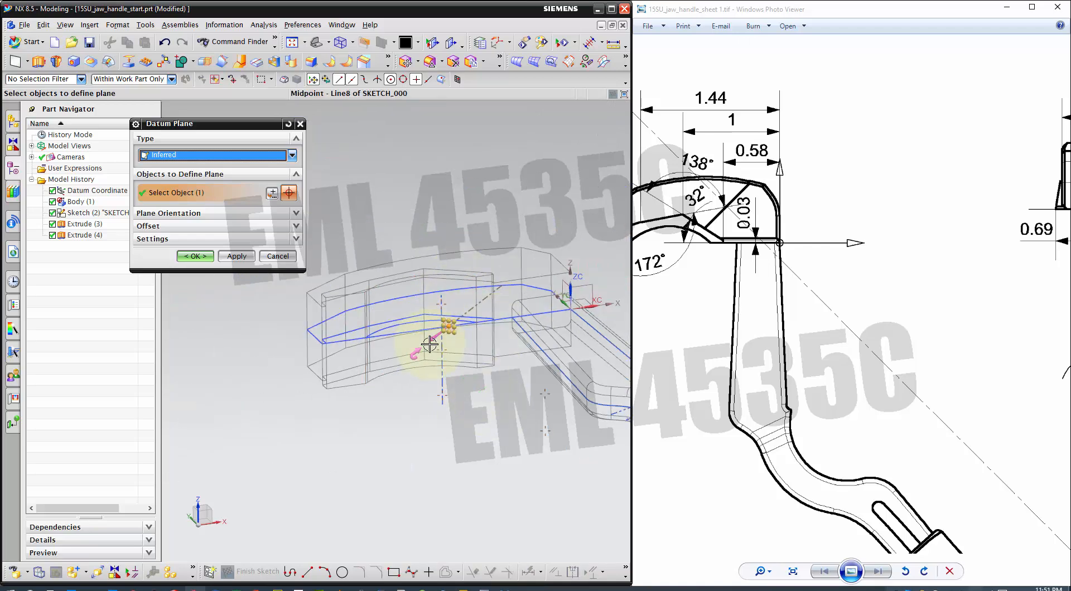
click(195, 256)
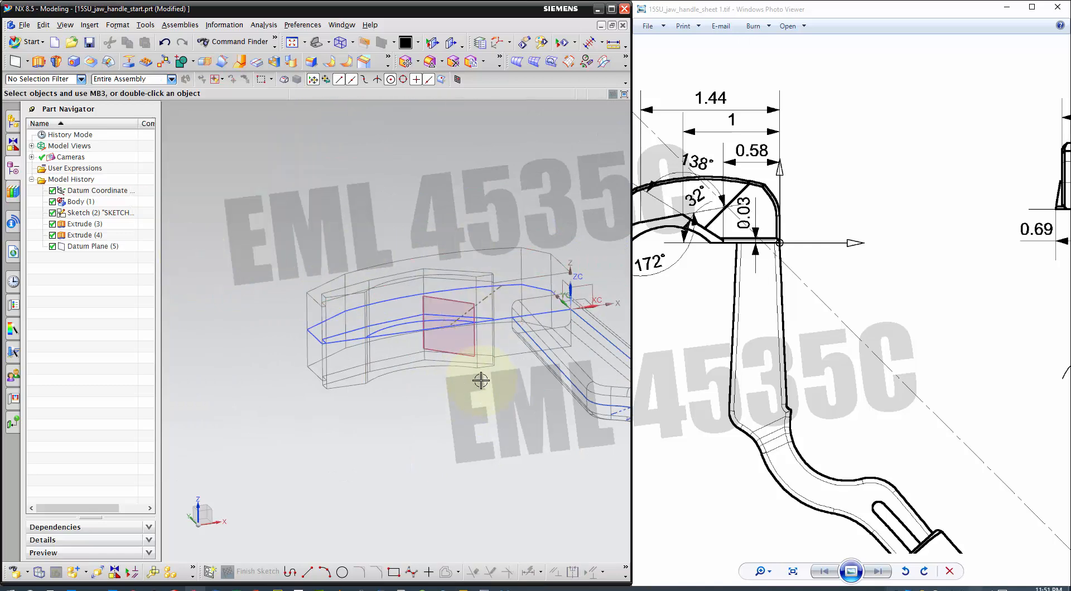
Create a sketch on the new datum plane with its origin at the lower endpoint of the 45° construction line.
click(456, 301)
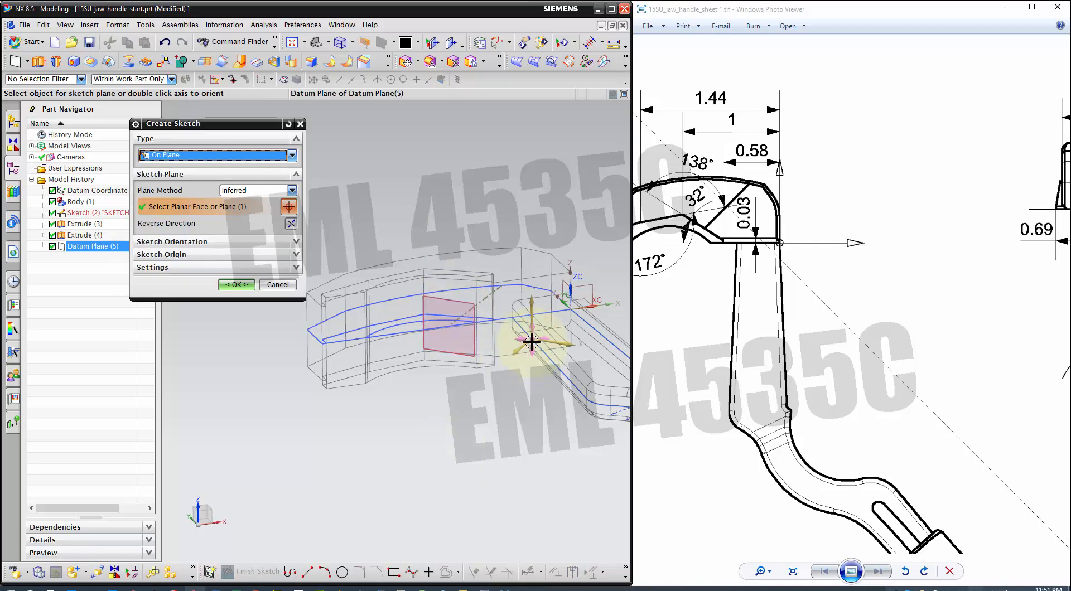
scroll(531, 341, up, 3)
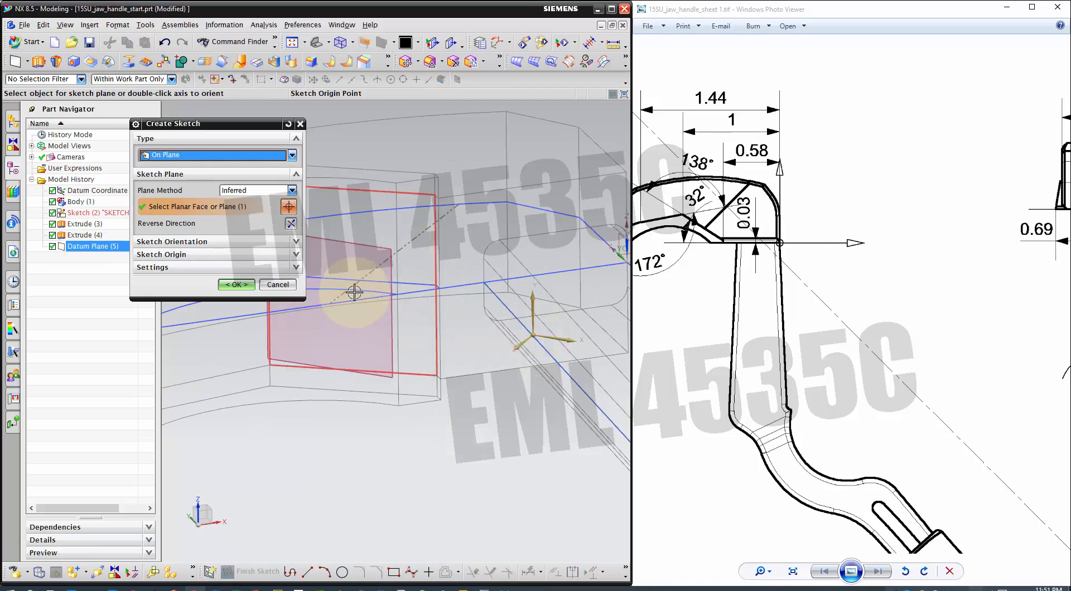
drag(532, 335, 334, 302)
scroll(590, 321, down, 2)
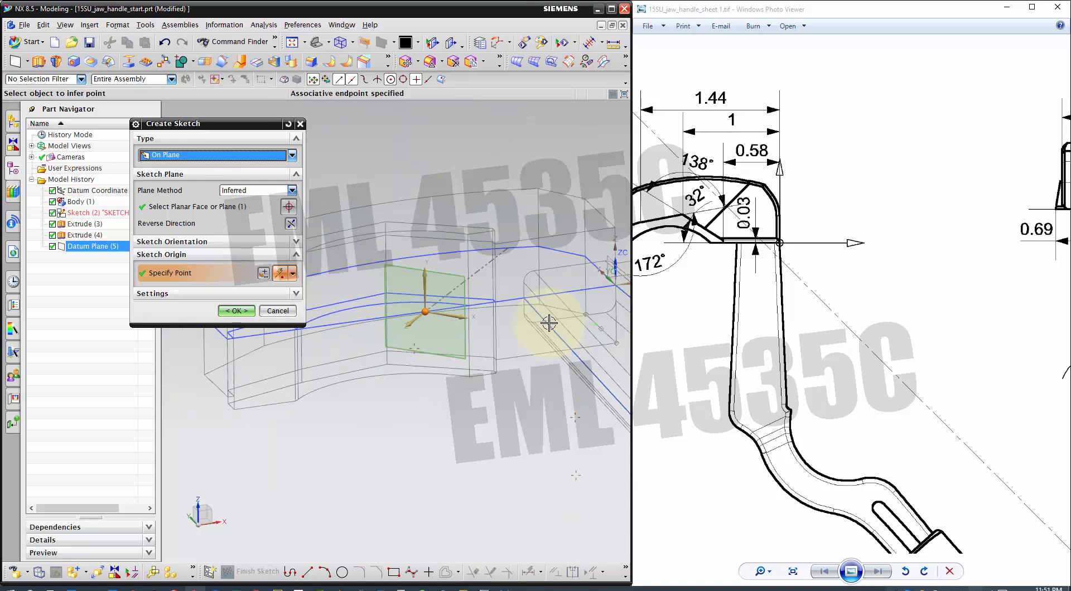
click(236, 311)
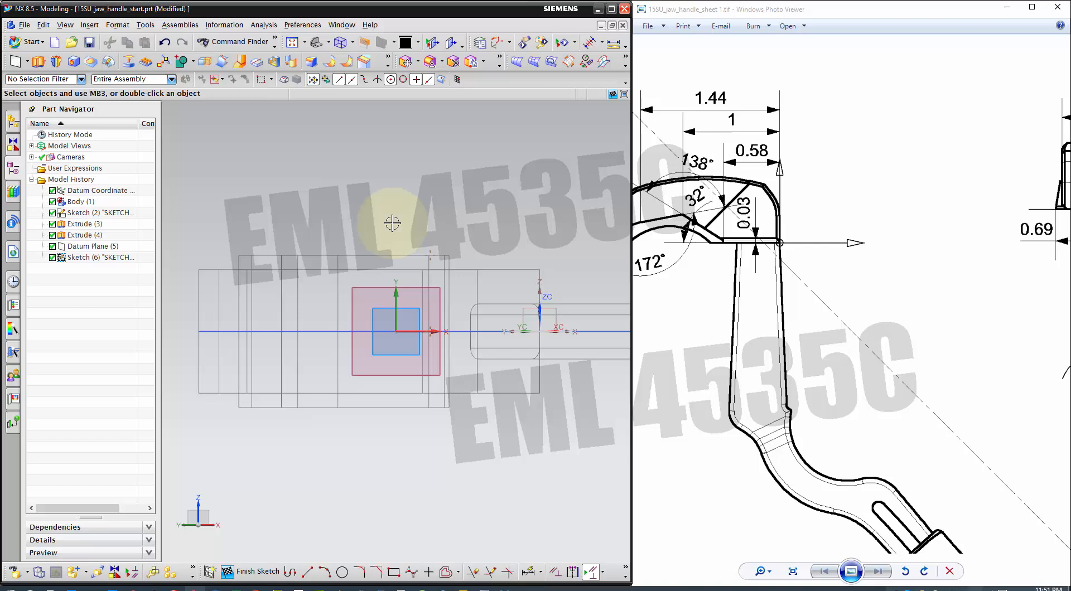
middle_drag(421, 253, 490, 375)
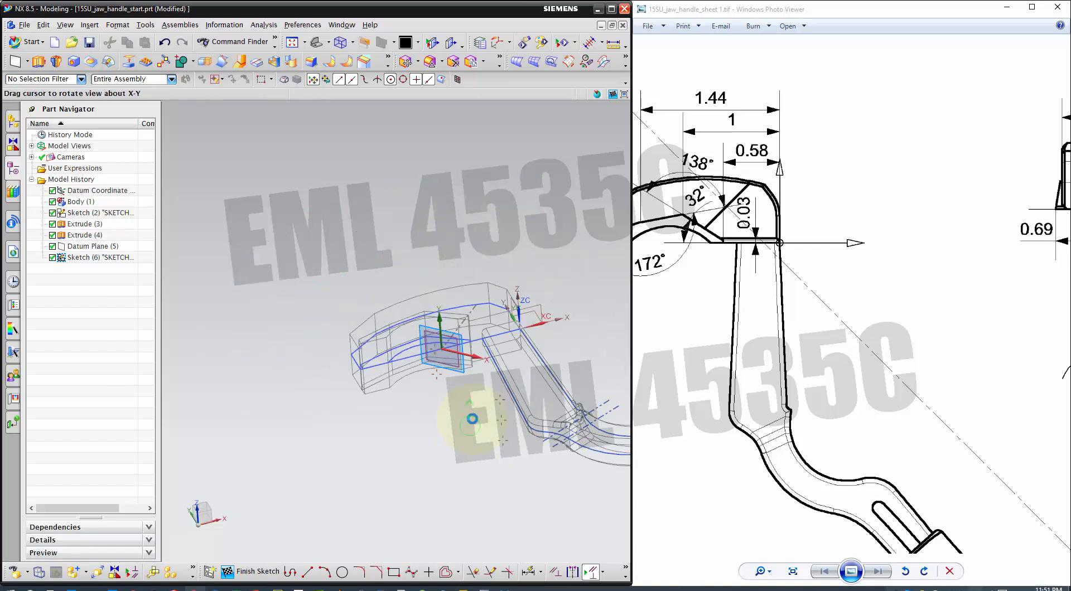
middle_drag(471, 419, 456, 406)
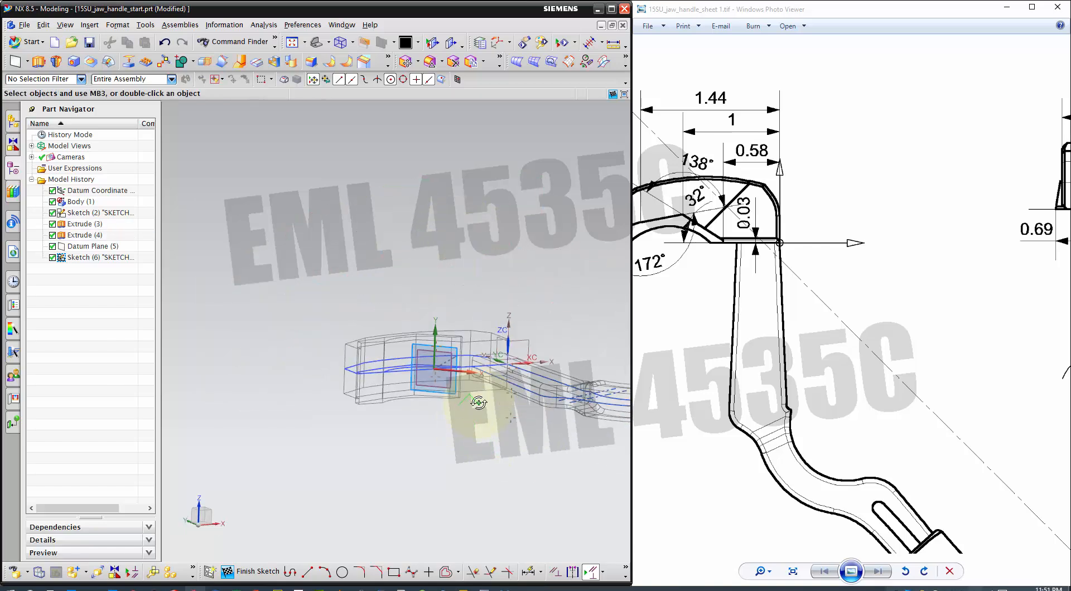
right_click(257, 284)
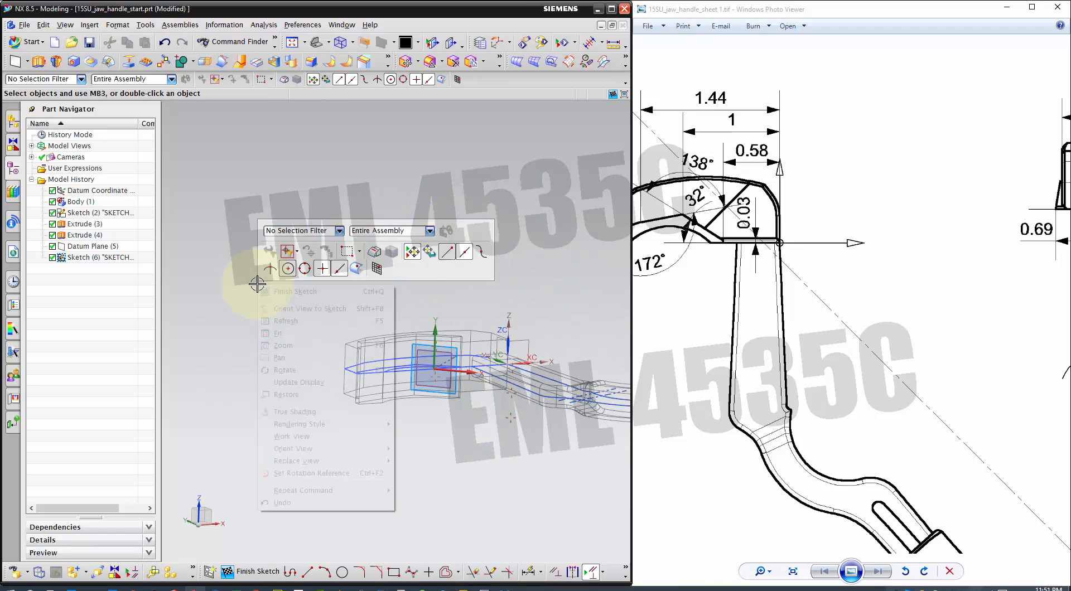
click(282, 304)
scroll(383, 306, up, 3)
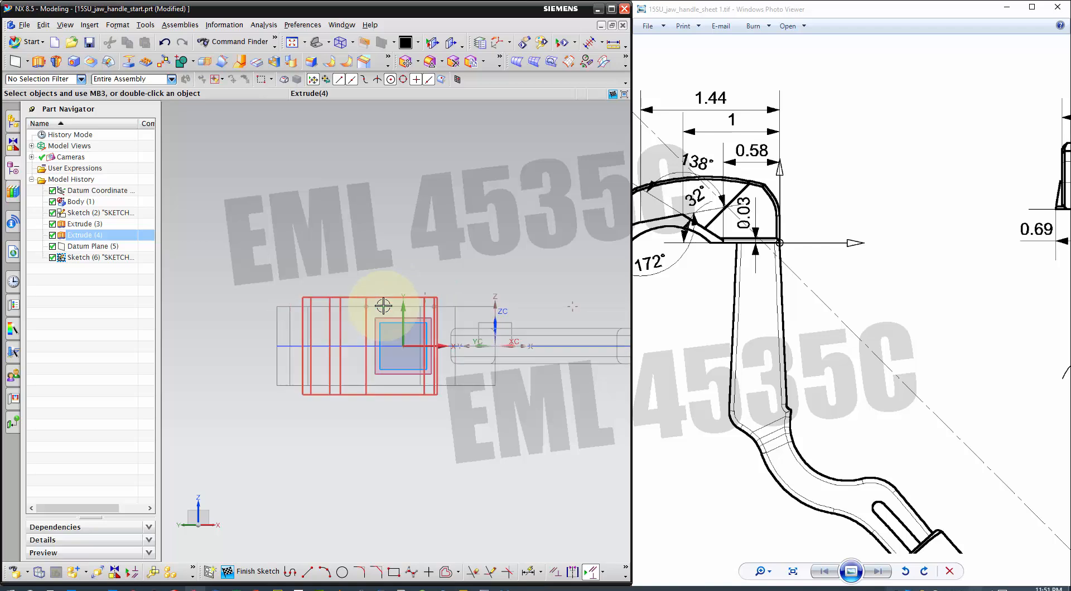
Examine Section E-E's side angles and the location of its section line through the jaw in the reference drawing.
mouse_move(768, 287)
mouse_down()
mouse_move(848, 301)
mouse_move(875, 279)
mouse_up()
scroll(903, 265, down, 5)
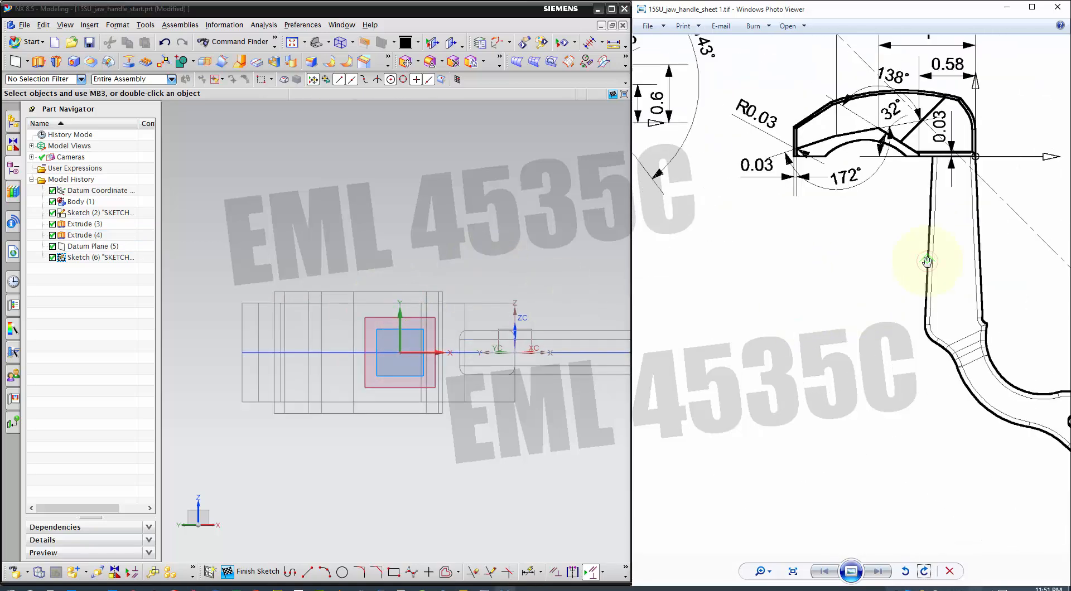
scroll(738, 313, up, 5)
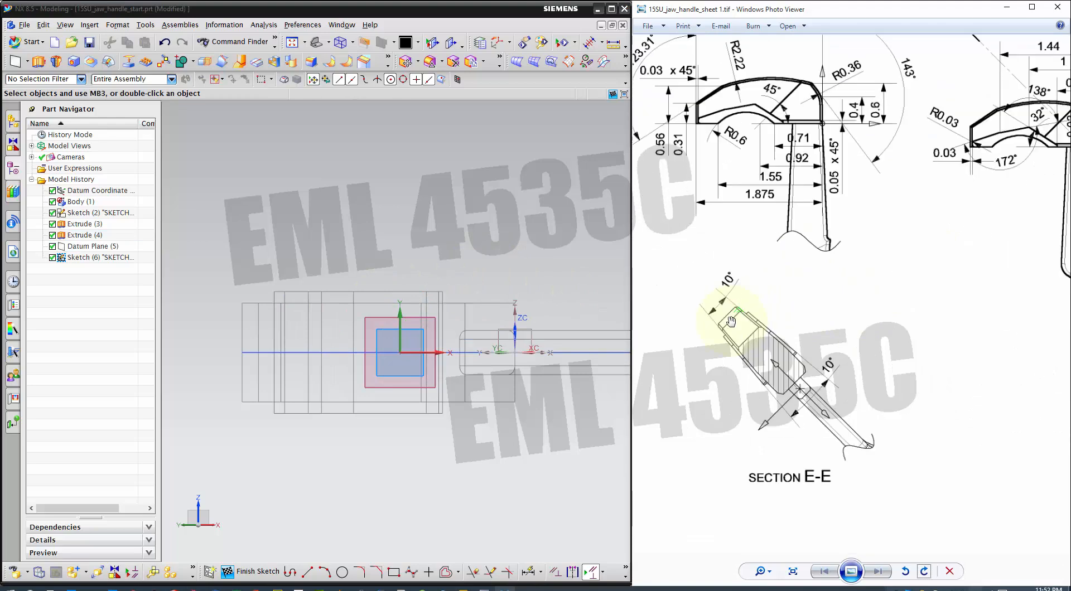
scroll(718, 314, up, 1)
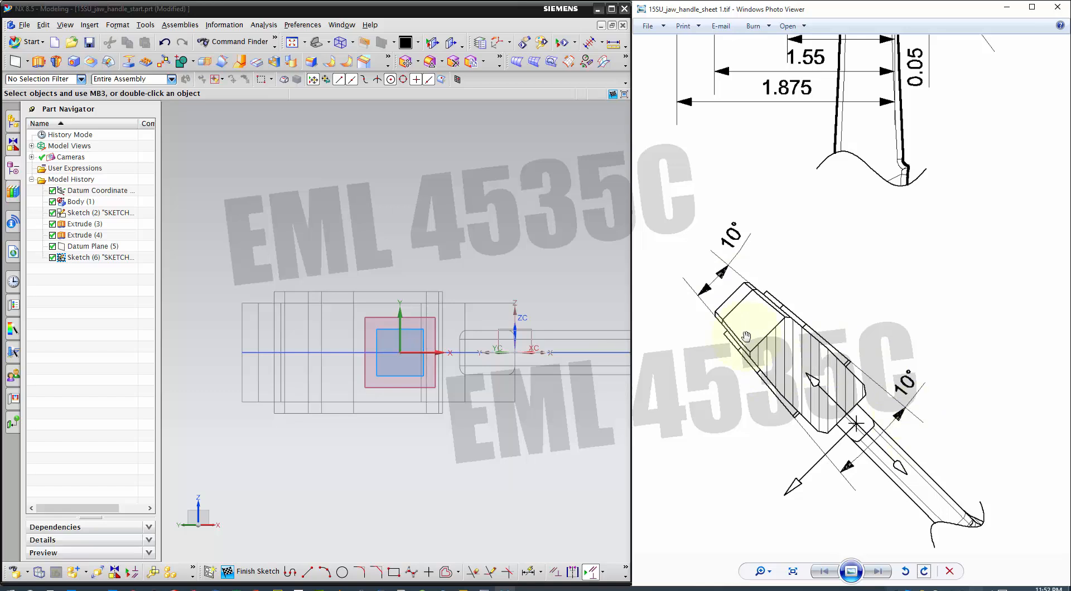
scroll(721, 362, down, 5)
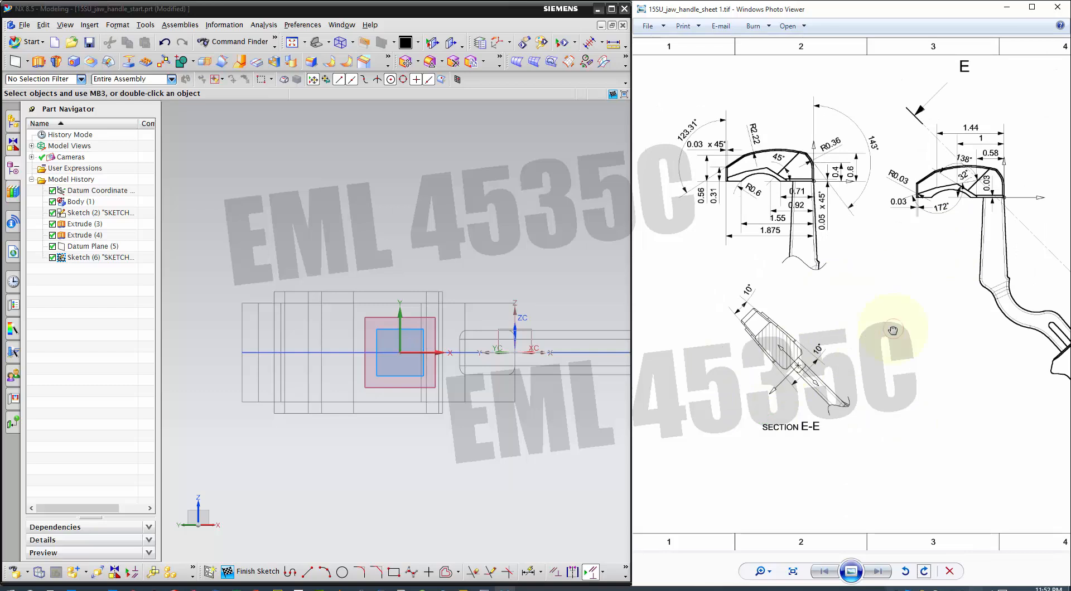
drag(892, 330, 772, 377)
mouse_move(917, 217)
mouse_down()
mouse_move(771, 198)
mouse_move(785, 212)
mouse_up()
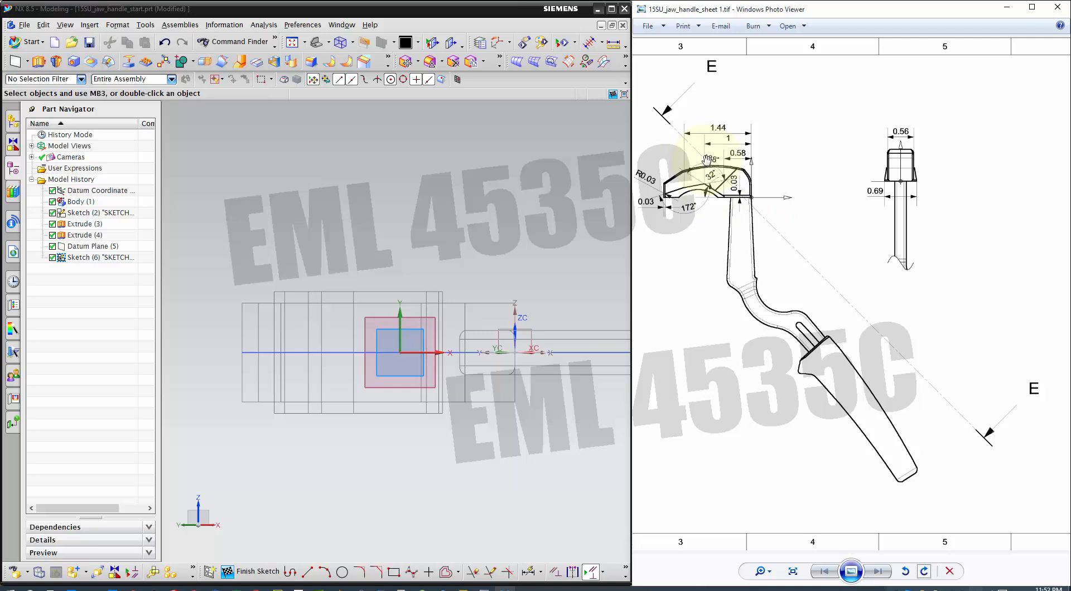
scroll(723, 177, up, 2)
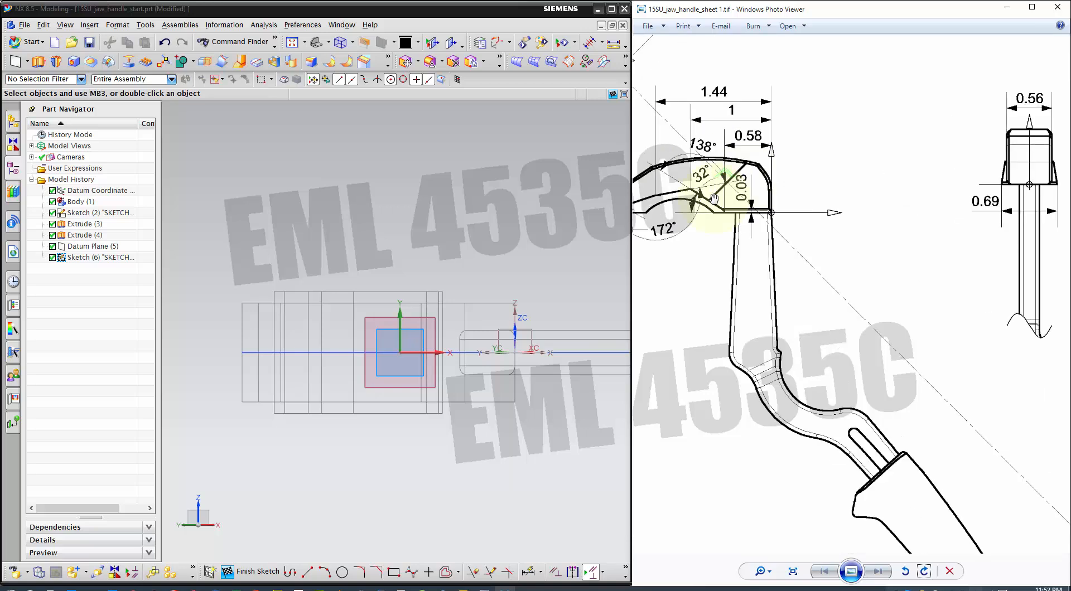
scroll(817, 288, down, 3)
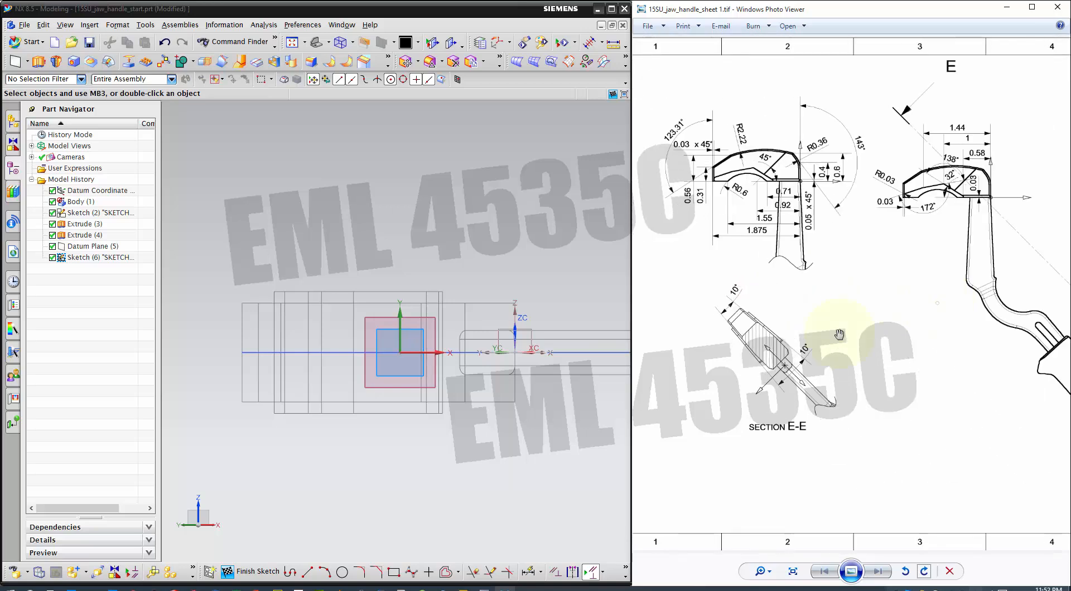
Draw a line from the handle-side upper corner of the wider jaw extrusion, sloping down about 5° past the jaw's tip.
scroll(762, 355, up, 3)
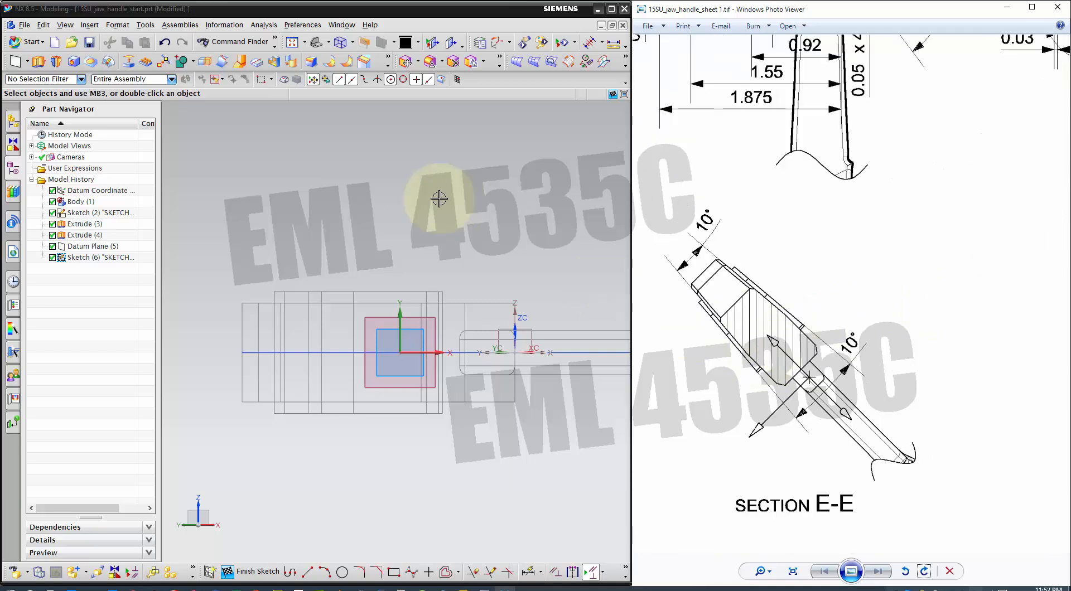
click(307, 574)
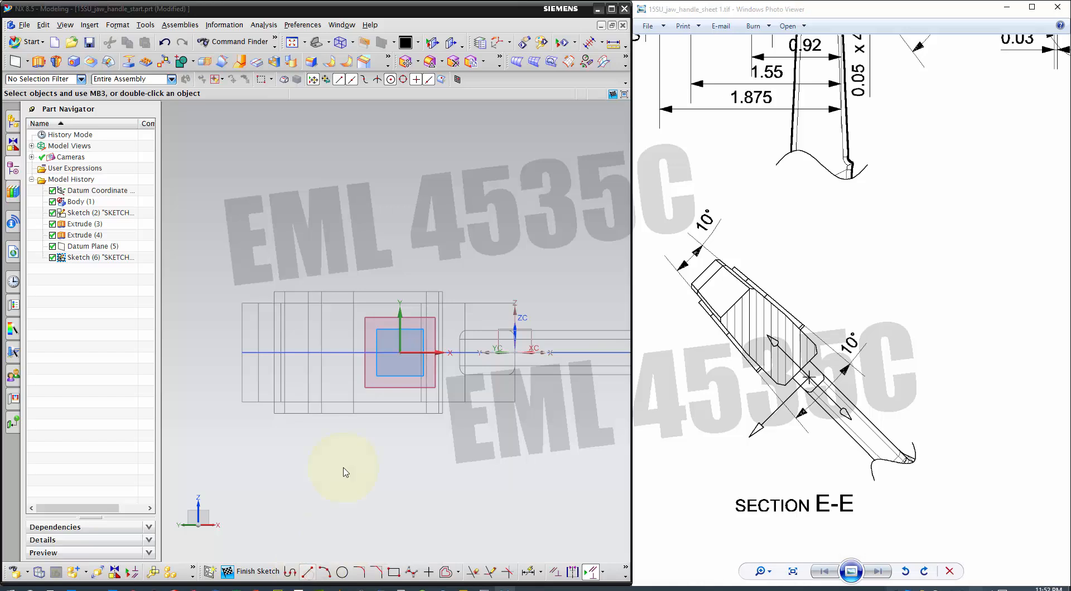
scroll(439, 276, up, 1)
click(444, 290)
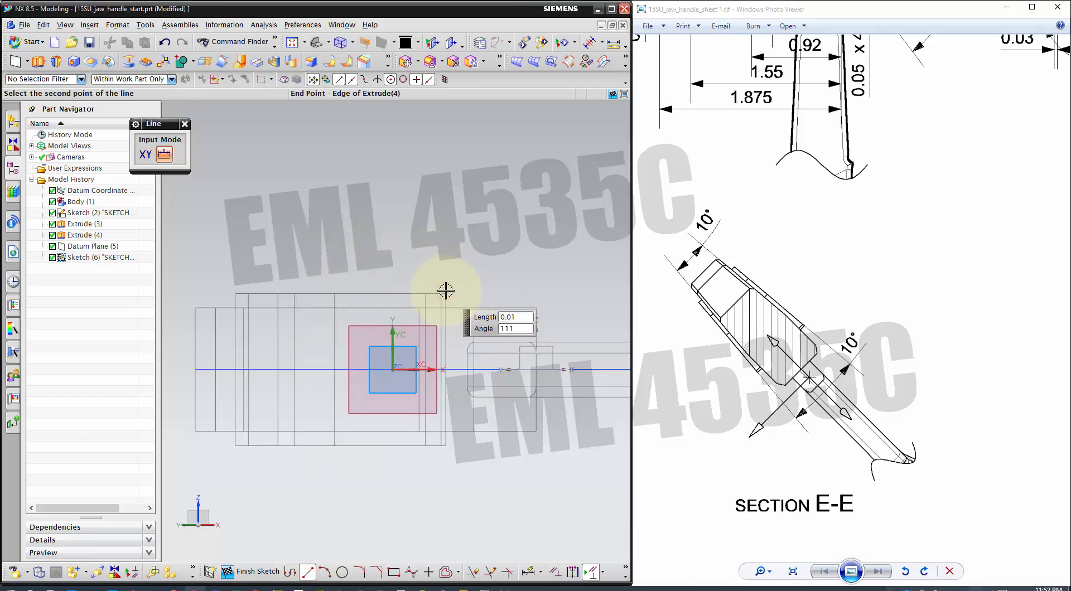
scroll(561, 247, down, 3)
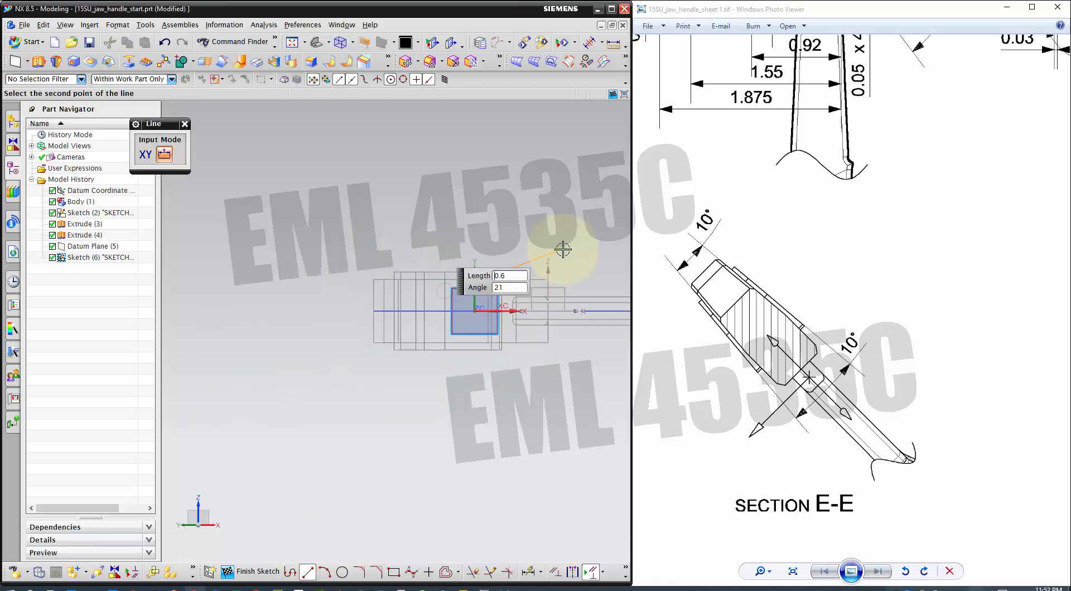
click(287, 293)
scroll(546, 353, up, 1)
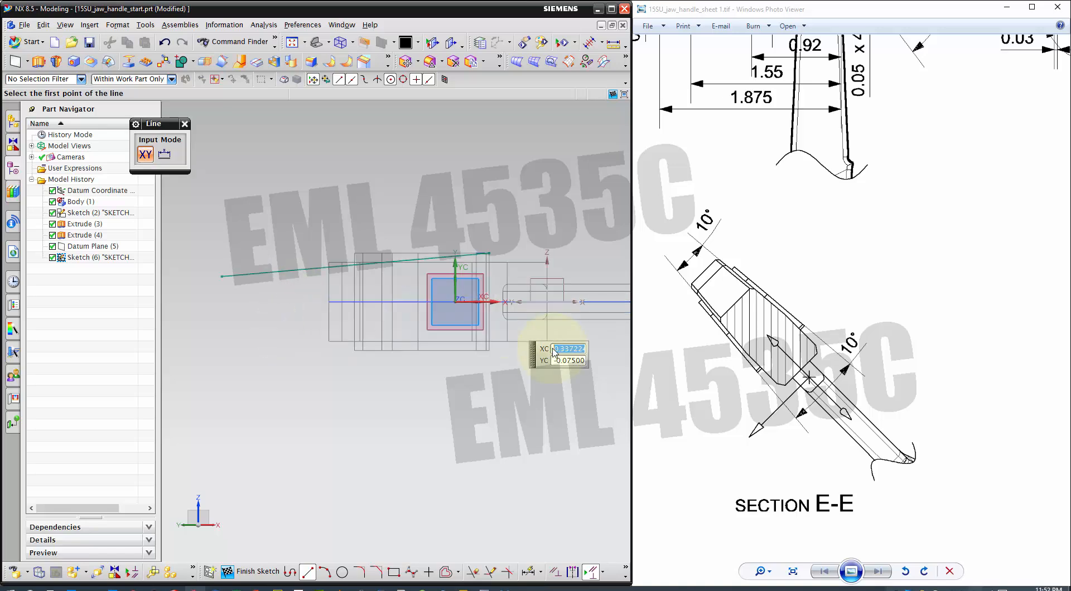
Draw a second line parallel below the first, starting on the narrower extrusion's upper edge above the sketch origin and ending past the tip.
scroll(448, 310, up, 3)
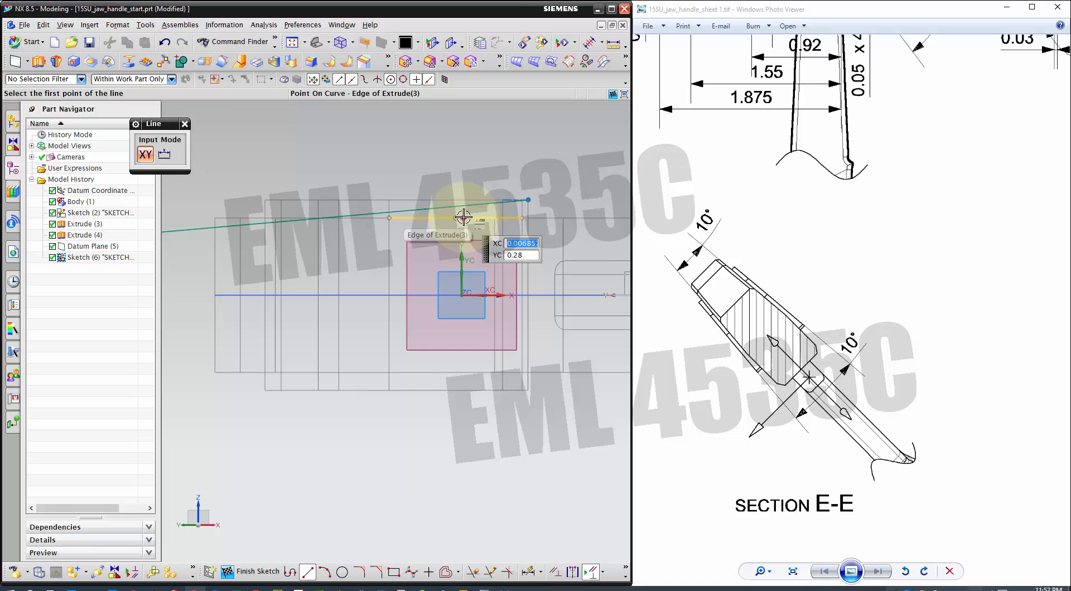
scroll(842, 424, down, 3)
scroll(803, 111, up, 2)
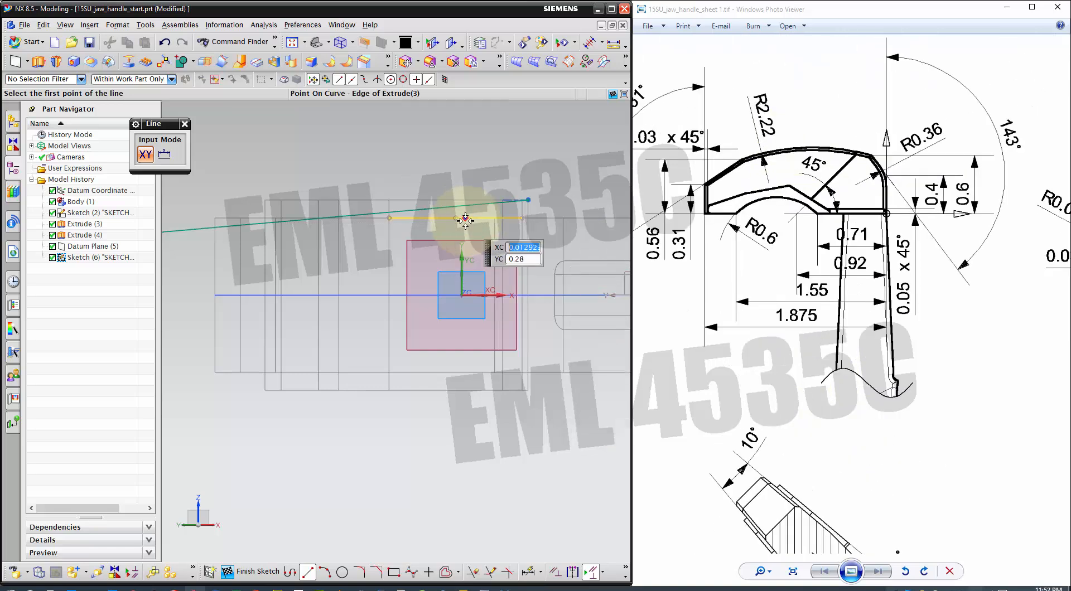
scroll(466, 221, down, 3)
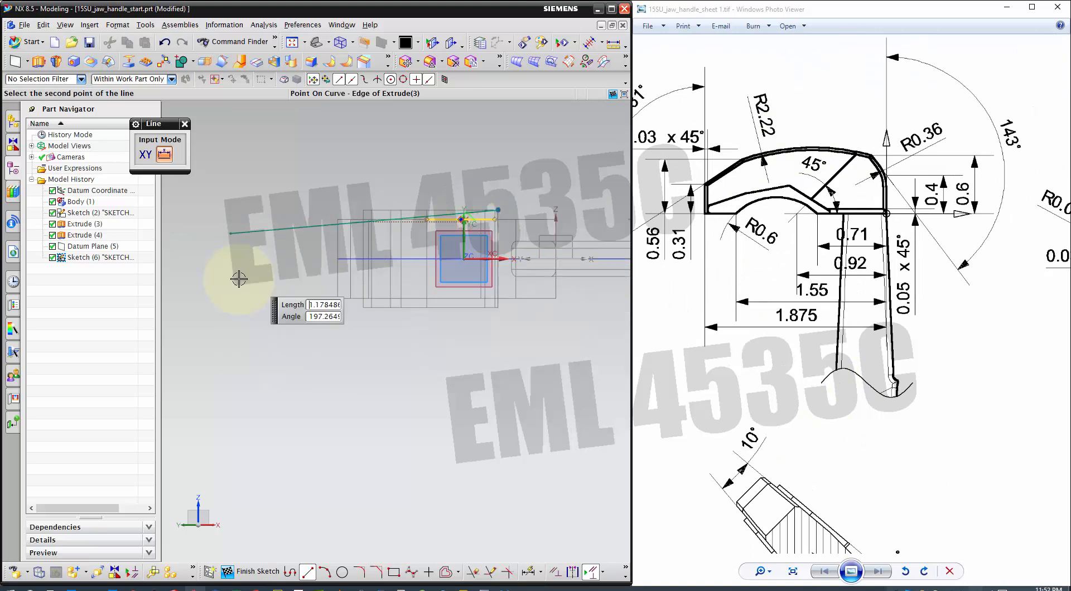
click(221, 252)
click(185, 121)
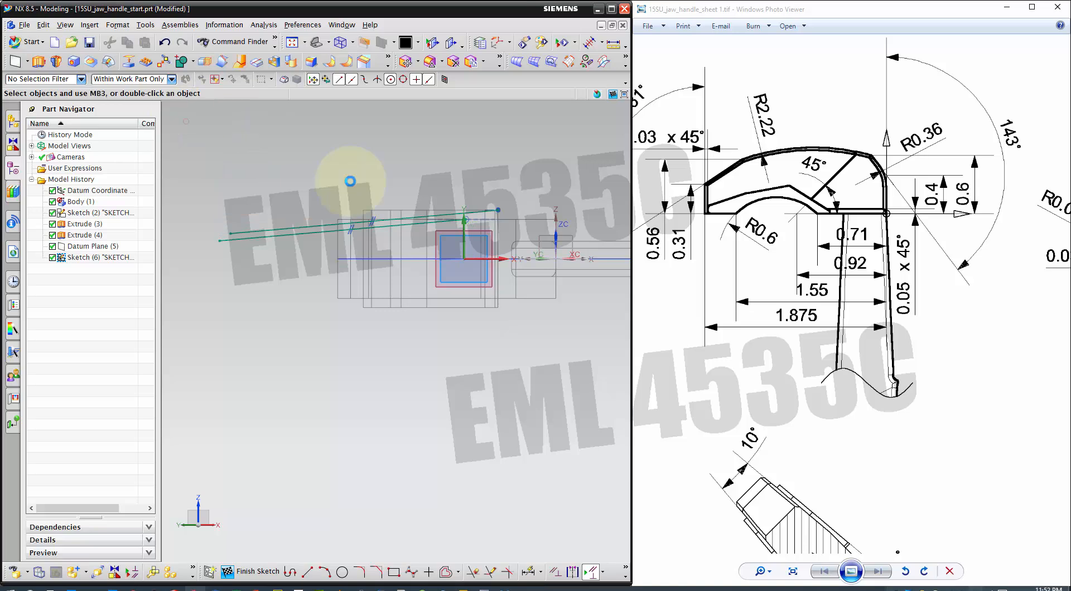
Orient the view to the sketch and constrain the lower line's handle-side endpoint onto the sketch's vertical axis with Point on Curve.
scroll(383, 186, up, 3)
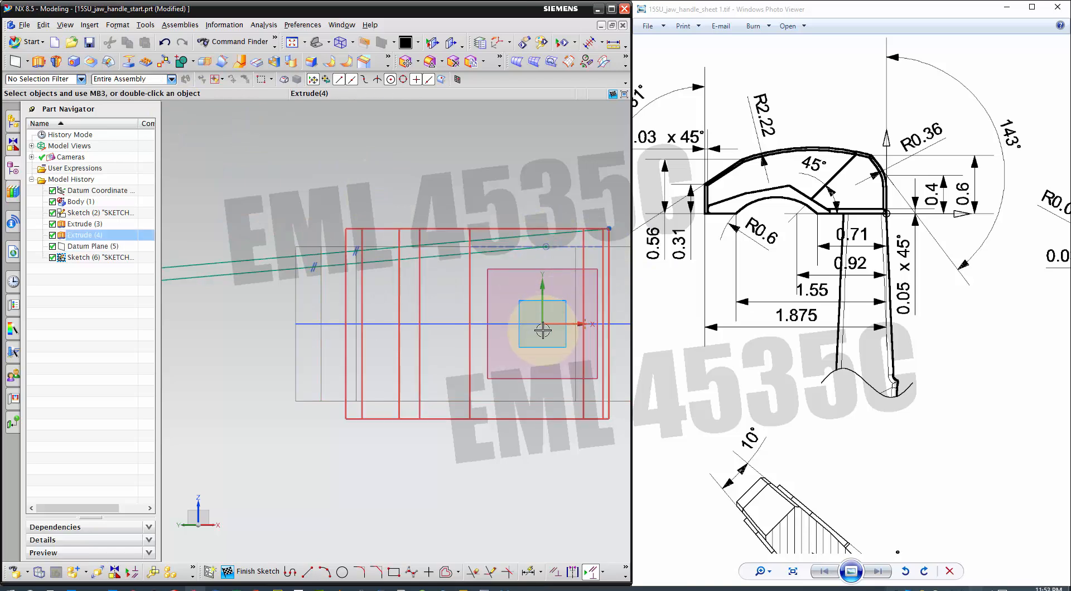
mouse_move(610, 318)
middle_down()
mouse_move(626, 294)
mouse_move(626, 306)
middle_up()
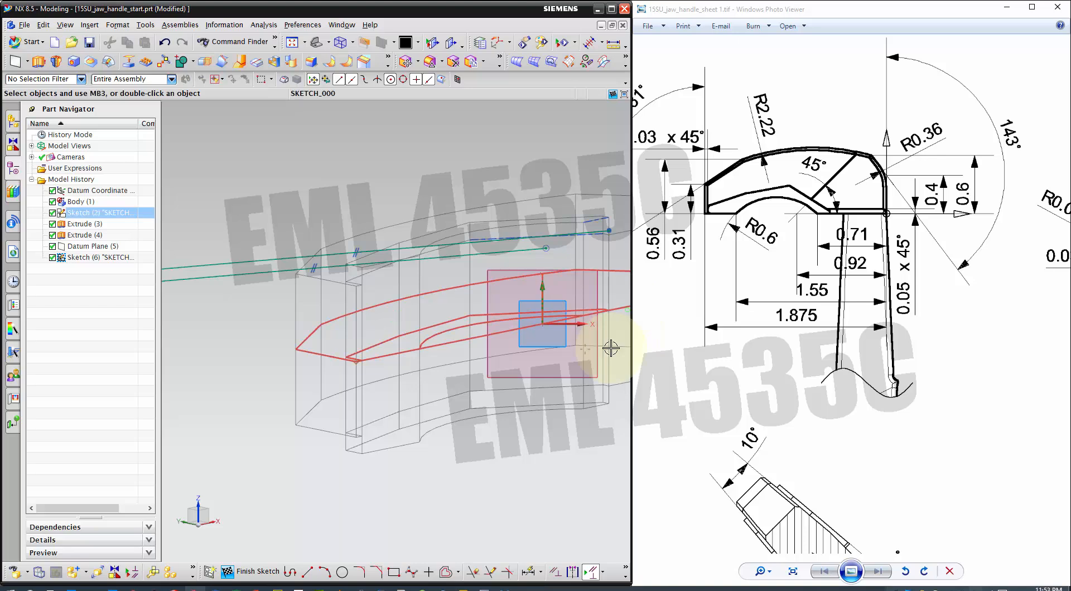
middle_drag(623, 343, 623, 353)
click(548, 277)
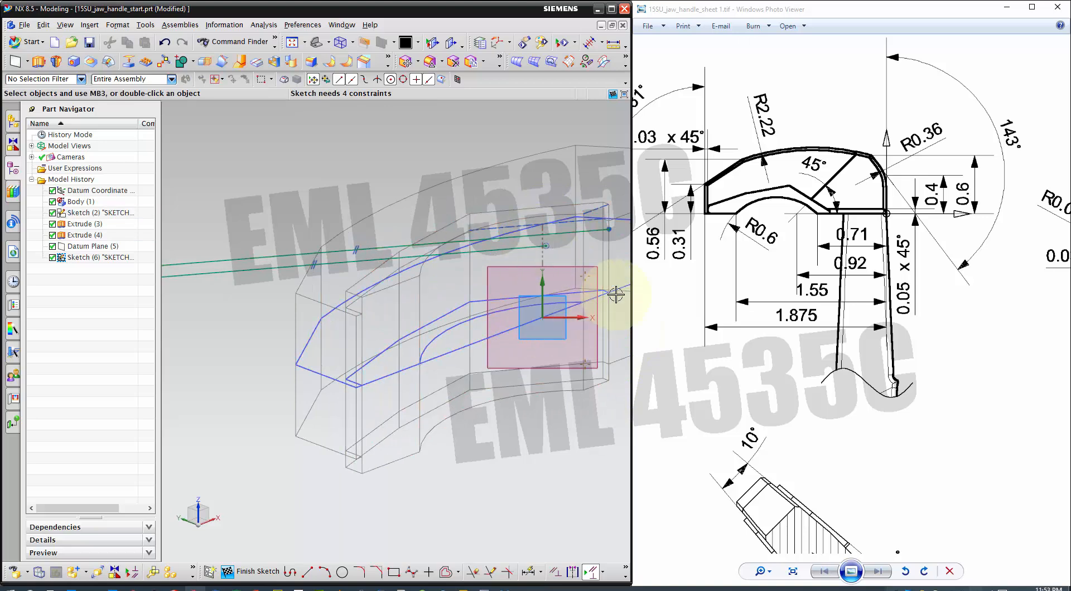
mouse_move(622, 262)
middle_down()
mouse_move(619, 283)
mouse_move(622, 254)
middle_up()
right_click(476, 166)
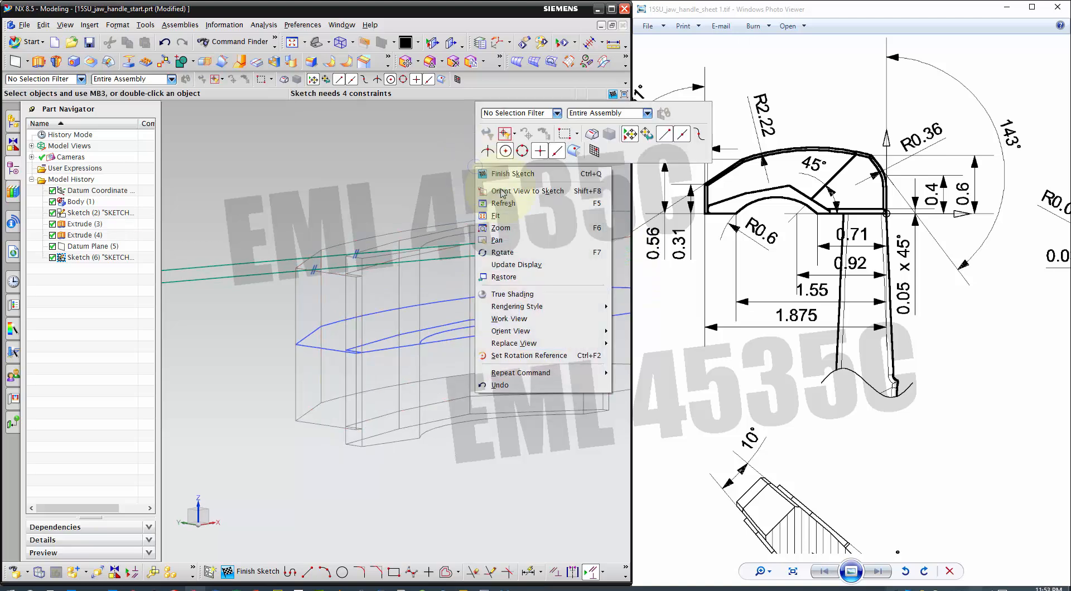
click(538, 192)
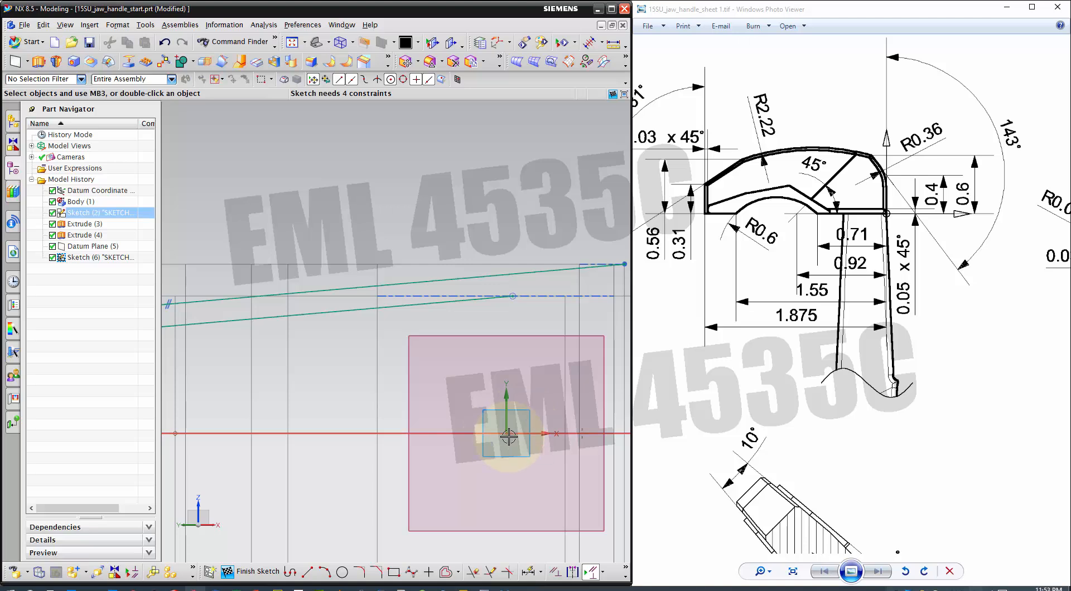
click(555, 572)
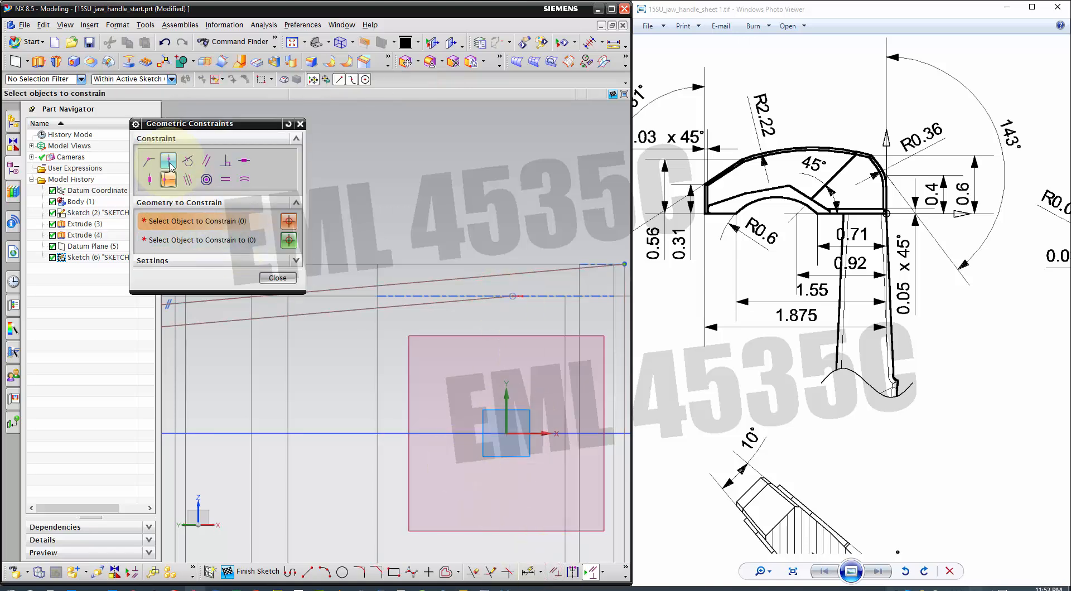
click(169, 161)
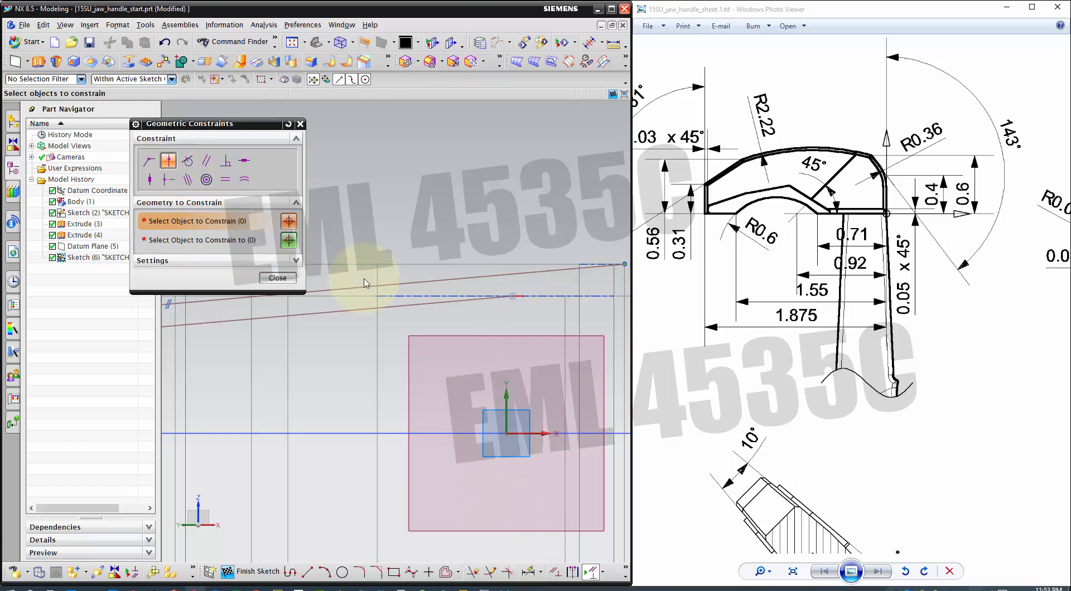
click(513, 295)
click(219, 222)
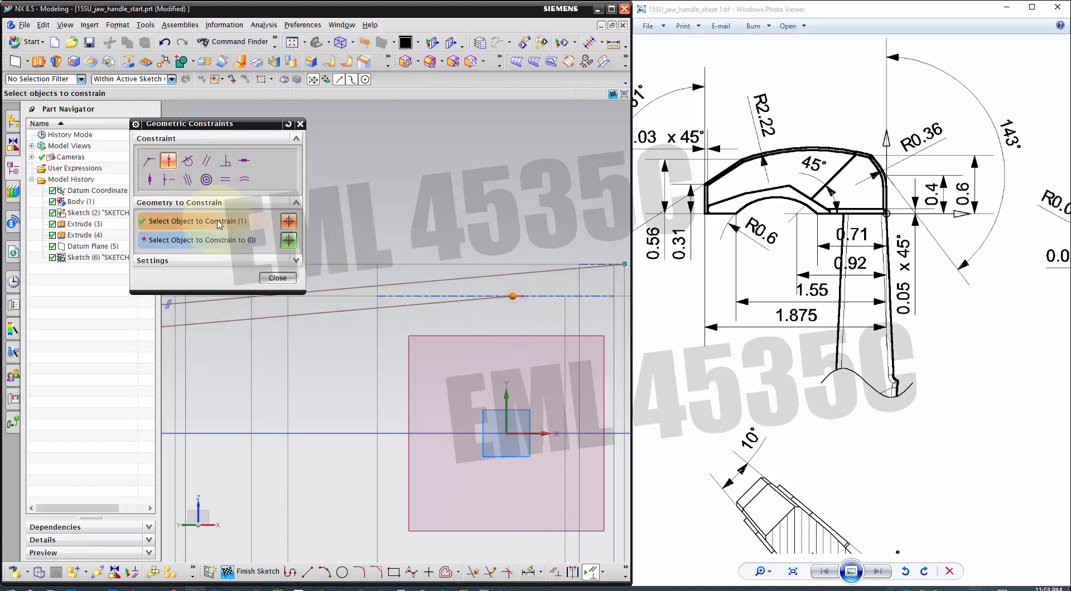
click(208, 247)
click(506, 396)
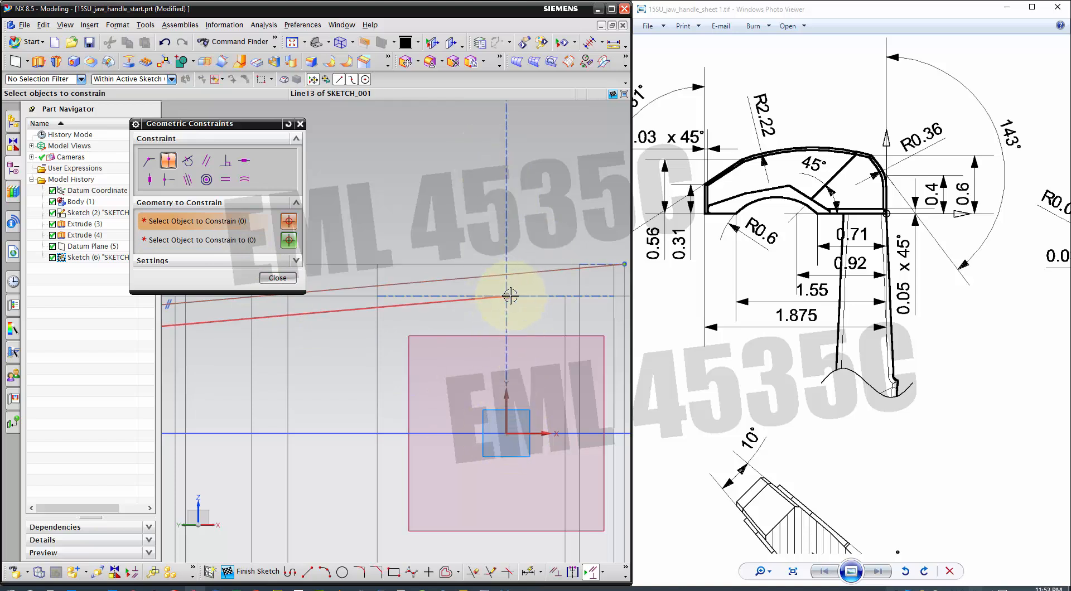
click(280, 283)
Add an angular dimension between the upper sloped line and the sketch's horizontal axis.
scroll(545, 259, down, 3)
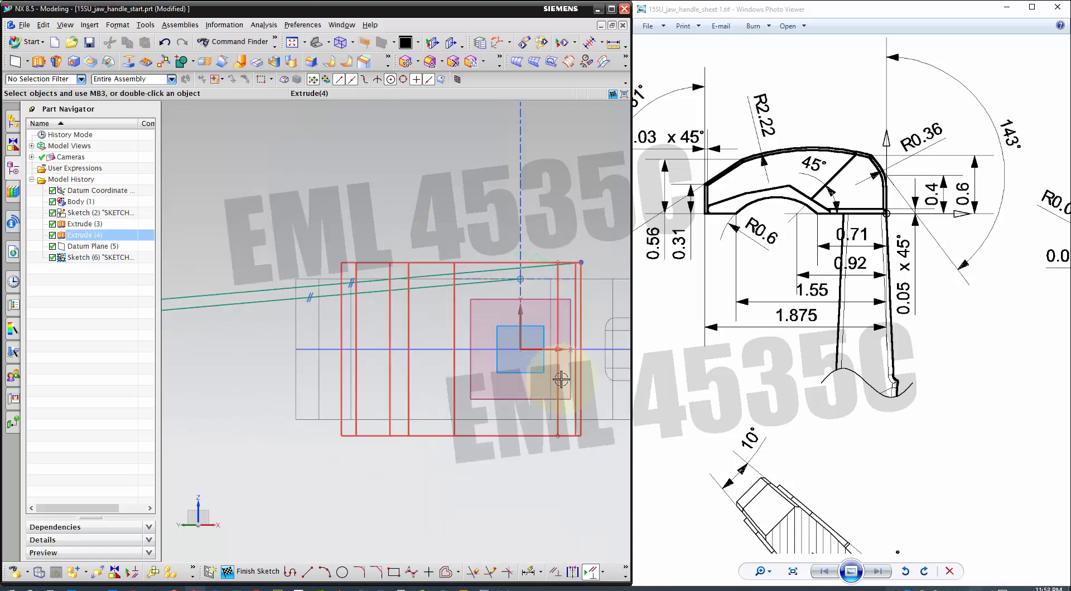
click(530, 570)
click(274, 289)
click(555, 347)
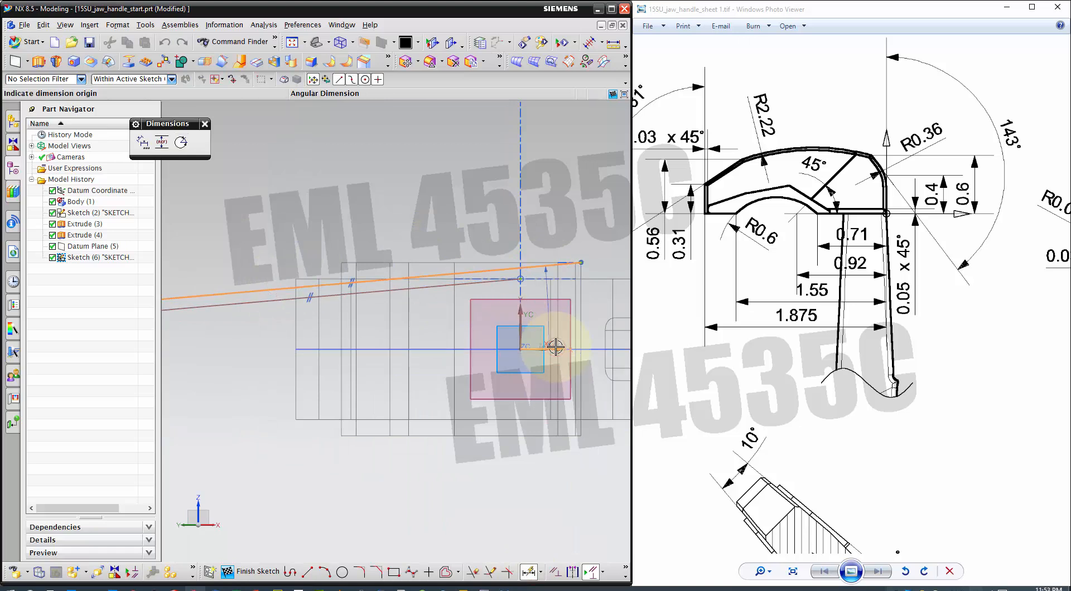
click(467, 348)
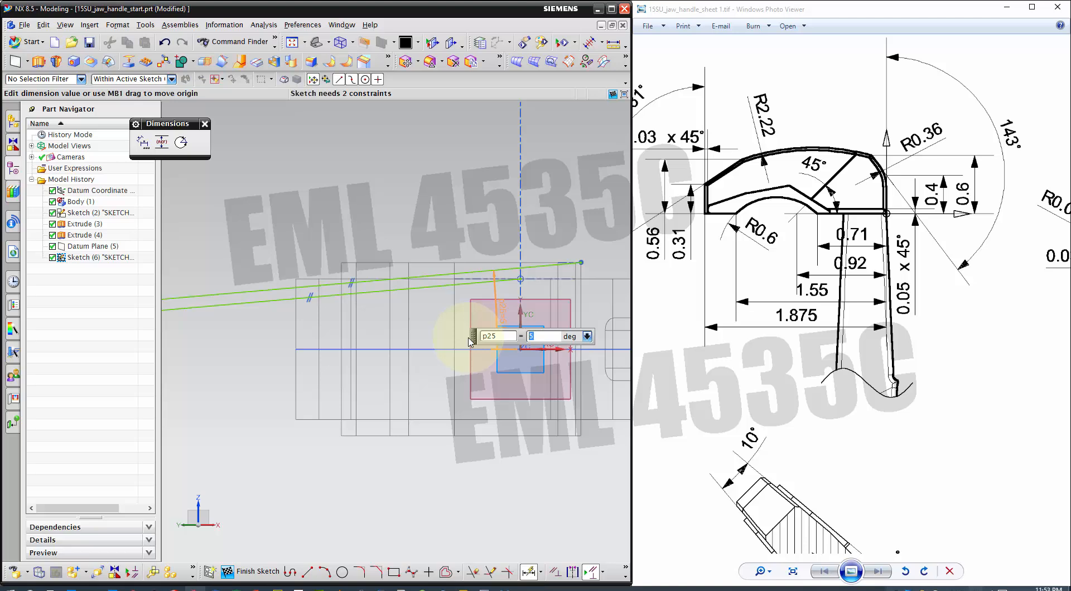
key(Escape)
key(Escape)
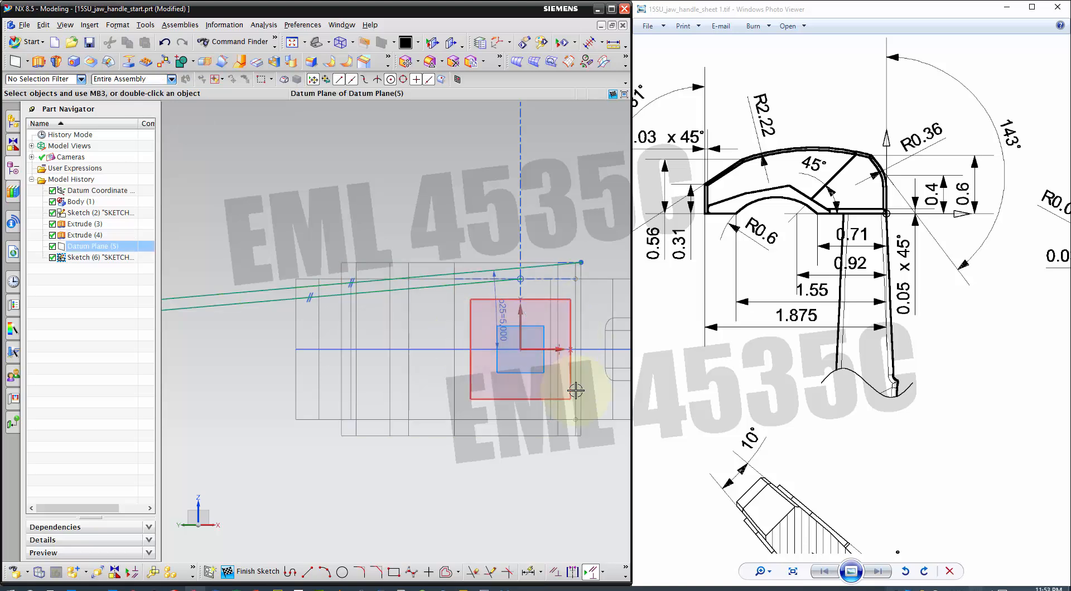
Draw a three-point arc bulging above the upper sloped line and joining its two endpoints to close the profile.
scroll(576, 390, down, 1)
scroll(569, 315, down, 1)
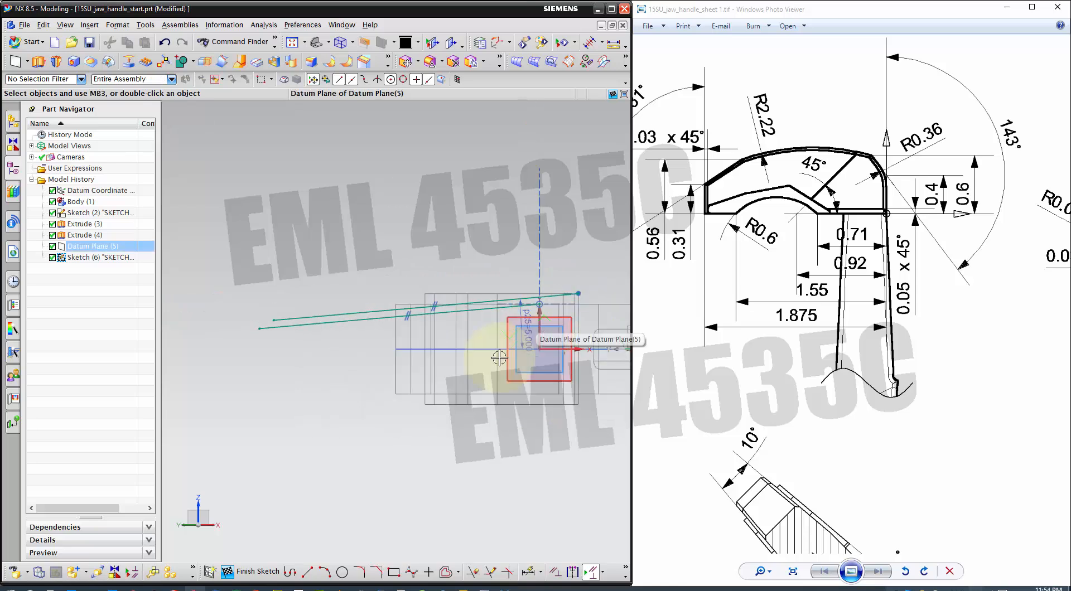
click(290, 572)
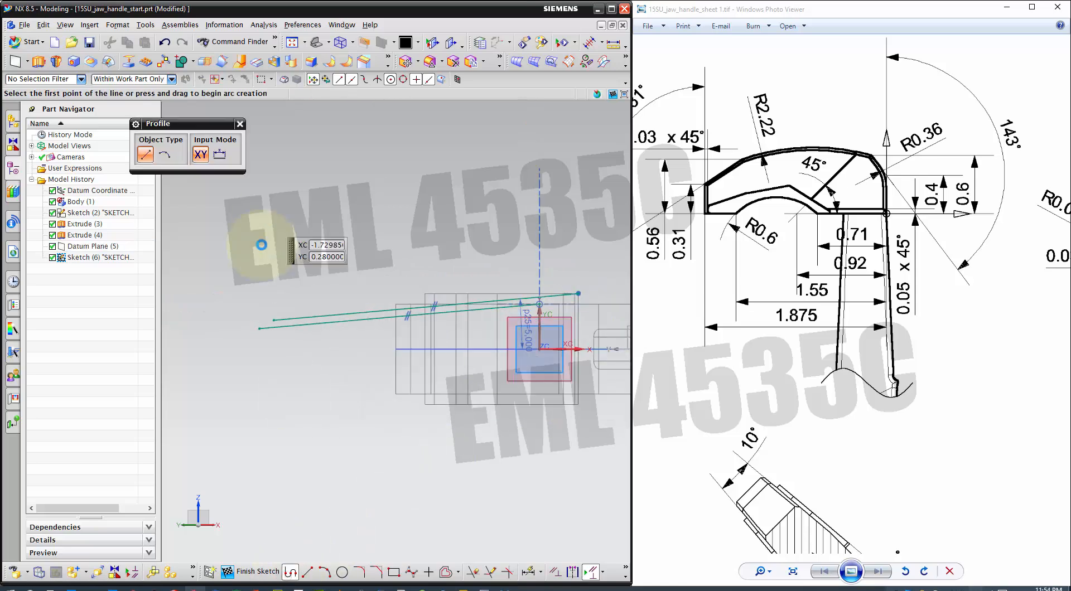
click(272, 319)
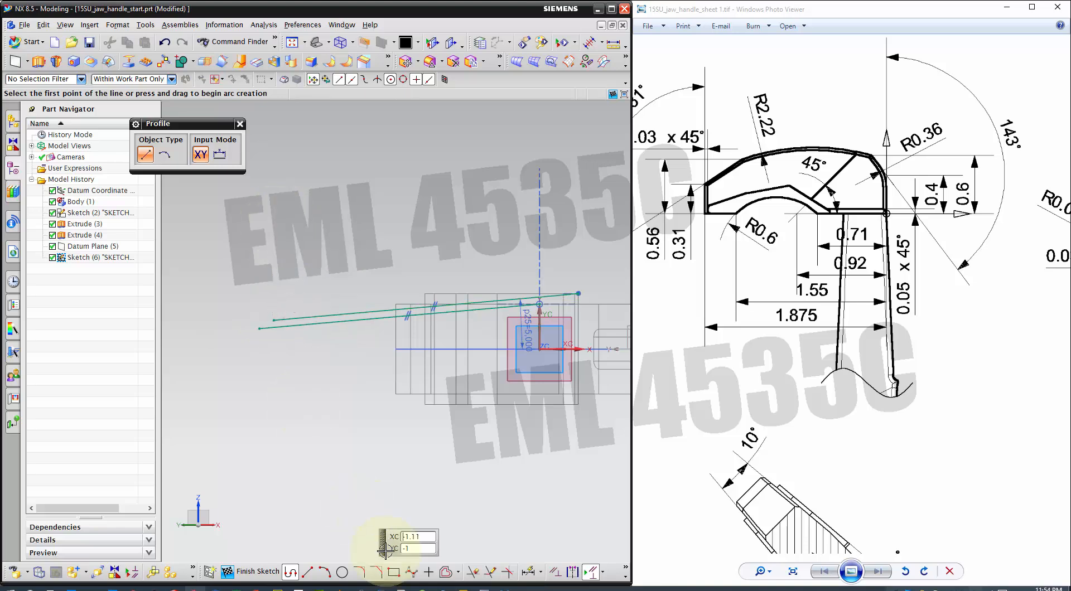
click(325, 575)
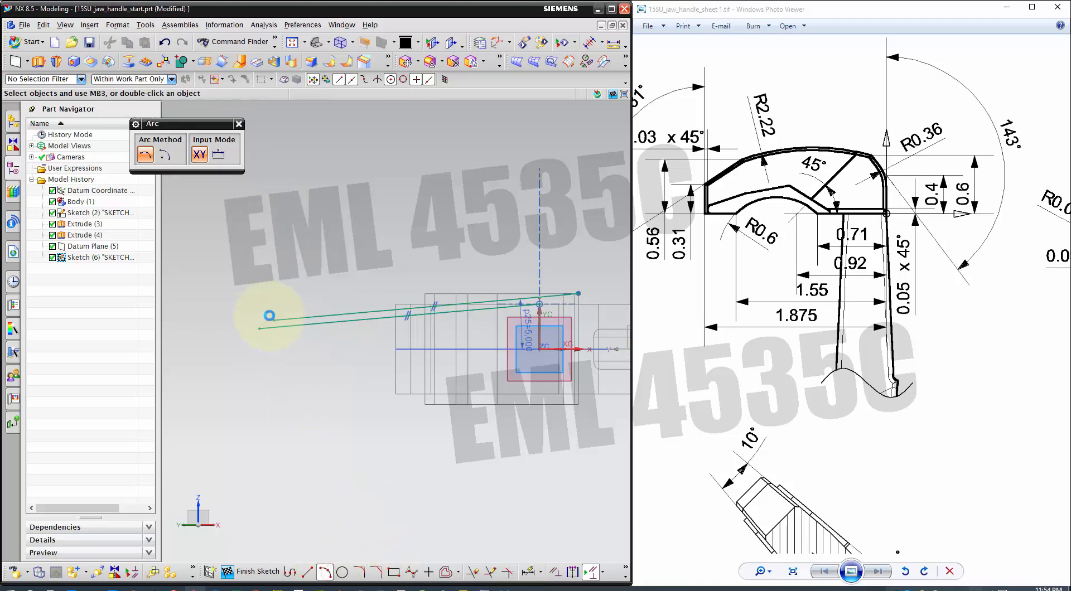
click(274, 319)
scroll(591, 292, down, 1)
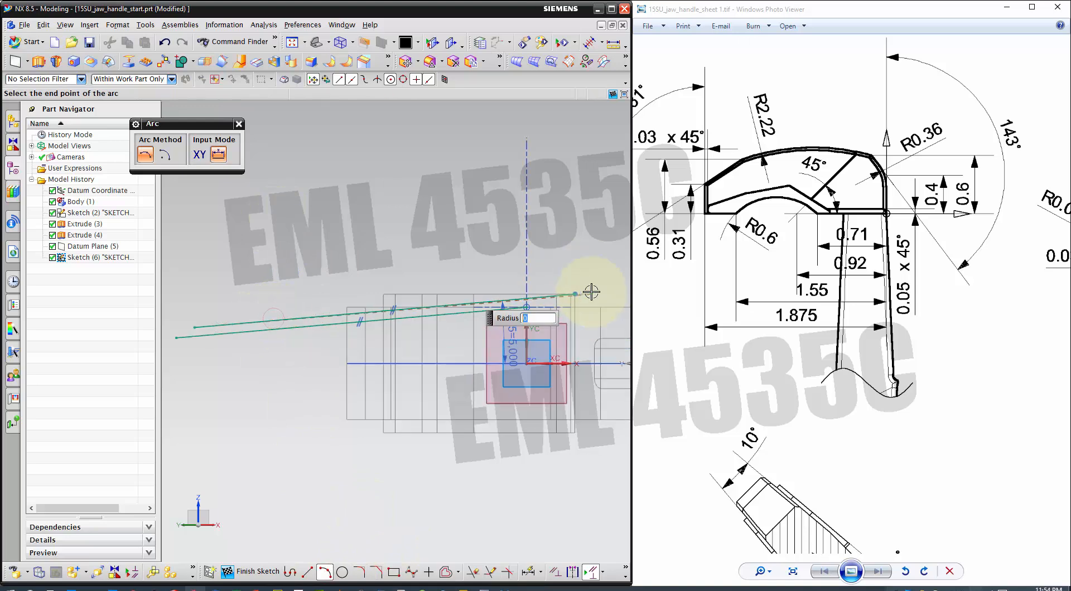
click(575, 293)
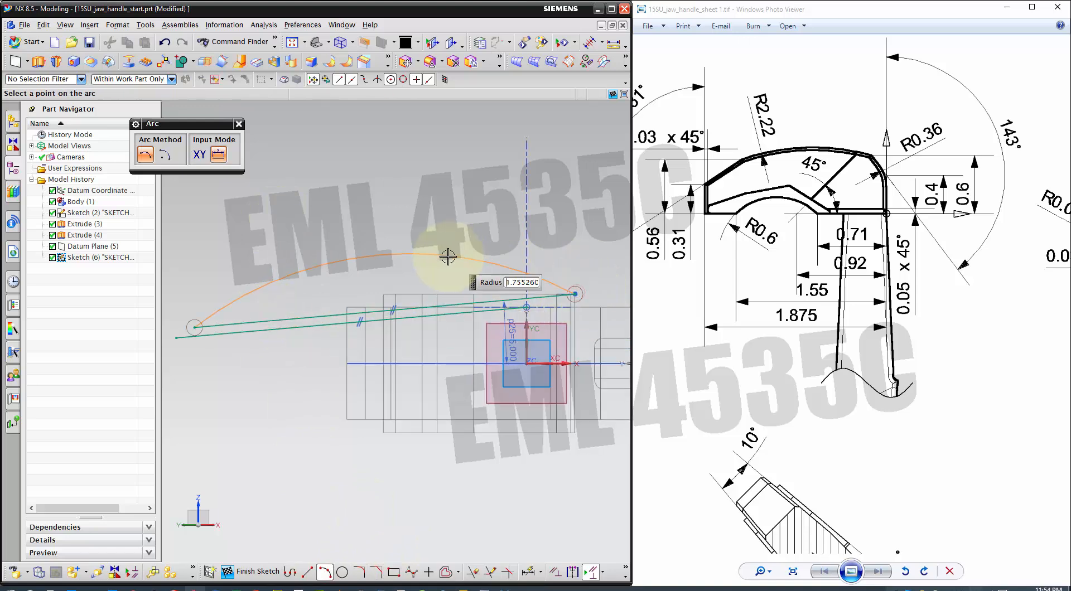
click(445, 250)
Close the lower sloped line with a taller arc between its endpoints and finish the sketch.
scroll(639, 287, up, 1)
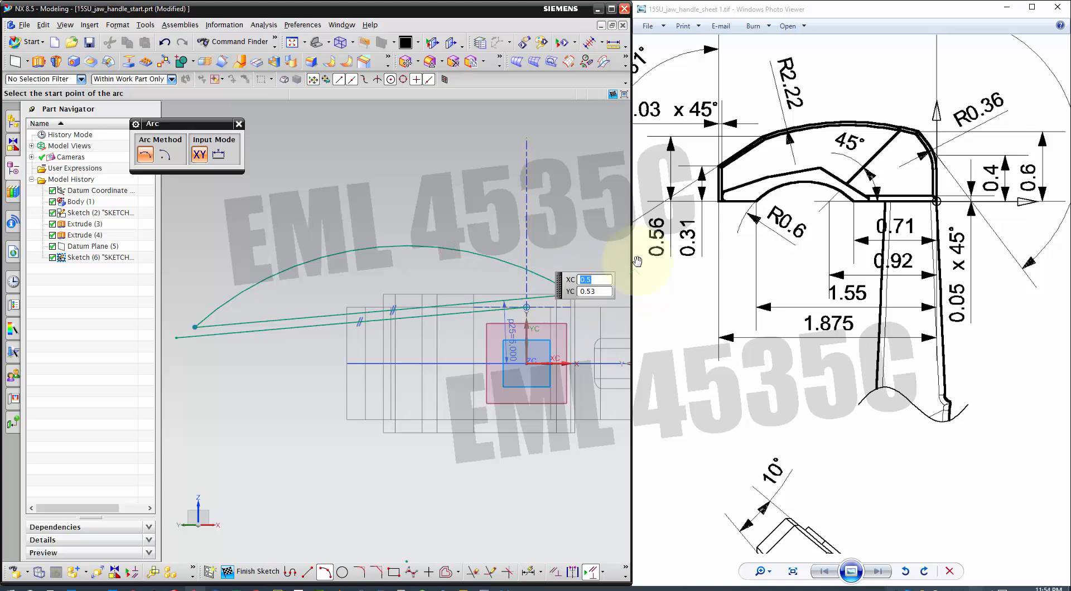
click(176, 339)
click(526, 307)
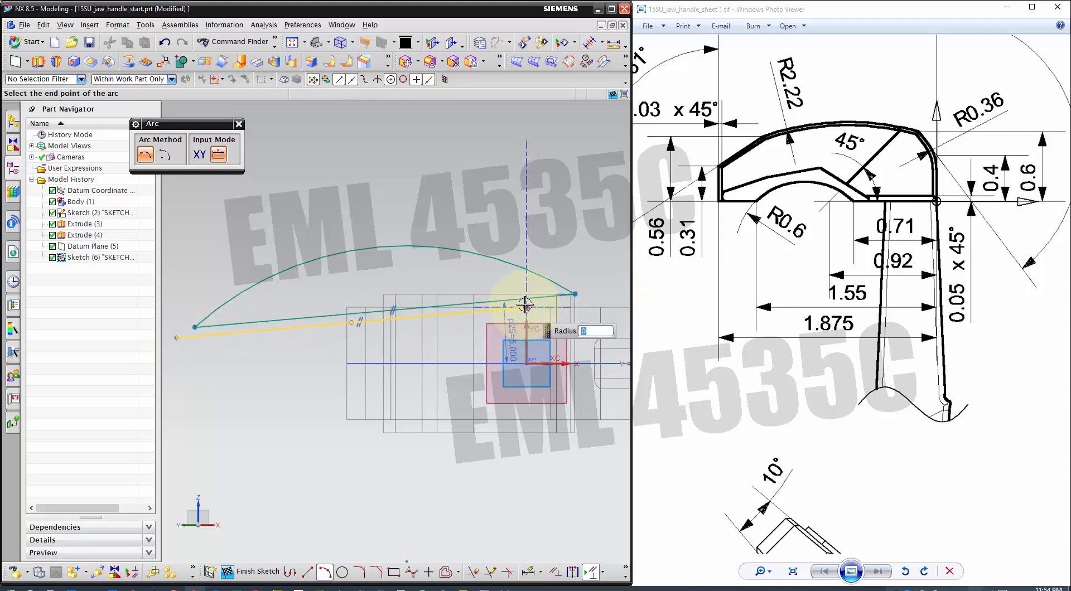
click(318, 199)
scroll(448, 243, down, 1)
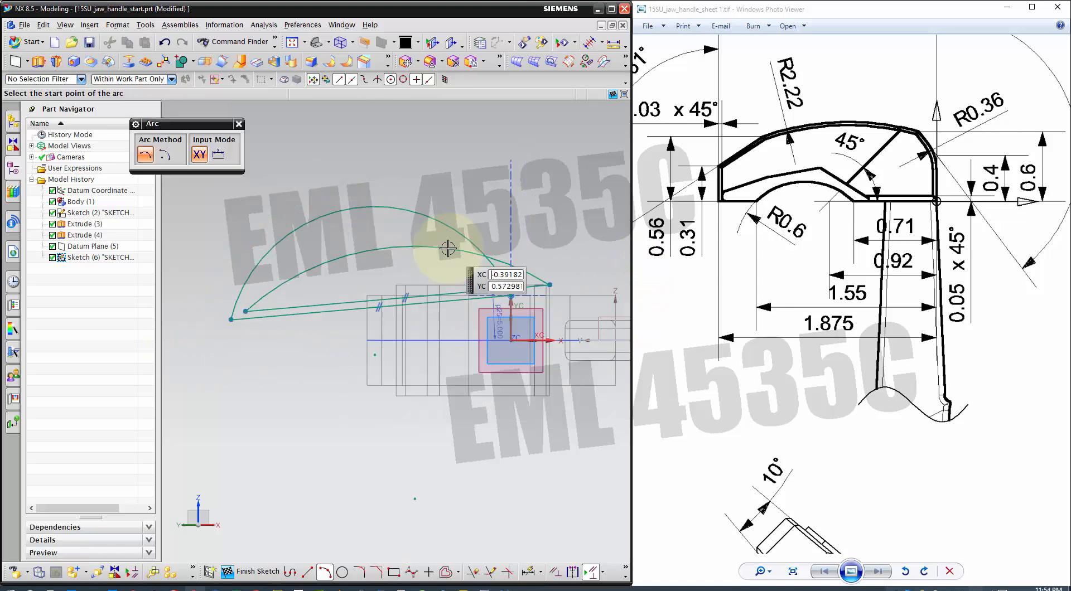
click(238, 124)
click(257, 572)
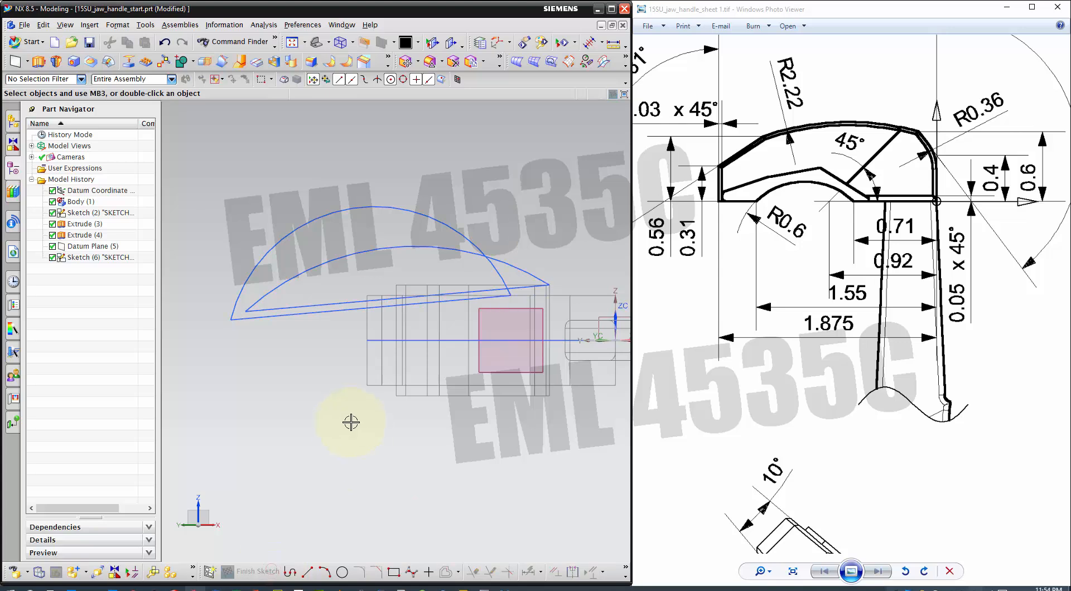
Begin an Extrude of the closed profile with the shallower arc, using the Connected Curves selection rule.
mouse_move(345, 422)
middle_down()
mouse_move(322, 437)
mouse_move(286, 401)
mouse_move(328, 339)
mouse_move(301, 355)
middle_up()
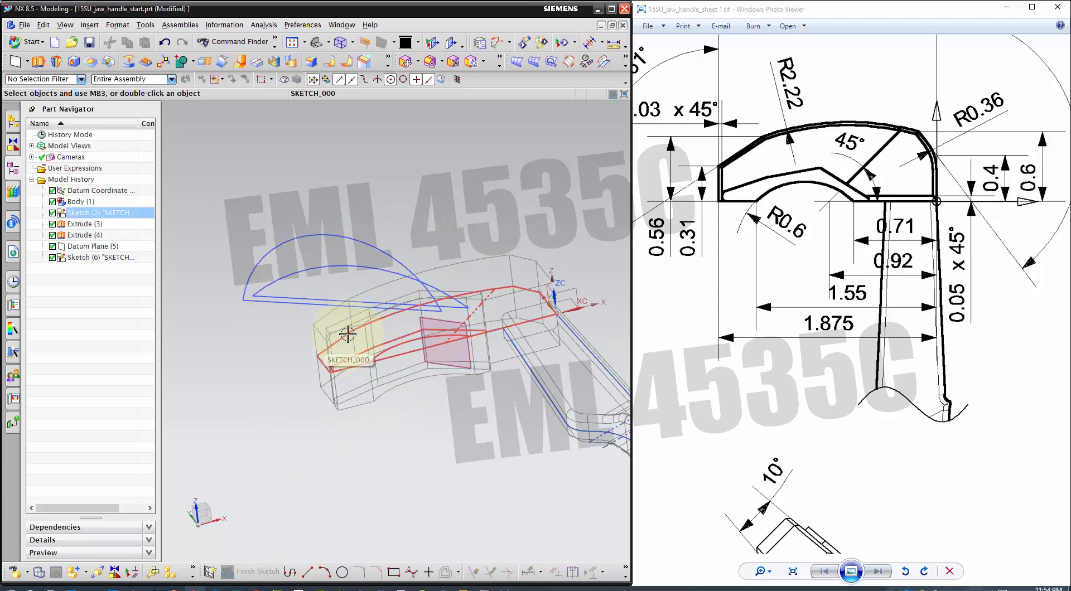
click(36, 62)
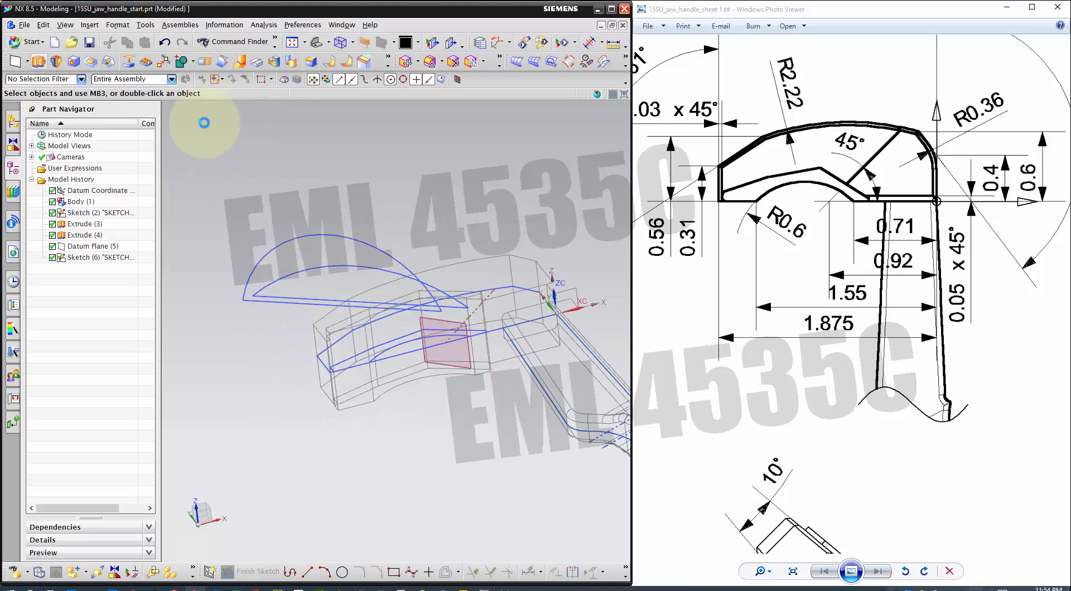
click(356, 79)
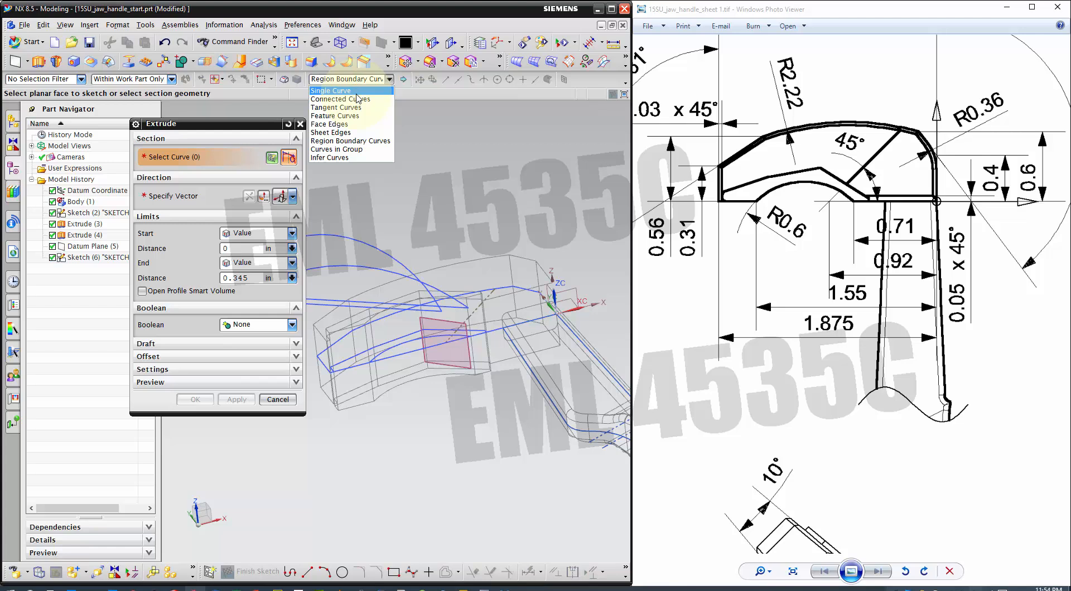
click(357, 101)
scroll(589, 229, down, 3)
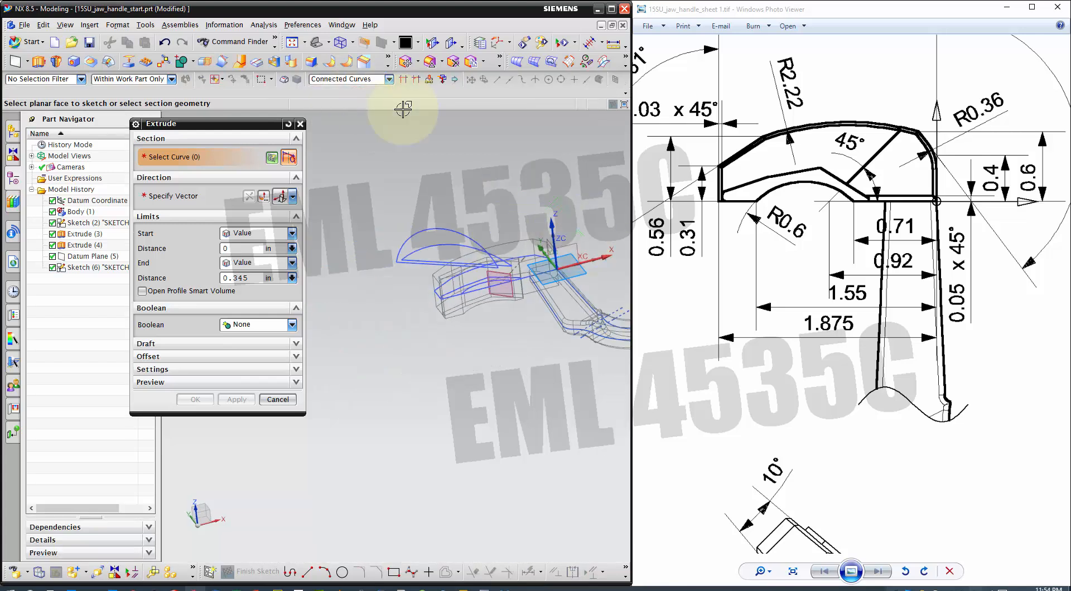
scroll(480, 284, up, 2)
click(477, 283)
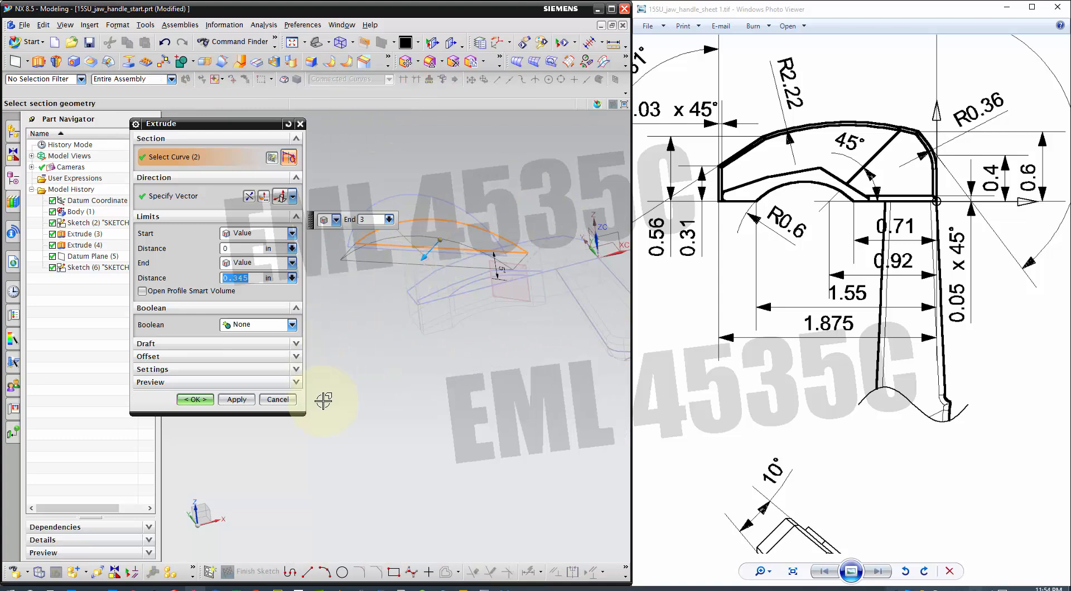
Set the extrusion's limits to Symmetric Value with a distance of 1.6 in.
key(Return)
middle_drag(484, 366, 467, 390)
click(278, 234)
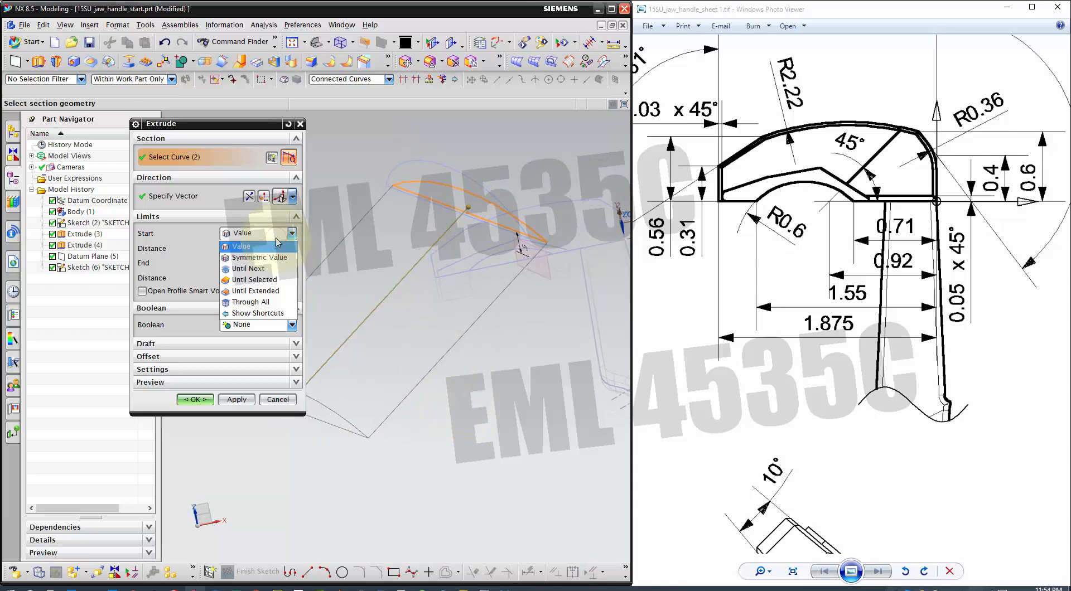
click(261, 258)
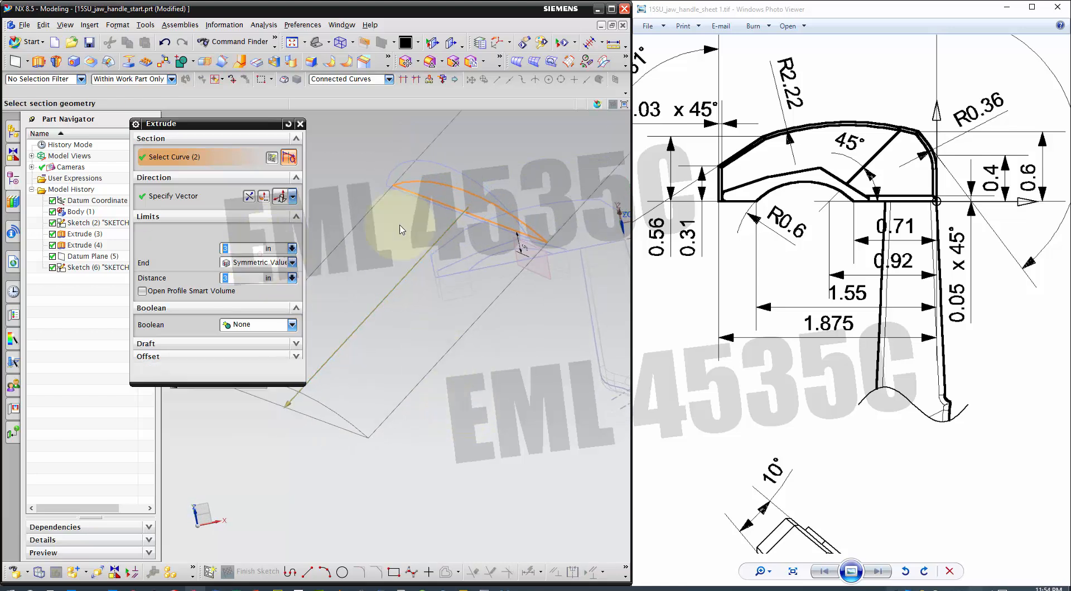
middle_drag(442, 347, 367, 362)
text(1.6)
Subtract the extrusion from the smaller inner jaw body and apply the feature.
click(276, 296)
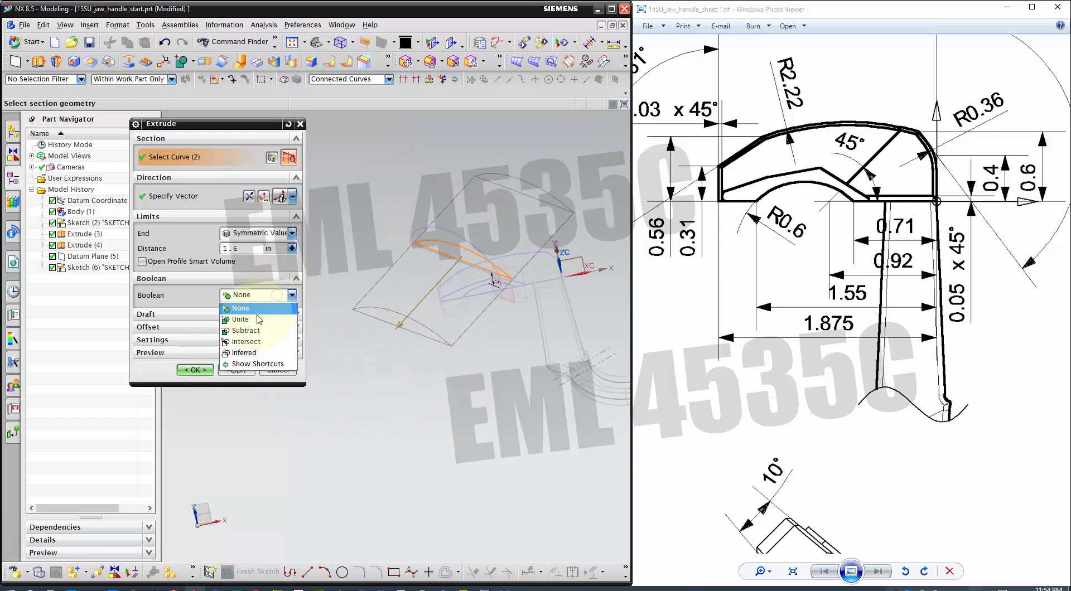
click(254, 332)
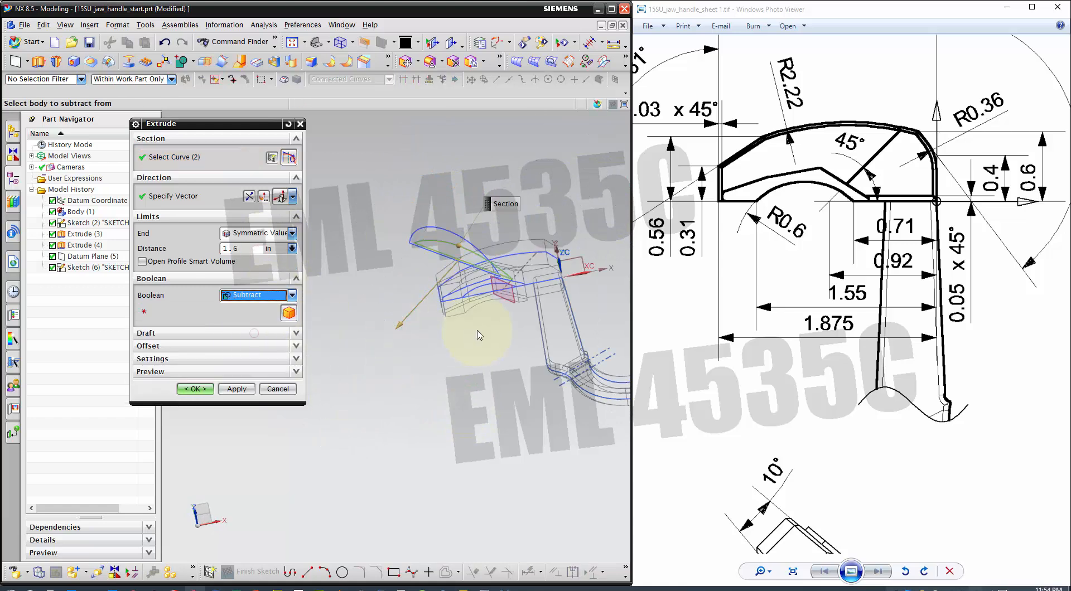
click(458, 285)
scroll(479, 248, up, 3)
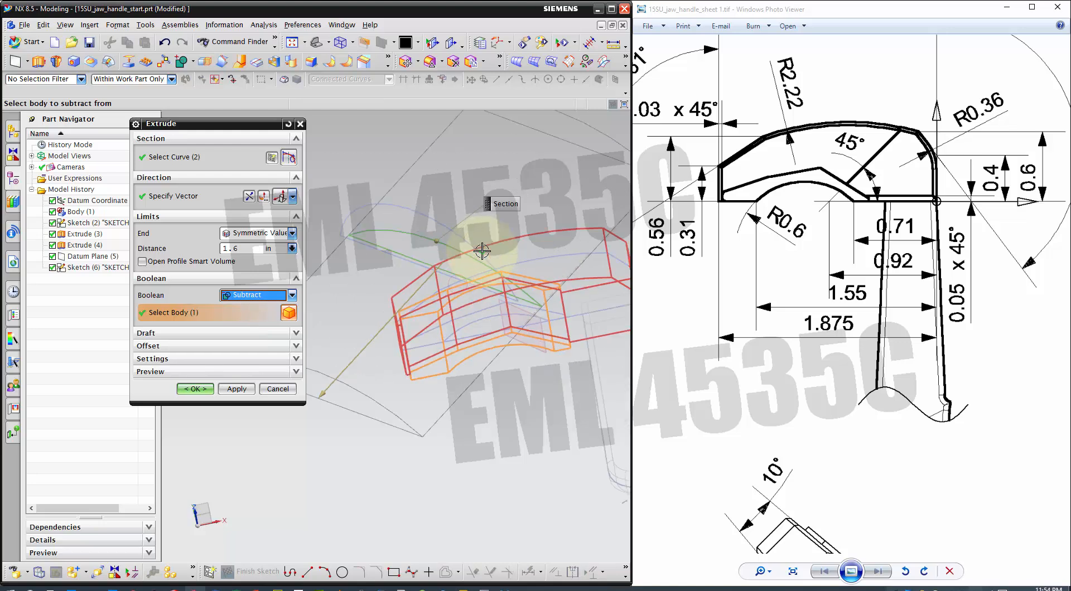
click(237, 389)
Select the closed profile with the taller arc for a second subtracting extrusion and target the larger outer jaw body.
middle_drag(382, 400, 420, 382)
mouse_move(498, 441)
middle_down()
mouse_move(552, 338)
mouse_move(591, 301)
mouse_move(583, 296)
middle_up()
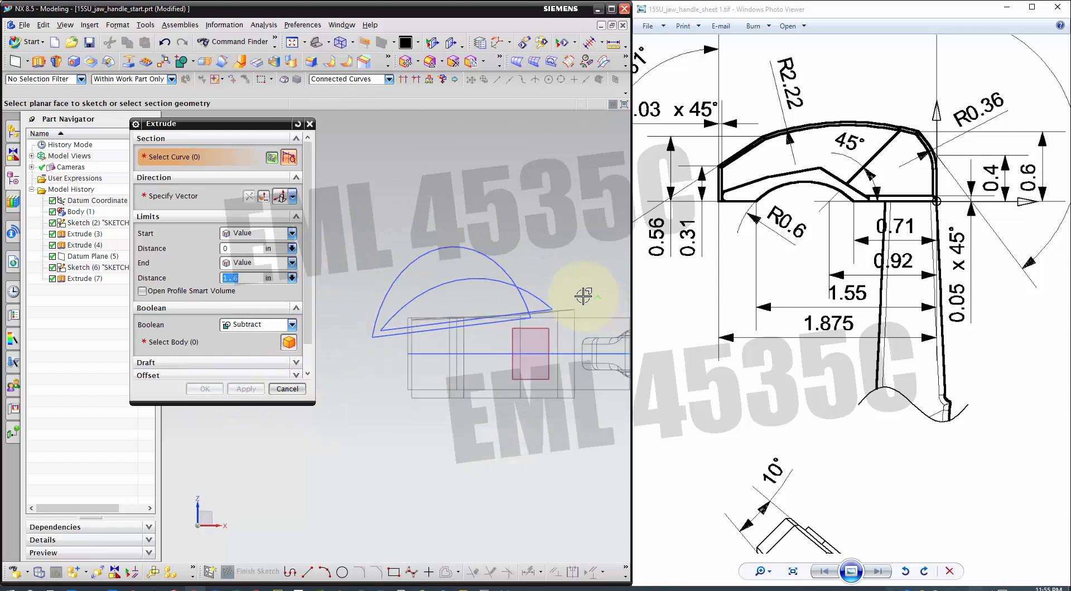
scroll(400, 334, down, 1)
middle_drag(489, 435, 486, 455)
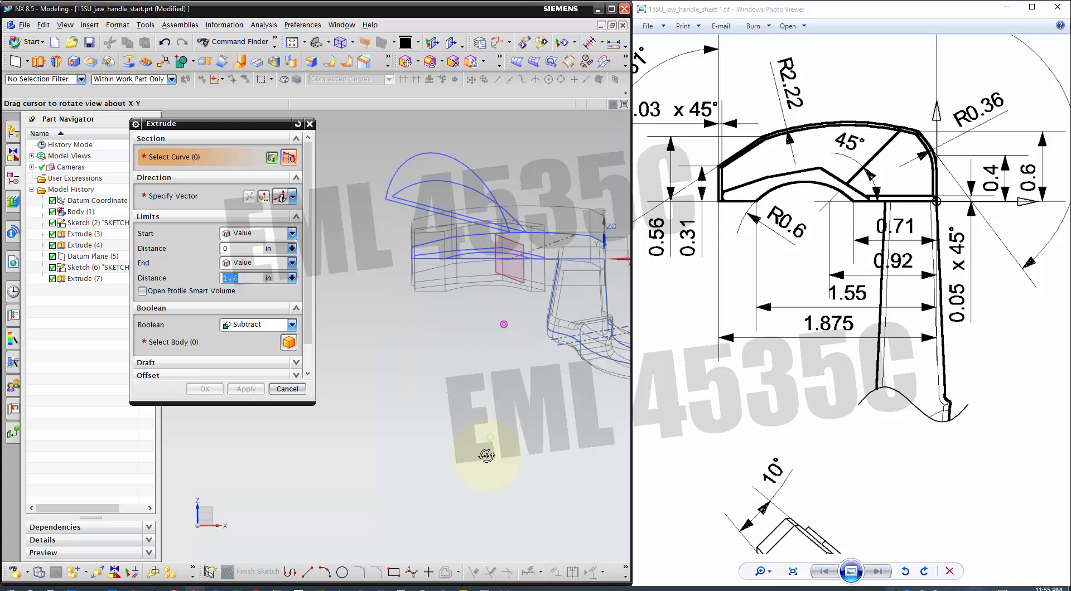
mouse_move(450, 199)
shift+middle_down()
mouse_move(491, 262)
mouse_move(488, 299)
shift+middle_up()
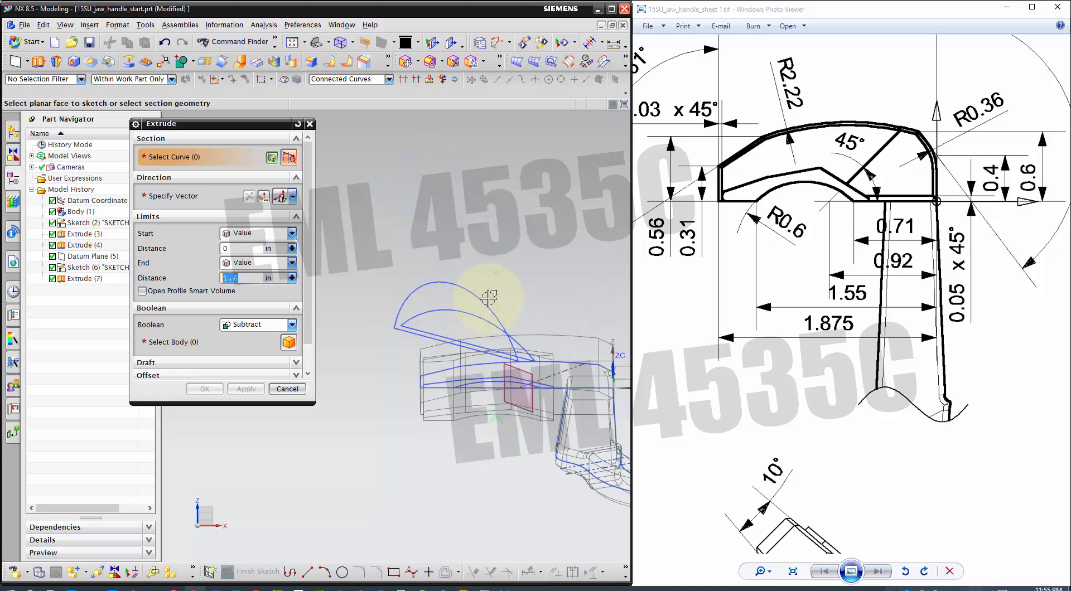
click(459, 285)
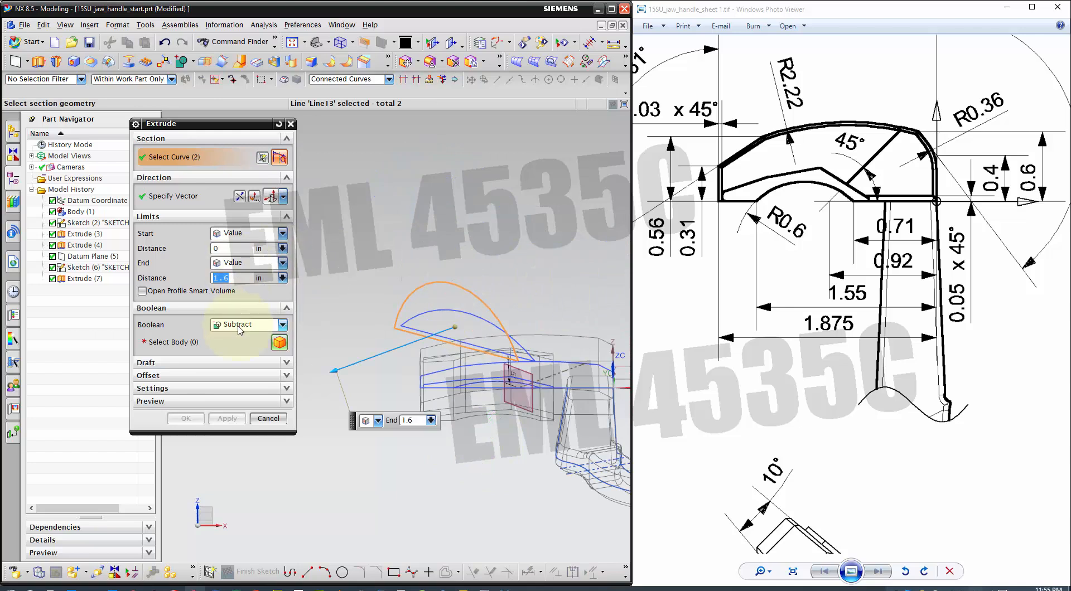
click(201, 343)
click(590, 347)
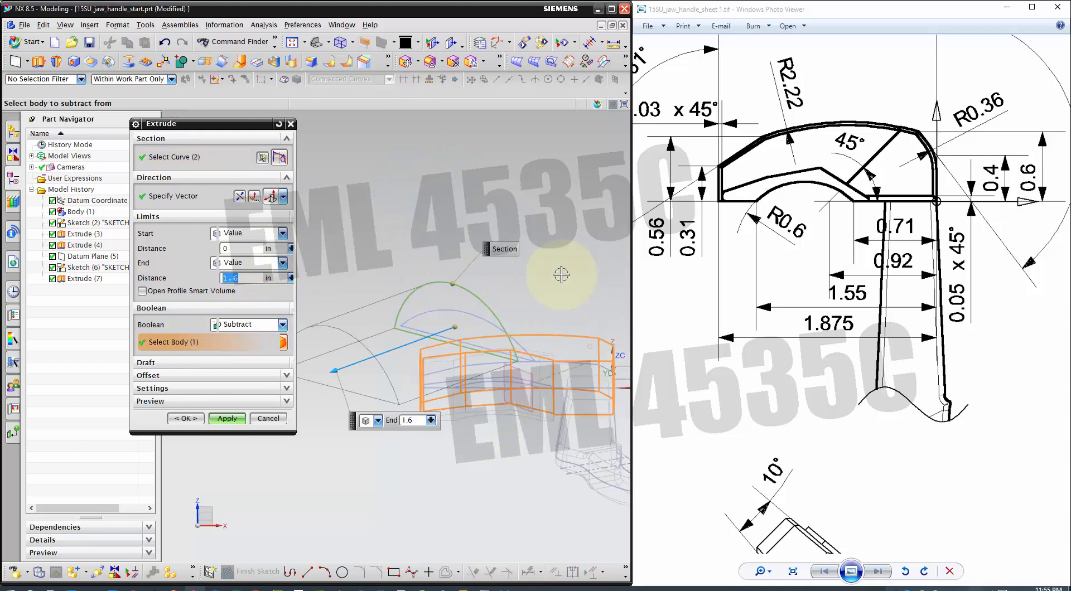
Make the second cut a Symmetric Value extrusion of 1.6 in and create it.
click(260, 235)
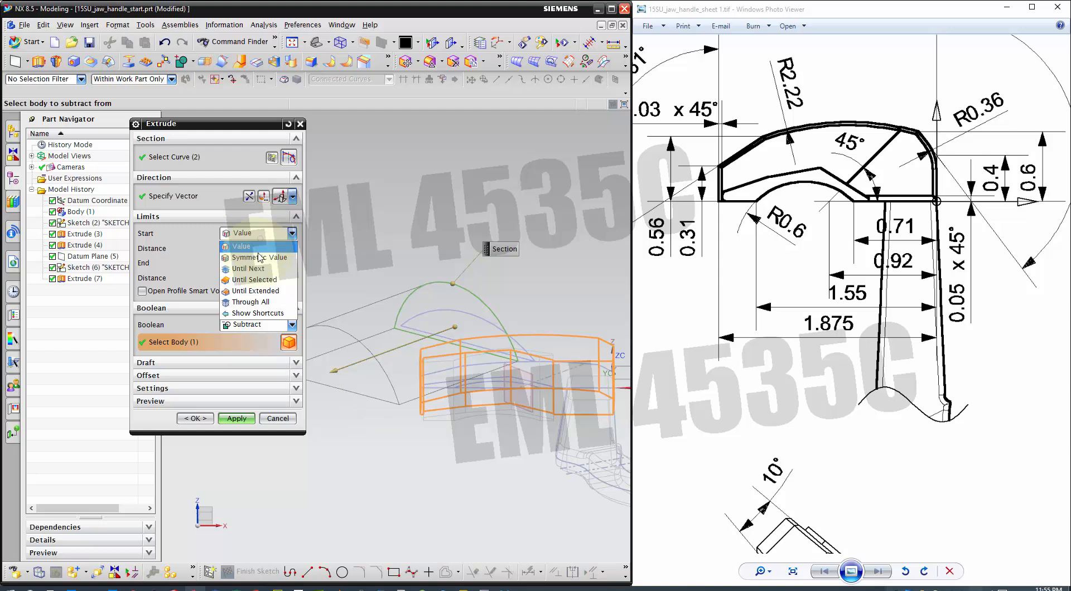
click(254, 252)
middle_drag(440, 290, 457, 313)
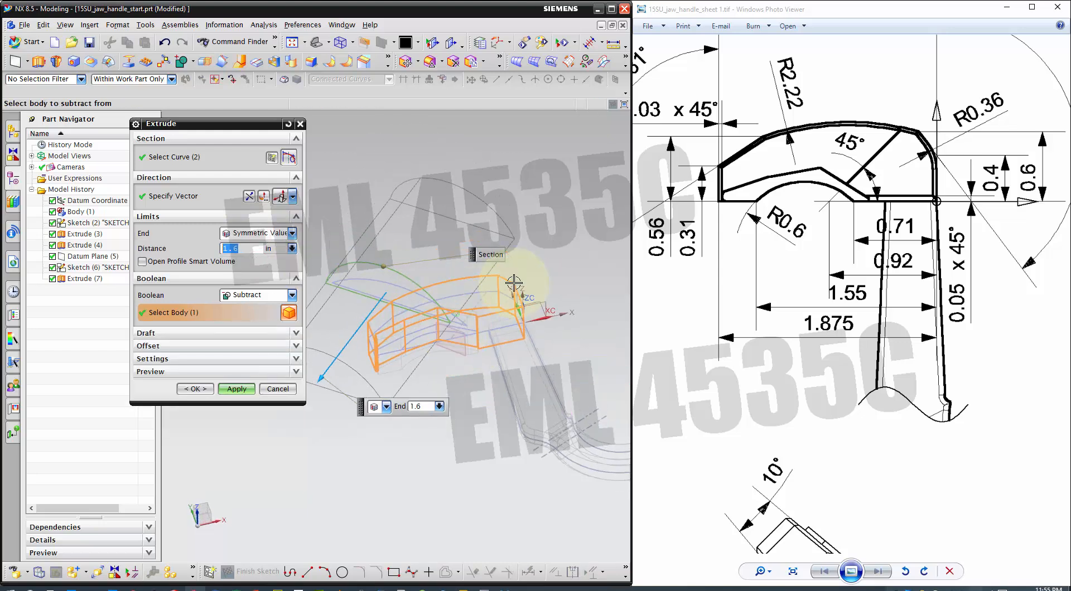
scroll(516, 283, down, 3)
click(199, 388)
scroll(466, 337, up, 2)
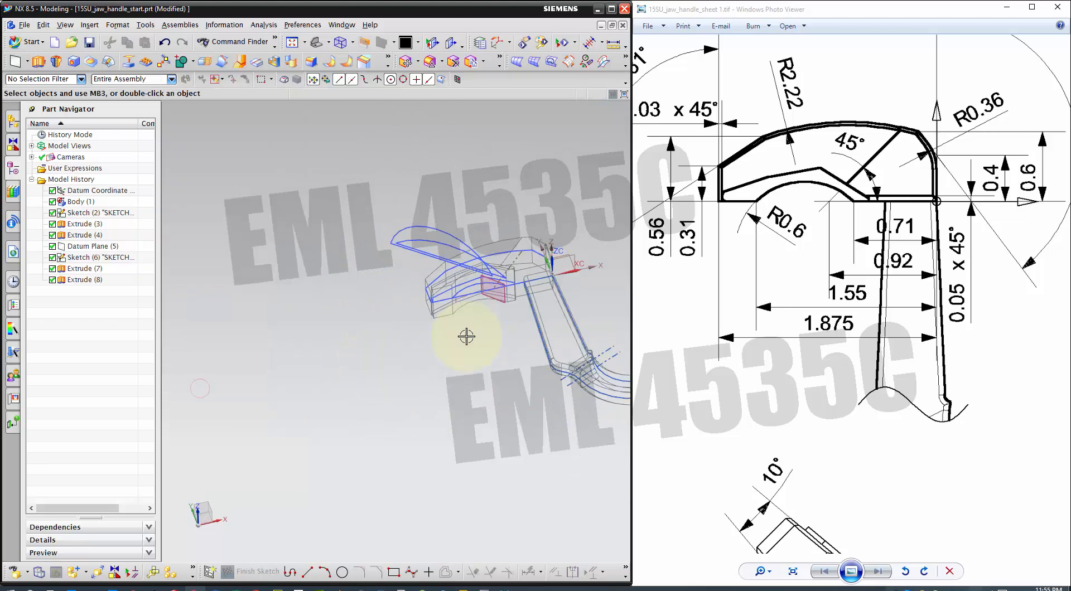
Hide the trimming sketch and inspect the cut jaw bodies in shaded and wireframe display from several directions.
right_click(109, 262)
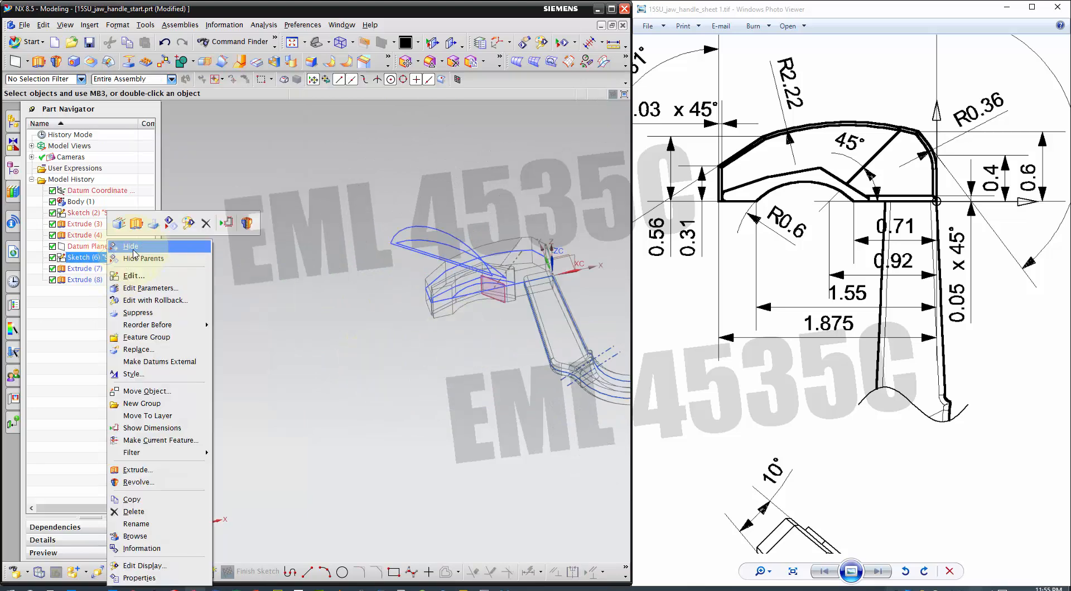
click(134, 249)
right_drag(412, 233, 414, 219)
mouse_move(385, 283)
middle_down()
mouse_move(389, 248)
mouse_move(474, 258)
mouse_move(470, 350)
mouse_move(532, 269)
middle_up()
scroll(531, 269, up, 5)
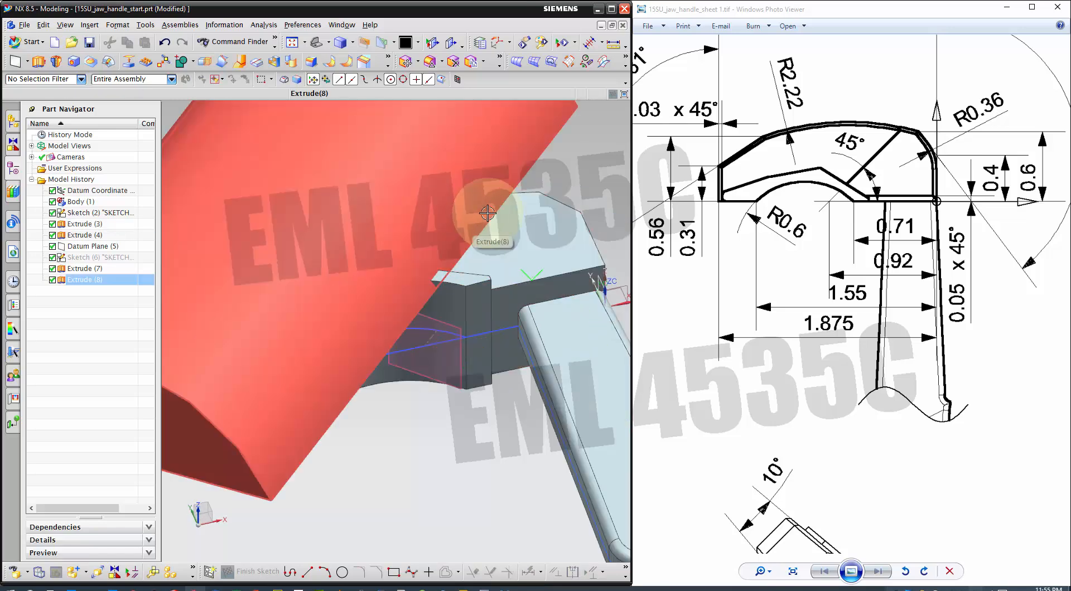
middle_drag(446, 422, 450, 463)
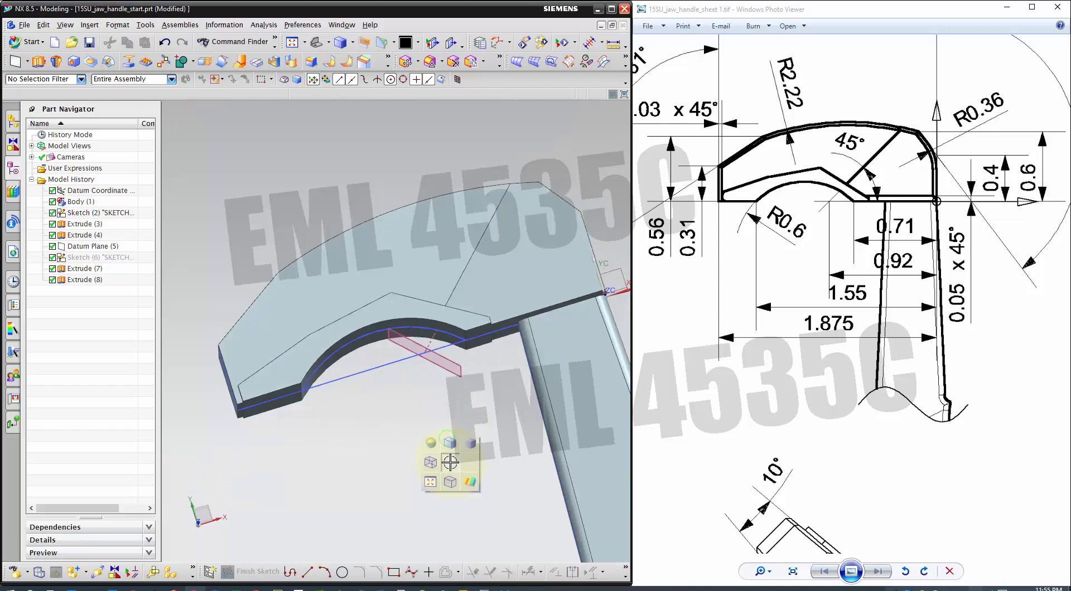
right_drag(450, 462, 432, 464)
key(F8)
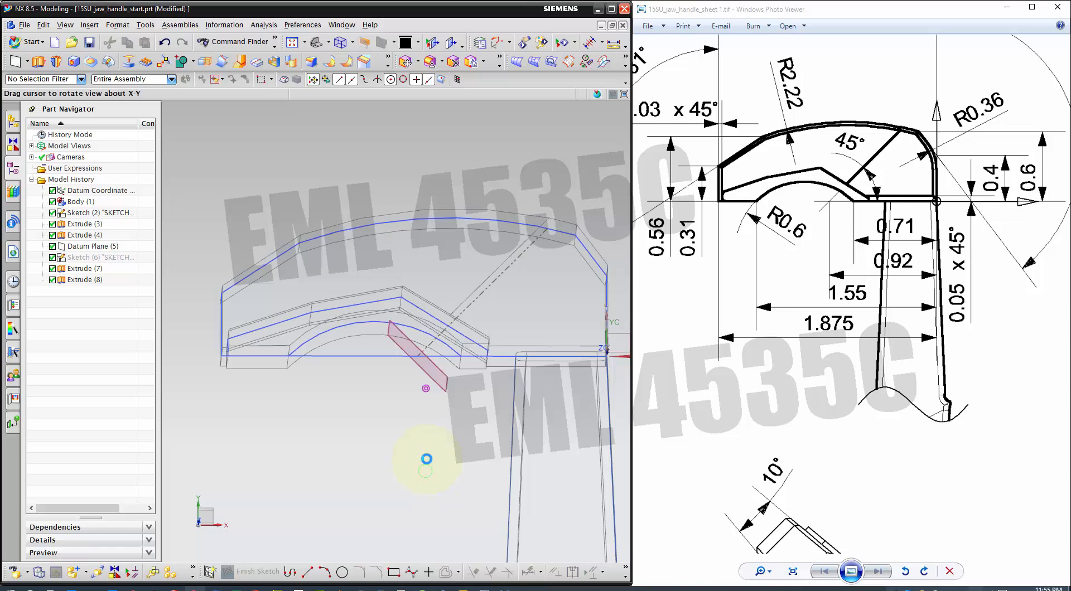
mouse_move(423, 437)
middle_down()
mouse_move(426, 411)
mouse_move(551, 279)
middle_up()
scroll(550, 279, up, 2)
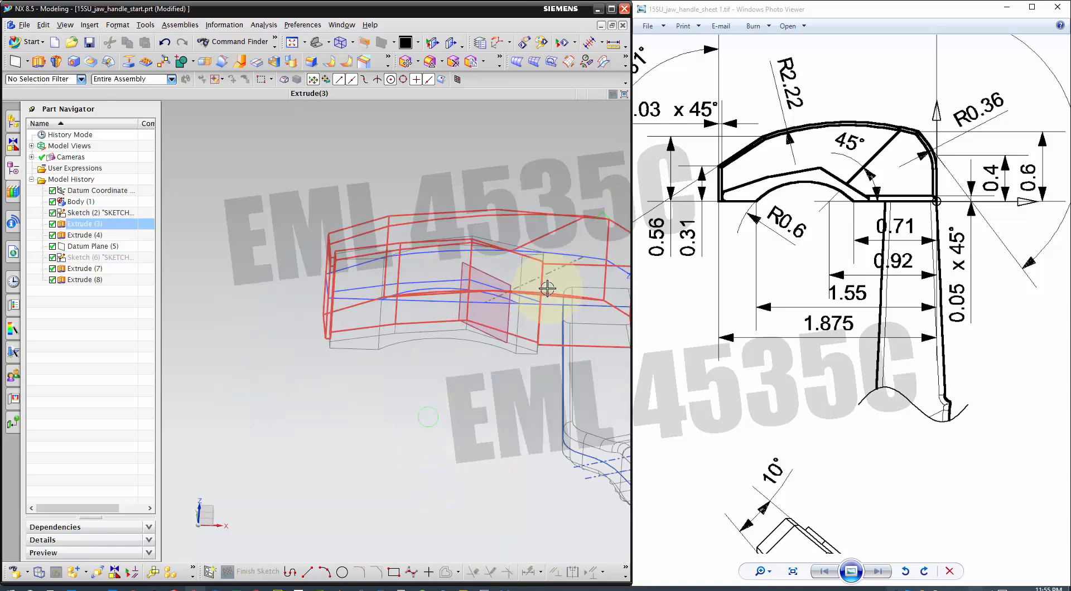
key(F8)
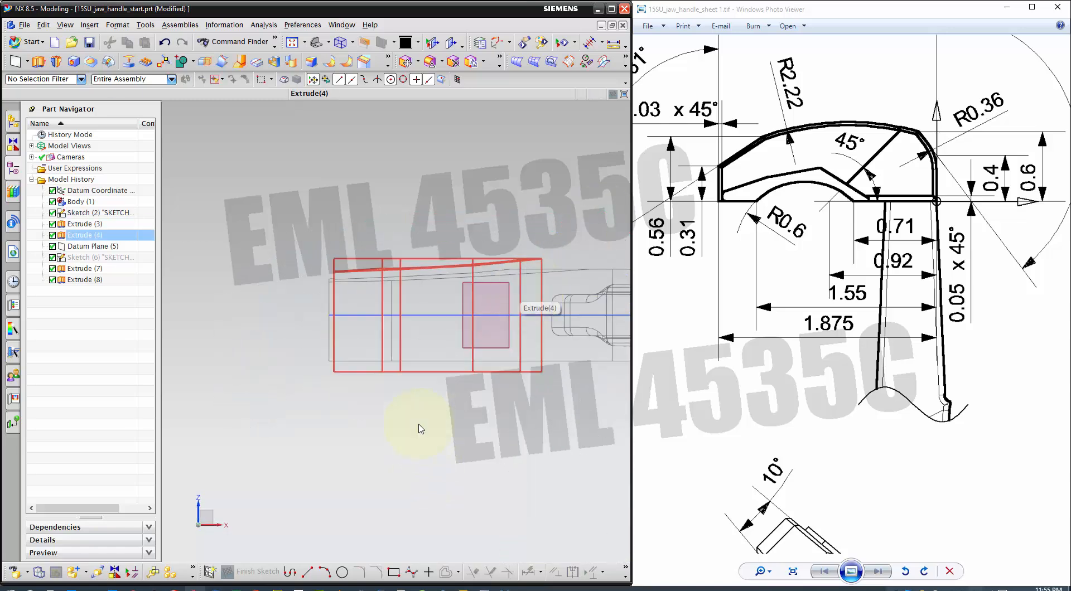
scroll(257, 231, down, 1)
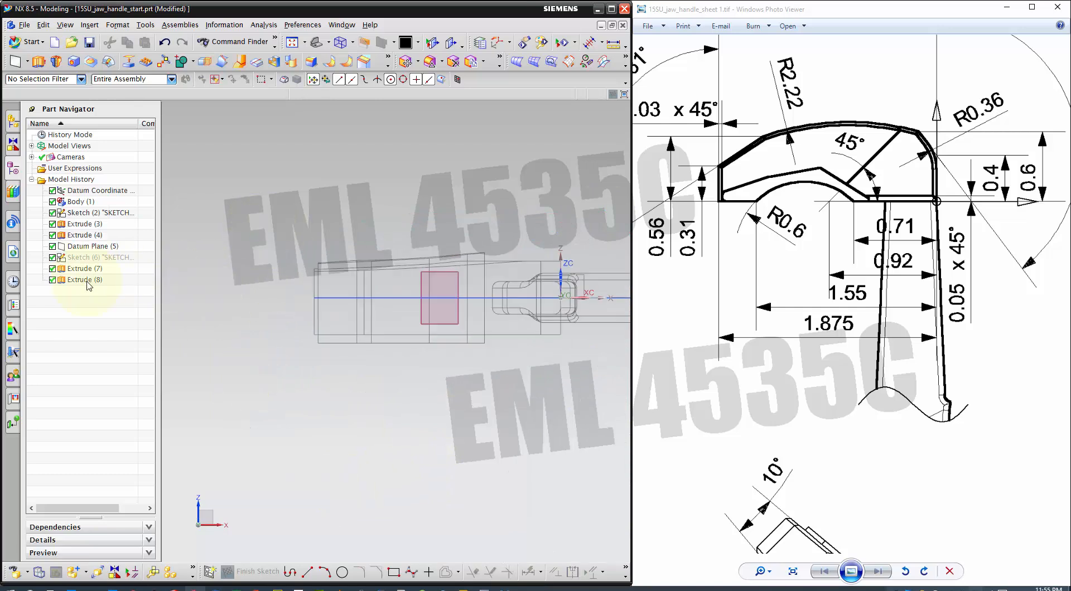
Mirror the two trimming cuts, Extrude (7) and Extrude (8), about the XC-YC plane with Mirror Feature.
click(88, 25)
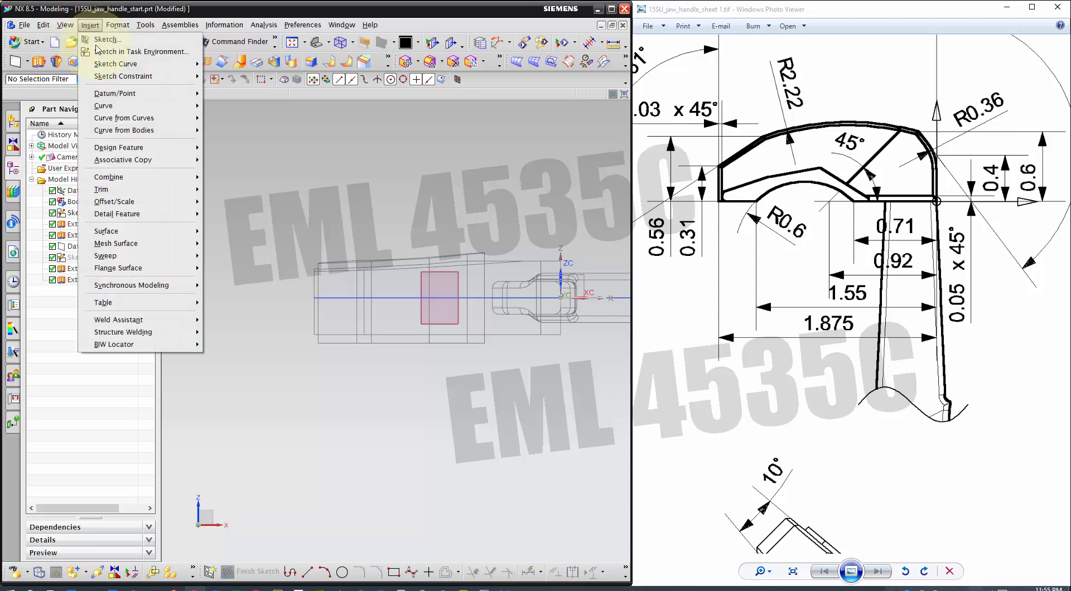
mouse_move(144, 162)
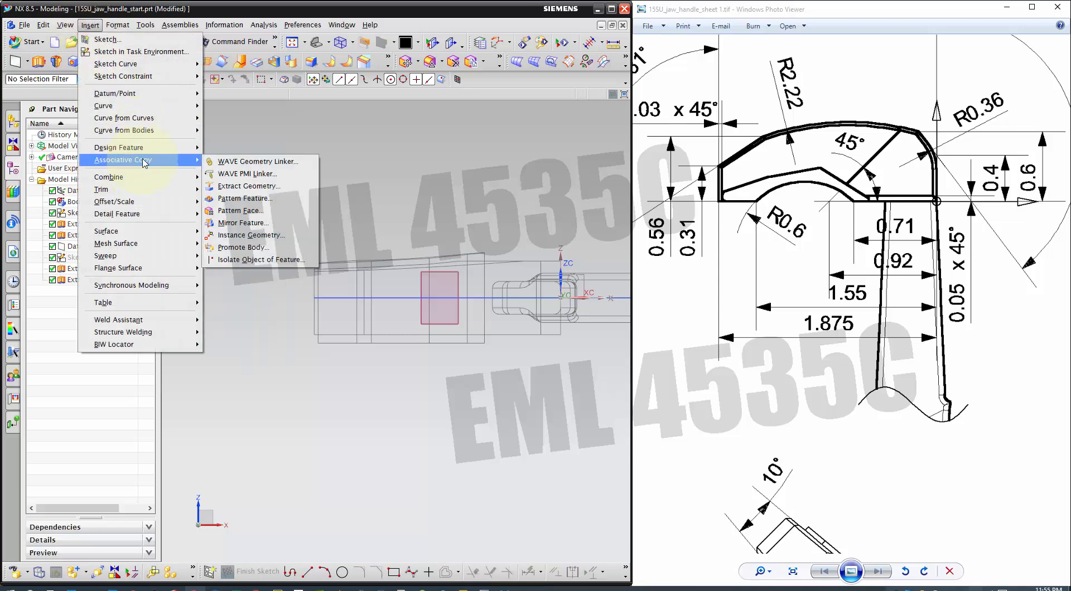
click(235, 224)
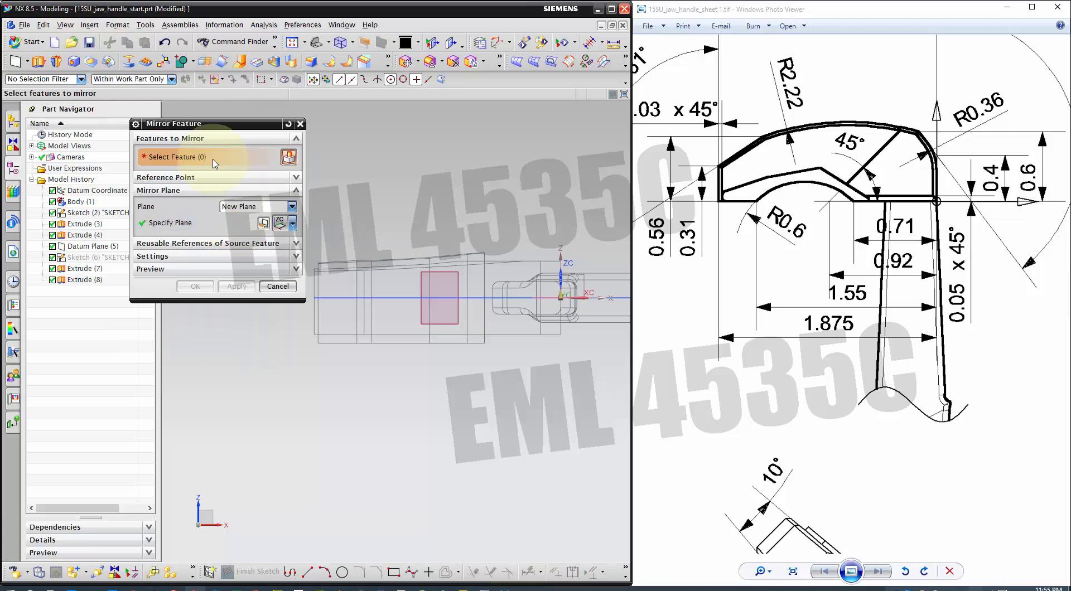
click(98, 270)
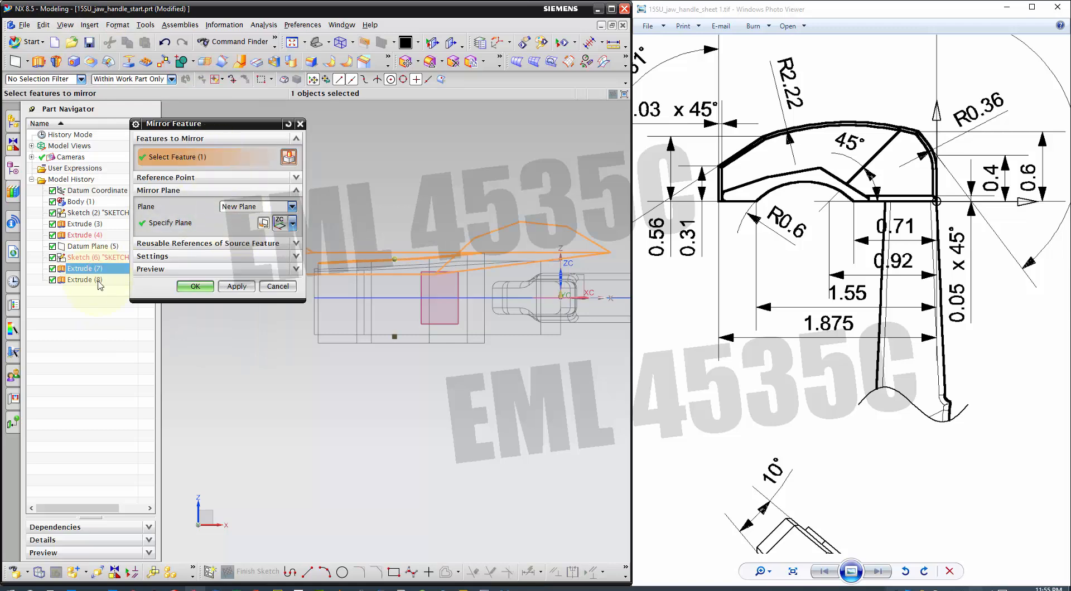
ctrl+click(89, 280)
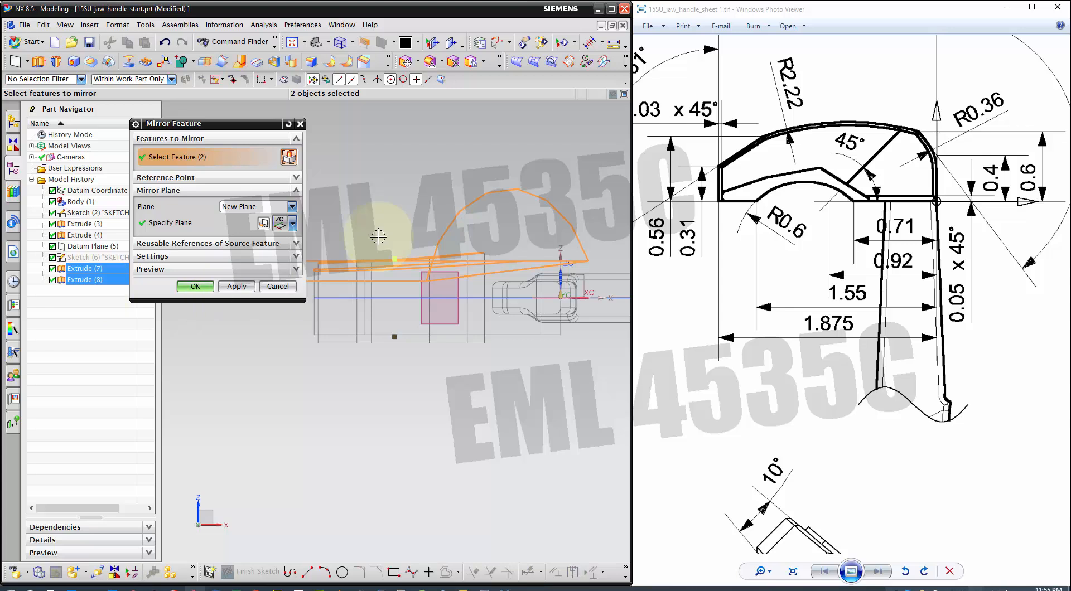
click(204, 225)
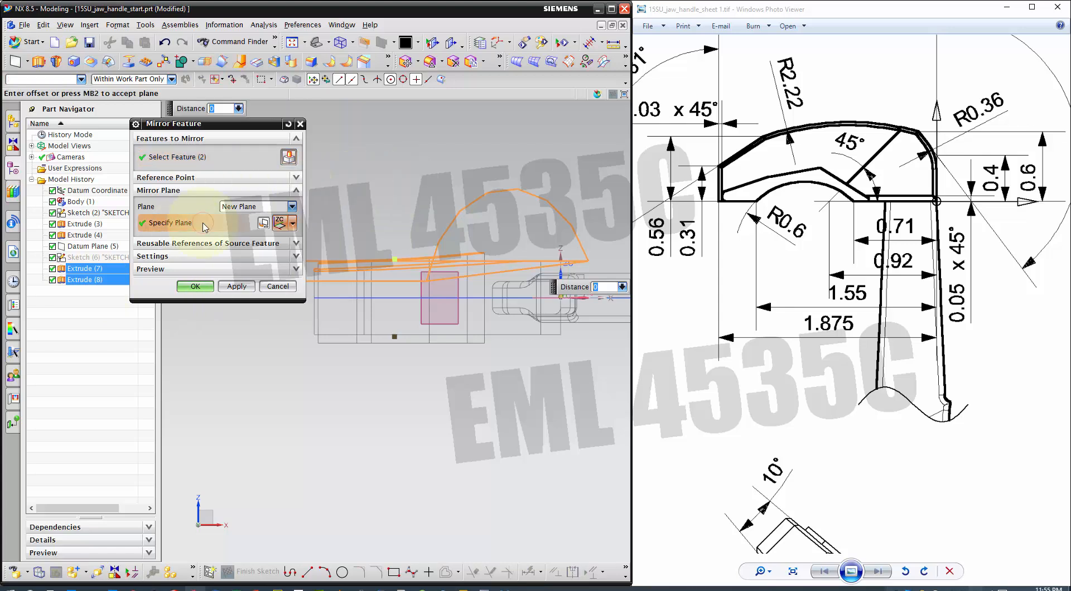
scroll(418, 212, down, 1)
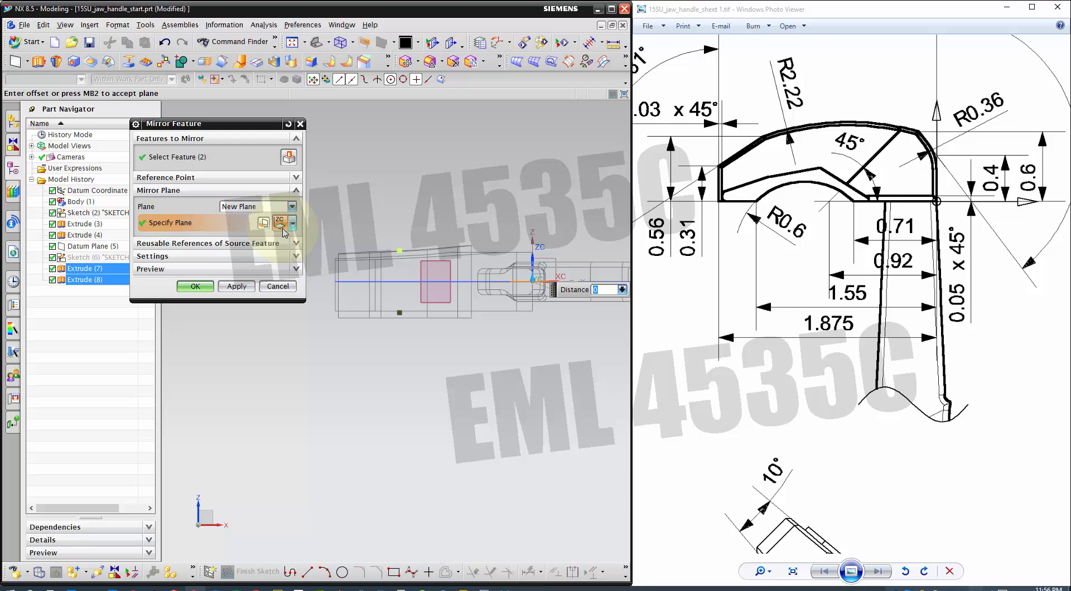
click(202, 286)
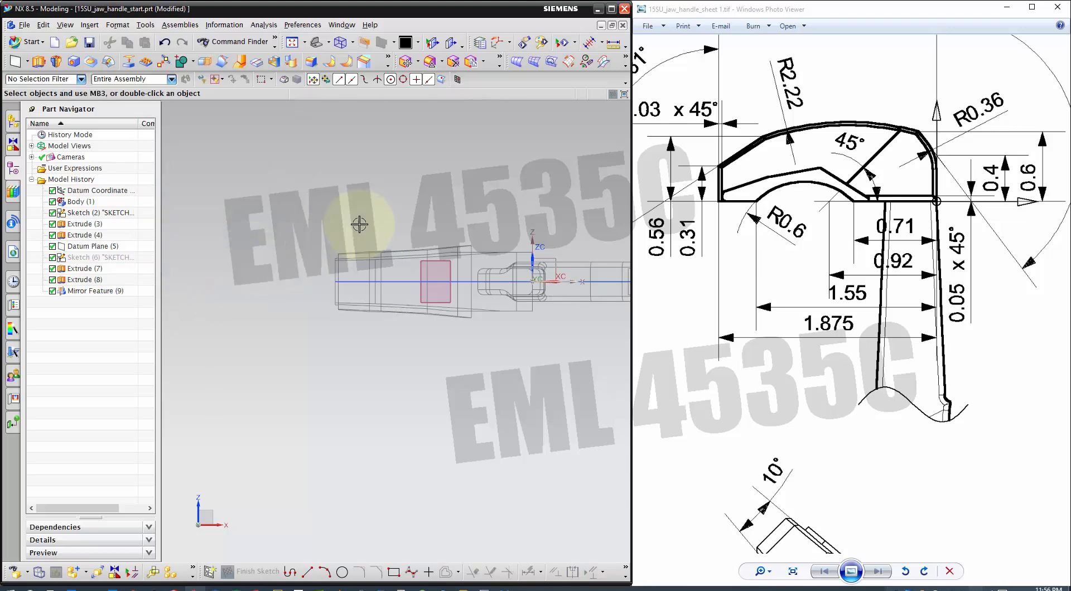
Review the whole part against the handle portion of the drawing sheet, and close the drawing image.
mouse_move(209, 328)
middle_down()
mouse_move(229, 347)
mouse_move(318, 299)
mouse_move(367, 221)
mouse_move(342, 195)
mouse_move(291, 202)
mouse_move(291, 235)
mouse_move(284, 229)
mouse_move(354, 267)
mouse_move(438, 253)
mouse_move(425, 261)
middle_up()
mouse_move(731, 383)
mouse_down()
mouse_move(681, 285)
mouse_move(538, 215)
mouse_up()
drag(940, 332, 697, 425)
mouse_move(957, 442)
mouse_down()
mouse_move(936, 323)
mouse_move(842, 281)
mouse_up()
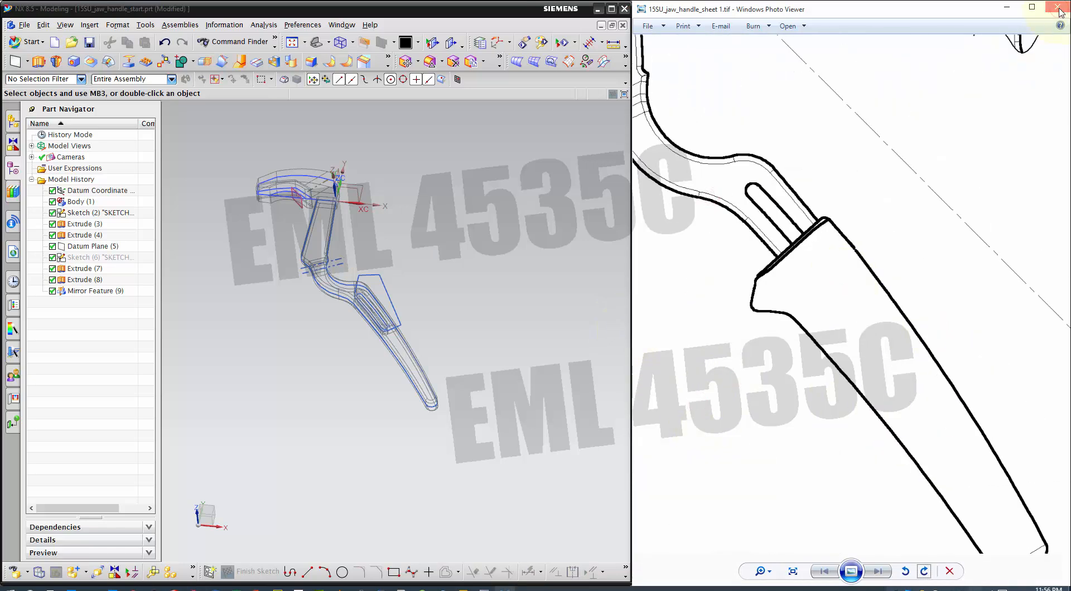
click(1058, 9)
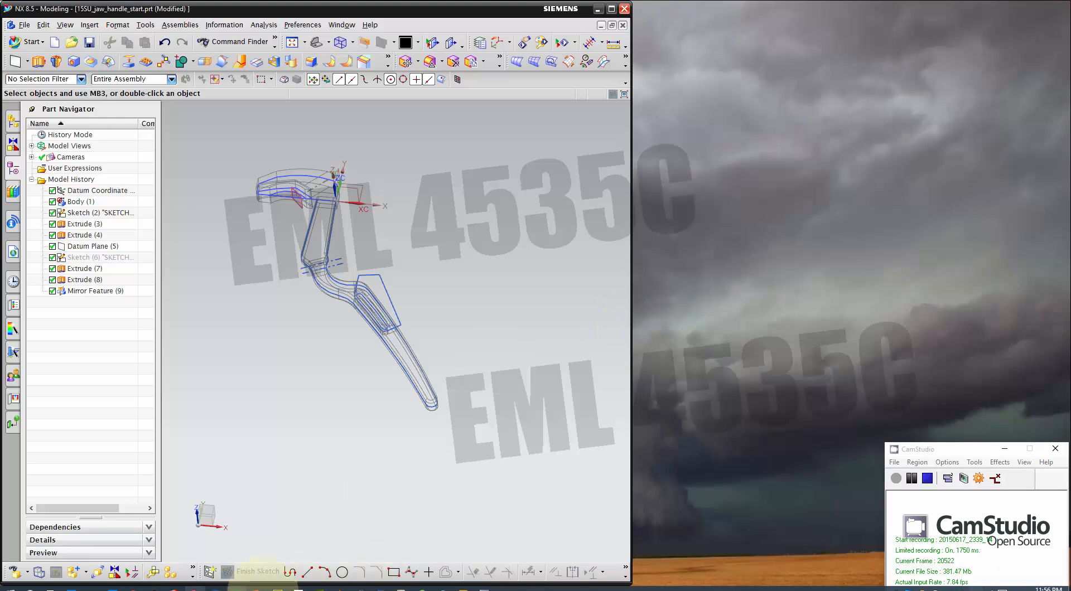
Switch to the project_jaw_handle.pptx presentation and arrange it side by side with the NX modeling window.
click(698, 212)
drag(708, 58, 1070, 113)
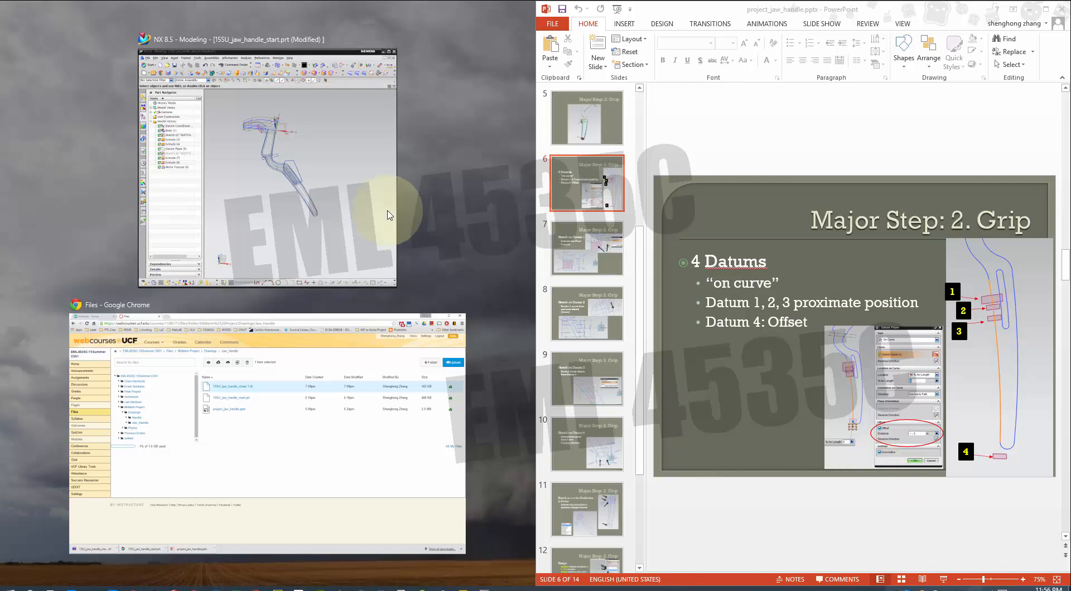
click(393, 207)
mouse_move(453, 586)
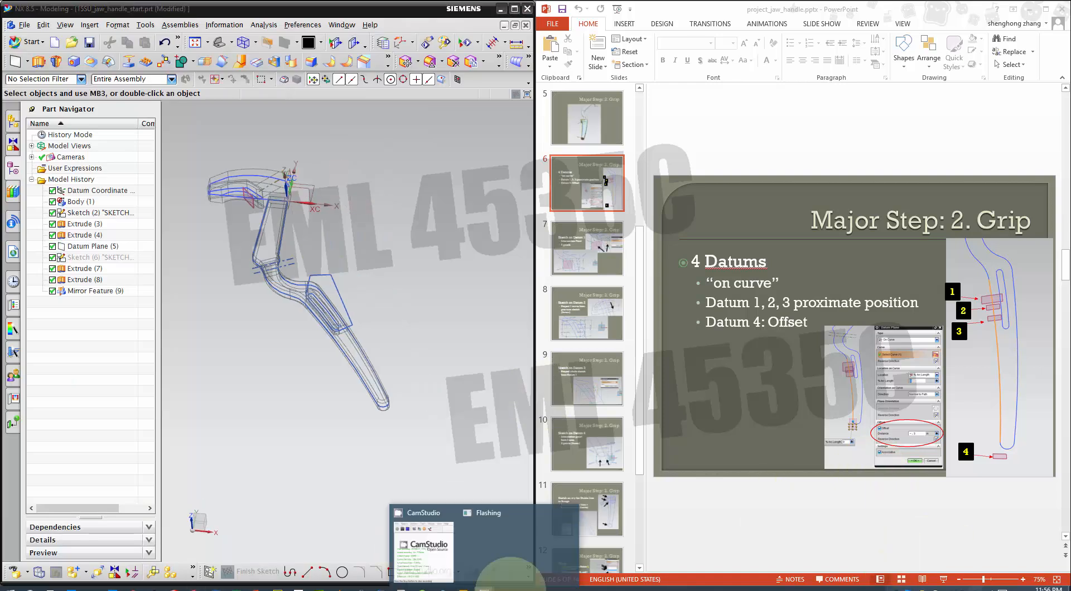
click(428, 556)
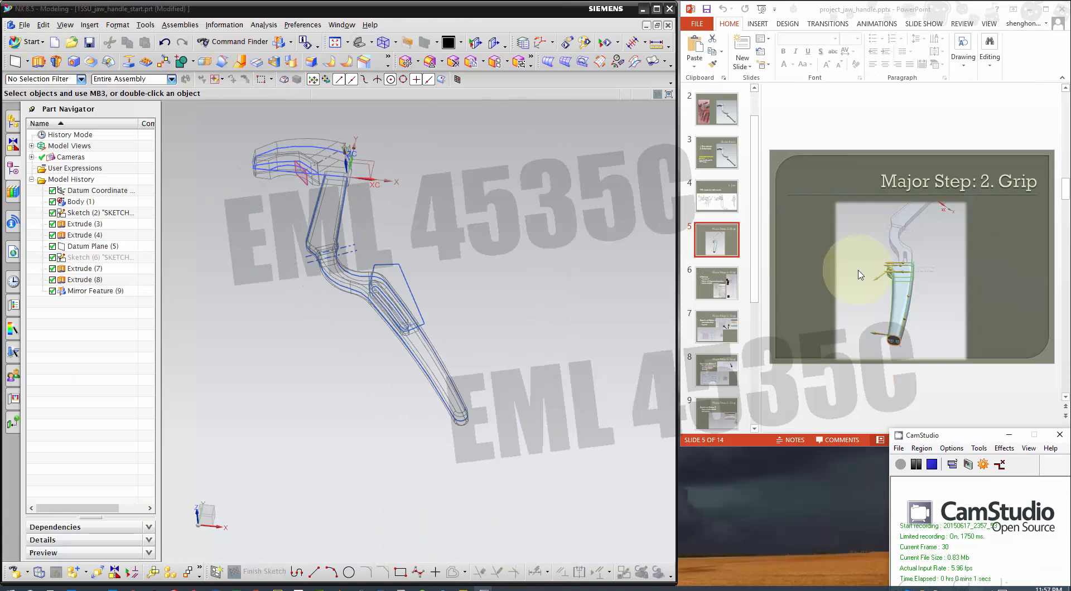
Examine slide 6 on the four grip datums, collapsing the slide thumbnails and enlarging the slide.
click(888, 396)
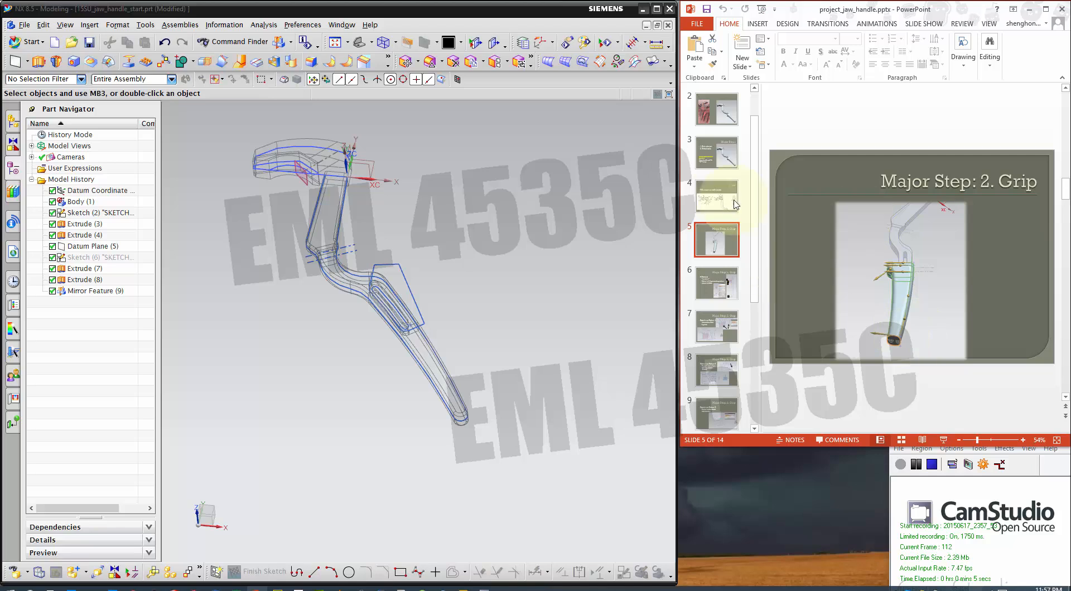
click(712, 294)
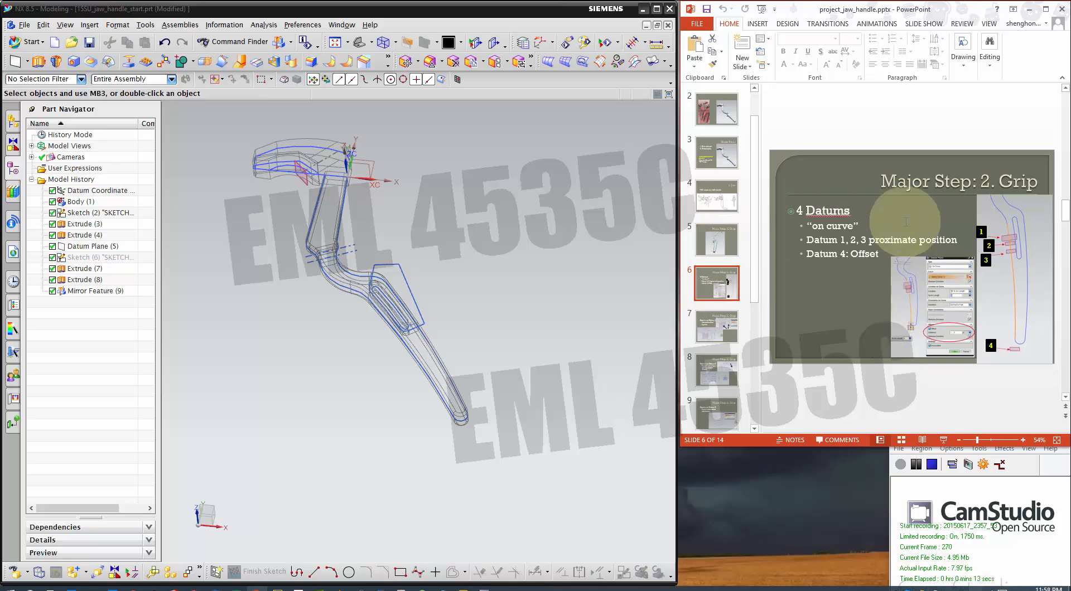
drag(756, 301, 609, 295)
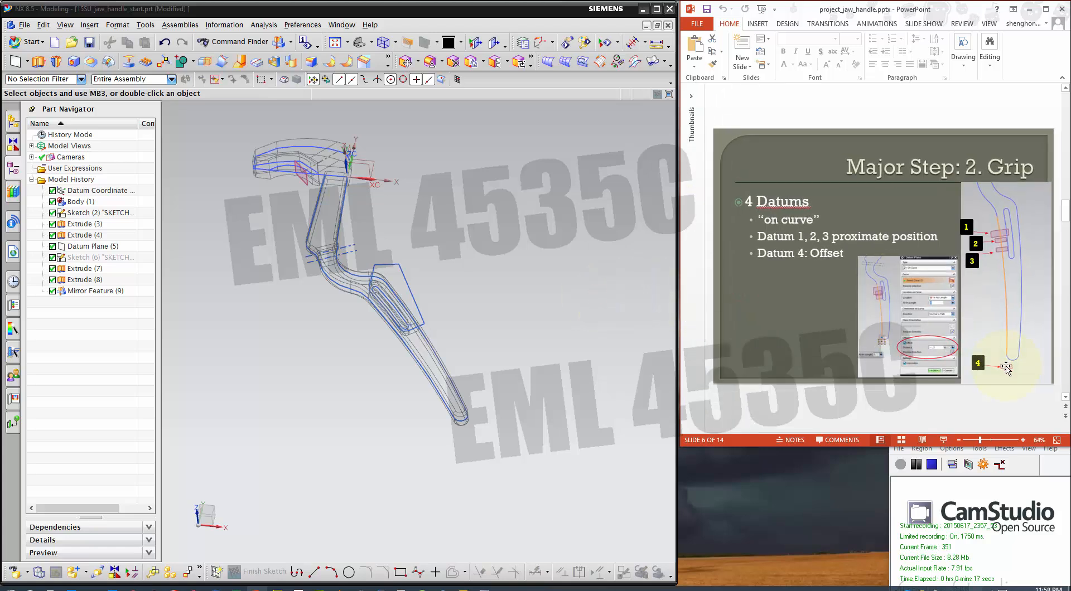
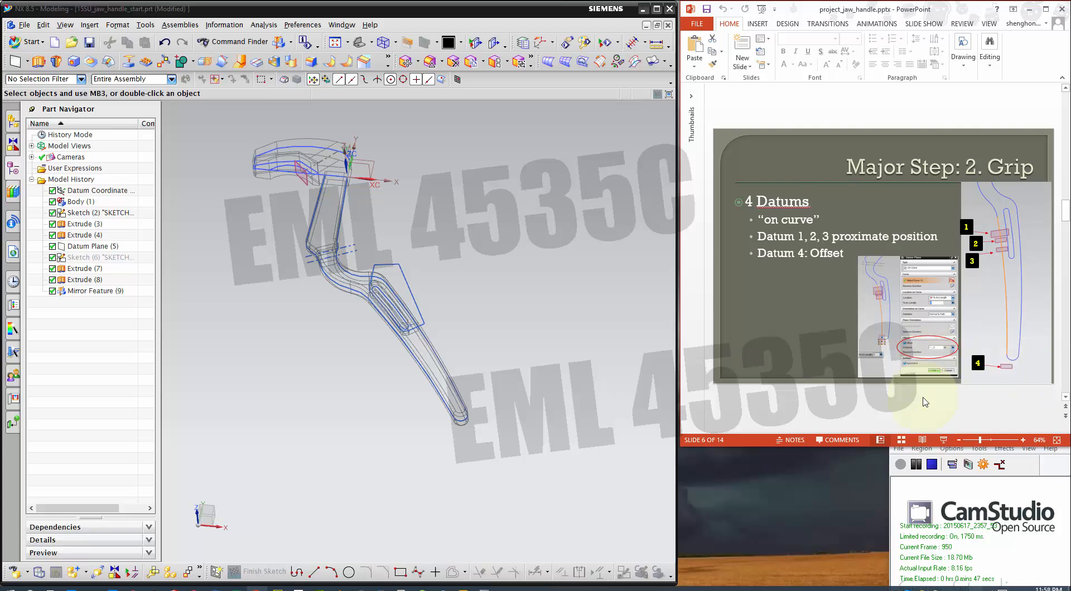
click(1021, 440)
click(1022, 440)
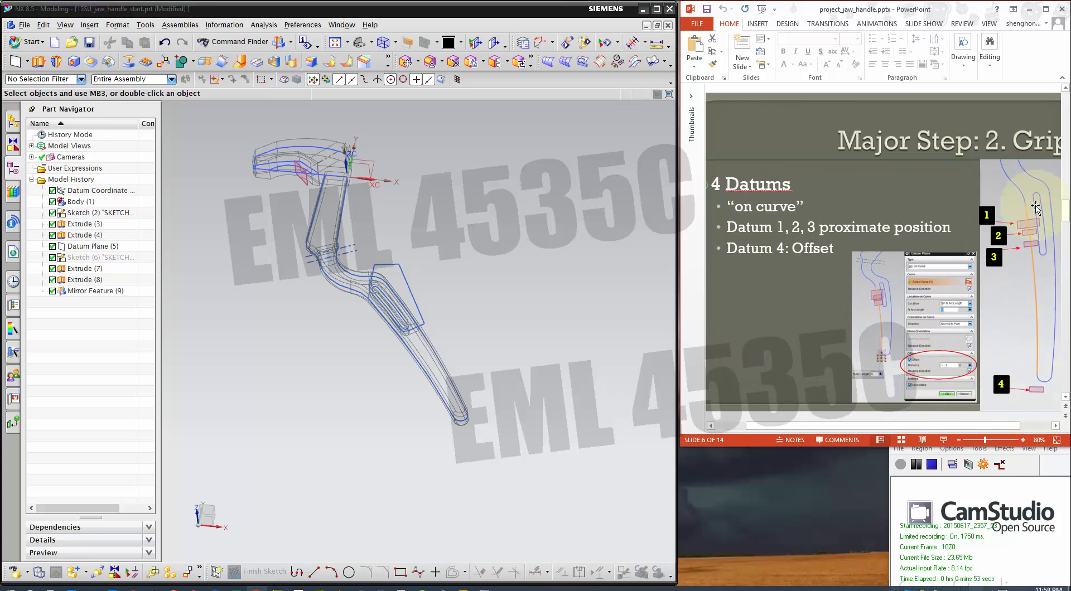
Hide Body (1), the starting handle body, in the jaw handle part.
click(482, 234)
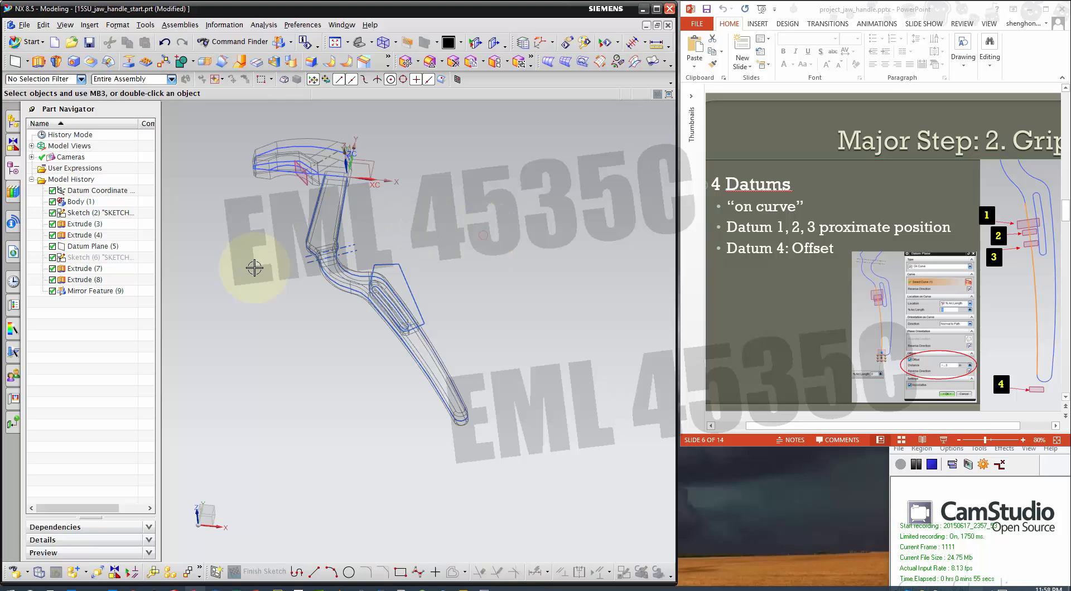
right_click(83, 204)
click(97, 215)
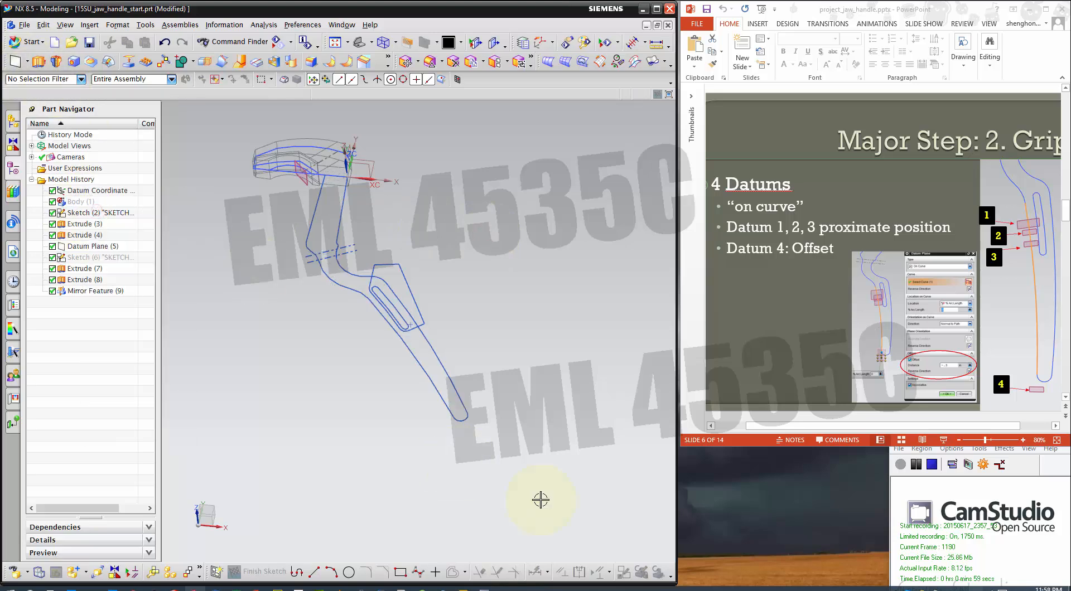
scroll(430, 378, up, 4)
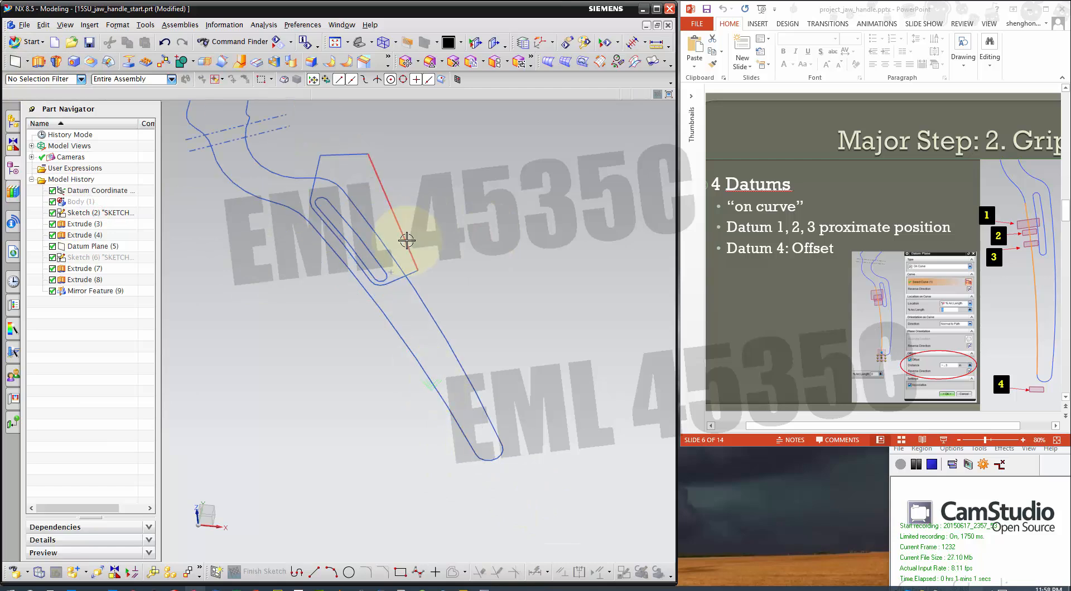
scroll(390, 357, down, 4)
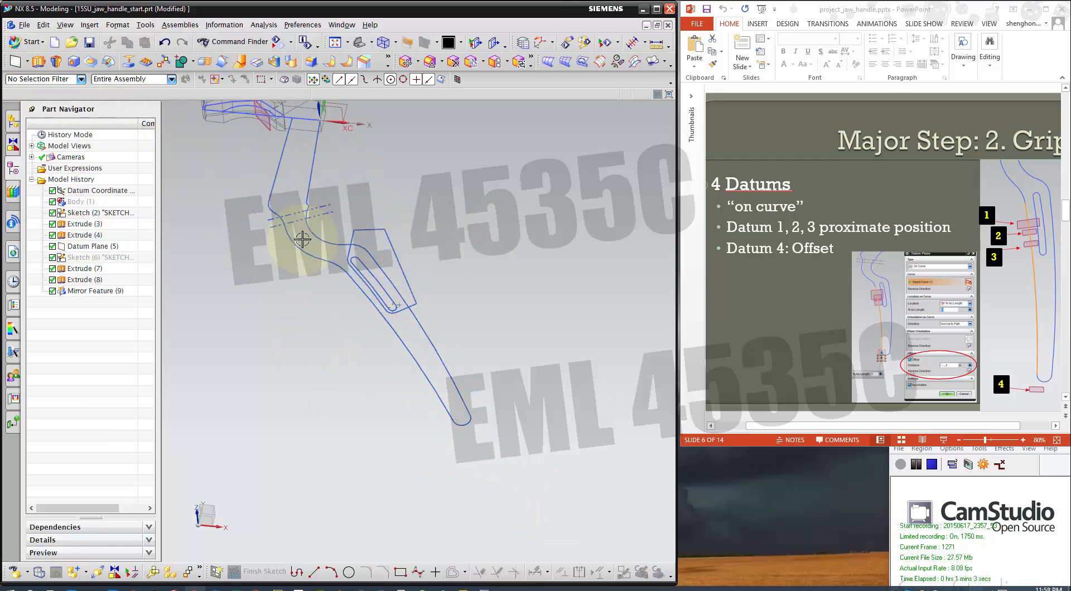
Try hiding the jaw cut Extrude (7), and undo the hide.
click(246, 165)
click(84, 269)
right_click(93, 272)
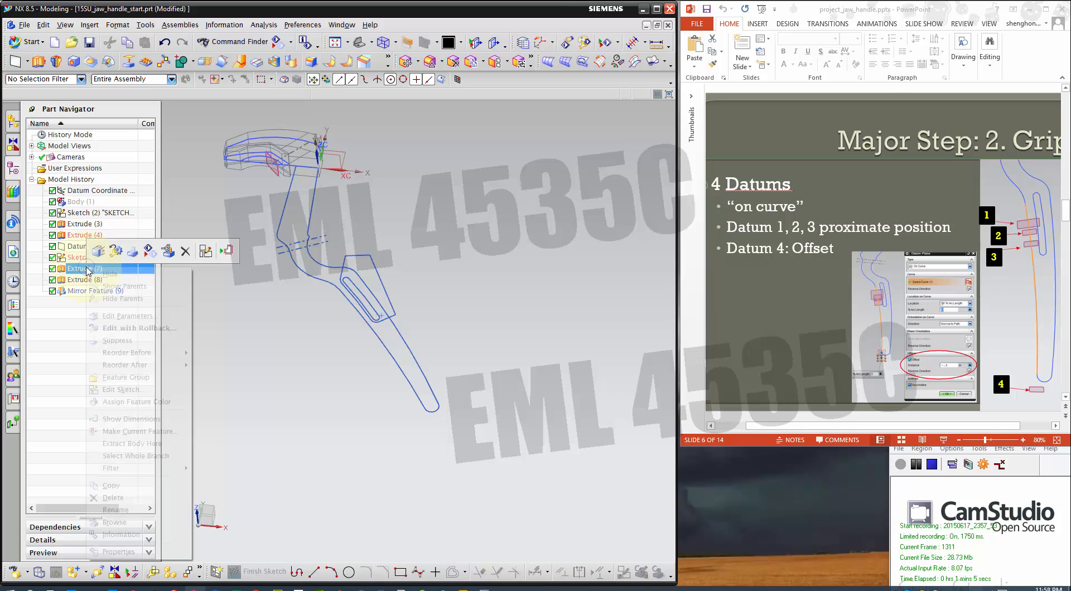
click(93, 273)
scroll(163, 177, up, 1)
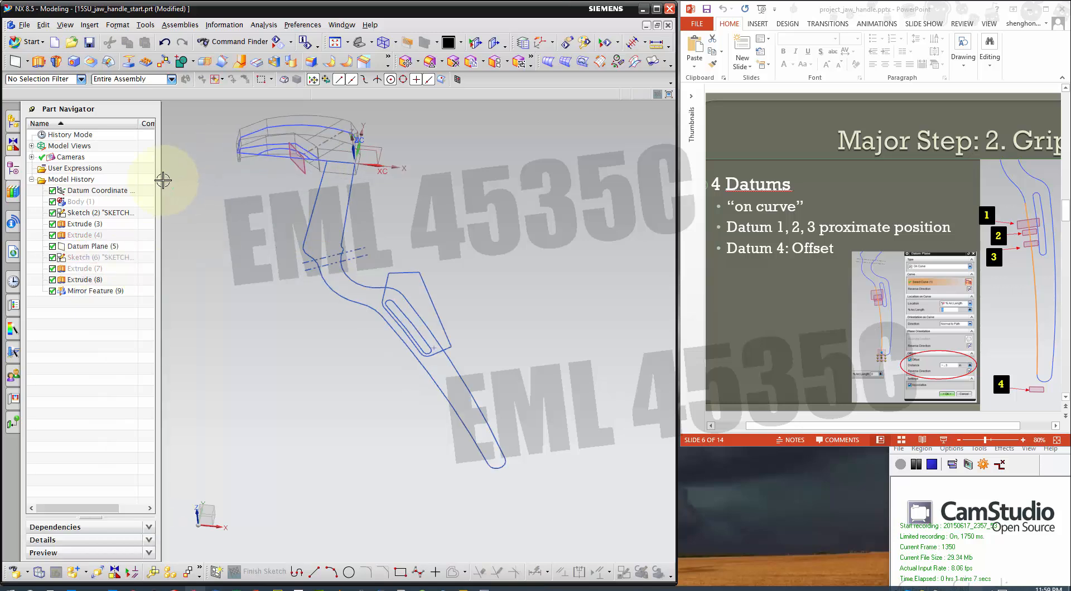
click(164, 42)
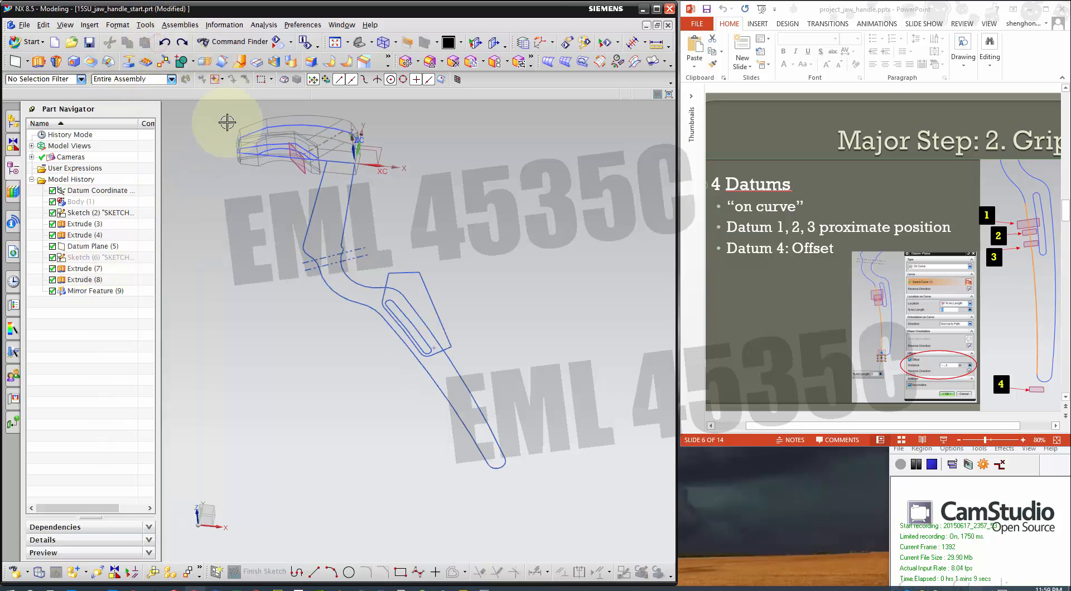
Unite the two jaw bodies into one, using the larger jaw body as target and the inner toothed-side body as tool.
scroll(306, 195, up, 4)
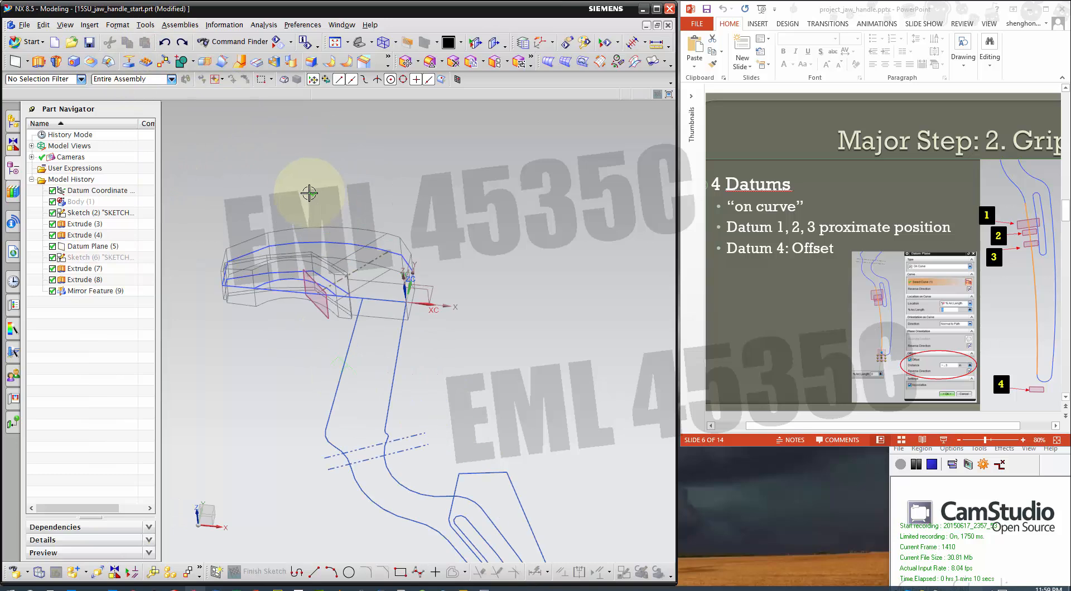
click(179, 63)
click(351, 262)
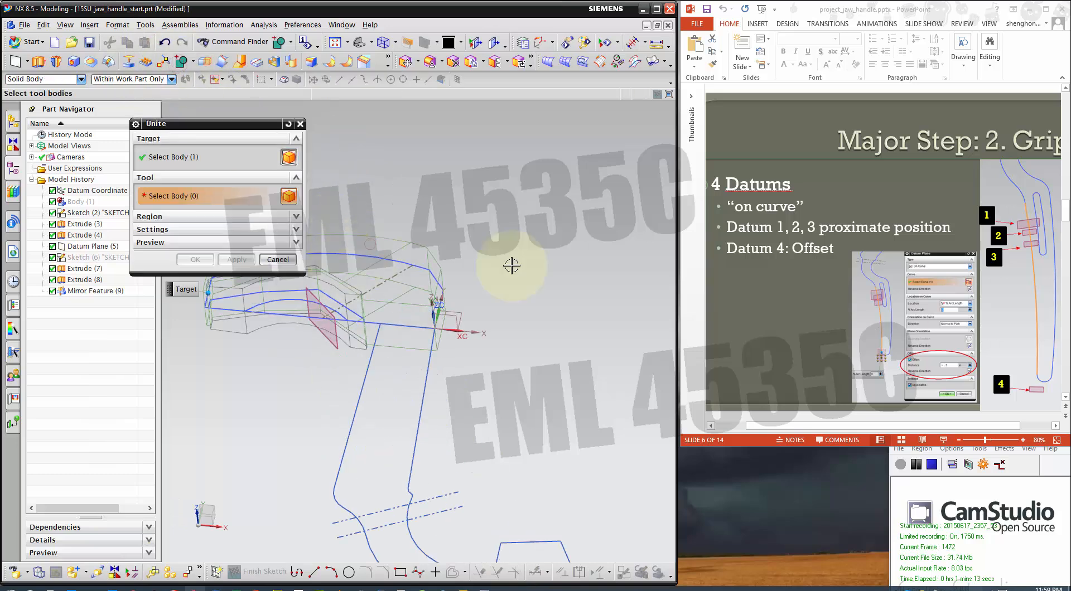
click(396, 277)
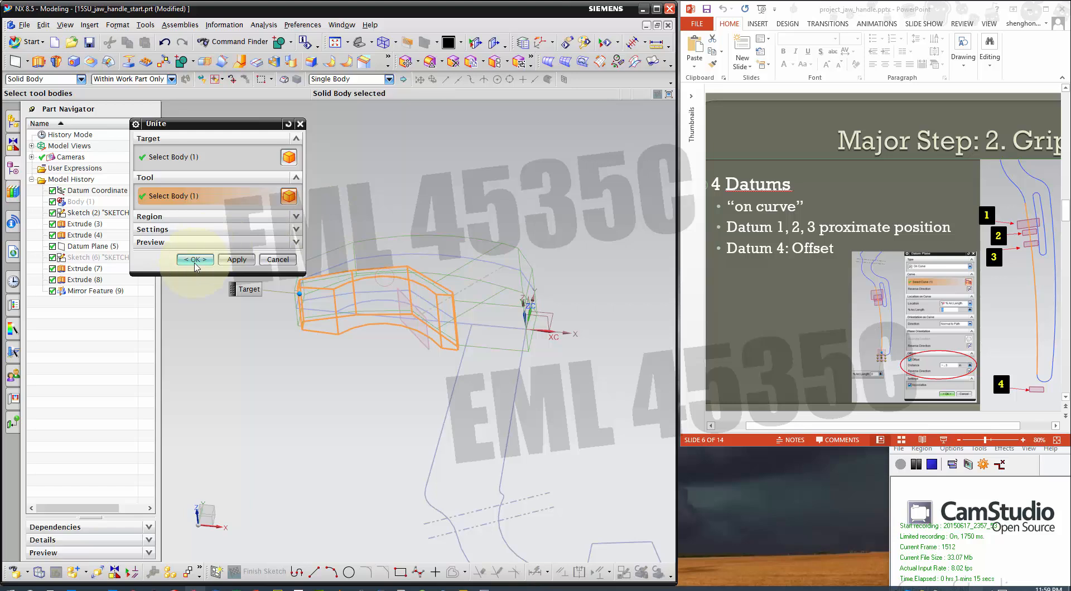
middle_click(408, 224)
scroll(398, 221, down, 6)
scroll(411, 251, up, 3)
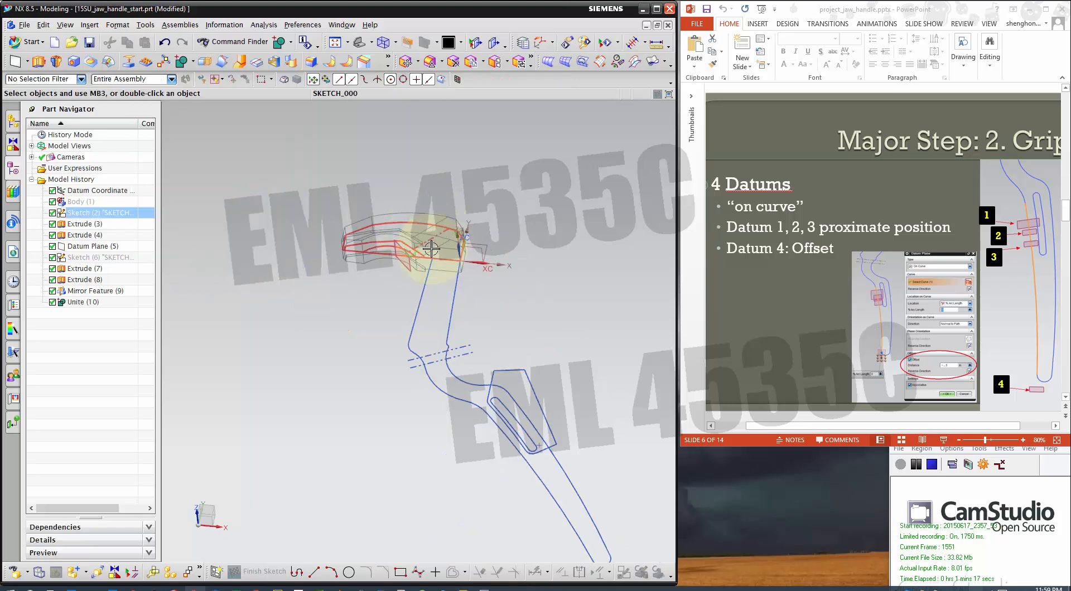
Start an On Curve datum plane on the handle's outer outline, beside the upper end of the slot.
scroll(430, 252, up, 4)
middle_drag(425, 249, 253, 252)
scroll(228, 236, up, 4)
scroll(228, 231, down, 6)
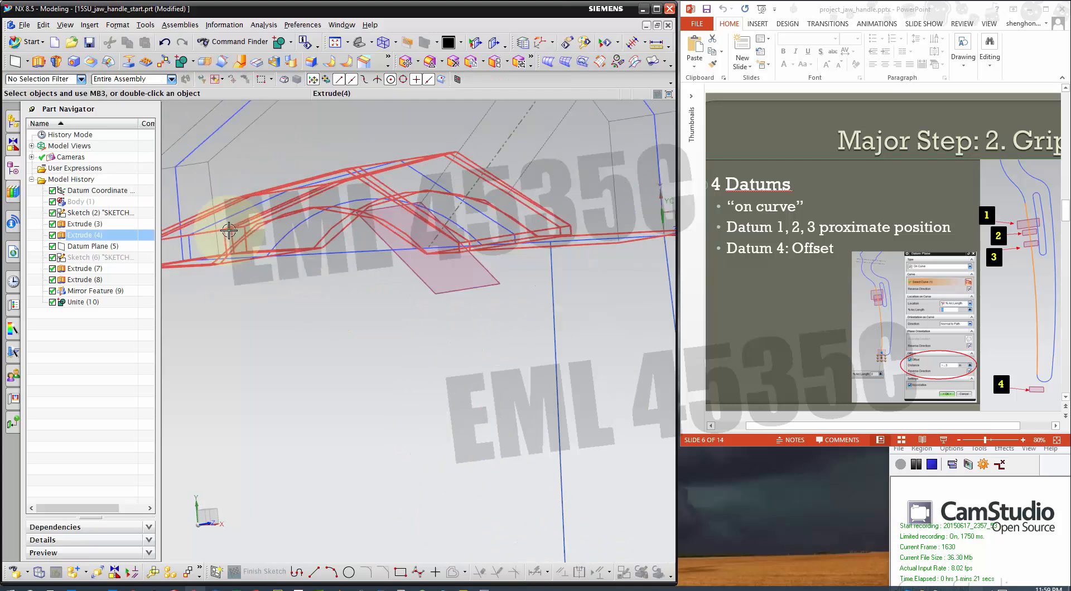
scroll(234, 227, up, 6)
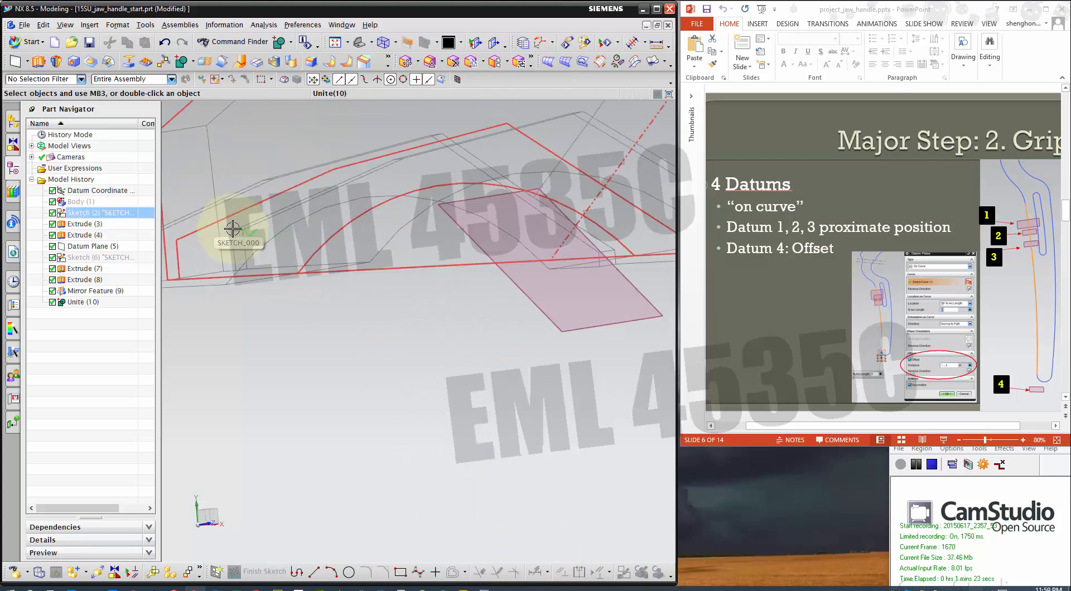
scroll(366, 237, down, 6)
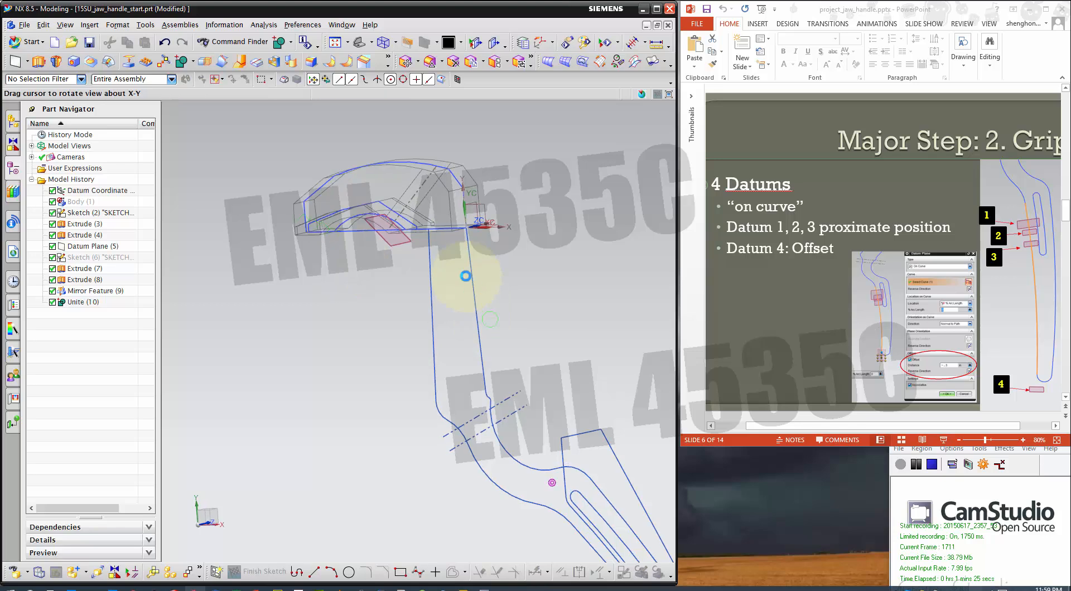
scroll(405, 235, down, 4)
scroll(534, 397, up, 4)
middle_drag(539, 481, 501, 484)
click(16, 63)
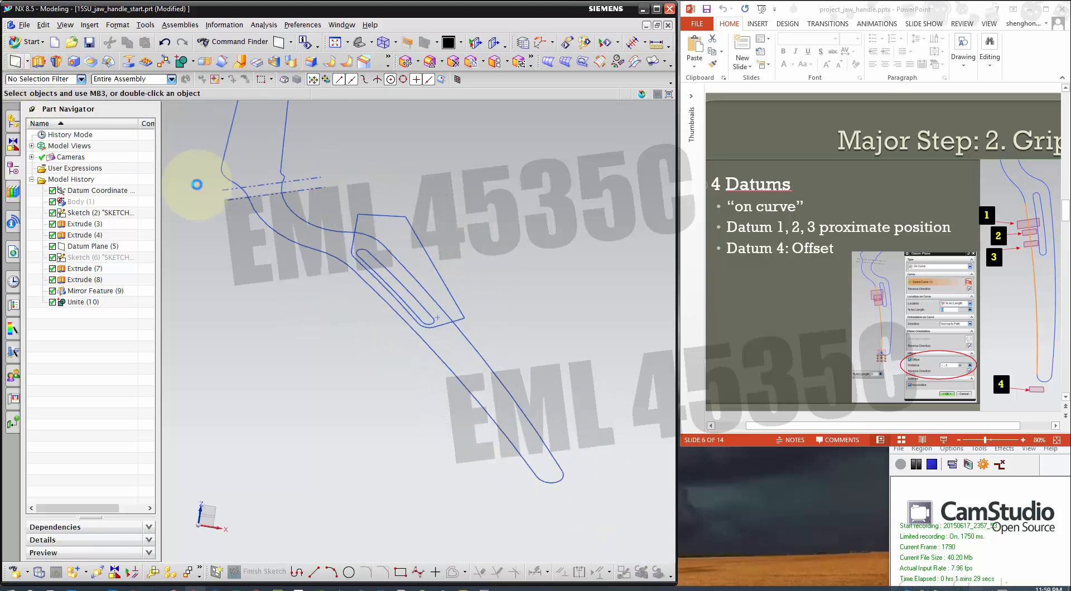
click(182, 156)
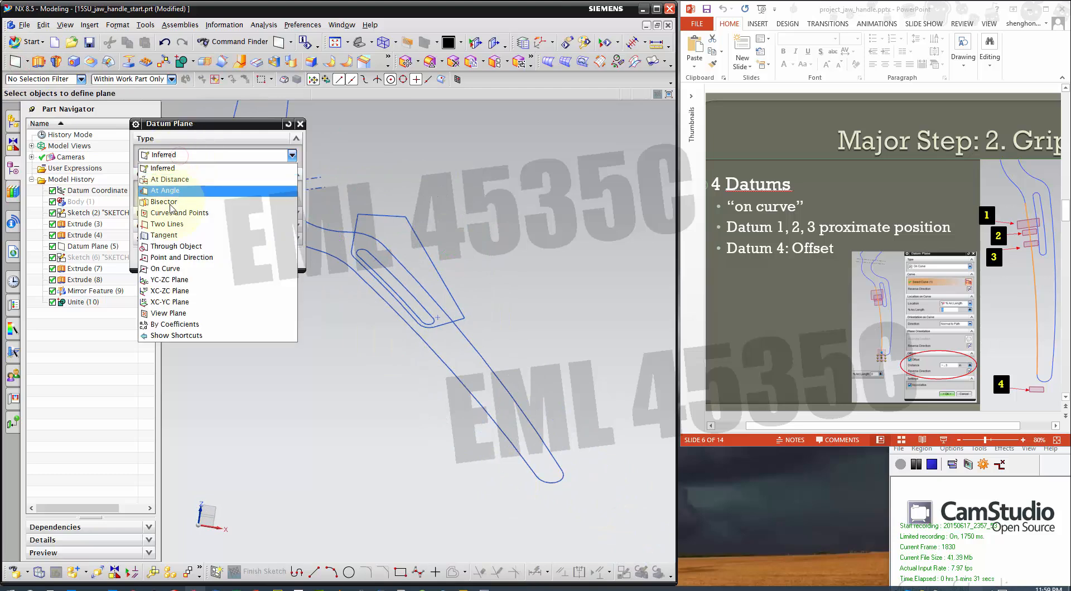
click(165, 268)
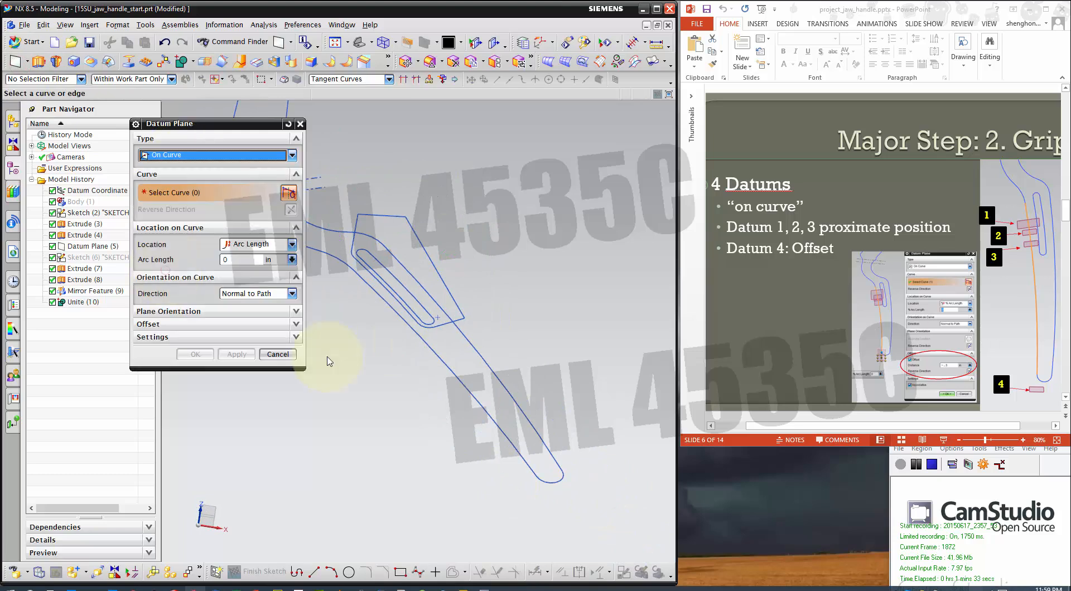
click(365, 334)
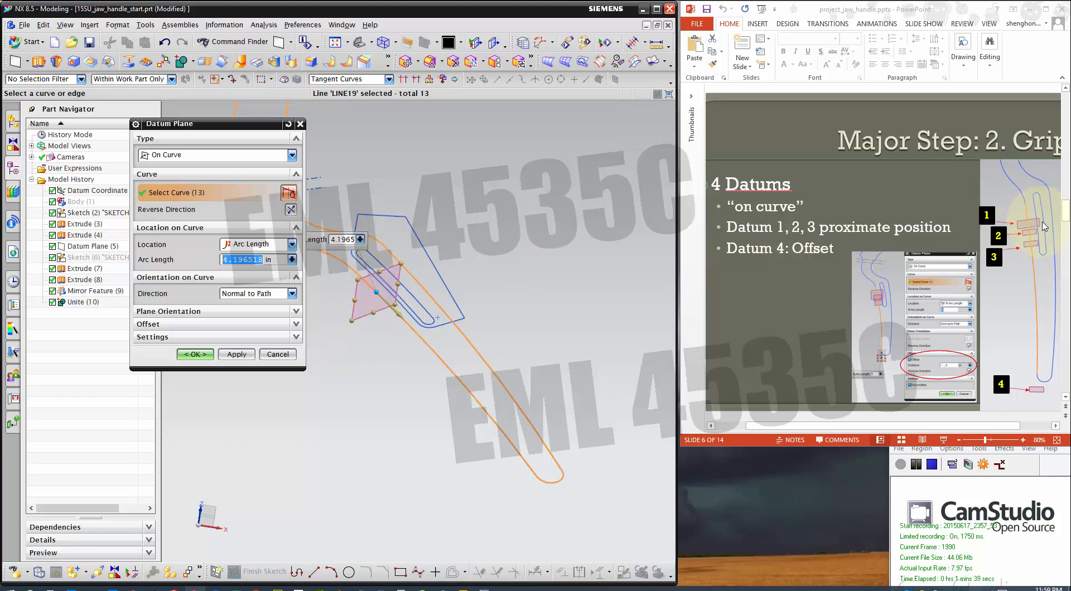
Create the first grip datum plane normal to the outline at an arc length of 4.2 in.
middle_drag(617, 292, 410, 359)
key(F8)
scroll(426, 325, up, 2)
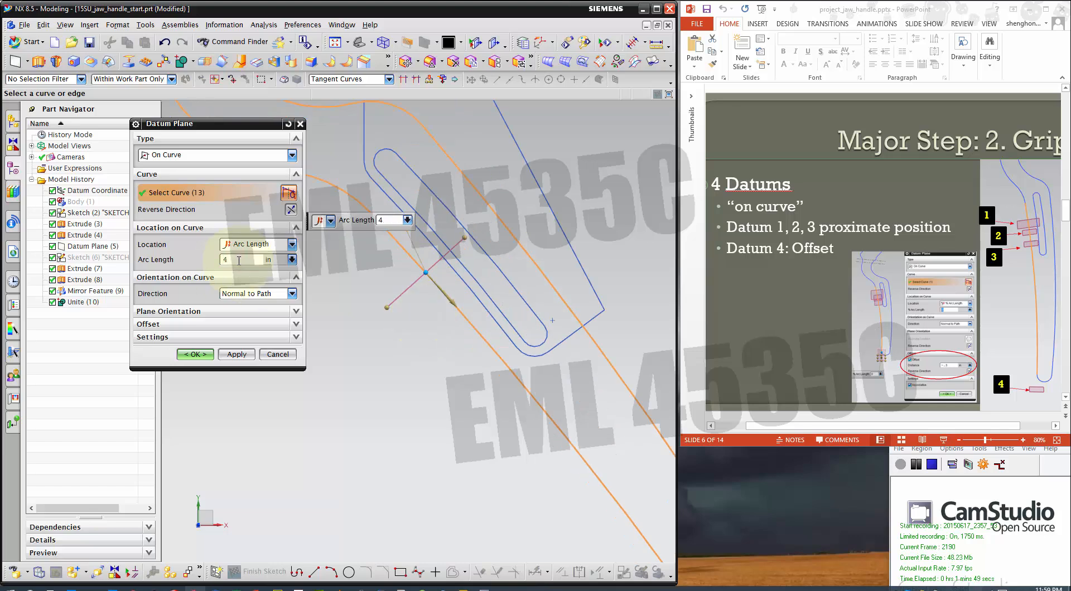
key(Return)
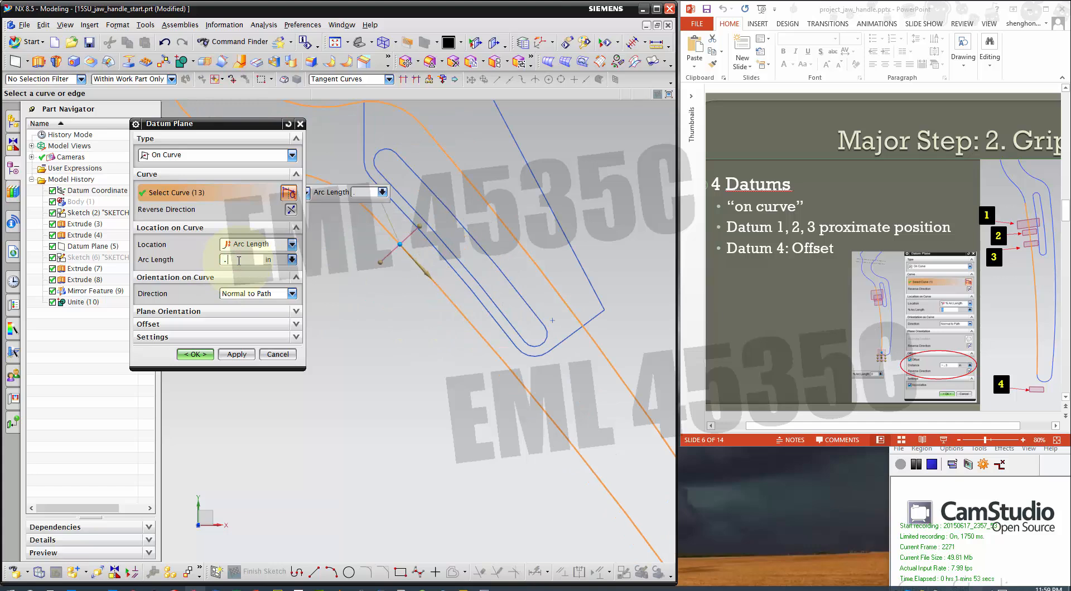
text(4.2)
key(Return)
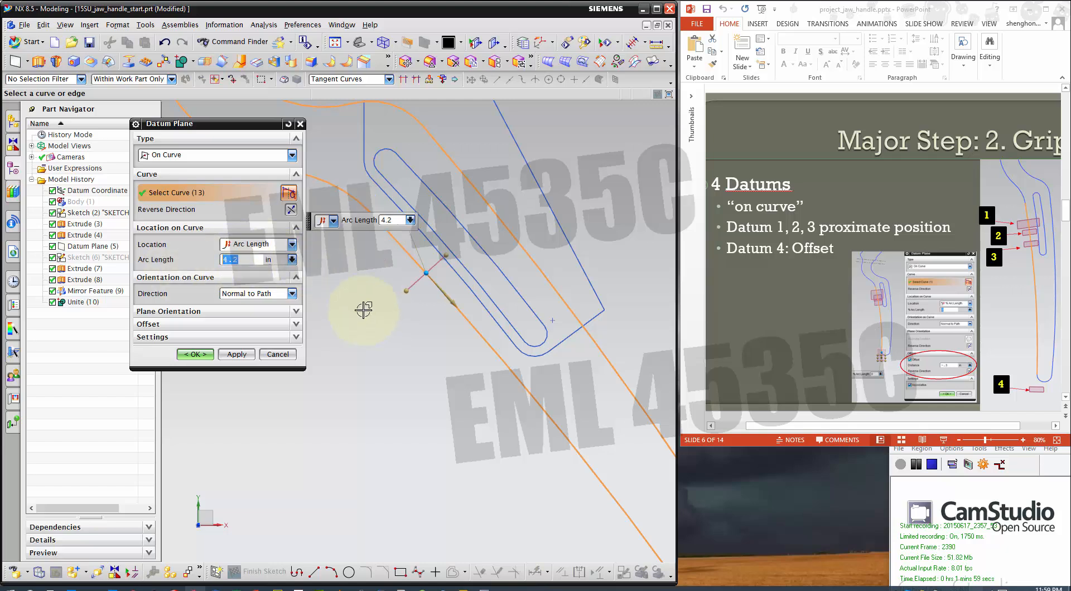
scroll(349, 298, down, 1)
middle_drag(437, 359, 319, 346)
click(237, 354)
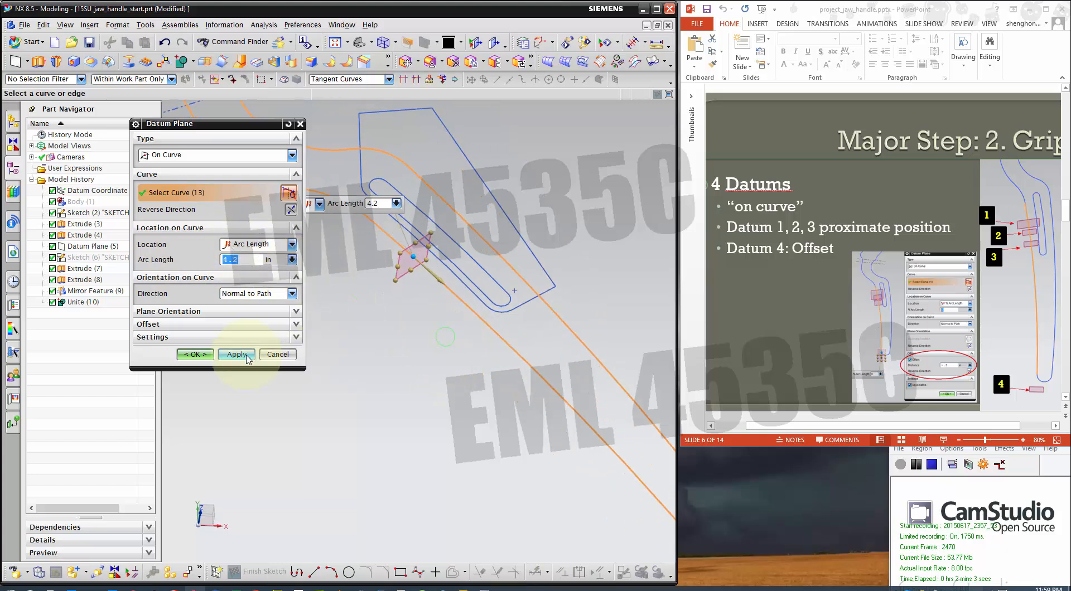
Create a second datum plane on the handle outline just below the first, at an arc length of about 4.45 in.
click(439, 281)
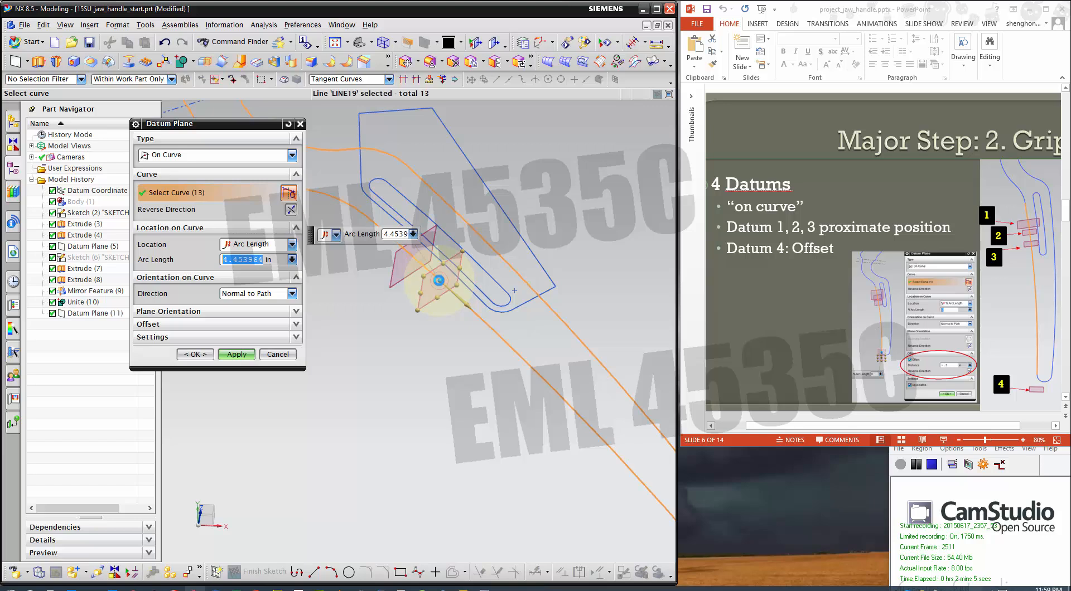
middle_drag(418, 363, 522, 367)
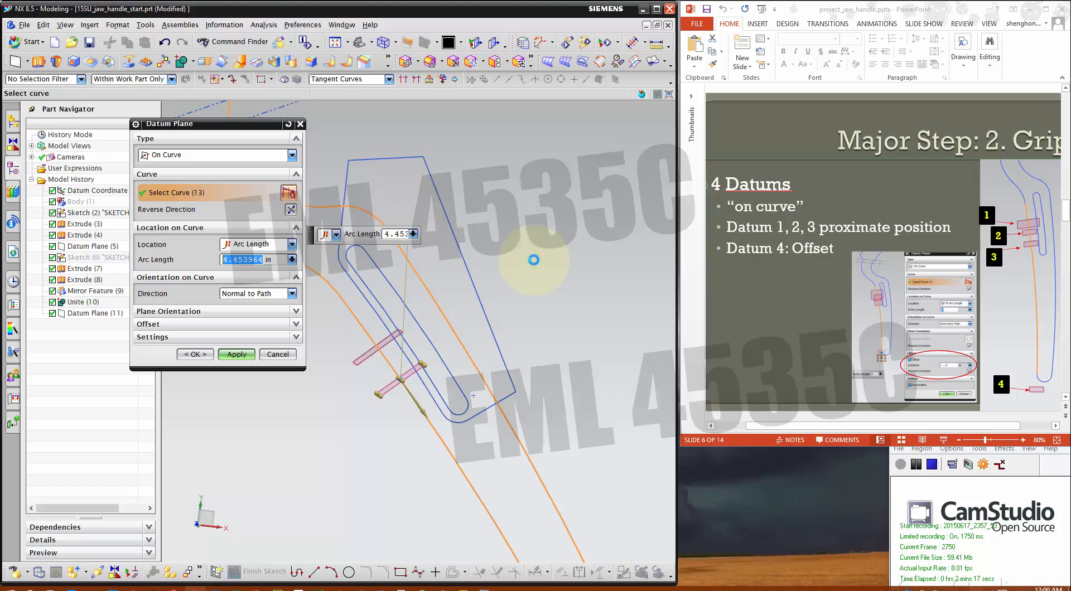
key(F8)
scroll(490, 315, up, 4)
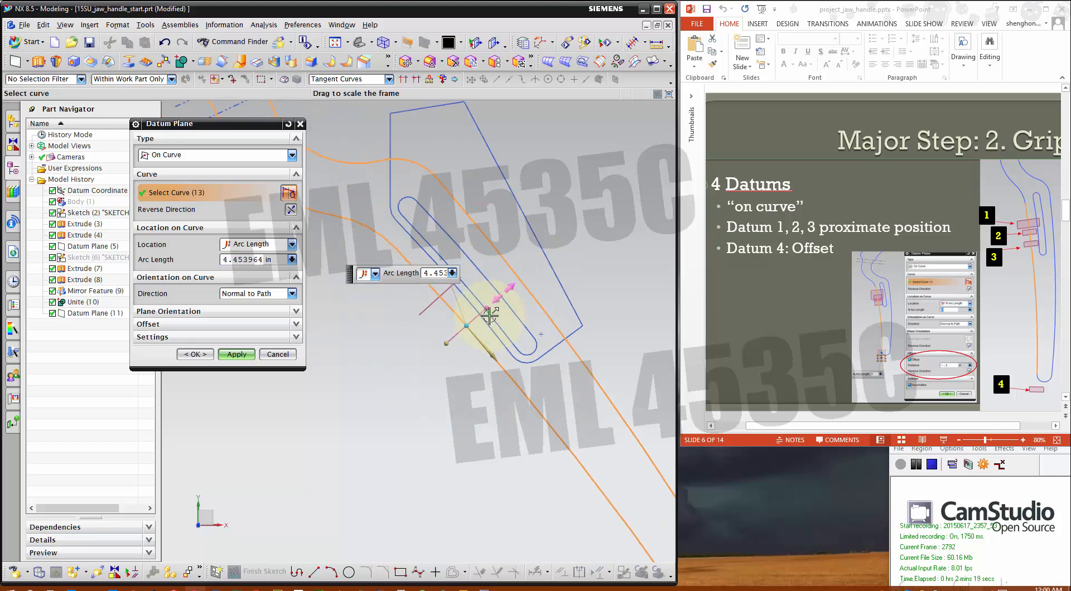
scroll(489, 315, up, 1)
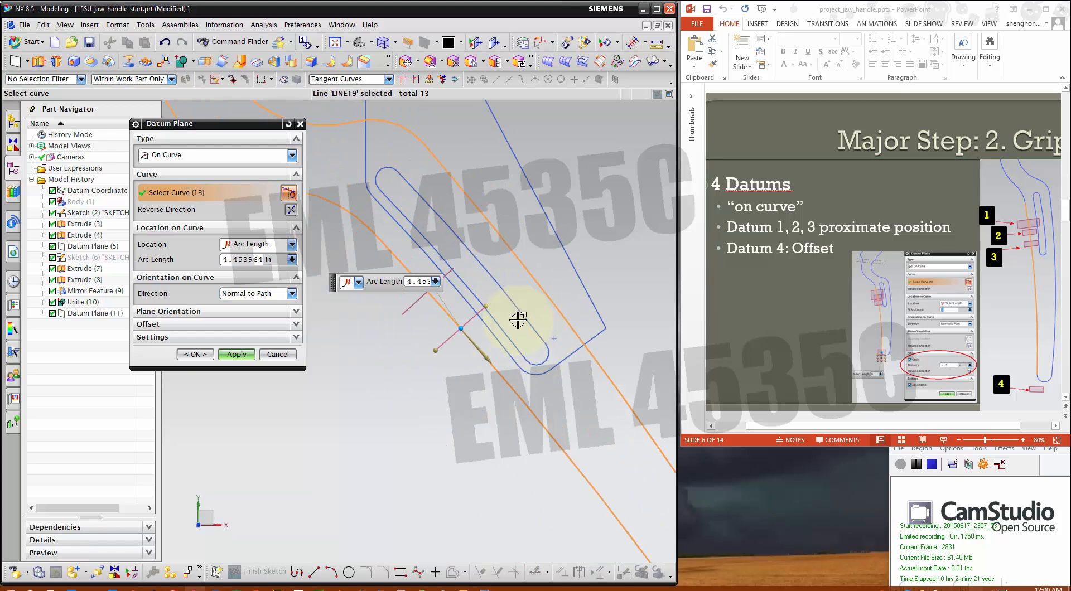
click(236, 355)
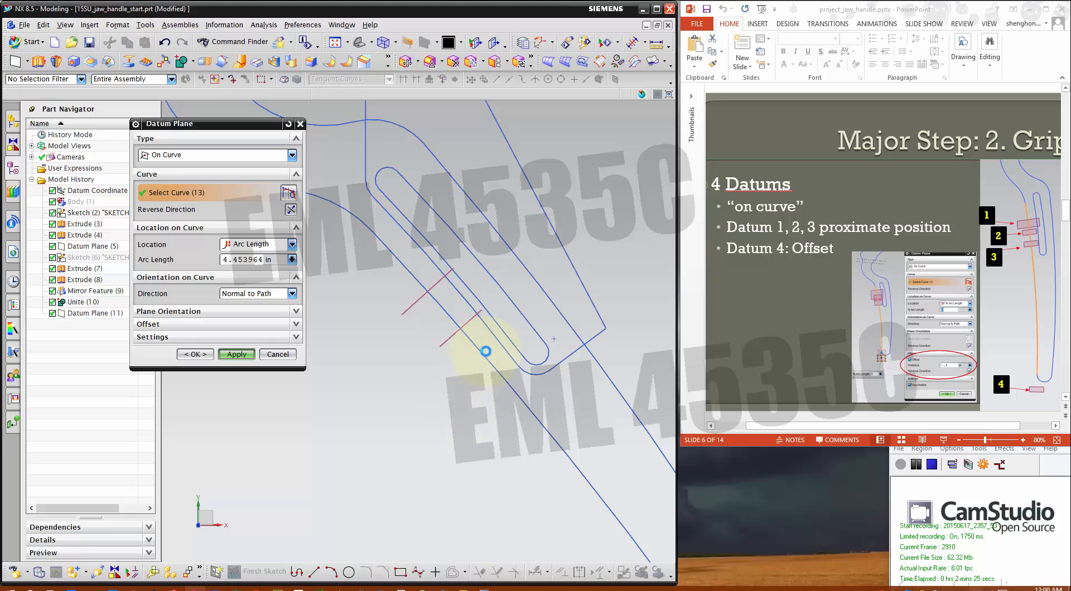
Create a third datum plane on the handle outline near the slot's lower end, at an arc length of 4.64 in.
click(483, 350)
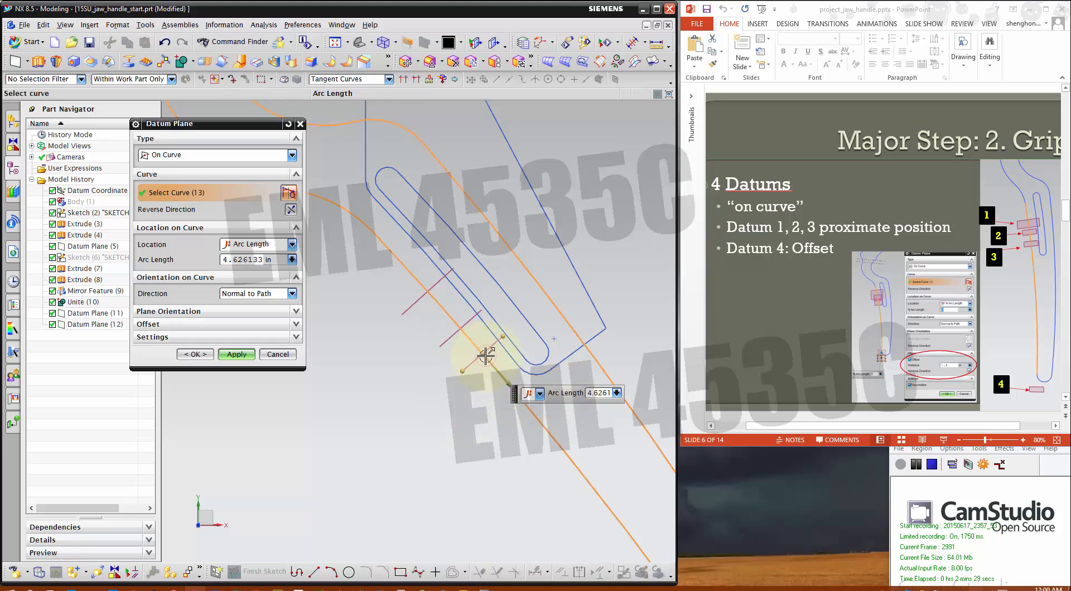
drag(486, 355, 488, 356)
scroll(390, 267, down, 3)
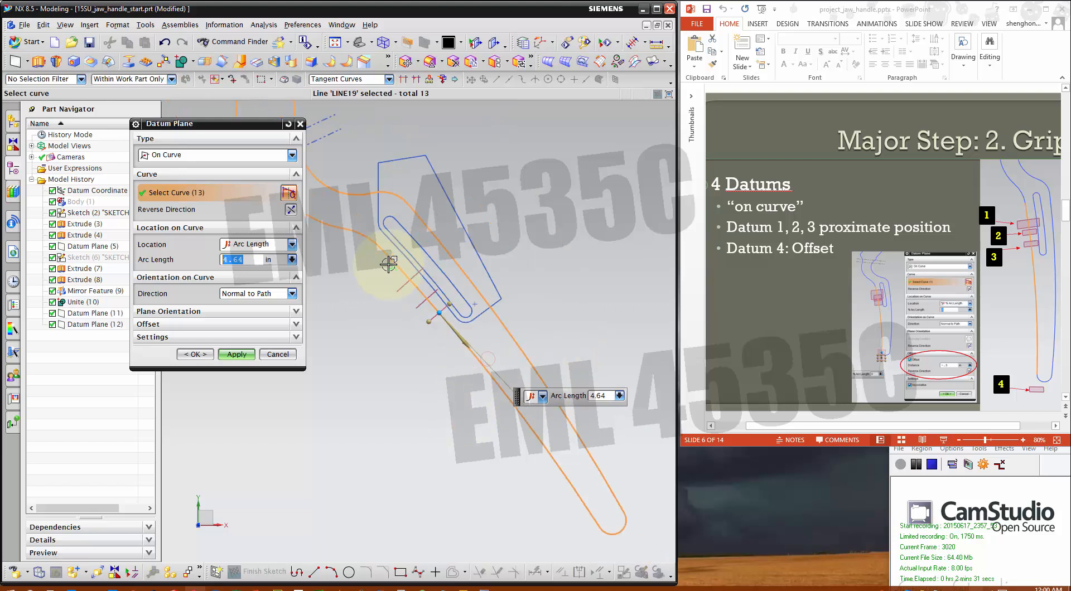
click(236, 354)
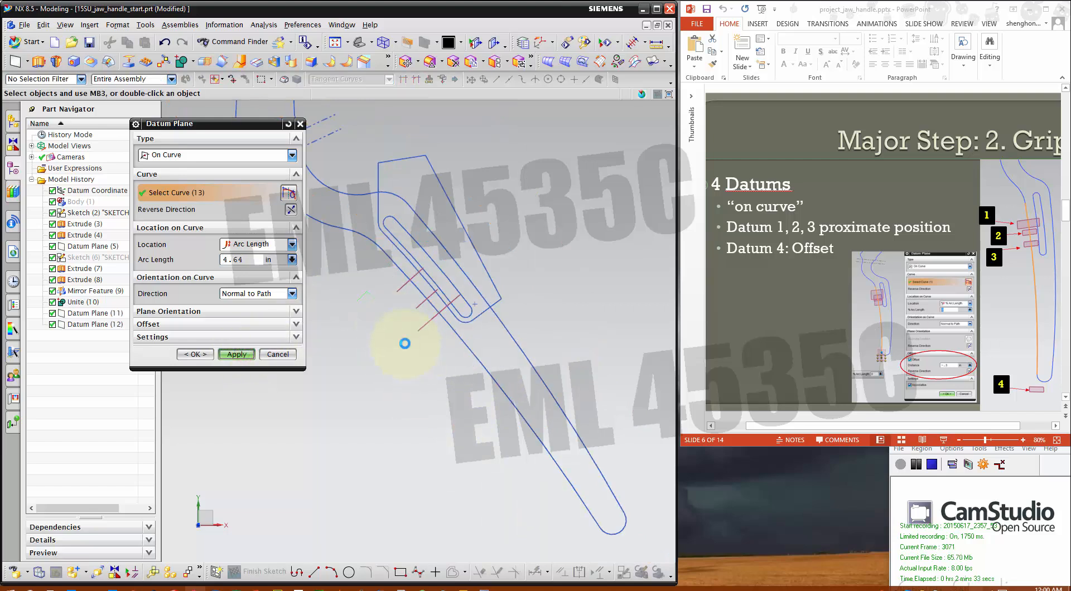
scroll(364, 301, down, 2)
click(292, 243)
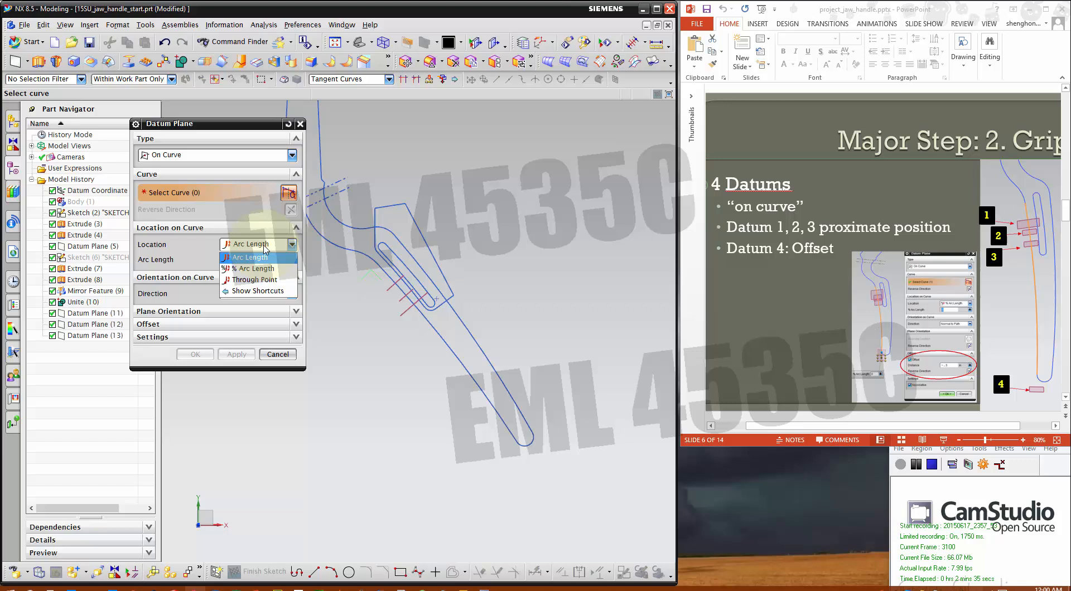
click(247, 269)
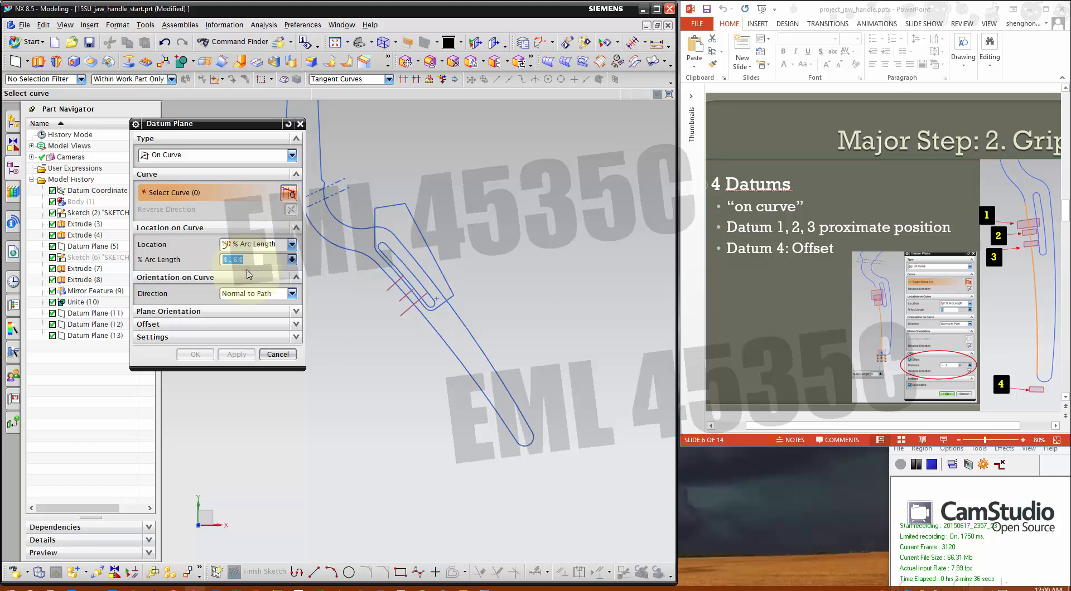
click(511, 431)
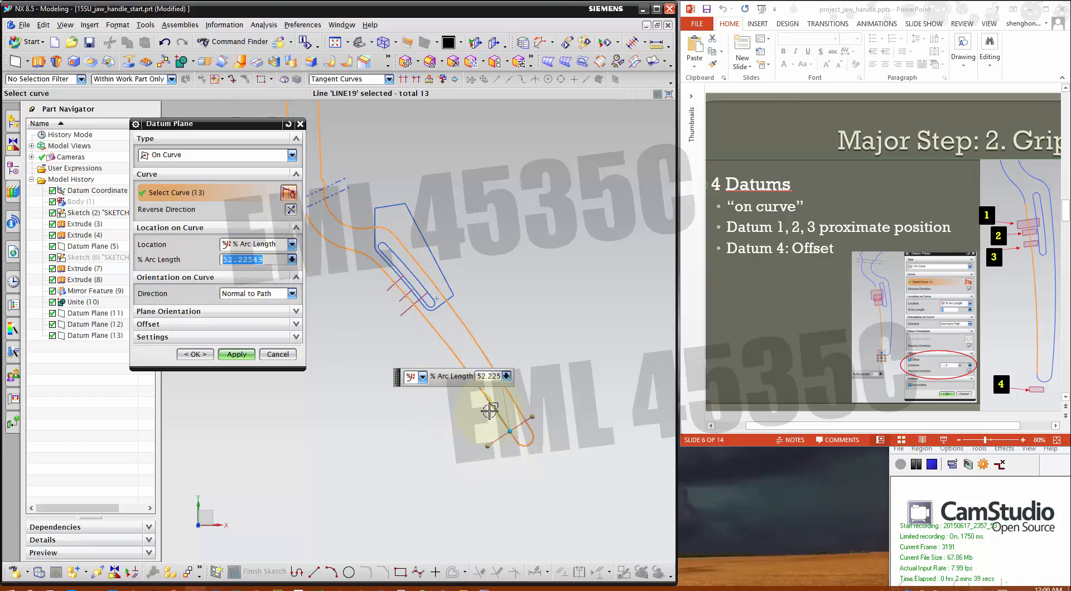
drag(515, 435, 504, 430)
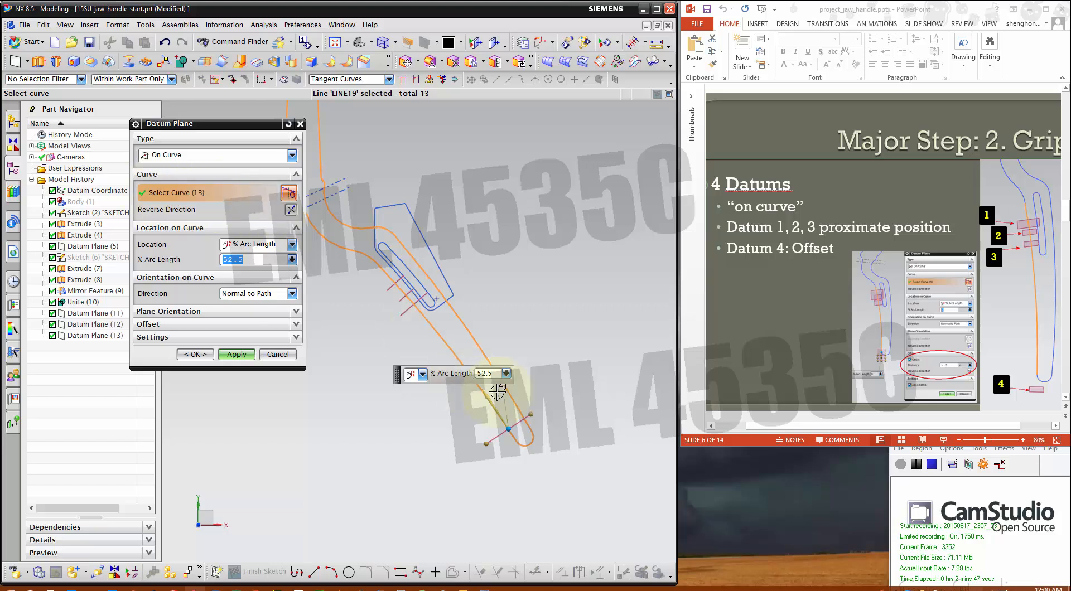
shift+click(474, 384)
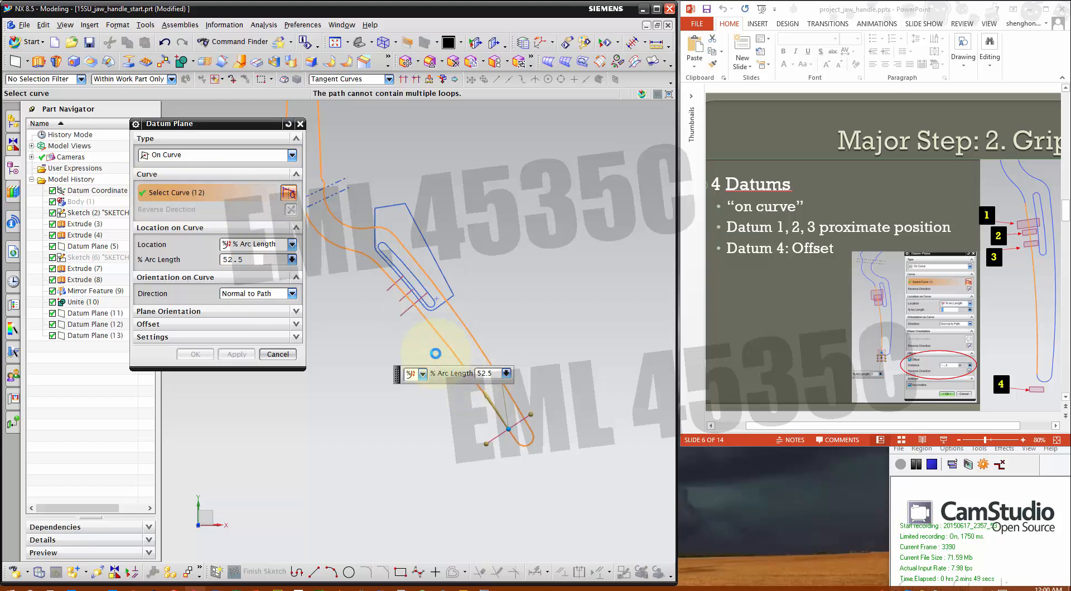
click(278, 355)
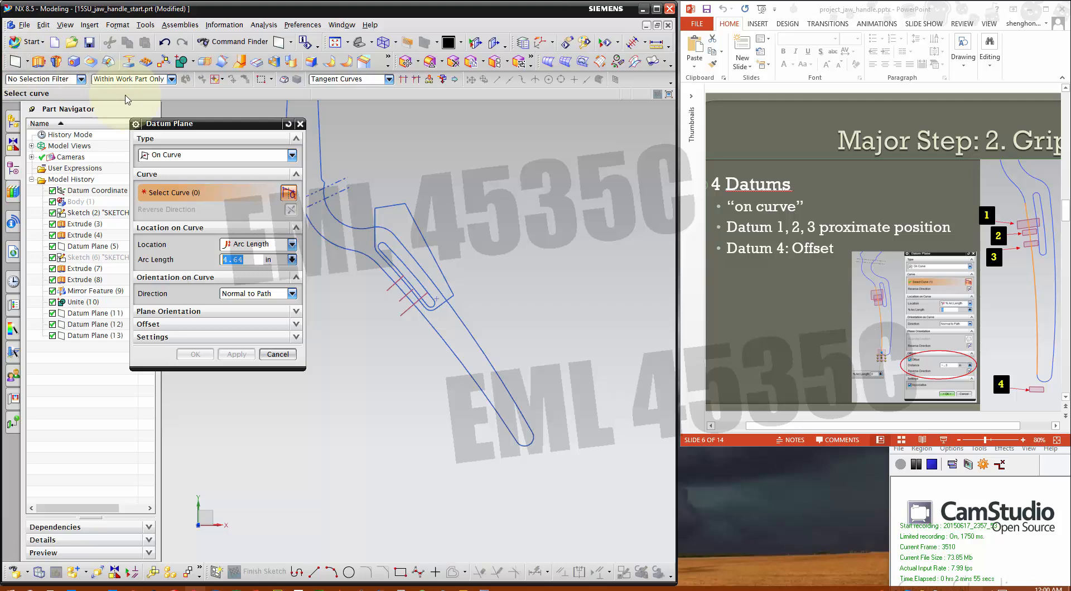
Define an On Curve datum plane on only the handle's long outer arc, using the Single Curve rule and 0 % Arc Length.
click(324, 80)
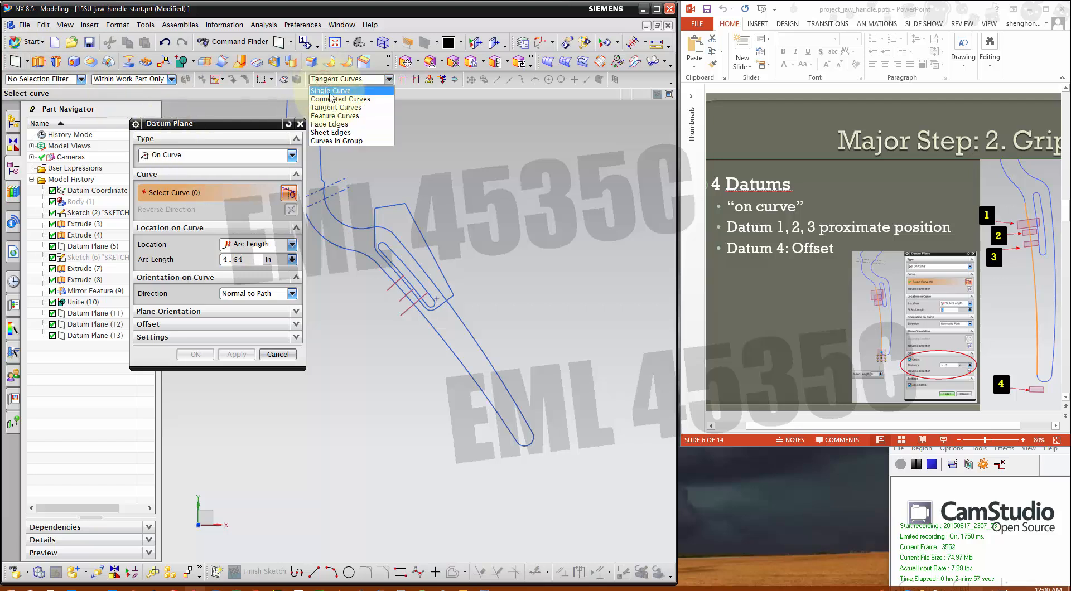
click(330, 91)
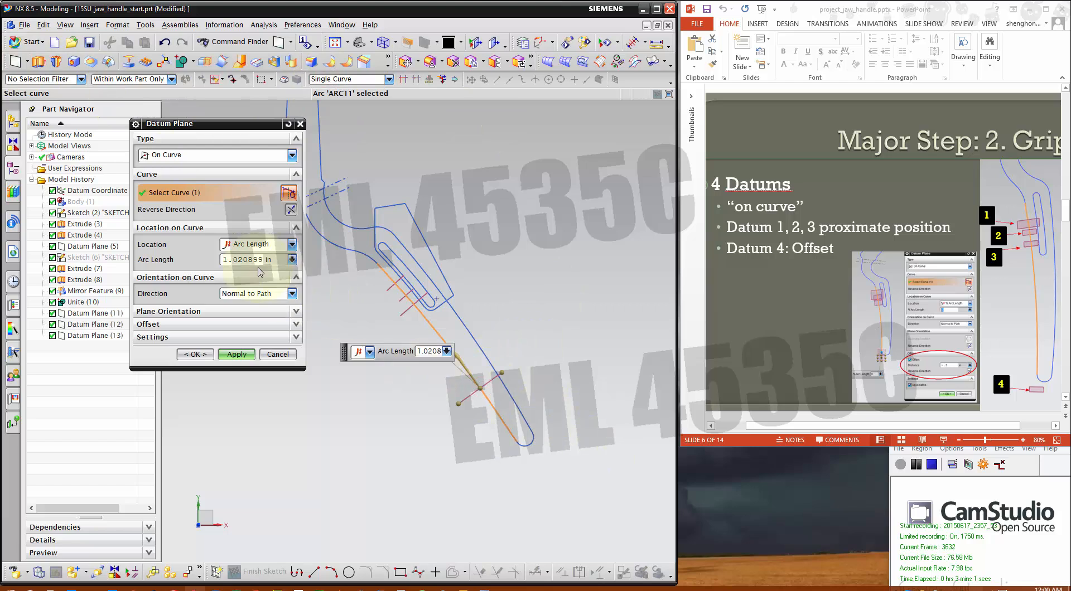
click(241, 249)
click(253, 268)
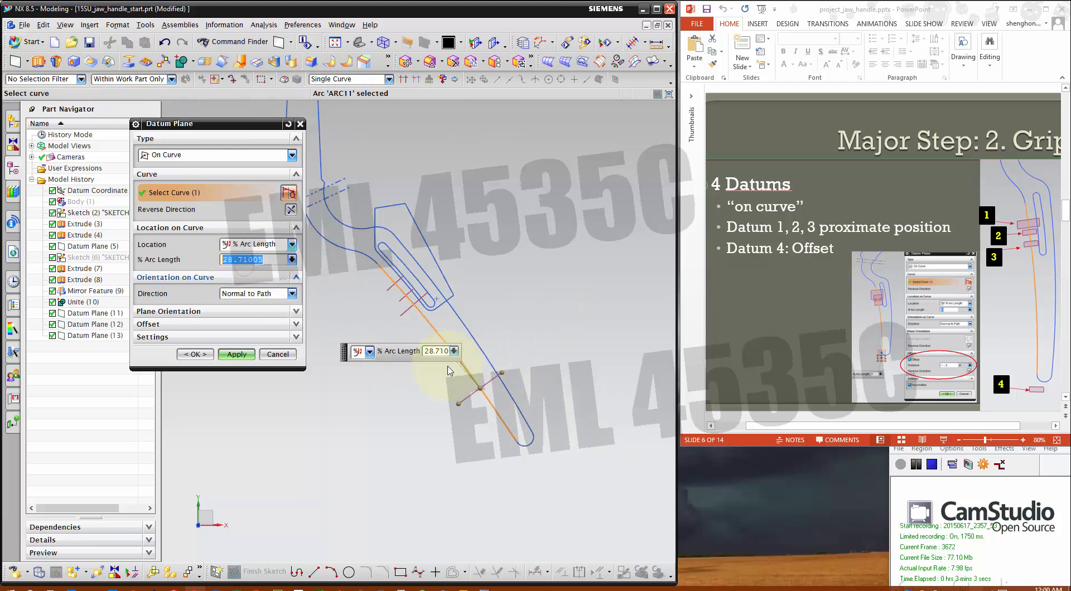
drag(501, 415, 517, 443)
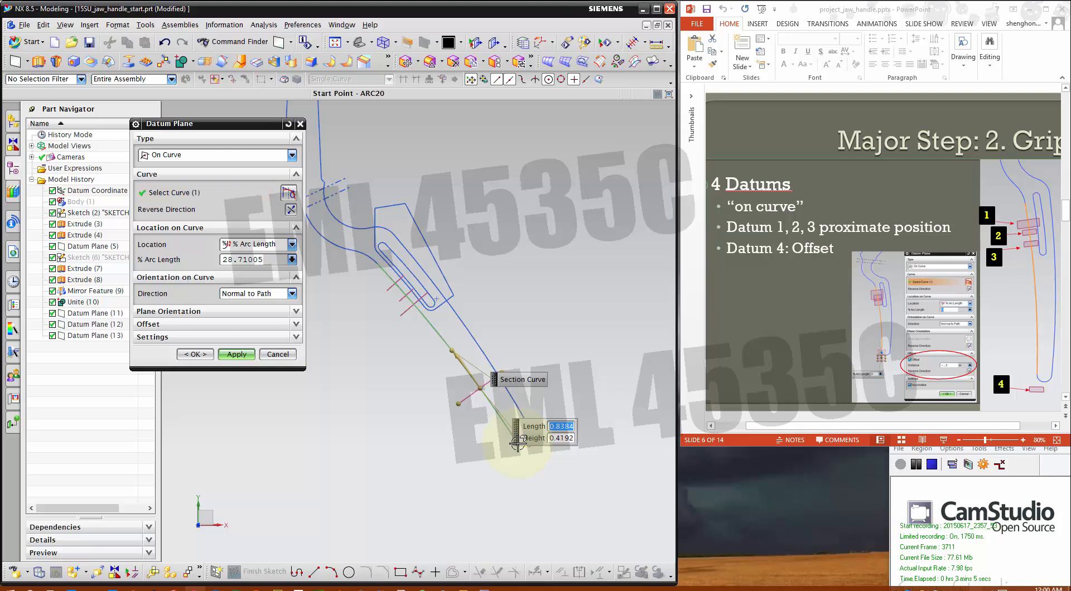
double_click(252, 260)
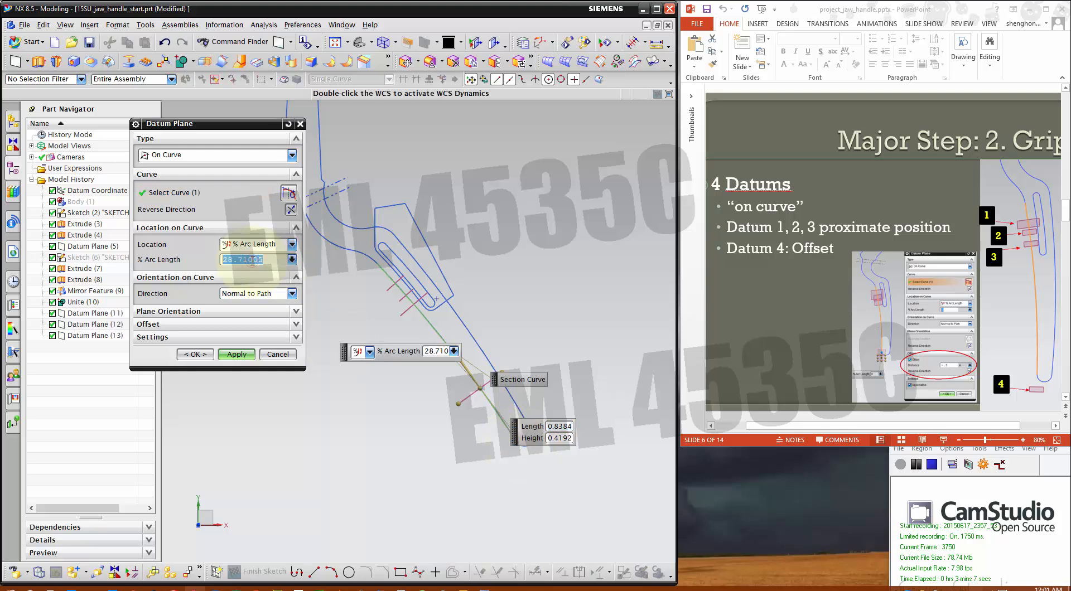
key(Return)
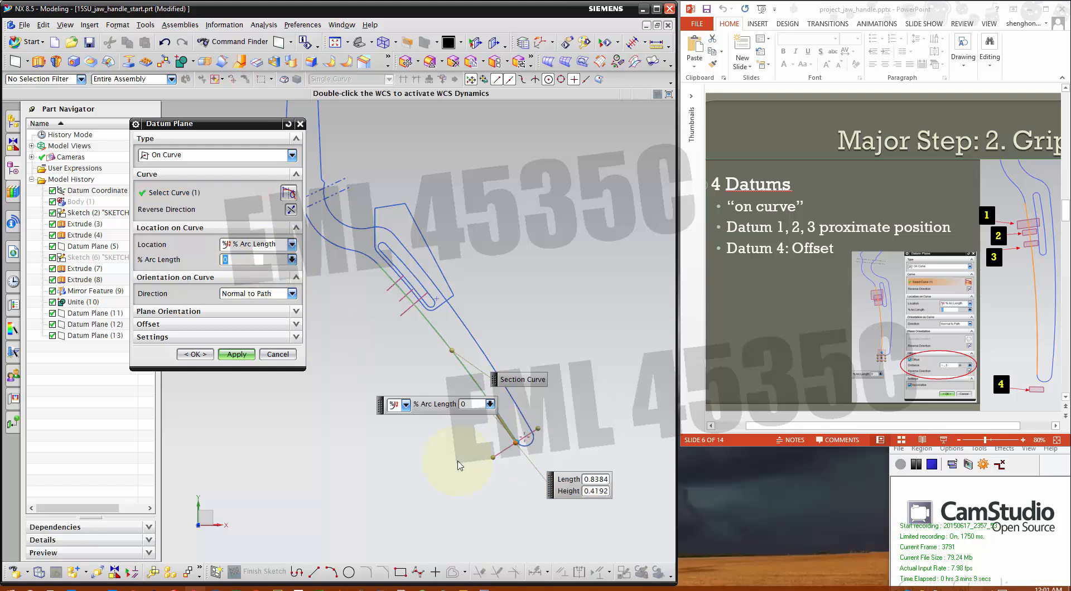
Offset the fourth datum plane beyond the handle's rounded end by a distance of -0.3 in.
scroll(552, 440, up, 5)
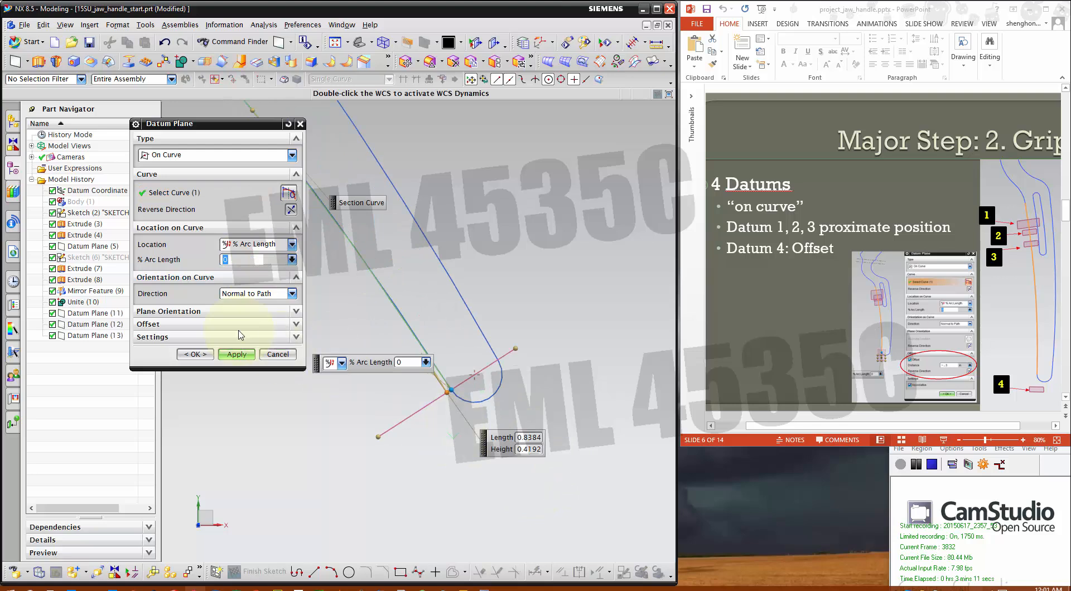
click(162, 324)
click(142, 339)
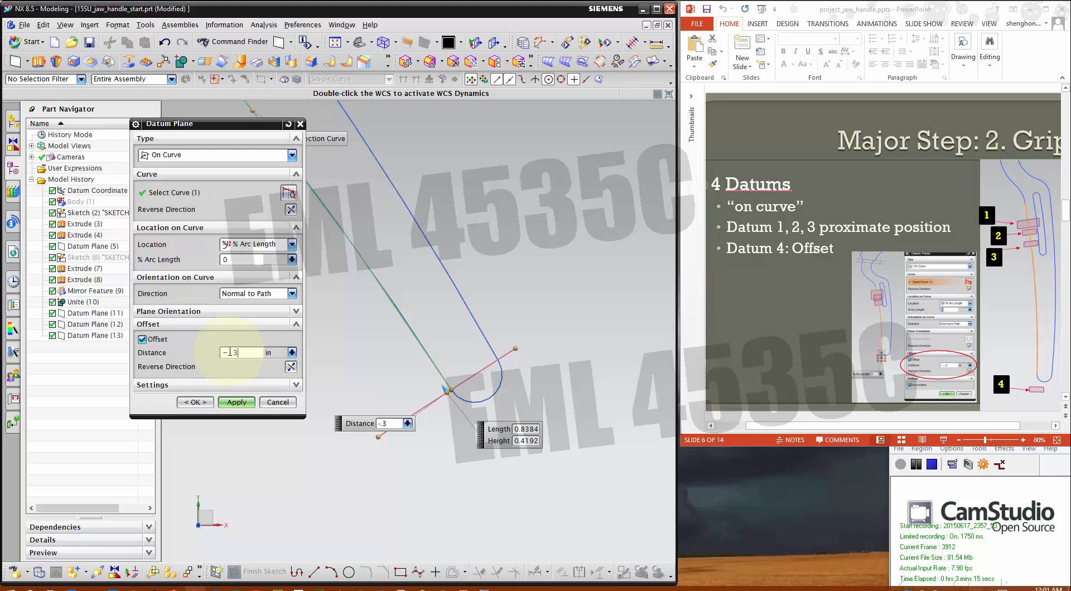
key(Return)
middle_drag(478, 305, 541, 307)
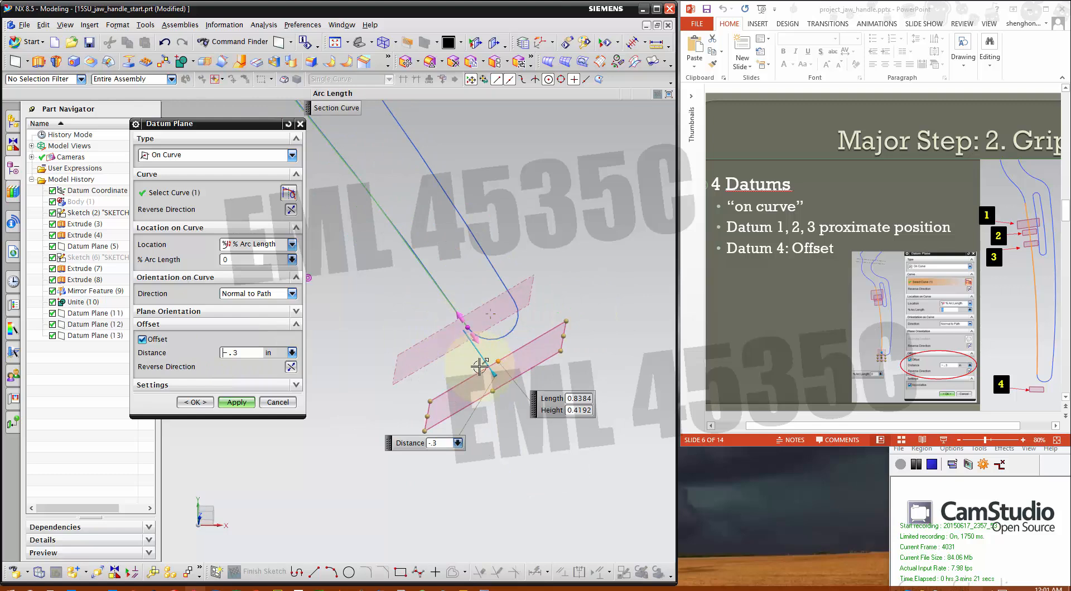
drag(491, 378, 496, 379)
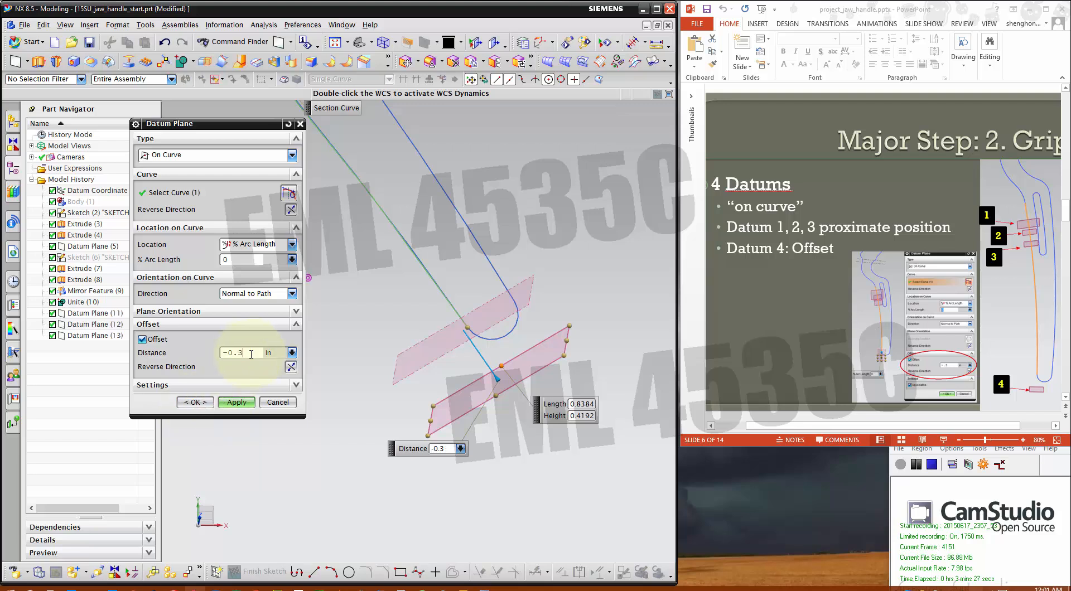
Finish the offset fourth datum plane and advance the PowerPoint presentation to the "Sketch on Datum 1" slide.
click(195, 402)
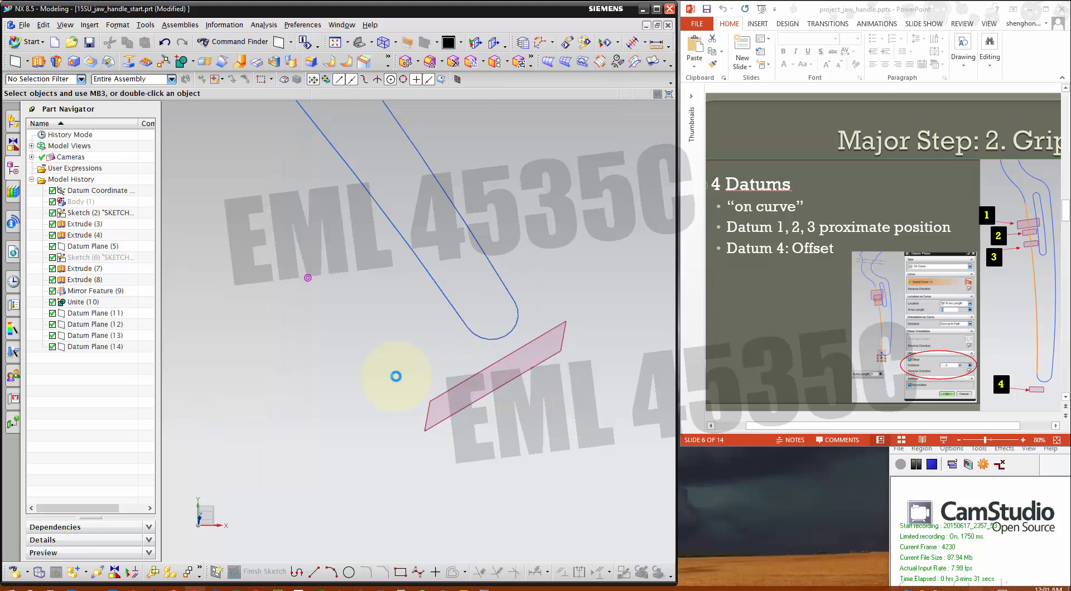
click(717, 323)
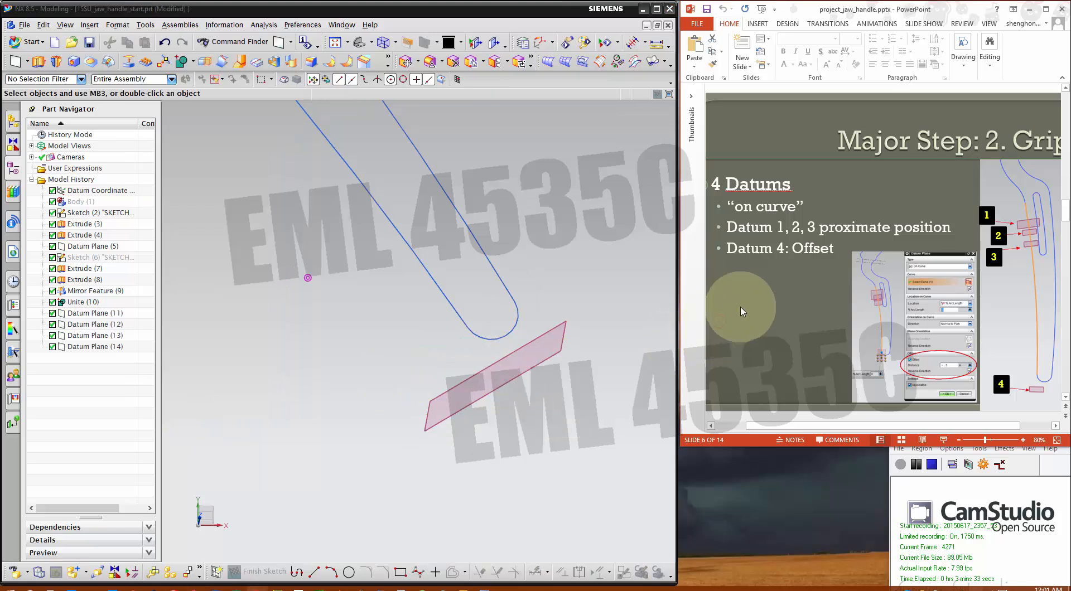
scroll(742, 311, down, 1)
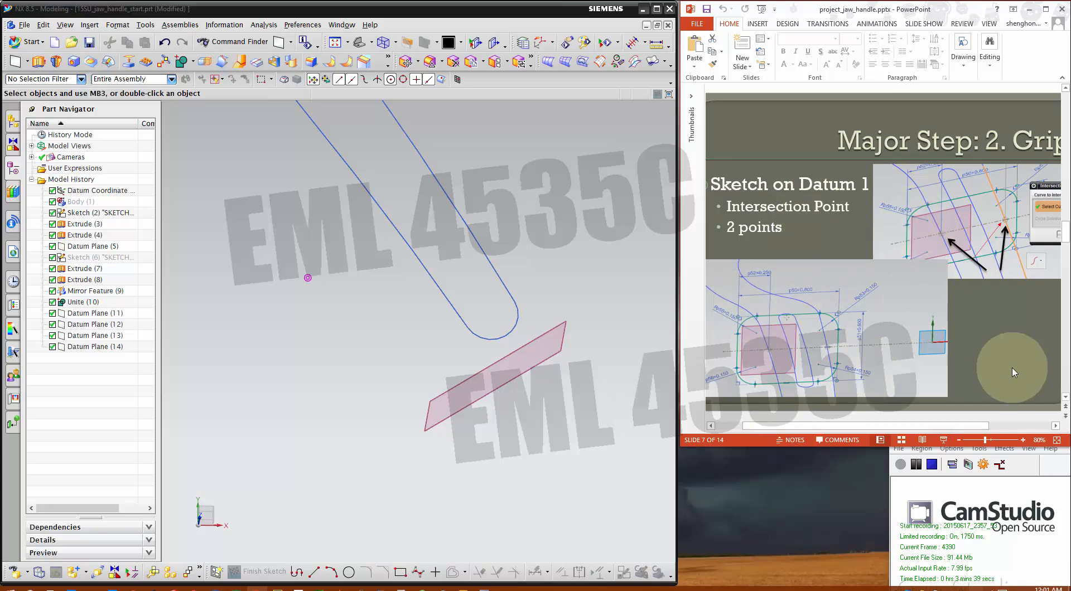
Create a sketch on the first datum plane, the uppermost of the three crossing the handle's slot.
scroll(547, 501, up, 4)
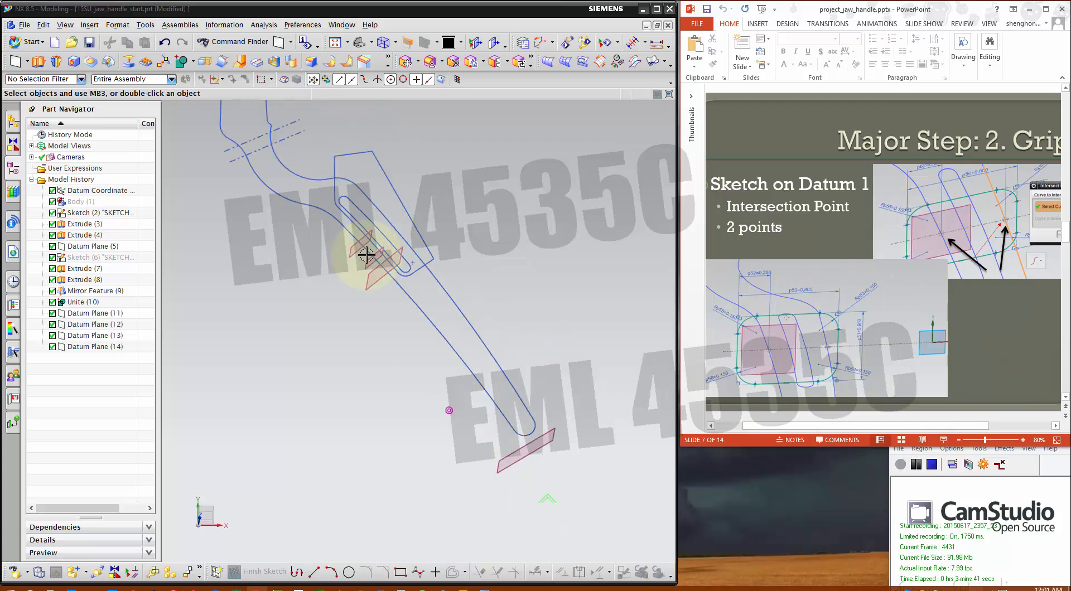
scroll(337, 225, down, 3)
click(217, 572)
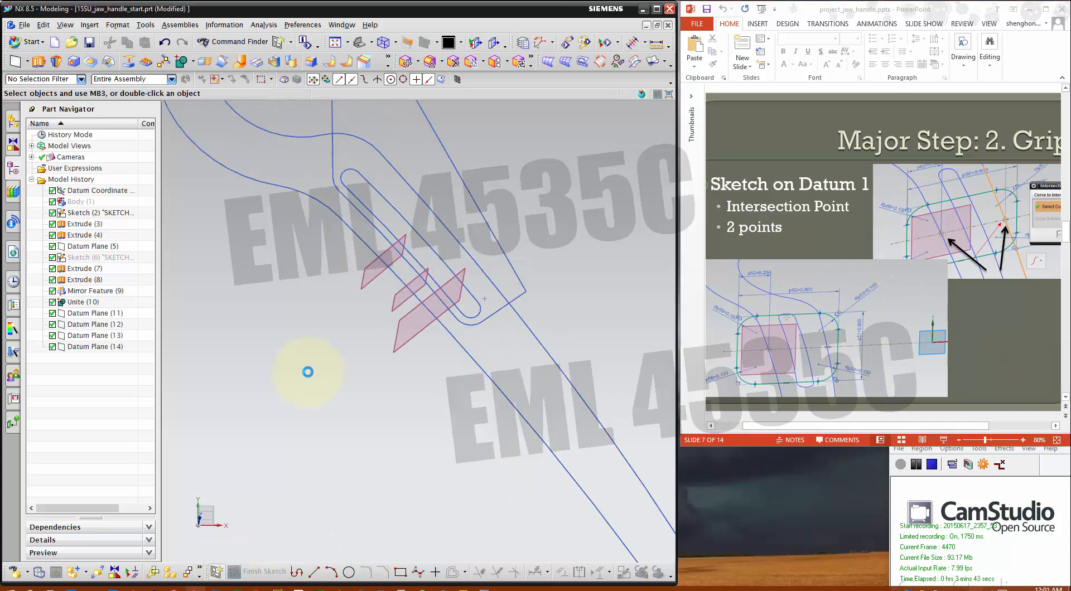
click(364, 272)
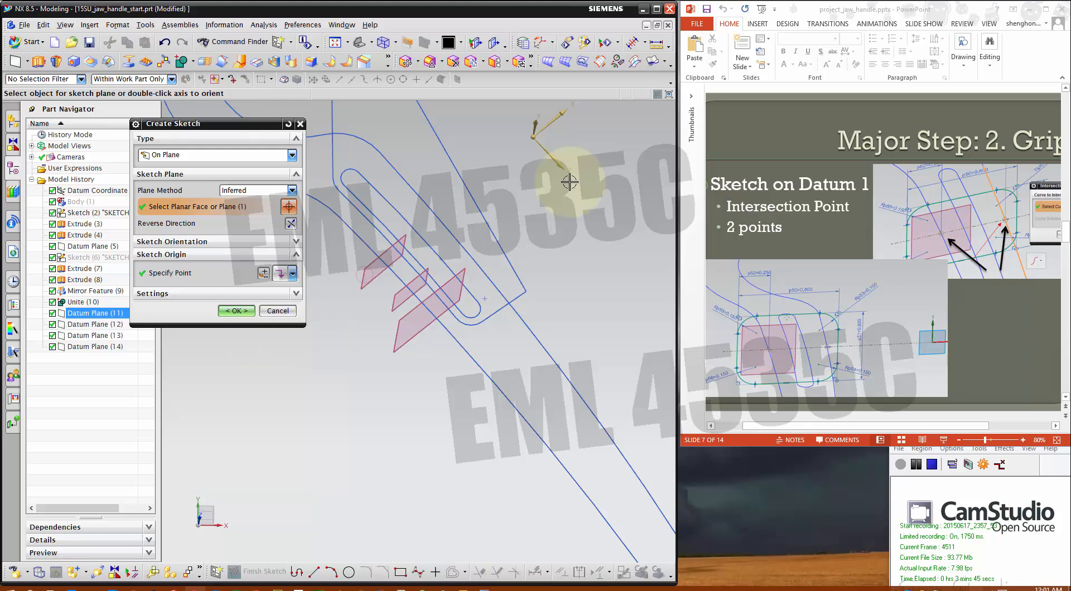
scroll(536, 340, up, 2)
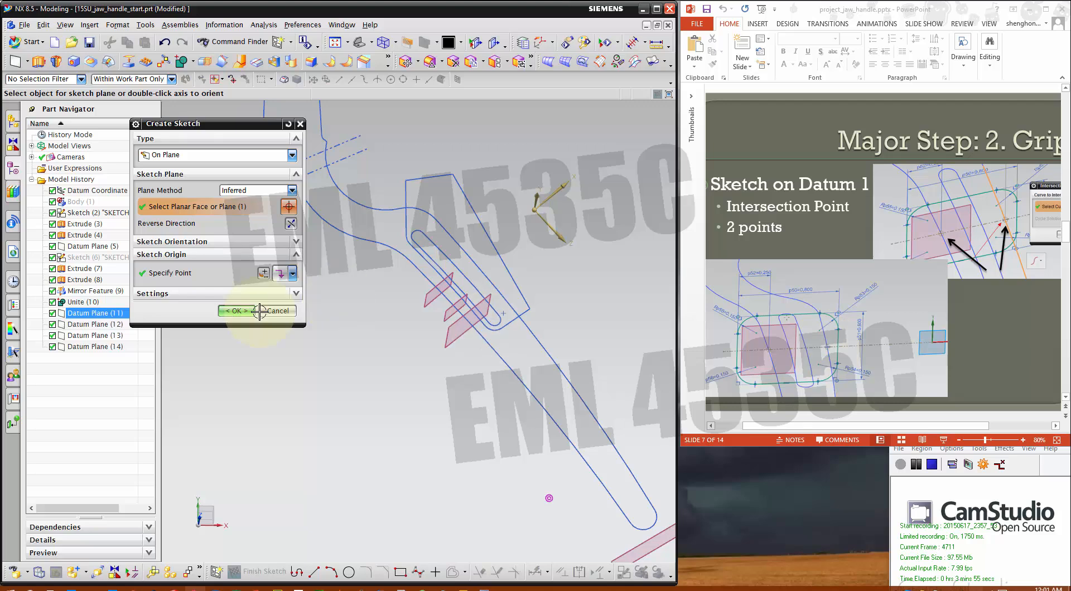
click(240, 314)
Draw a rectangle 0.8 in wide and 0.6 in high in the sketch, beside the handle's datum planes.
mouse_move(389, 382)
middle_down()
mouse_move(423, 417)
mouse_move(430, 442)
mouse_move(385, 443)
mouse_move(410, 432)
mouse_move(390, 431)
mouse_move(399, 430)
middle_up()
scroll(544, 319, up, 2)
scroll(438, 387, down, 4)
scroll(366, 372, down, 2)
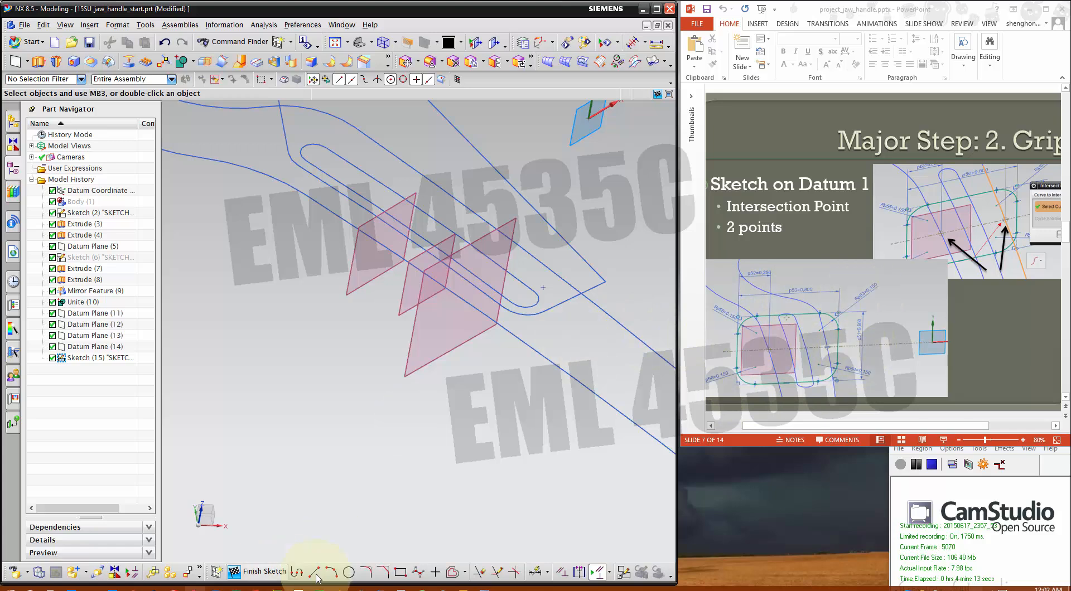
click(399, 575)
click(290, 313)
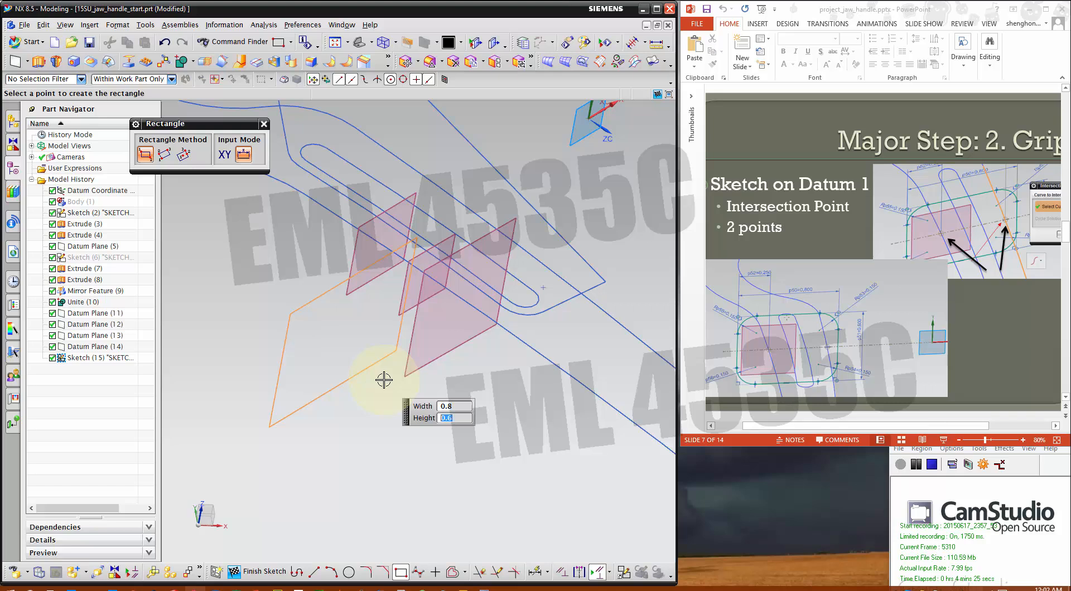
click(384, 380)
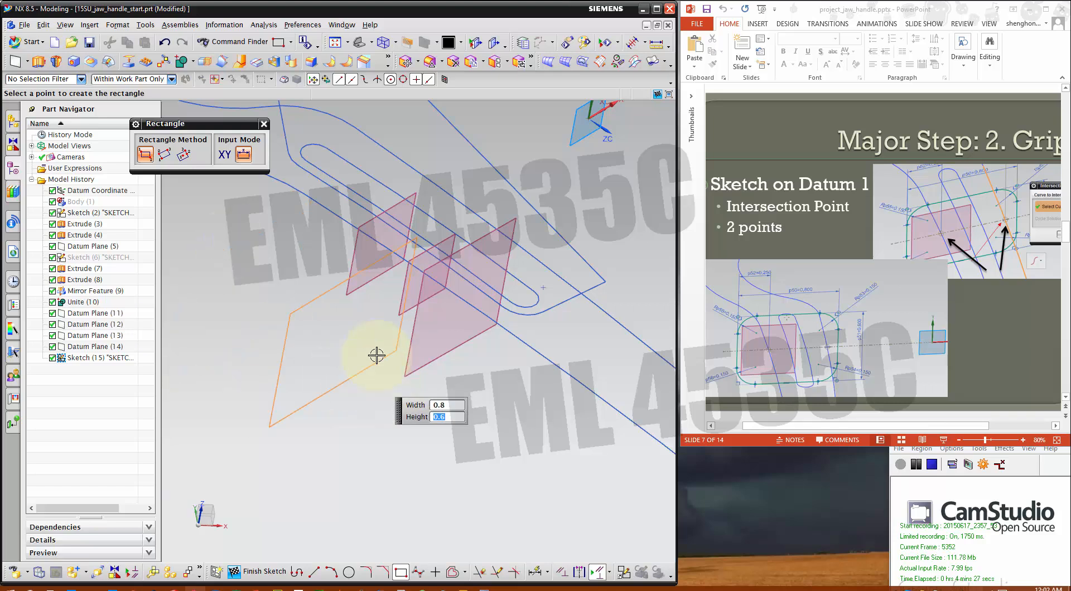
key(Escape)
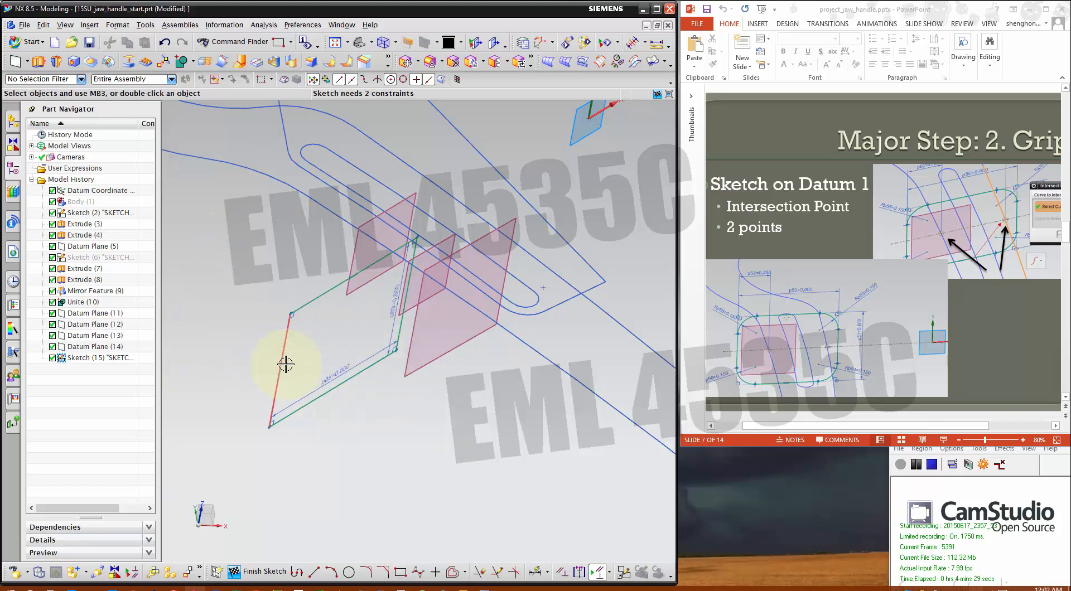
Move the rectangle so it surrounds the handle outline at the first datum plane.
drag(280, 365, 340, 262)
scroll(359, 305, down, 1)
middle_drag(406, 411, 463, 389)
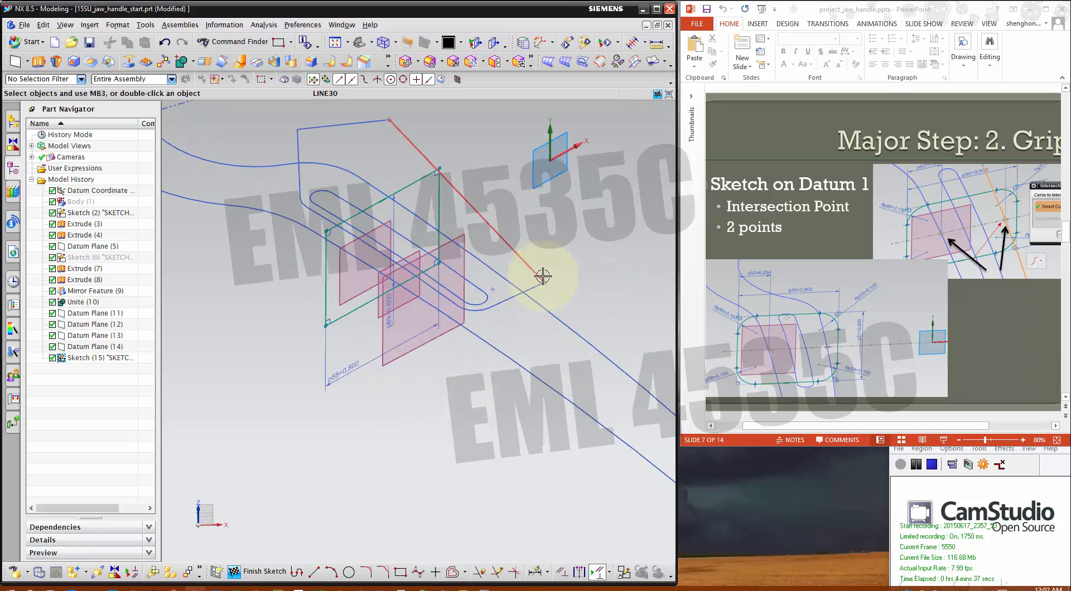
click(441, 201)
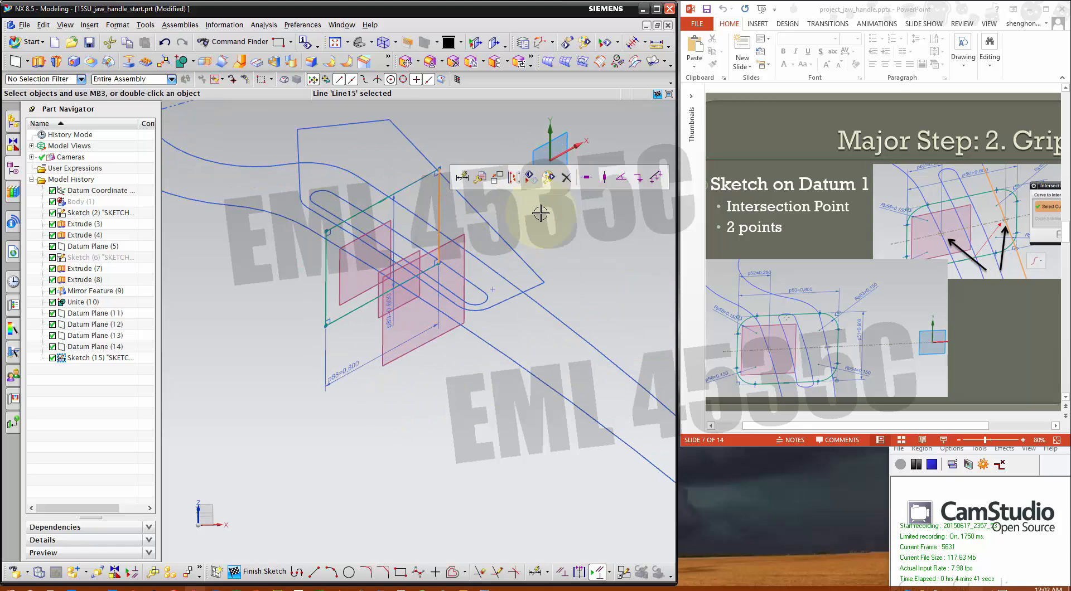
key(Escape)
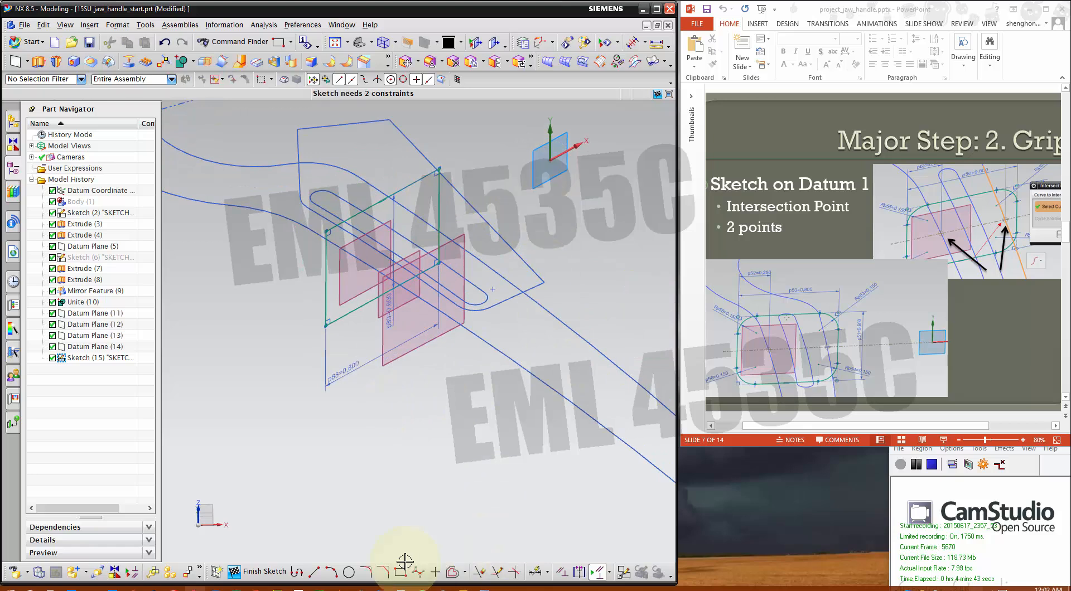
Fillet all four corners of the rectangle with a 0.15 in radius.
click(367, 572)
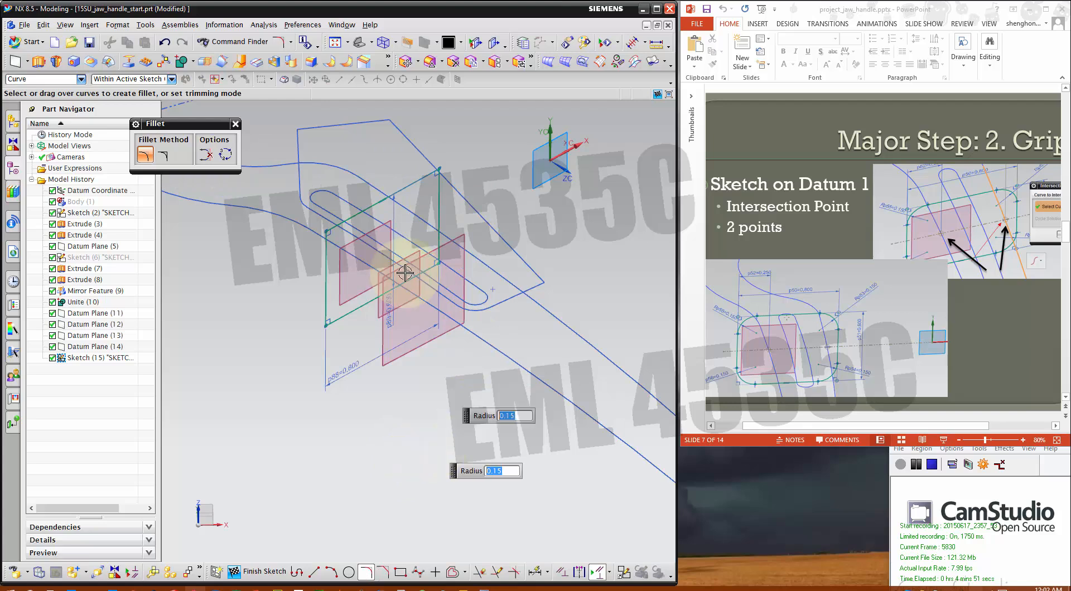
click(437, 169)
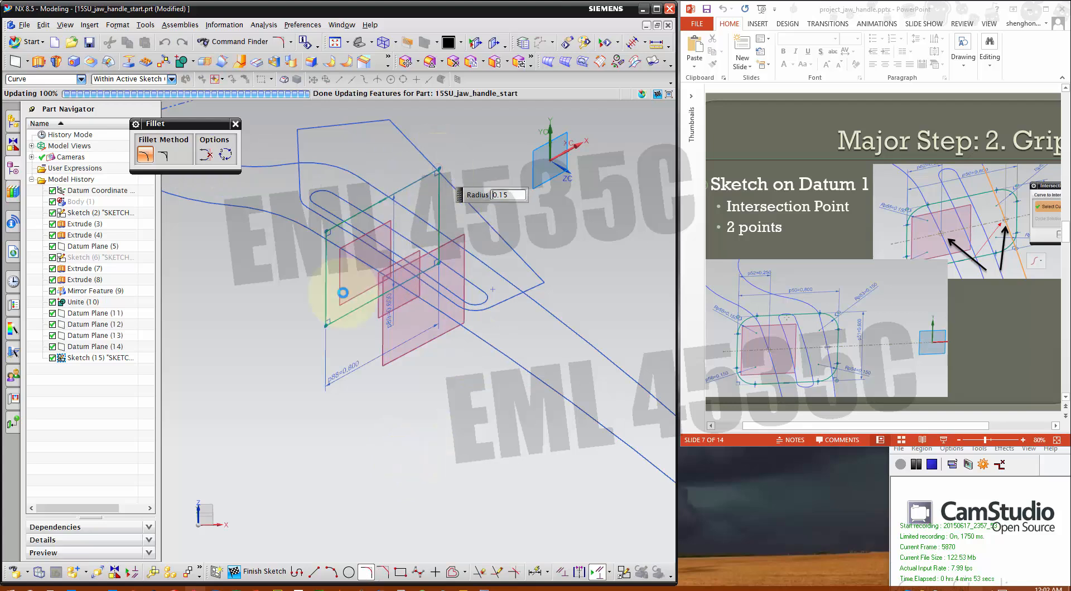
click(326, 232)
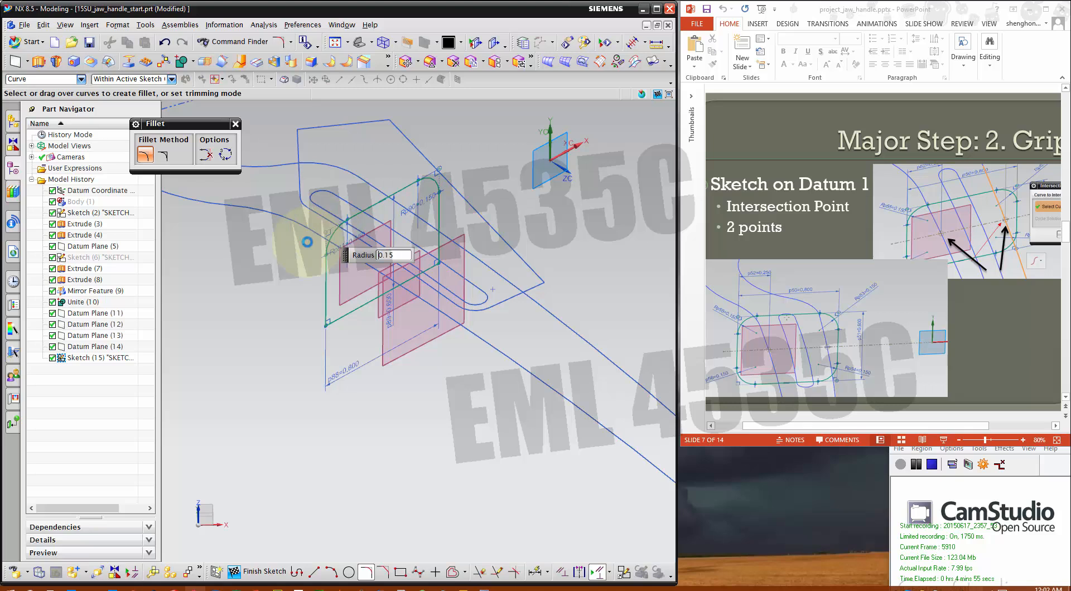
click(327, 325)
click(440, 269)
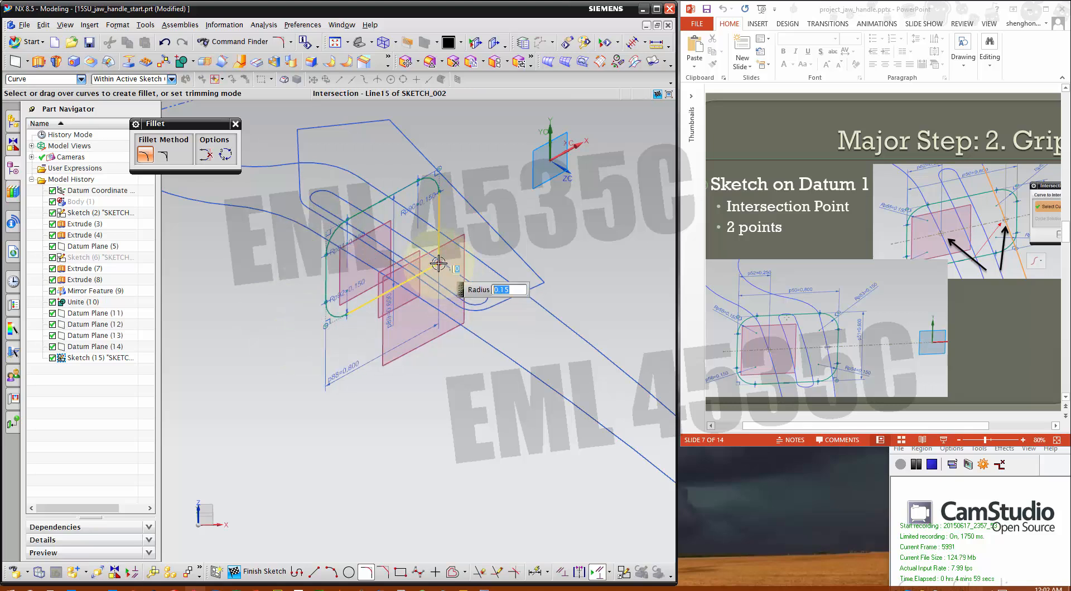
click(235, 125)
Apply a Midpoint constraint between the rectangle's vertical side nearest the sketch origin and the origin point.
click(439, 208)
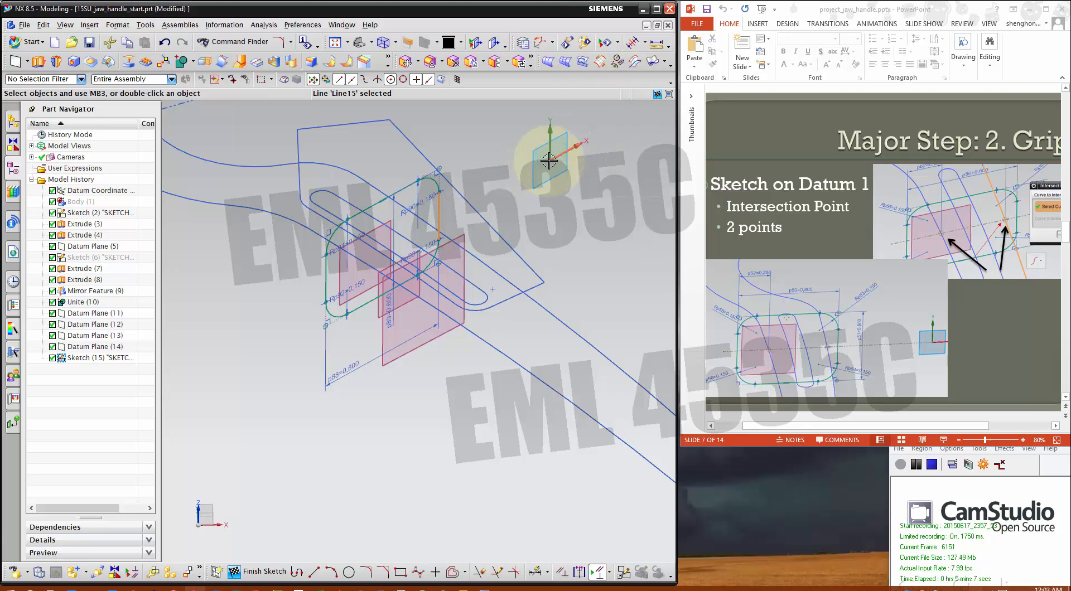
click(569, 572)
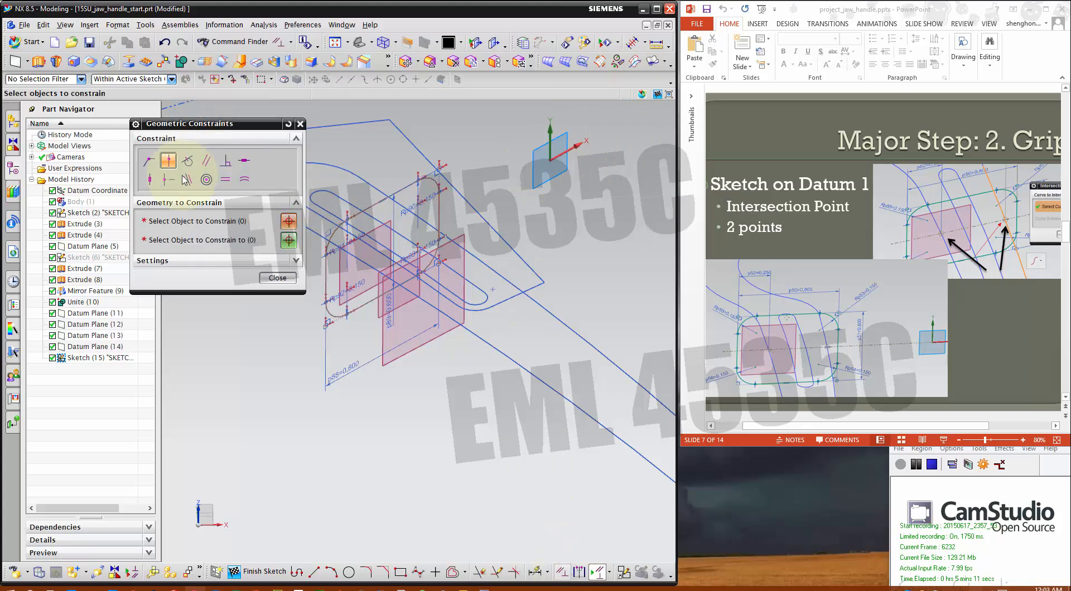
click(168, 179)
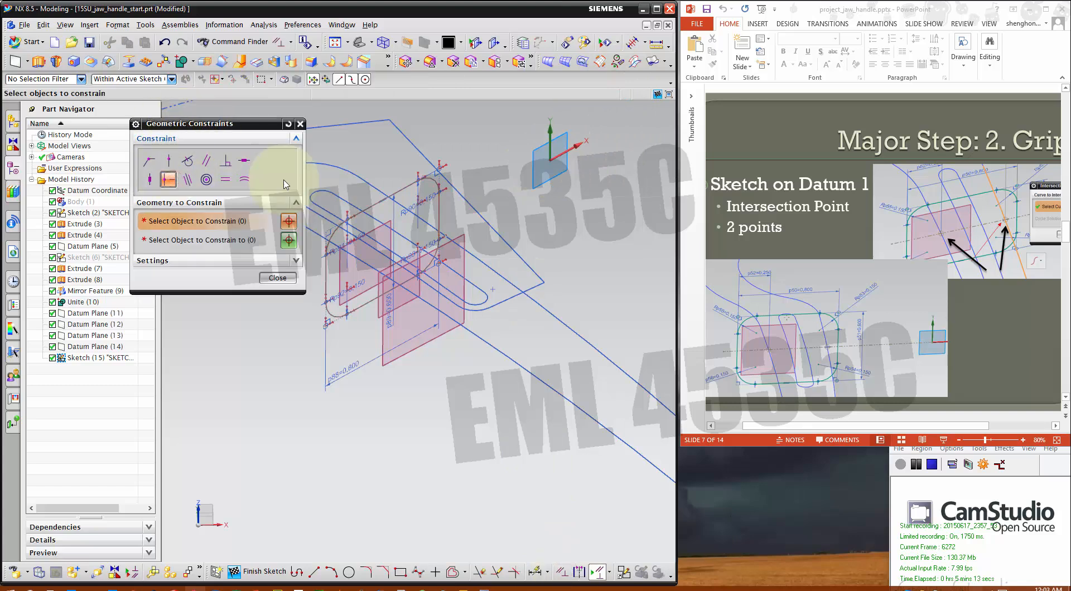
click(438, 215)
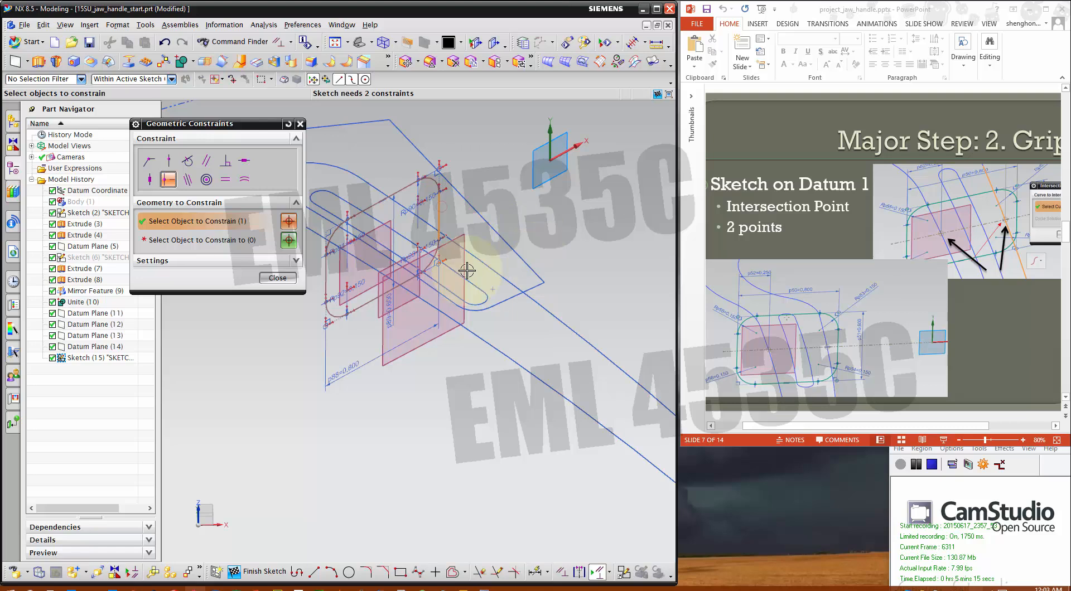
click(225, 240)
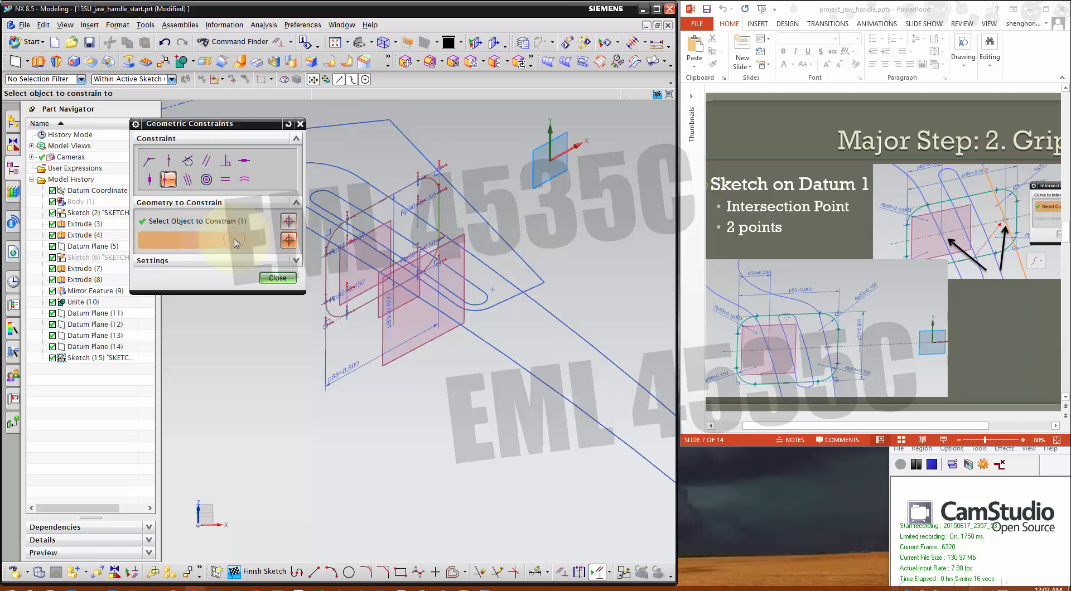
click(549, 161)
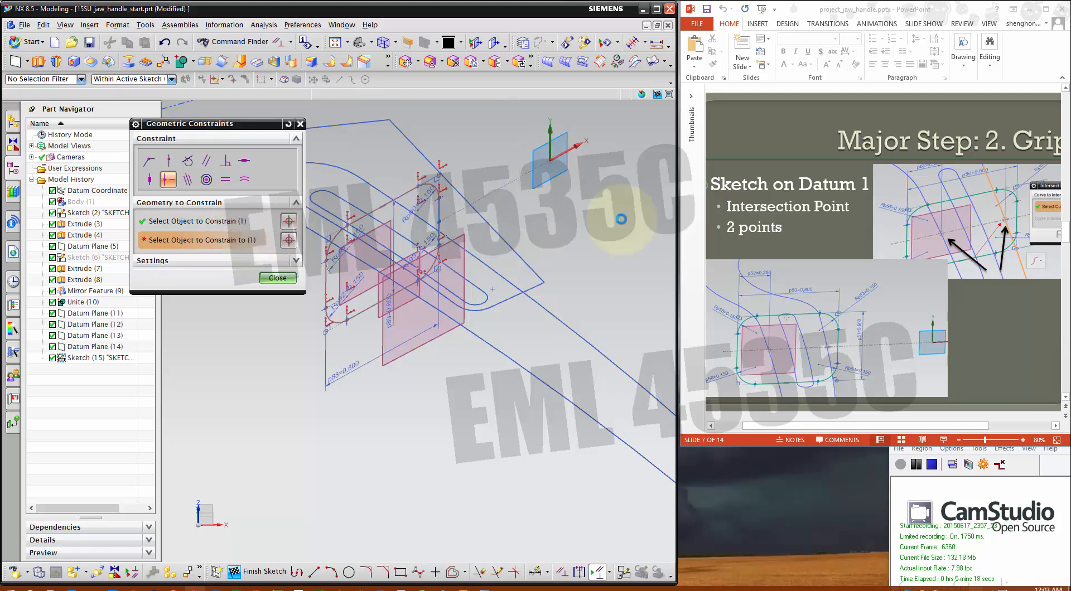
click(300, 124)
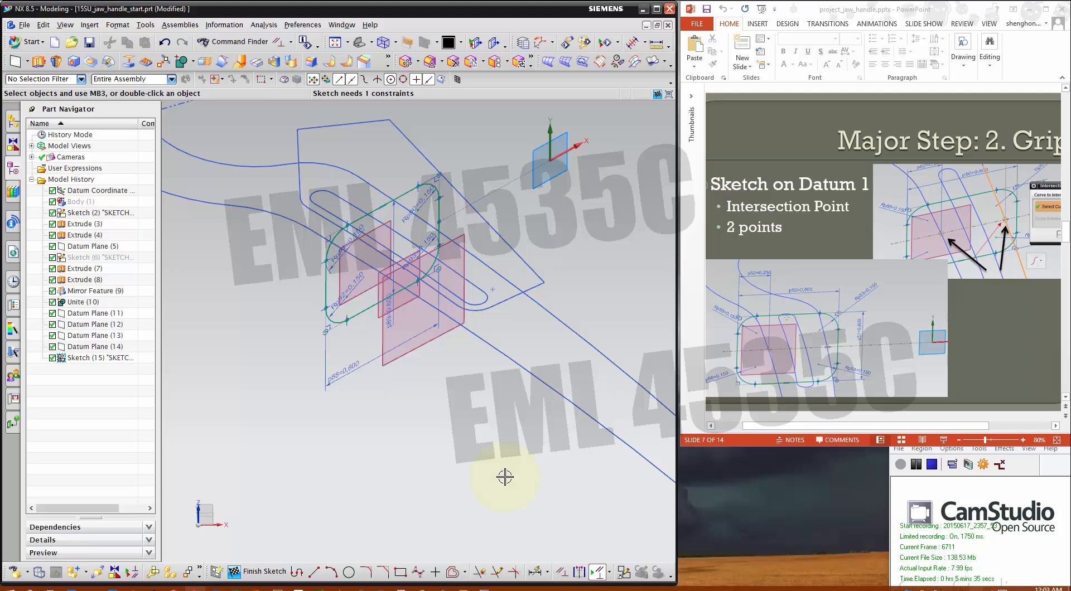
Create an intersection point where the handle's long outer curve, farther from the sketch origin, crosses the sketch plane.
click(466, 573)
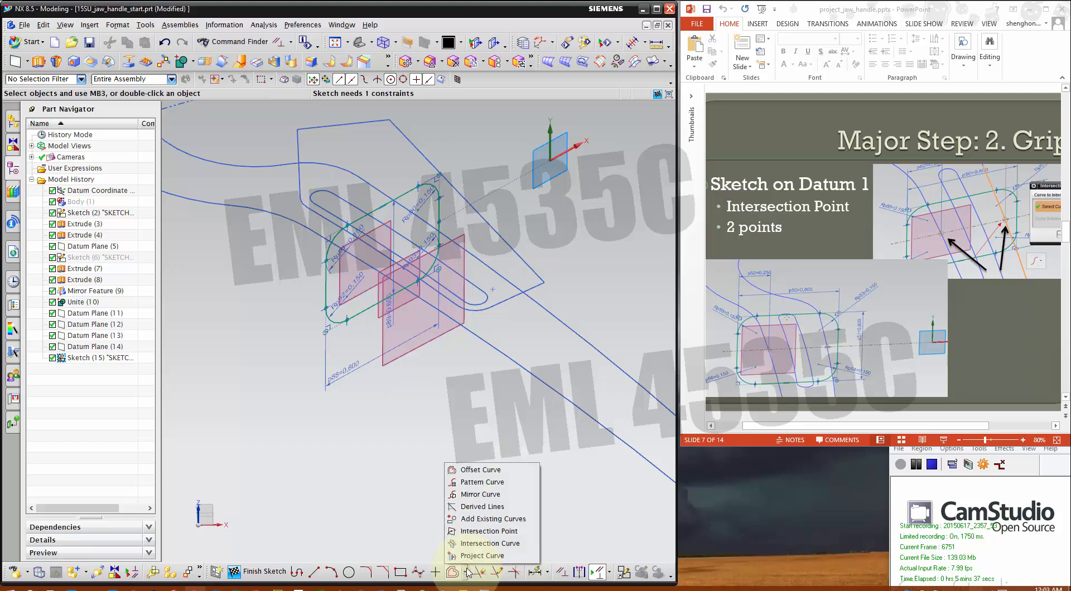
click(487, 533)
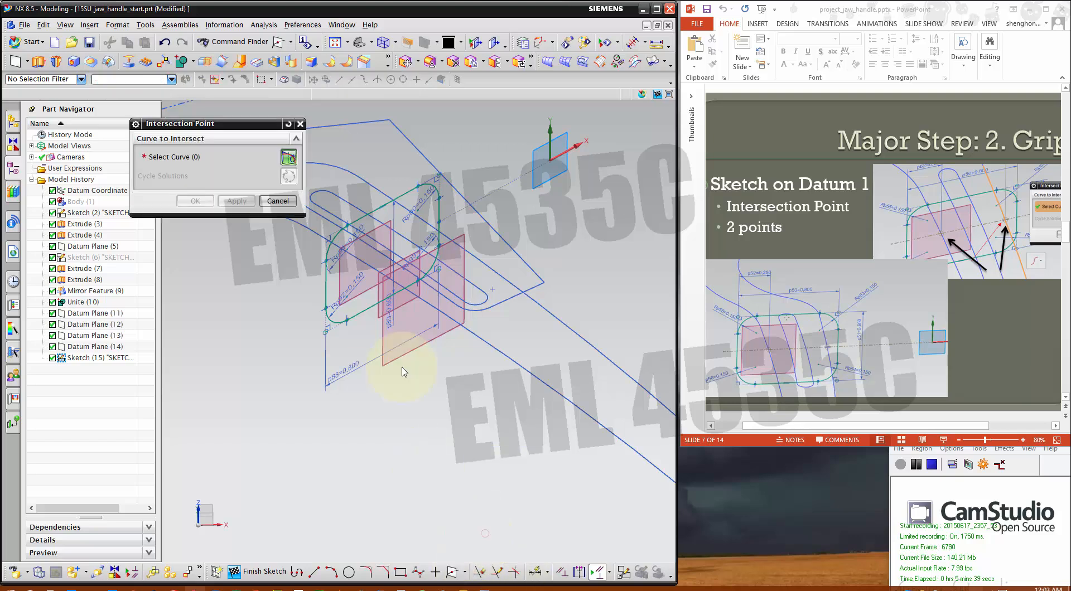
click(366, 264)
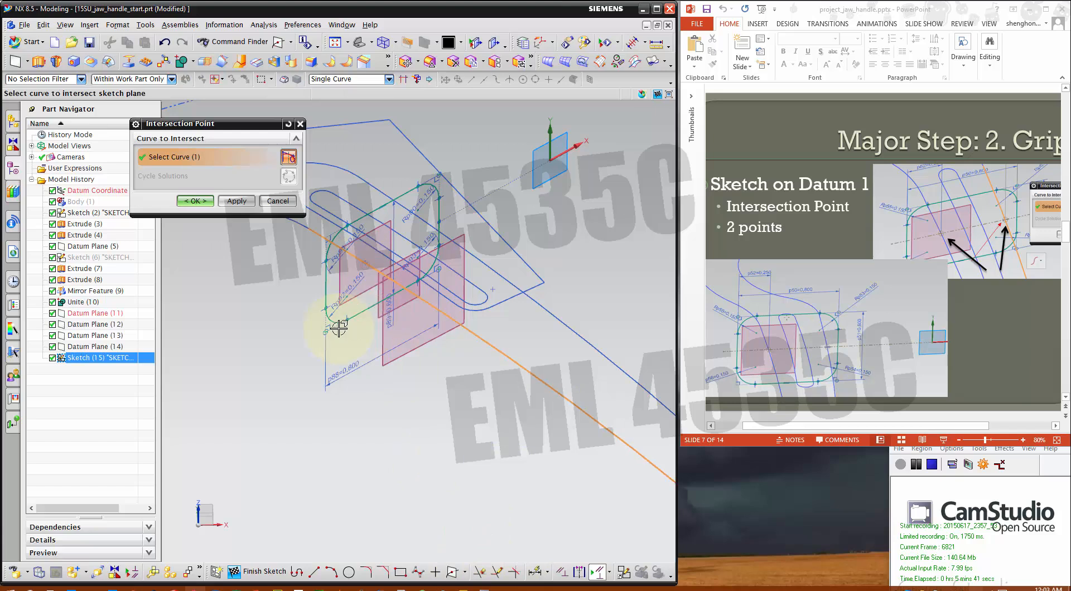
click(198, 201)
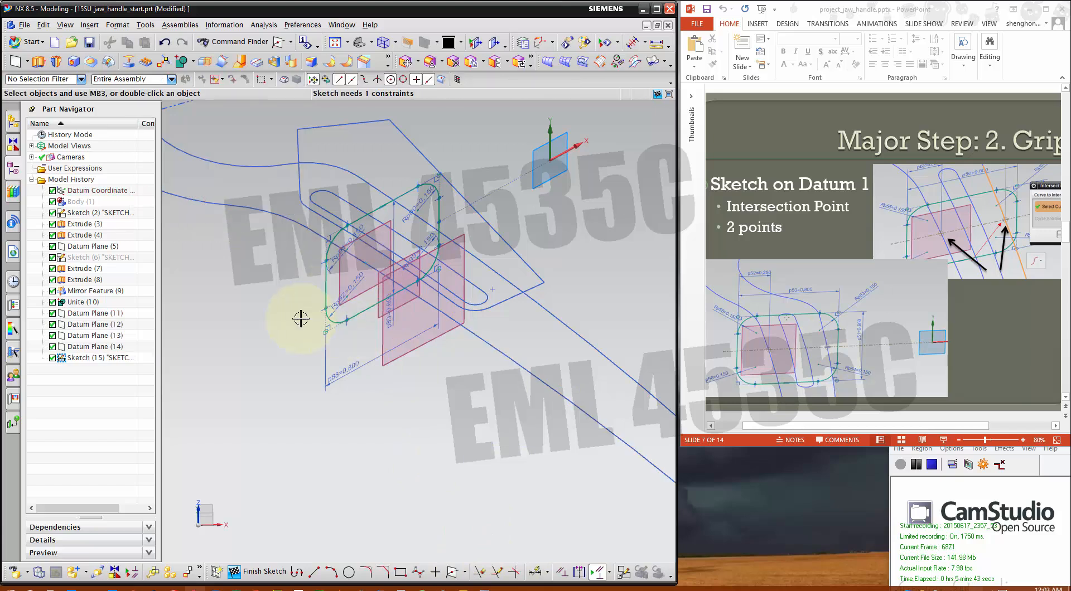
Switch the graphics background to dark and select the new intersection point to check its position.
click(448, 43)
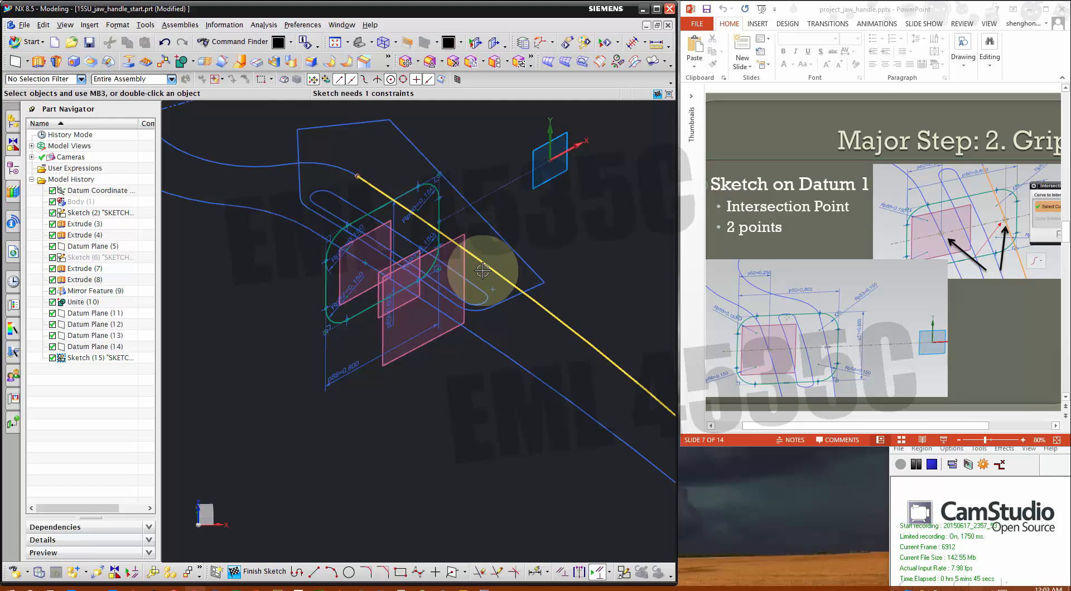
click(365, 261)
click(437, 264)
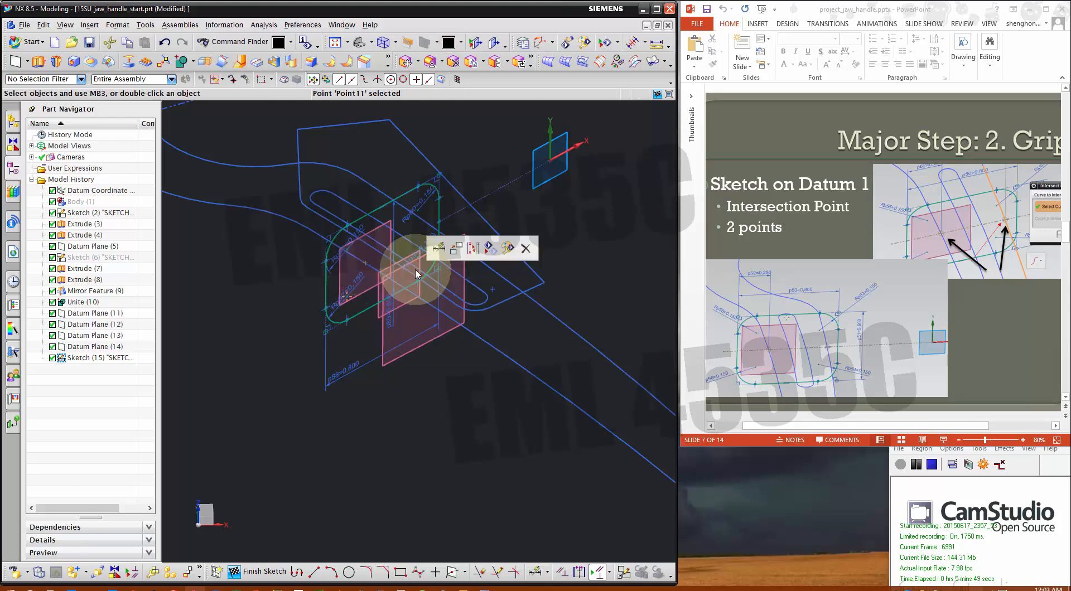
click(477, 253)
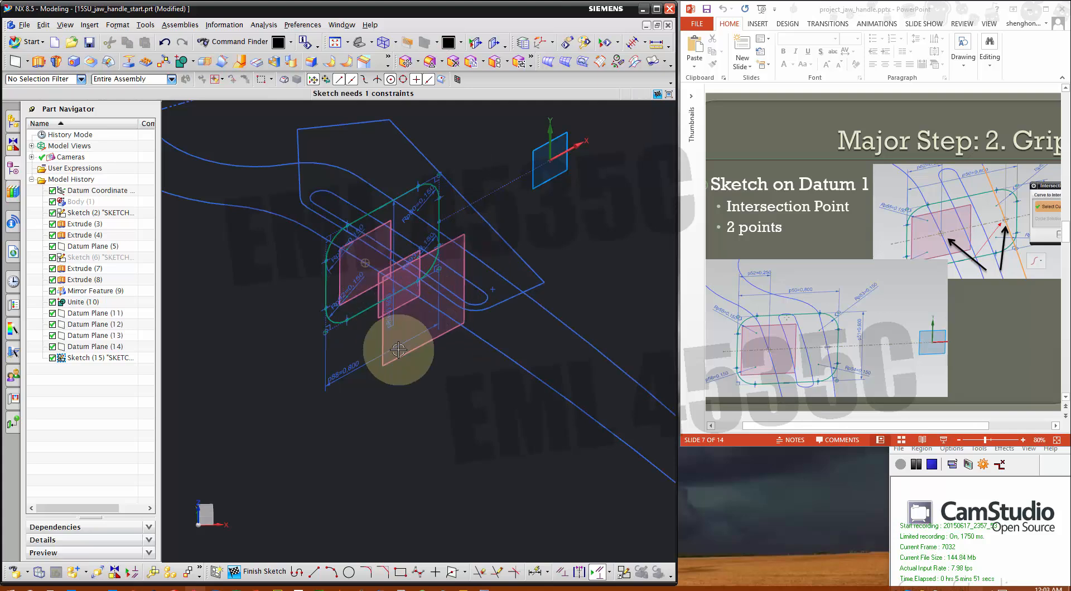
Dimension the intersection point to the rectangle's vertical side farther from the sketch origin and set the distance to 0.25 in.
mouse_move(434, 407)
middle_down()
mouse_move(425, 399)
mouse_move(434, 417)
middle_up()
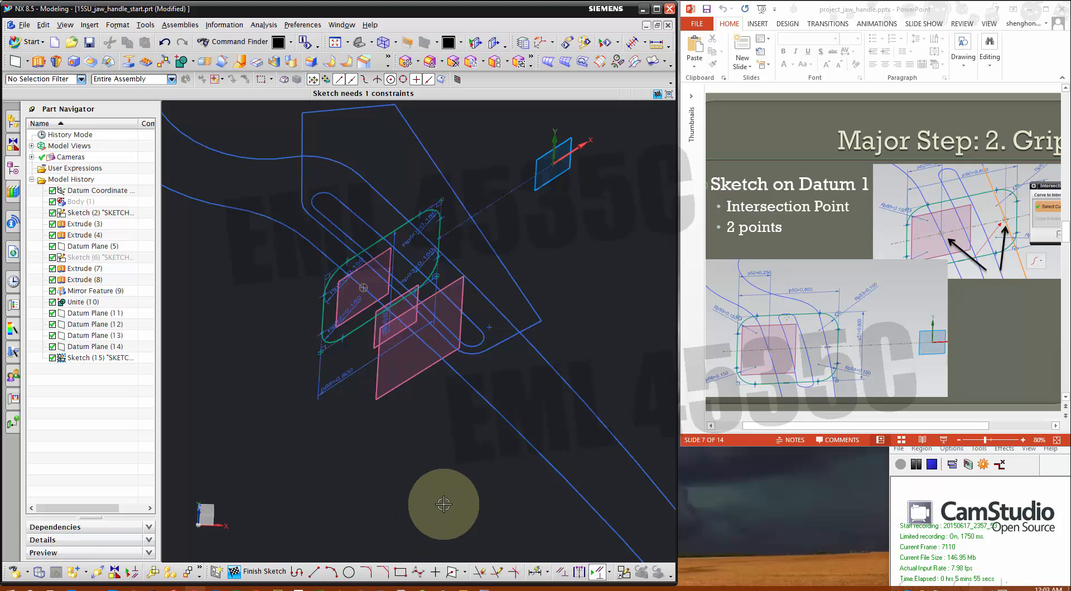
click(531, 572)
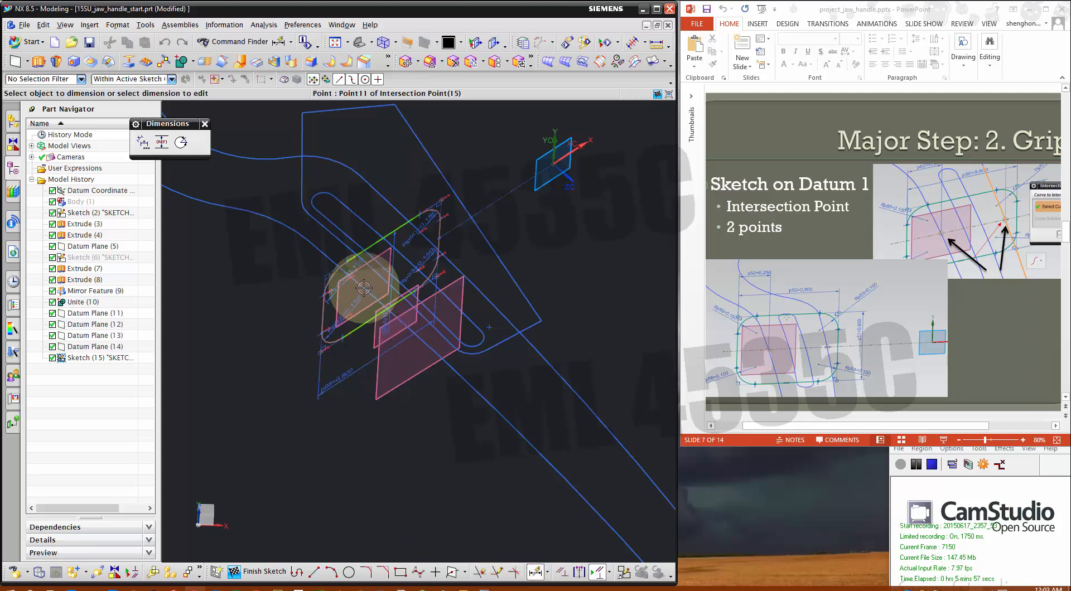
click(364, 288)
click(325, 312)
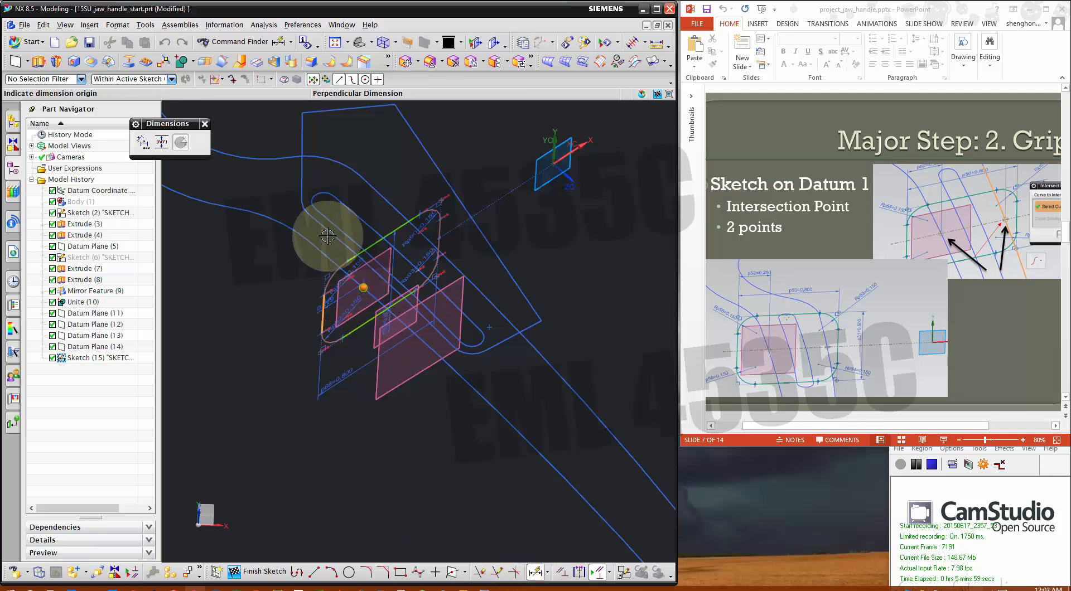
click(332, 196)
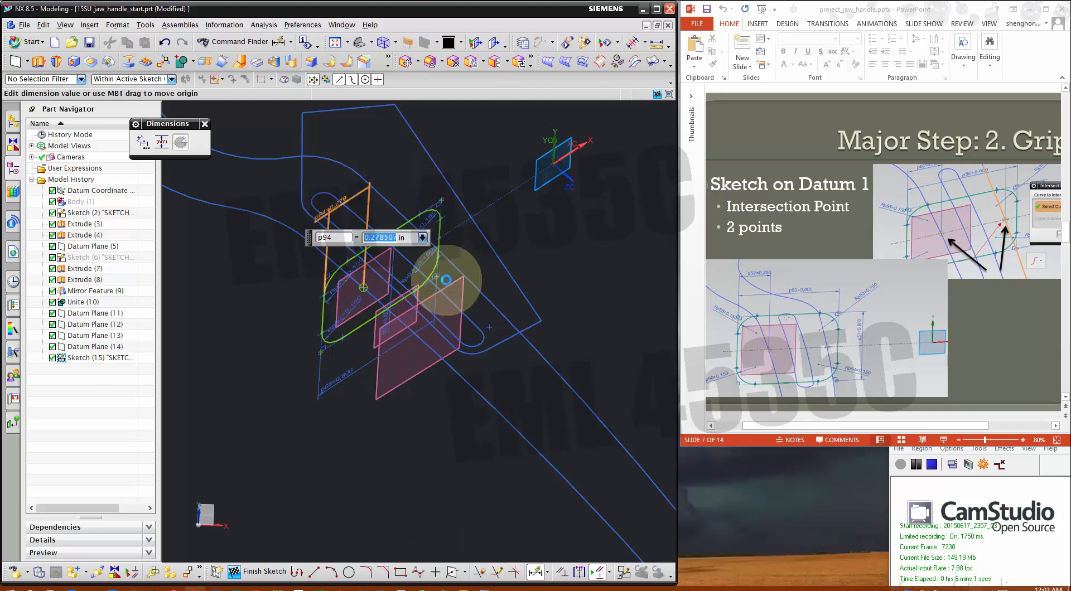
key(Return)
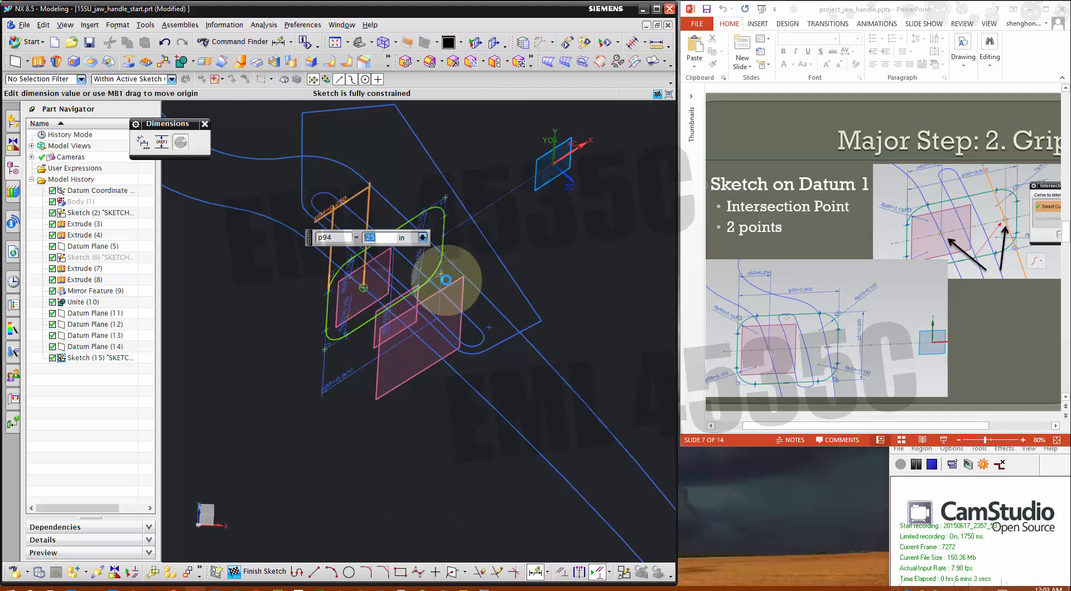
middle_click(375, 304)
mouse_move(270, 306)
middle_down()
mouse_move(251, 299)
mouse_move(270, 299)
middle_up()
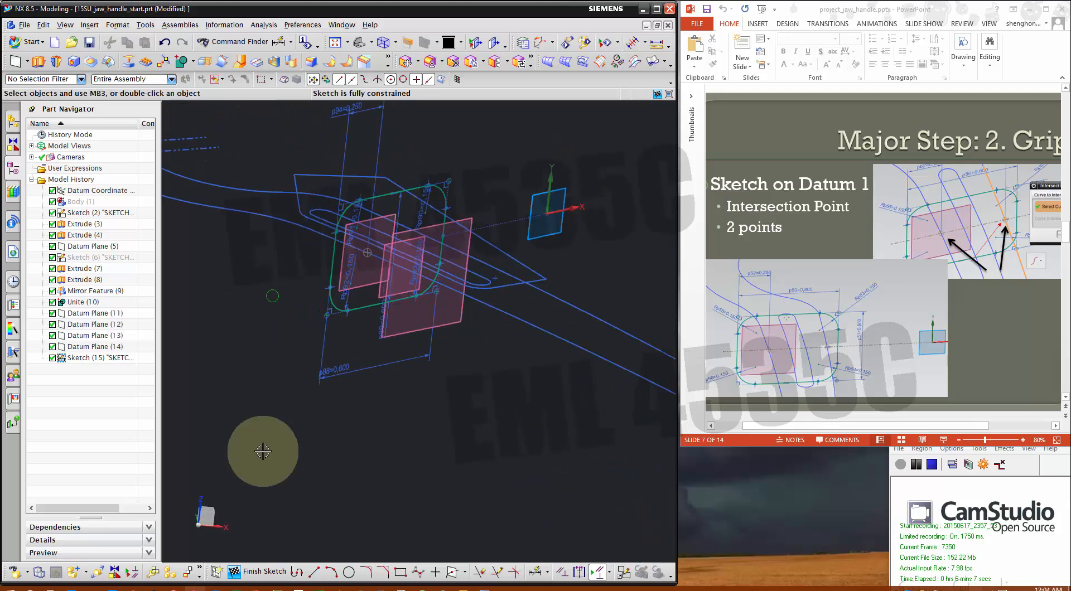
Finish the sketch, then hide Sketch (15) and Datum Plane (11).
click(257, 572)
mouse_move(323, 461)
middle_down()
mouse_move(342, 468)
mouse_move(333, 457)
mouse_move(333, 466)
middle_up()
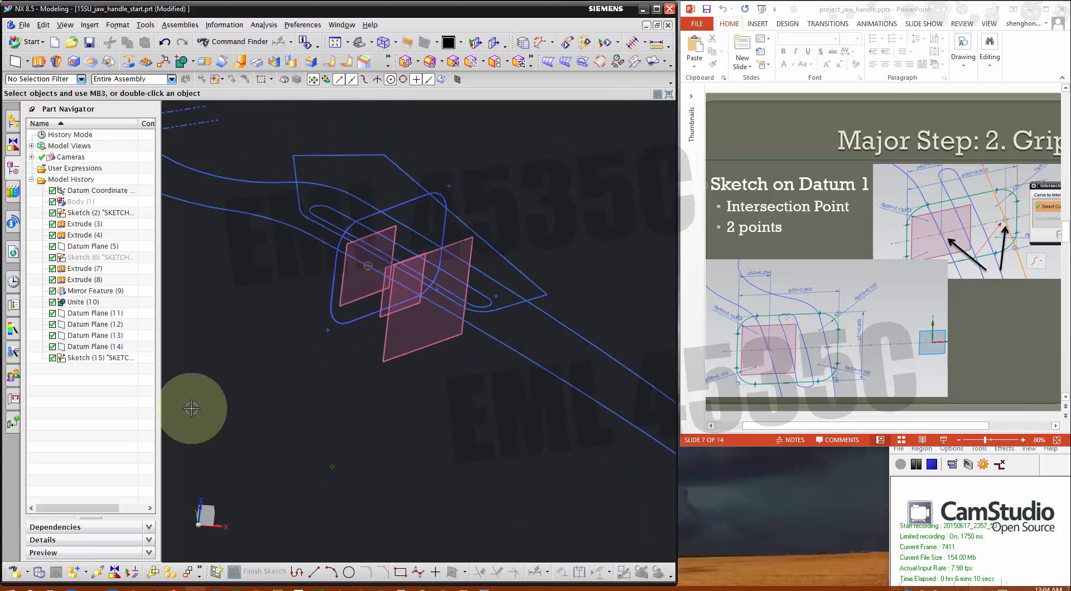
right_click(98, 365)
click(147, 374)
click(103, 316)
right_click(102, 316)
click(166, 339)
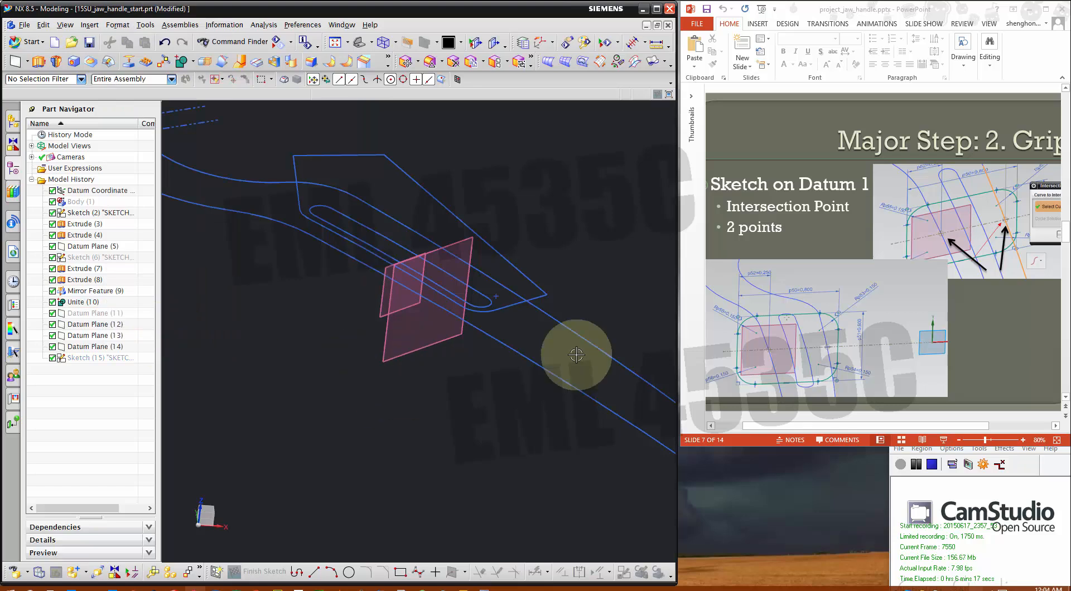
Advance the PowerPoint presentation to the "Sketch on Datum 2" slide and show Sketch (15) again in NX.
click(1009, 319)
scroll(1010, 323, down, 1)
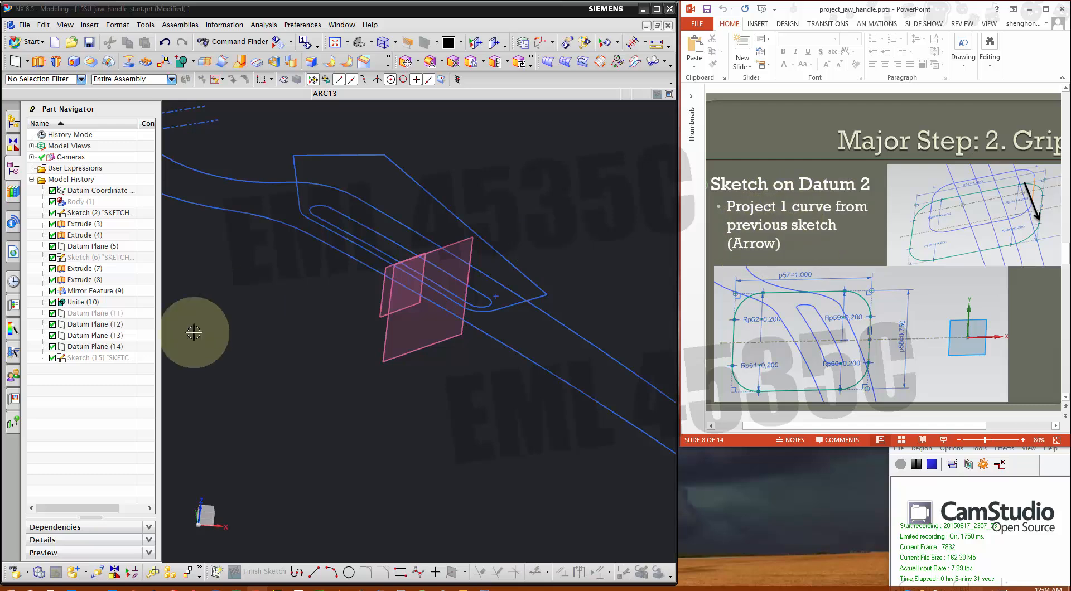
click(92, 360)
right_click(93, 360)
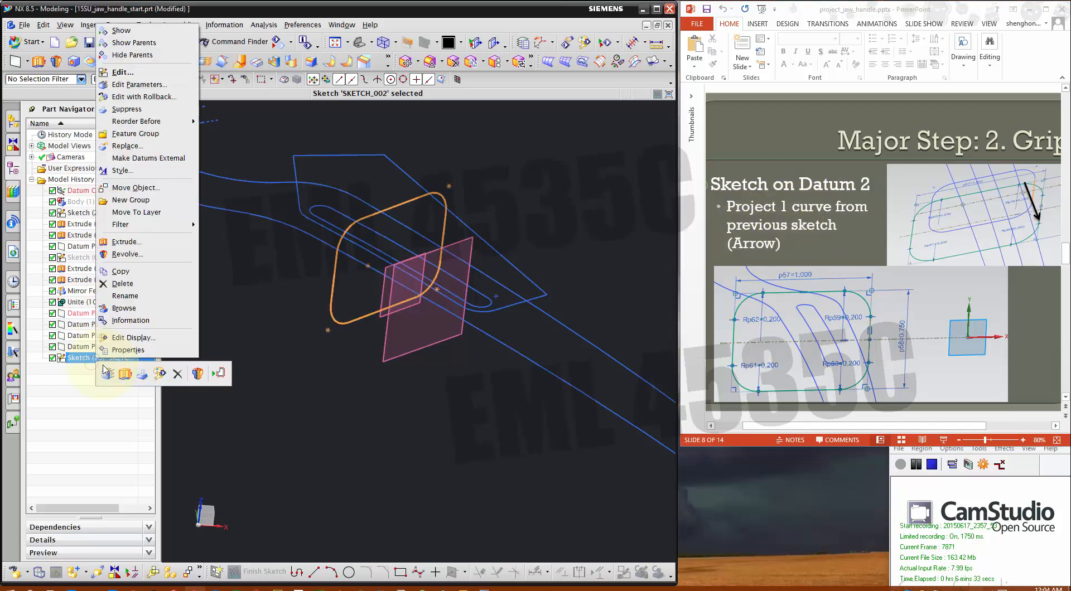
click(127, 43)
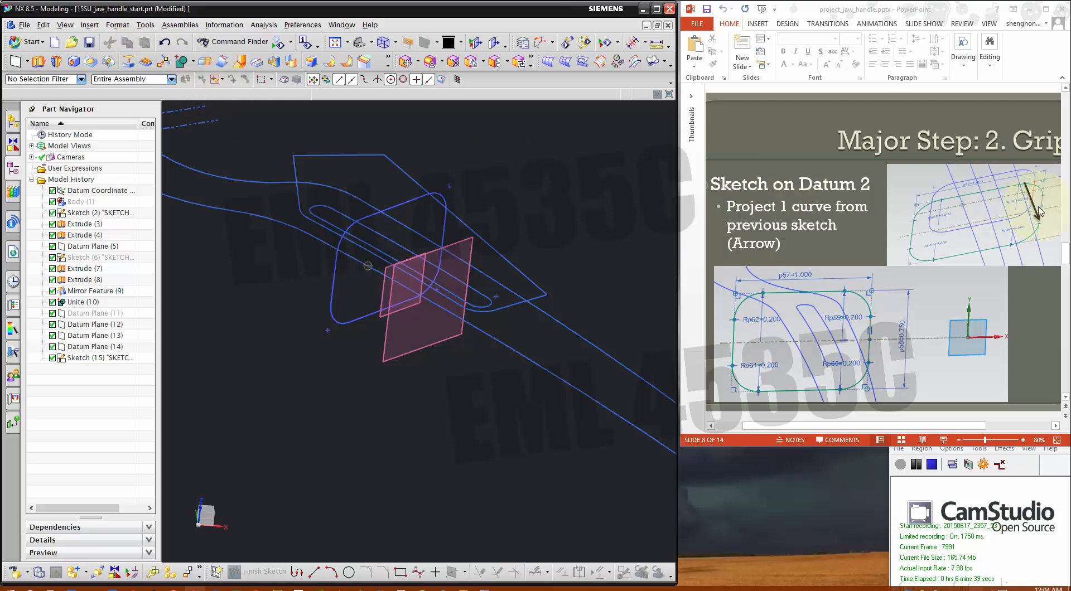
Create a new On Plane sketch on Datum Plane (12).
mouse_move(551, 214)
middle_down()
mouse_move(539, 198)
mouse_move(543, 229)
middle_up()
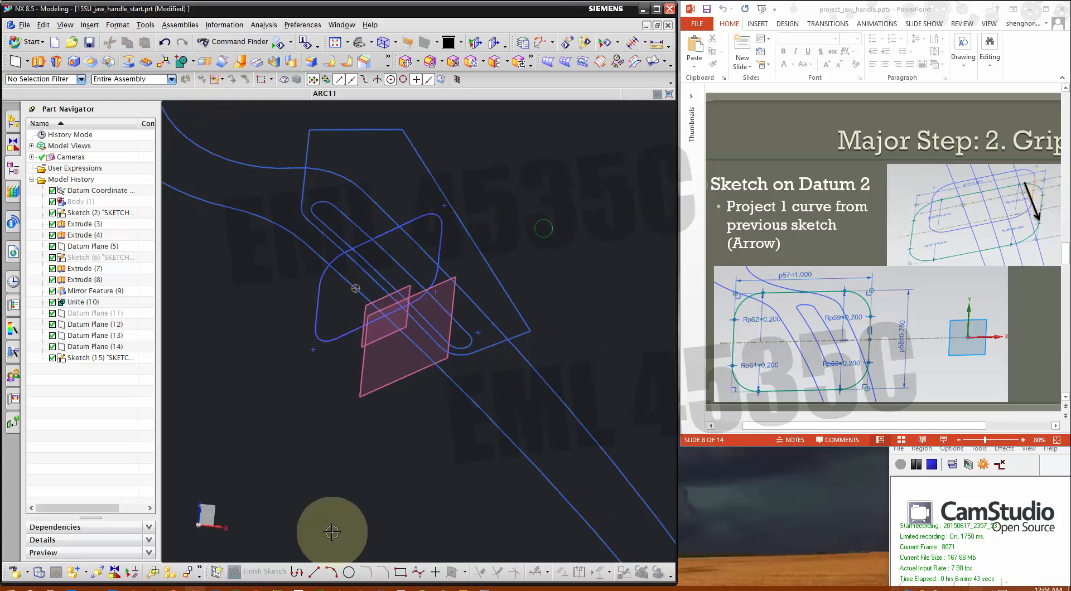
click(222, 573)
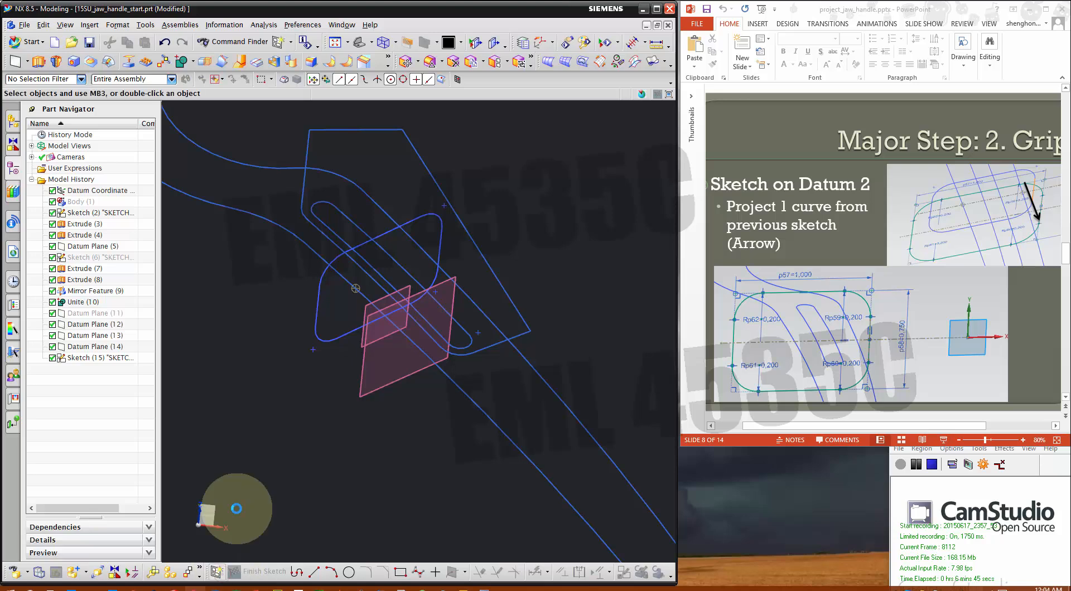
click(383, 296)
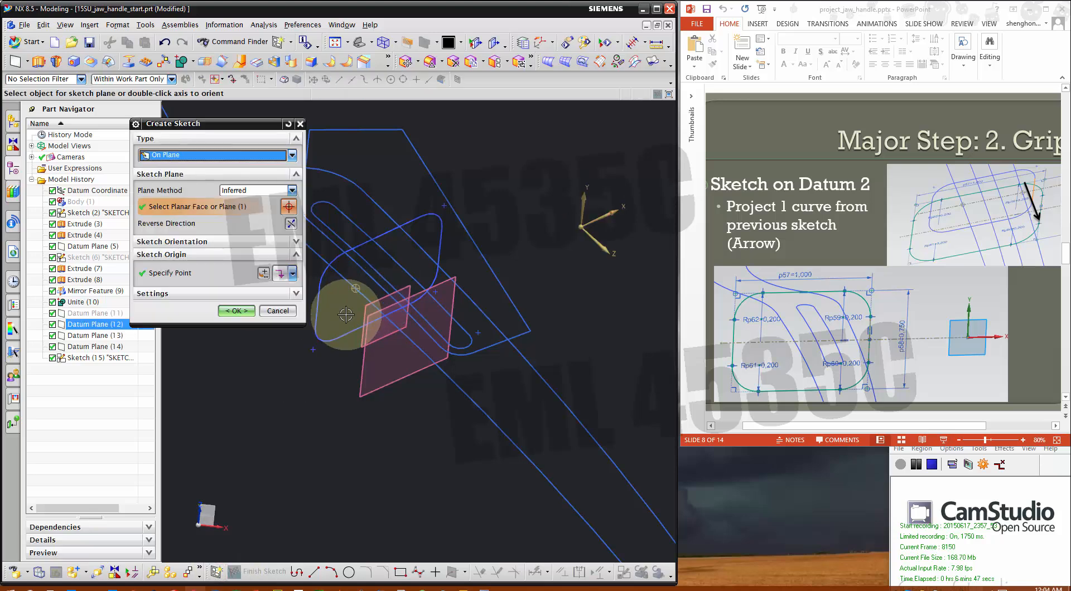
middle_click(283, 319)
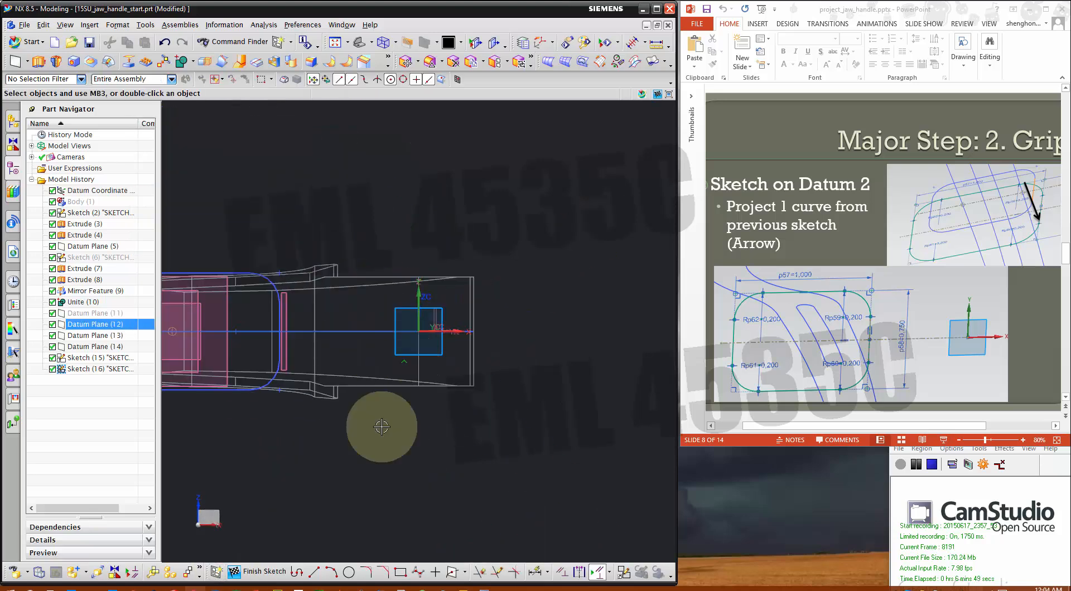
mouse_move(402, 447)
middle_down()
mouse_move(423, 478)
mouse_move(508, 410)
mouse_move(394, 442)
middle_up()
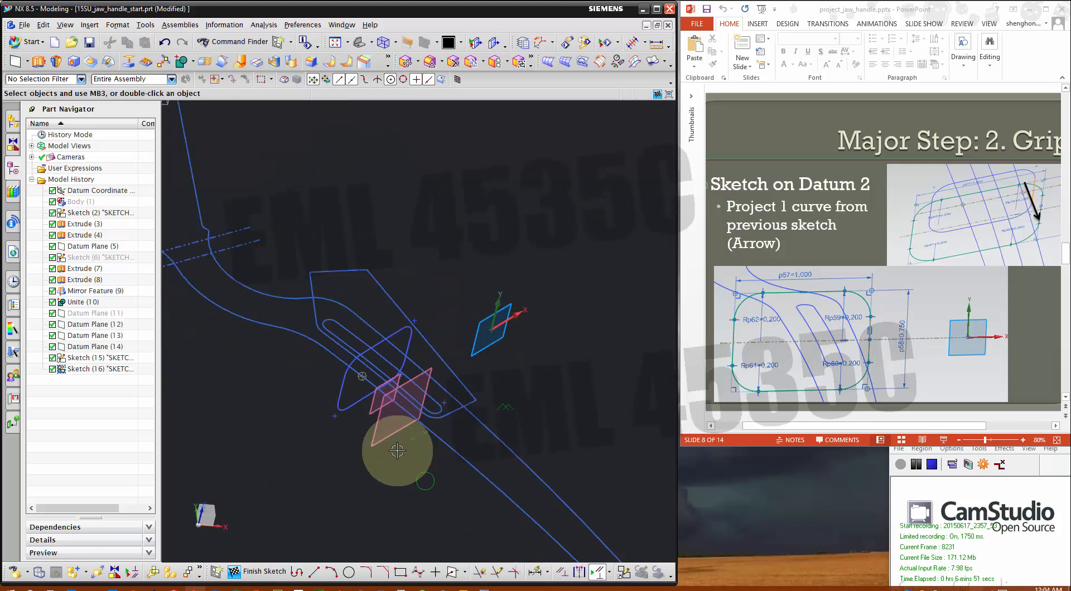
Project the first grip sketch's vertical side nearest the origin onto the new sketch, using Project Curve with the Single Curve rule.
click(465, 573)
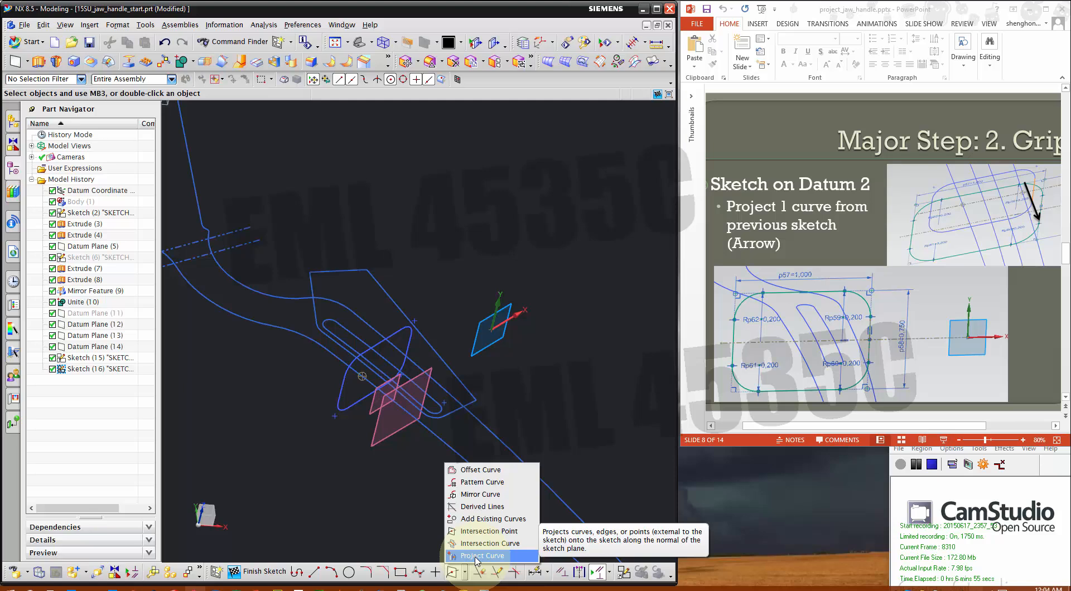
click(475, 556)
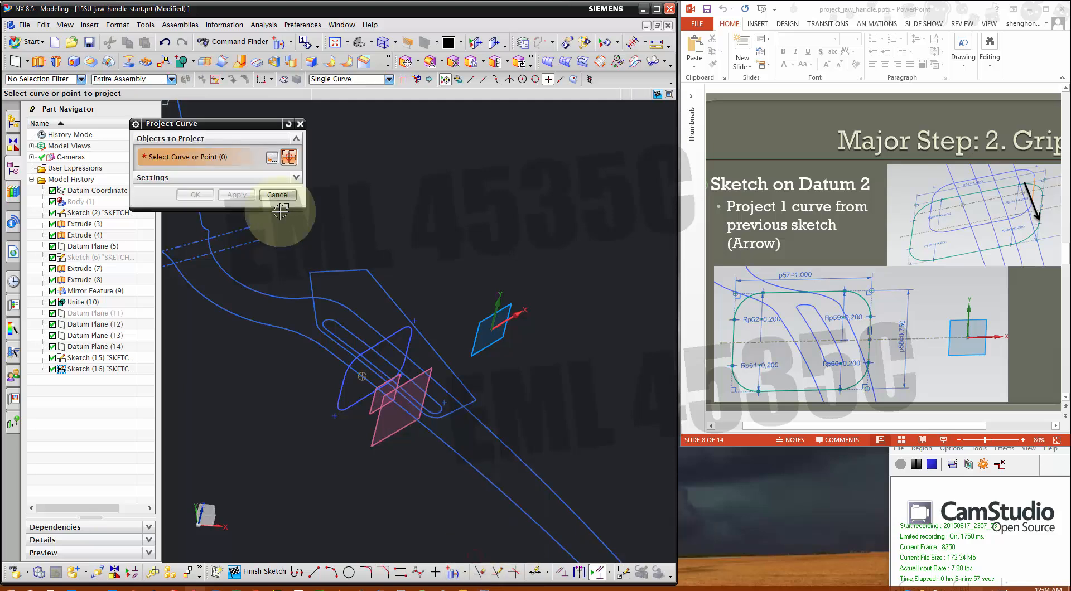
scroll(411, 390, up, 2)
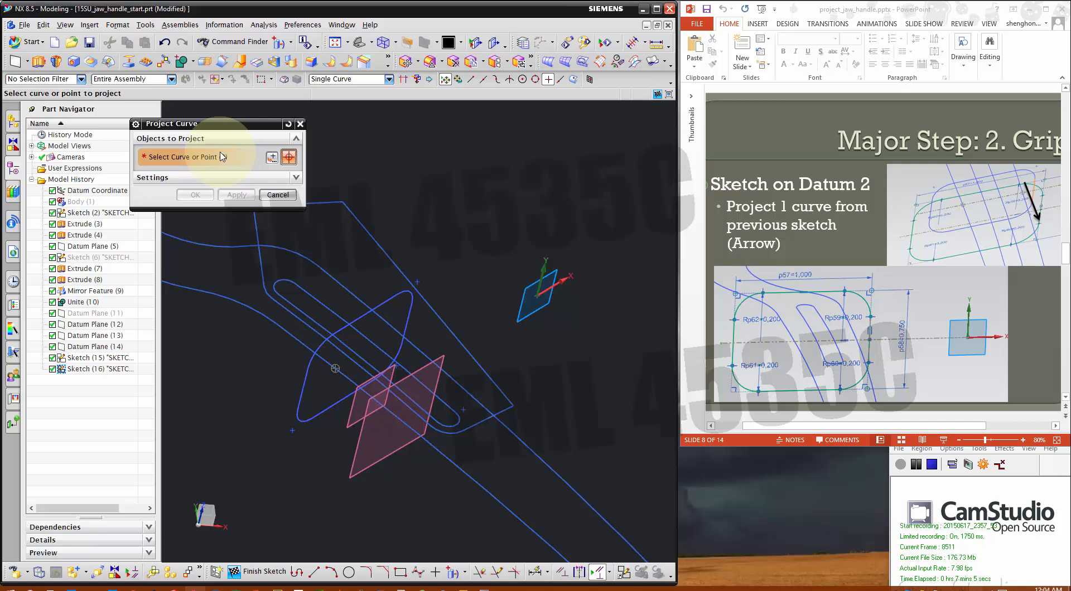
click(350, 80)
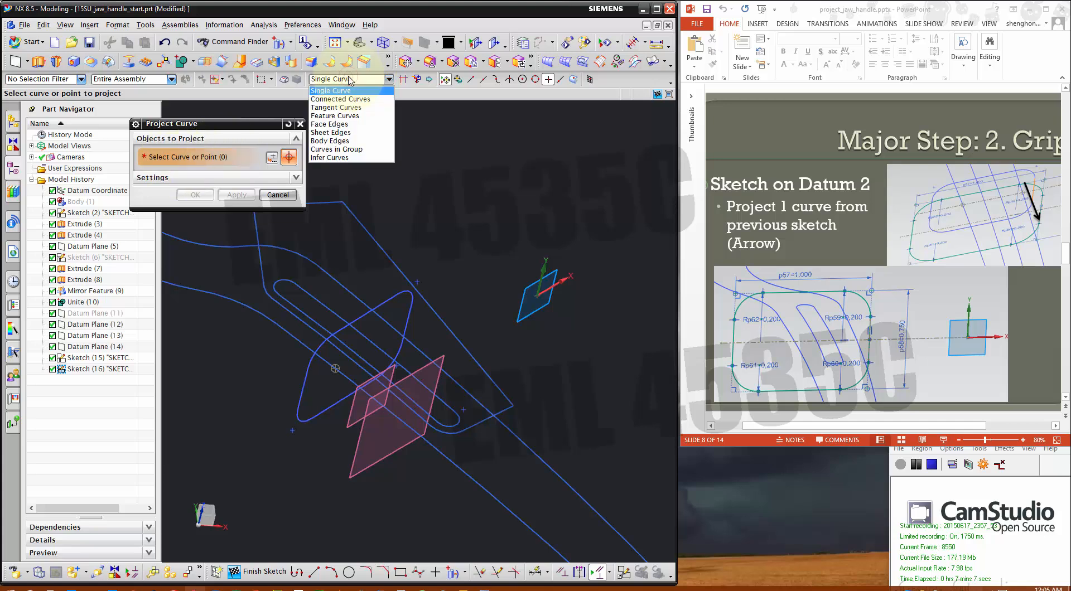
click(350, 80)
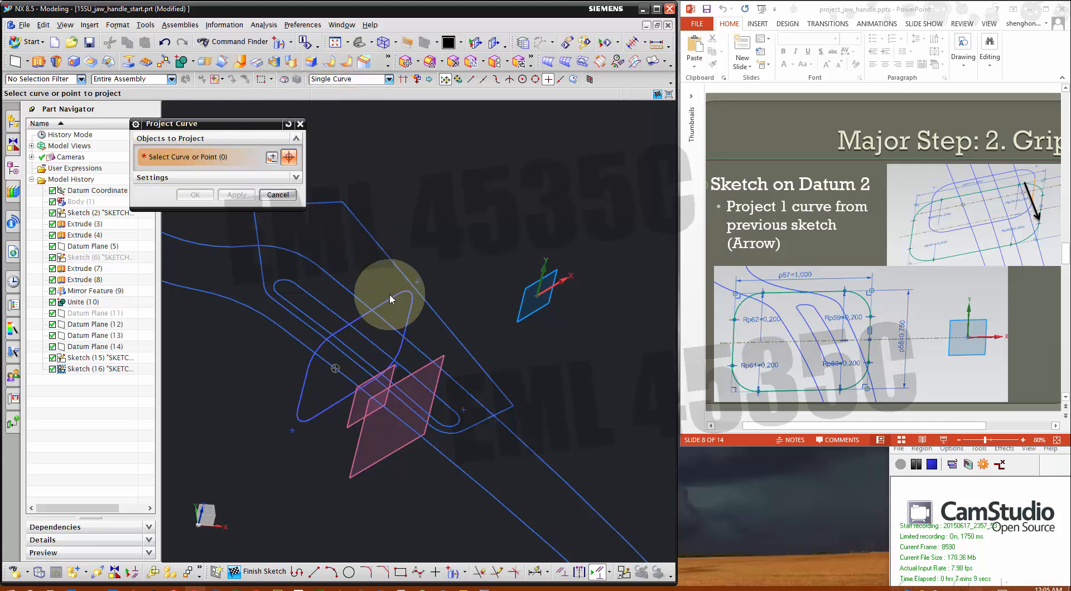
scroll(406, 334, up, 2)
click(406, 333)
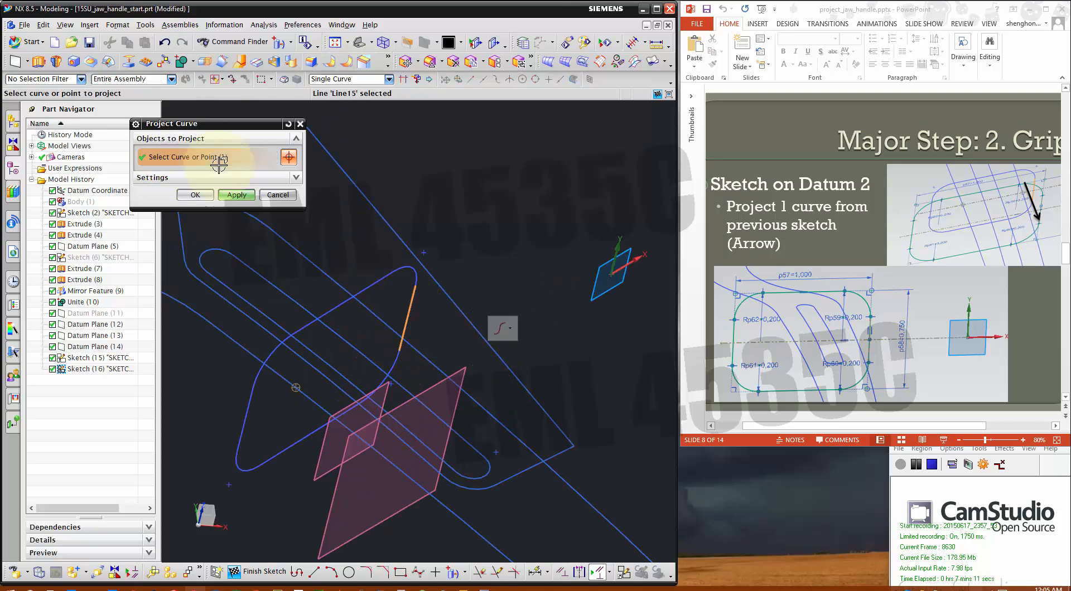
click(204, 197)
Hide Sketch (15), leaving the projected line and the active sketch displayed.
mouse_move(491, 390)
middle_down()
mouse_move(545, 447)
mouse_move(532, 374)
mouse_move(528, 390)
mouse_move(545, 376)
mouse_move(520, 469)
mouse_move(528, 365)
mouse_move(489, 366)
middle_up()
scroll(585, 335, down, 1)
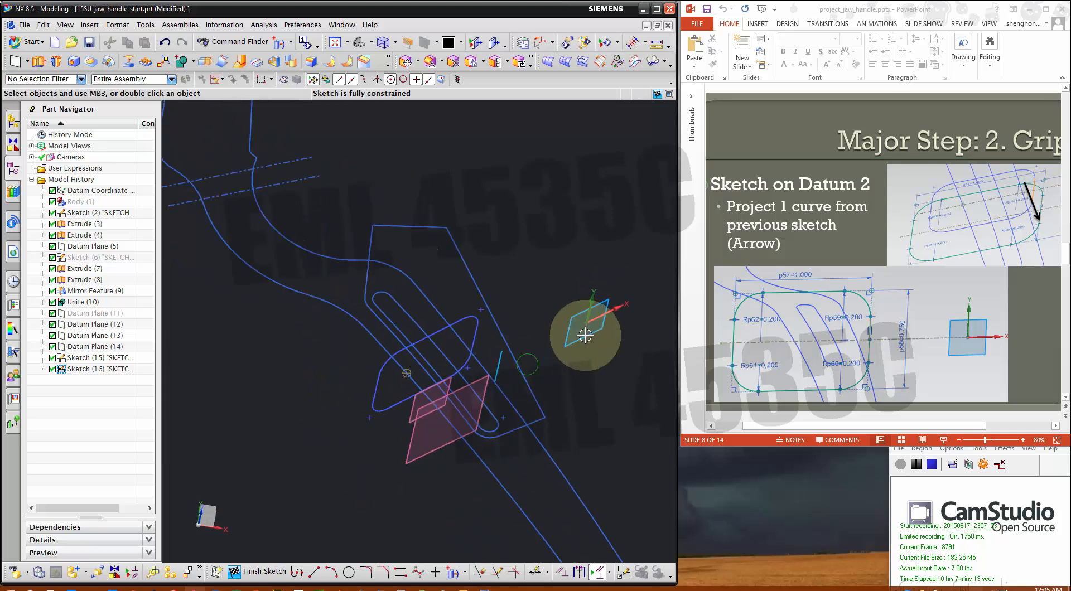
scroll(381, 510, up, 2)
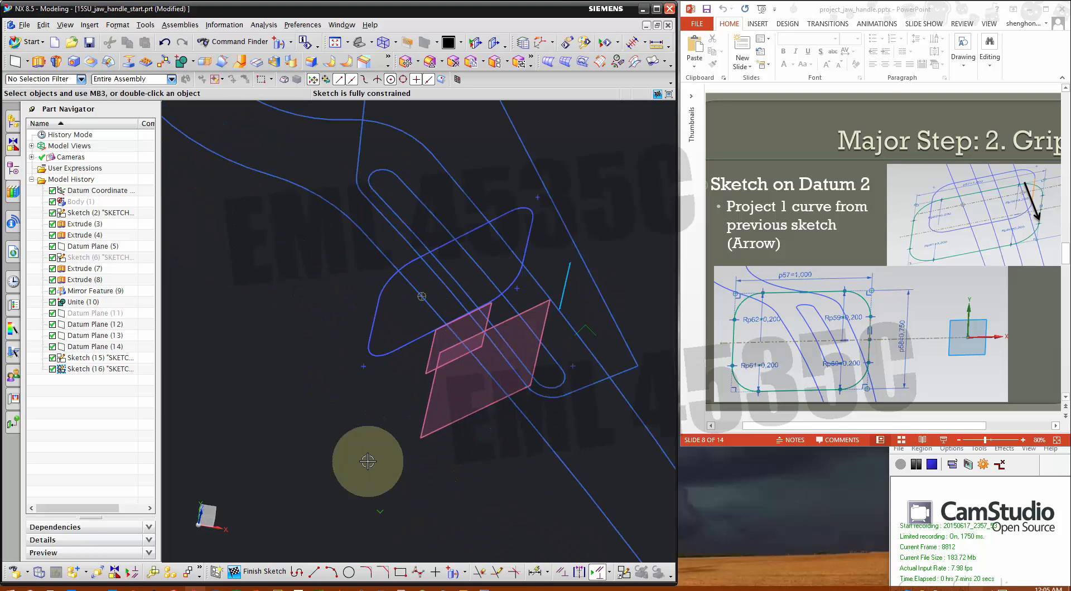
right_click(113, 358)
click(188, 374)
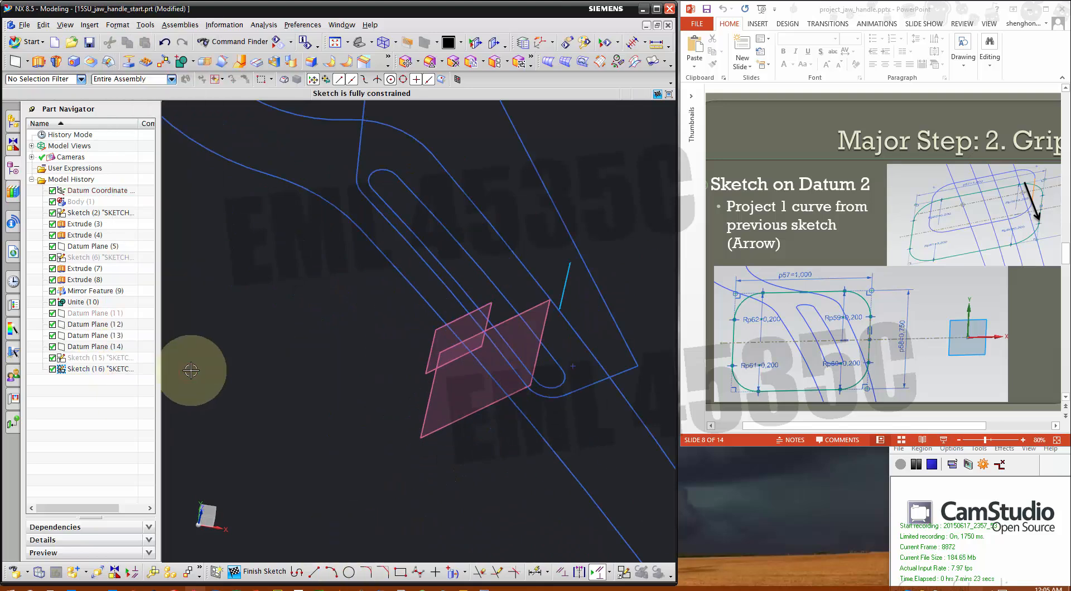
scroll(249, 311, down, 1)
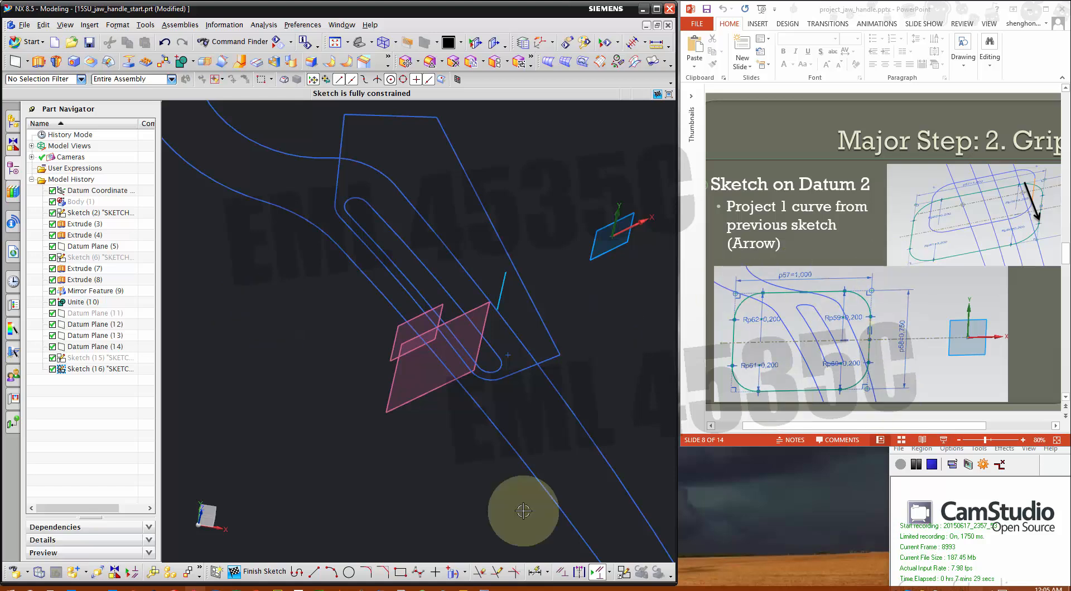
Draw a rectangle 1 in wide and 0.75 in high beside the handle curves, on the side away from the sketch origin.
click(401, 573)
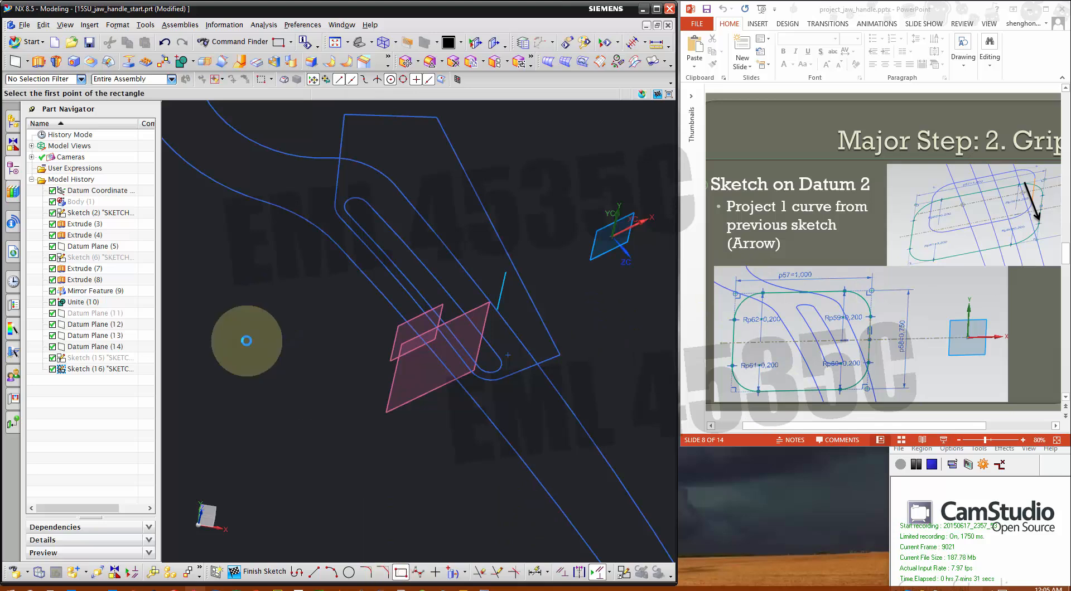
click(246, 342)
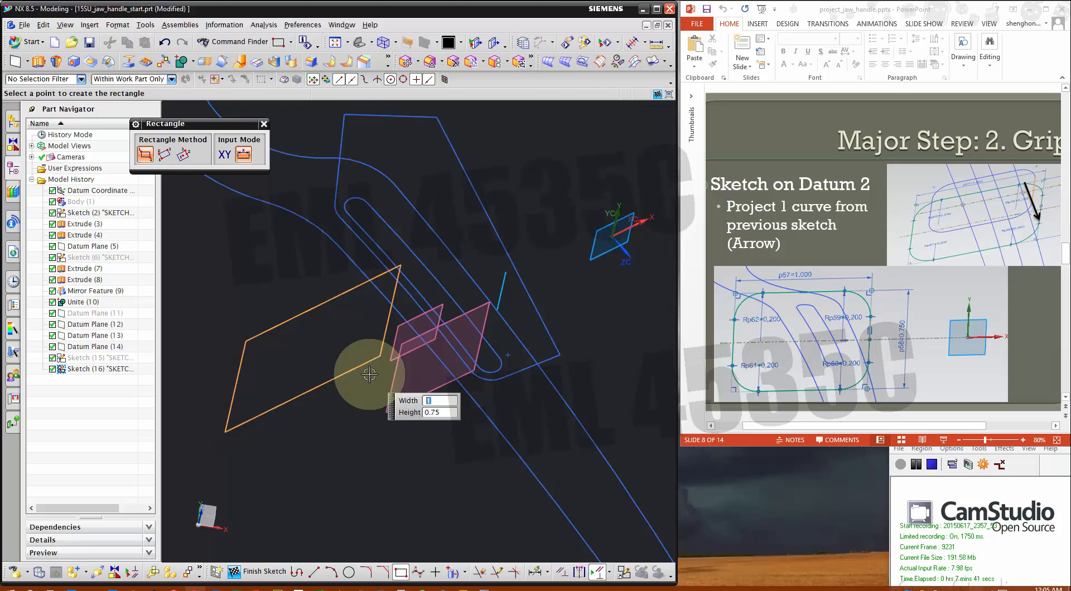
click(369, 375)
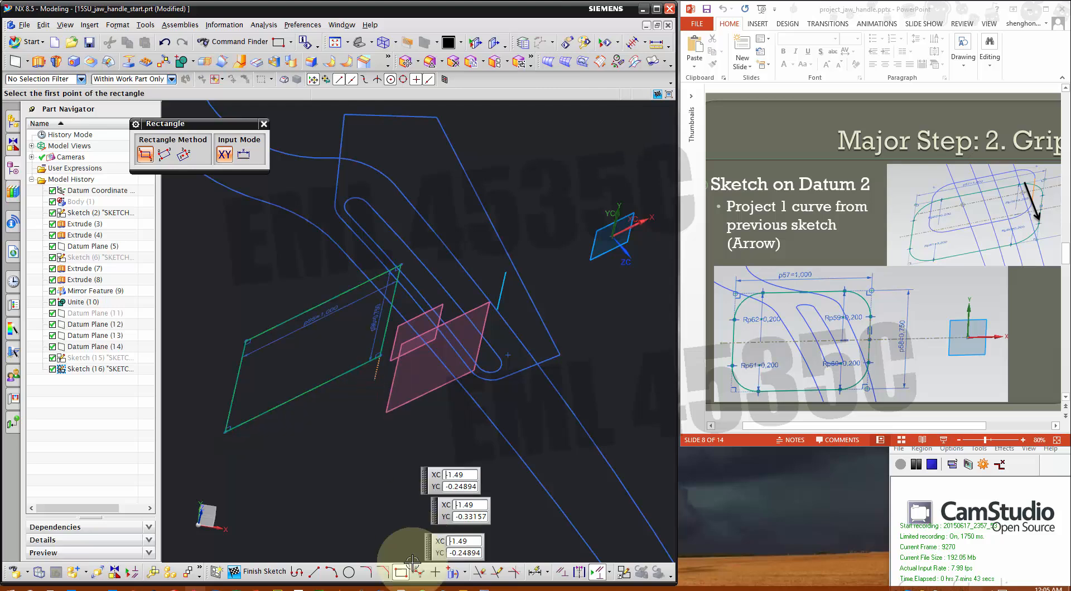
Fillet all four corners of the new rectangle with a 0.2 in radius.
click(366, 572)
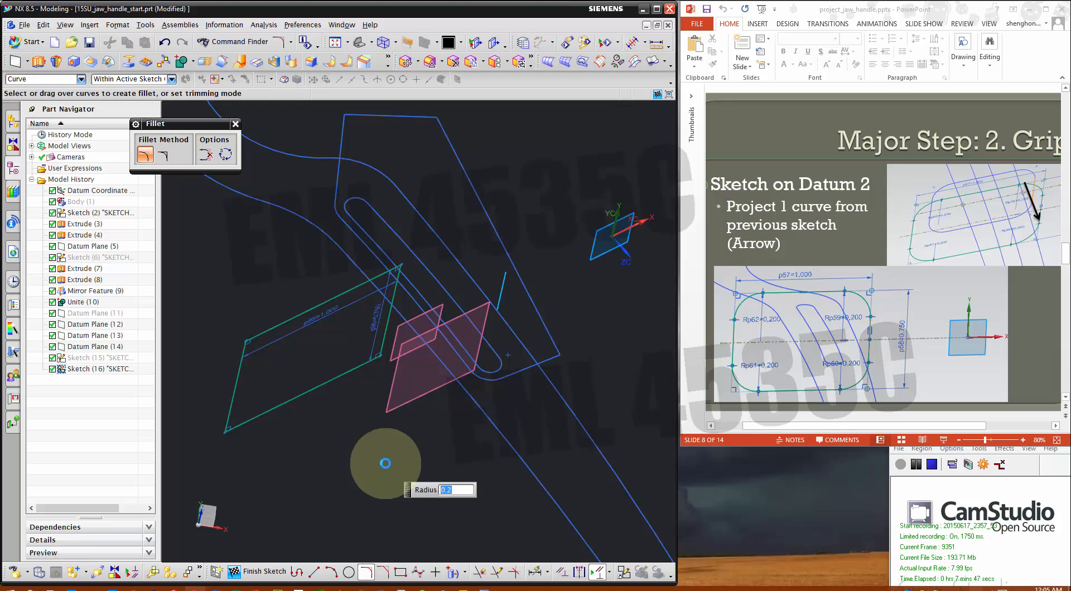
click(276, 321)
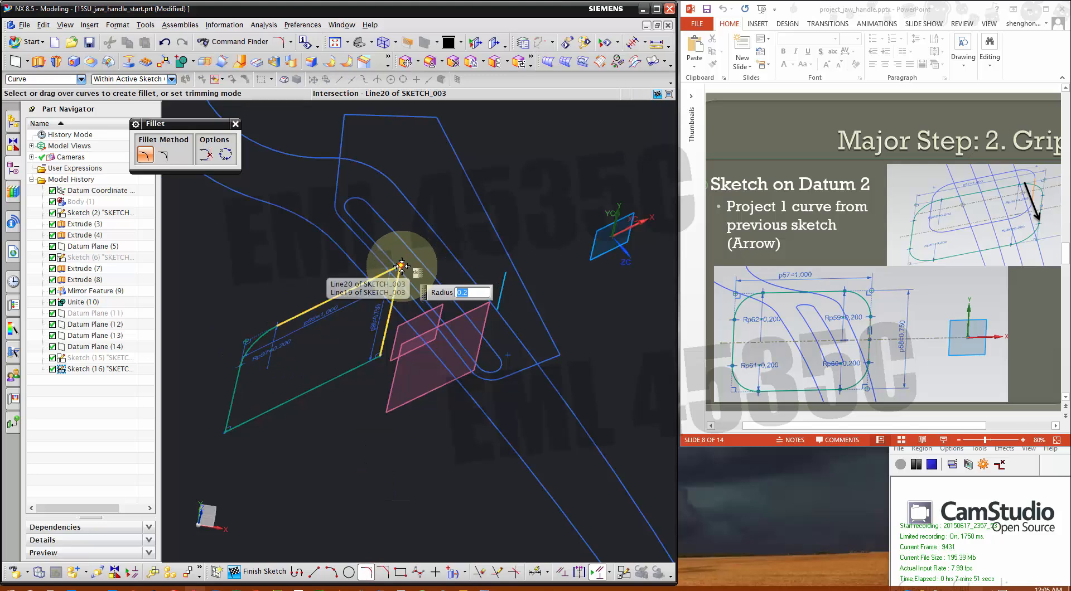
click(402, 264)
click(383, 357)
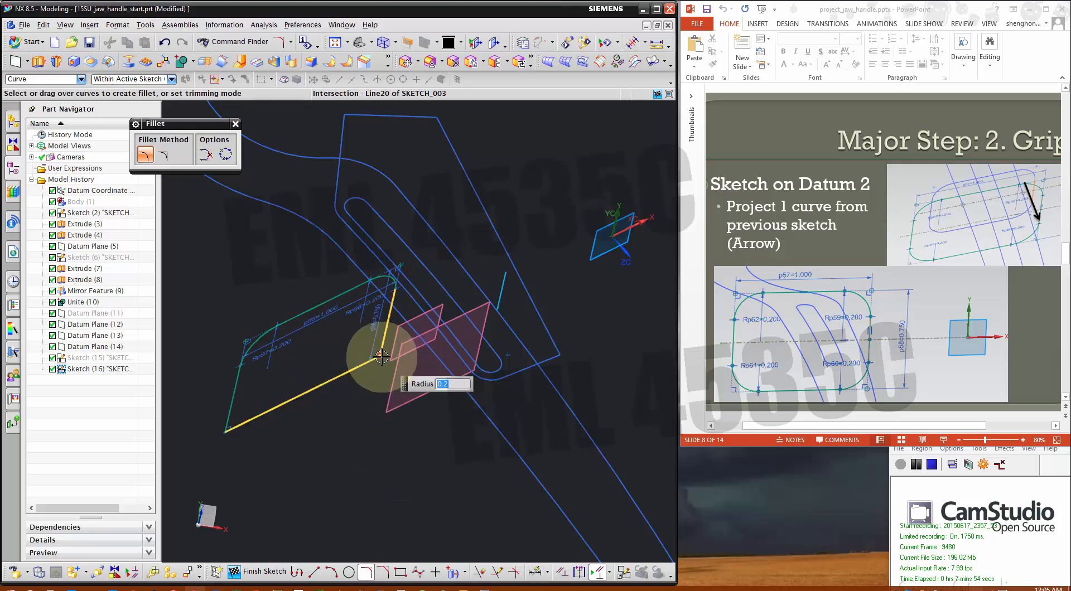
click(225, 430)
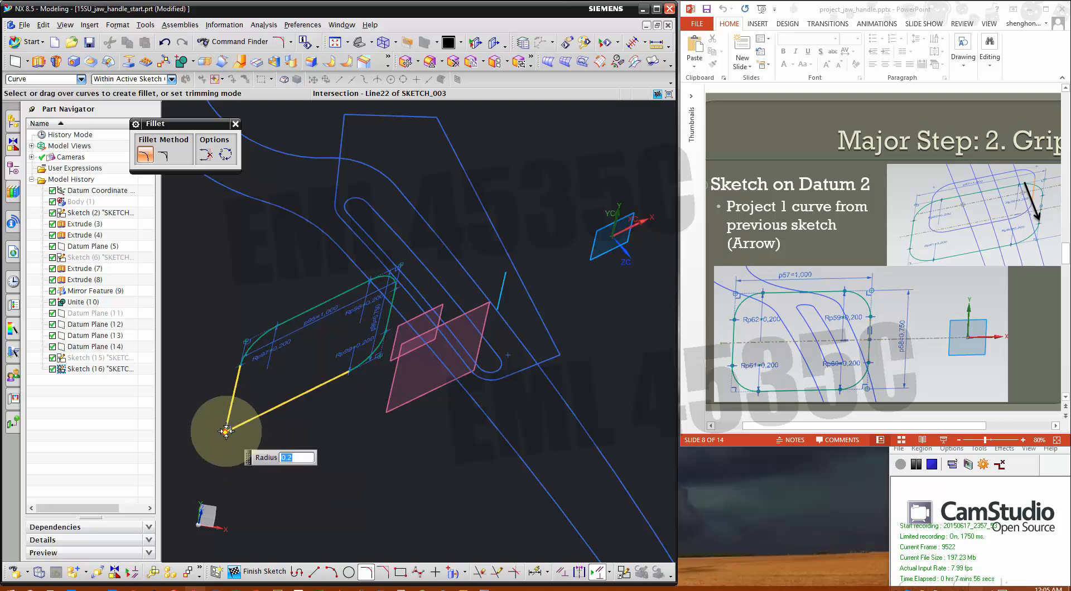
click(235, 126)
Constrain the midpoint of the rounded rectangle's vertical side nearest the sketch origin to align with the origin.
mouse_move(410, 450)
middle_down()
mouse_move(396, 433)
mouse_move(353, 445)
middle_up()
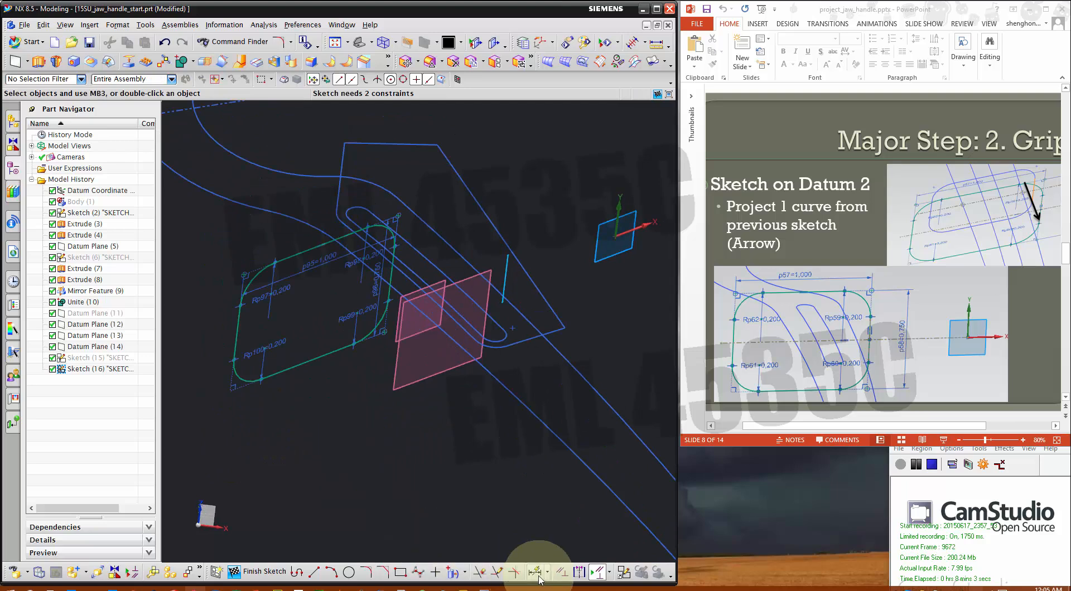
click(562, 571)
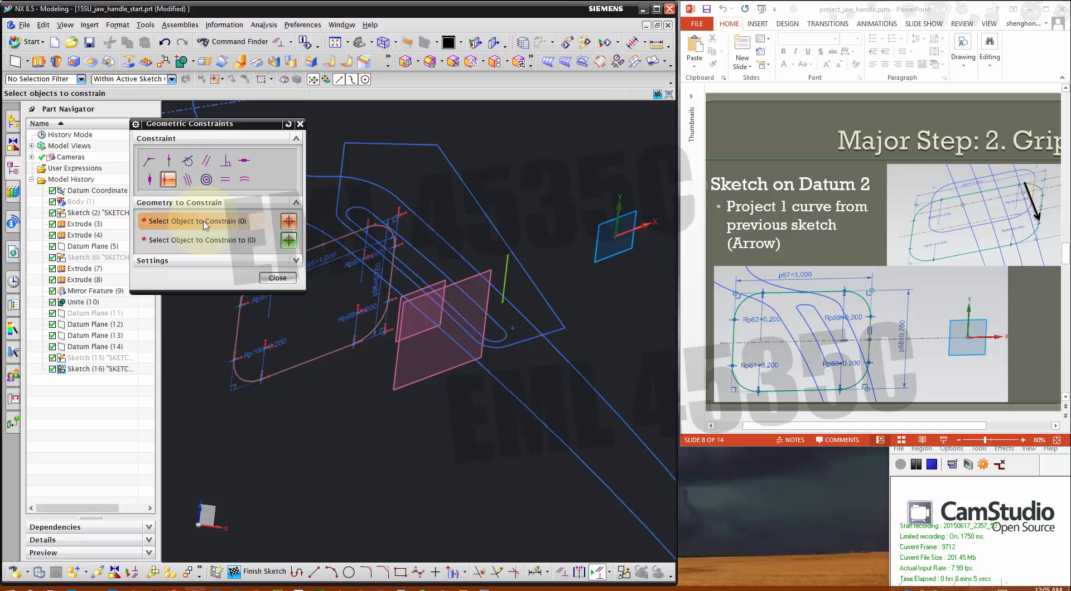
click(392, 263)
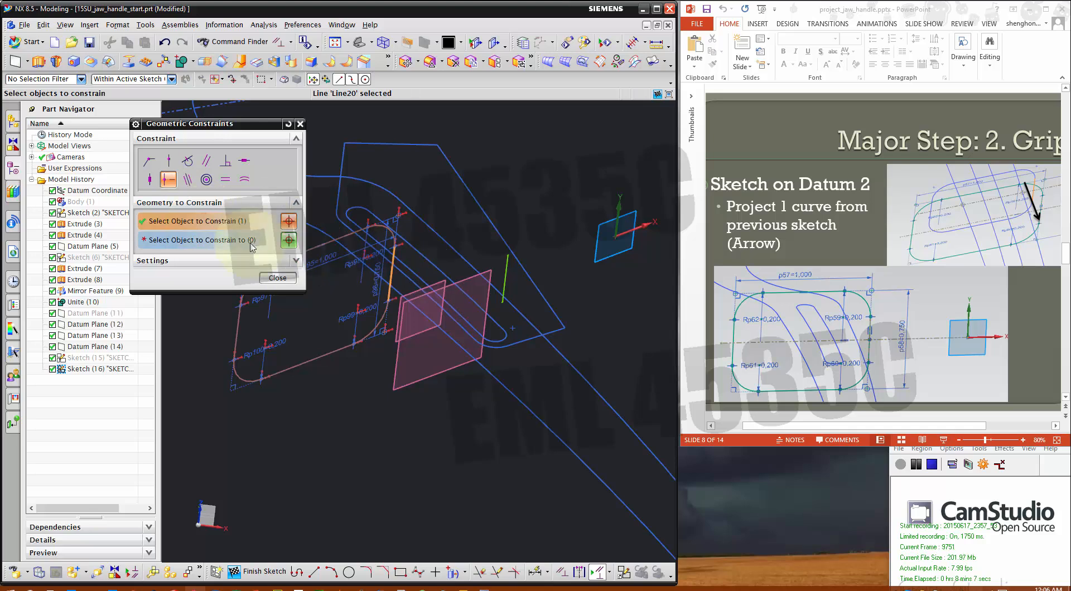
click(615, 237)
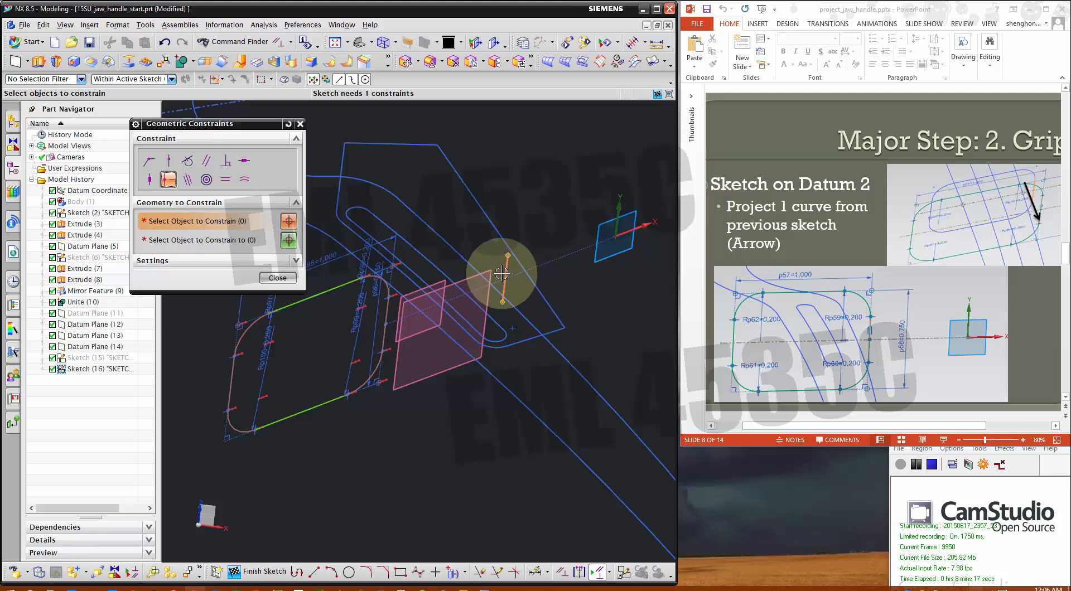
Constrain the rounded rectangle's vertical side nearest the origin collinear with the projected line.
click(188, 179)
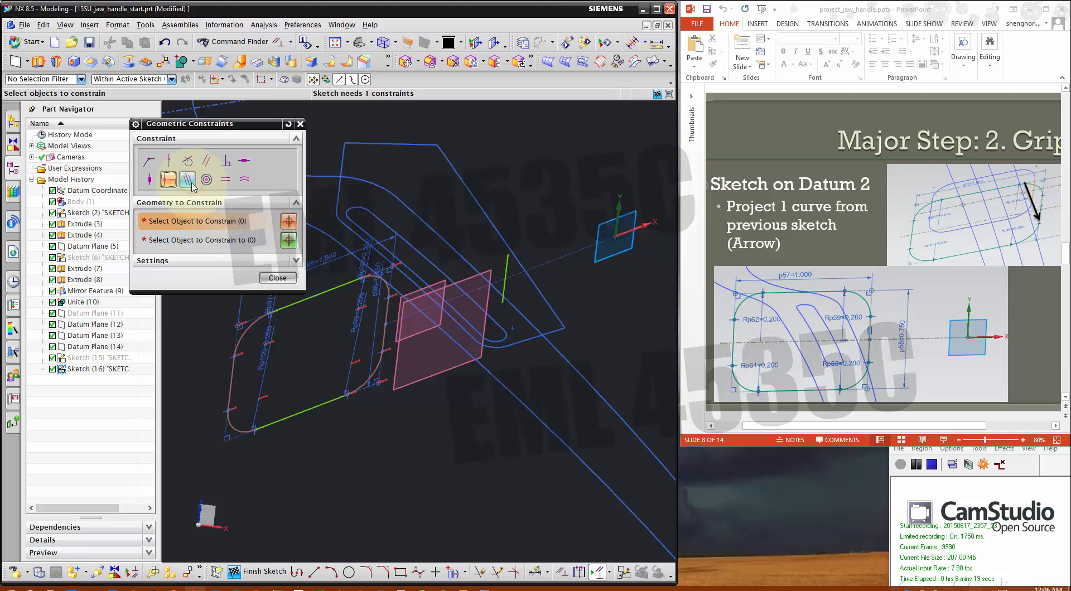
click(385, 310)
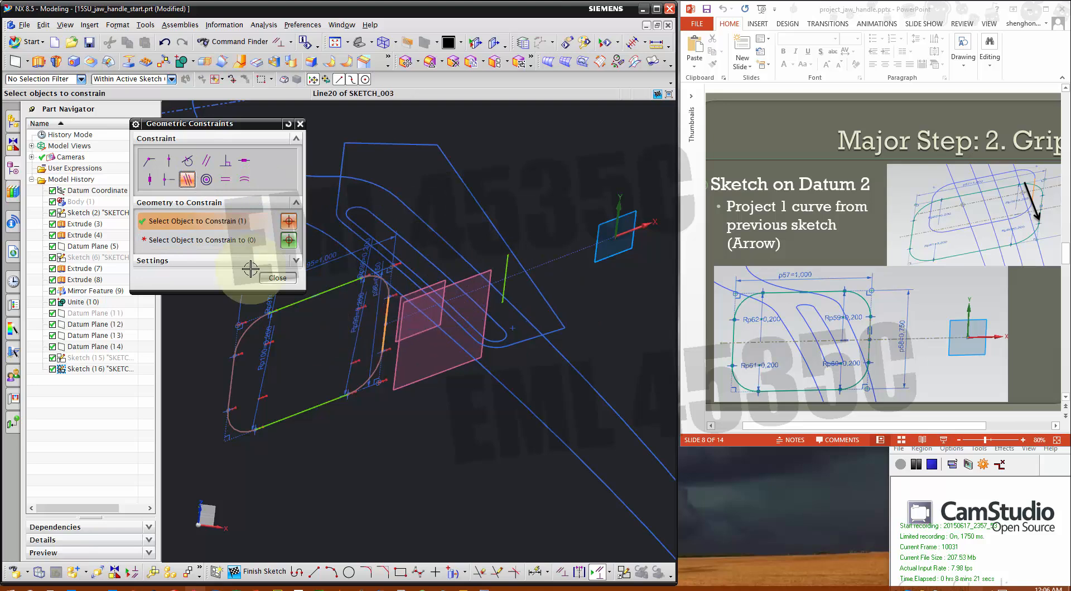
click(506, 263)
click(301, 124)
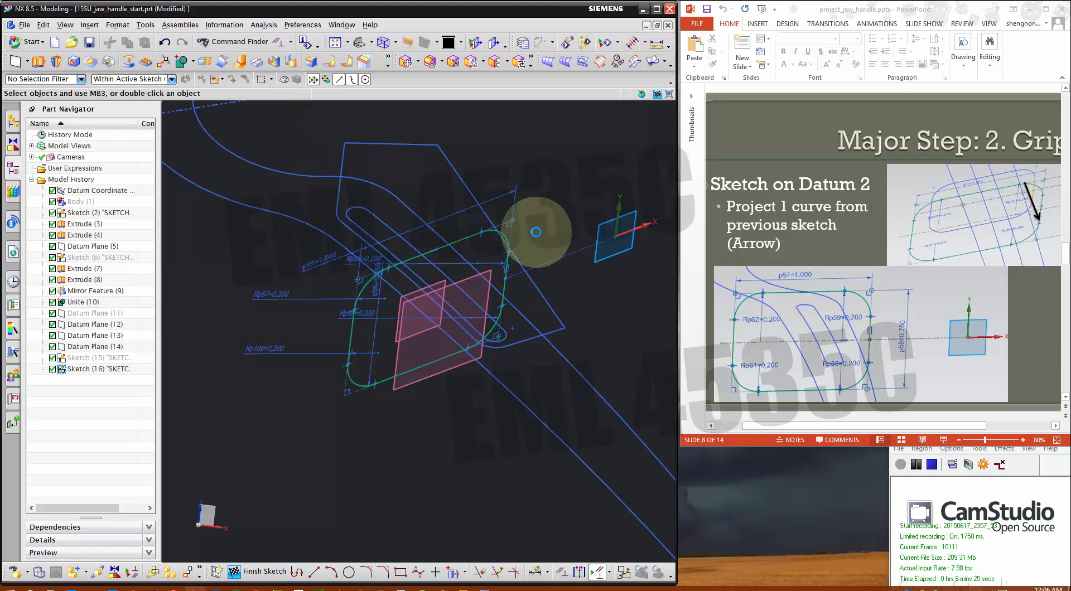
Try to convert the overlapping projected line Line18 to a reference line, and undo back to before the collinear constraint.
scroll(535, 294, up, 4)
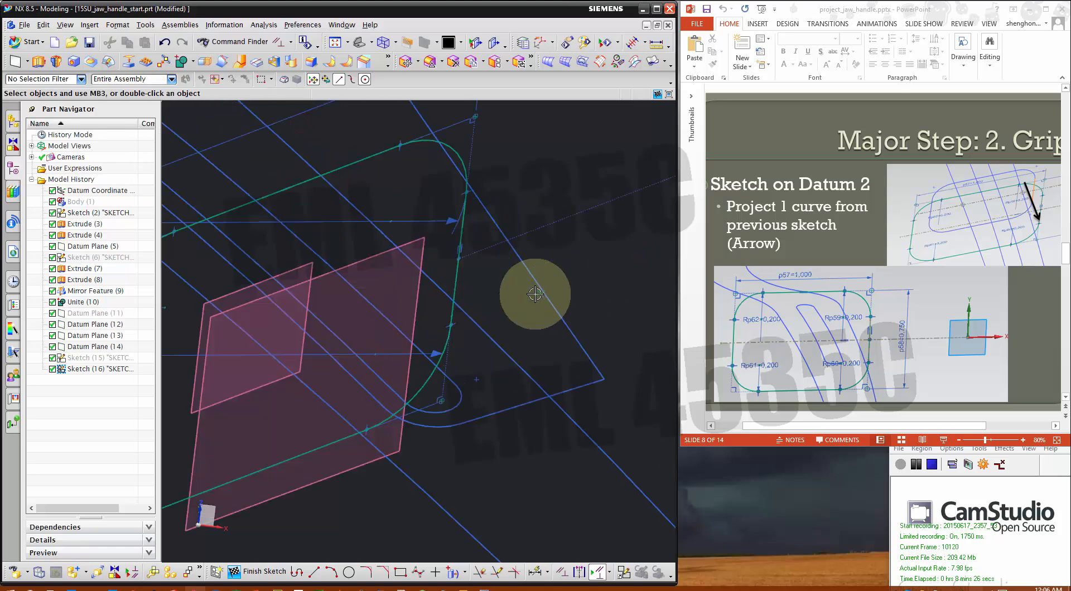
click(513, 248)
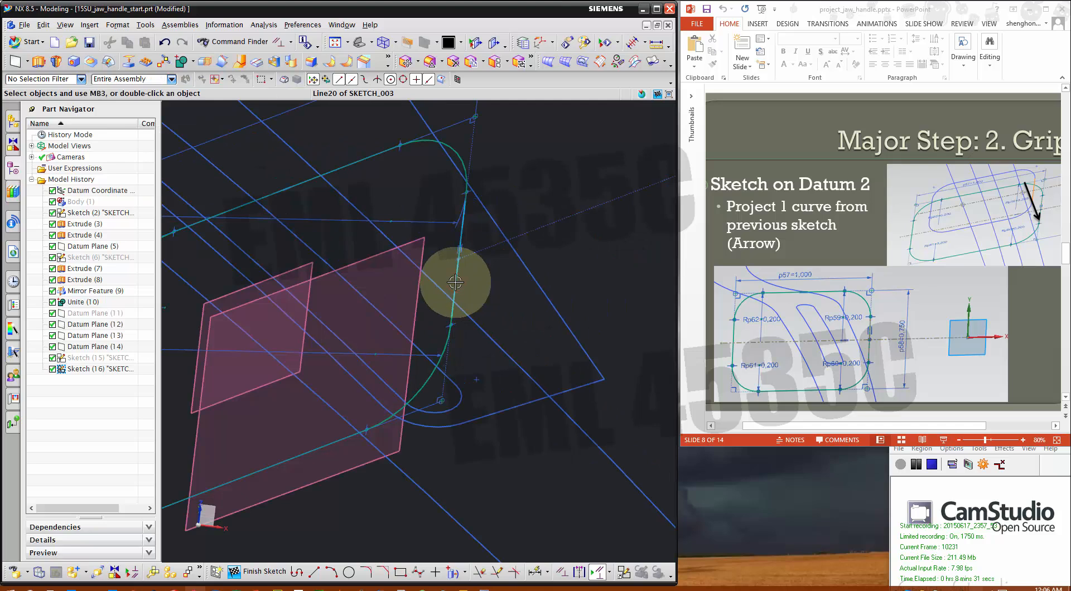
click(455, 283)
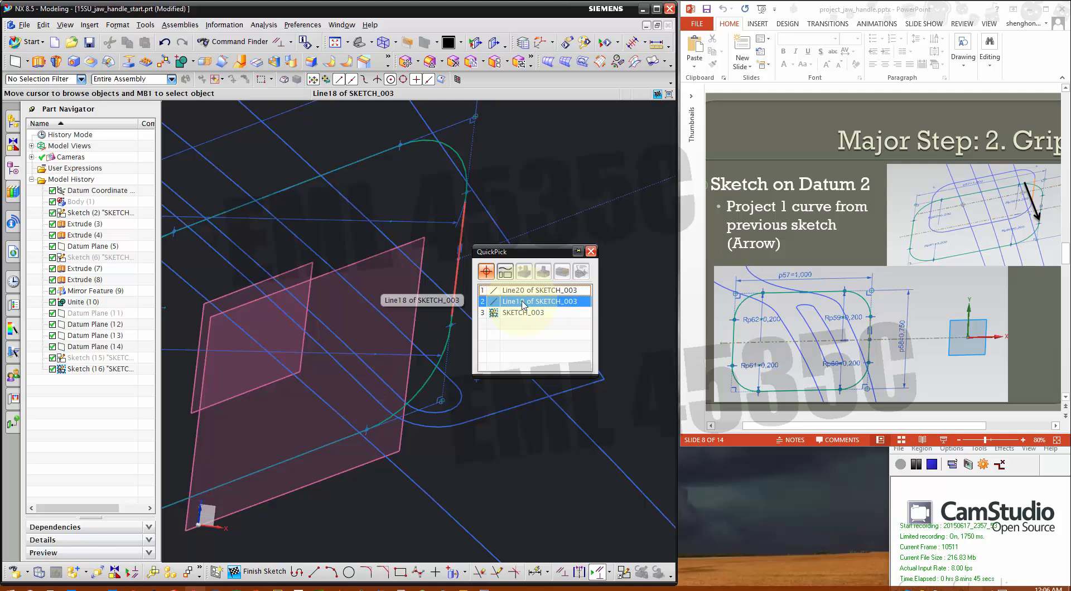
click(522, 304)
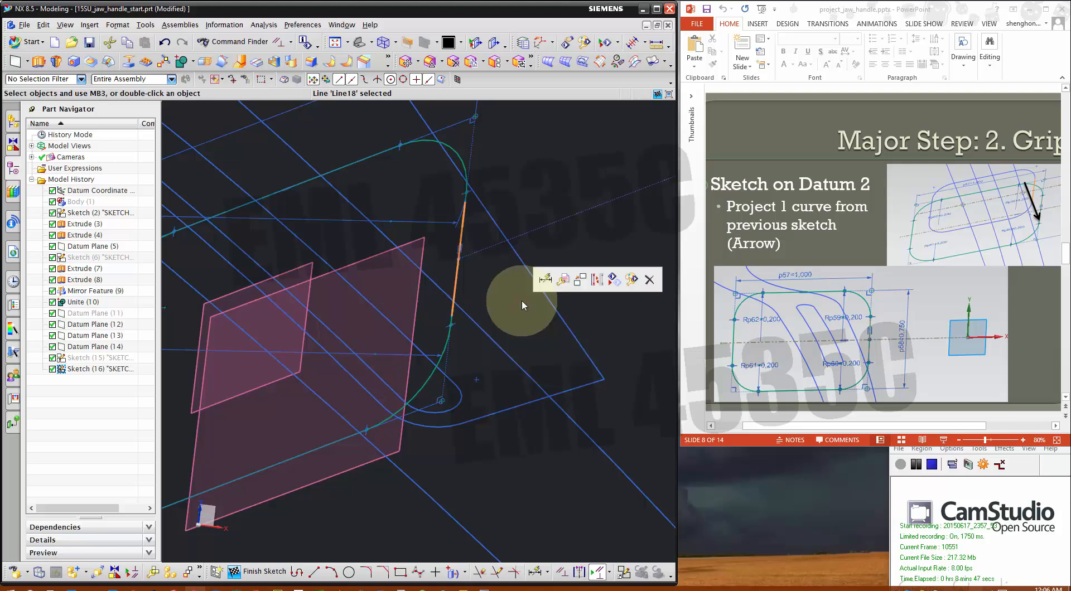
click(607, 273)
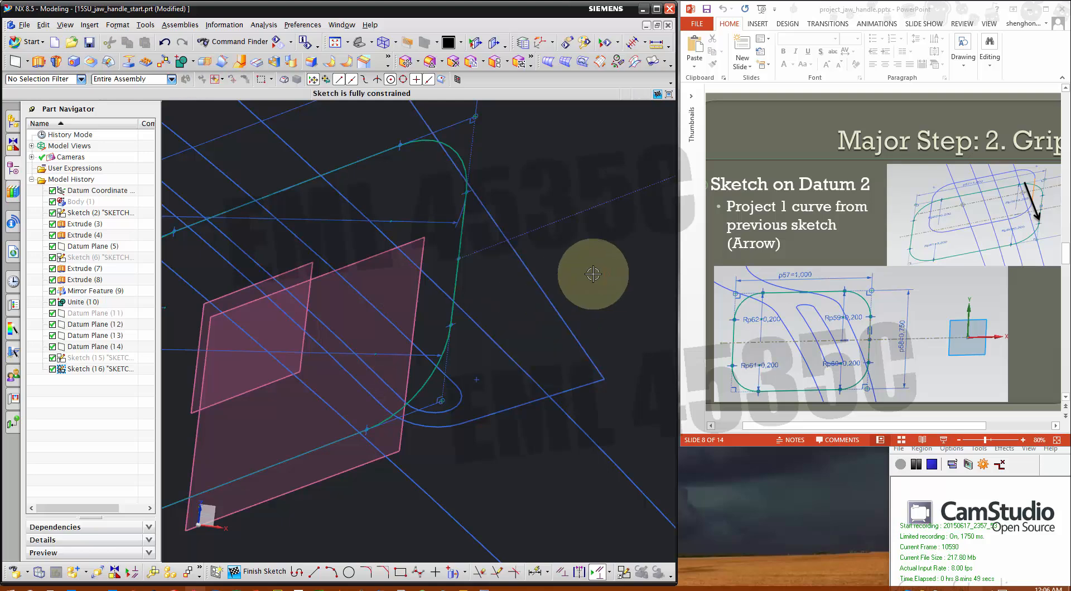
scroll(454, 203, up, 3)
scroll(520, 227, down, 1)
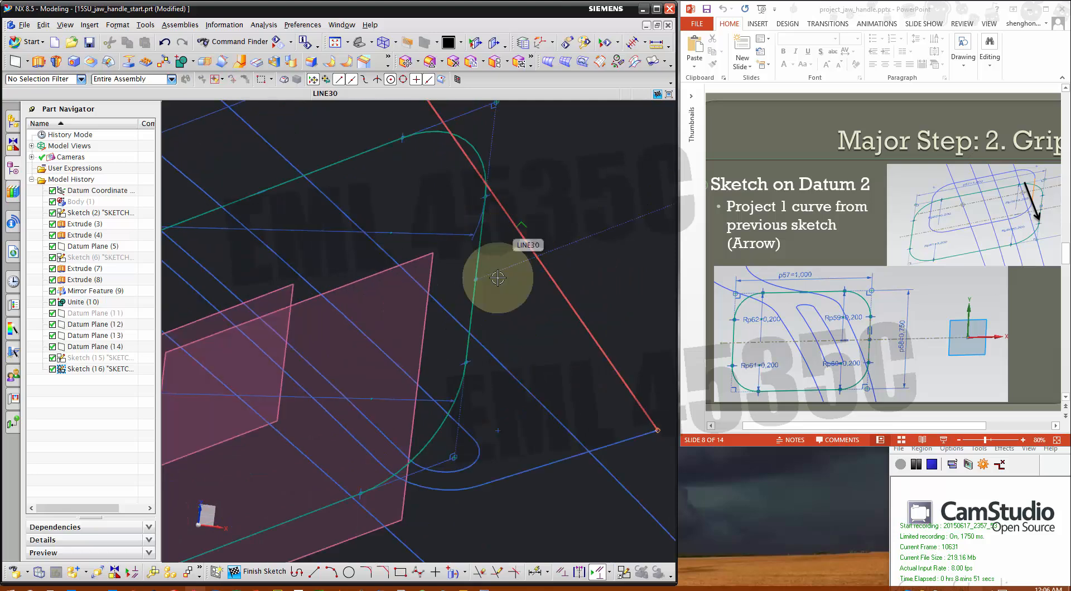
scroll(533, 336, down, 2)
scroll(533, 336, down, 1)
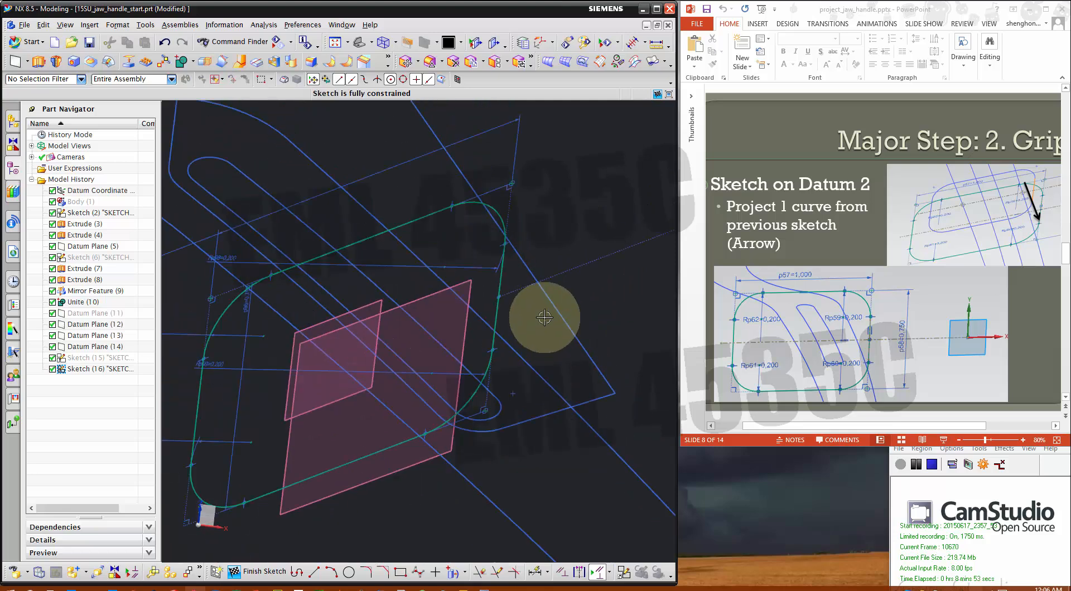
click(164, 45)
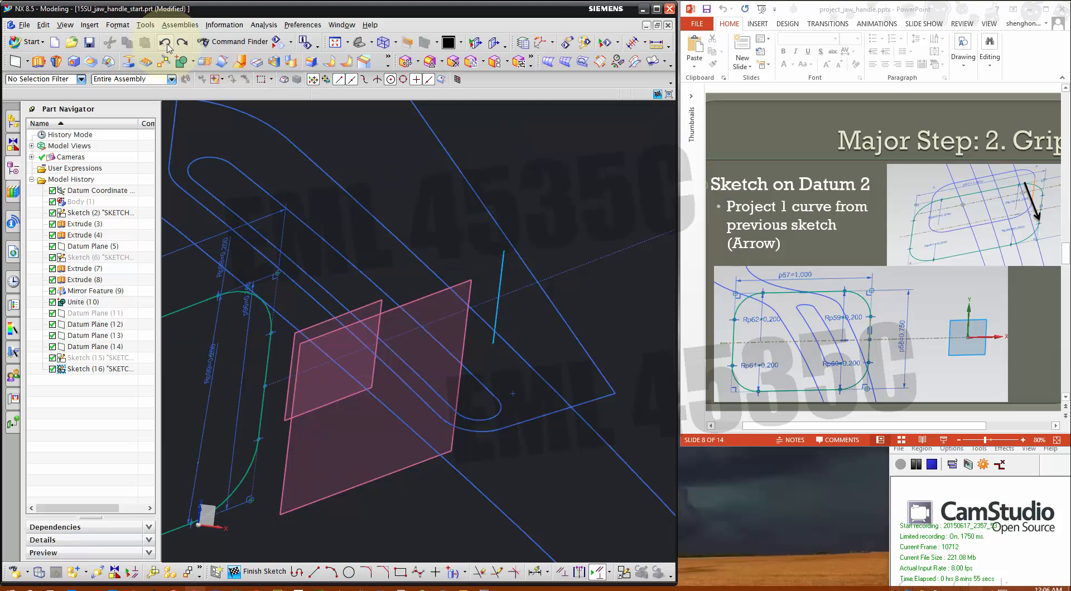
Convert the projected vertical line Line18 to a reference line.
right_click(513, 269)
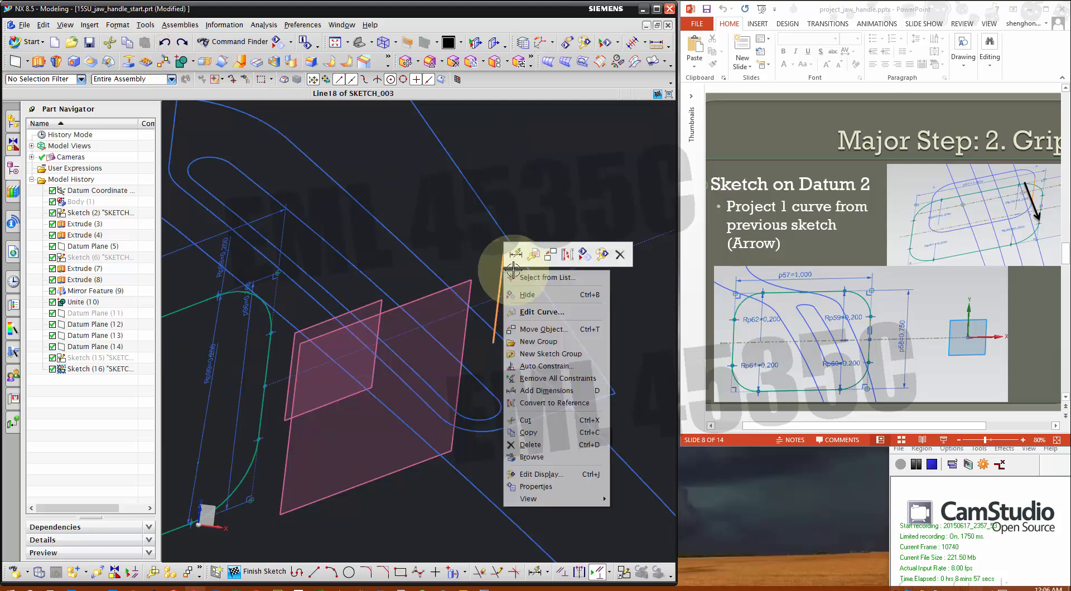
click(568, 255)
scroll(601, 217, down, 2)
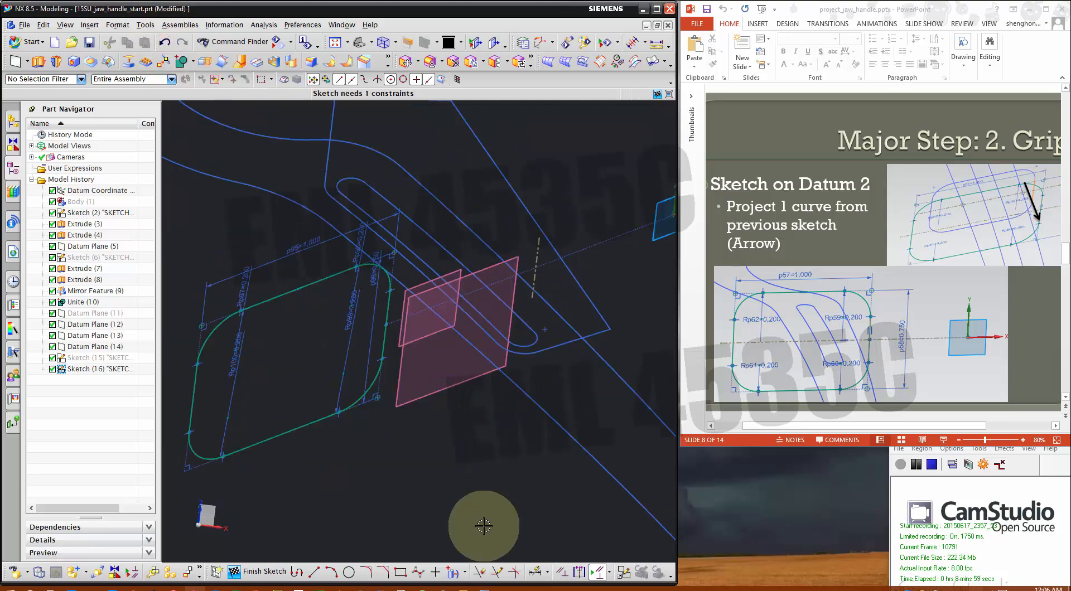
Make the rounded rectangle's vertical side nearest the origin collinear with the dashed reference line, and finish the sketch.
click(386, 338)
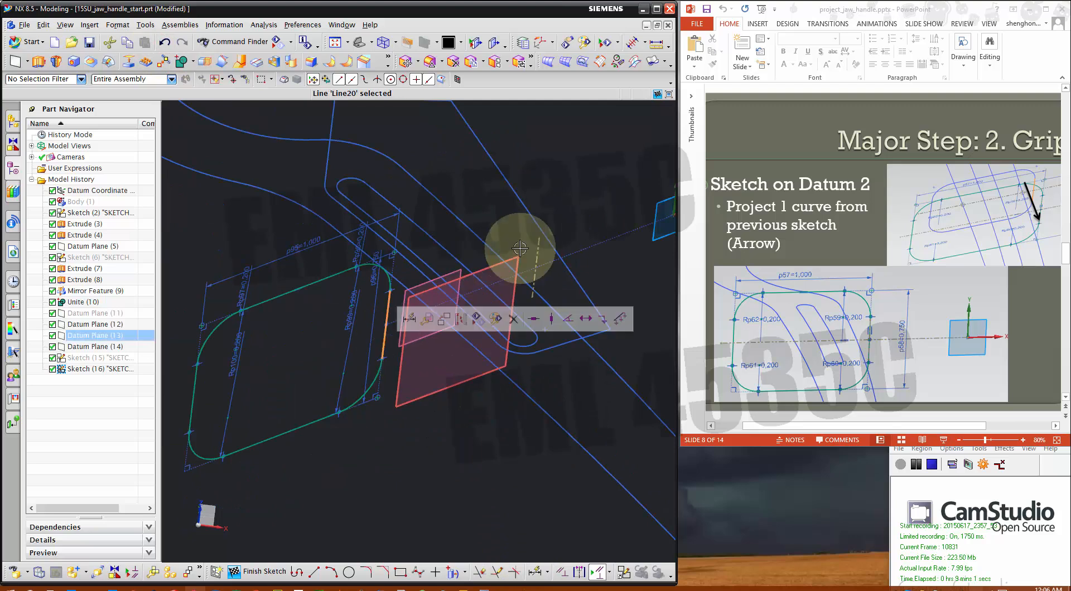
click(536, 257)
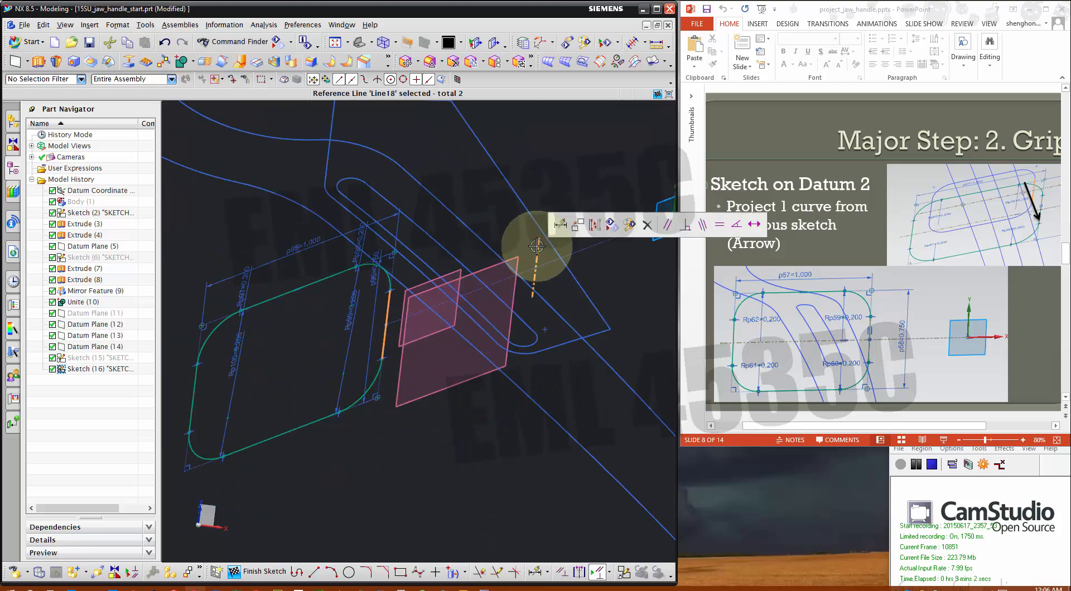
click(702, 225)
scroll(391, 272, down, 2)
click(256, 572)
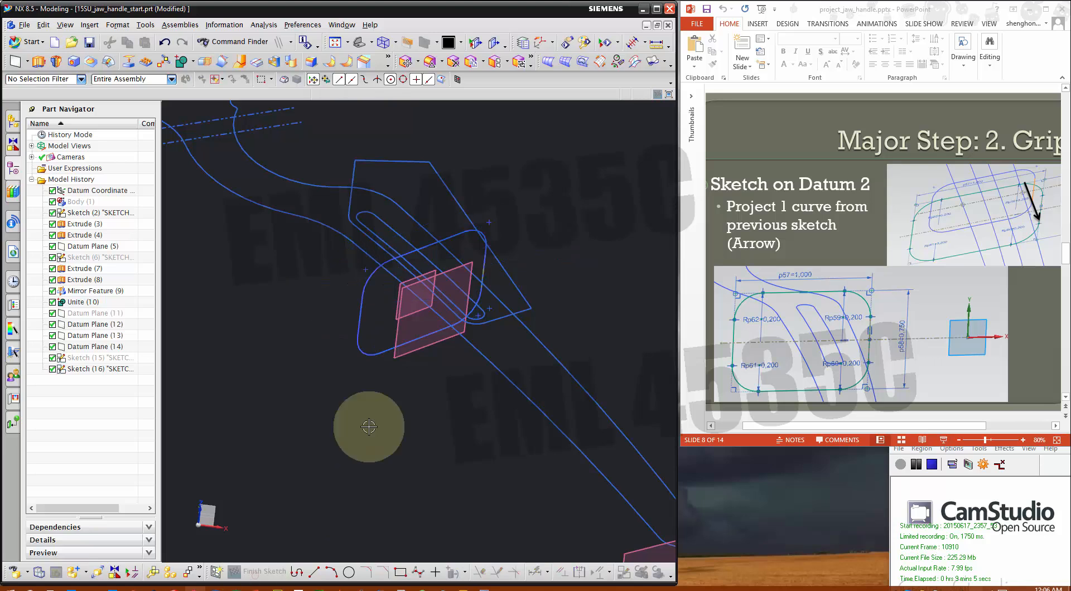
Switch to PowerPoint to advance the slides to "Sketch on Datum 3", and return to NX to show Sketch (15).
click(858, 379)
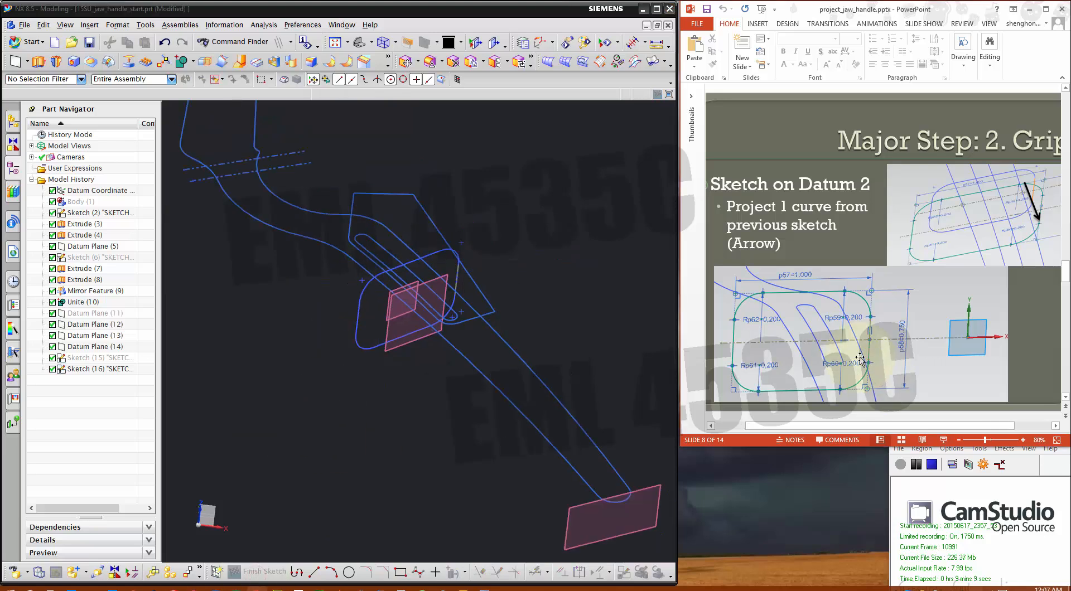
scroll(860, 360, down, 1)
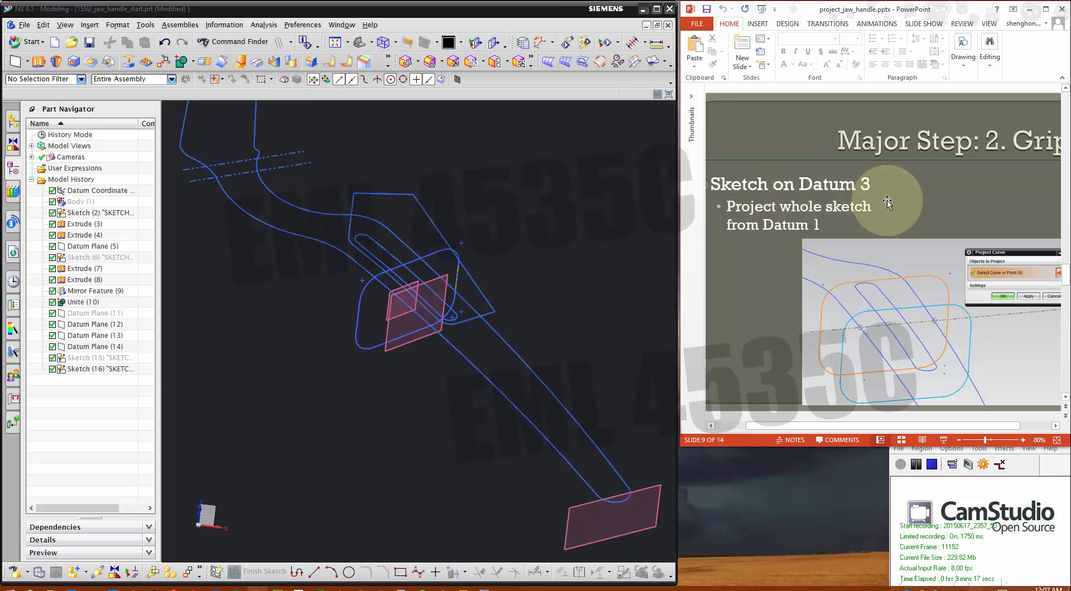
right_click(122, 368)
click(180, 23)
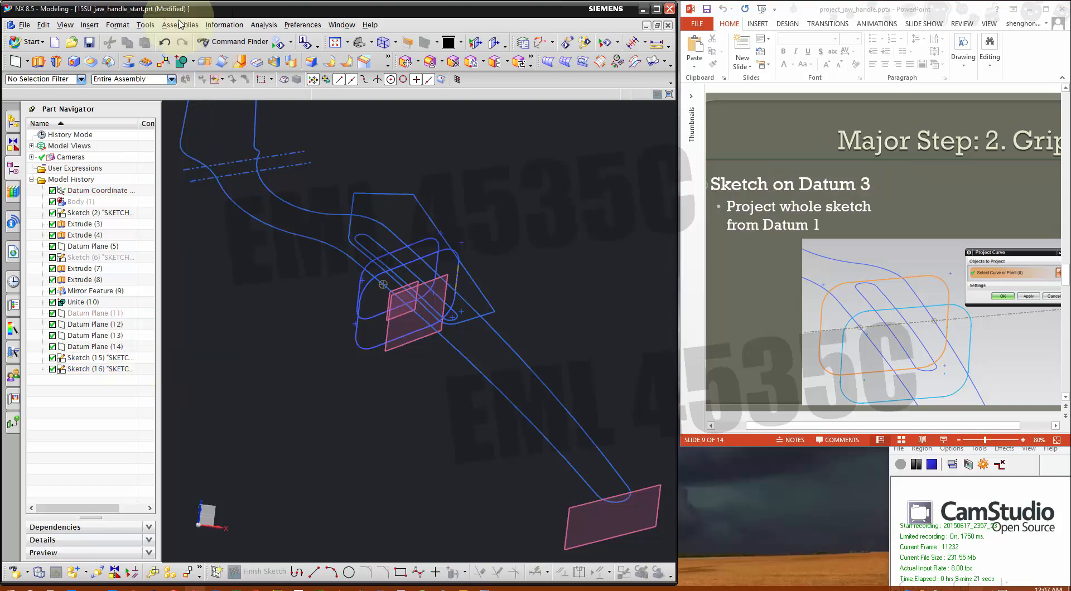
Create a new sketch on Datum Plane (13) and open Project Curve in it.
middle_drag(357, 368, 305, 449)
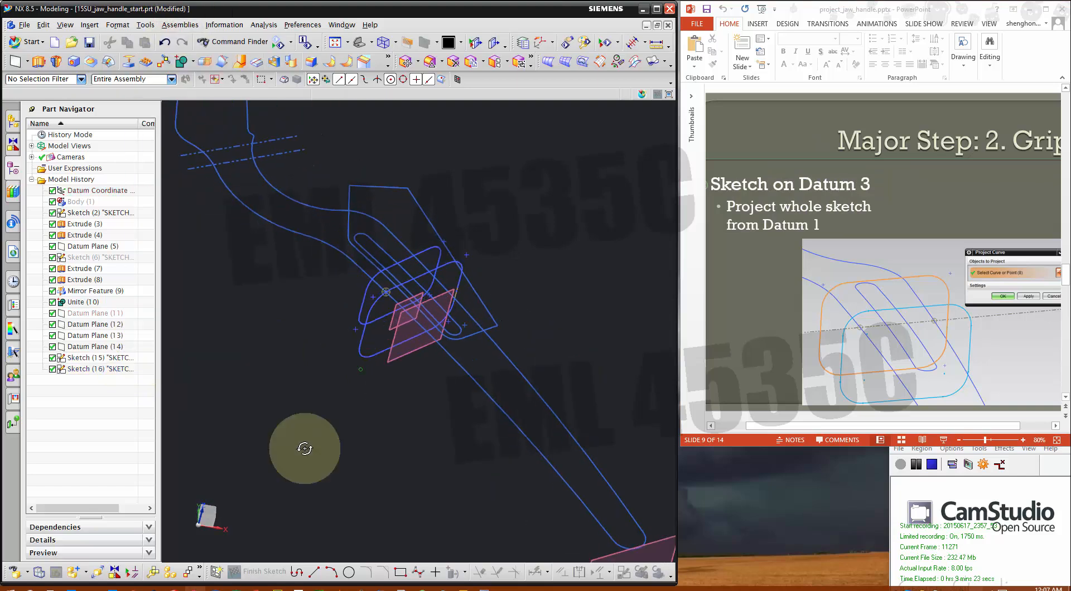
click(216, 571)
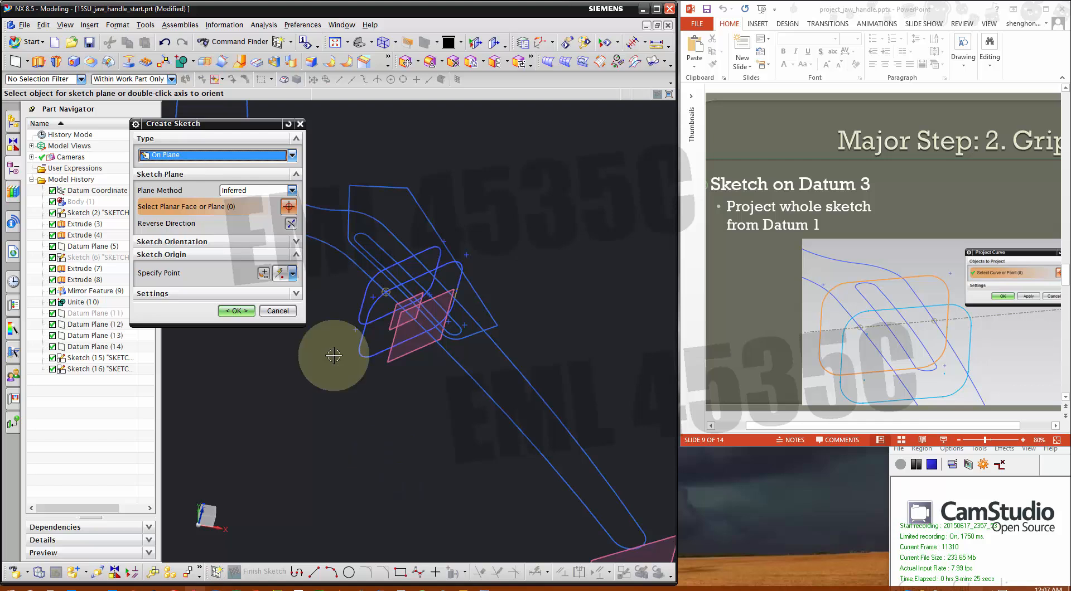
click(383, 339)
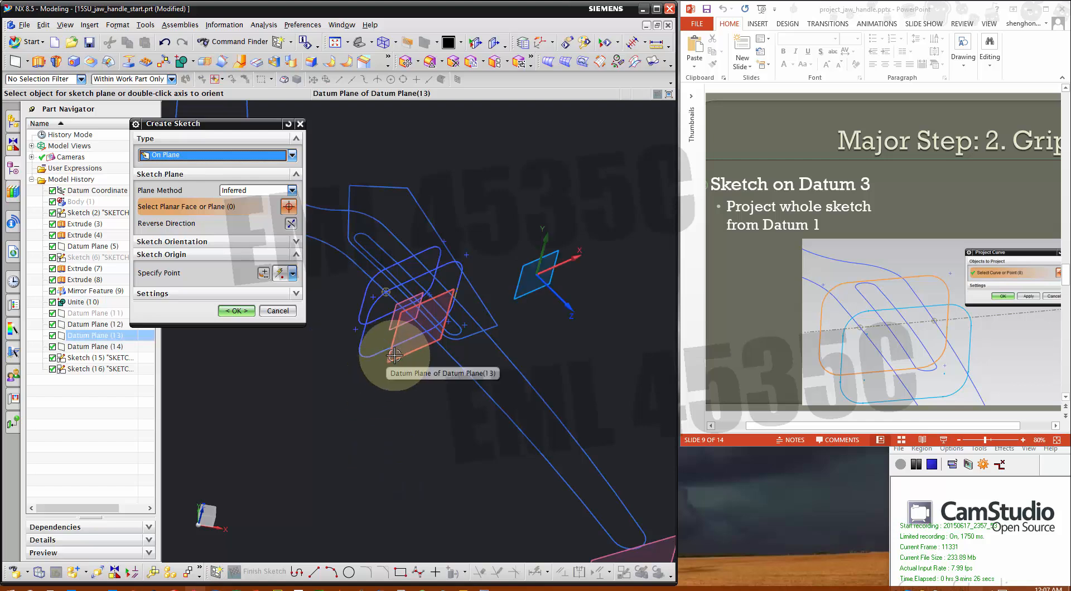
click(232, 311)
mouse_move(461, 363)
middle_down()
mouse_move(491, 354)
mouse_move(521, 406)
mouse_move(485, 458)
middle_up()
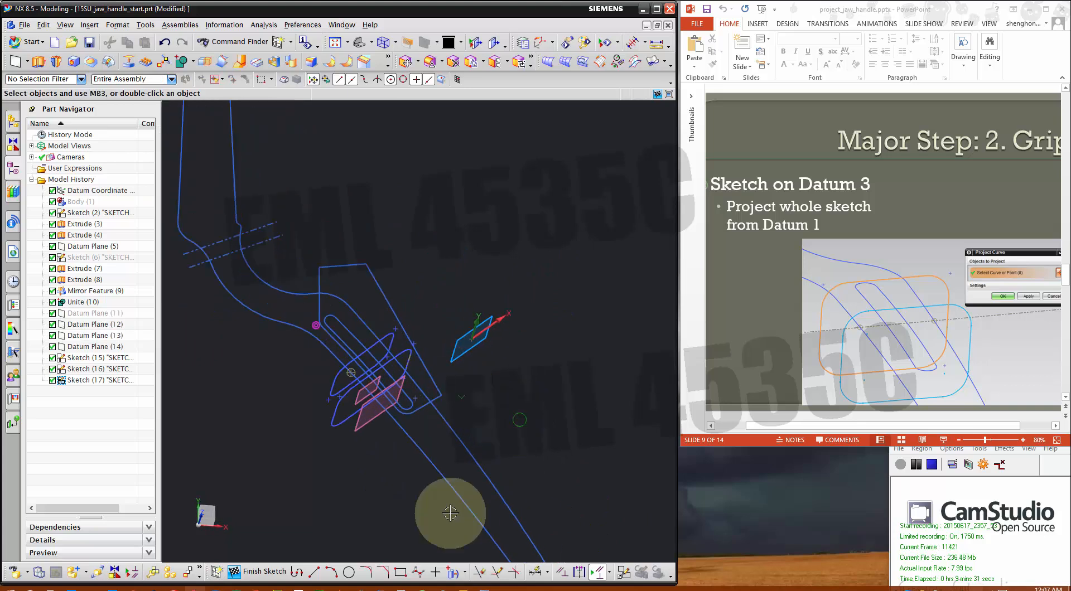
click(460, 574)
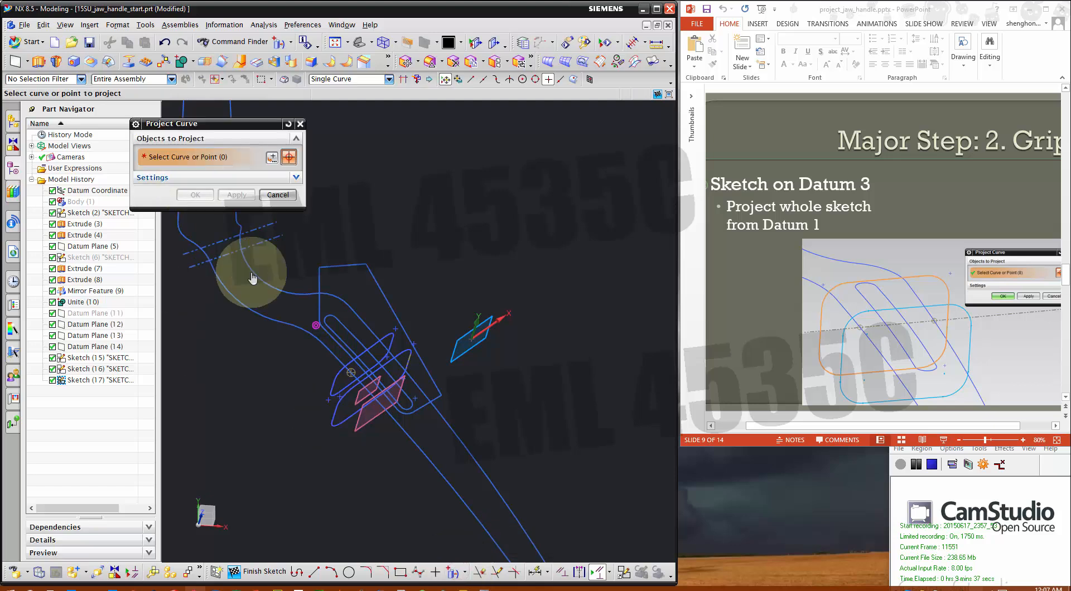
Try to select all of Sketch (15) for projection, including with the Infer Curves rule, and clear the selection.
scroll(351, 372, up, 2)
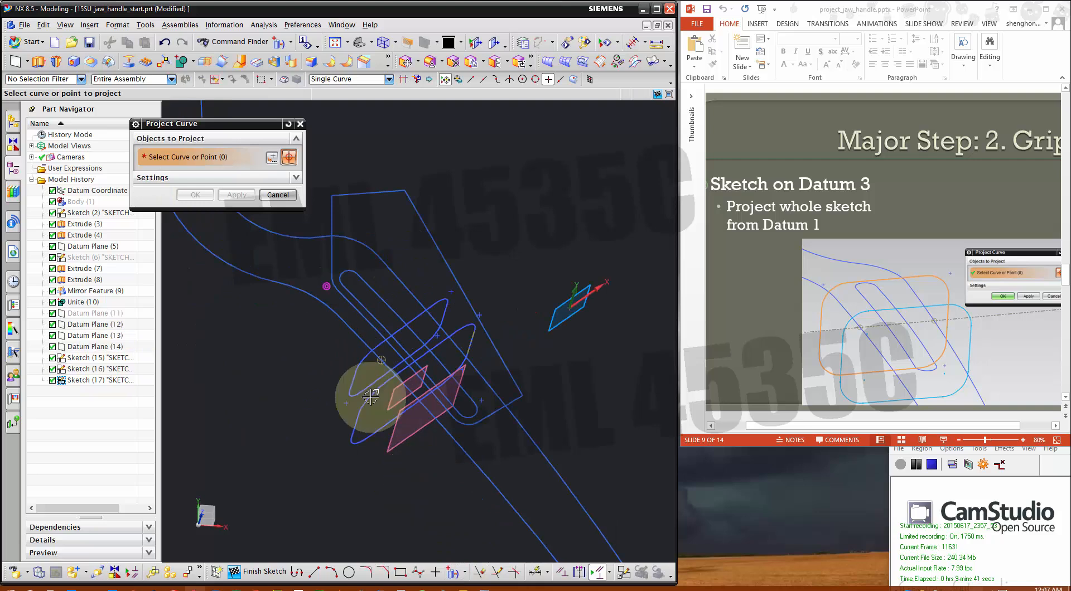
click(101, 360)
middle_drag(306, 401, 294, 382)
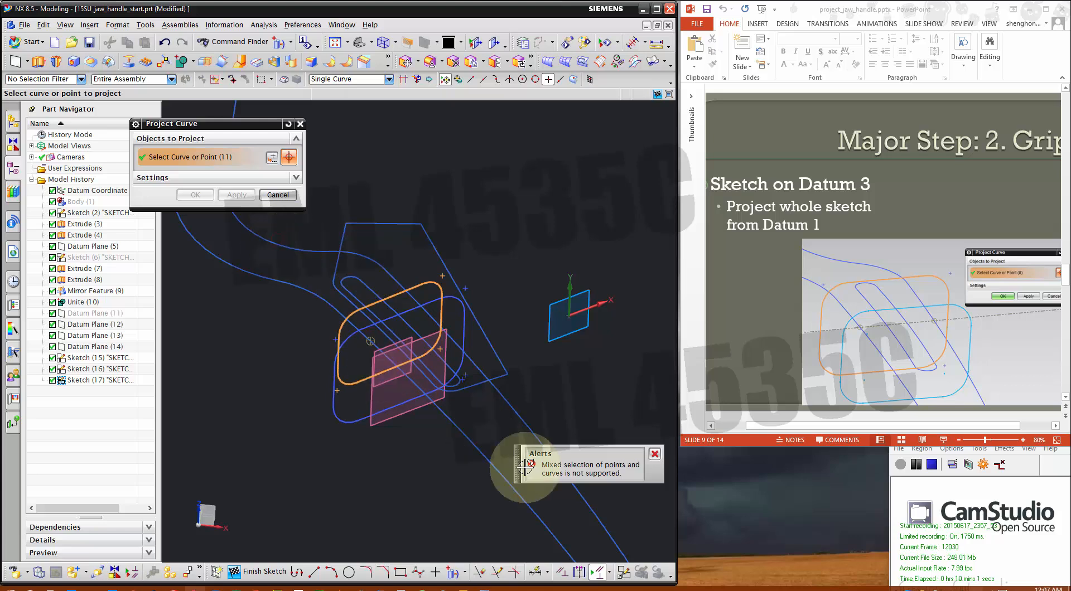
click(657, 451)
shift+drag(465, 210, 343, 415)
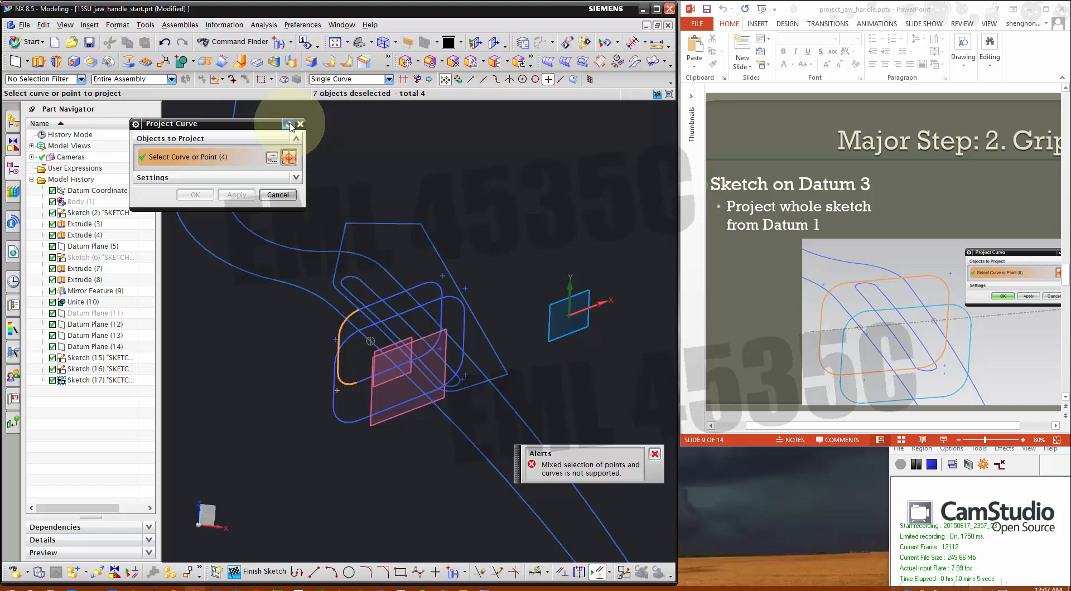
click(289, 125)
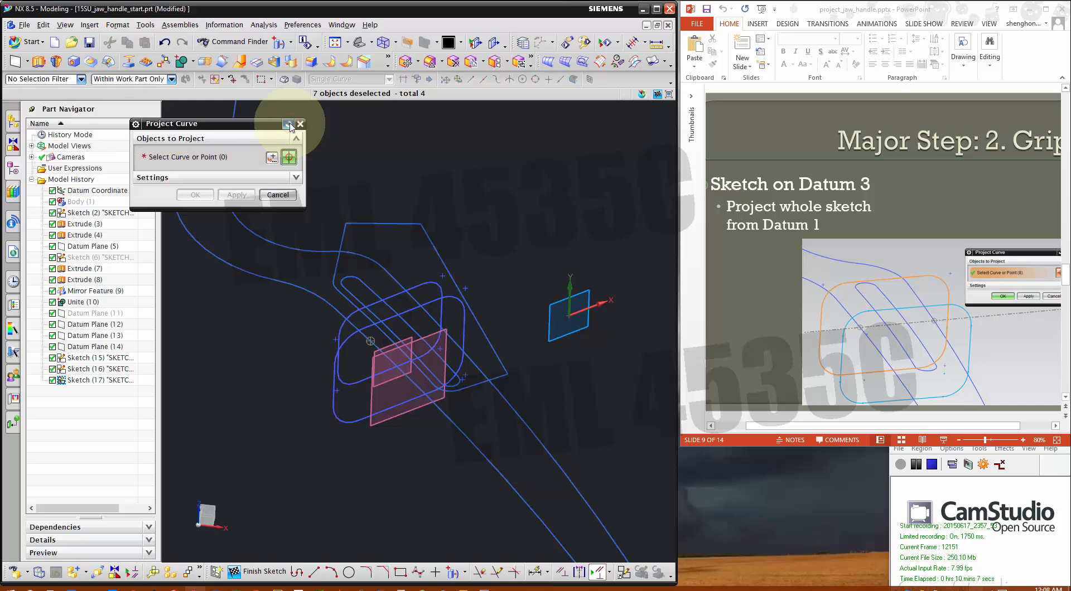
click(419, 283)
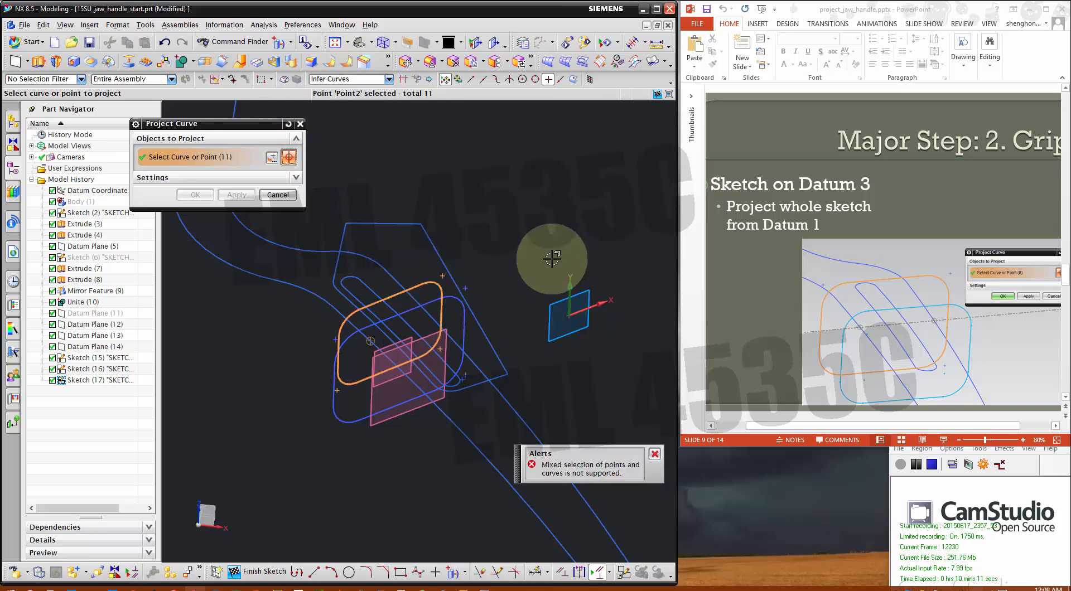
shift+click(415, 292)
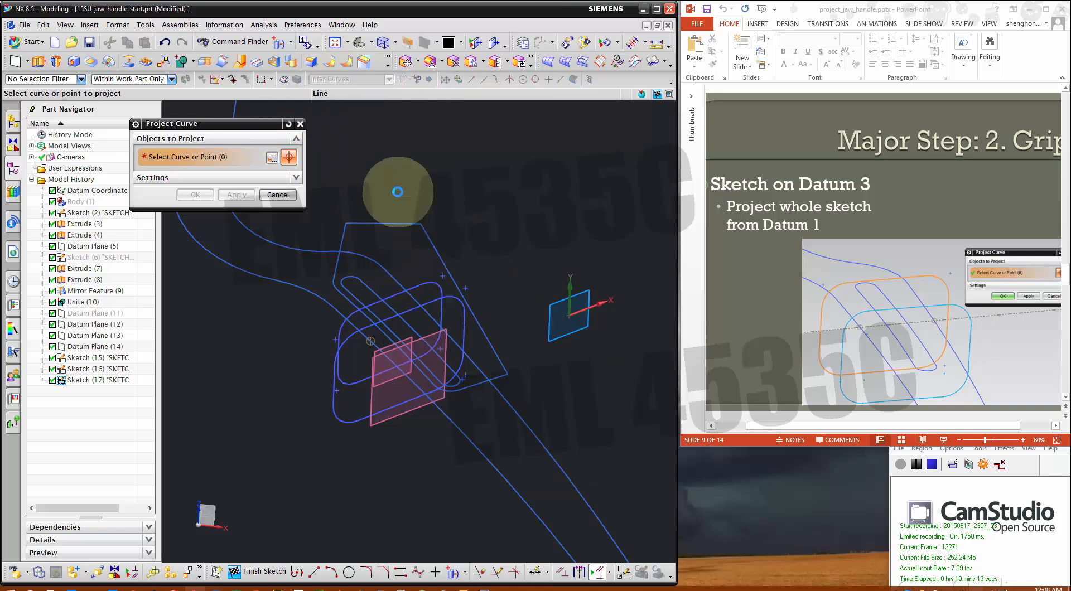
Project the first grip sketch's rounded rectangle onto the third datum plane using the Connected Curves rule, and finish the sketch.
click(346, 79)
click(342, 100)
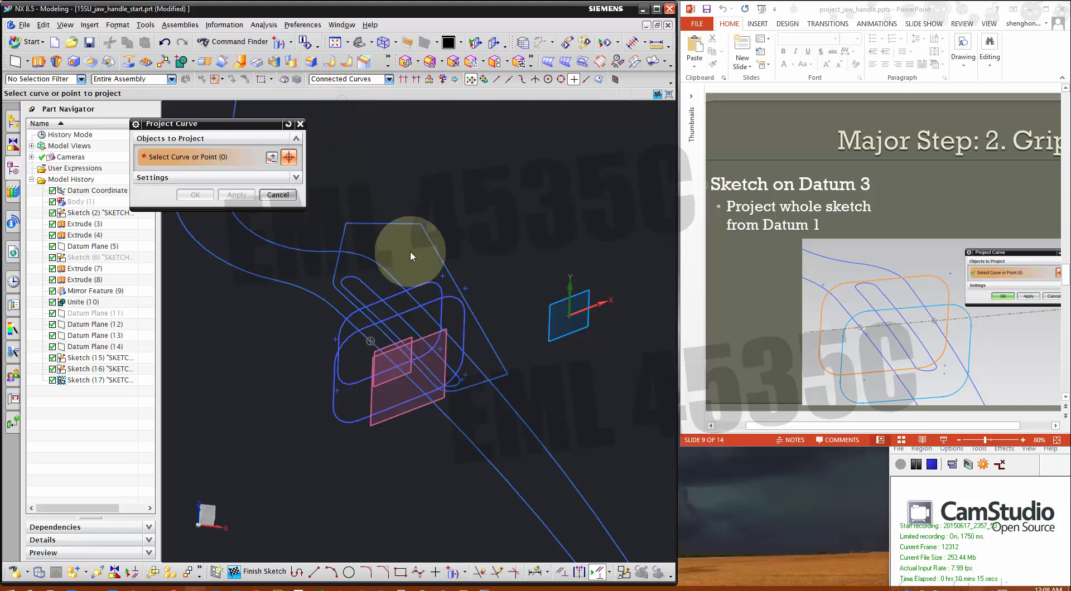
click(424, 283)
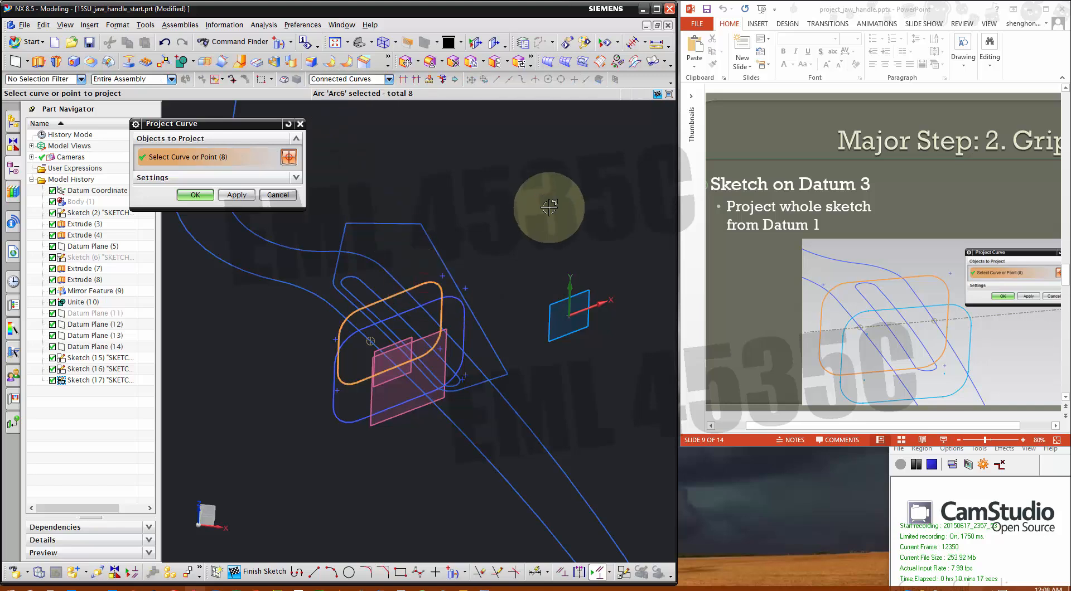
scroll(295, 343, up, 1)
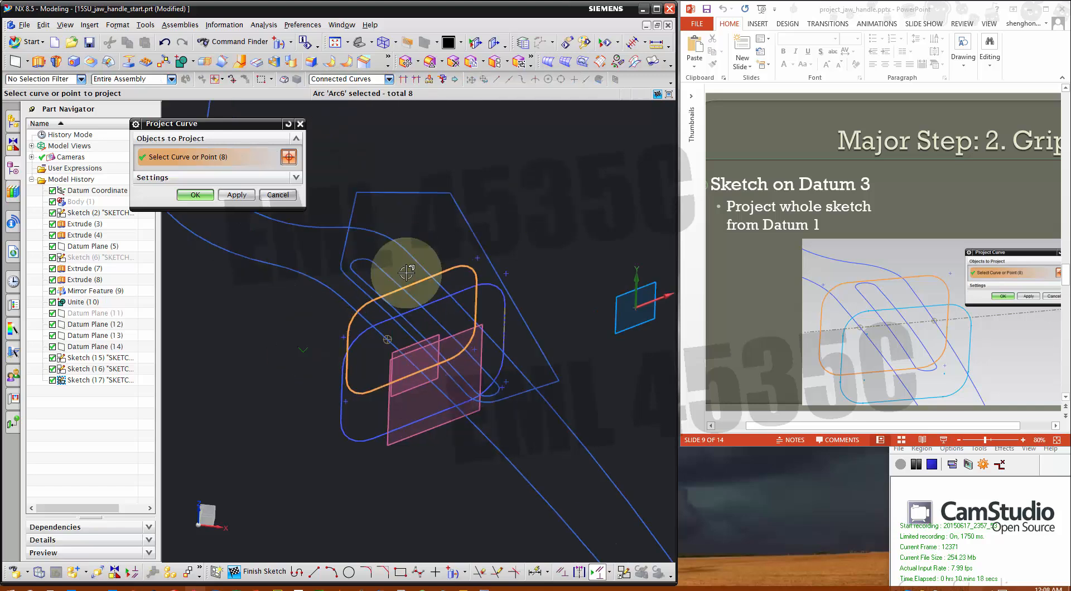
scroll(280, 330, down, 1)
click(354, 319)
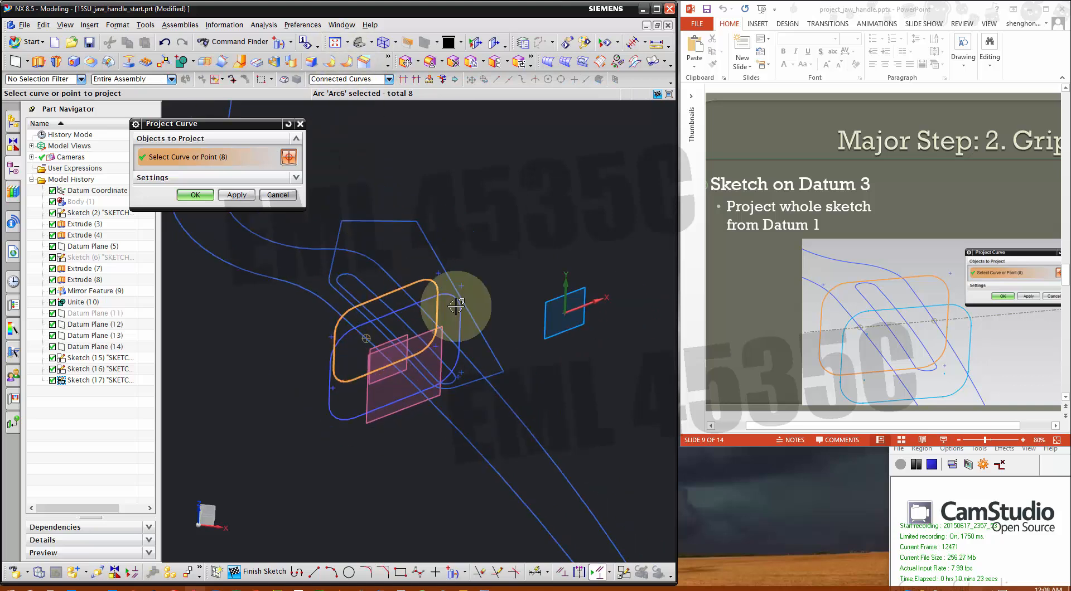
click(196, 195)
middle_drag(423, 240, 487, 249)
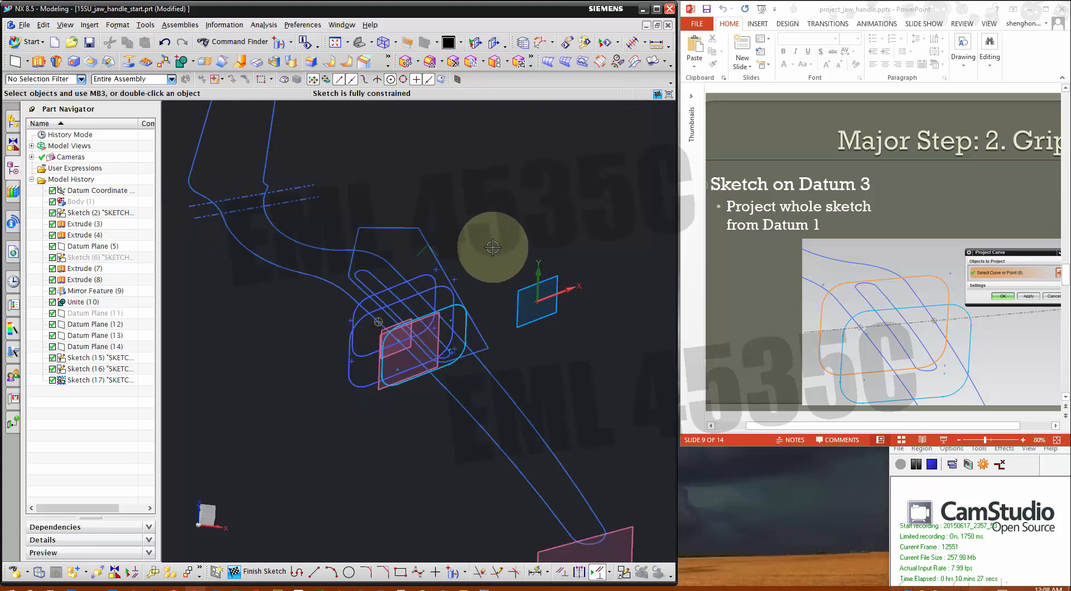
click(769, 300)
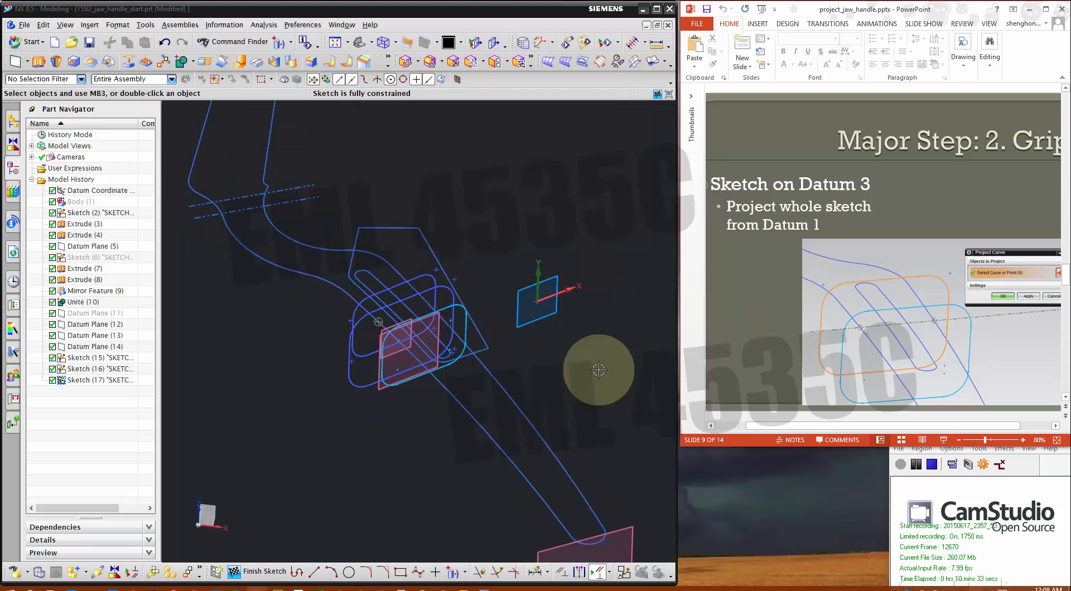
click(264, 569)
Switch to PowerPoint to advance the slides to "Sketch on Datum 4", and return to NX.
click(749, 186)
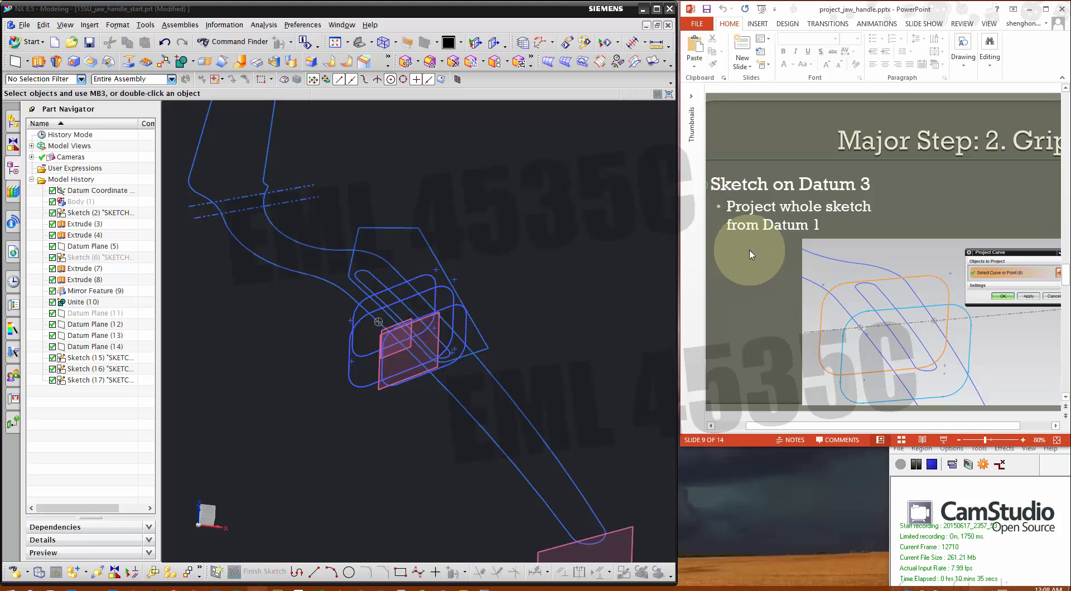
scroll(751, 255, down, 1)
scroll(341, 191, down, 2)
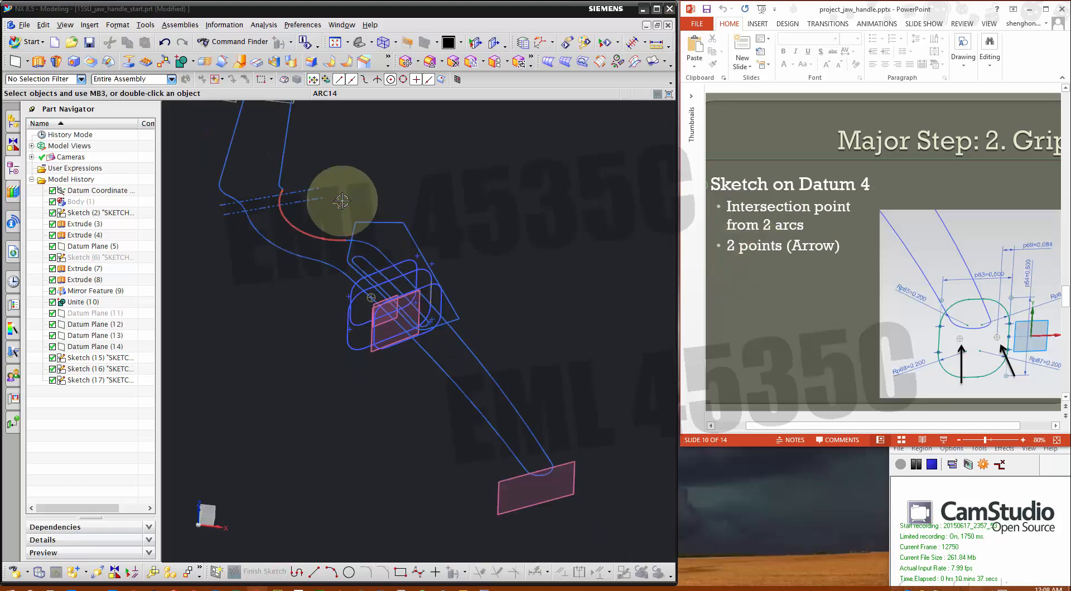
Create a new sketch on Datum Plane (14) with its Z direction reversed.
scroll(557, 489, up, 4)
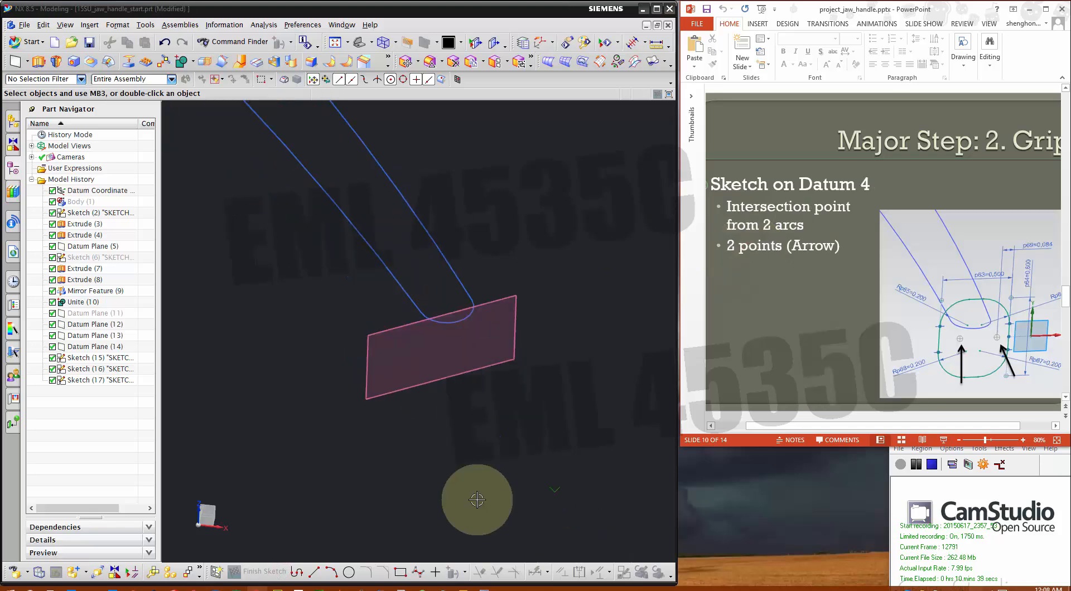
click(214, 573)
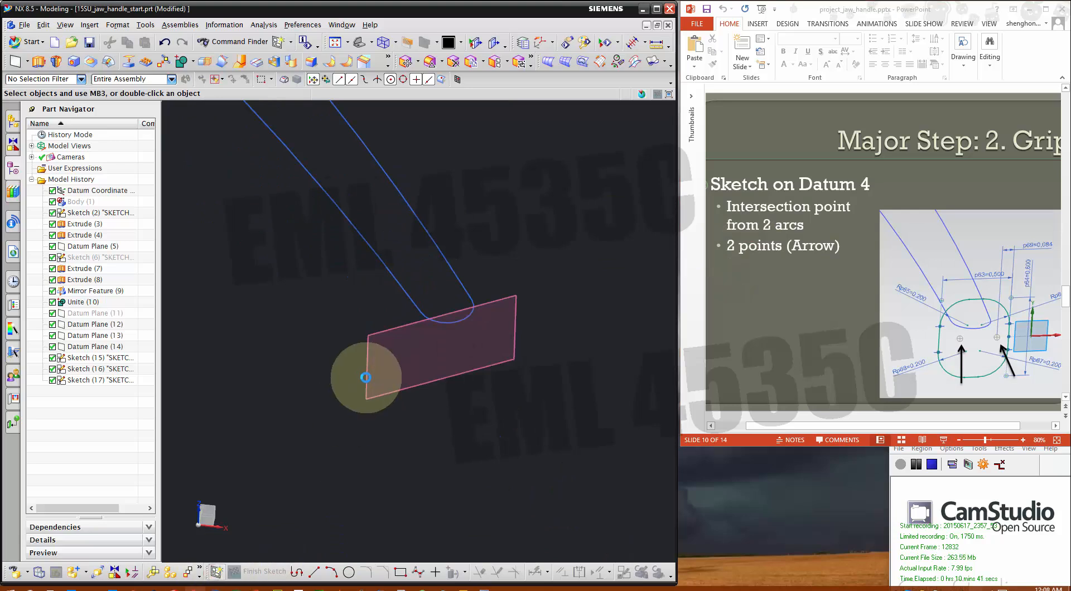
click(368, 380)
mouse_move(539, 335)
middle_down()
mouse_move(564, 394)
mouse_move(529, 472)
mouse_move(526, 409)
mouse_move(550, 384)
middle_up()
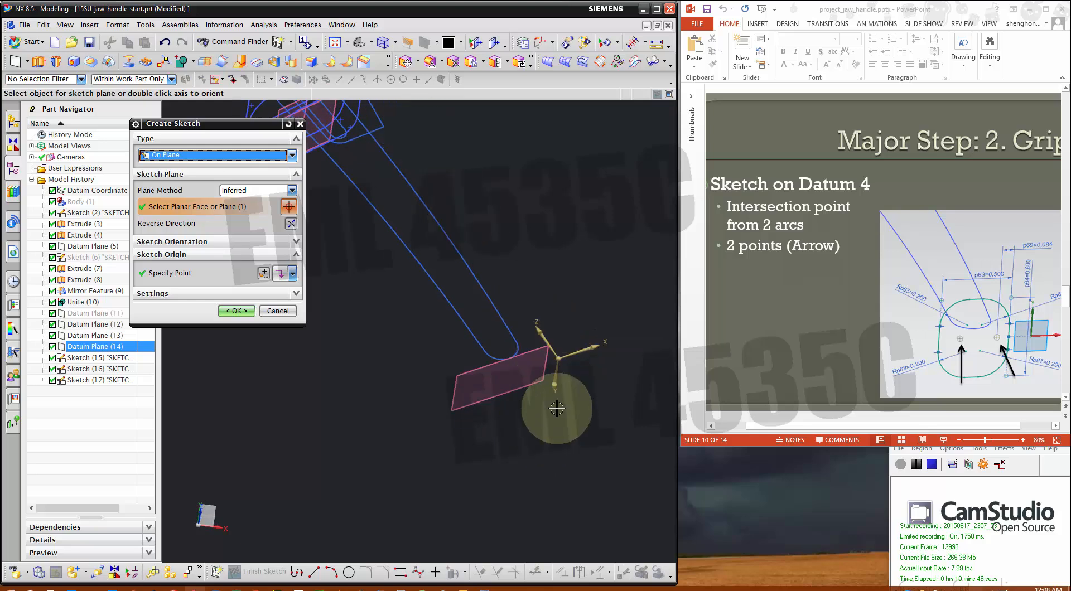
double_click(537, 329)
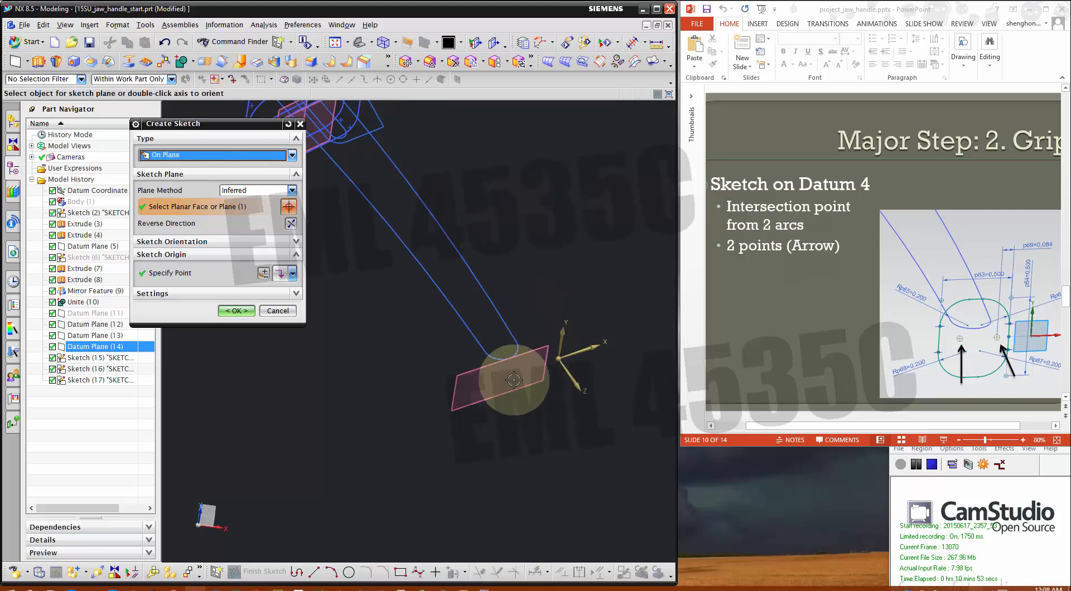
click(239, 311)
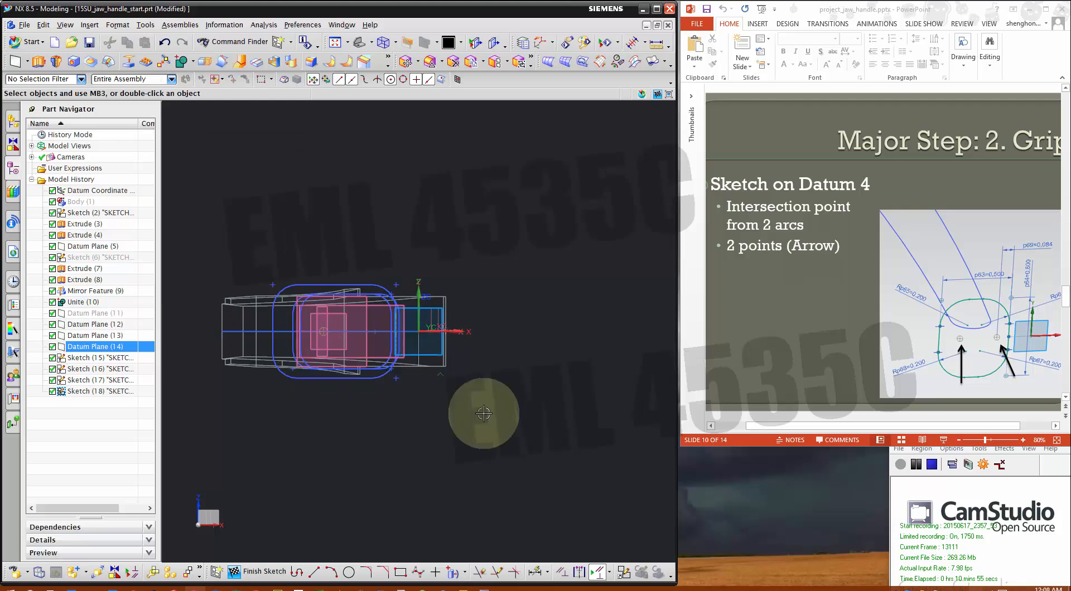
mouse_move(495, 429)
middle_down()
mouse_move(509, 432)
mouse_move(496, 447)
mouse_move(469, 299)
mouse_move(480, 446)
middle_up()
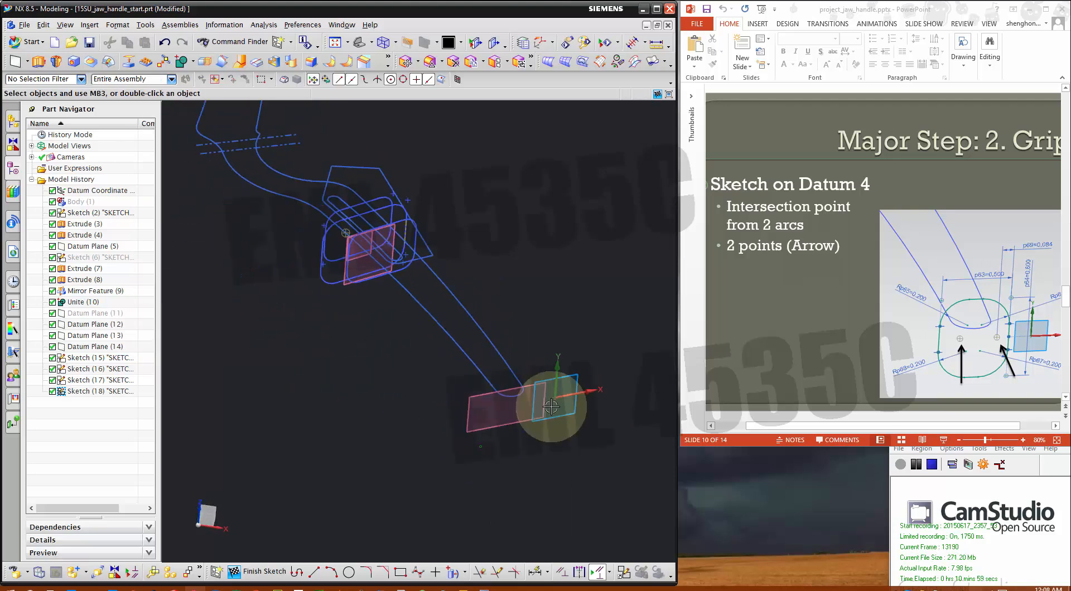
Add an Intersection Point where the long handle curve nearest the sketch origin meets the sketch plane.
click(800, 358)
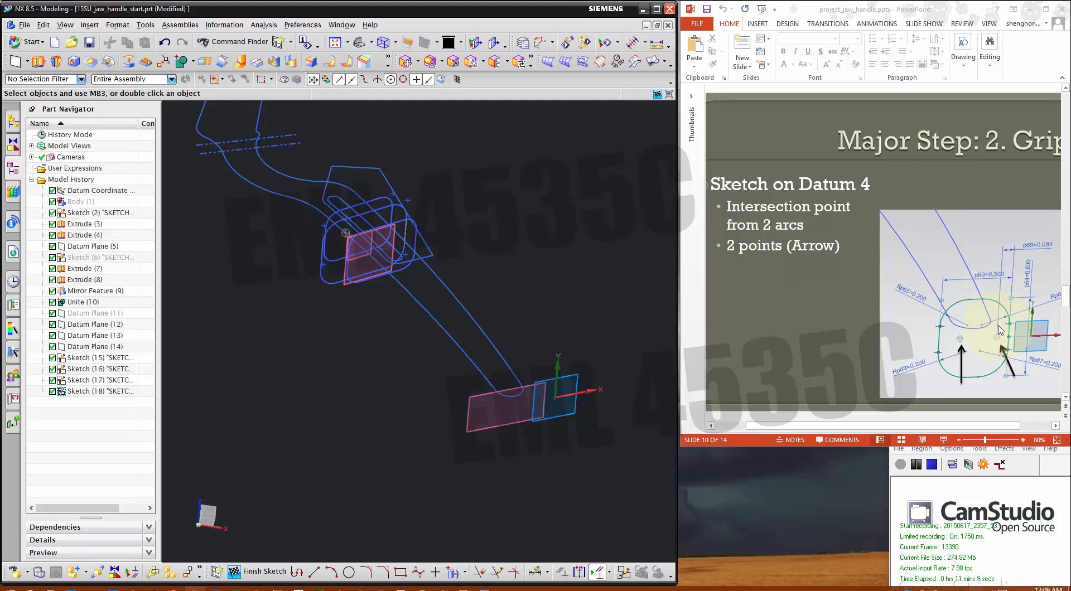
click(465, 572)
click(476, 531)
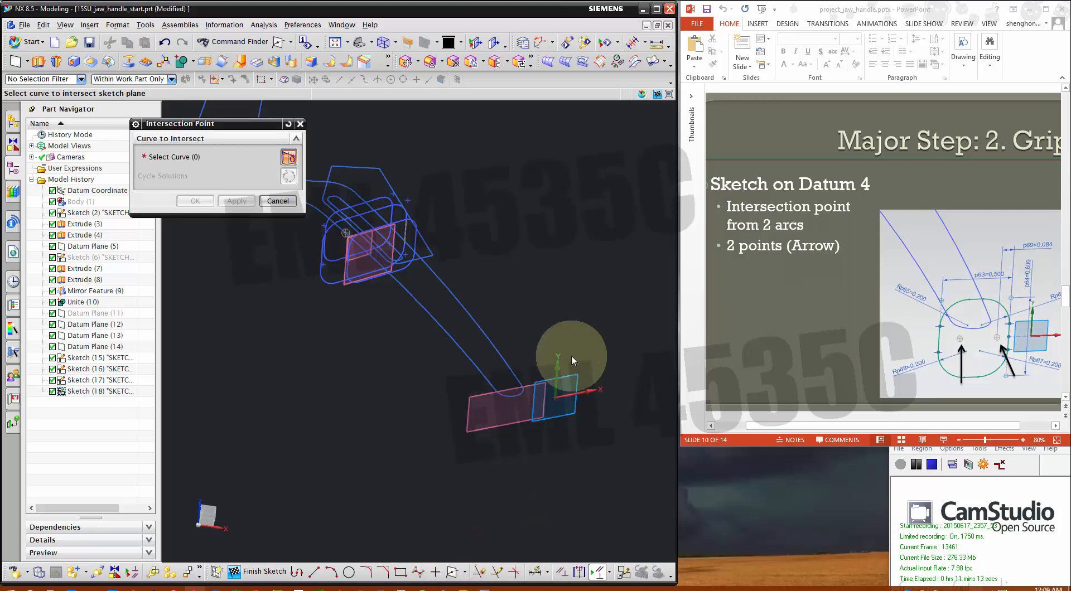
click(505, 343)
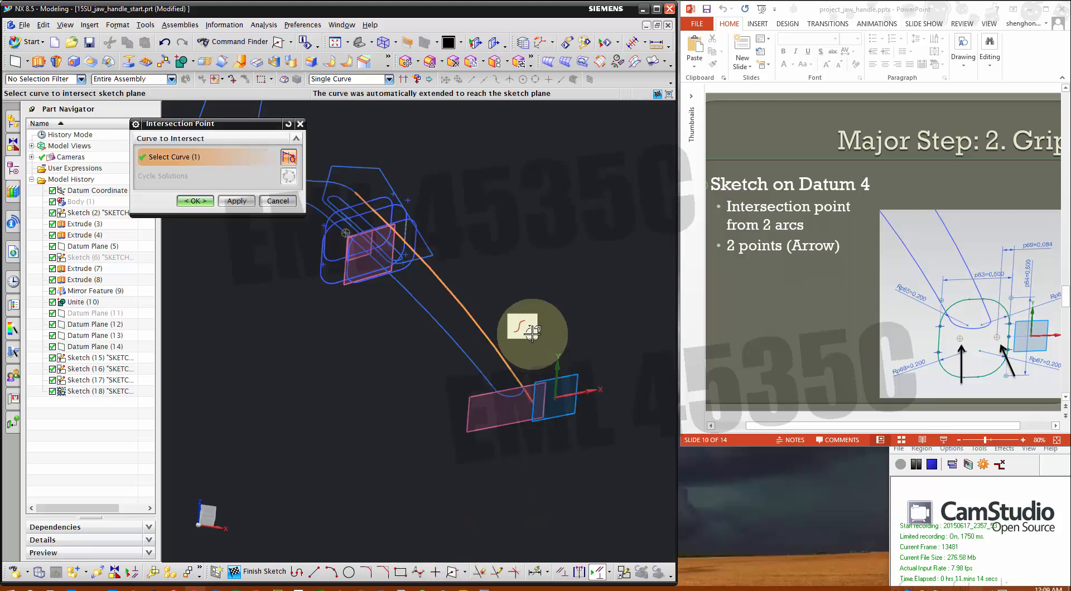
click(192, 202)
scroll(552, 410, up, 4)
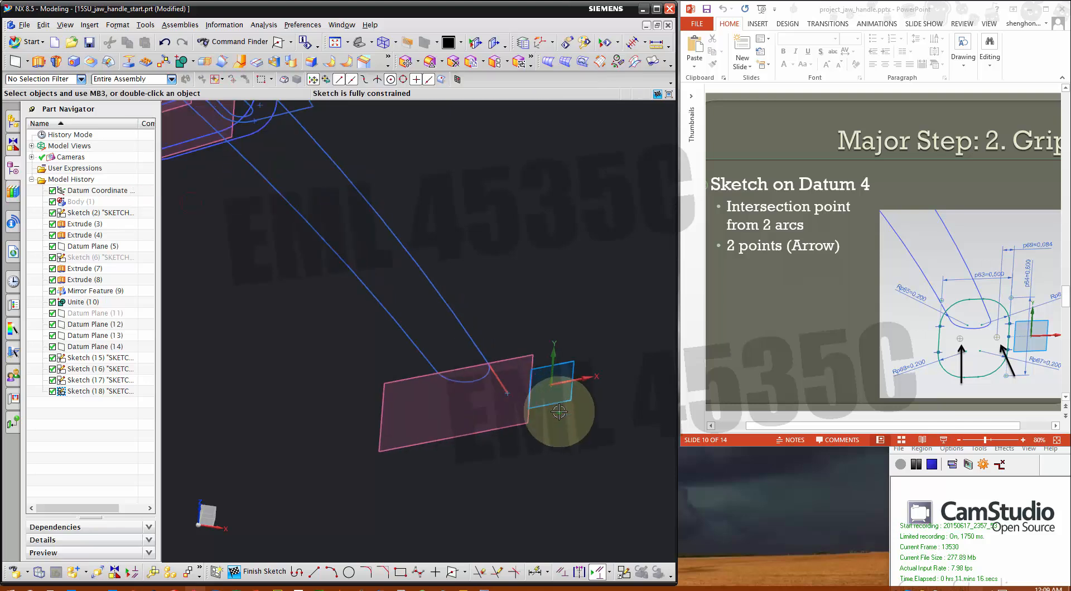
click(512, 394)
click(576, 377)
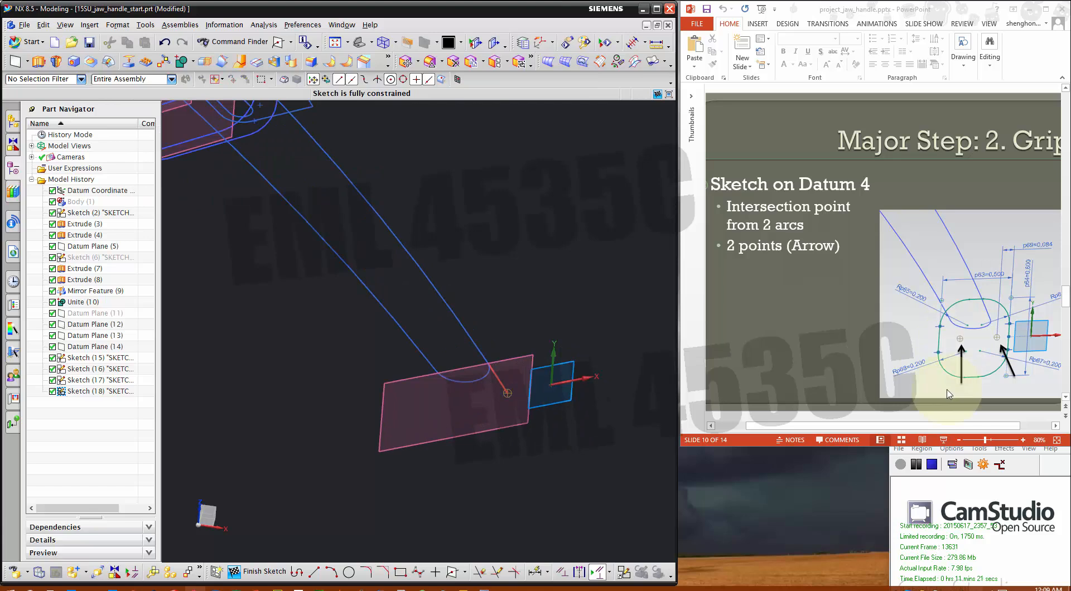
Sketch a rectangle about 0.88 in wide around the intersection point at the handle's end.
drag(973, 425, 1034, 427)
click(530, 484)
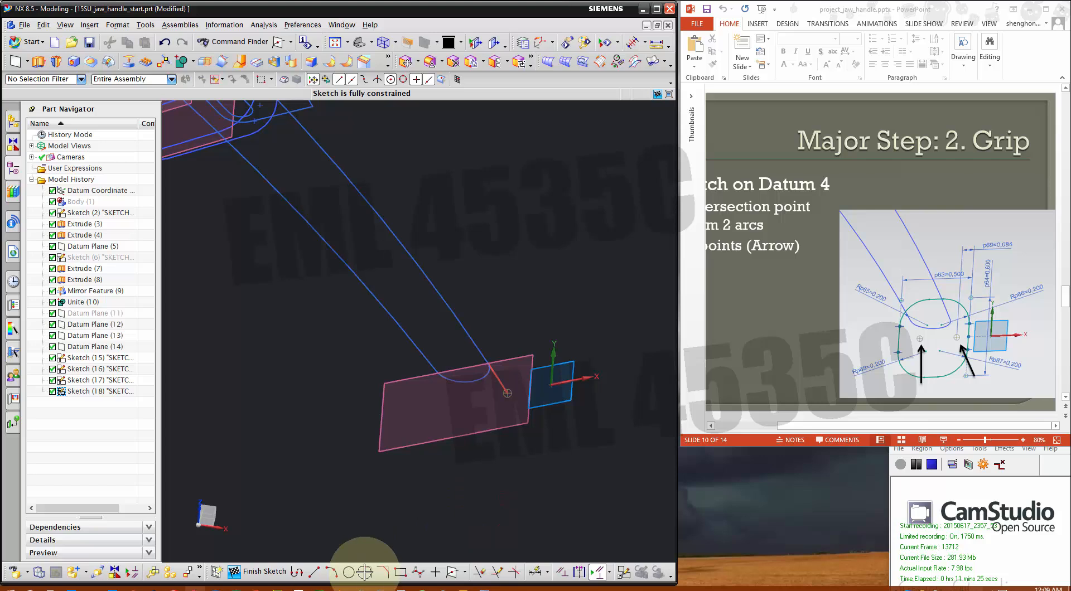
click(400, 573)
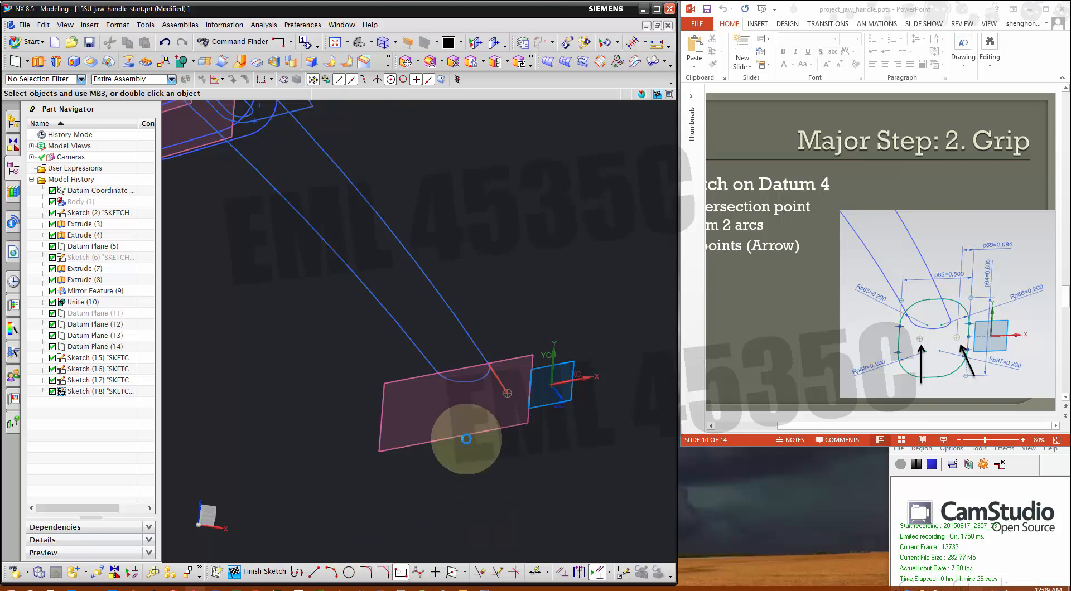
click(404, 306)
click(545, 468)
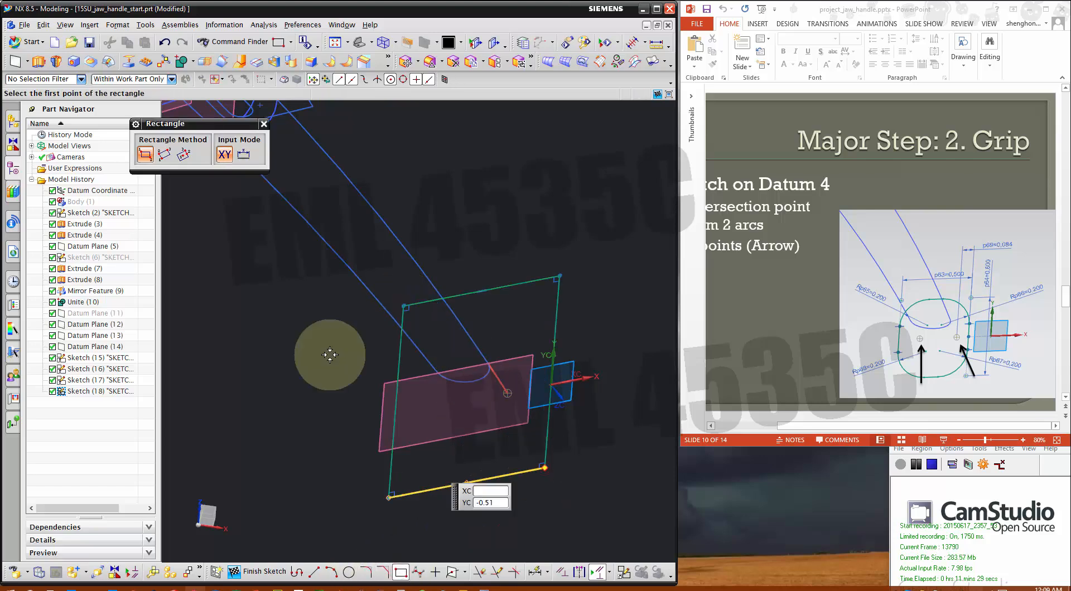
Dimension the rectangle to a width of 0.5 in and a height of 0.6 in.
click(534, 571)
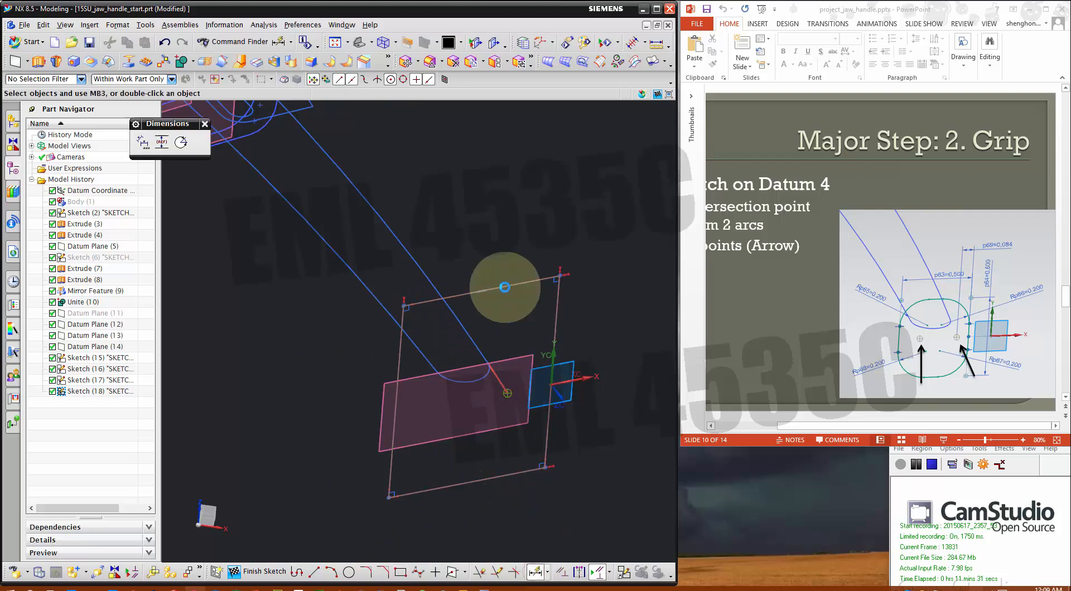
click(505, 286)
click(505, 213)
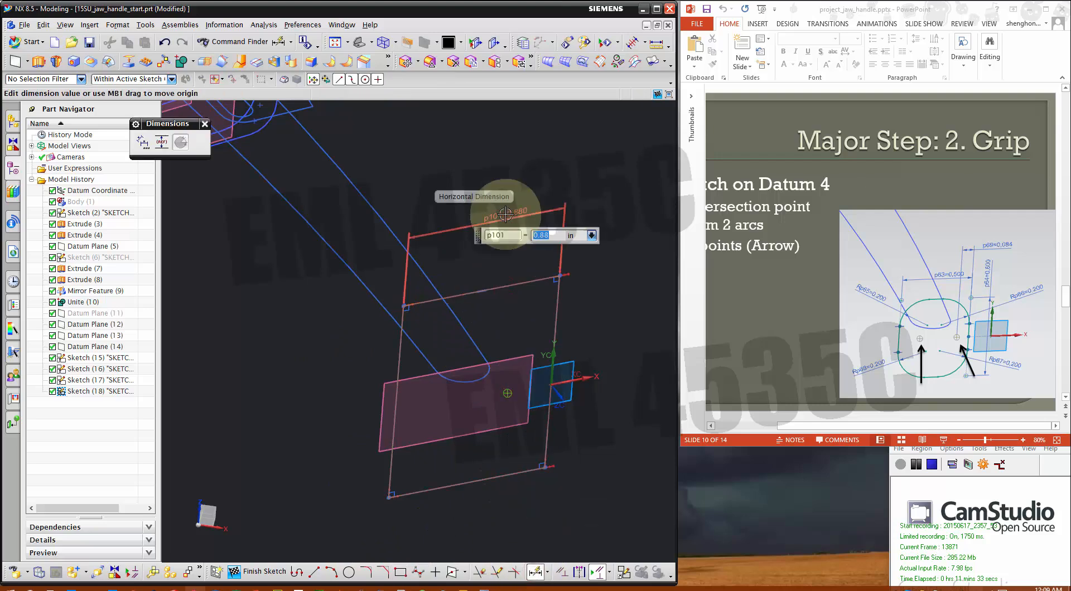
text(.5)
key(Return)
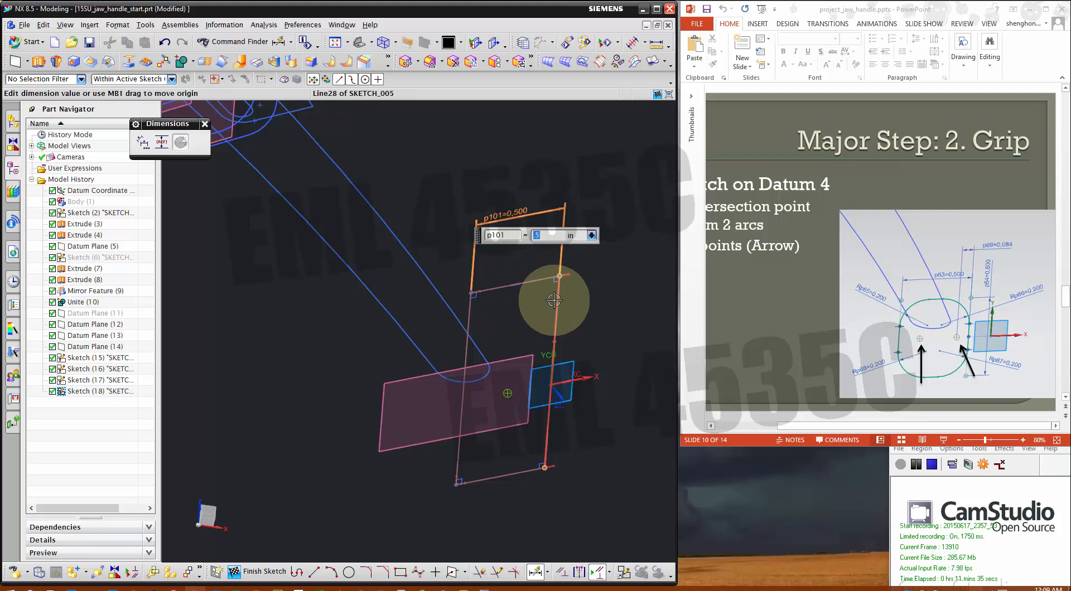
click(560, 301)
click(612, 311)
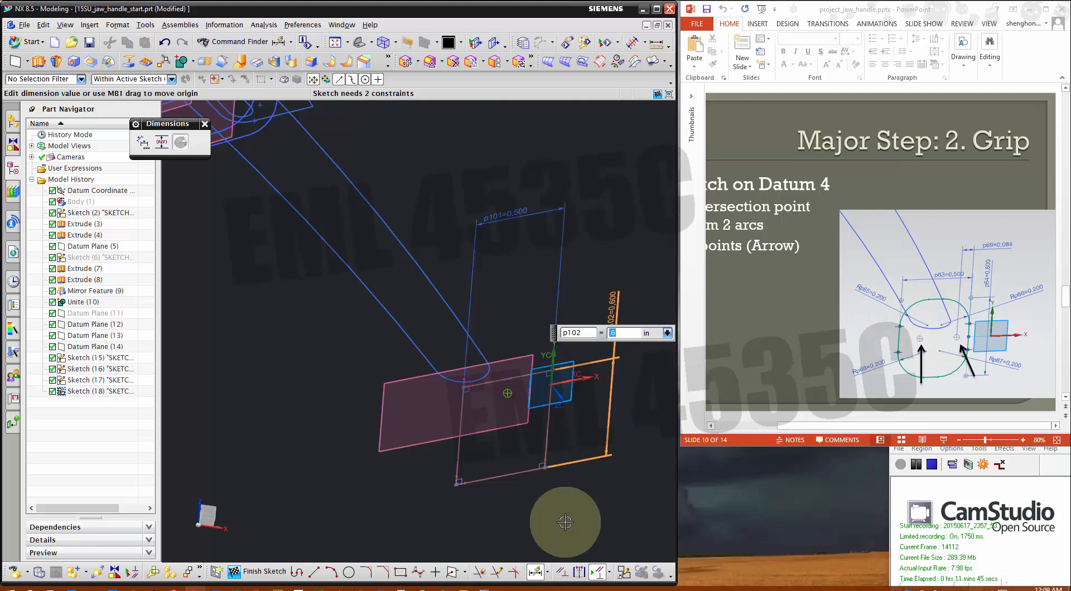
Fillet all four corners of the rectangle with a 0.2 in radius.
click(367, 573)
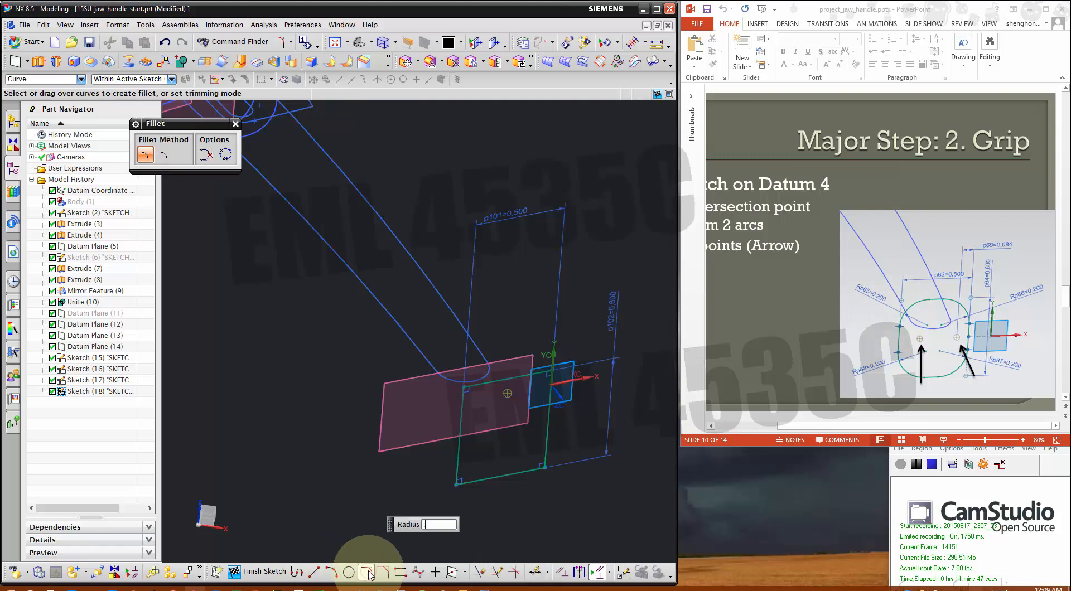
text(.2)
key(Return)
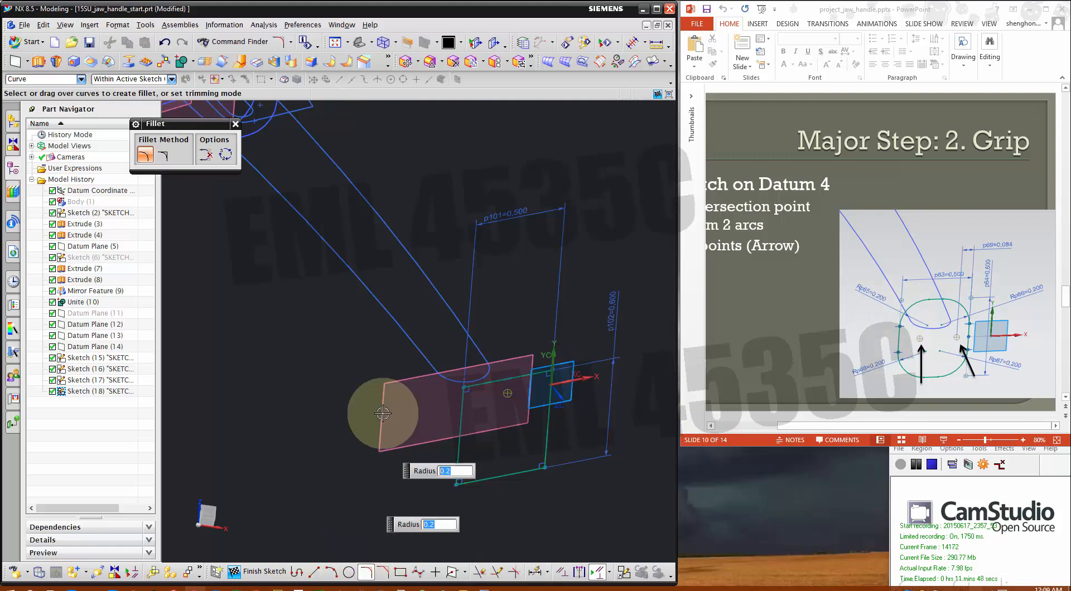
click(464, 392)
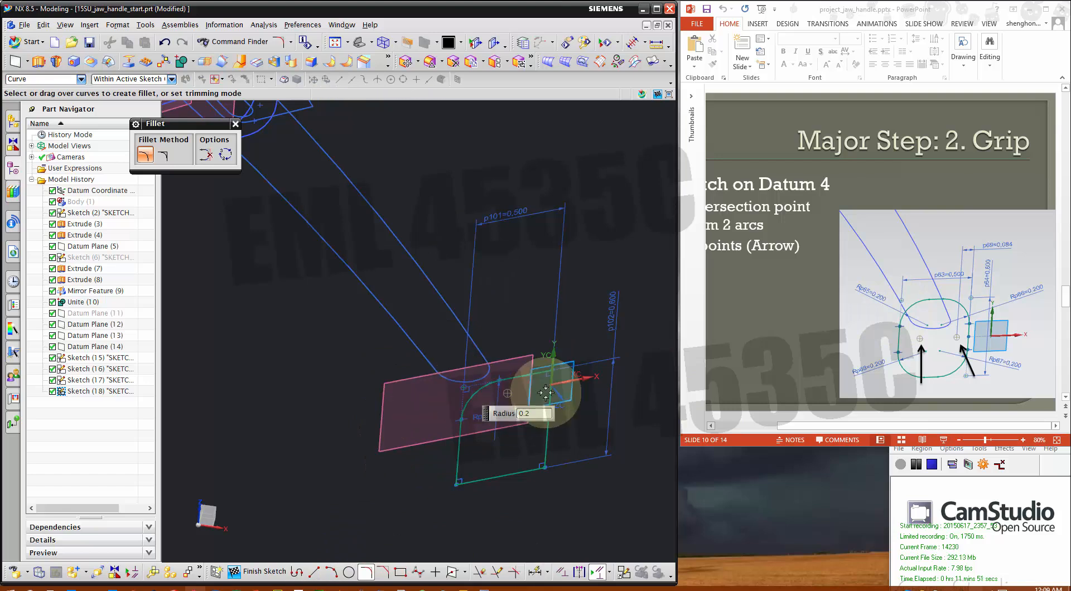
click(552, 371)
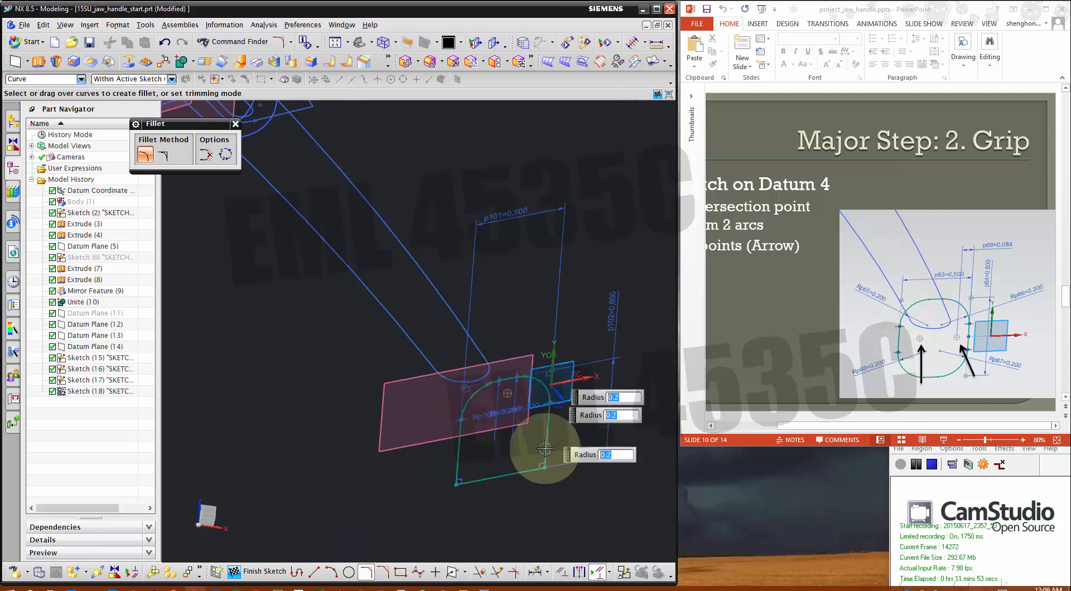
click(485, 482)
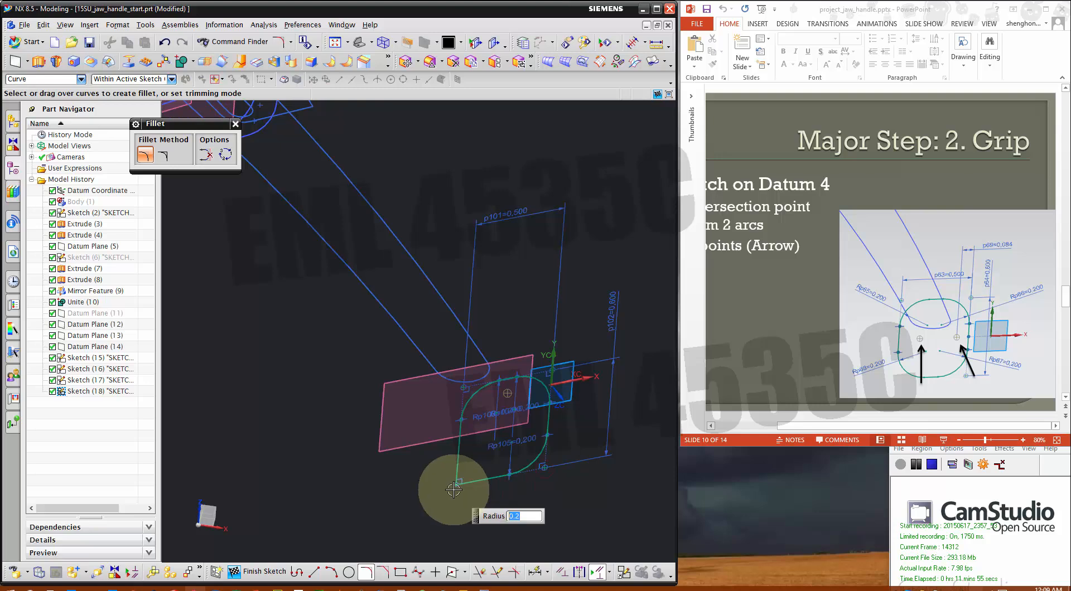
click(455, 486)
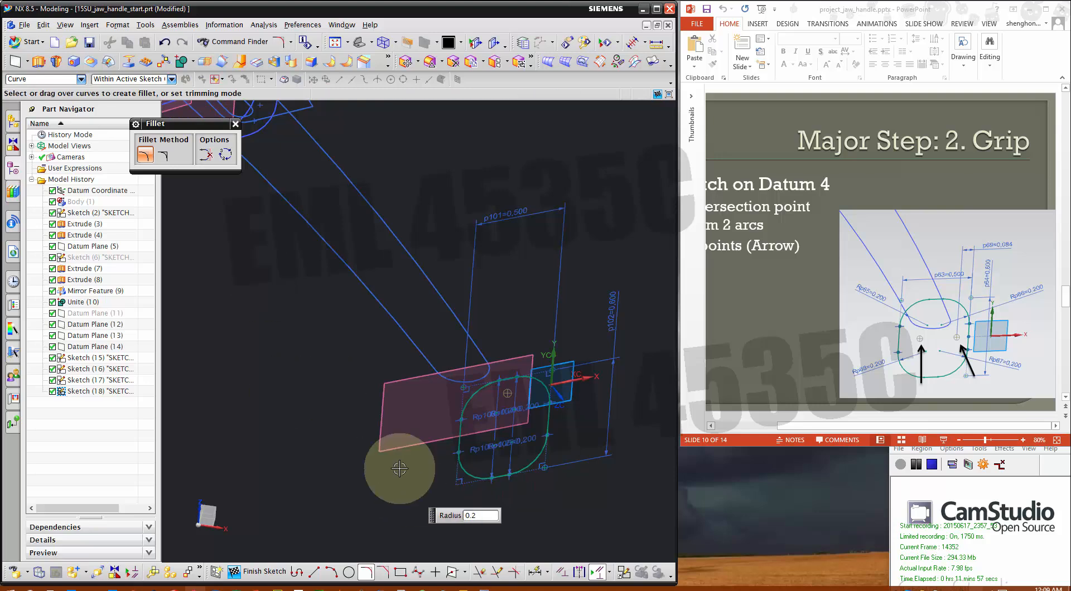
click(235, 125)
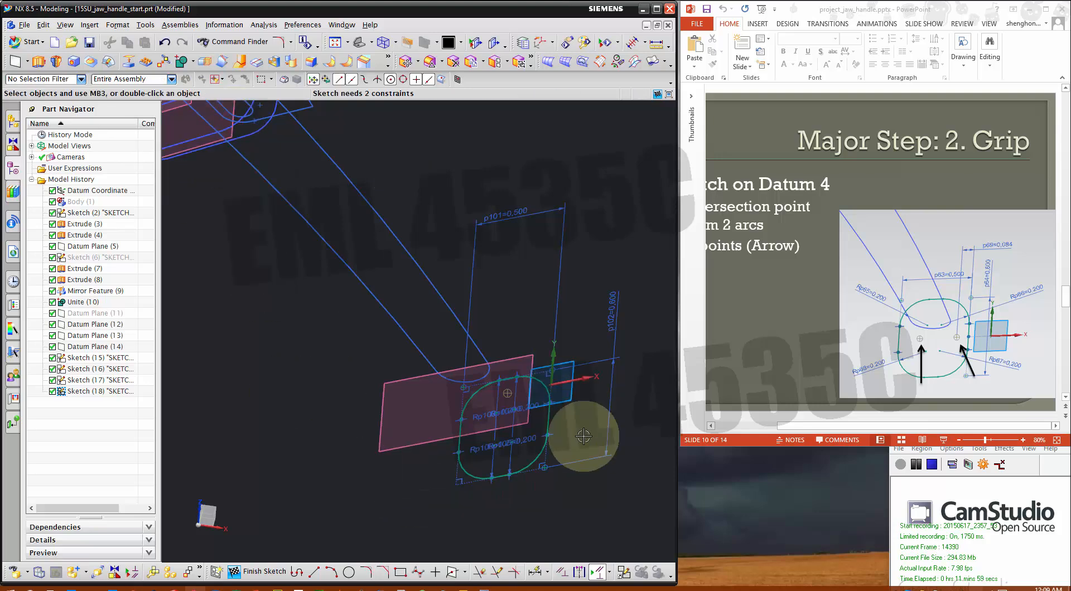
Apply a Midpoint constraint aligning the rectangle's vertical edge nearest the sketch origin with the sketch origin.
scroll(584, 436, up, 1)
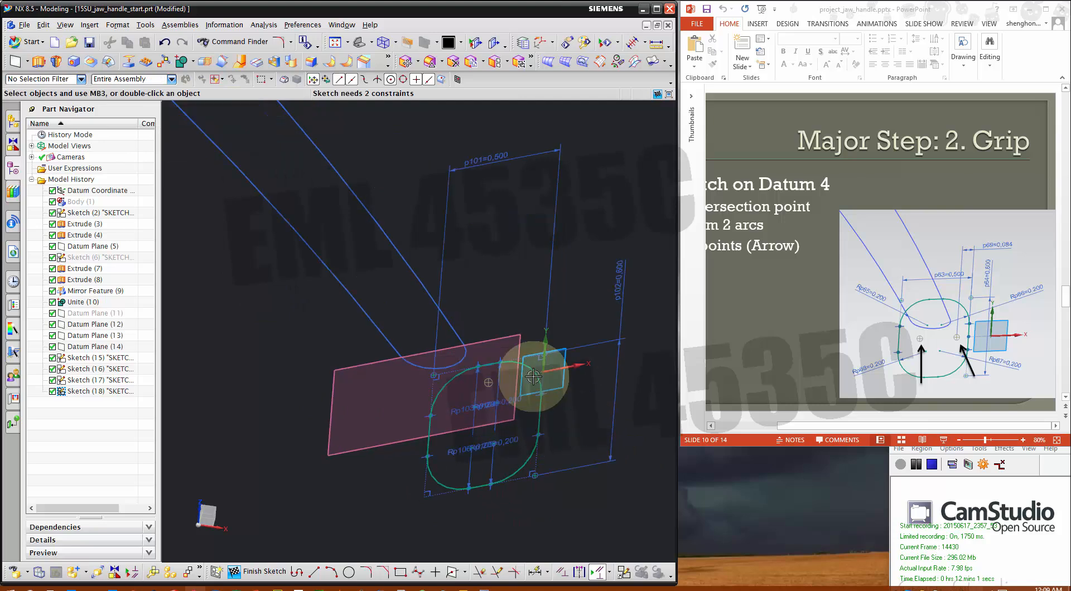
mouse_move(544, 408)
middle_down()
mouse_move(507, 399)
mouse_move(509, 371)
mouse_move(556, 368)
middle_up()
click(562, 571)
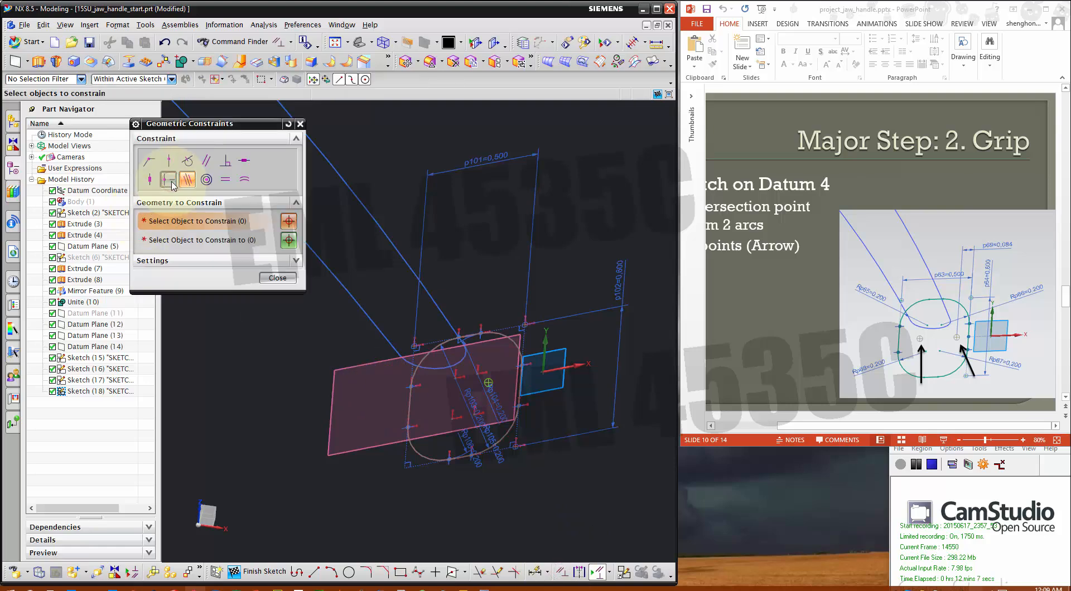
click(522, 385)
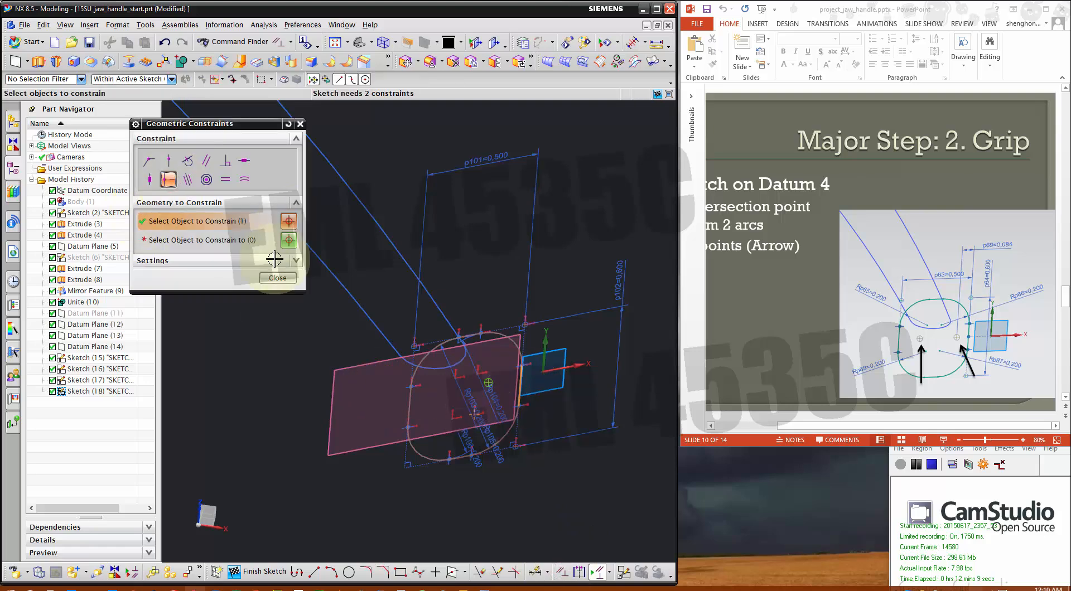
click(245, 240)
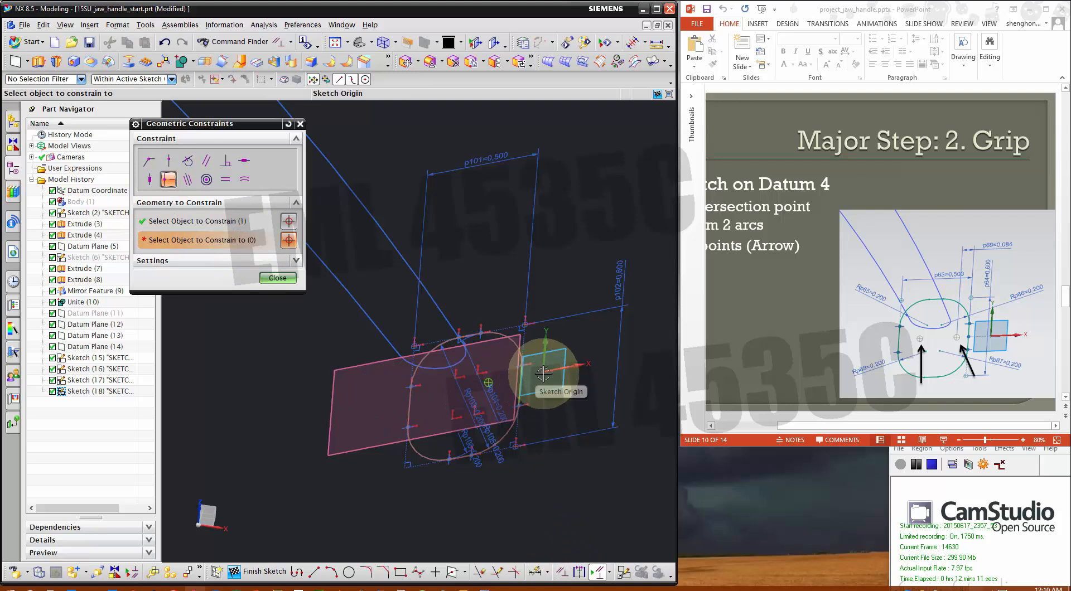
click(586, 360)
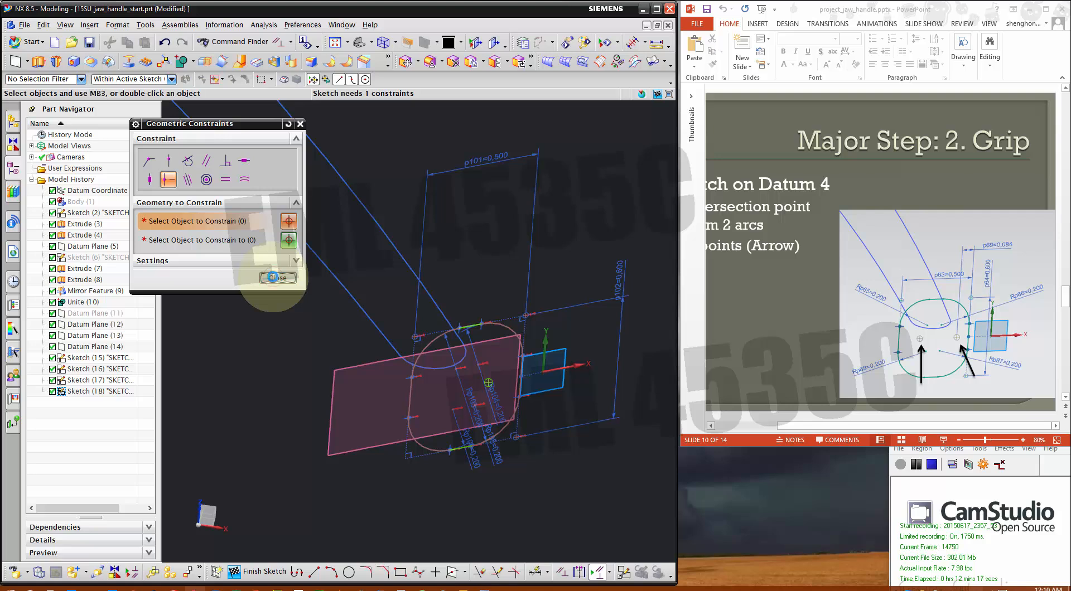
click(272, 277)
Dimension the intersection point 0.084 in from the rectangle's nearest vertical edge and finish the sketch.
click(537, 572)
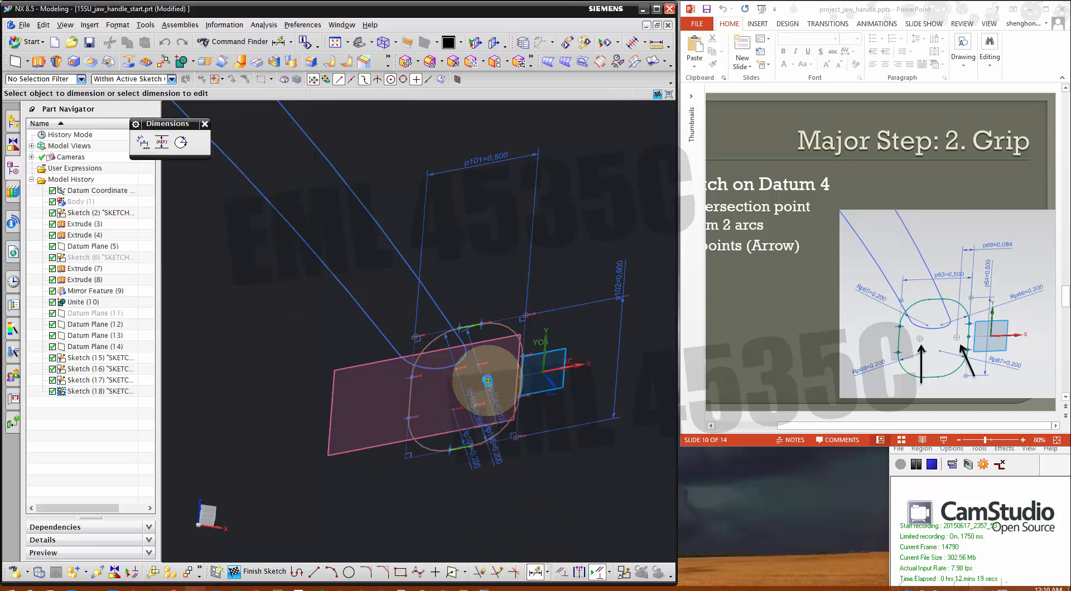
click(488, 383)
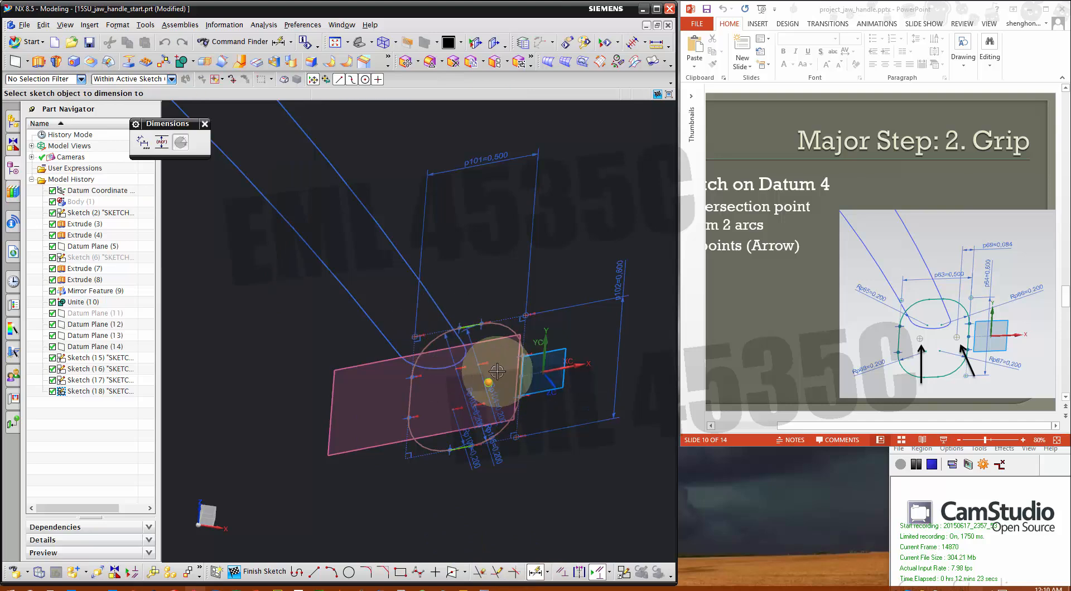
click(521, 365)
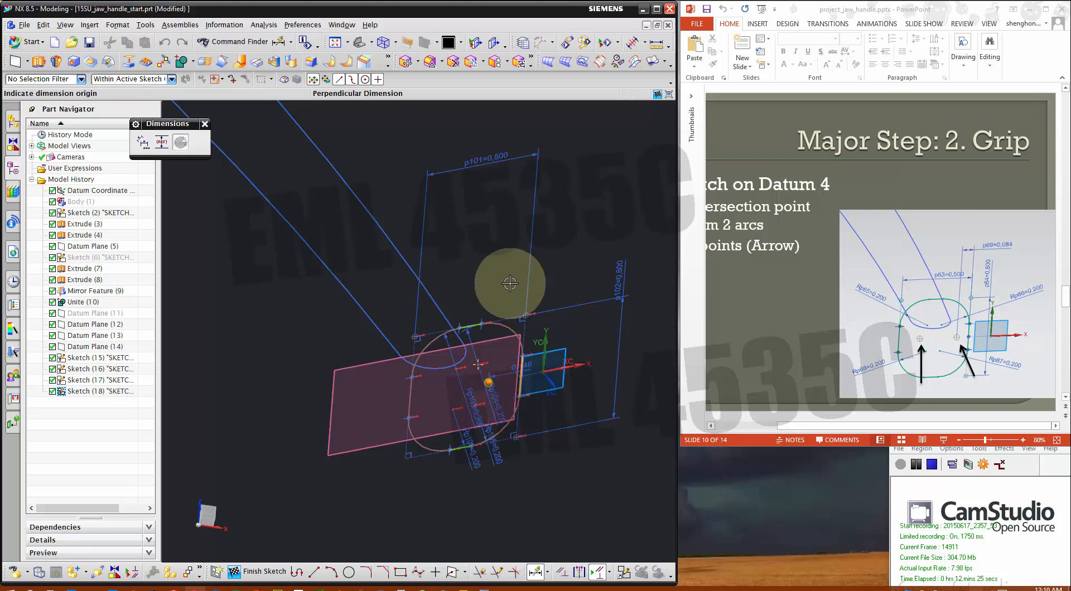
click(502, 229)
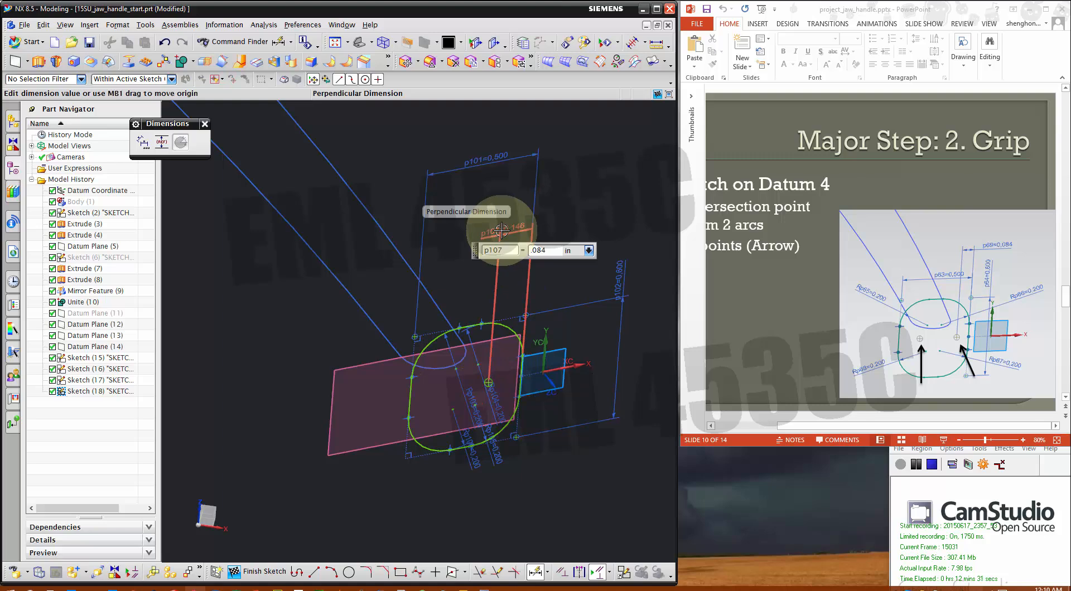
key(Return)
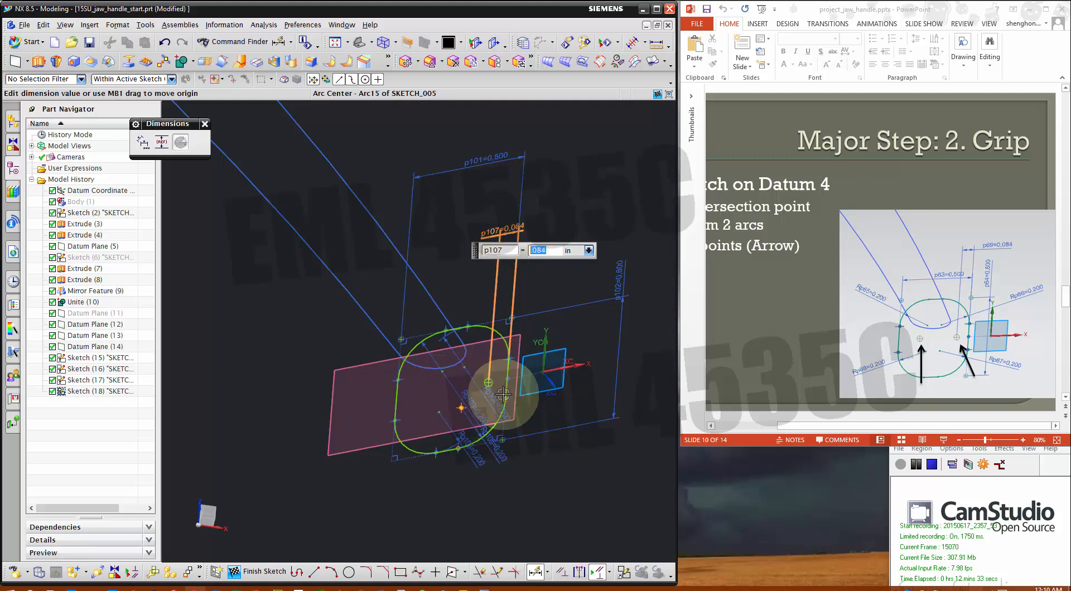
click(205, 125)
scroll(500, 364, up, 1)
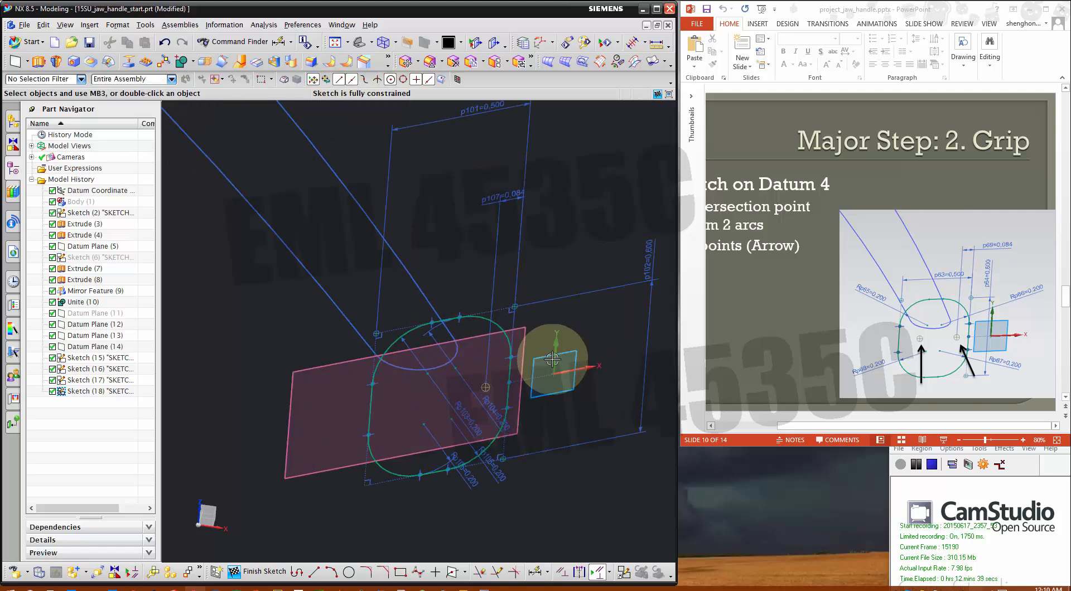
click(259, 571)
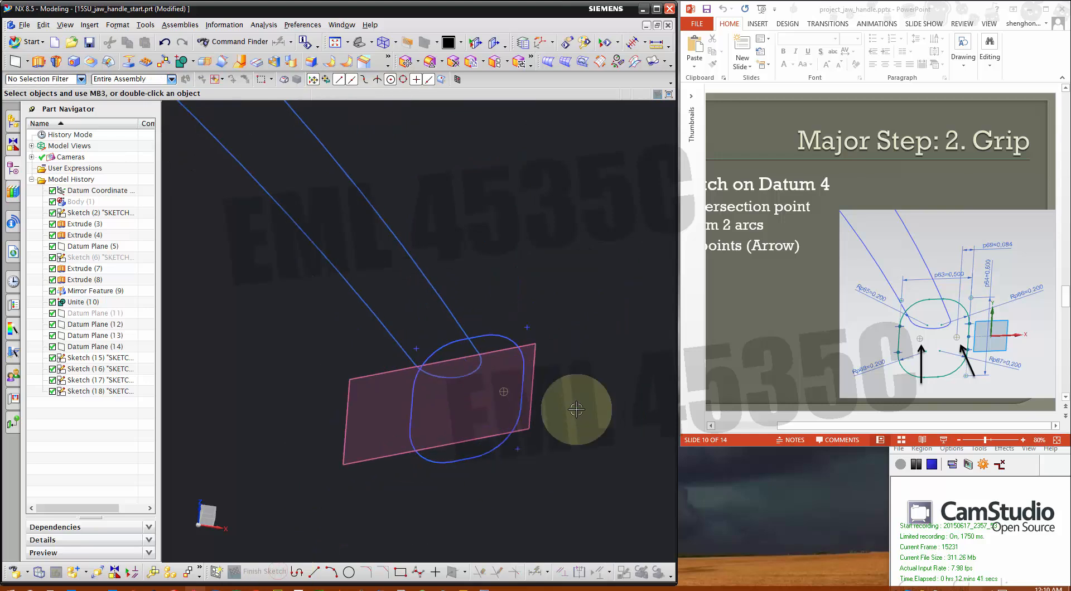
Switch to the PowerPoint instructions and examine the next Grip slide about sketching the guide line for the sweep.
middle_drag(545, 316, 519, 289)
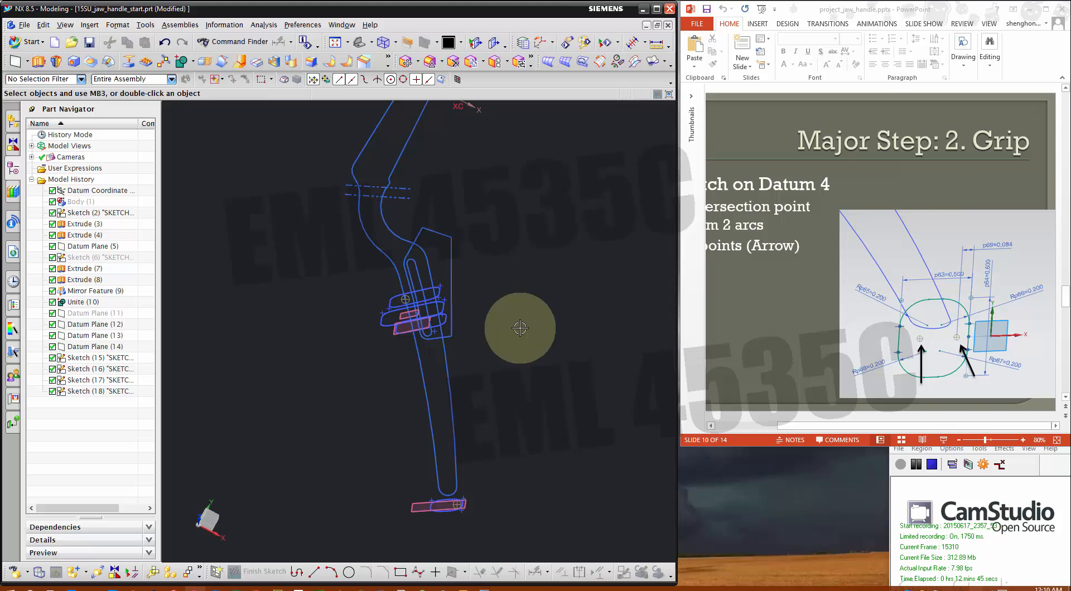
click(778, 335)
scroll(778, 334, down, 2)
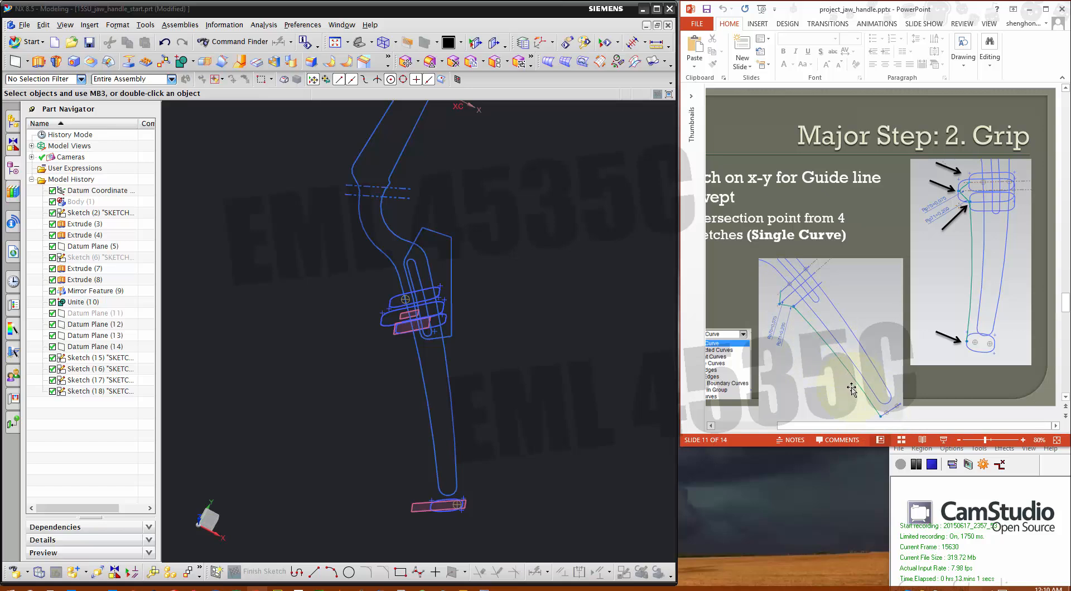
click(849, 197)
click(751, 120)
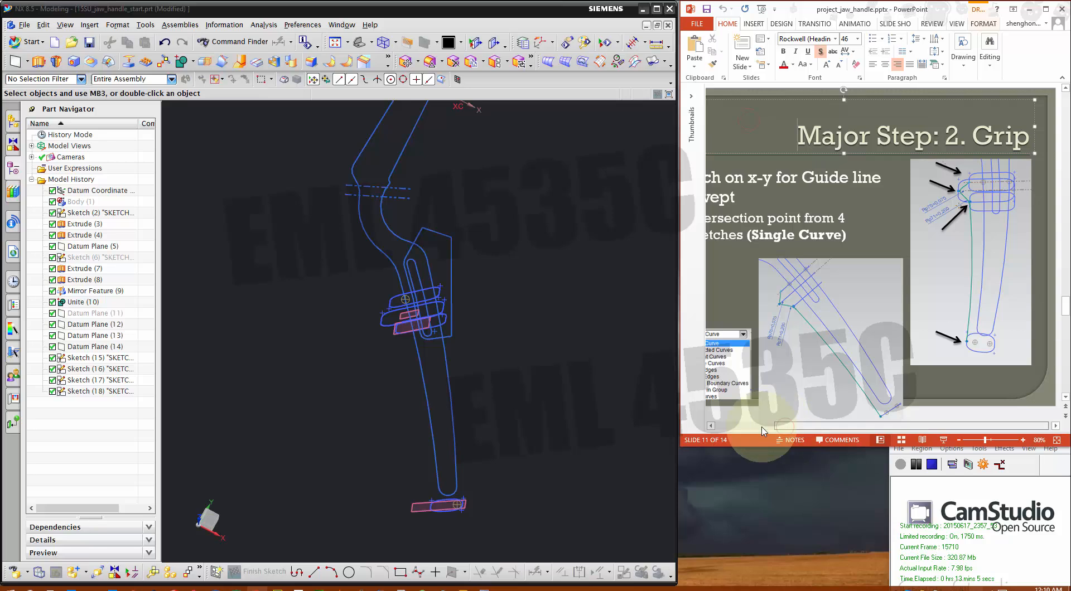
drag(785, 427, 727, 428)
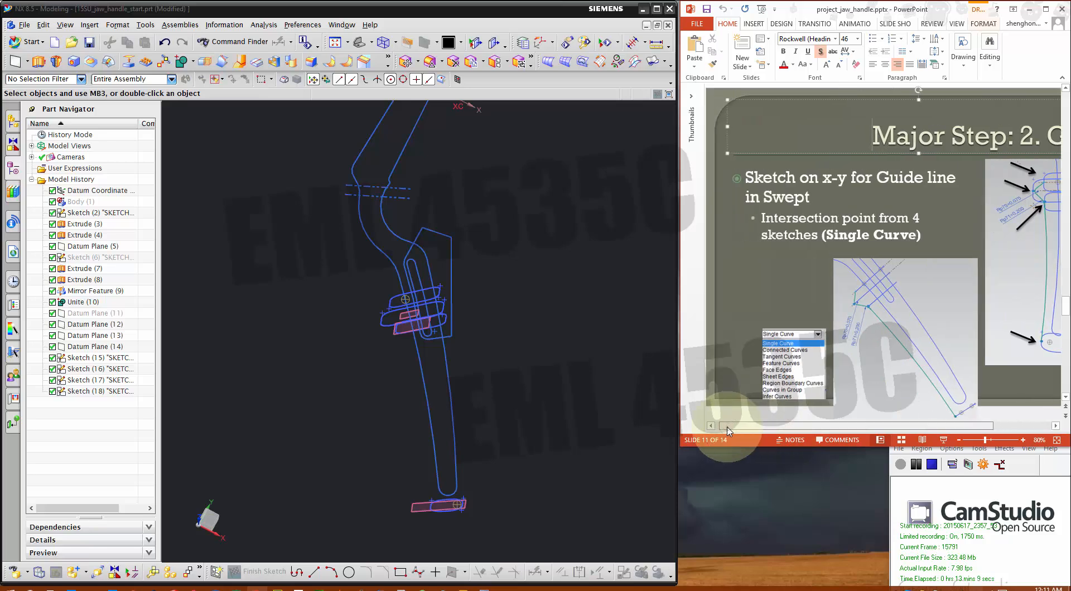
drag(747, 426, 868, 428)
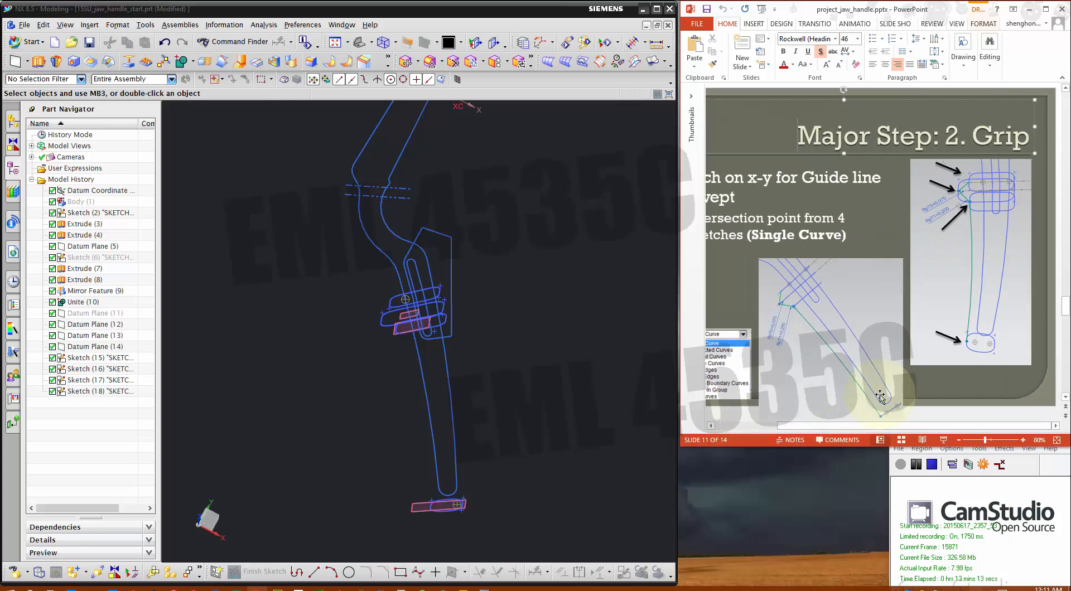
Start a new sketch on the x-y datum plane for the sweep guide line.
mouse_move(566, 437)
middle_down()
mouse_move(534, 370)
mouse_move(549, 351)
mouse_move(540, 362)
middle_up()
right_click(544, 290)
click(497, 235)
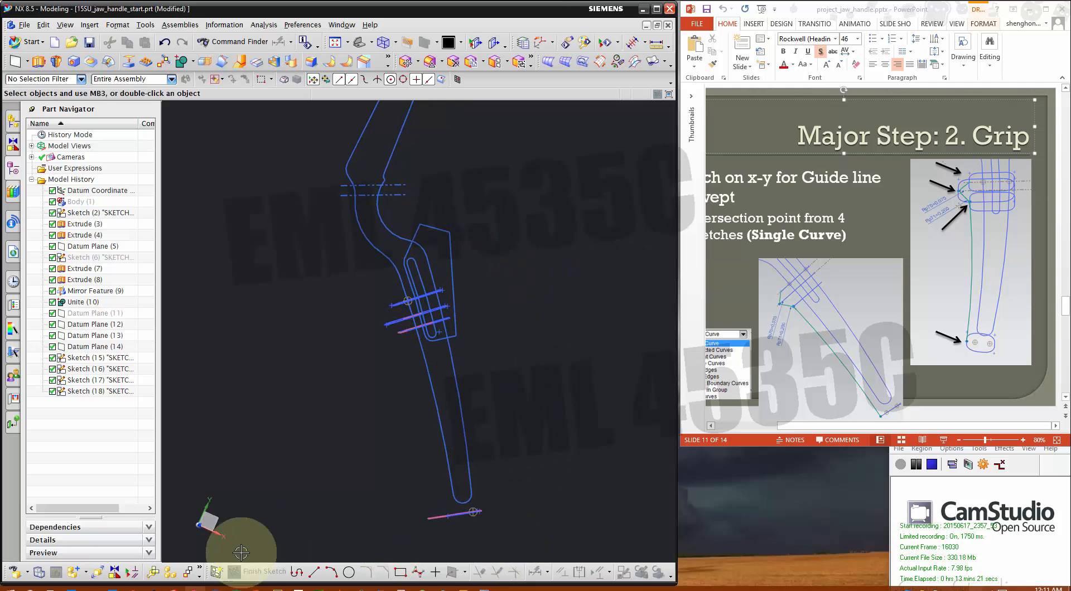
click(218, 574)
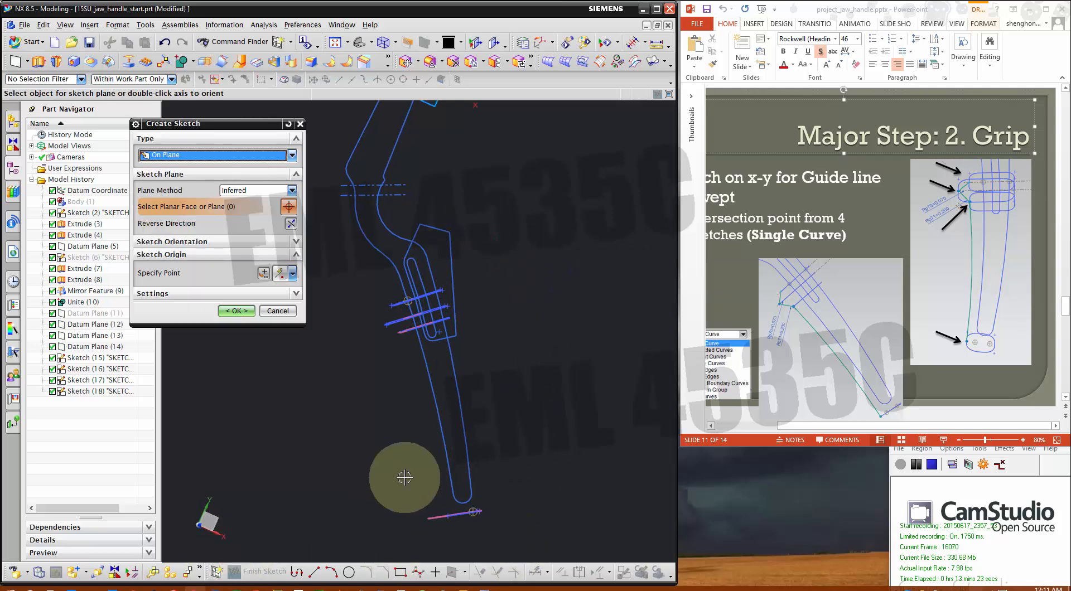
middle_drag(406, 538, 413, 478)
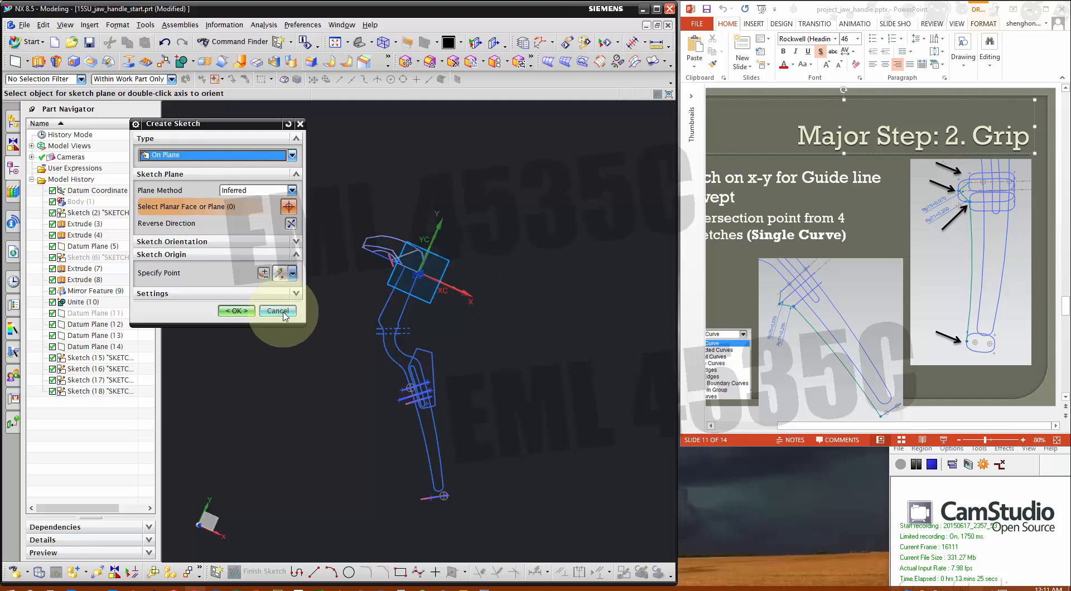
click(239, 310)
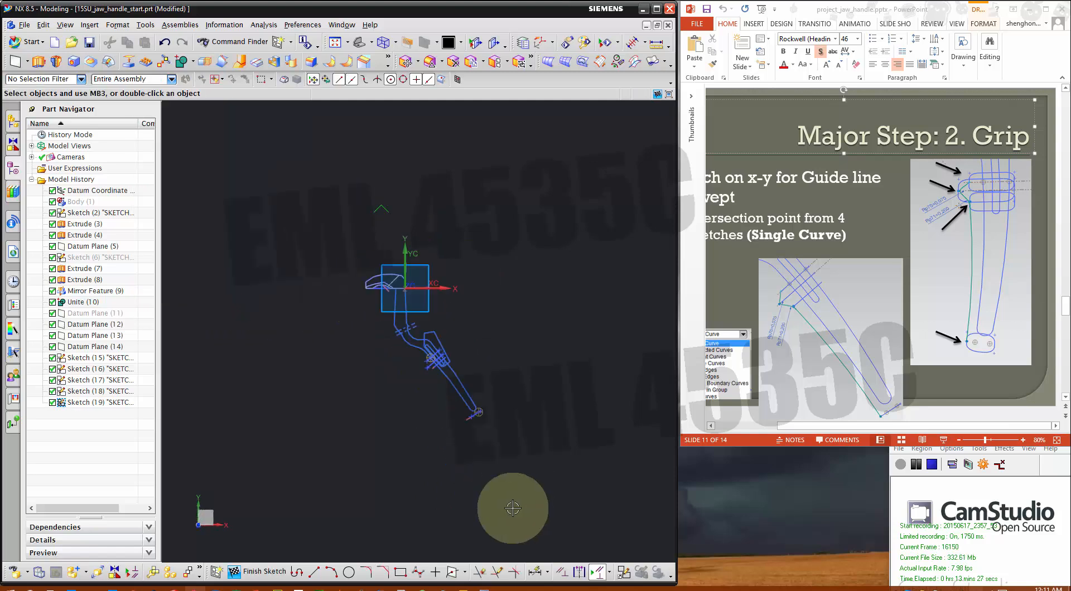
Sketch two connected Profile lines joining the outer ends of the three grip sections beside the handle's slot.
scroll(444, 390, up, 8)
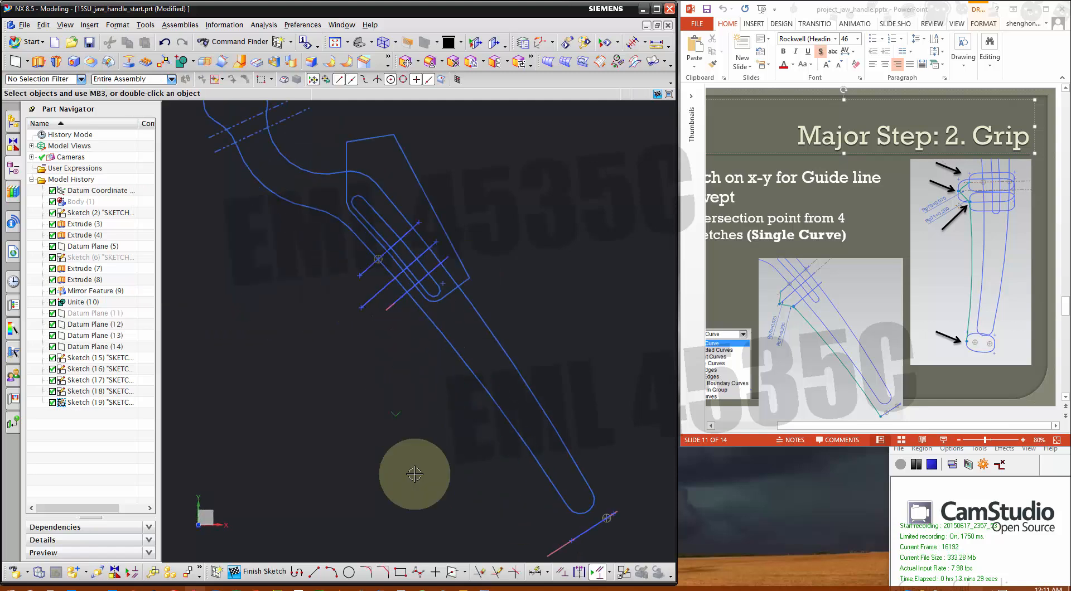
click(297, 571)
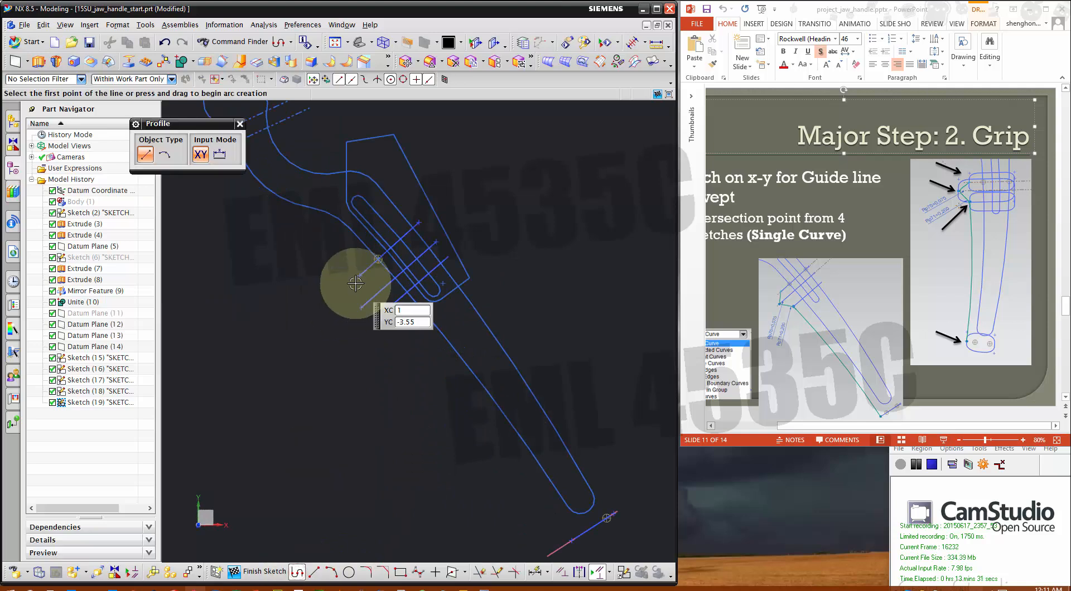
click(359, 278)
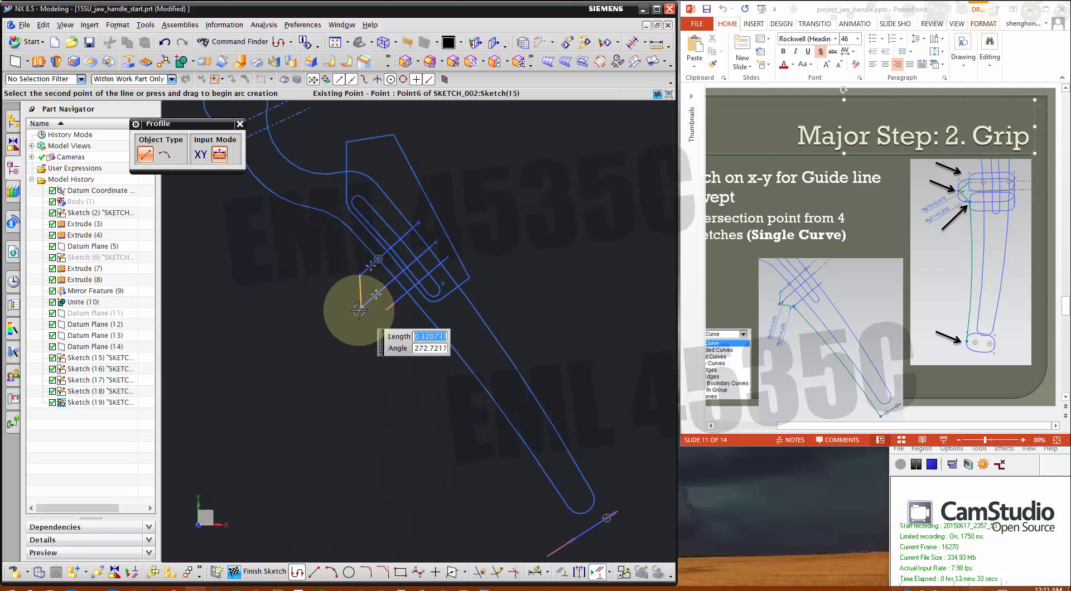
click(359, 309)
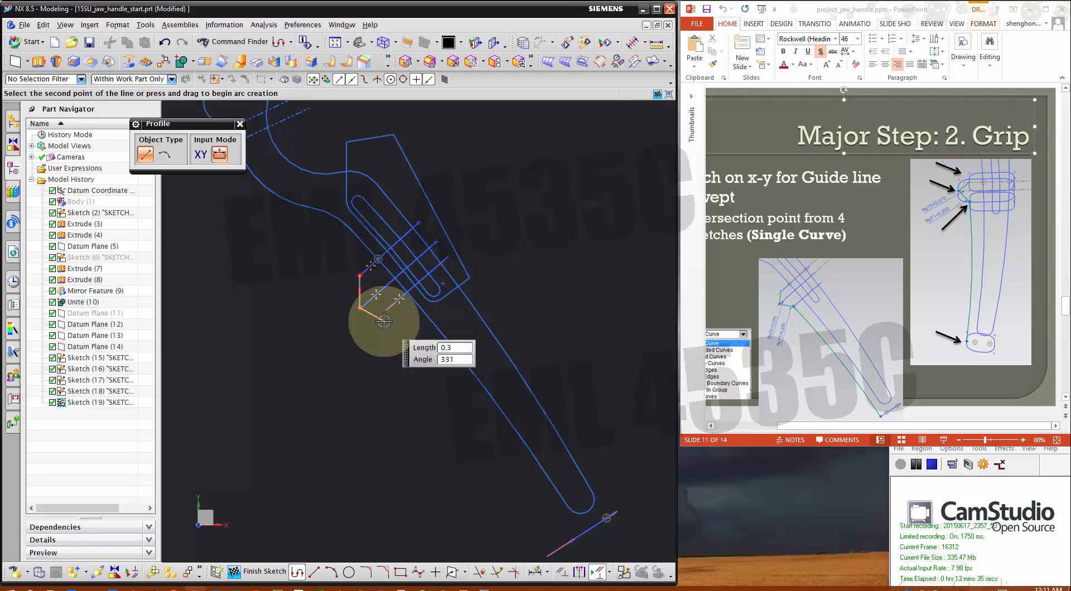
scroll(384, 311, down, 2)
click(390, 304)
scroll(363, 258, up, 2)
scroll(403, 314, down, 1)
scroll(372, 296, up, 2)
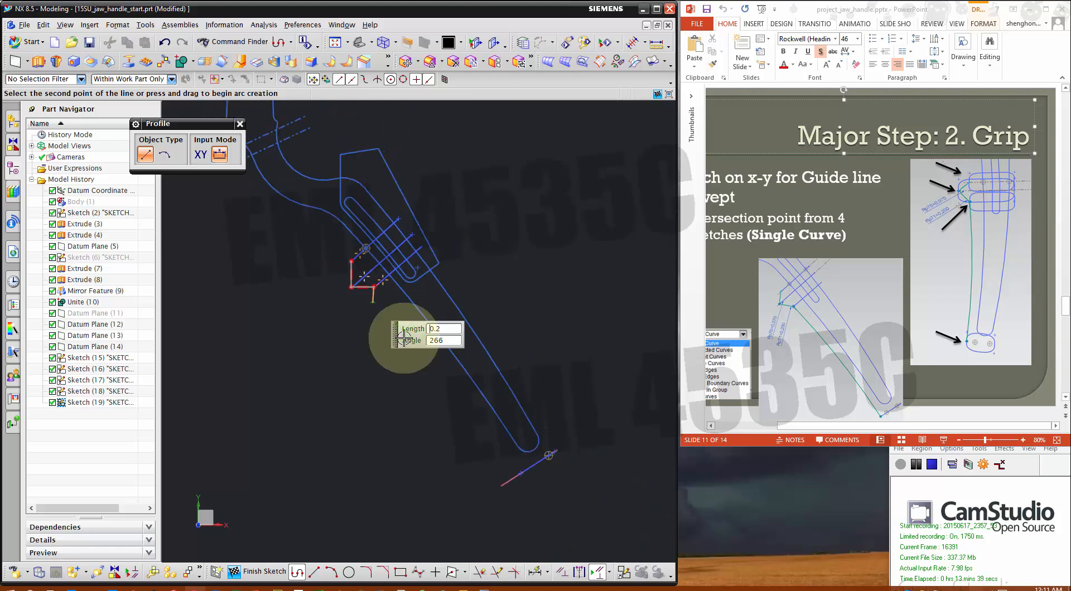
scroll(501, 552, down, 2)
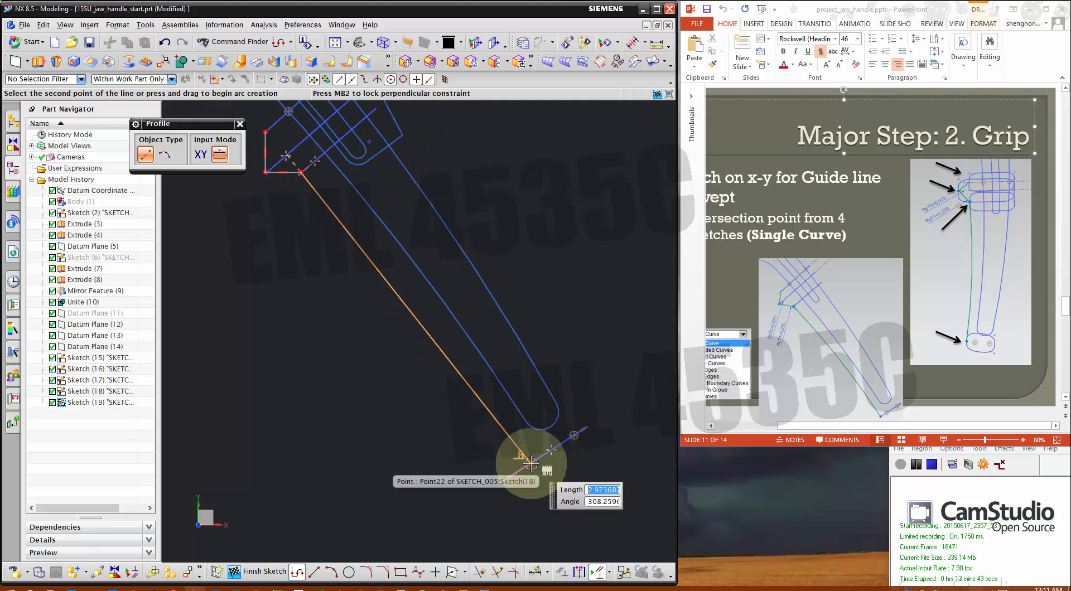
click(530, 463)
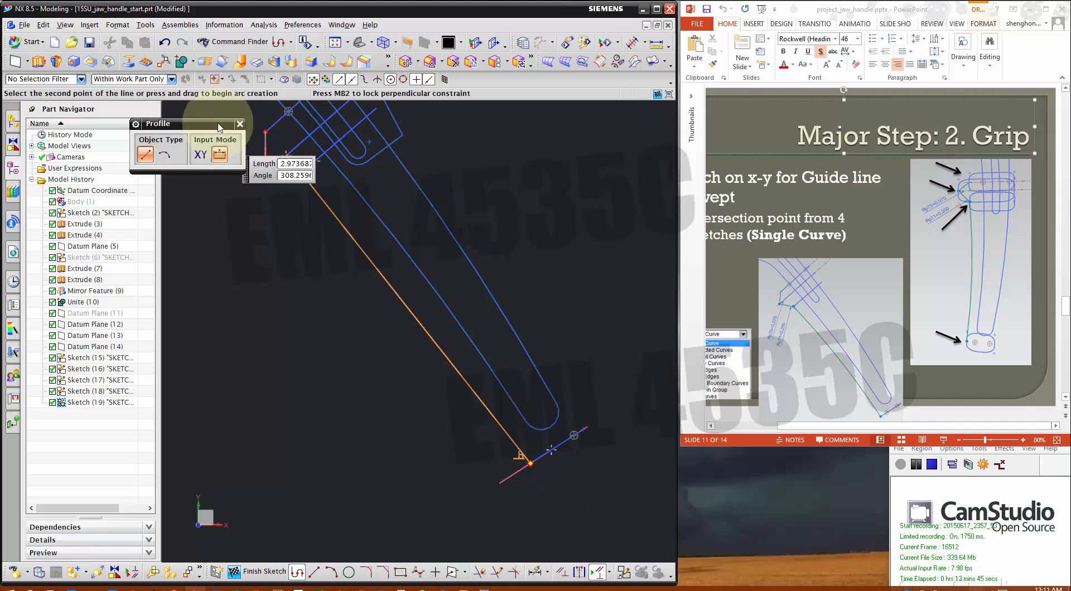
click(239, 125)
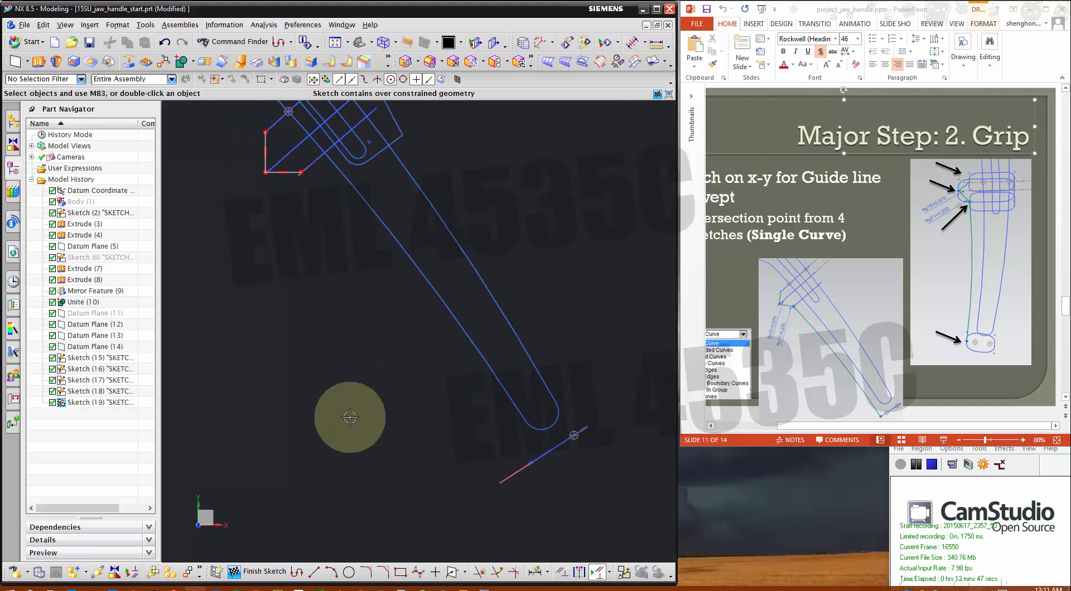
Draw a gently curved arc from the second line's free end to the outer point of the fourth grip section at the handle's end.
click(332, 572)
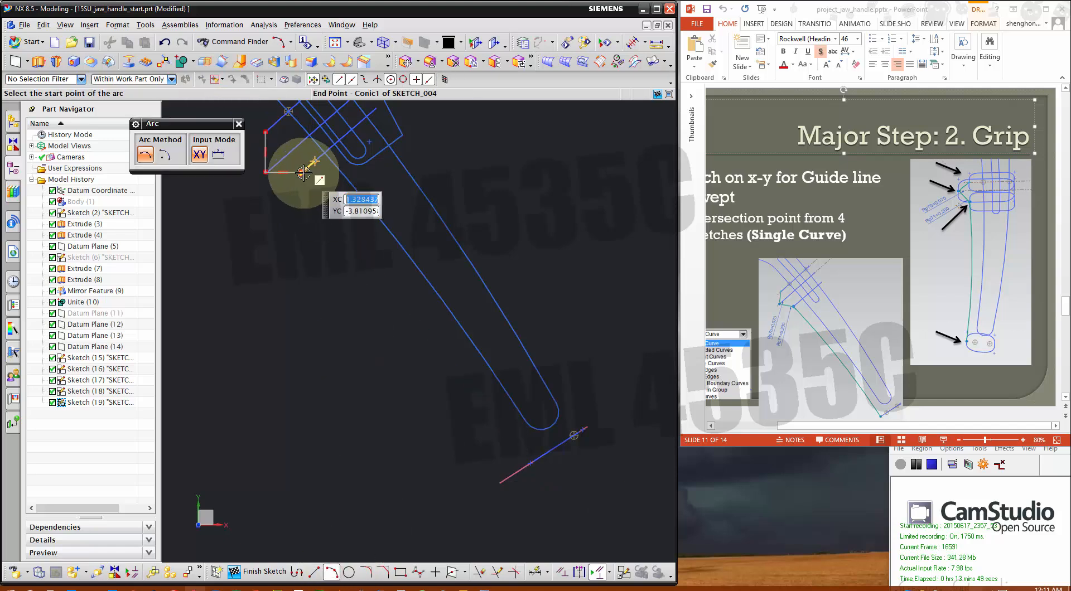
click(530, 463)
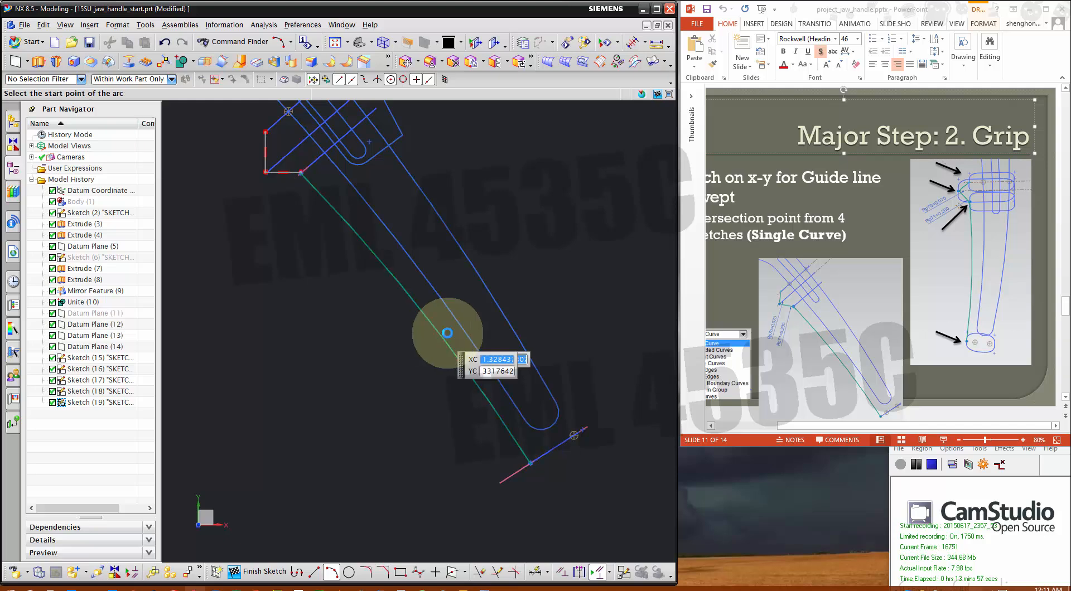
click(238, 124)
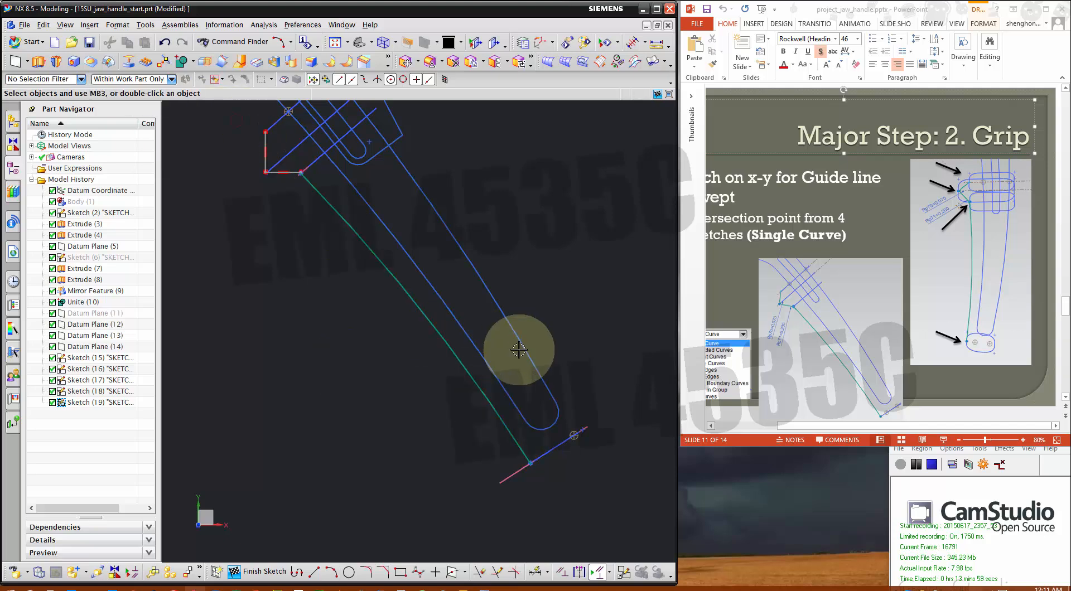
Fillet the corner between the two short guide lines with a 0.07 in radius.
scroll(569, 464, down, 2)
scroll(484, 435, up, 1)
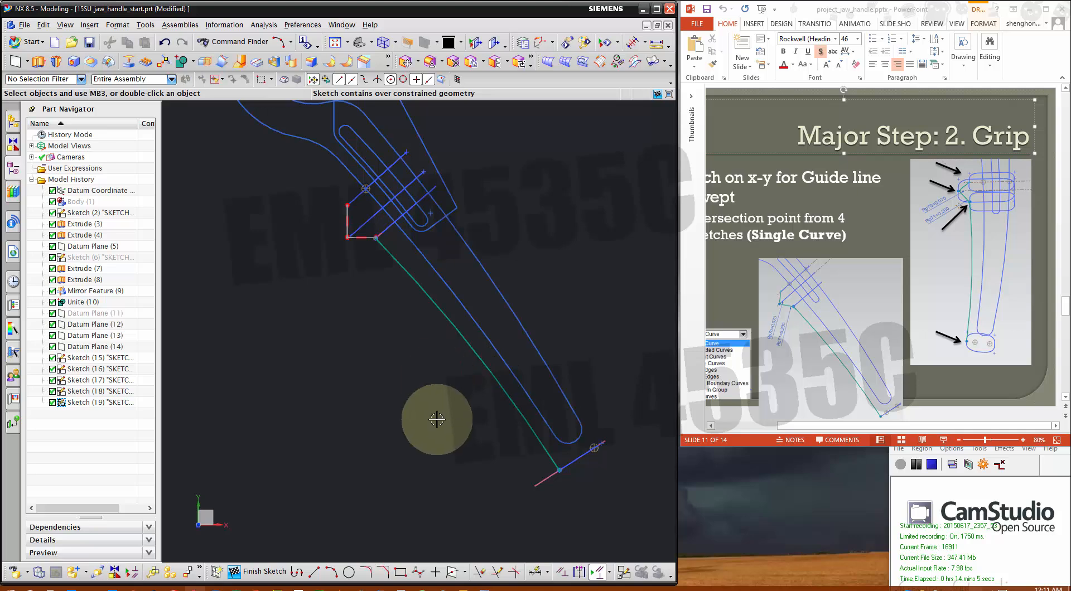
scroll(439, 416, down, 1)
scroll(383, 251, up, 3)
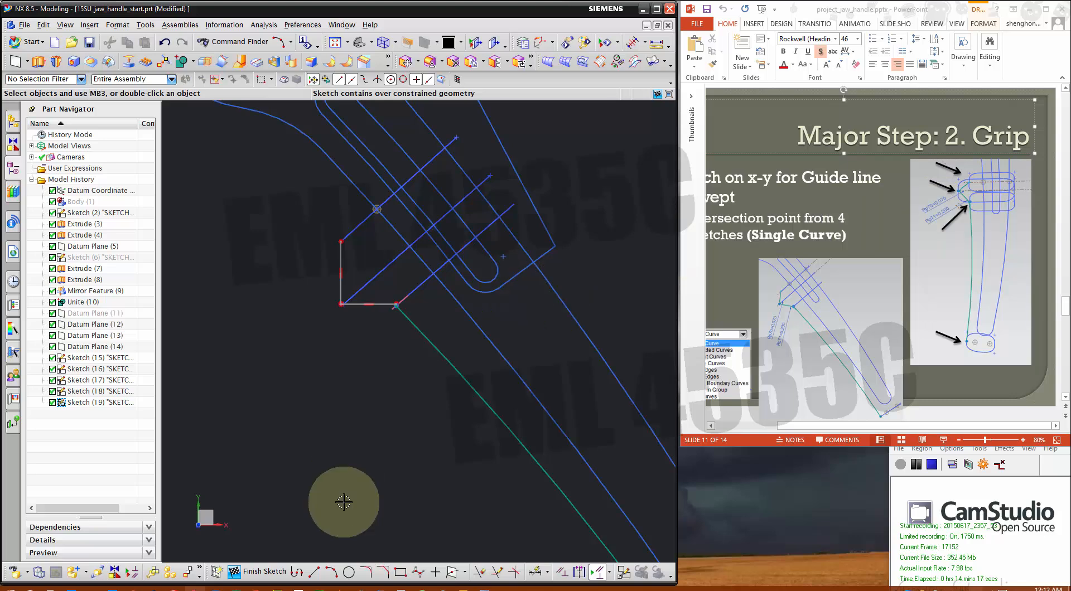
click(367, 572)
text(.07)
key(Return)
click(338, 292)
click(350, 306)
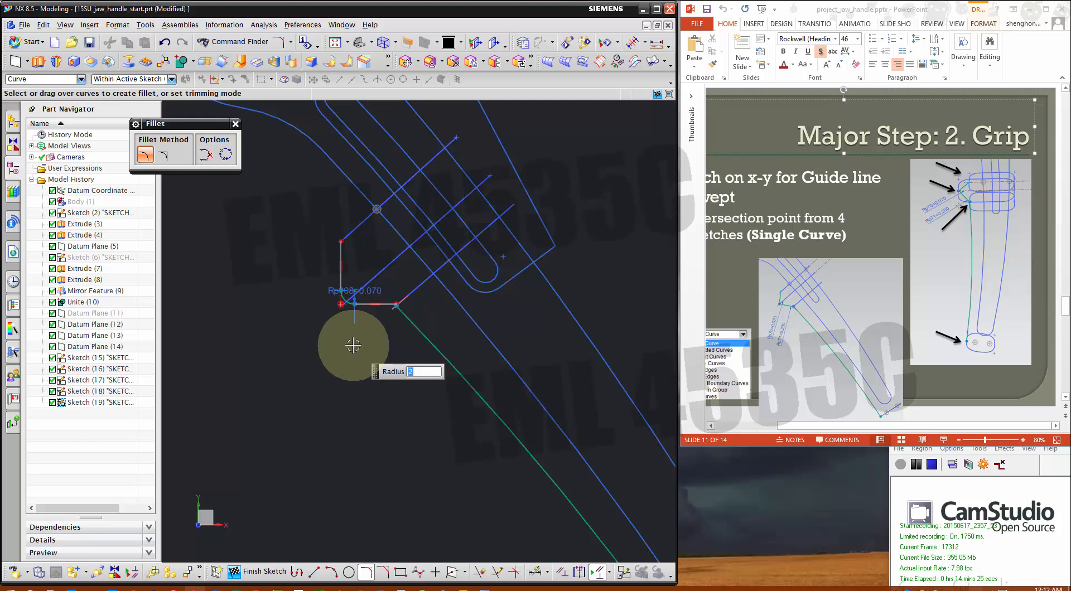
Fillet the corner between the second short guide line and the long arc with a 0.2 in radius.
click(384, 307)
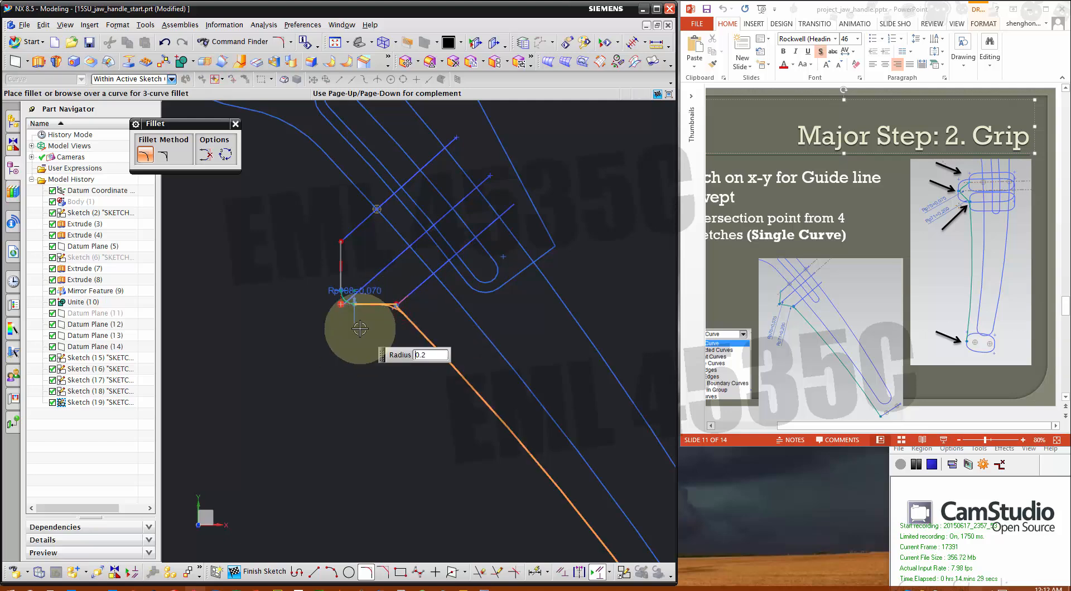
click(235, 125)
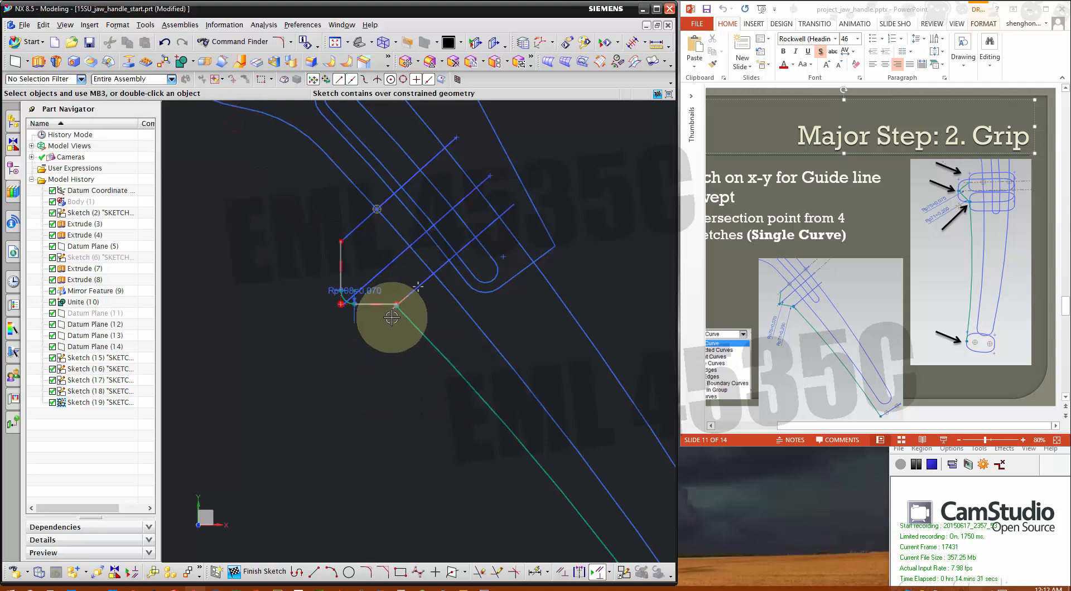
click(366, 572)
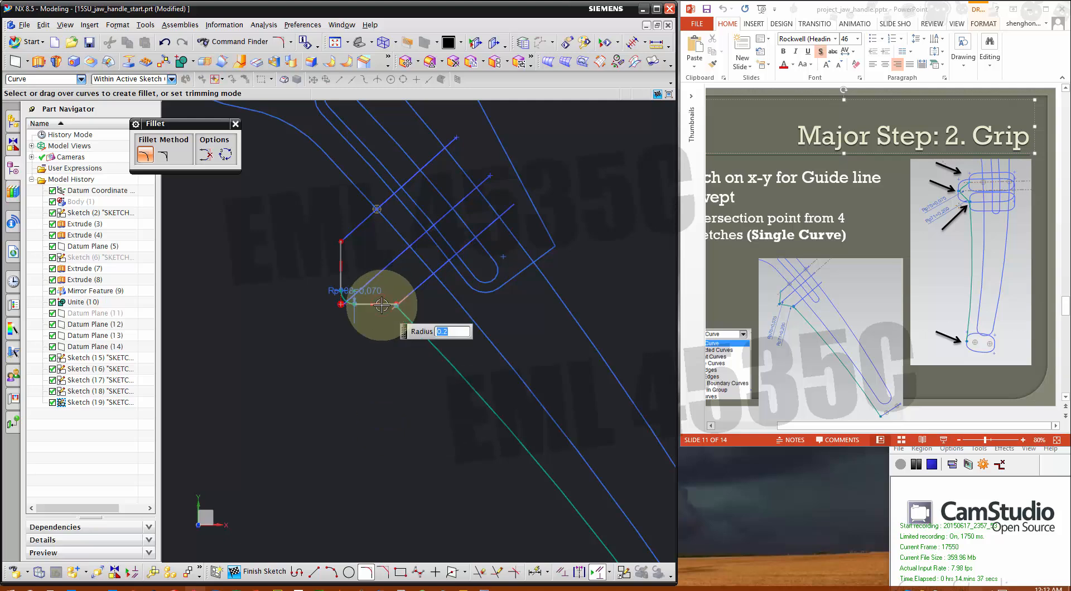
click(404, 317)
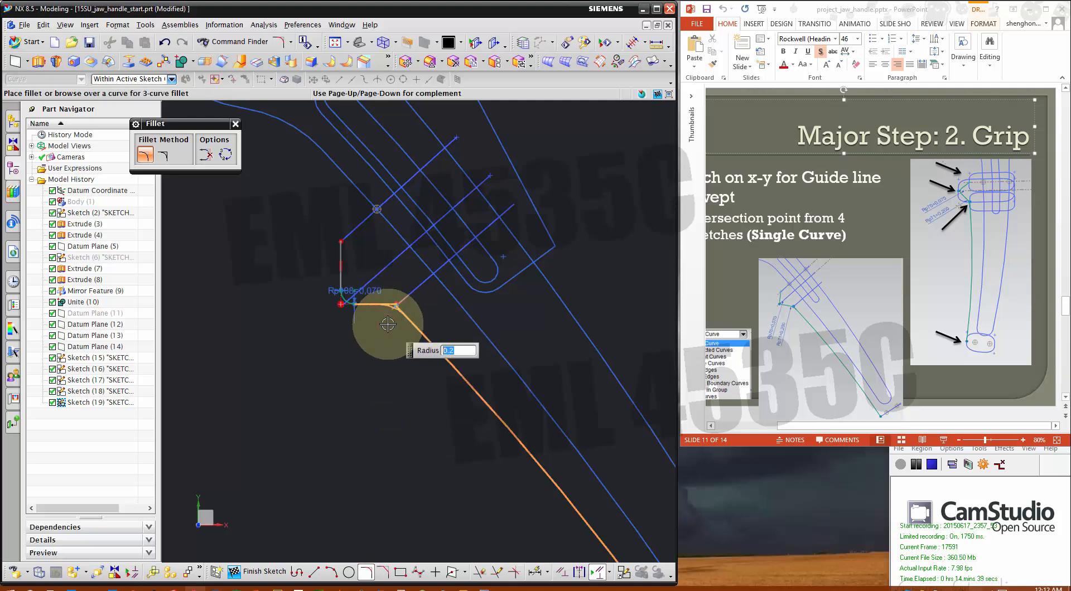
click(393, 316)
scroll(388, 309, up, 5)
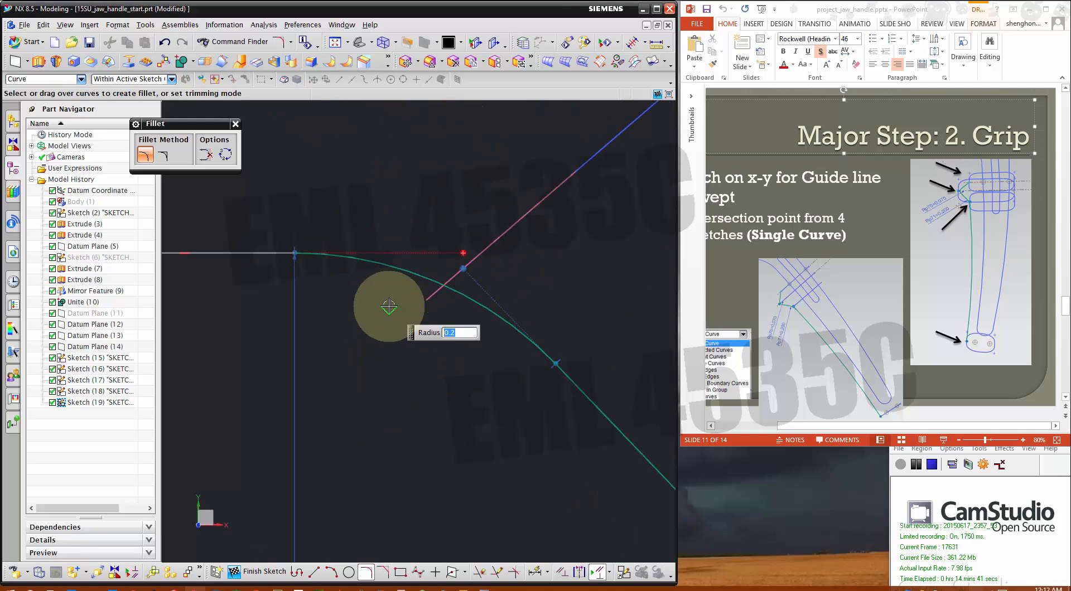
scroll(396, 301, down, 5)
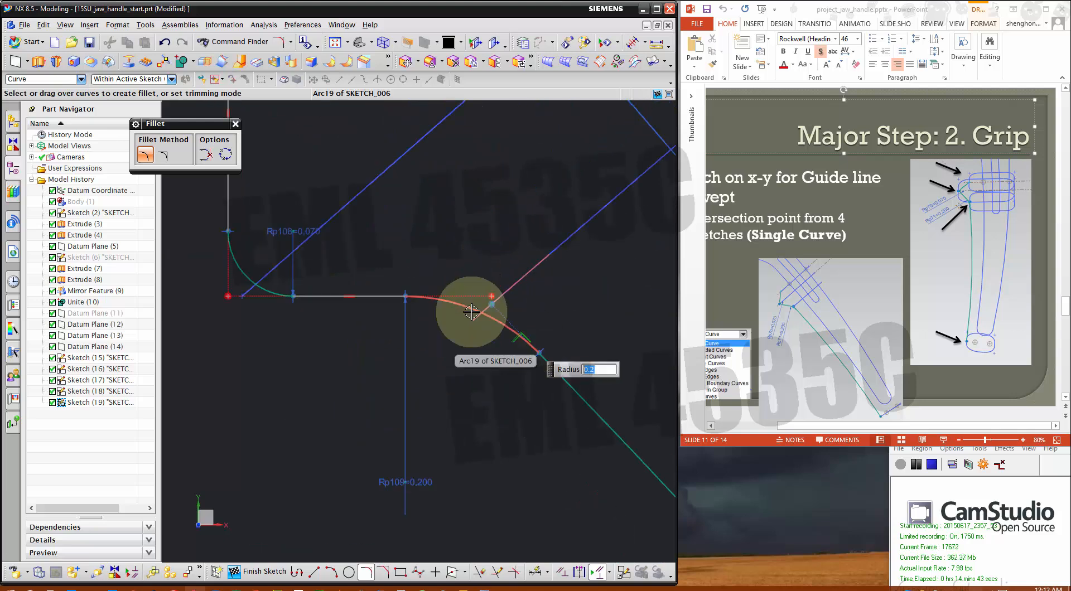
scroll(490, 296, up, 7)
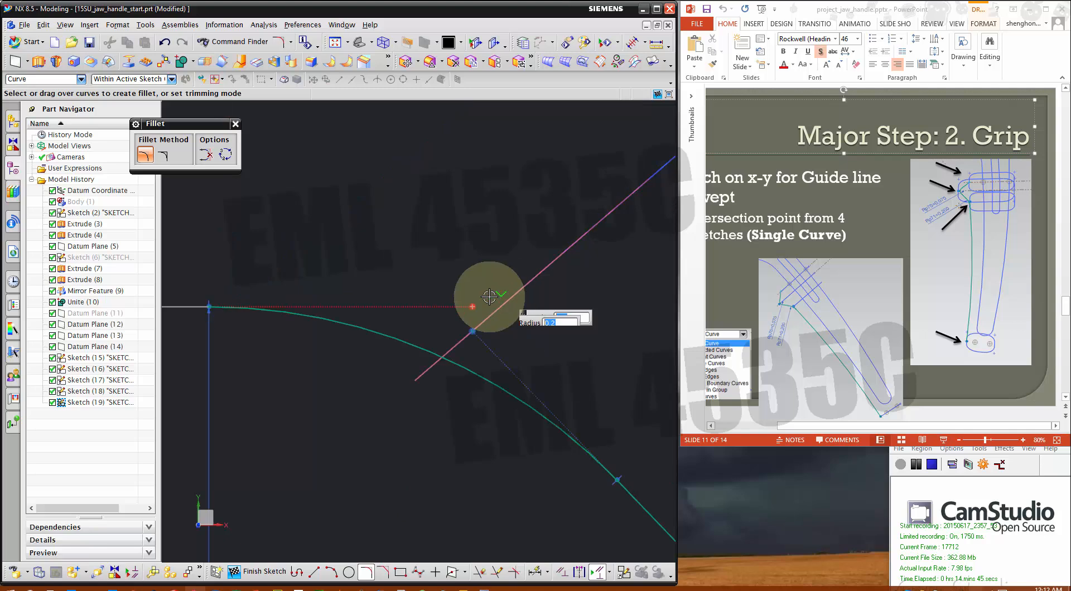
click(235, 124)
scroll(569, 322, down, 10)
mouse_move(607, 313)
middle_down()
mouse_move(607, 297)
mouse_move(624, 306)
mouse_move(604, 305)
mouse_move(610, 349)
middle_up()
key(F8)
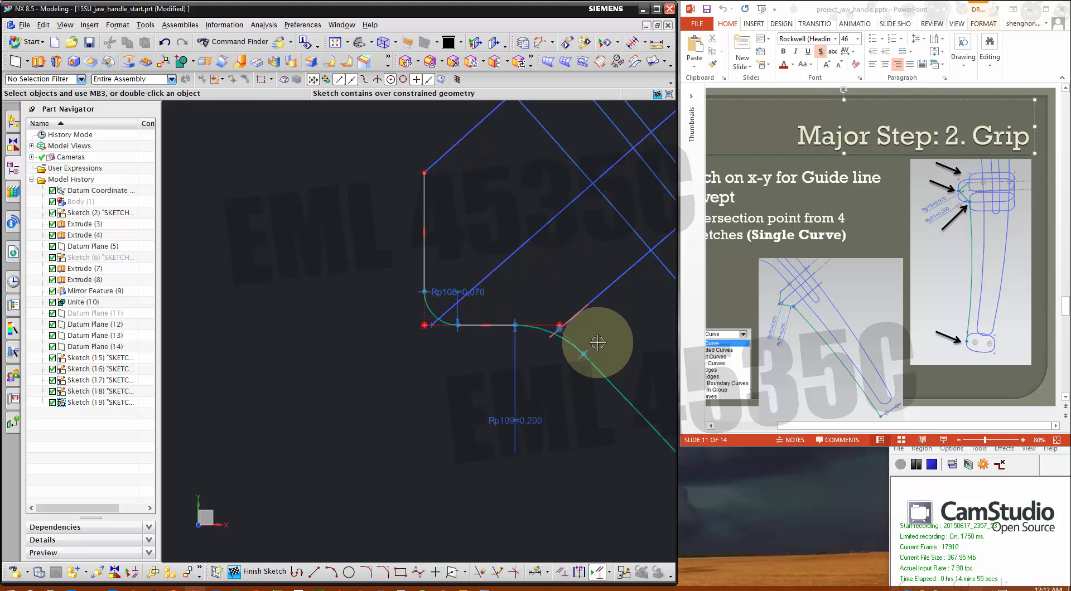
Delete the coincident and point-on-curve constraints at the new fillet's original corner, together with the leftover corner point.
scroll(578, 328, up, 4)
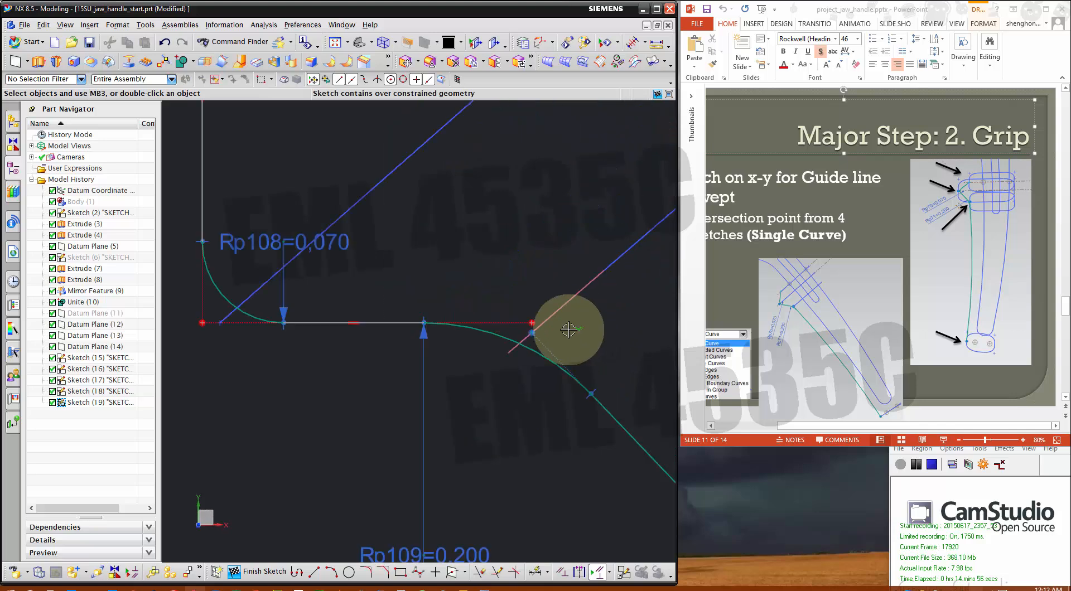
click(530, 321)
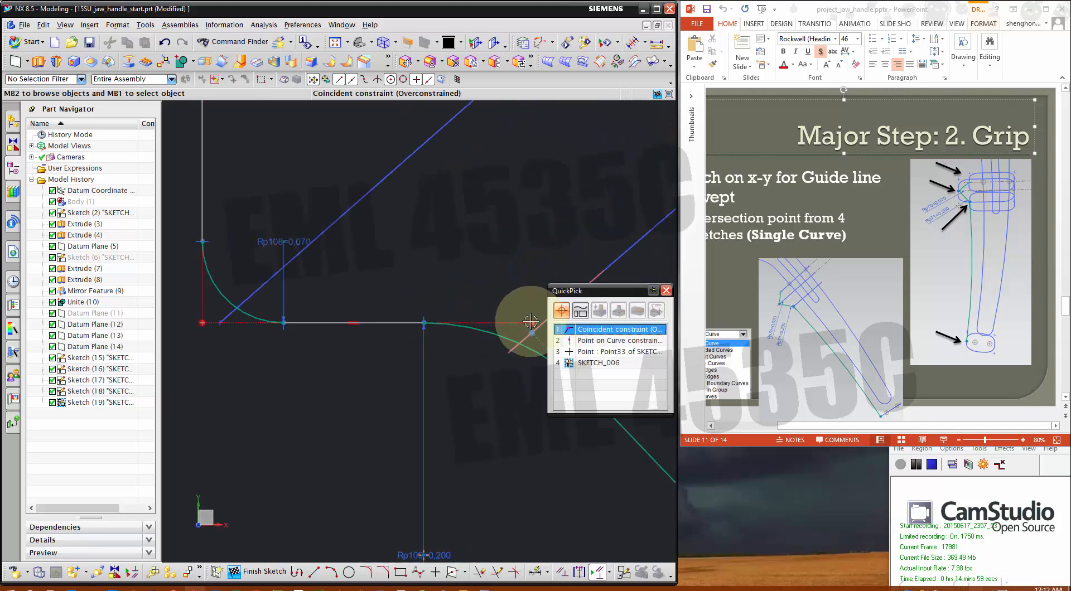
click(573, 334)
key(Delete)
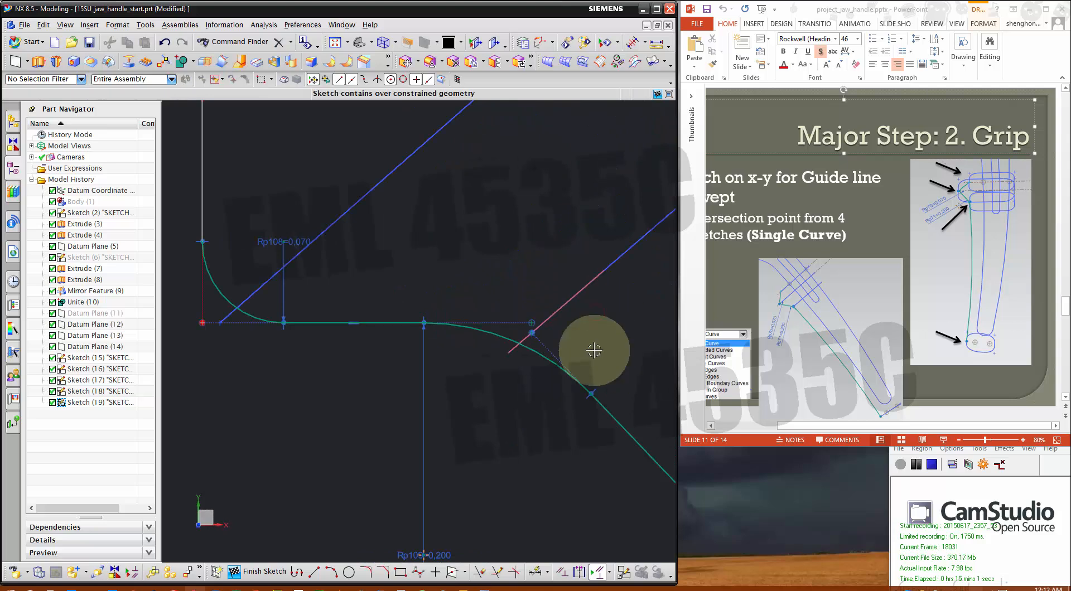
scroll(513, 332, up, 2)
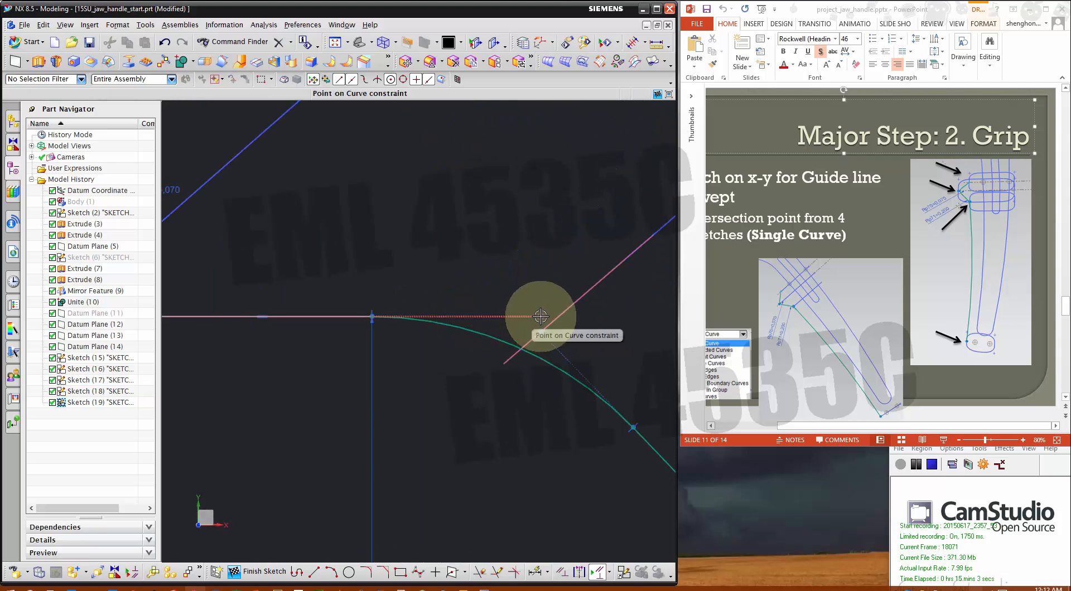
key(Delete)
click(539, 320)
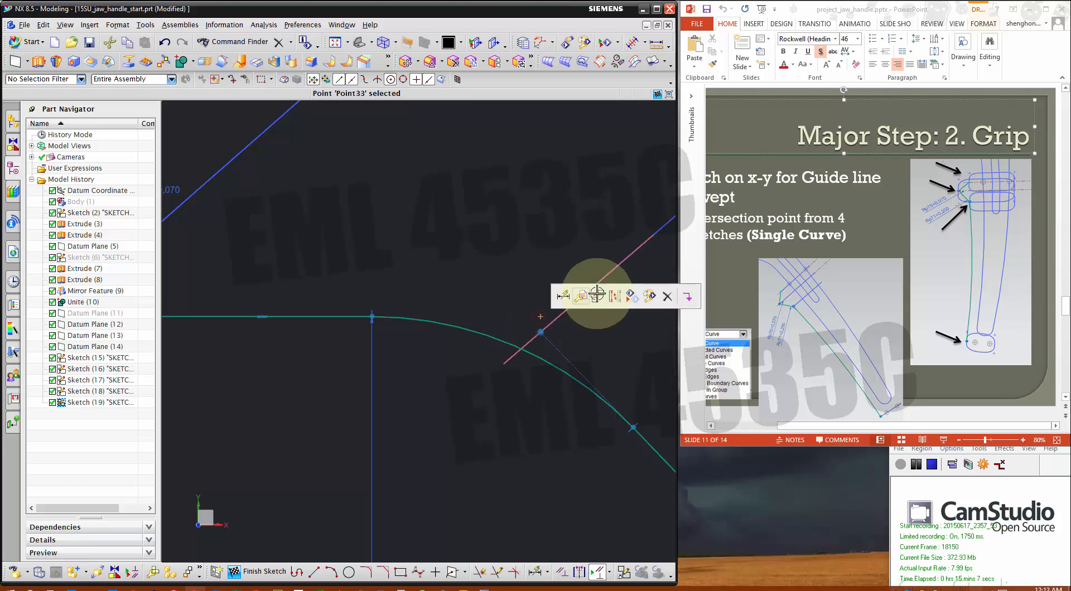
click(668, 298)
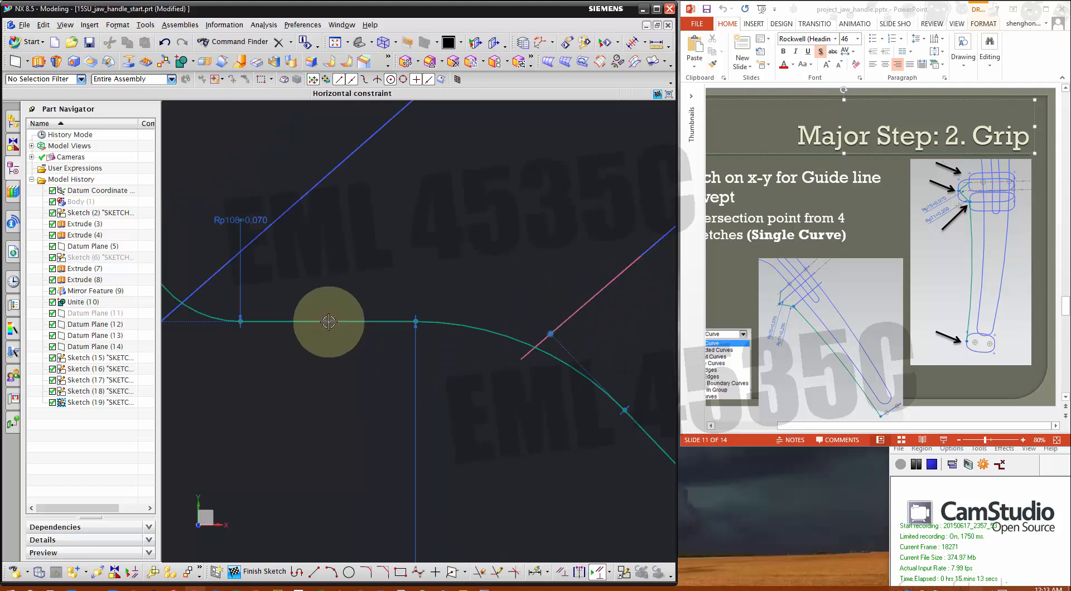
Remove the short guide line's horizontal constraint and constrain the line to pass through the third section's intersection point.
click(353, 301)
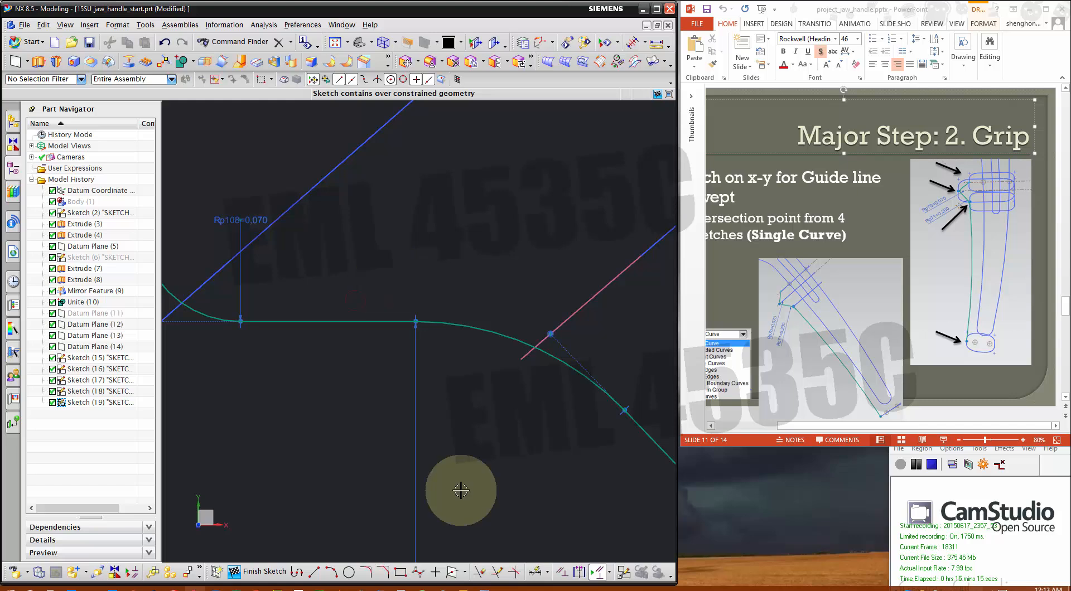
click(384, 319)
scroll(566, 333, down, 1)
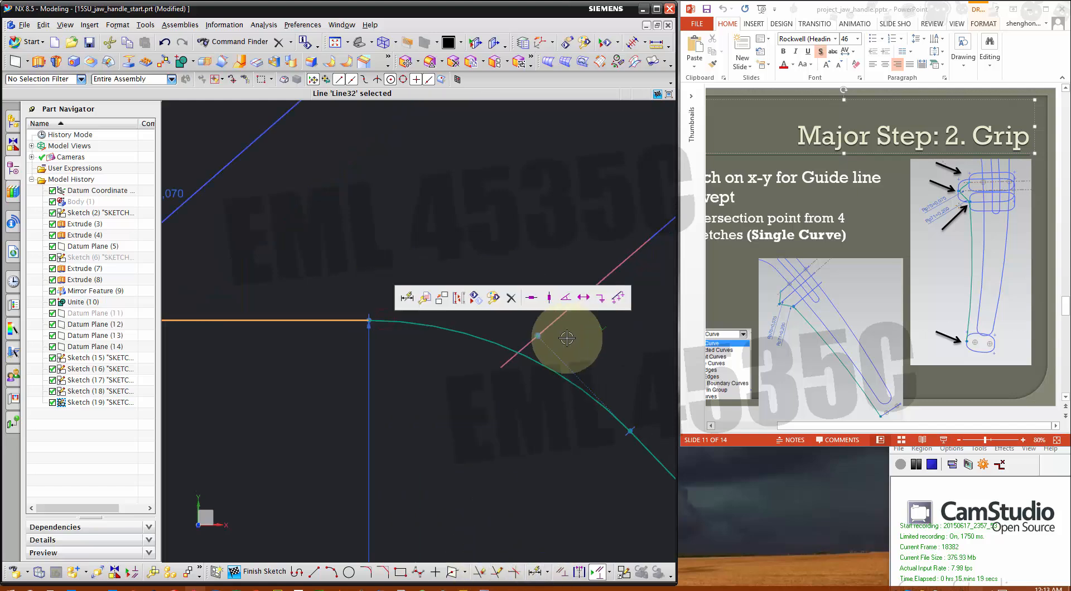
click(537, 334)
click(563, 314)
Finish the guide line sketch.
scroll(516, 298, up, 2)
scroll(454, 334, up, 2)
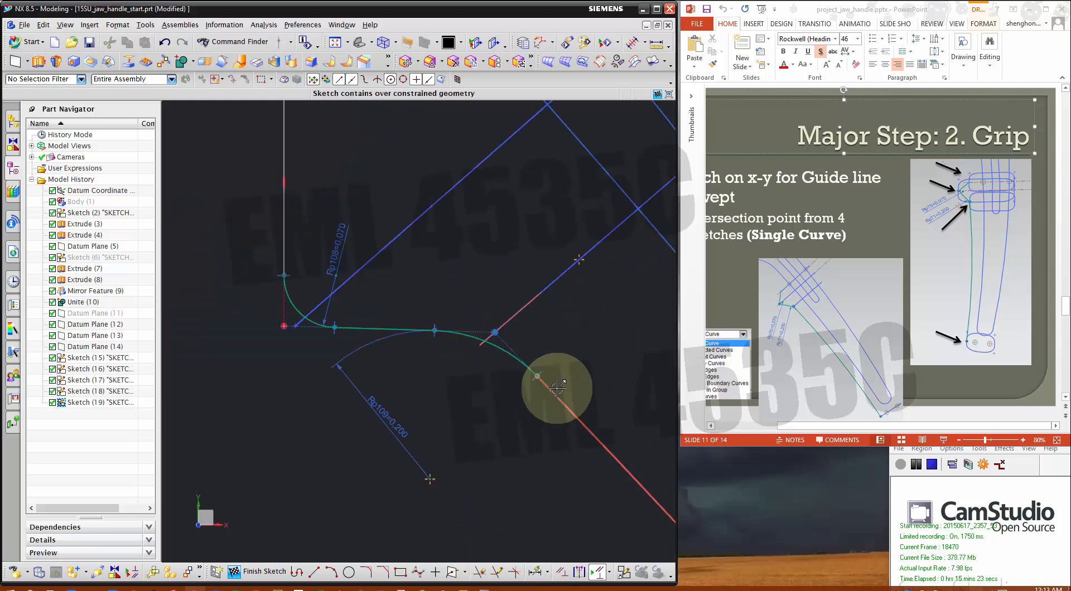
scroll(311, 251, up, 8)
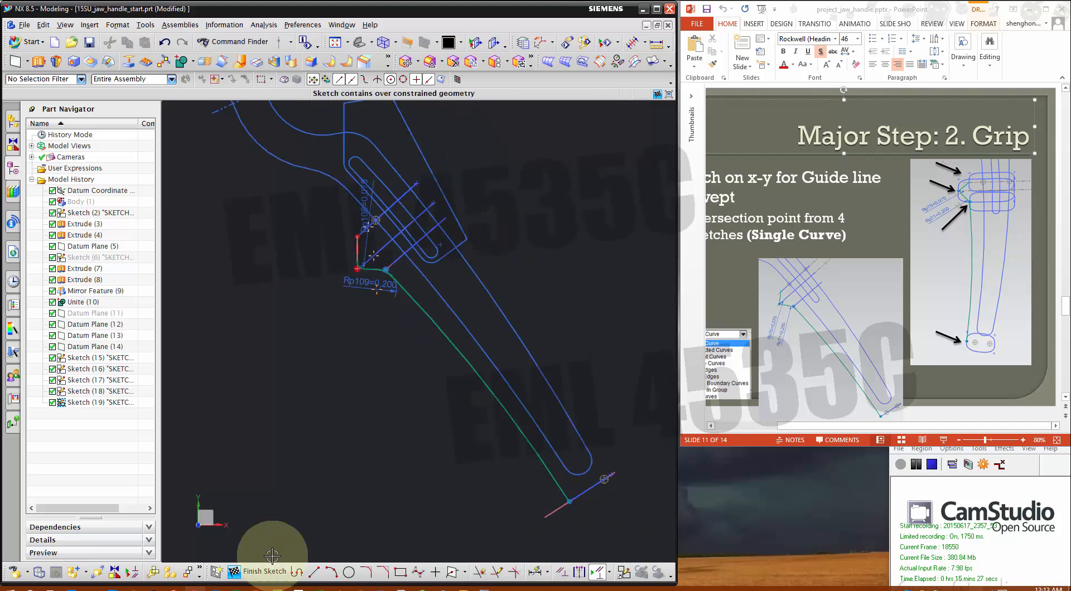
click(253, 571)
mouse_move(366, 442)
middle_down()
mouse_move(370, 416)
mouse_move(366, 425)
middle_up()
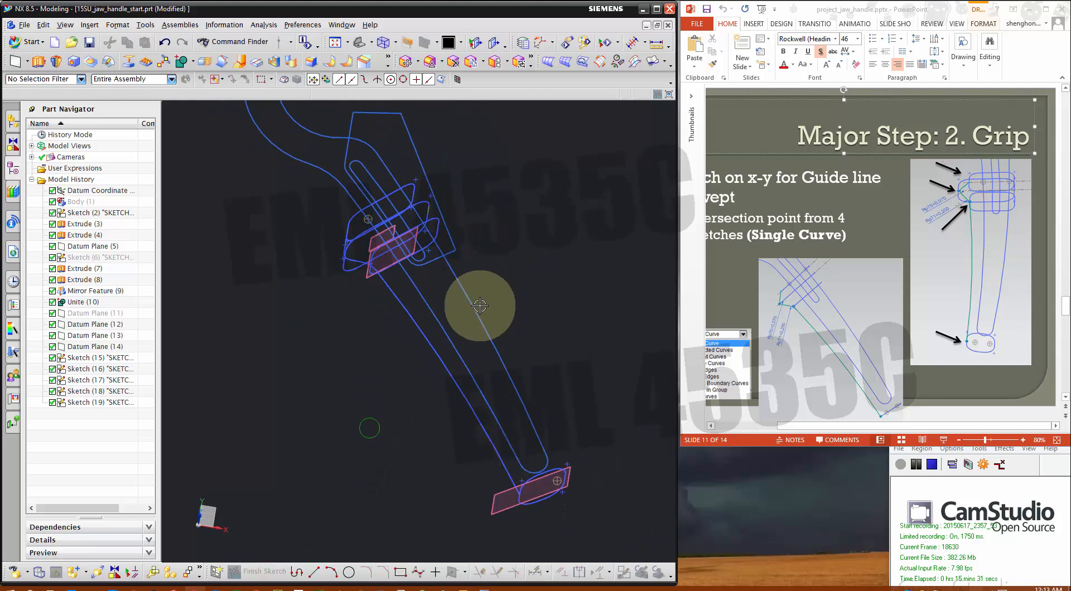
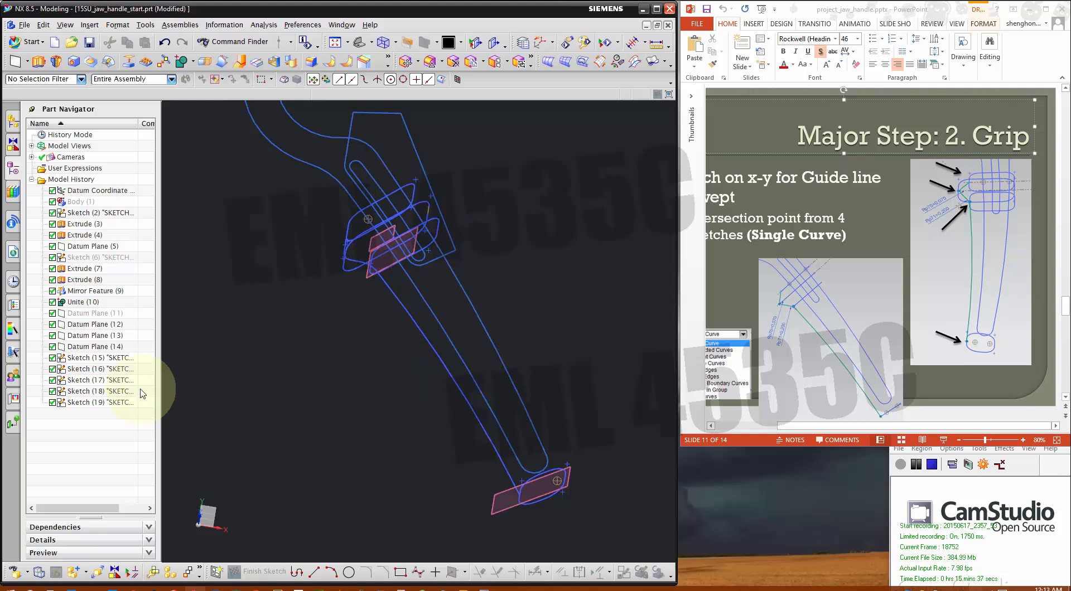
Start a Swept feature and select the uppermost rounded rectangle as its first section.
click(600, 63)
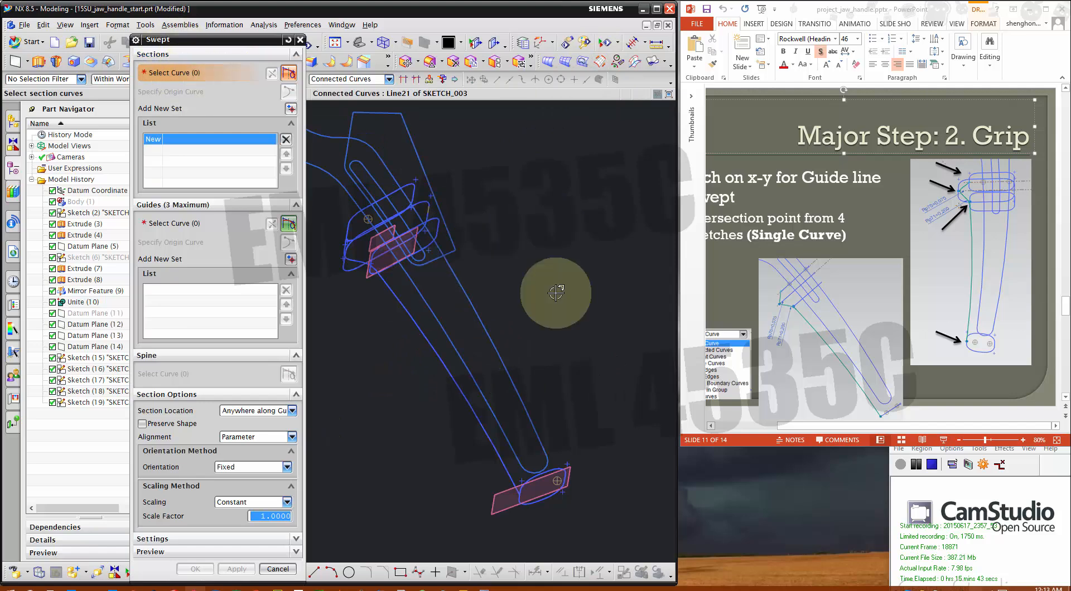
middle_drag(557, 290, 592, 299)
middle_drag(389, 299, 370, 191)
scroll(369, 241, up, 3)
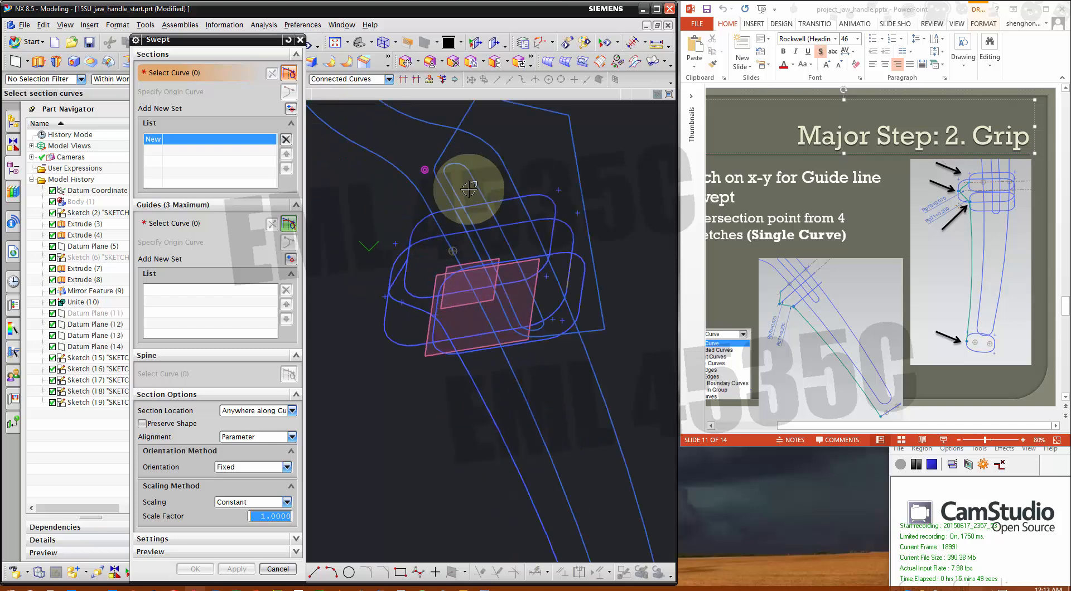
scroll(438, 191, up, 2)
scroll(521, 180, up, 1)
scroll(585, 192, up, 1)
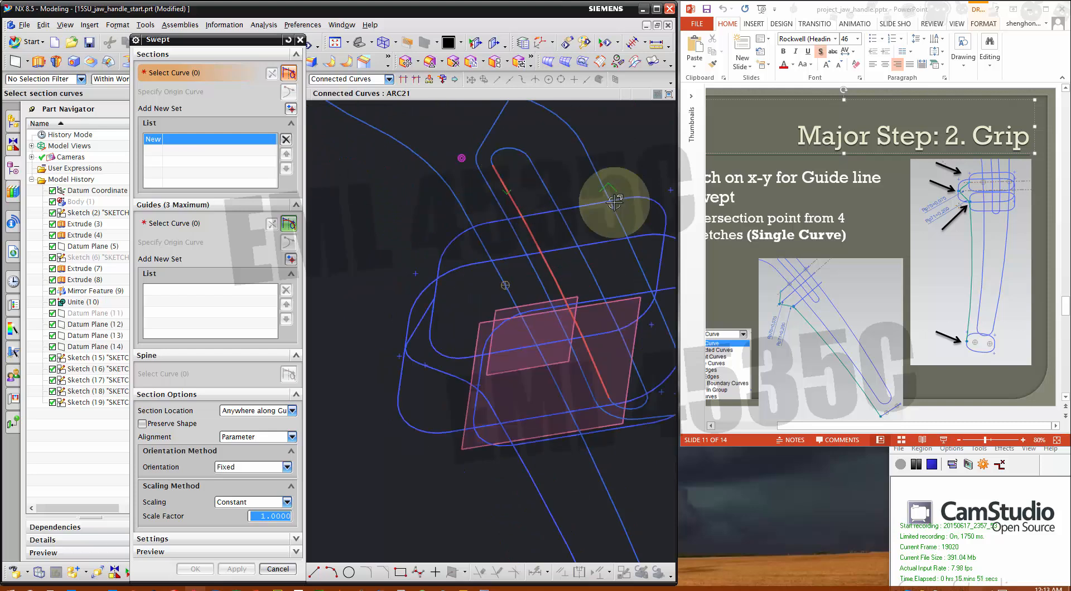
click(511, 217)
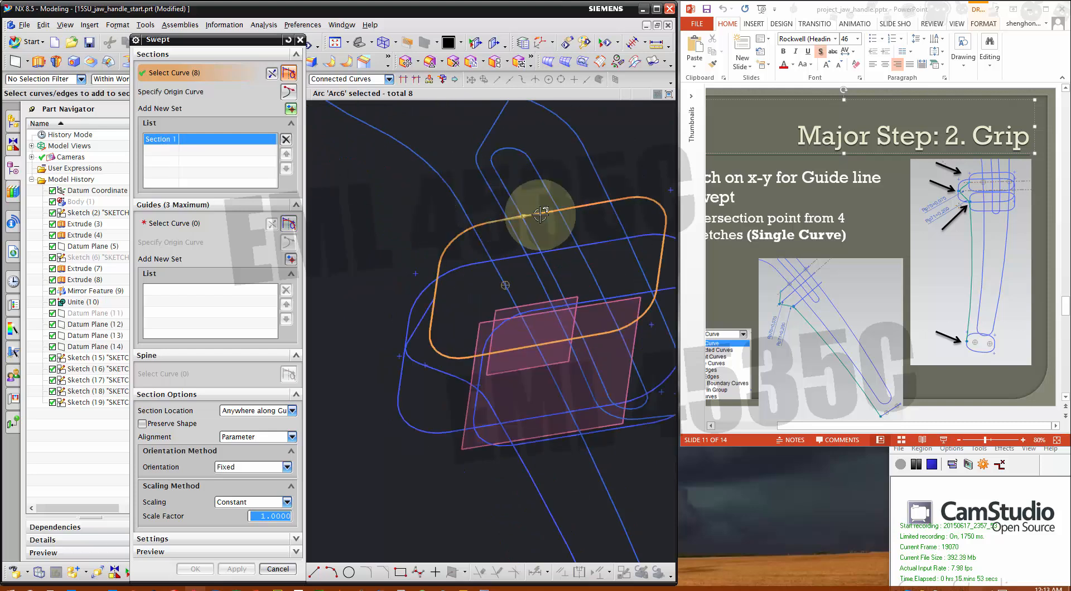
Add the second and third rounded rectangles beside the slot as separate sections of the sweep.
click(290, 109)
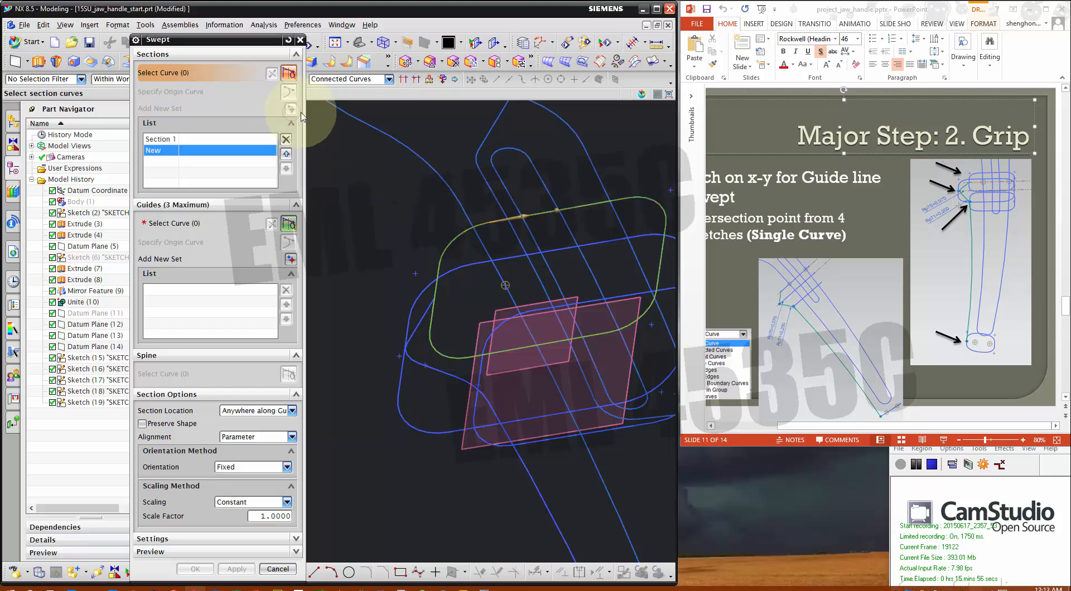
click(491, 253)
scroll(396, 186, down, 3)
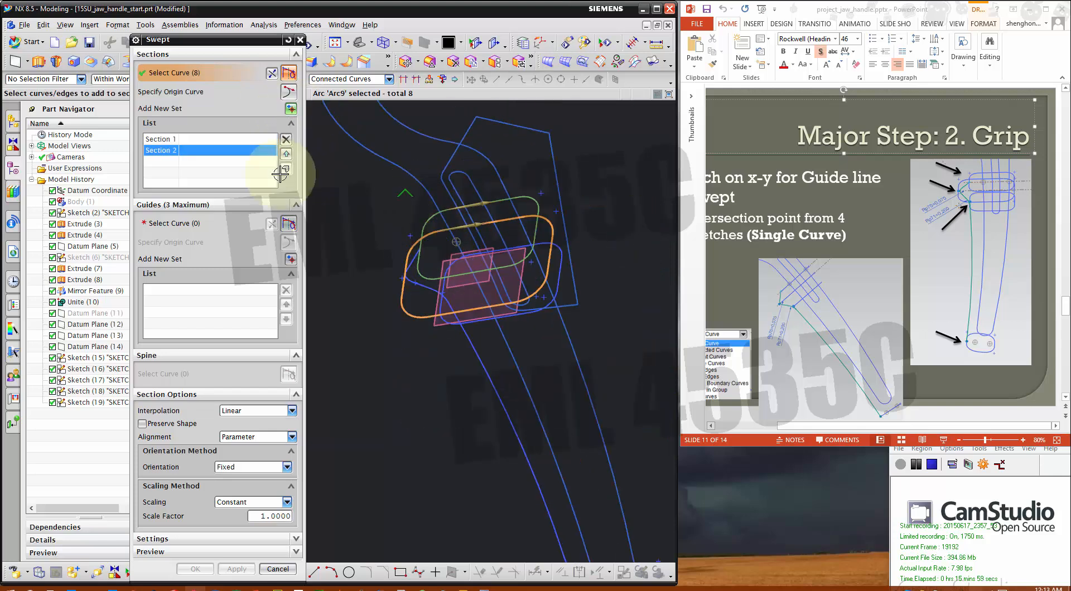
click(291, 109)
scroll(451, 278, up, 3)
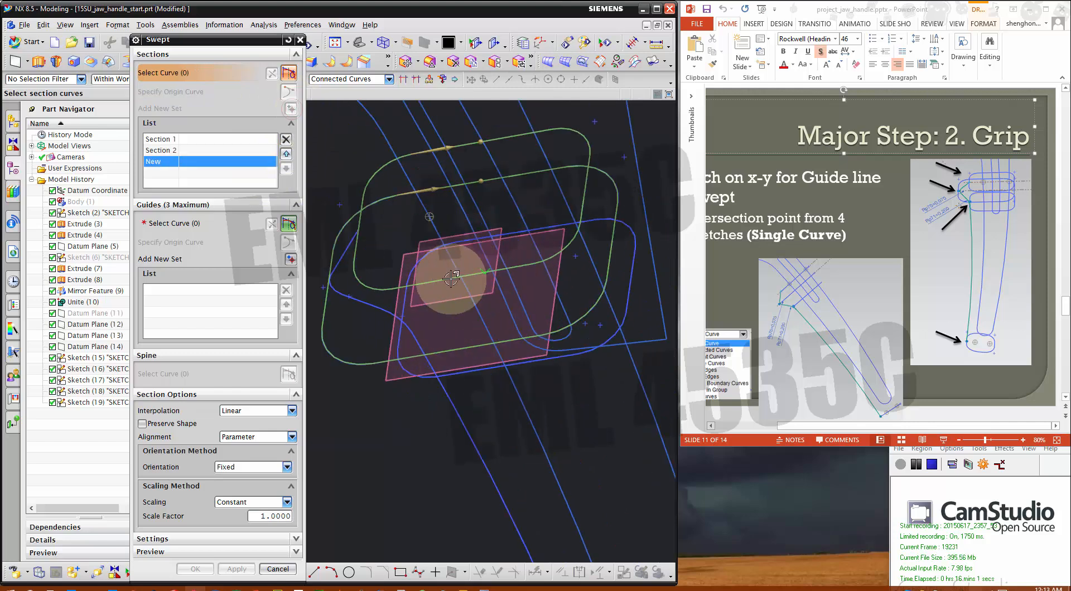
click(481, 233)
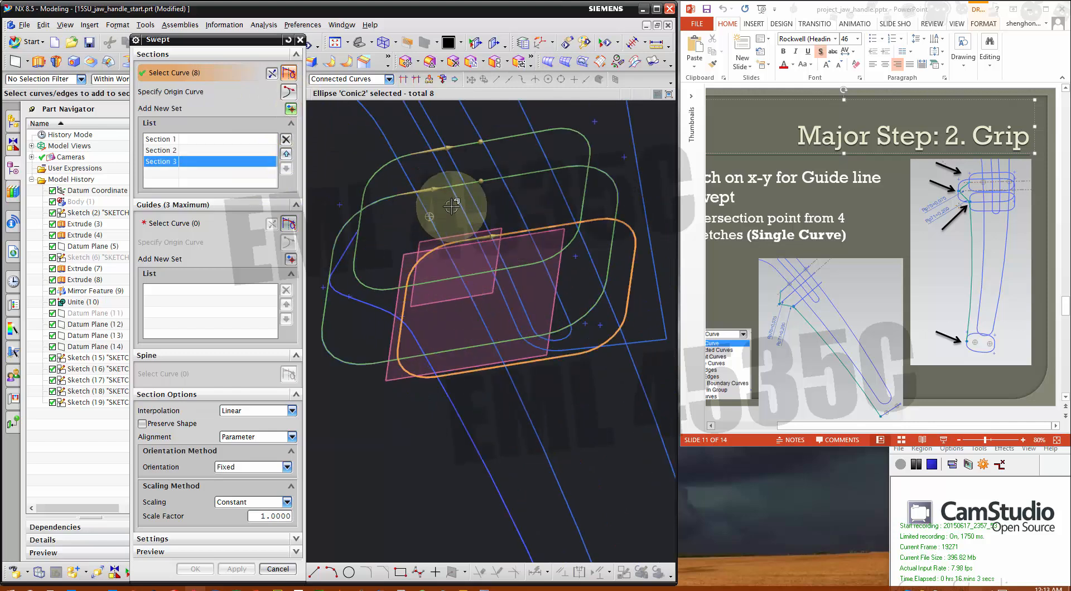
Add the small rounded rectangle at the handle's far end as the fourth sweep section.
scroll(430, 194, down, 3)
click(290, 110)
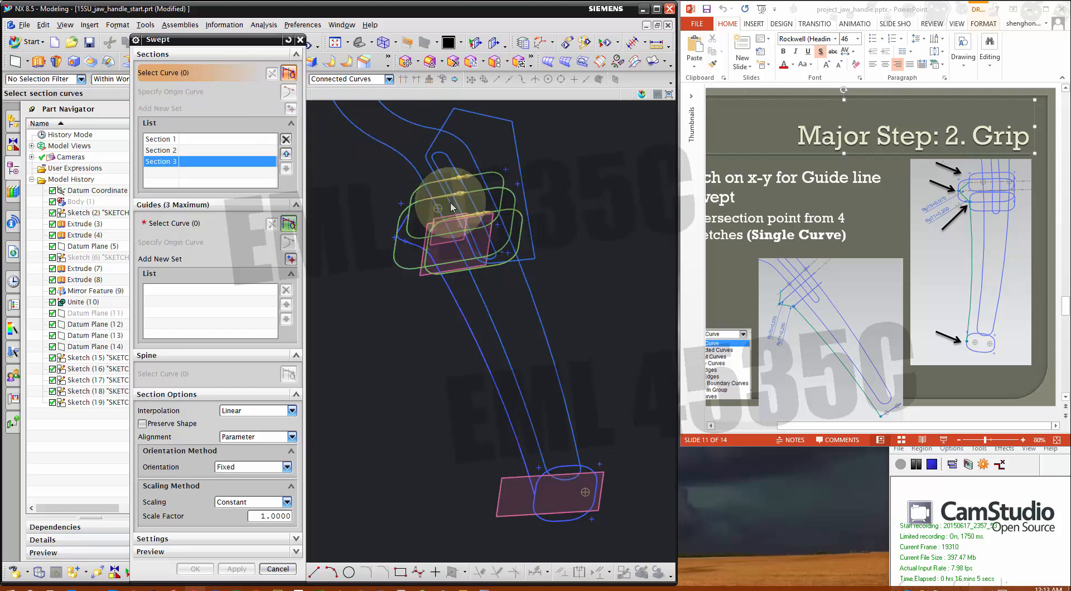
scroll(574, 530, up, 5)
scroll(418, 151, up, 4)
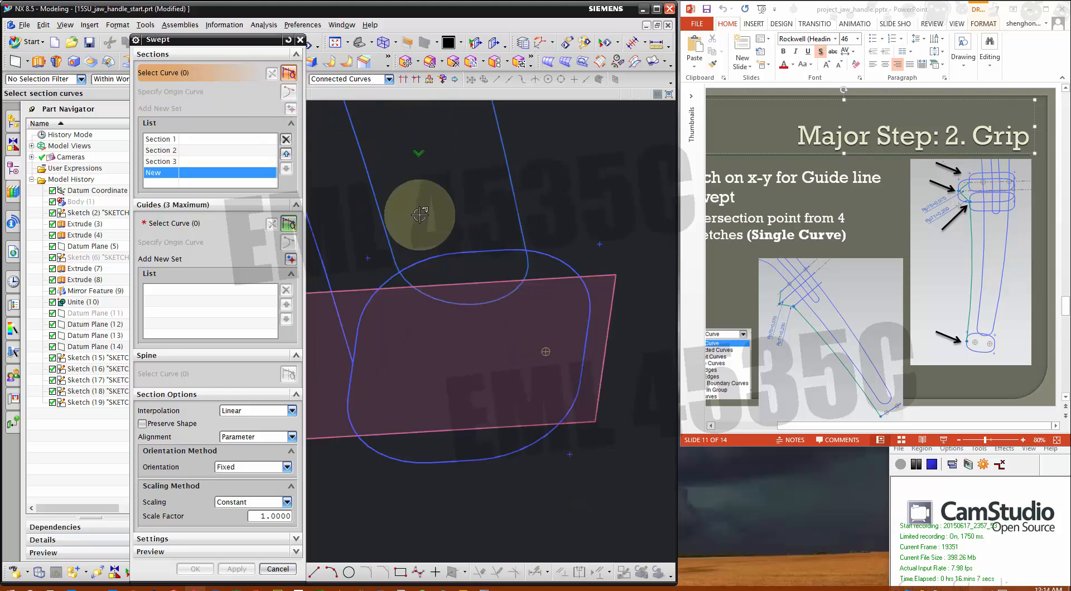
click(469, 251)
scroll(597, 446, down, 3)
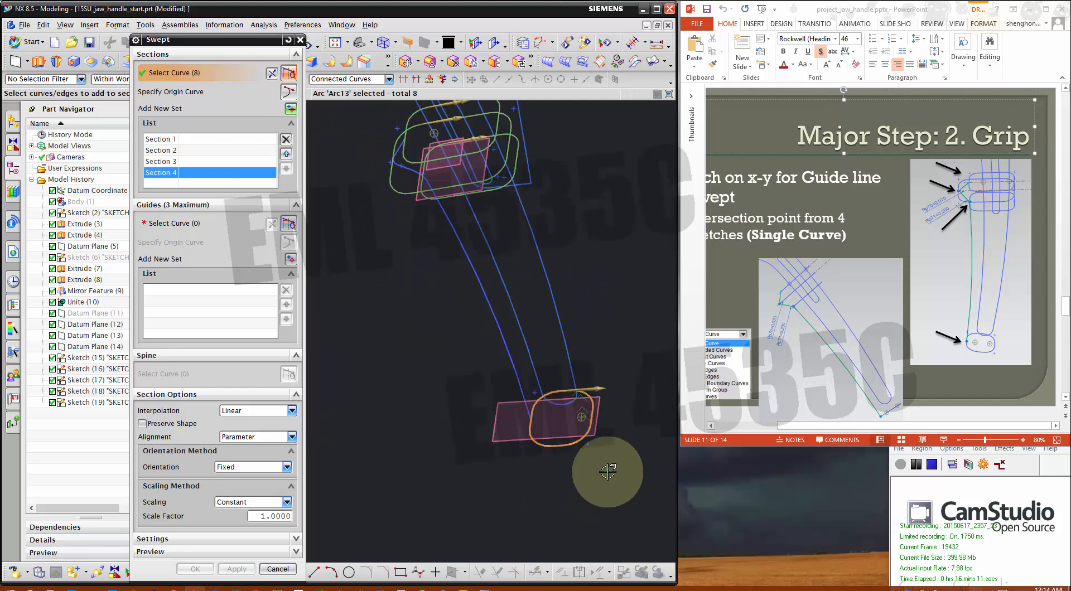
scroll(530, 318, down, 2)
scroll(474, 167, up, 2)
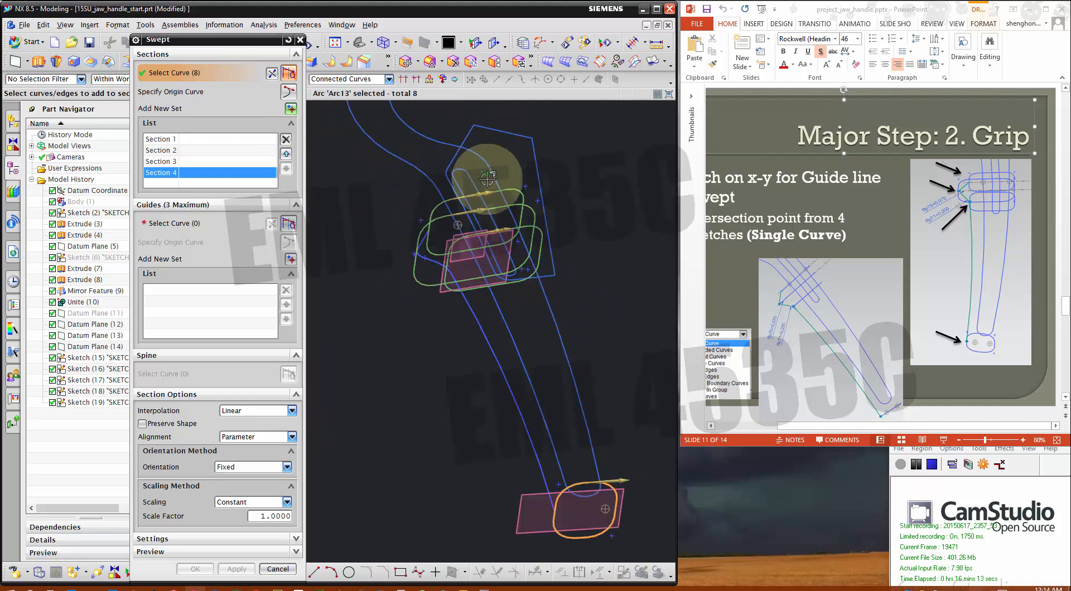
scroll(477, 167, down, 1)
Select the filleted x-y guide line chain as the sweep's first guide.
click(219, 225)
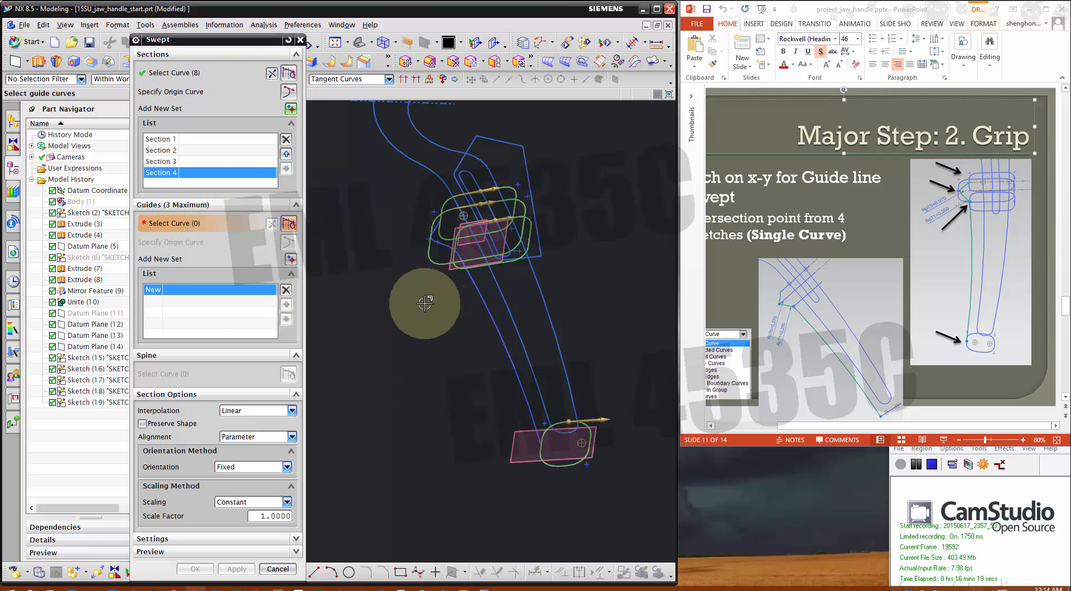
click(534, 419)
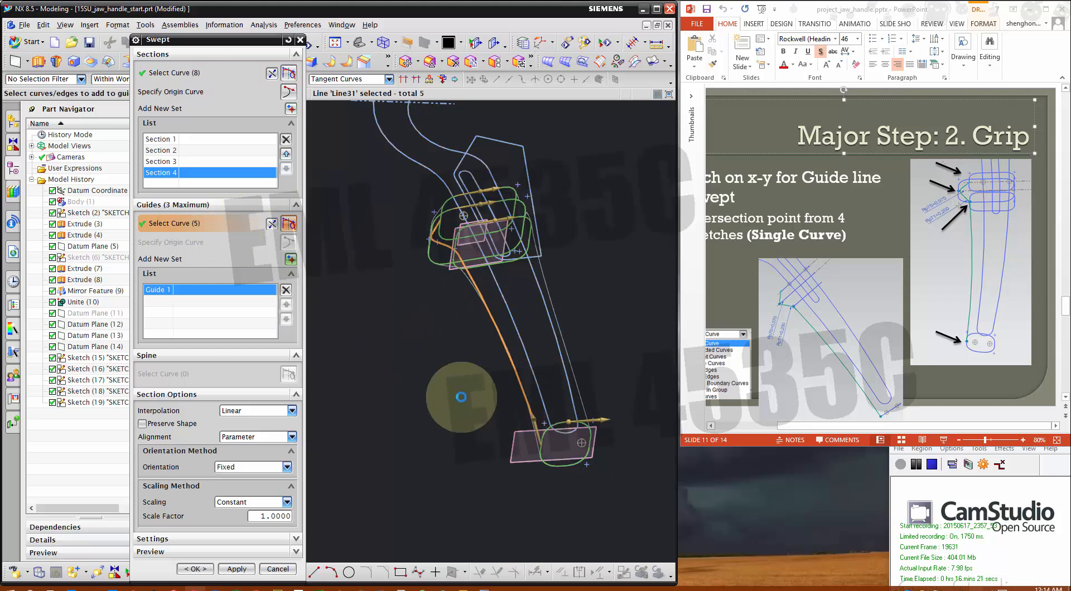
right_drag(412, 340, 413, 338)
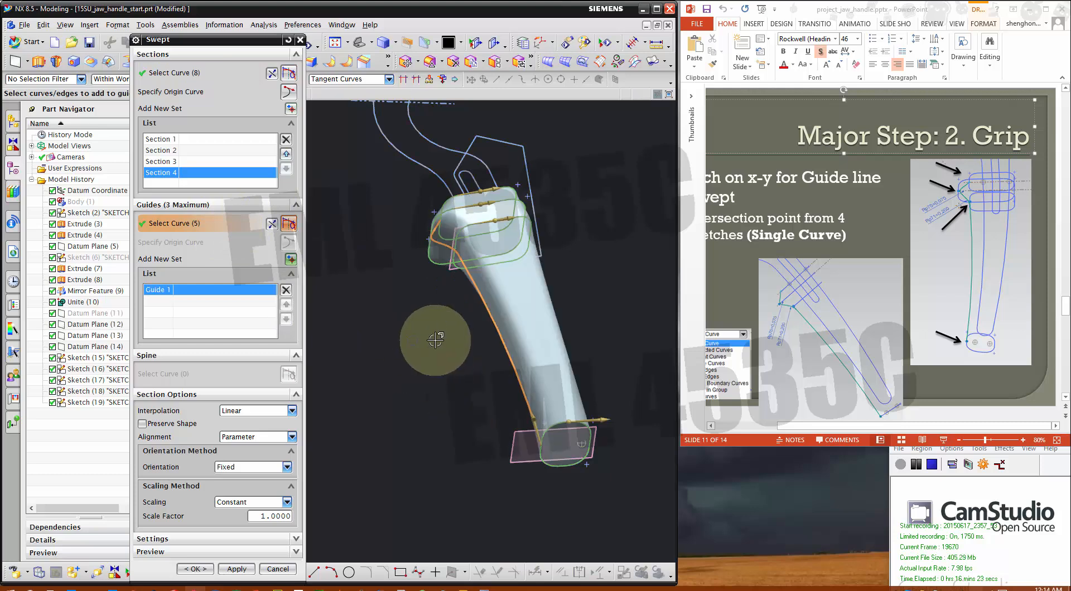
Add a second guide to the sweep, picking the handle sketch's long straight side line as a single curve.
mouse_move(404, 306)
middle_down()
mouse_move(379, 333)
mouse_move(405, 330)
middle_up()
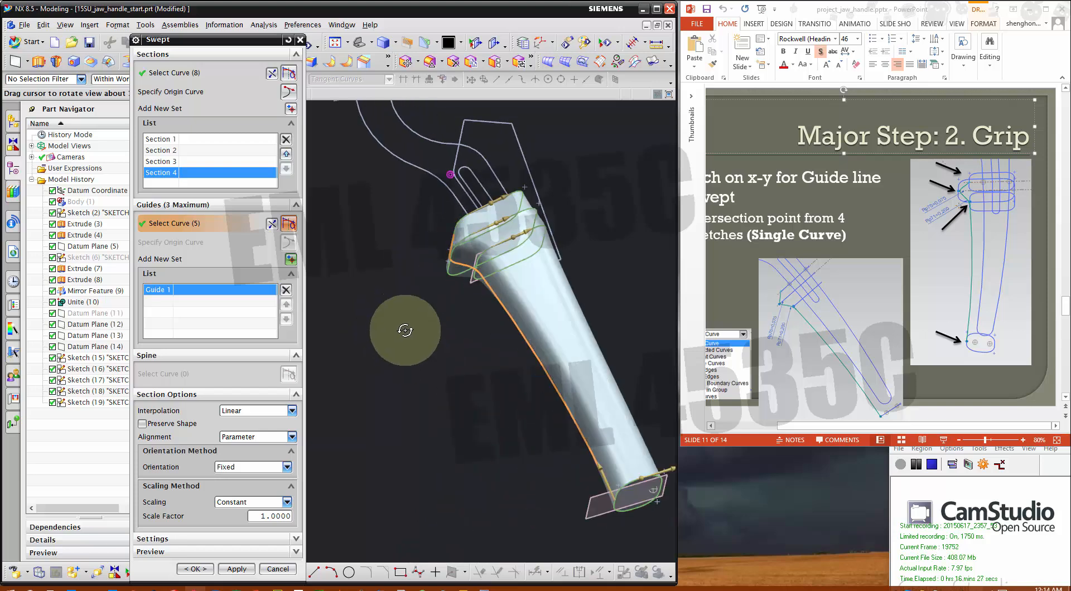
right_drag(386, 330, 384, 329)
scroll(348, 277, down, 2)
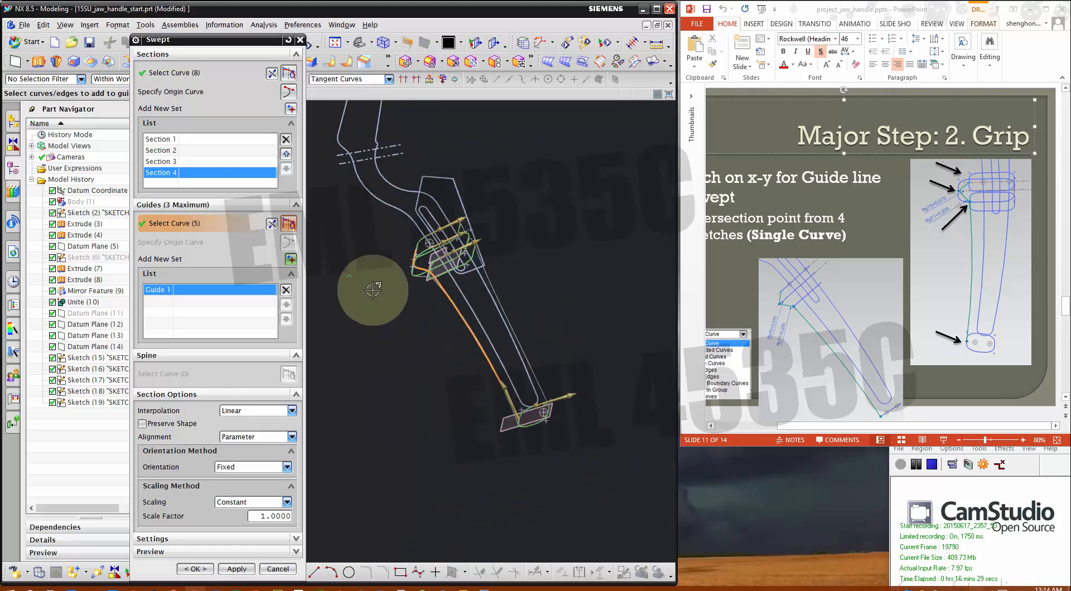
scroll(574, 350, up, 2)
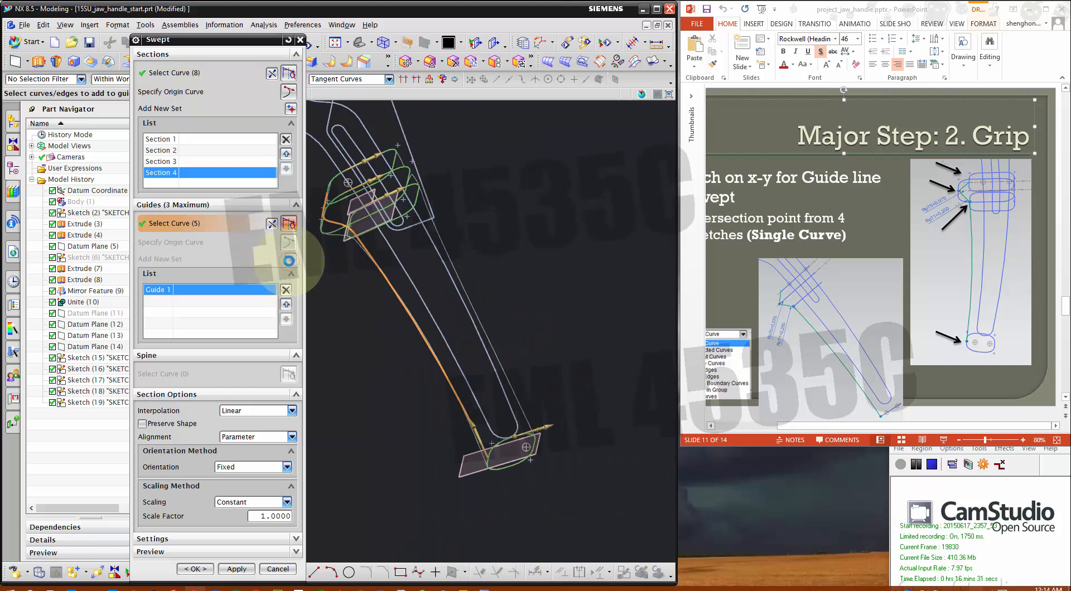
click(288, 260)
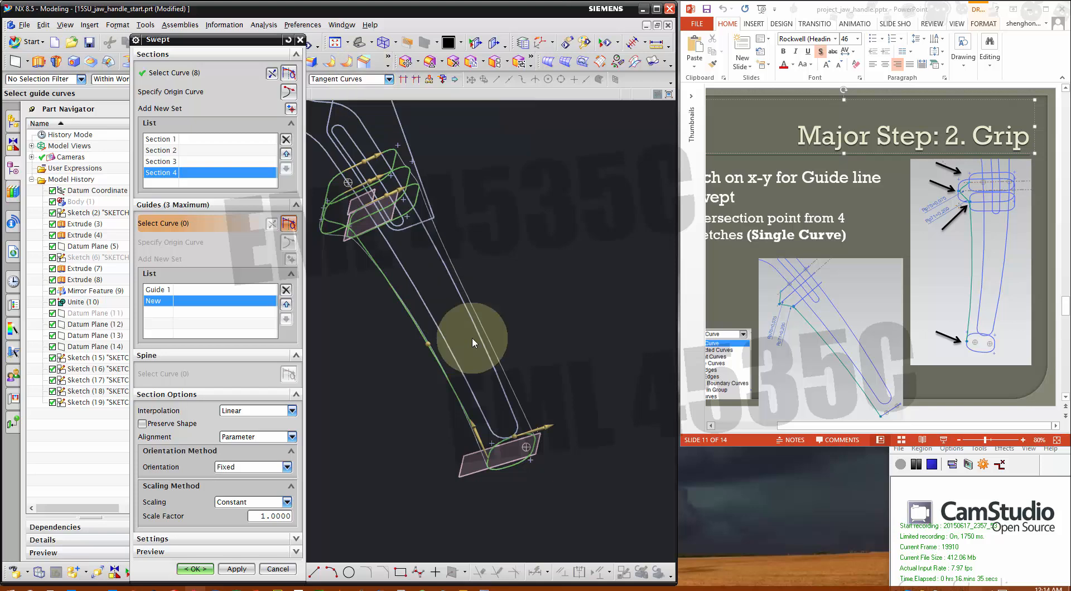
scroll(588, 464, down, 2)
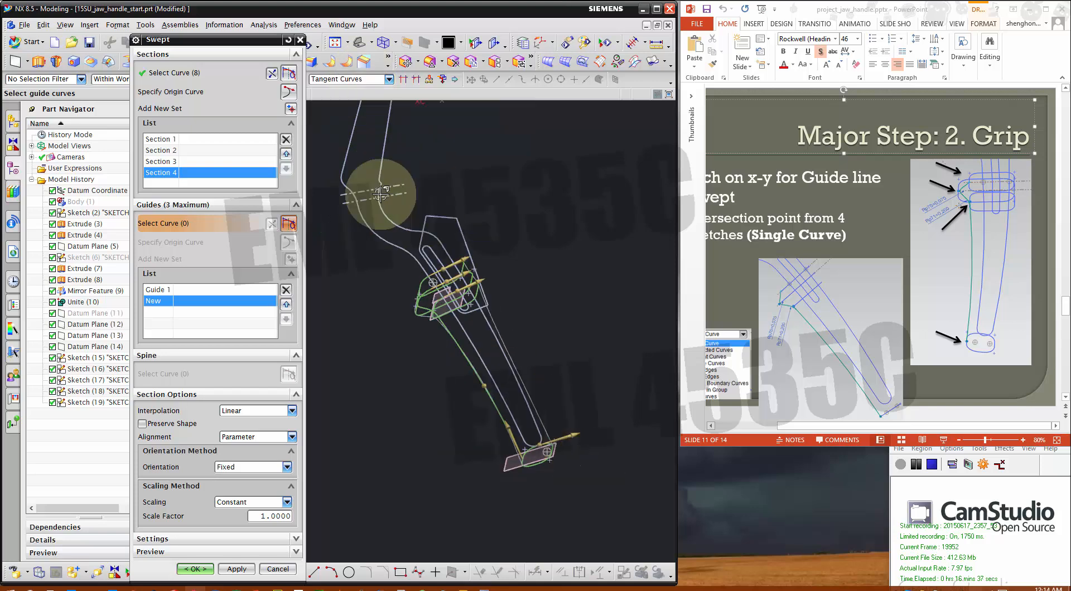
scroll(514, 402, down, 2)
scroll(544, 400, up, 2)
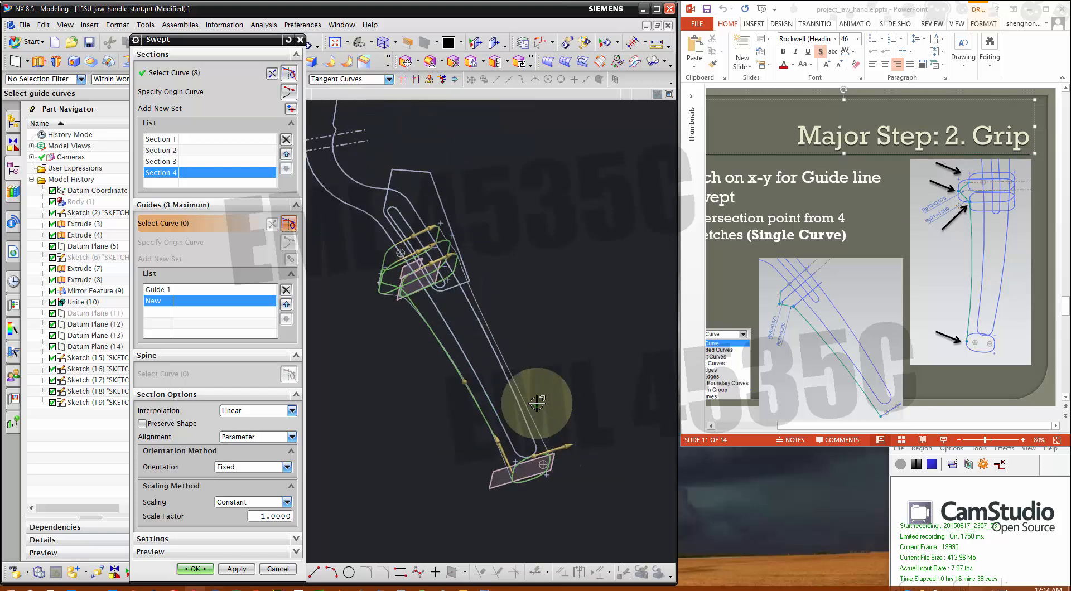
click(368, 81)
click(359, 89)
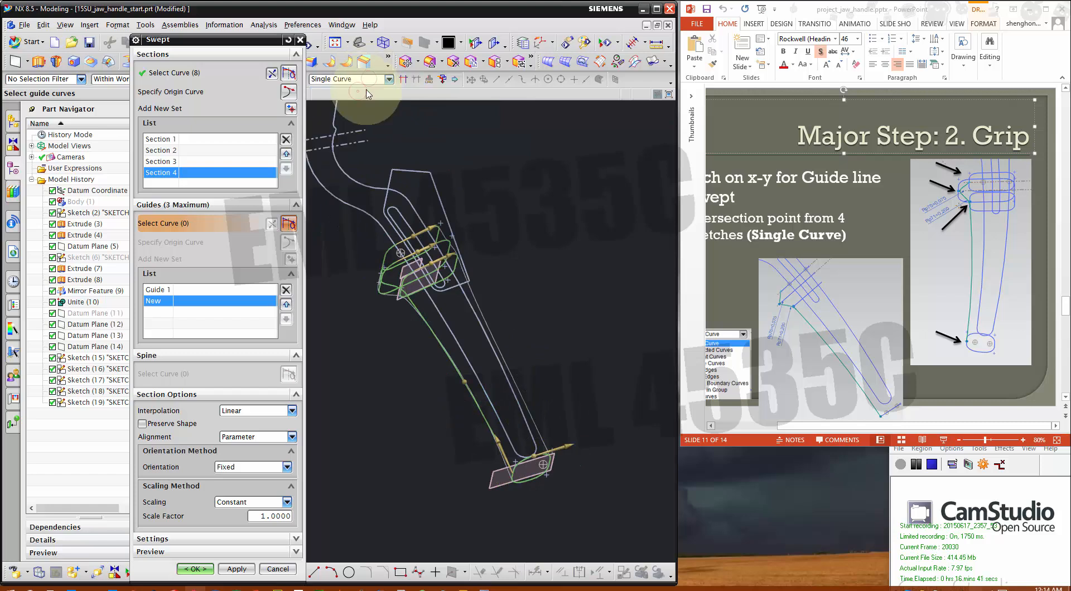
scroll(521, 306, up, 2)
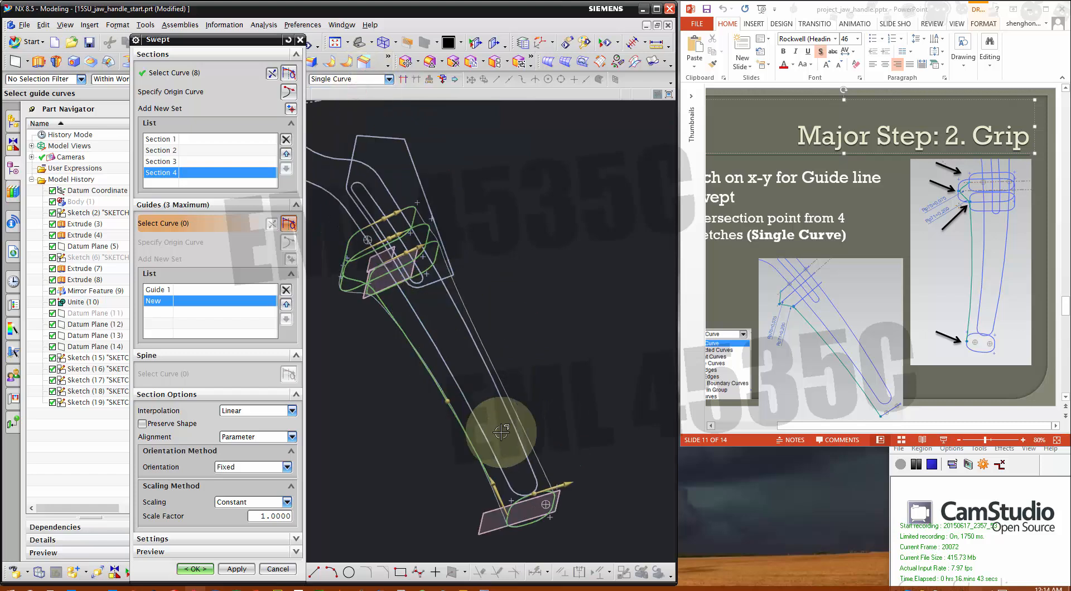
click(518, 439)
Shade the model and examine the swept preview around the three closely spaced sections at the grip's wide end.
middle_drag(545, 320, 557, 348)
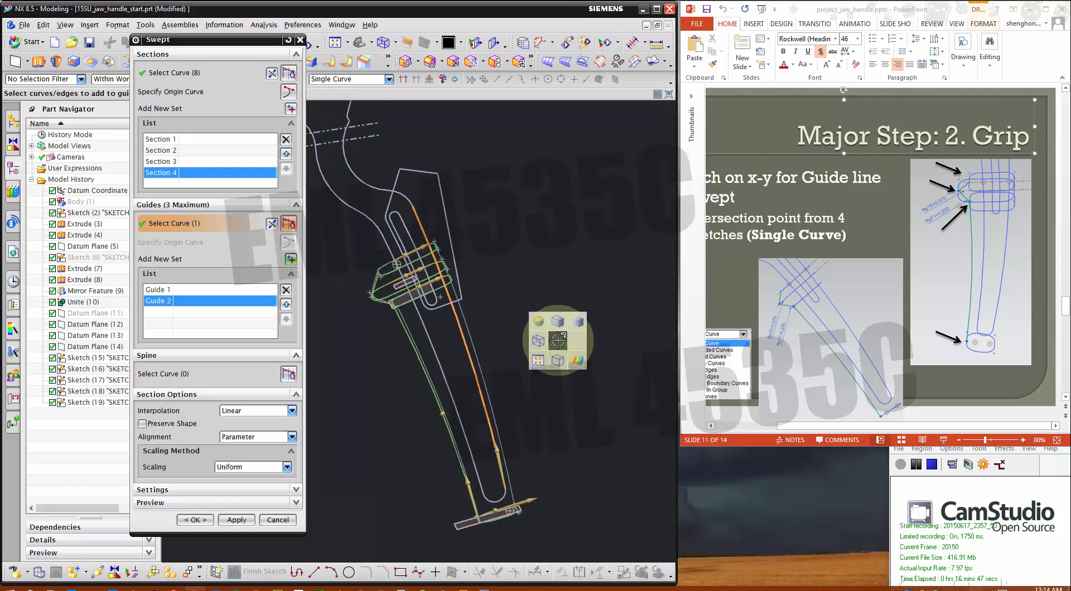
click(560, 322)
mouse_move(562, 319)
middle_down()
mouse_move(540, 312)
mouse_move(500, 191)
mouse_move(547, 275)
mouse_move(529, 253)
mouse_move(496, 277)
middle_up()
scroll(497, 277, up, 2)
scroll(373, 235, up, 4)
scroll(377, 237, down, 2)
middle_drag(446, 237, 413, 219)
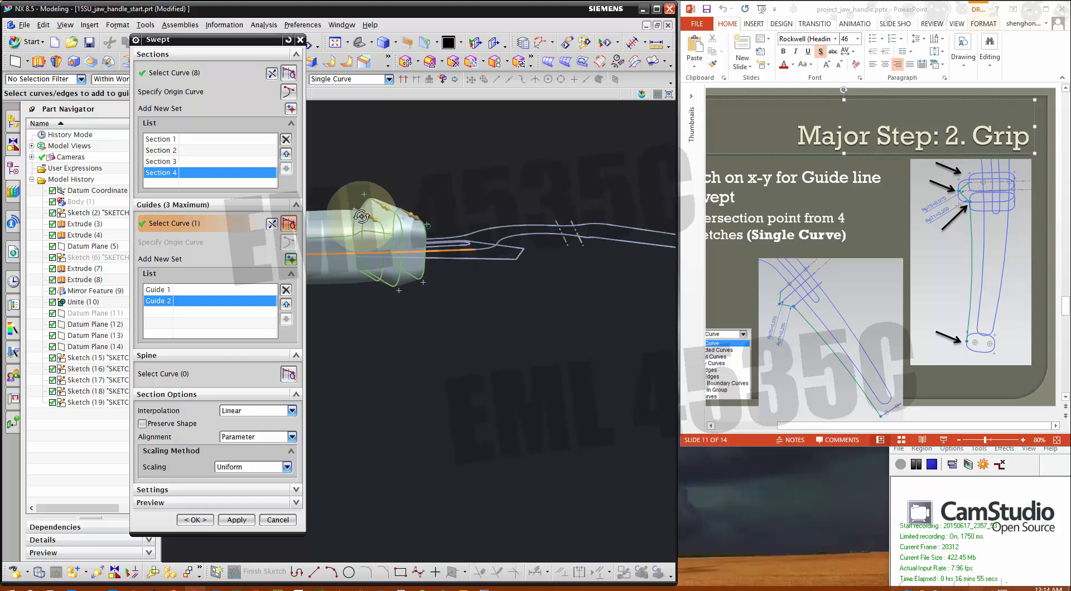
scroll(385, 215, up, 4)
middle_drag(561, 215, 435, 179)
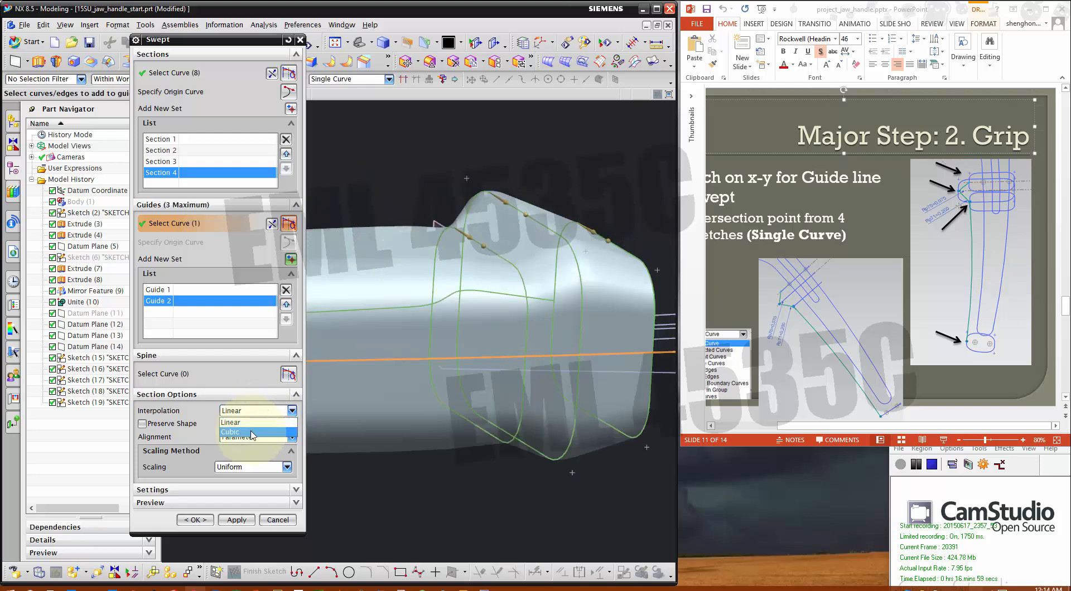
Set the sweep's section interpolation to Cubic and create the swept grip body.
click(252, 432)
scroll(499, 352, down, 5)
middle_drag(541, 386, 507, 366)
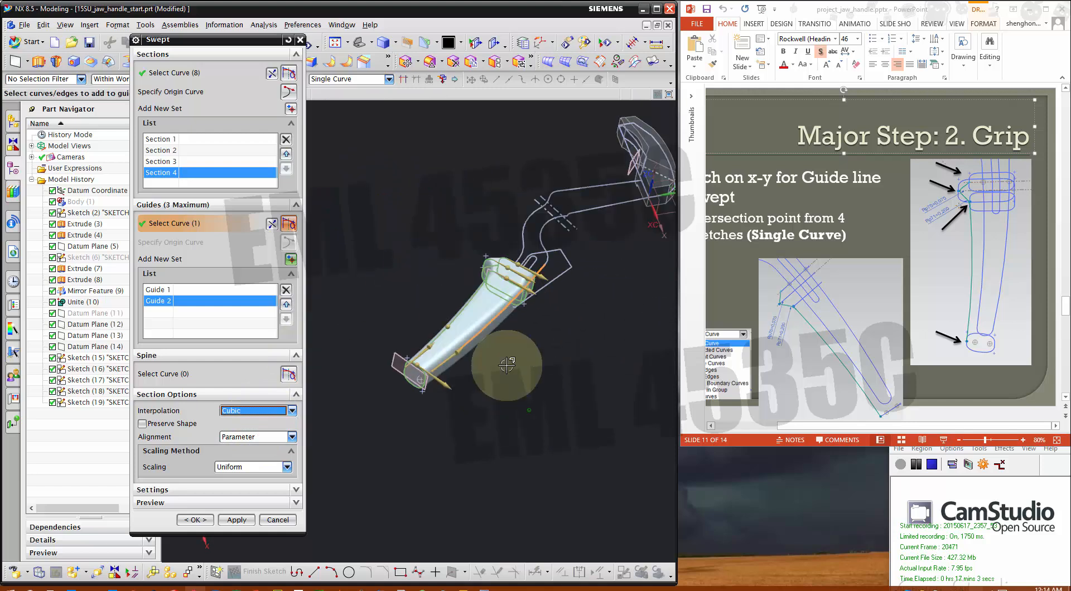
scroll(507, 365, up, 3)
click(196, 521)
mouse_move(478, 480)
middle_down()
mouse_move(375, 476)
mouse_move(446, 447)
mouse_move(454, 555)
mouse_move(394, 534)
mouse_move(490, 514)
mouse_move(493, 476)
middle_up()
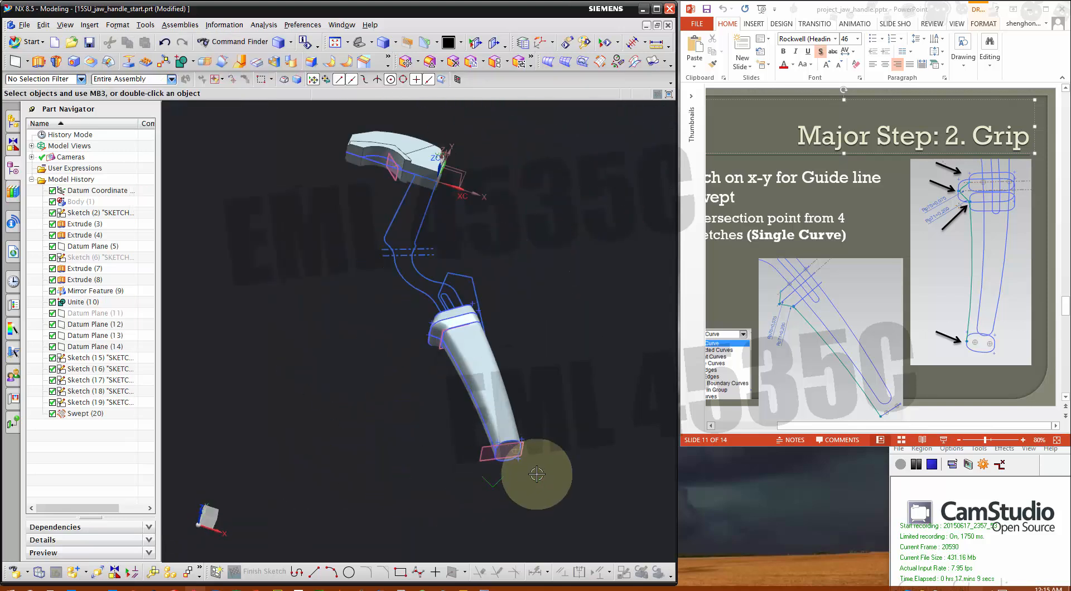
Switch to PowerPoint and read the slides on sweeping the grip, subtracting the handle and making the chamber.
scroll(723, 273, down, 1)
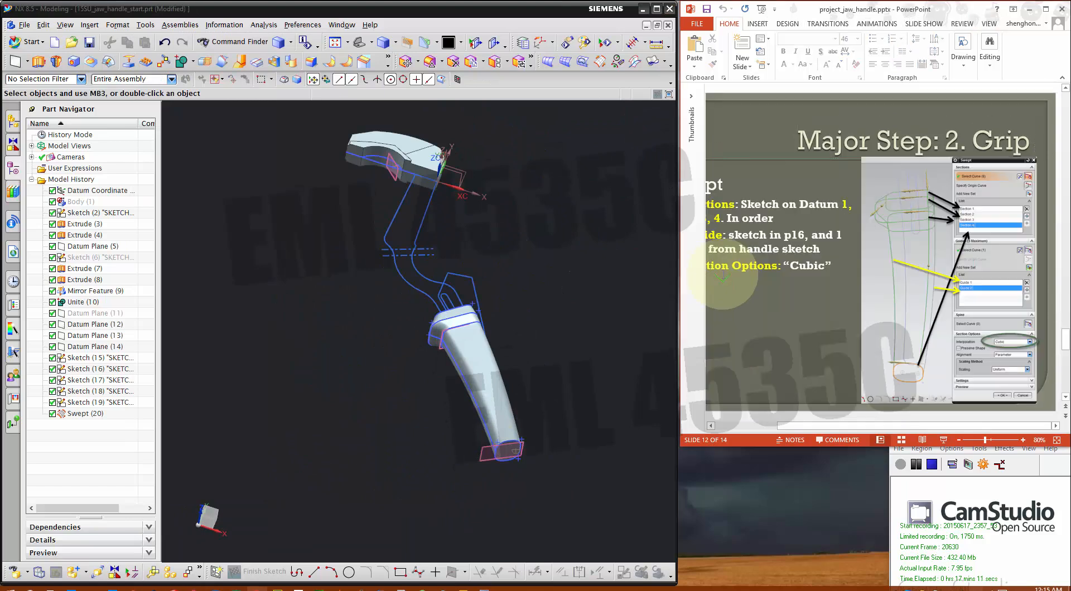
scroll(723, 274, down, 1)
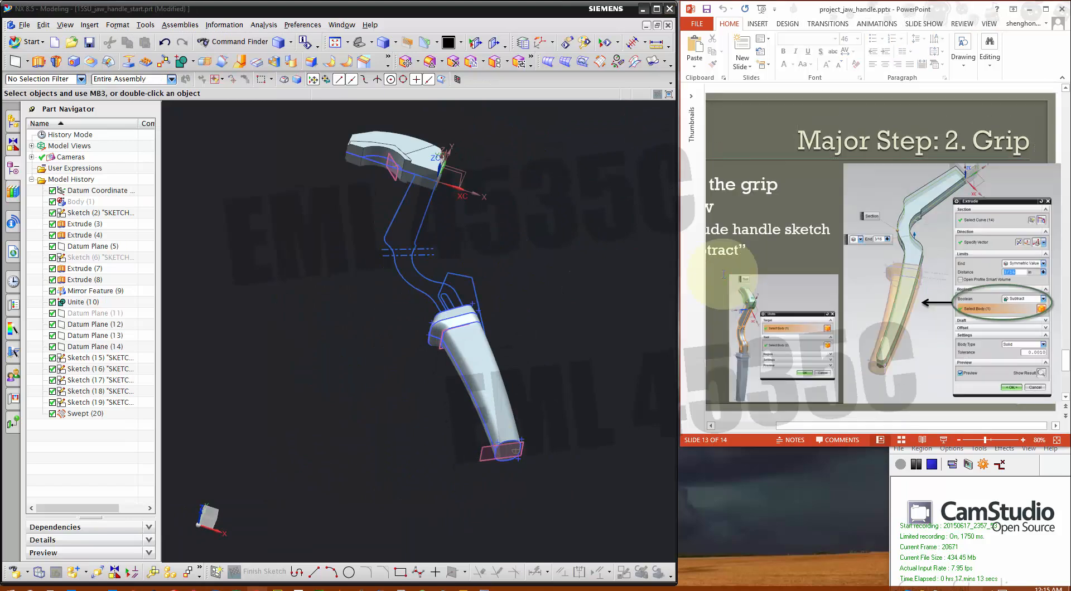
scroll(724, 274, down, 1)
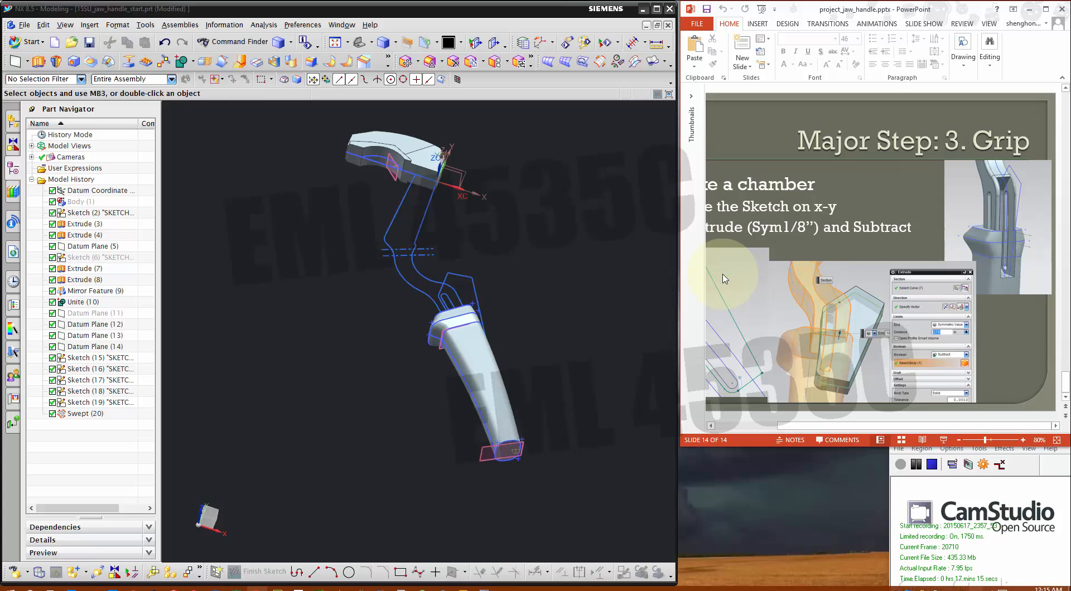
Show Body (1) and inspect where it enters the swept grip, bringing back slide 13 for reference.
right_click(80, 204)
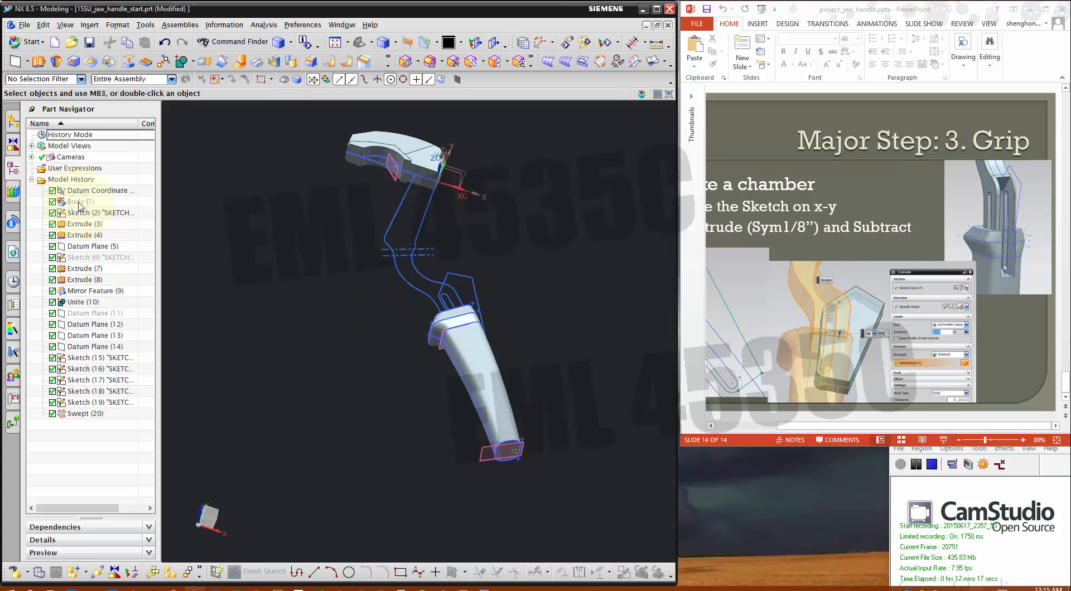
click(84, 208)
middle_drag(538, 355, 512, 437)
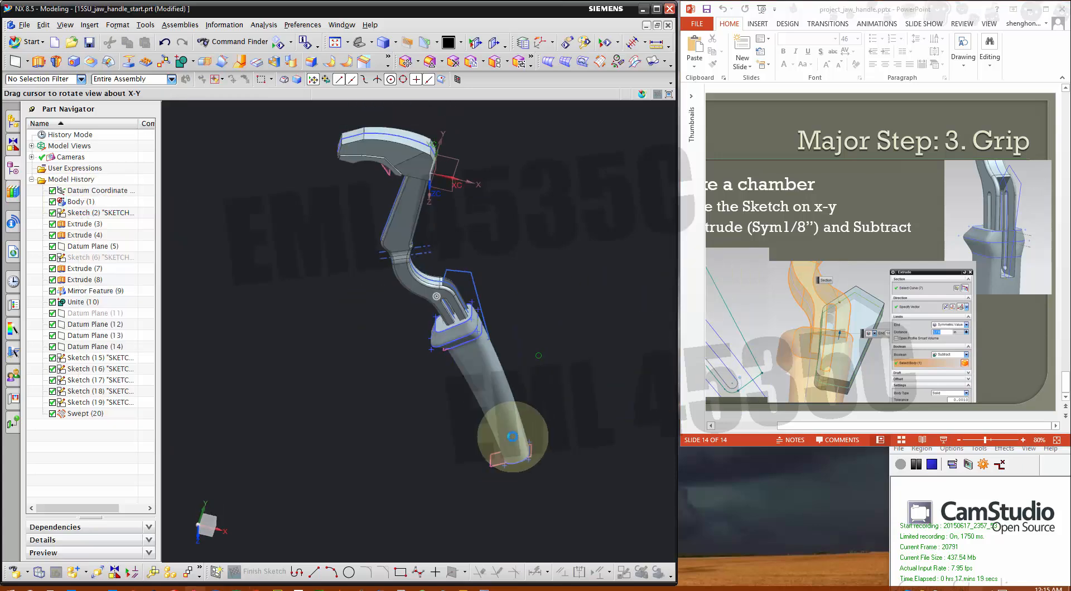
scroll(492, 310, down, 5)
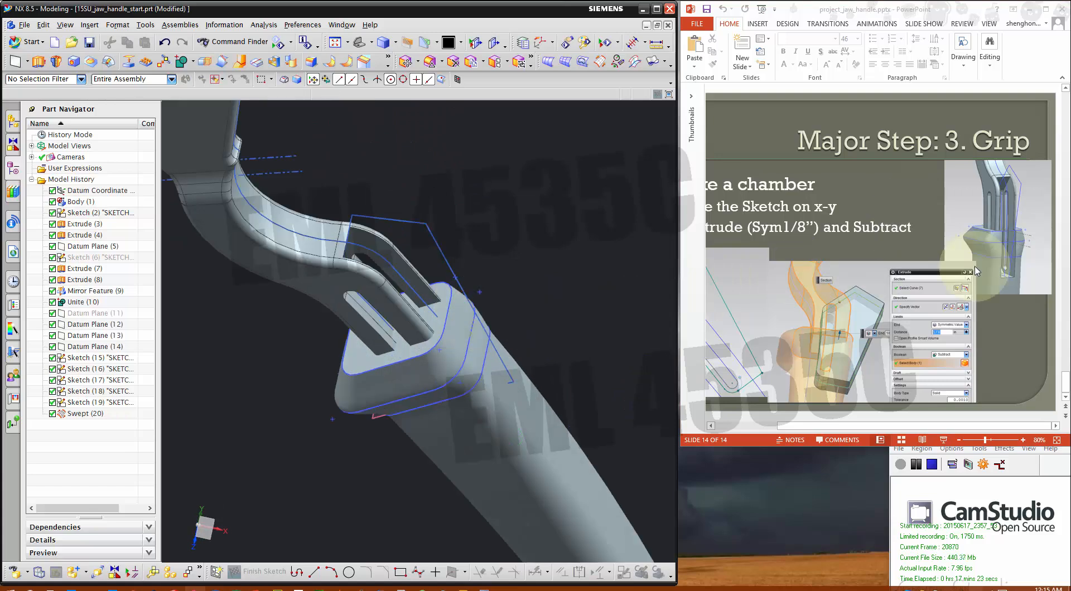
click(1015, 365)
scroll(1015, 366, up, 1)
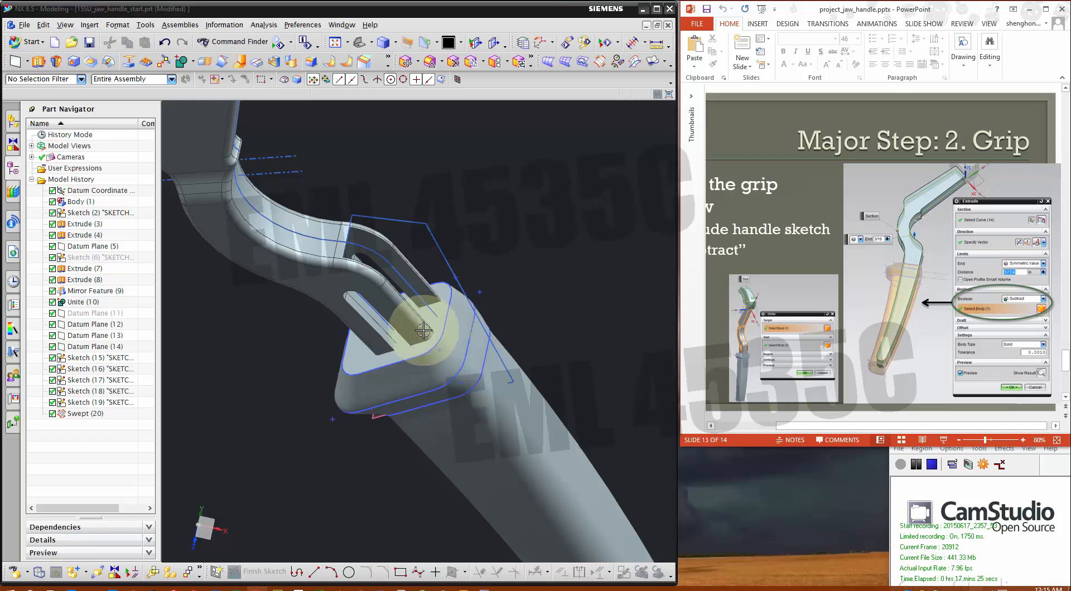
middle_drag(416, 339, 335, 341)
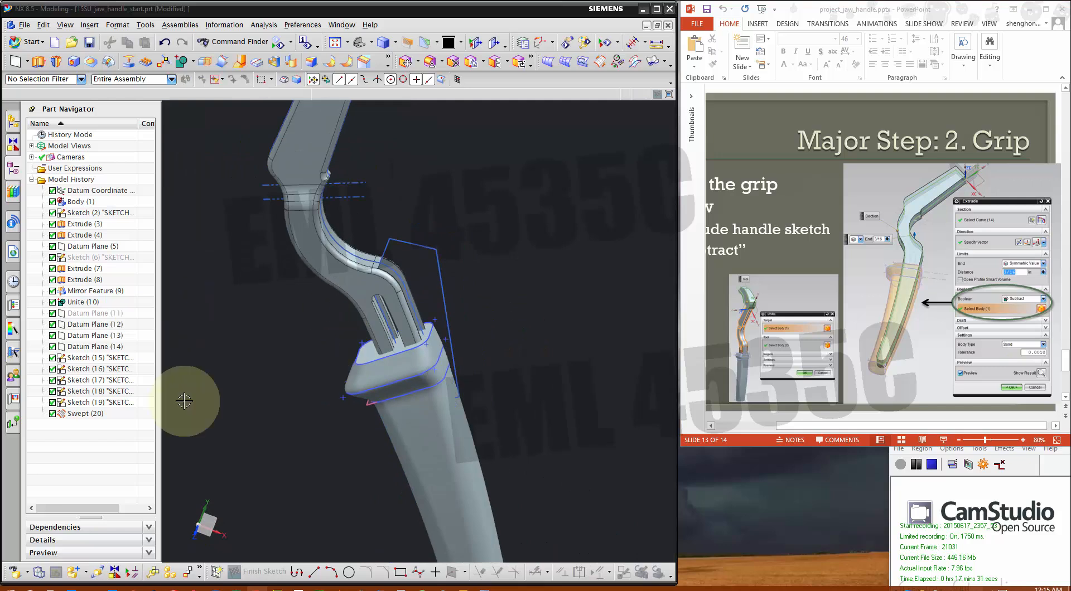
Start an Extrude, hide Body (1) and select the connected handle outline of the handle sketch as the section.
click(39, 63)
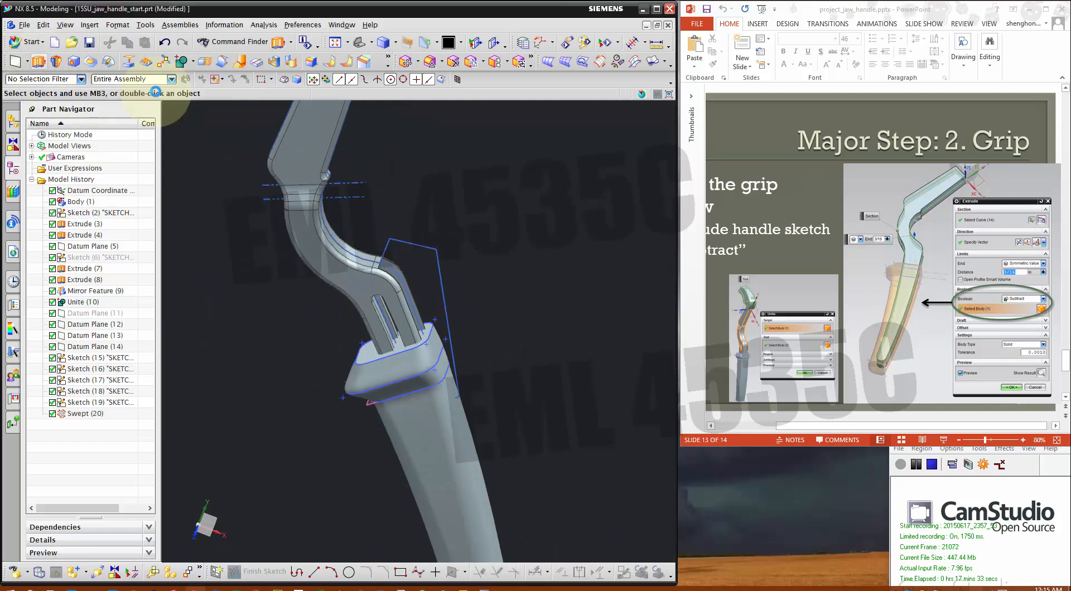
scroll(584, 259, down, 2)
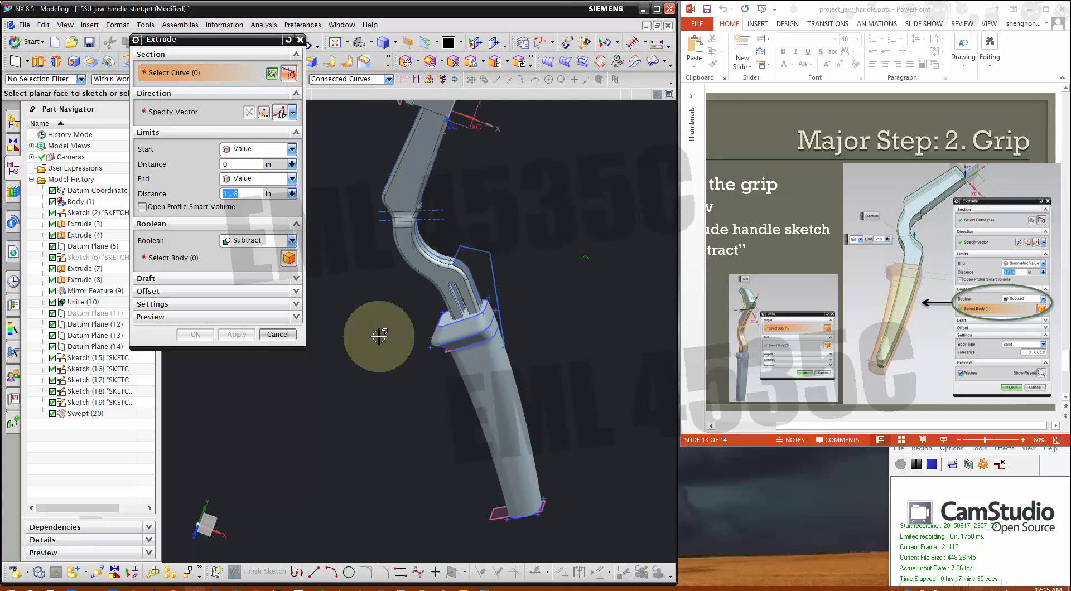
scroll(497, 266, up, 3)
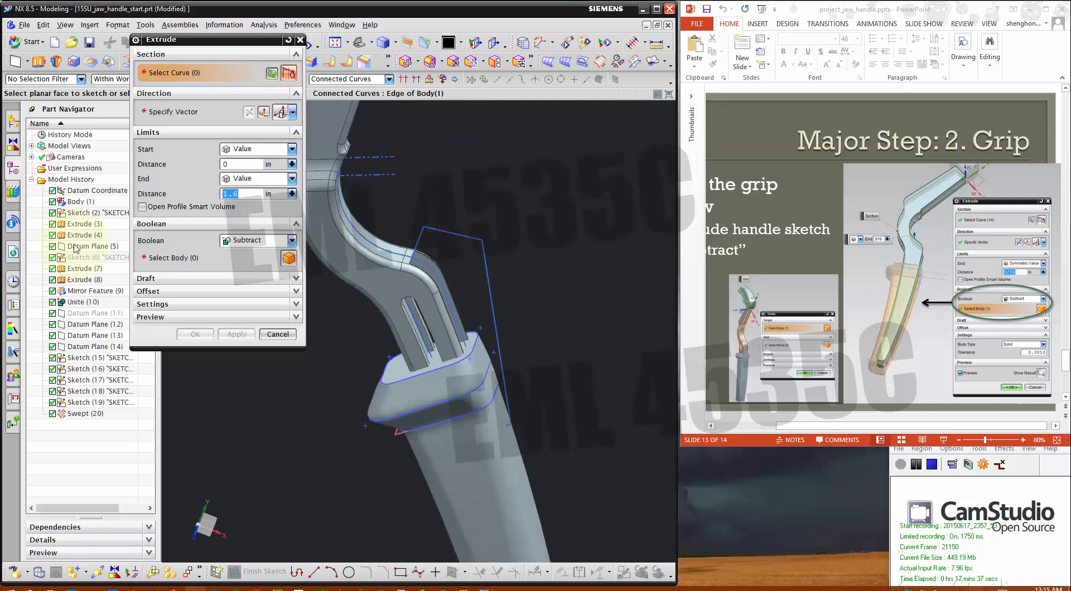
click(85, 208)
mouse_move(413, 250)
middle_down()
mouse_move(557, 313)
mouse_move(544, 342)
mouse_move(527, 244)
middle_up()
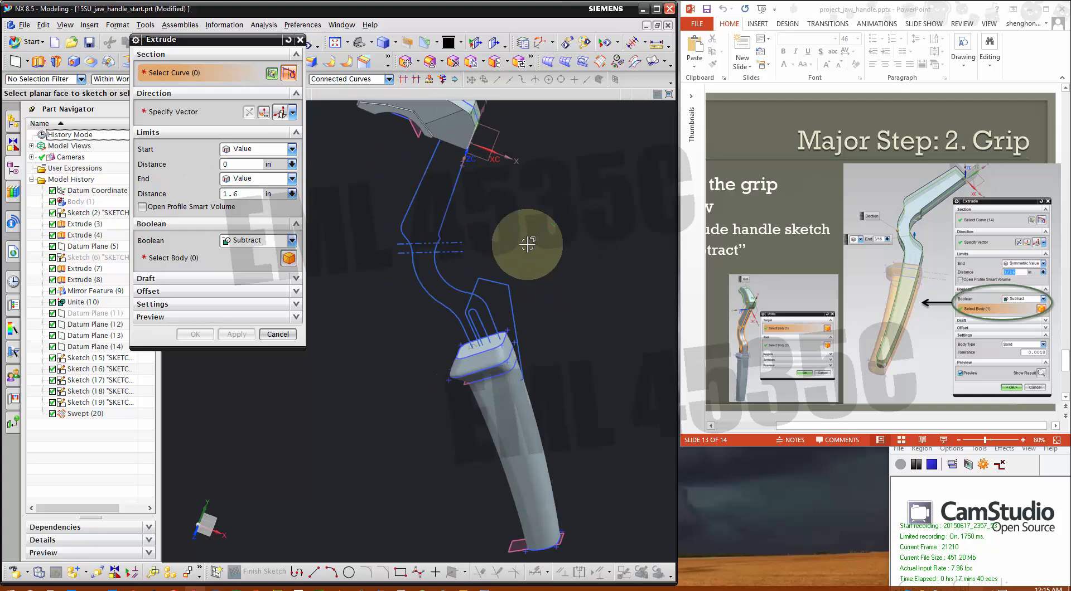
click(446, 285)
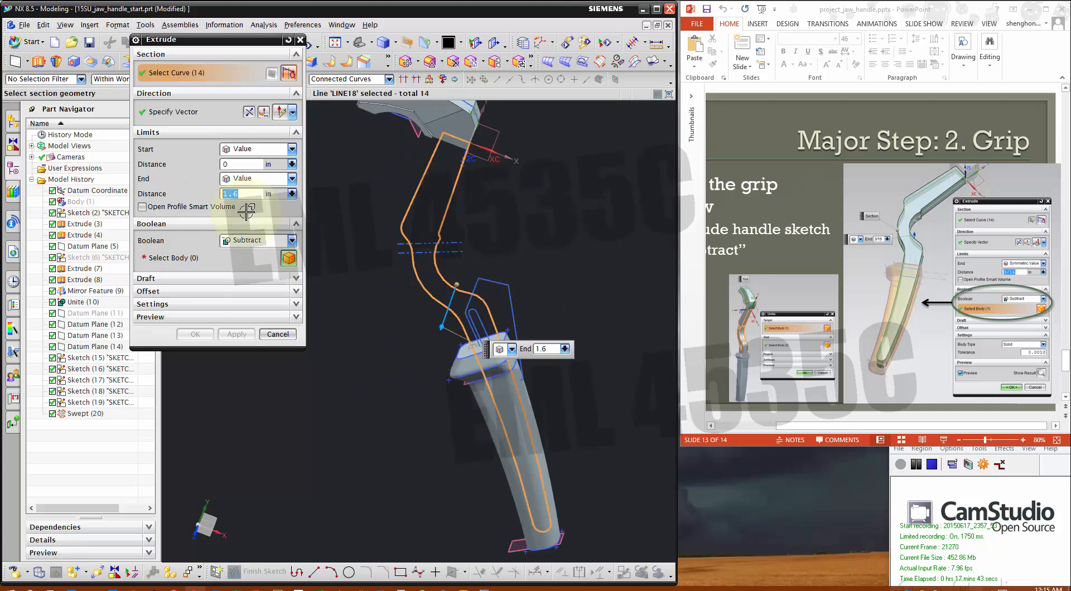
Extrude the handle outline with a symmetric value of 3/16 in and subtract it from the swept grip body.
click(242, 149)
click(245, 174)
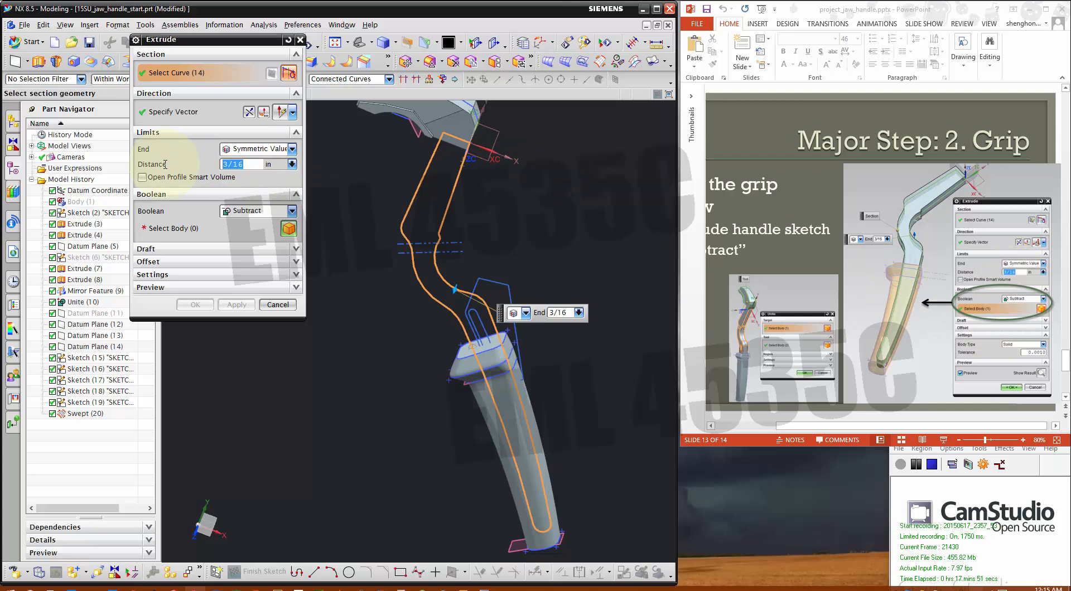
click(240, 229)
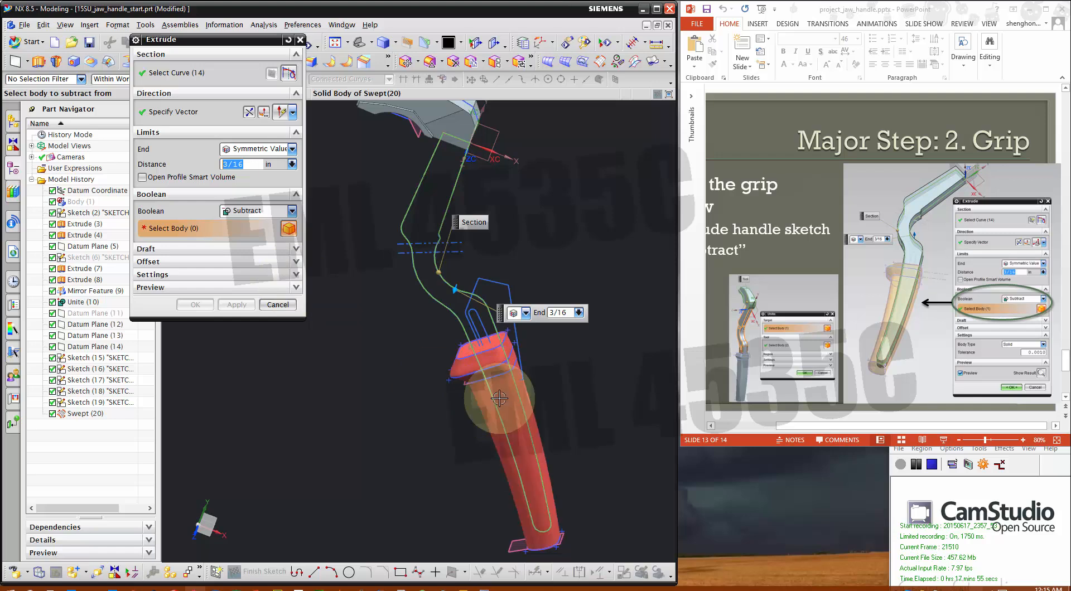
click(480, 446)
click(194, 306)
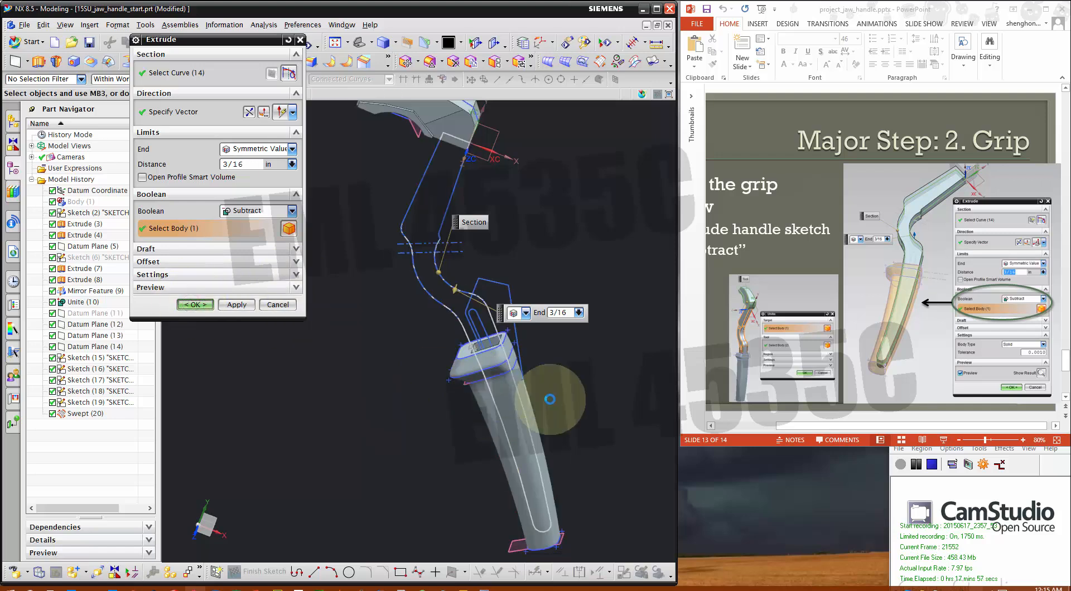
Show Body (1) again and examine how the handle sits in the grip's new pocket.
scroll(490, 347, up, 6)
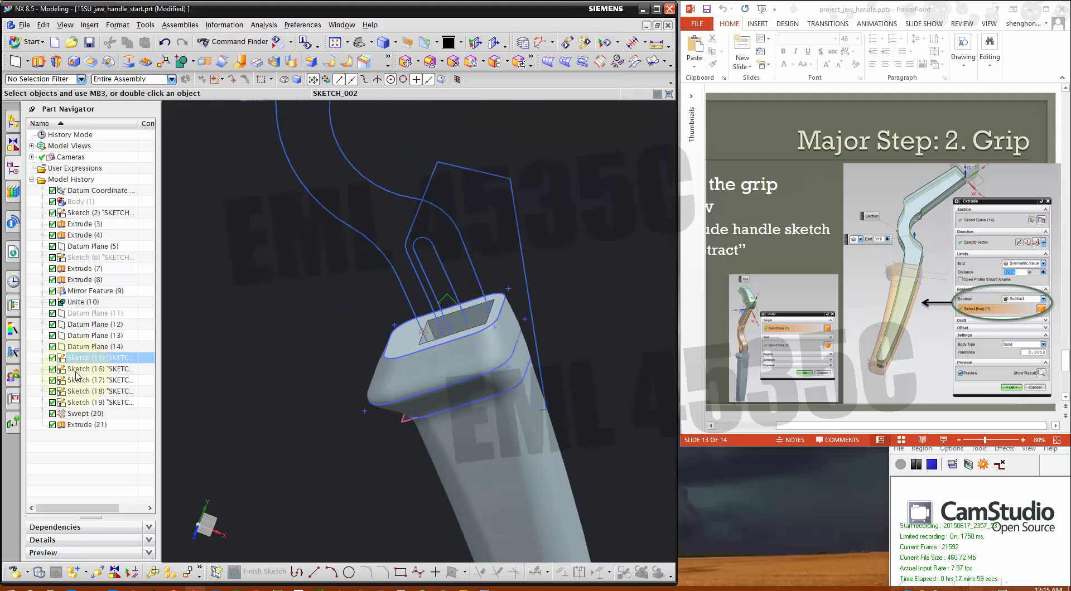
right_click(80, 203)
click(98, 214)
scroll(361, 269, up, 2)
middle_drag(297, 290, 338, 333)
scroll(373, 302, down, 4)
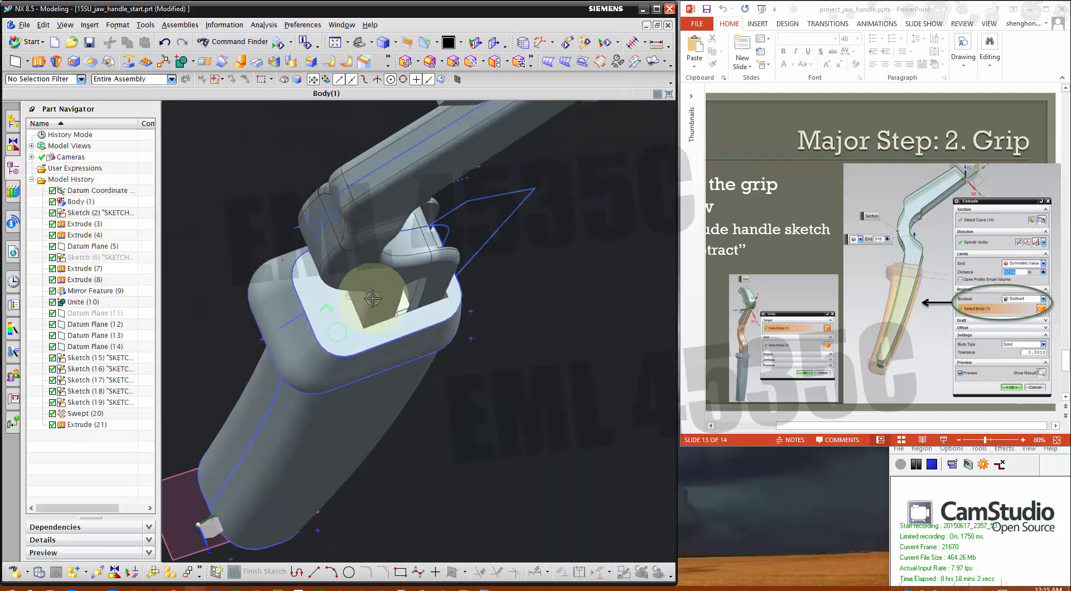
middle_drag(375, 290, 430, 248)
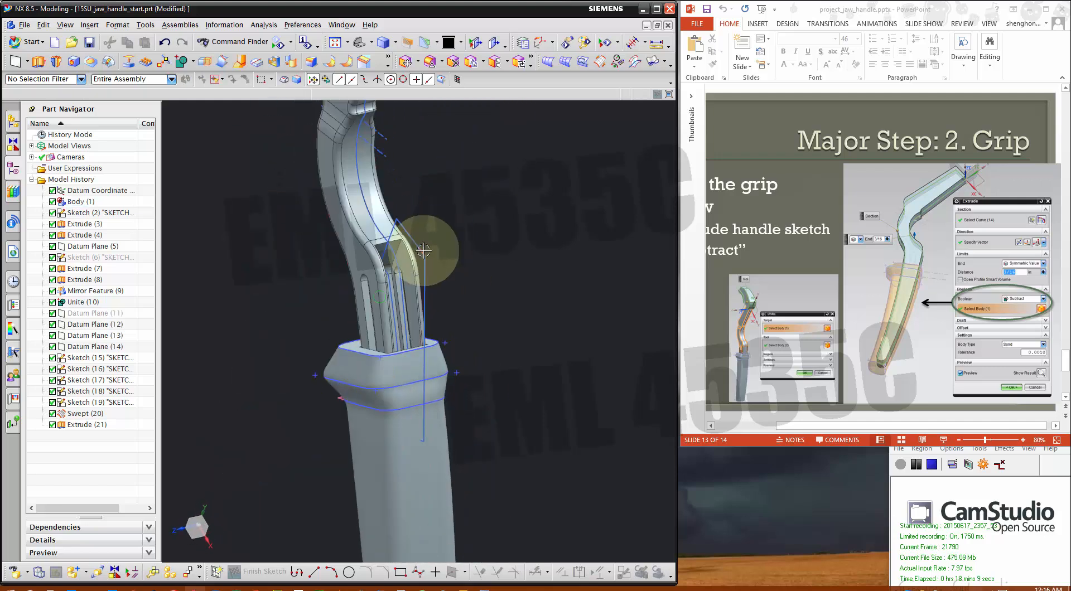
middle_drag(498, 318, 526, 385)
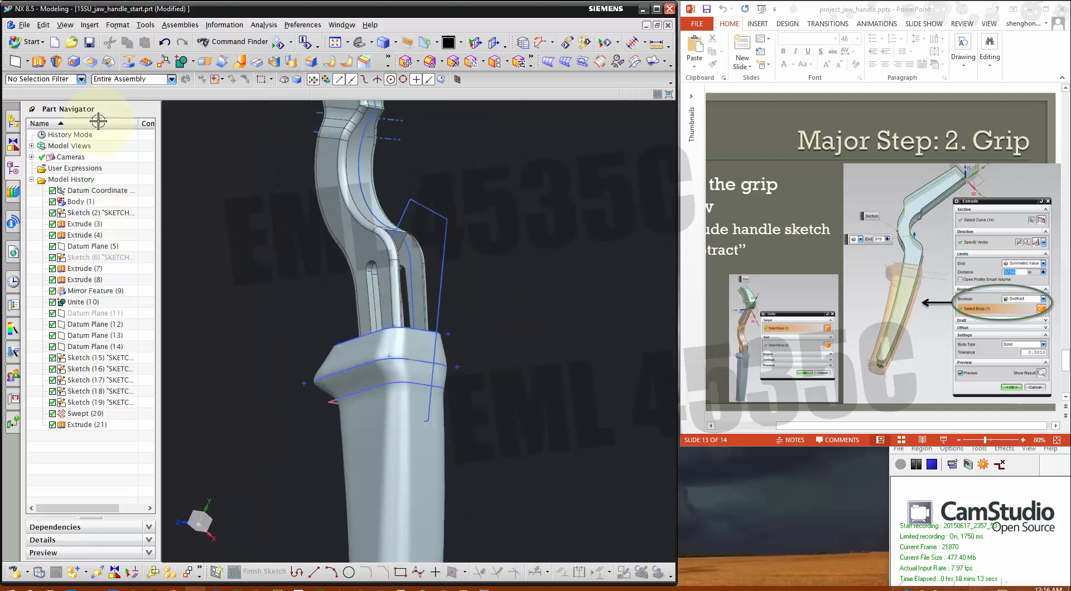
Start an Extrude with the connected chamber sketch outline as the section, and bring up slide 14 in PowerPoint for reference.
click(56, 63)
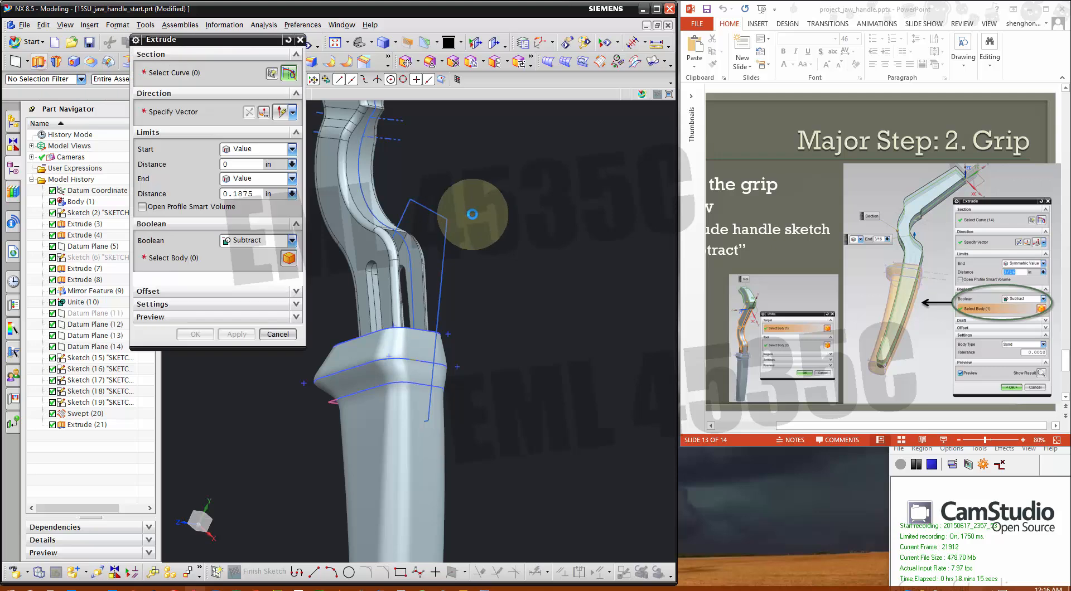
click(436, 211)
mouse_move(544, 277)
middle_down()
mouse_move(576, 305)
mouse_move(564, 269)
mouse_move(548, 297)
middle_up()
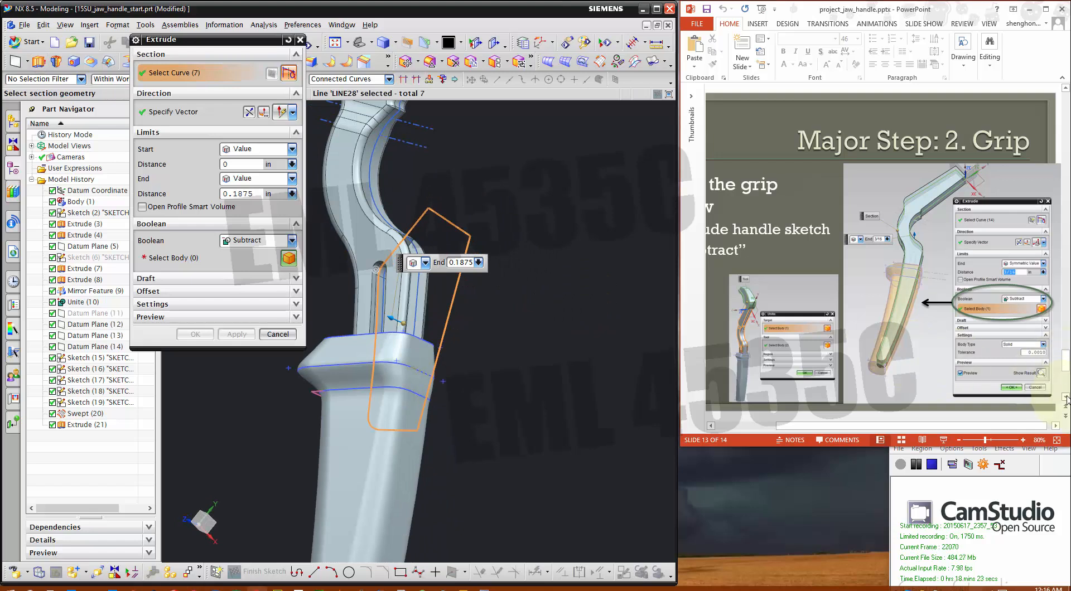
click(1066, 397)
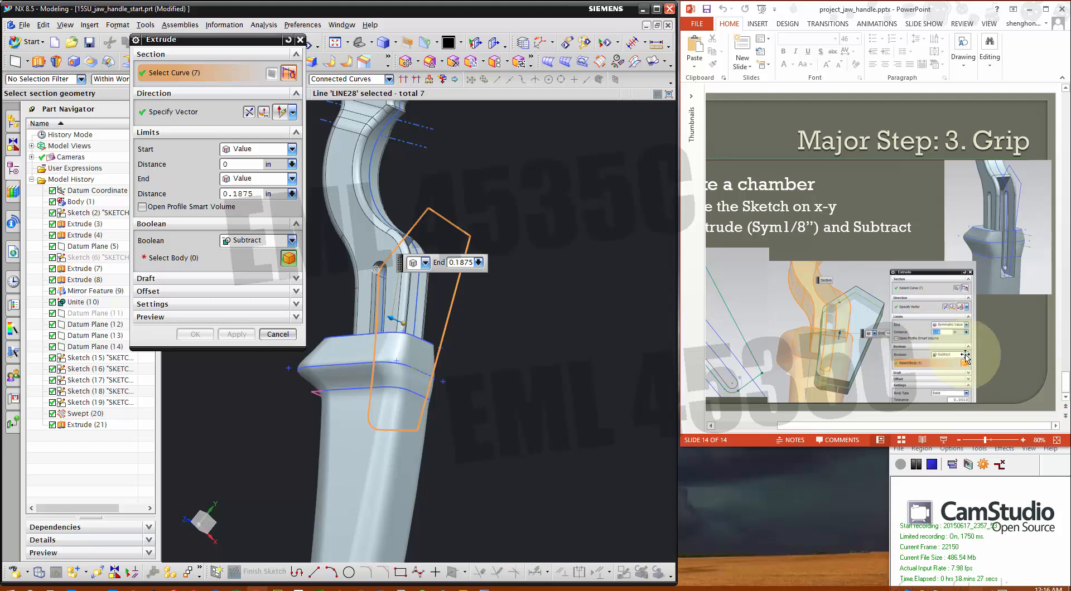
Extrude the chamber outline with a symmetric value of 1/8 in and subtract it from the grip body.
click(272, 149)
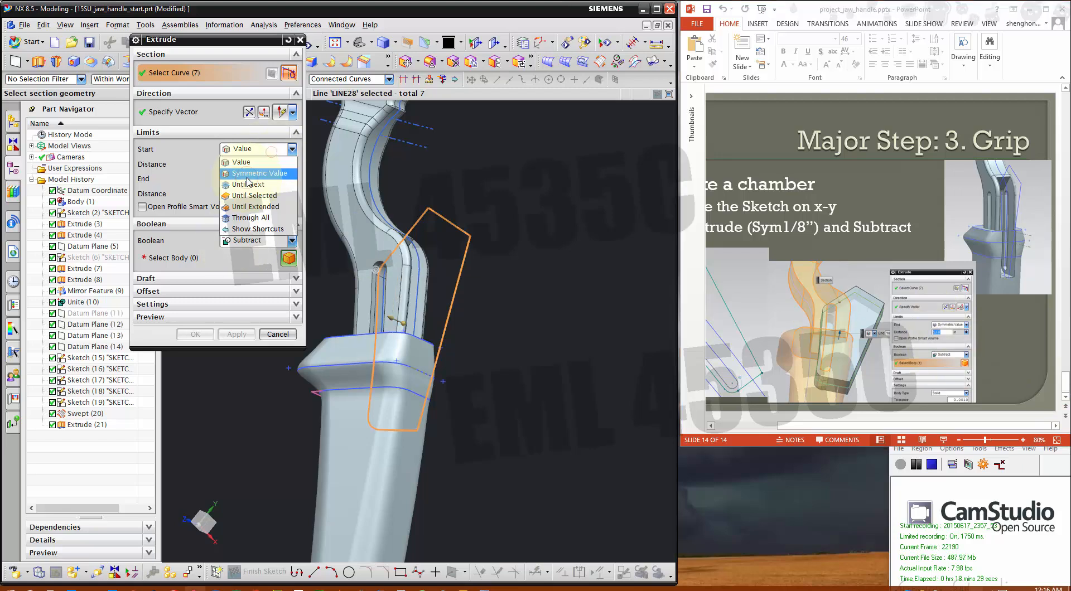
click(253, 173)
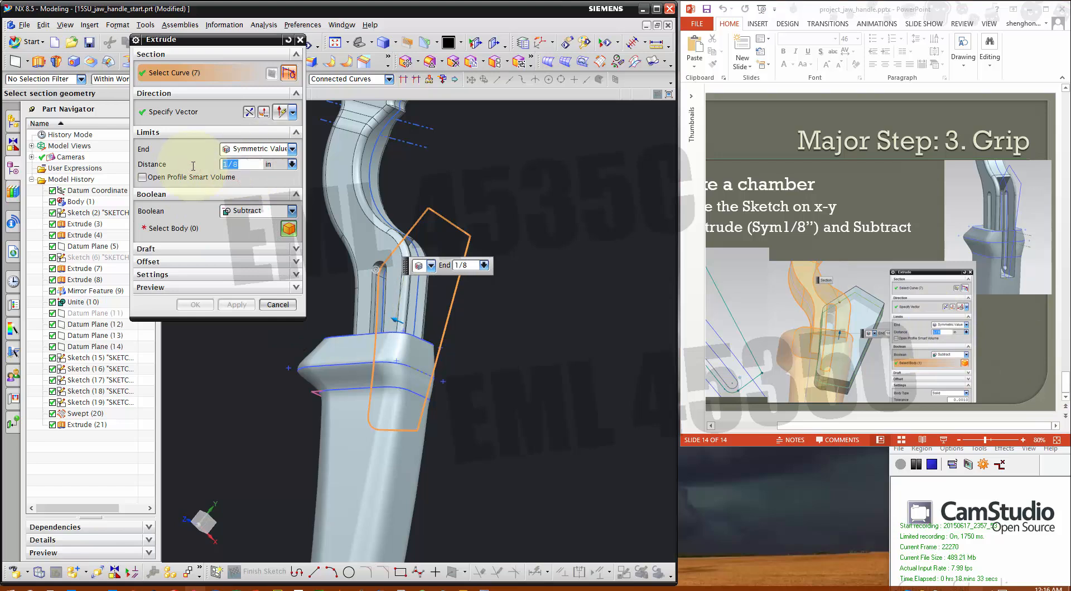
click(195, 230)
click(382, 463)
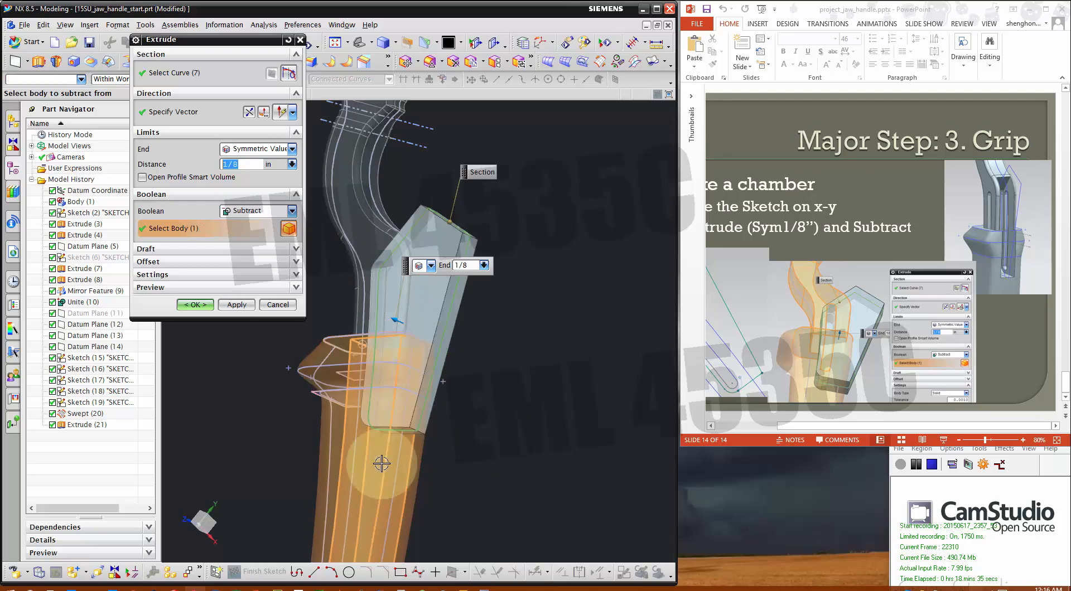
scroll(507, 354, down, 2)
click(195, 304)
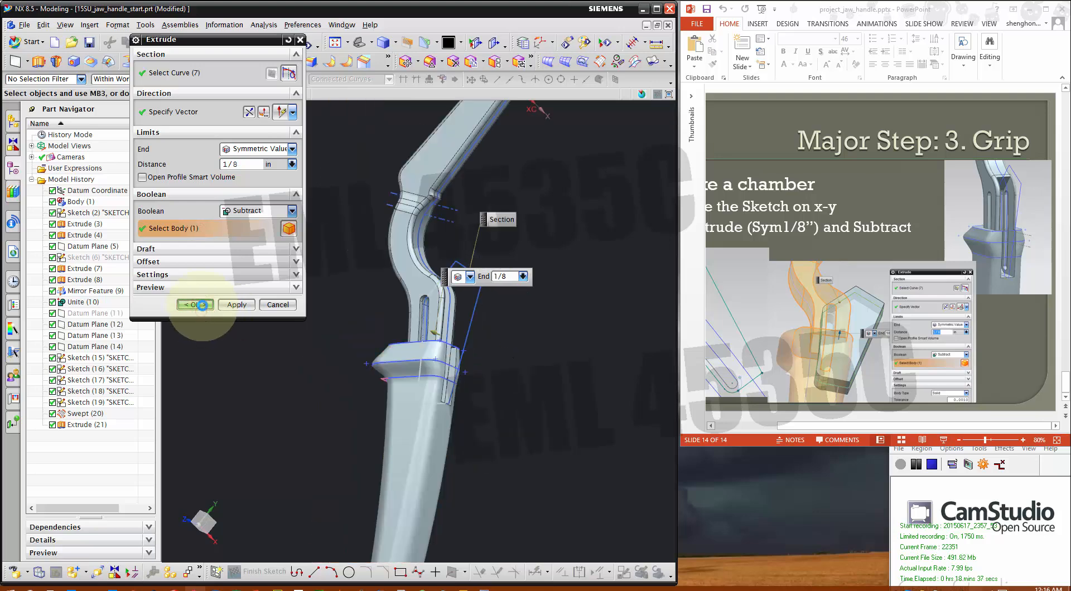
middle_drag(258, 378, 593, 304)
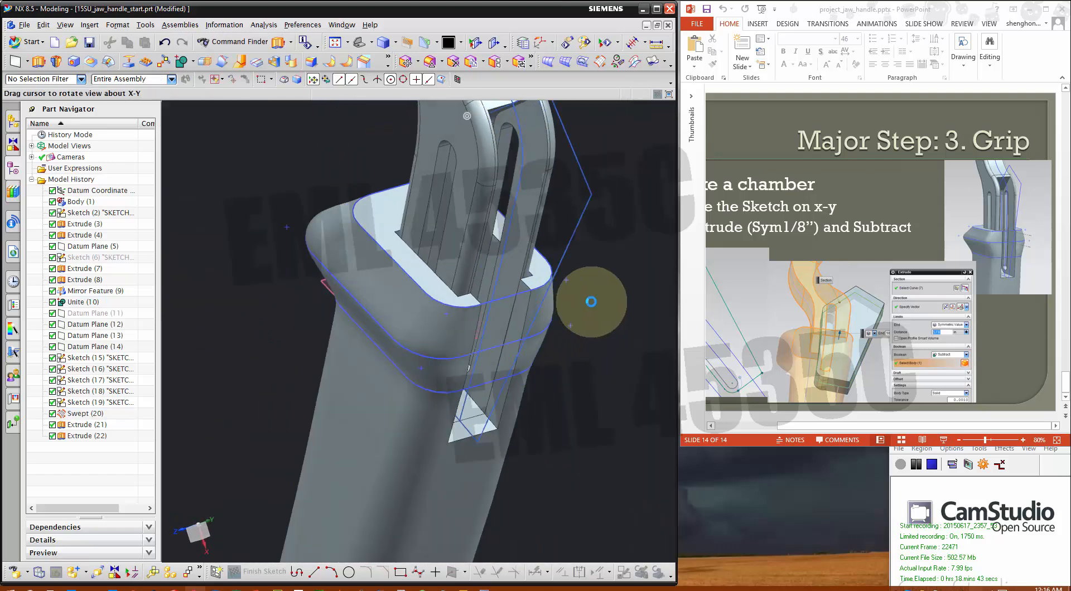
click(1010, 350)
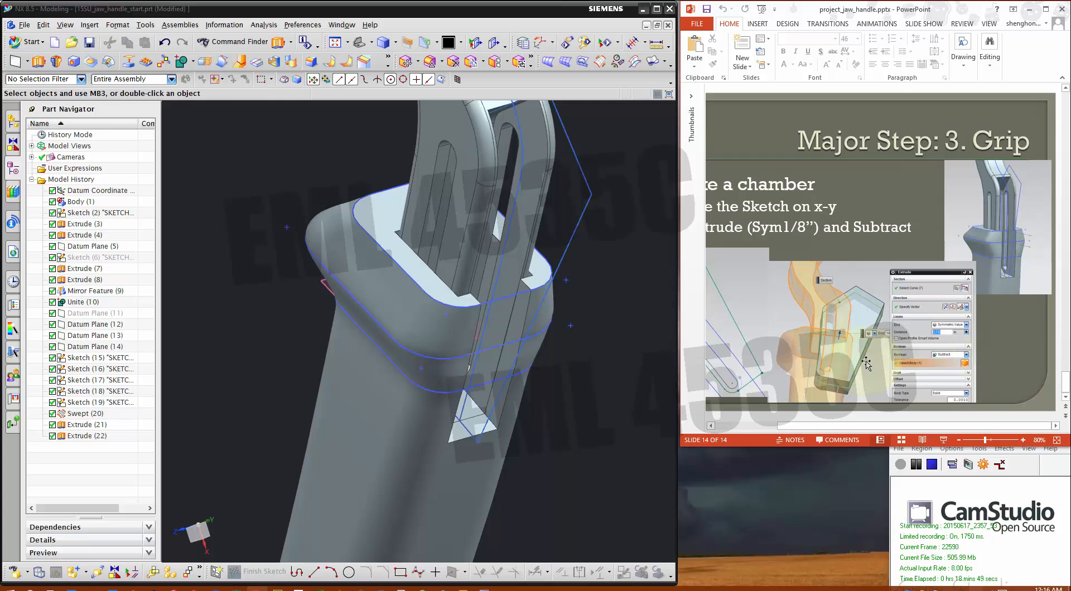
Start an Edge Blend on the edge loop at the grip's lower end and set its radius to 0.06 in.
middle_drag(574, 358, 503, 451)
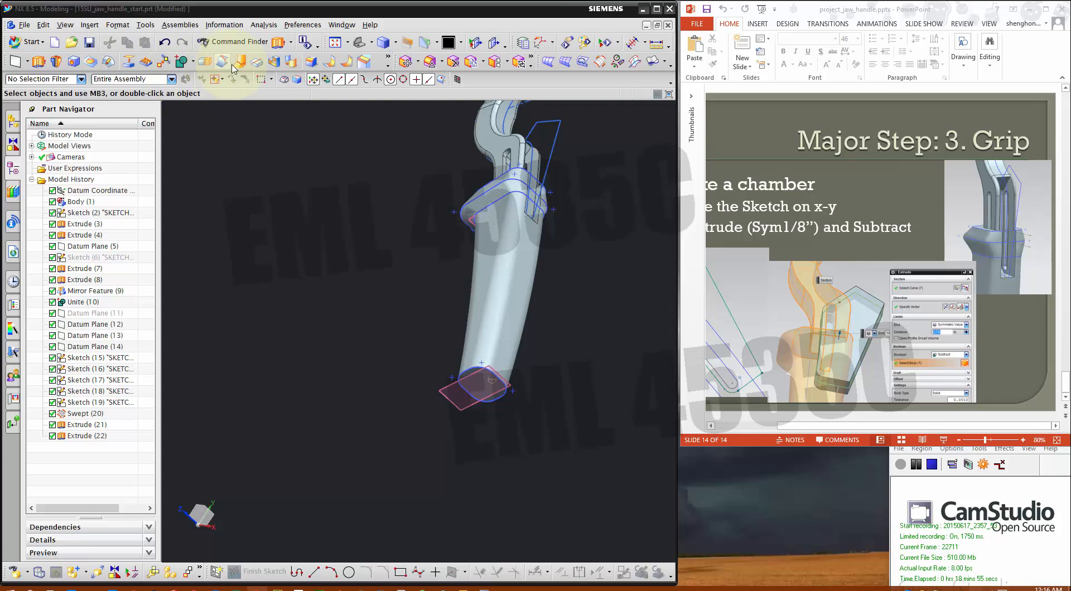
click(310, 63)
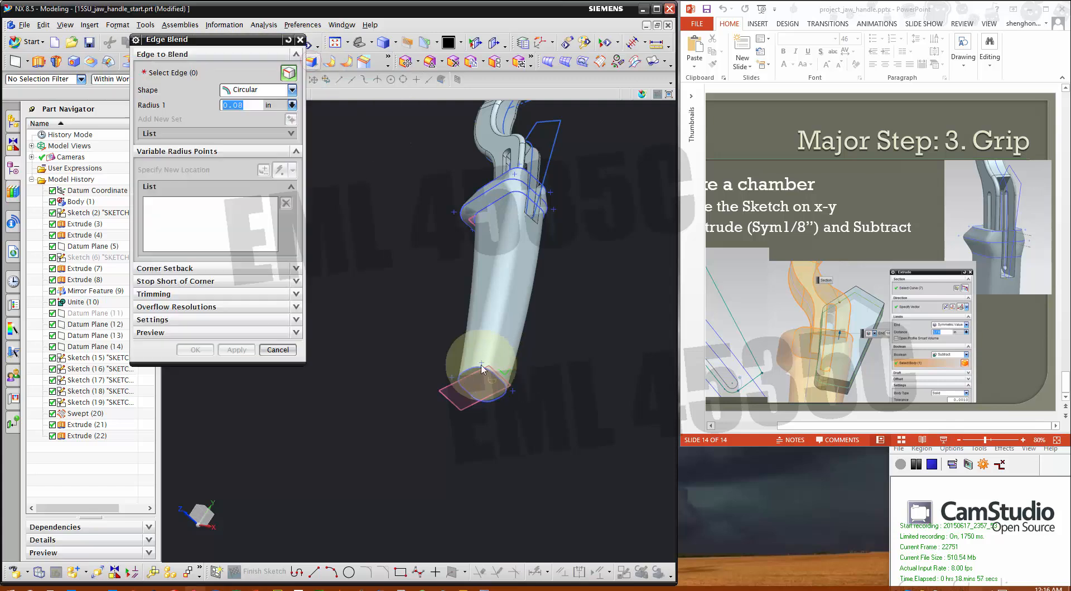
scroll(441, 368, up, 5)
click(436, 367)
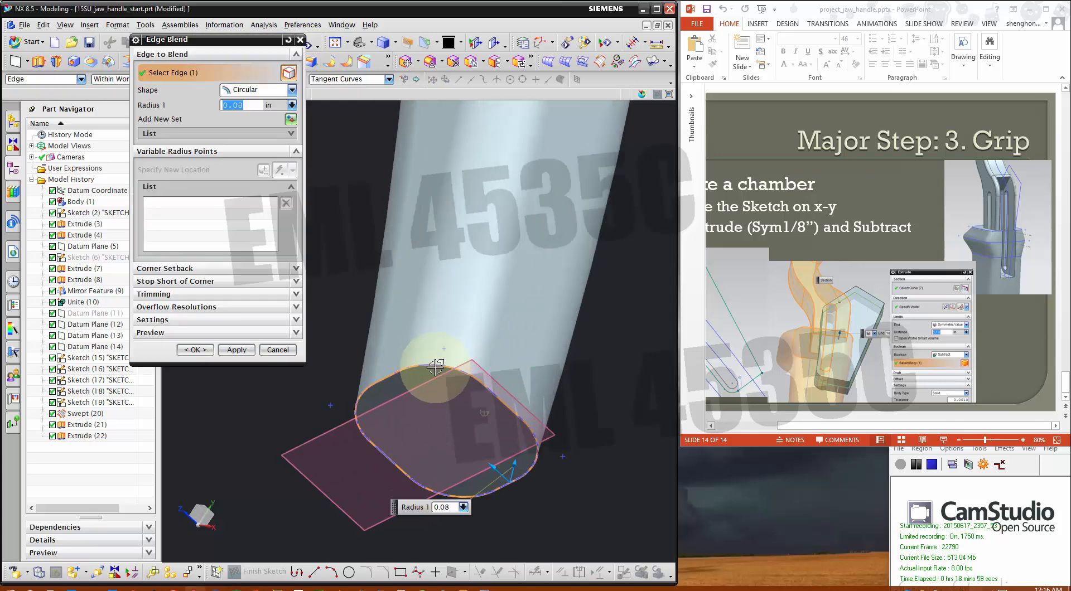
text(0.07)
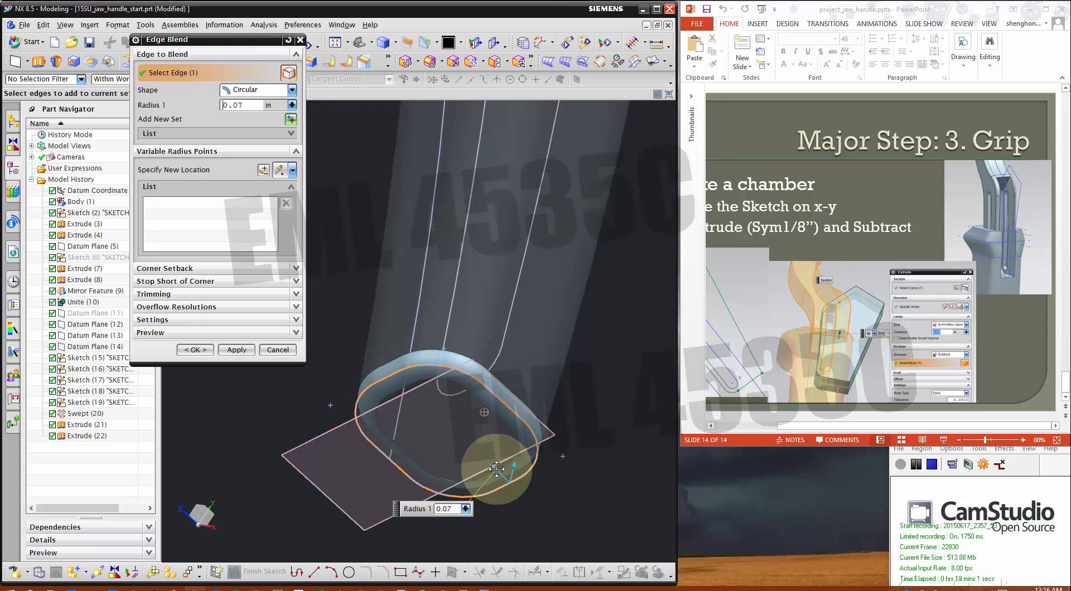
drag(497, 471, 496, 471)
scroll(502, 560, down, 6)
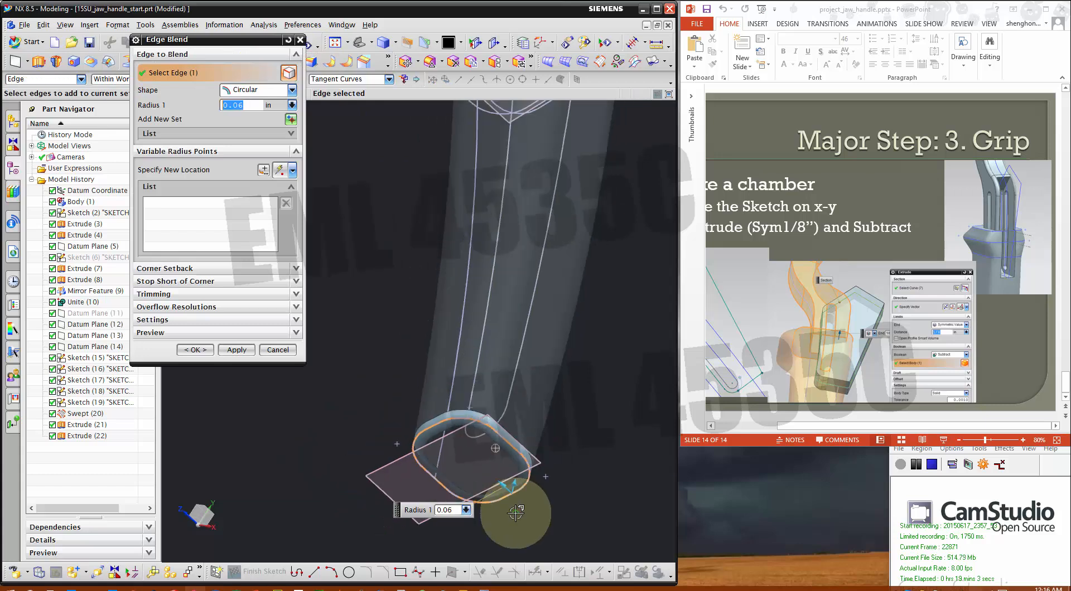
Add the outer edge loop of the grip collar's upper face to the edge blend and create it.
scroll(466, 390, up, 6)
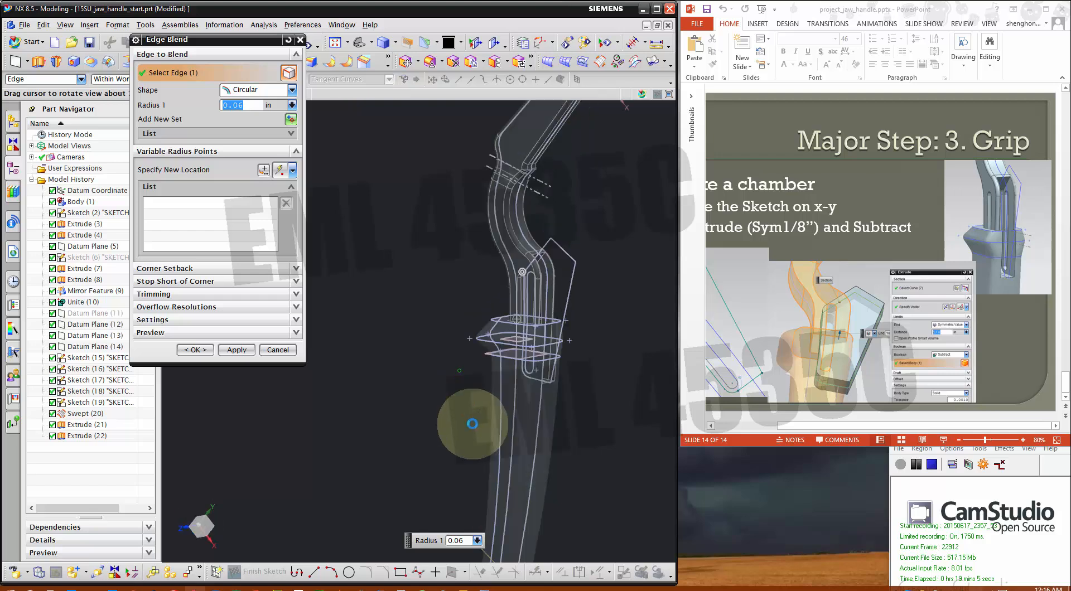
click(502, 298)
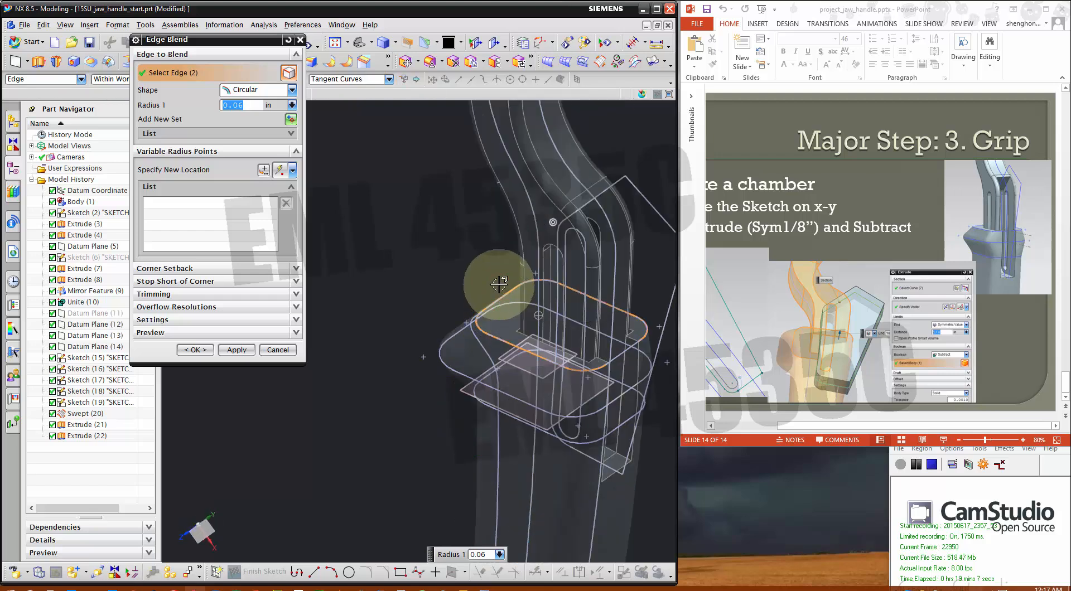
click(195, 350)
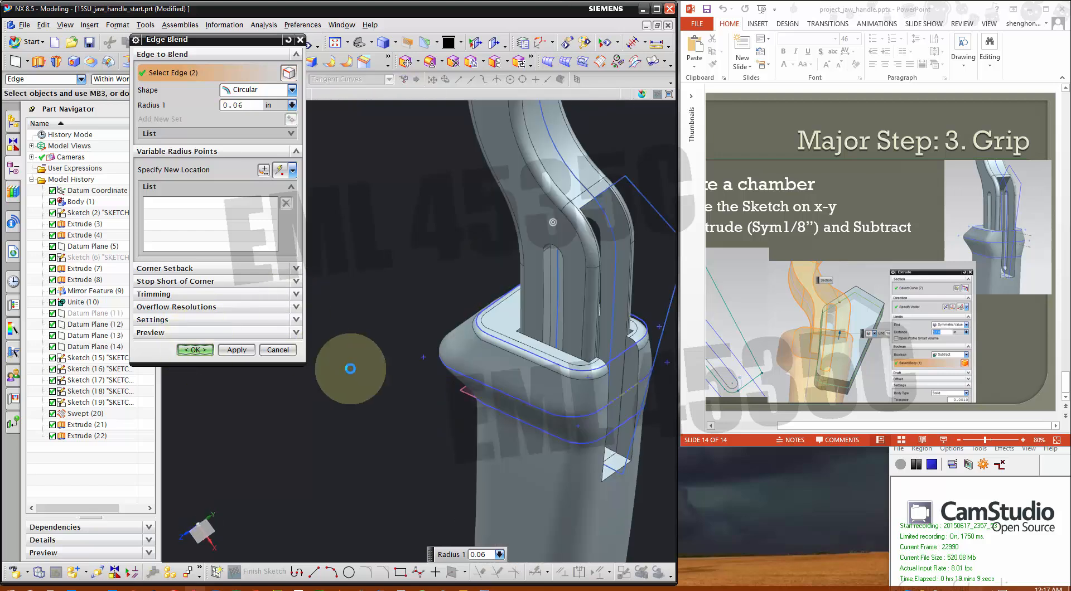
middle_drag(445, 248, 335, 261)
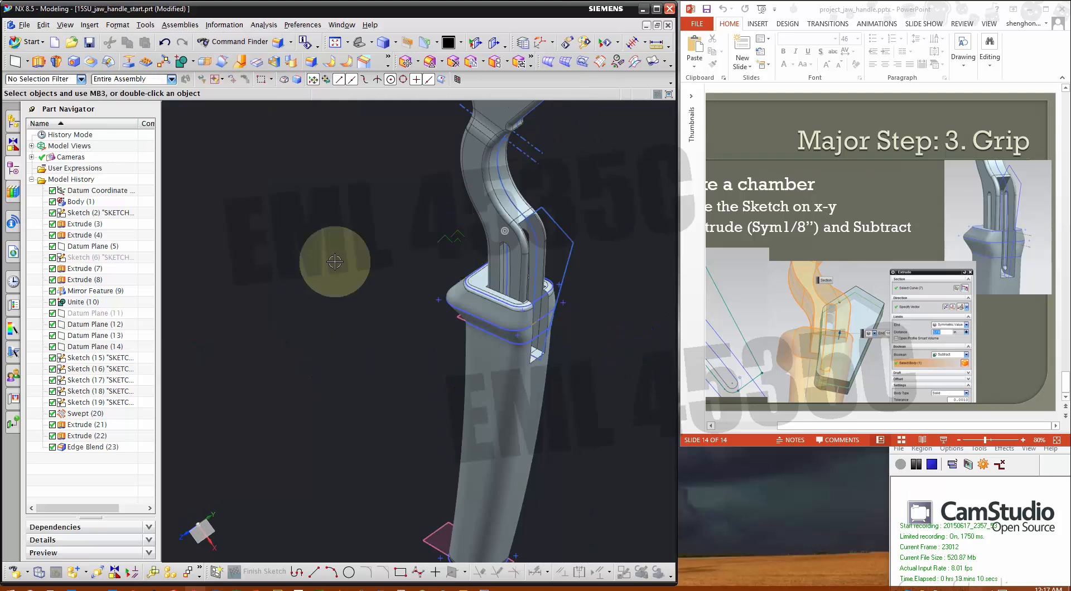
Hide all sketches, curves and datums so that only the bodies of the jaw handle are displayed.
click(605, 43)
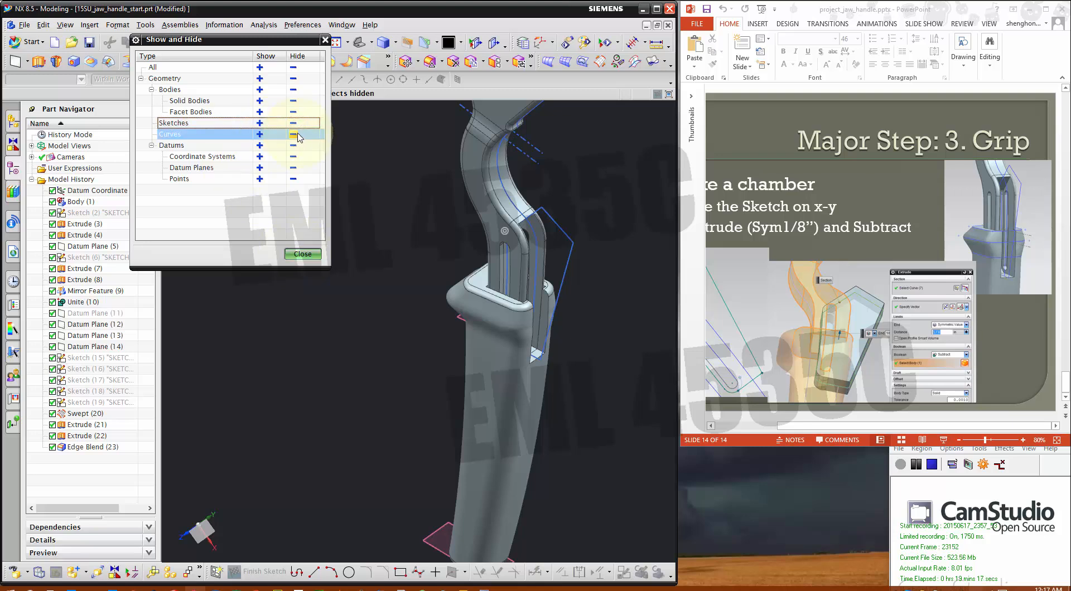
mouse_move(437, 370)
middle_down()
mouse_move(497, 250)
mouse_move(429, 371)
mouse_move(446, 344)
middle_up()
click(195, 166)
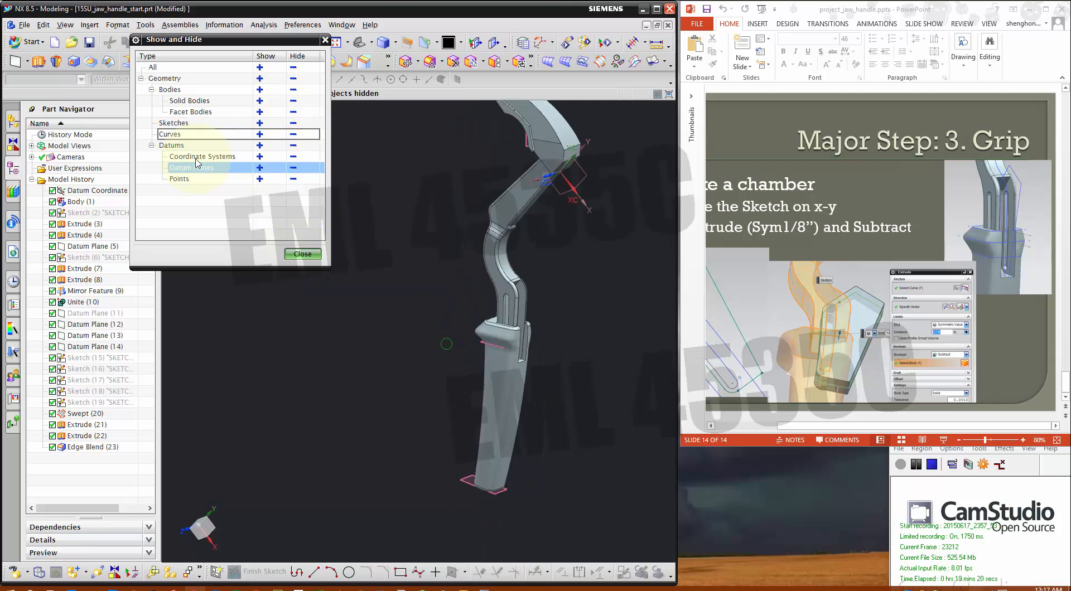
click(295, 149)
click(302, 254)
scroll(351, 412, down, 3)
middle_drag(364, 424, 336, 374)
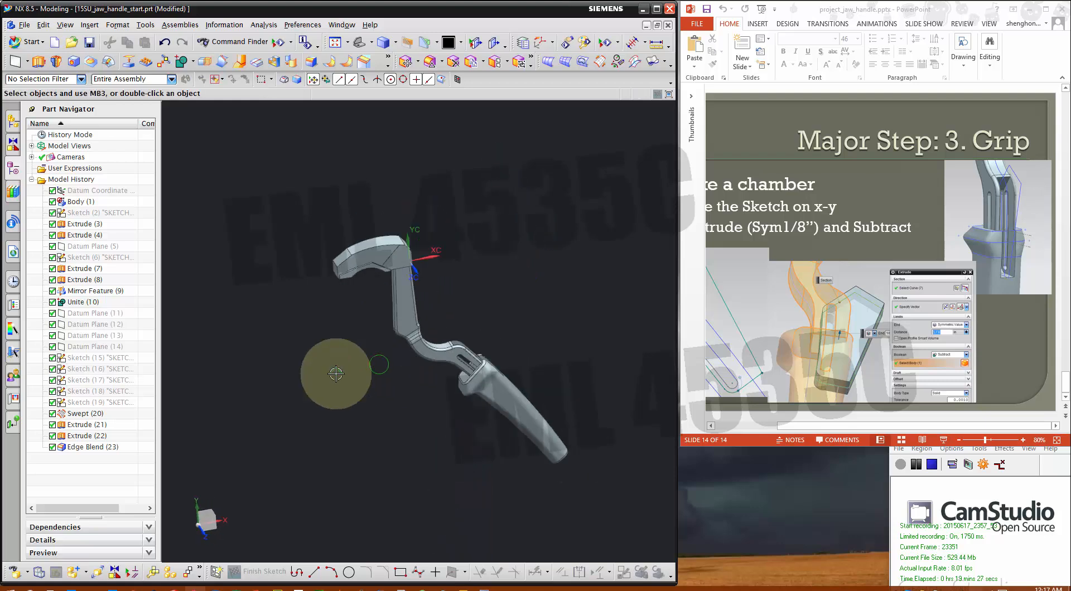